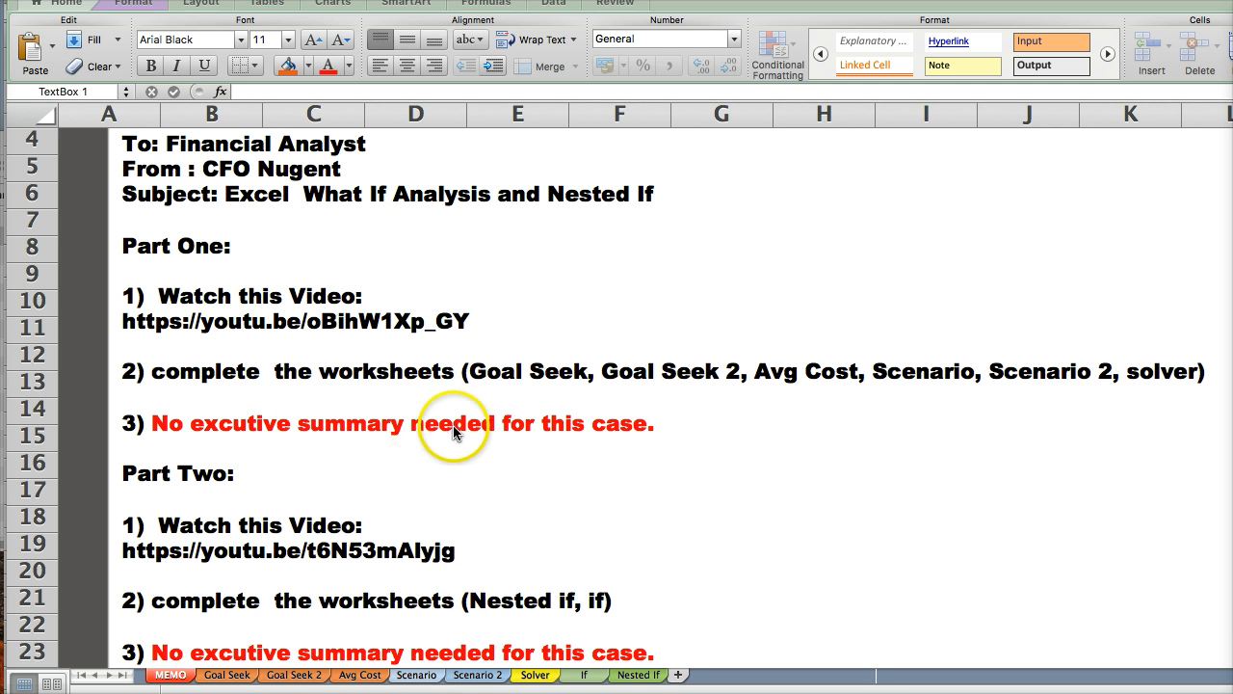
Read the two-part assignment memo and look over the Goal Seek, Goal Seek 2 and Avg Cost worksheets.
{"action": "scroll", "coordinate": [232, 490], "scroll_direction": "up", "scroll_amount": 2}
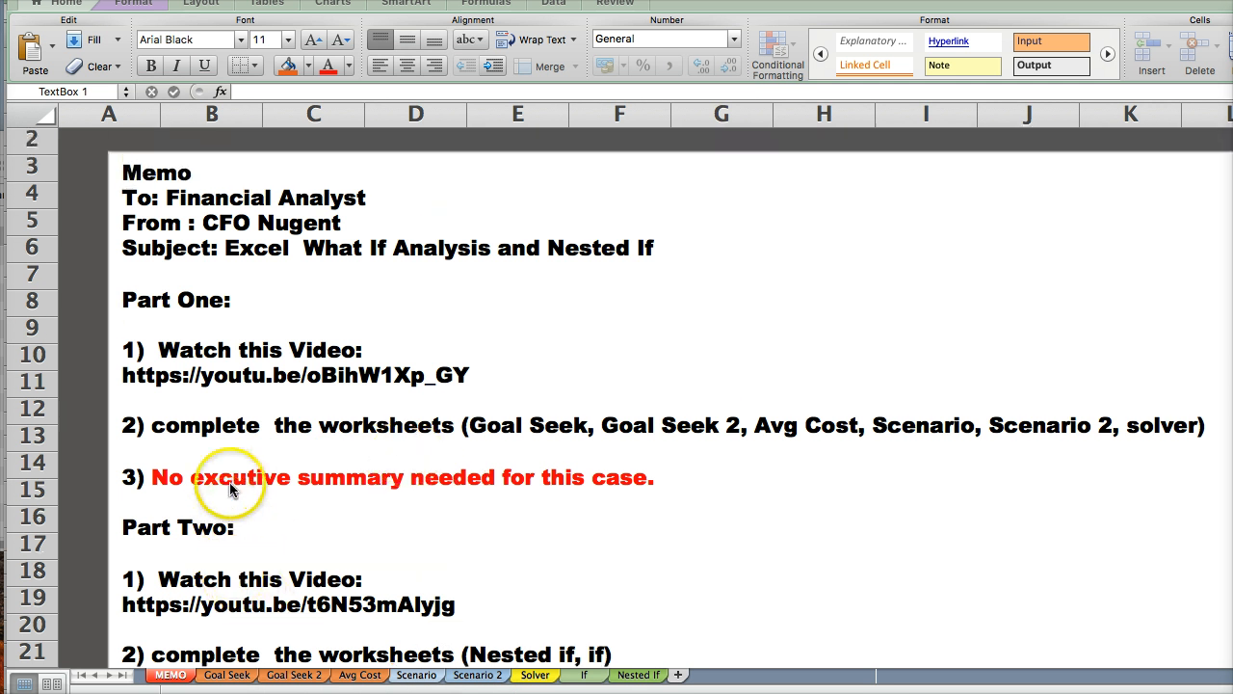
{"action": "scroll", "coordinate": [232, 489], "scroll_direction": "down", "scroll_amount": 7}
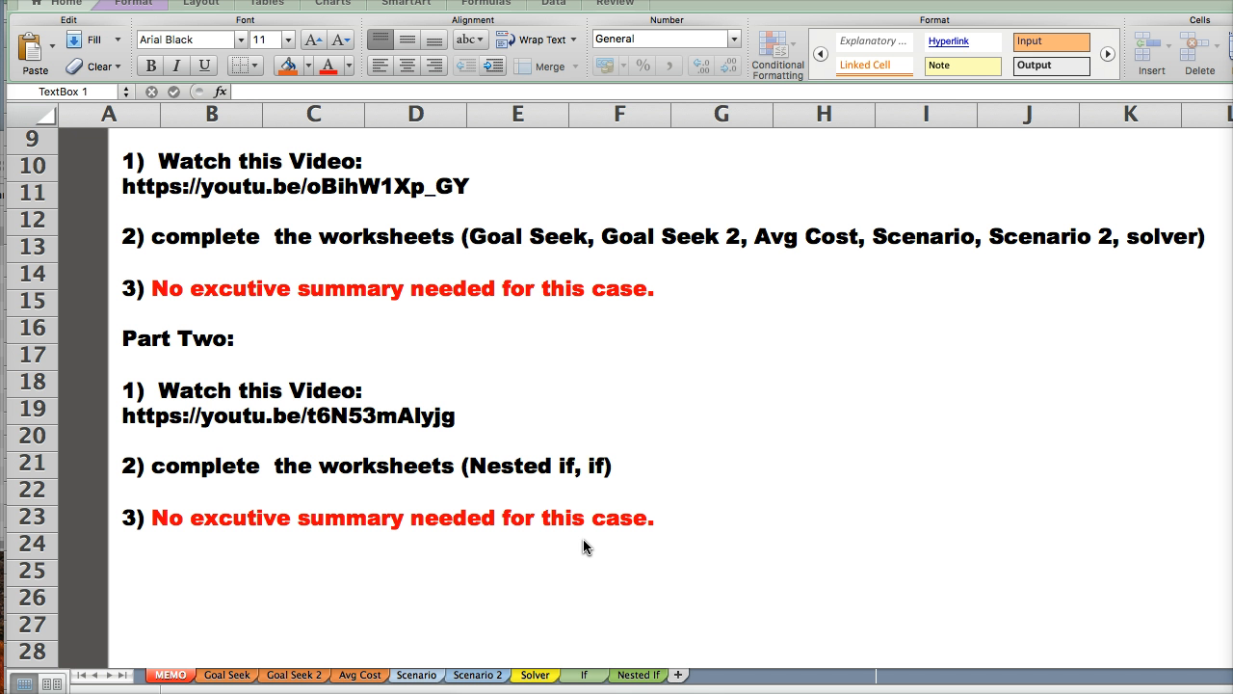
{"action": "left_click", "coordinate": [236, 675]}
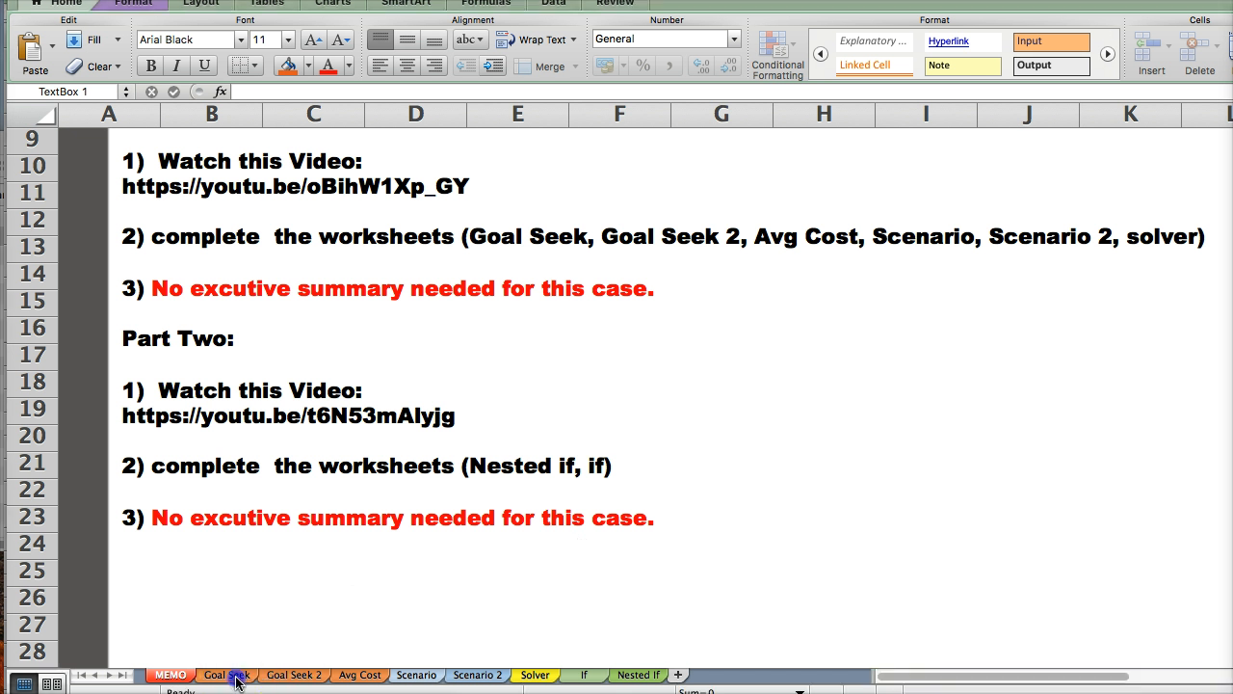
{"action": "scroll", "coordinate": [238, 485], "scroll_direction": "down", "scroll_amount": 1}
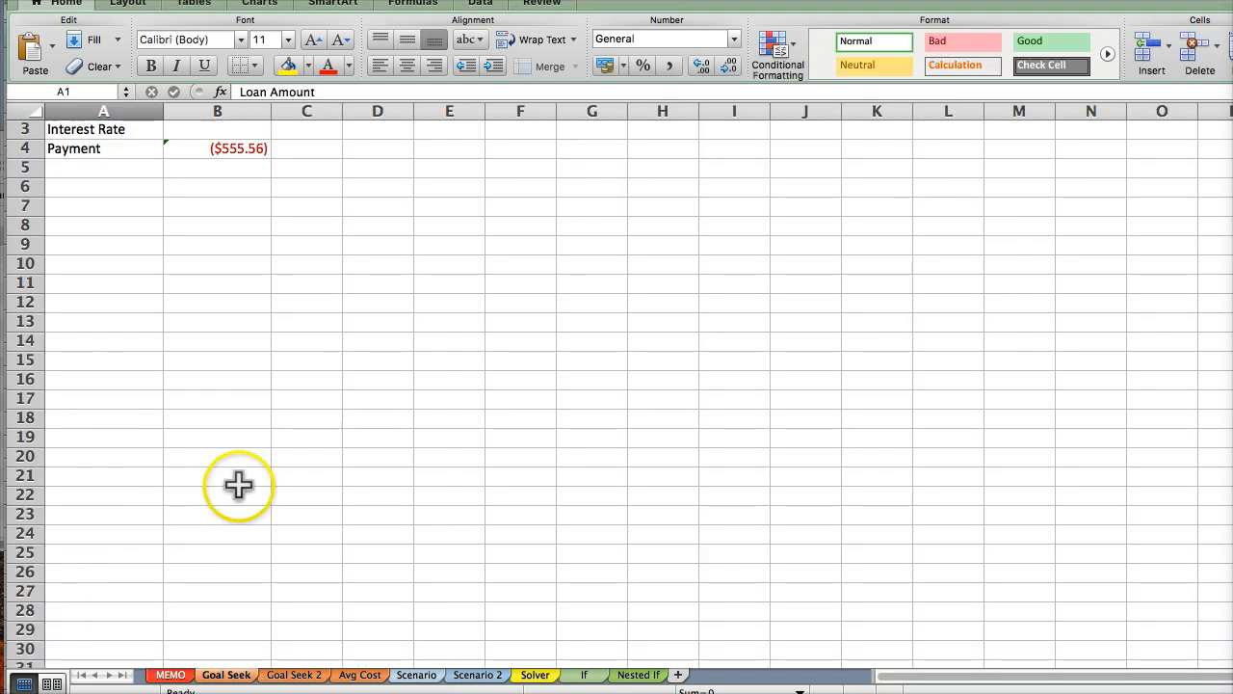
{"action": "scroll", "coordinate": [238, 484], "scroll_direction": "up", "scroll_amount": 1}
{"action": "left_click", "coordinate": [287, 675]}
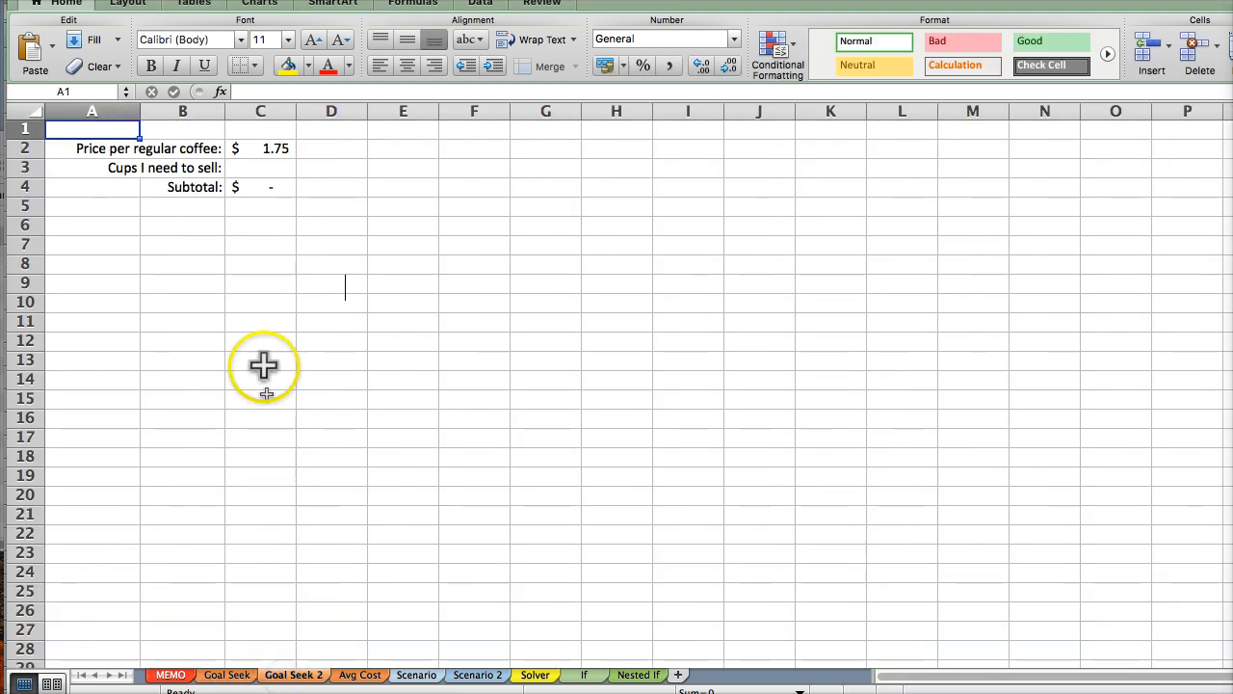
{"action": "left_click", "coordinate": [352, 678]}
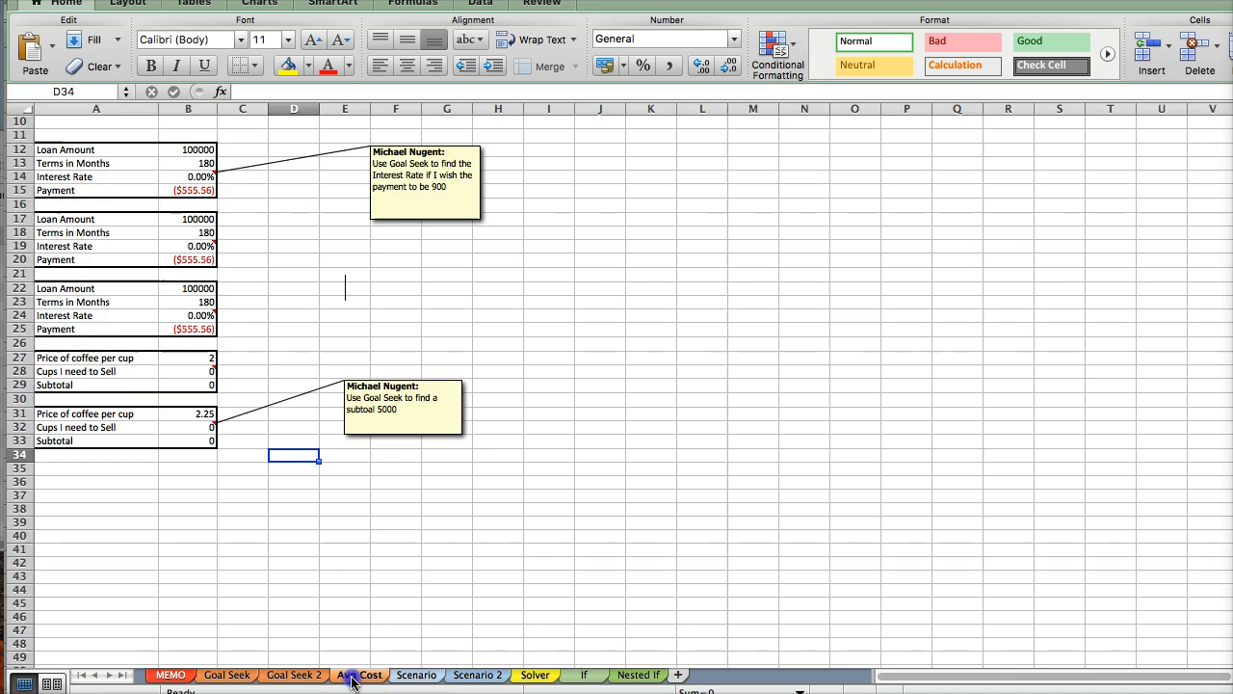
{"action": "scroll", "coordinate": [253, 419], "scroll_direction": "up", "scroll_amount": 1}
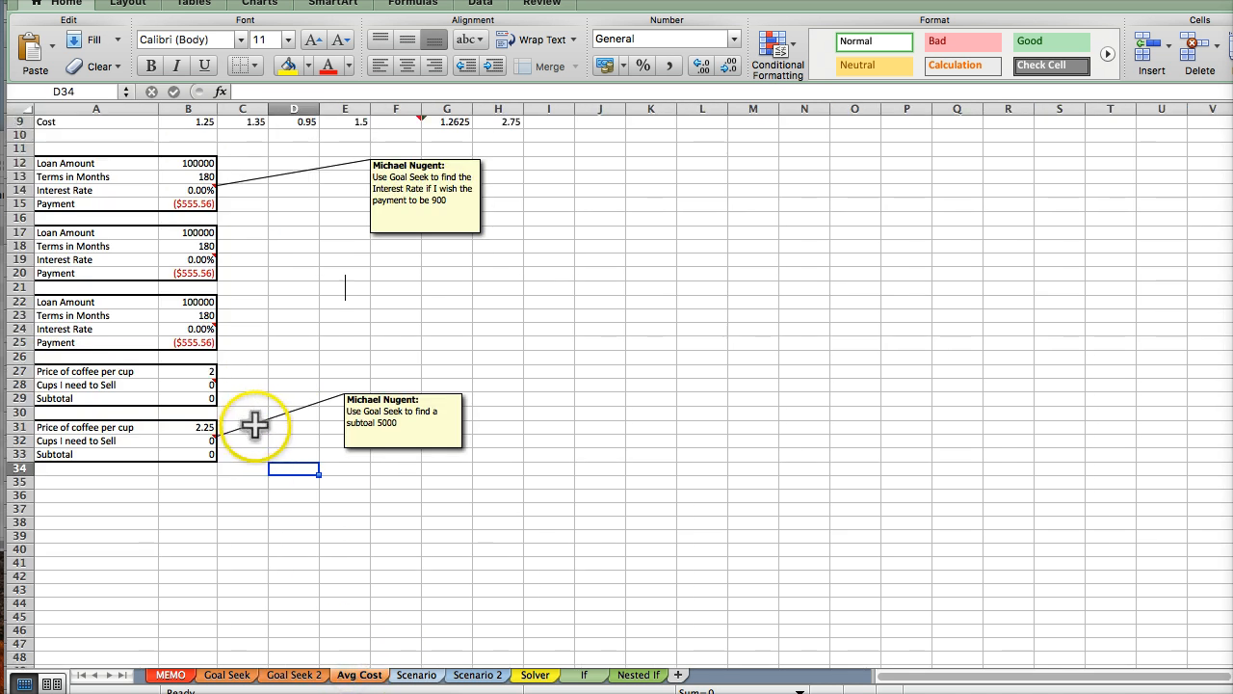
{"action": "scroll", "coordinate": [254, 425], "scroll_direction": "up", "scroll_amount": 8}
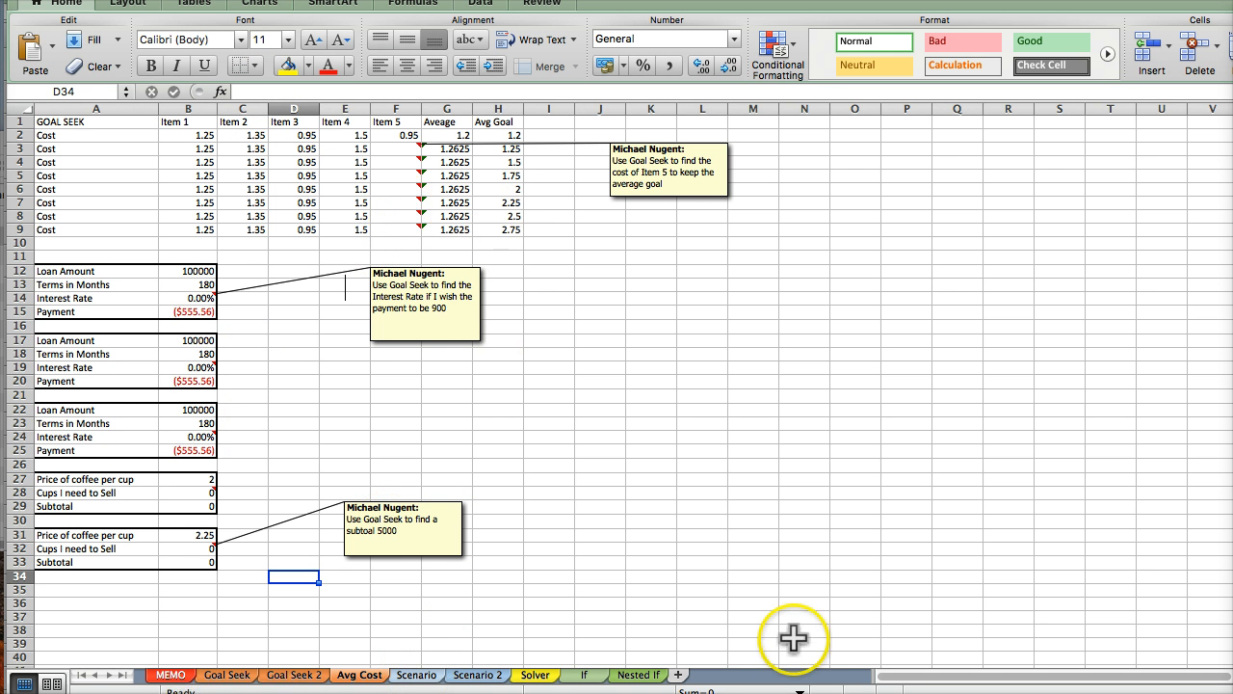
Enlarge the Avg Cost worksheet and read the Goal Seek comment on the Item 5 cost cells.
{"action": "left_click", "coordinate": [761, 1]}
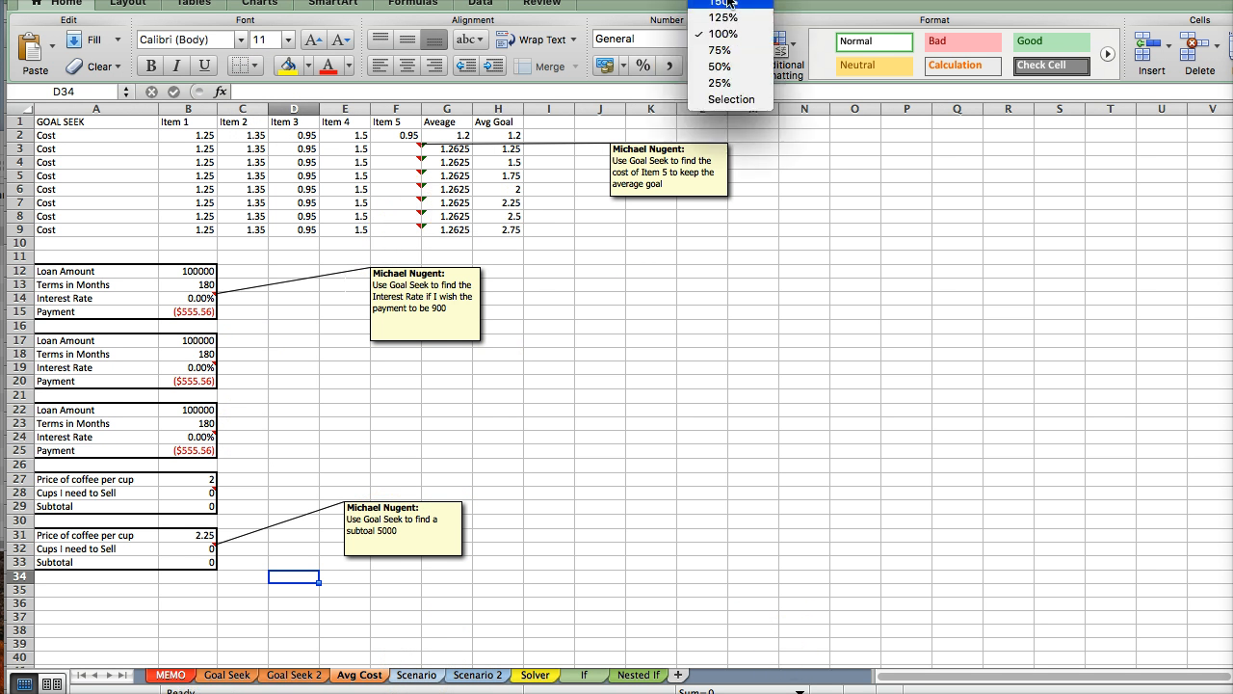
{"action": "left_click", "coordinate": [732, 5]}
{"action": "scroll", "coordinate": [422, 357], "scroll_direction": "up", "scroll_amount": 5}
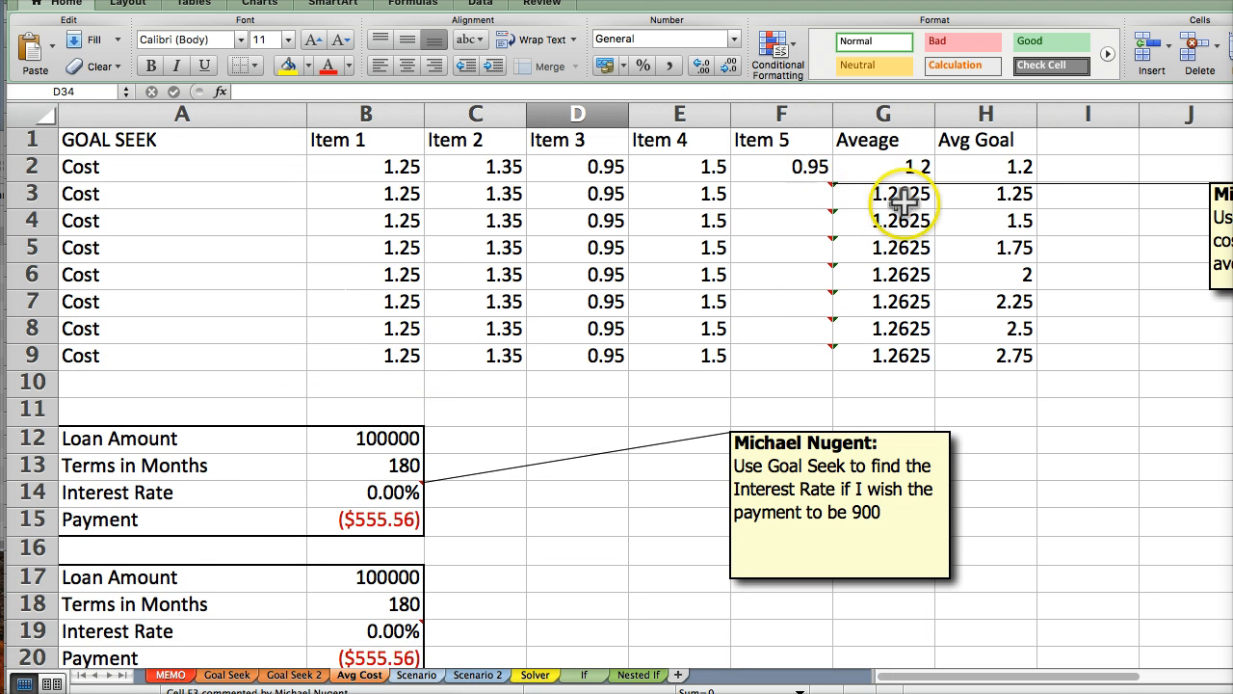
{"action": "mouse_move", "coordinate": [787, 236]}
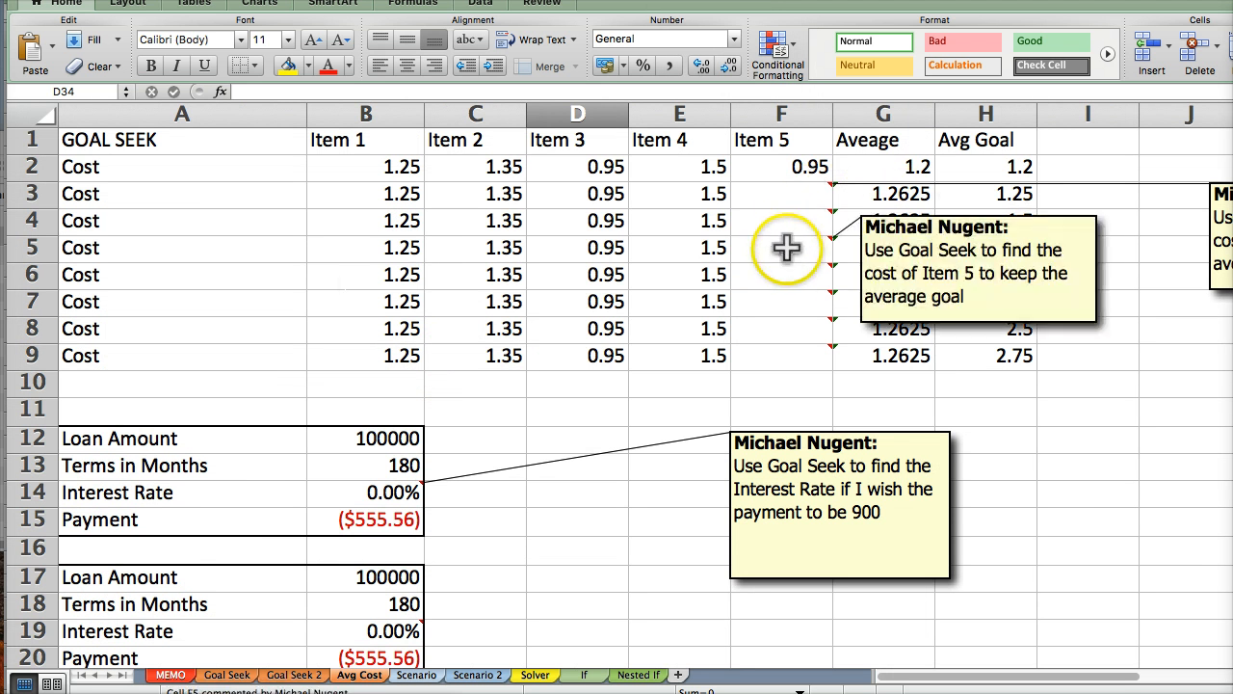
Look through the Scenario, Scenario 2, Solver, If and Nested If worksheets to review the remaining exercises.
{"action": "left_click", "coordinate": [415, 674]}
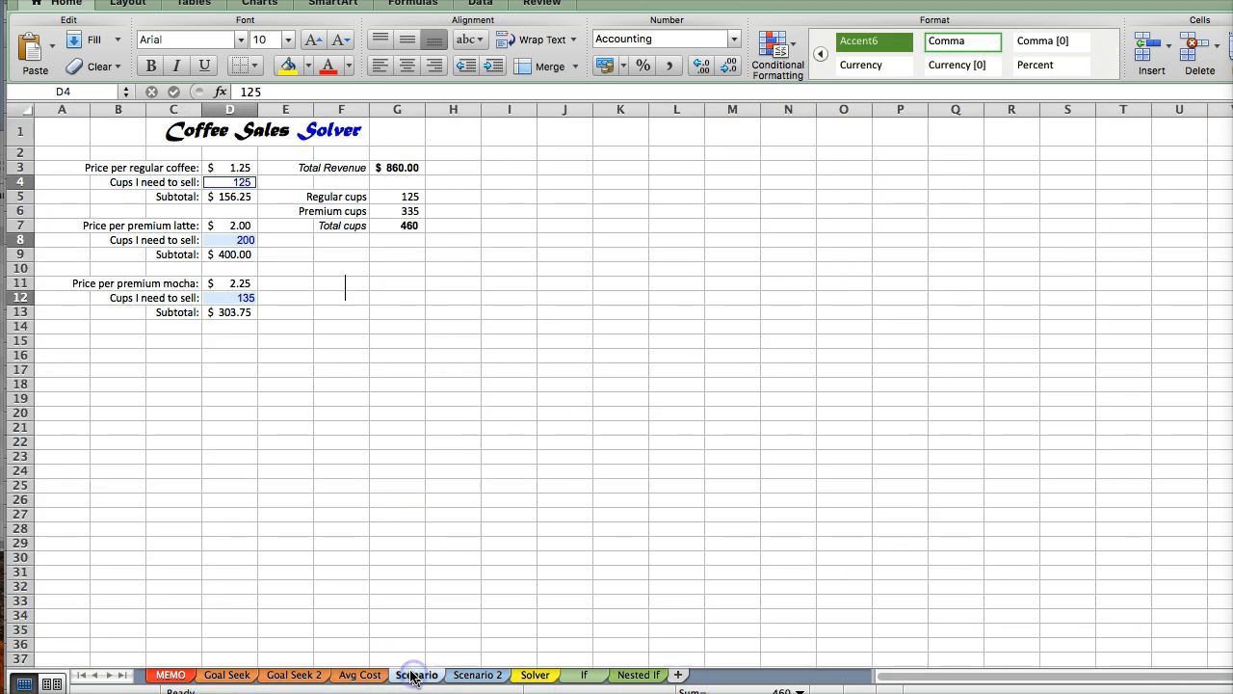
{"action": "left_click", "coordinate": [473, 678]}
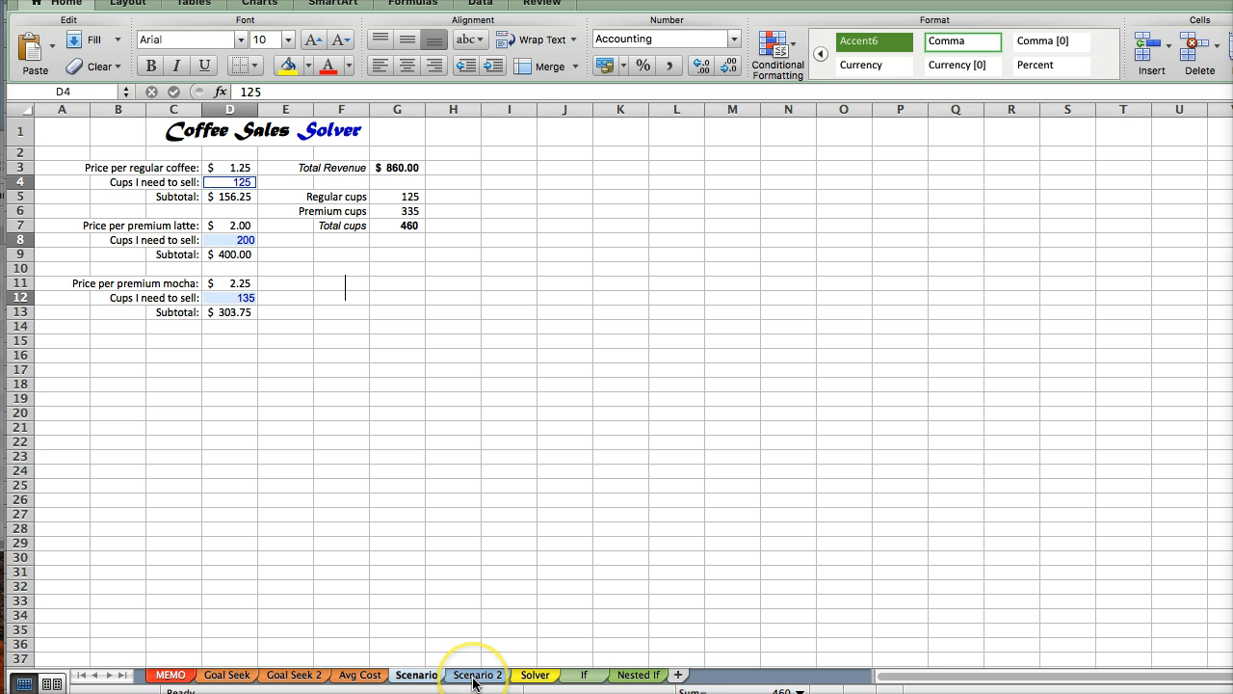
{"action": "left_click", "coordinate": [229, 297]}
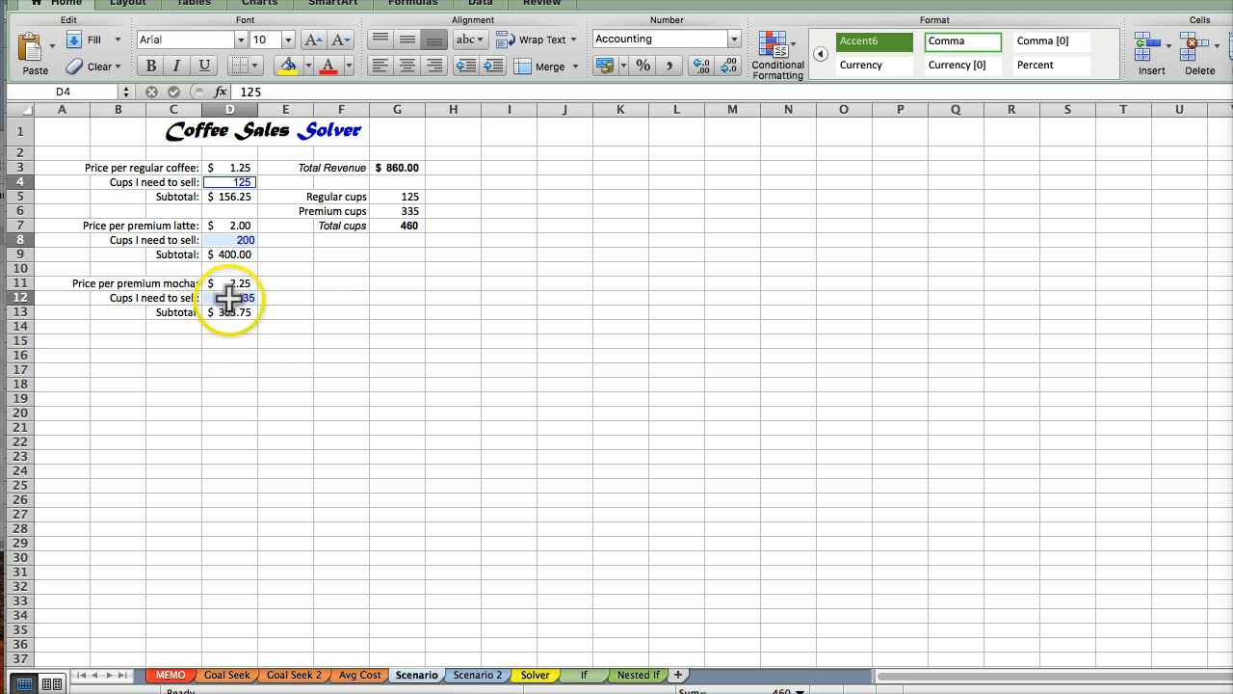
{"action": "left_click", "coordinate": [473, 677]}
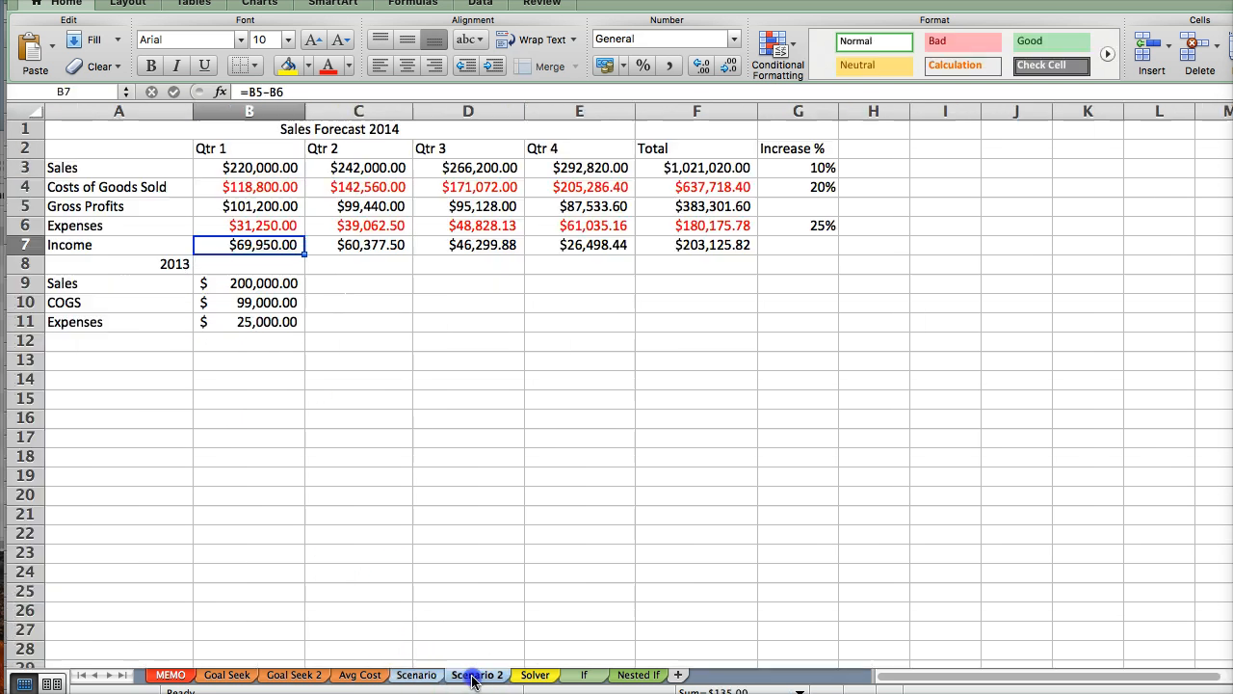
{"action": "left_click", "coordinate": [473, 463]}
{"action": "left_click", "coordinate": [535, 676]}
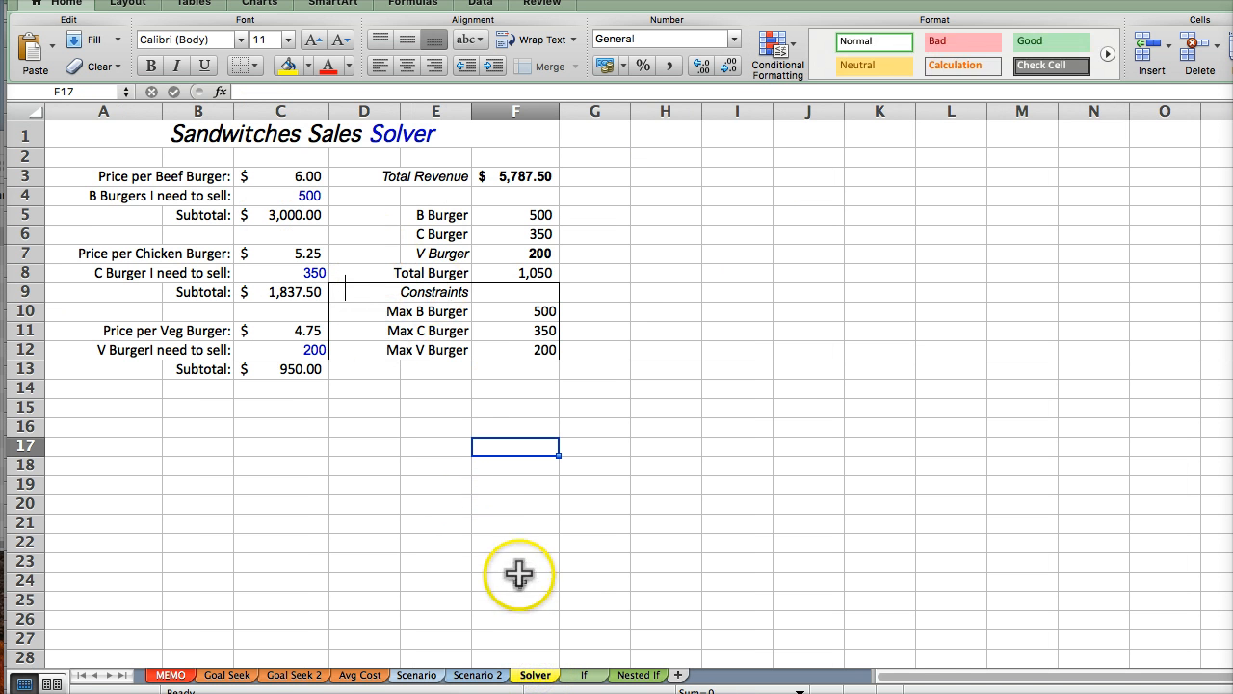
{"action": "left_click", "coordinate": [583, 675]}
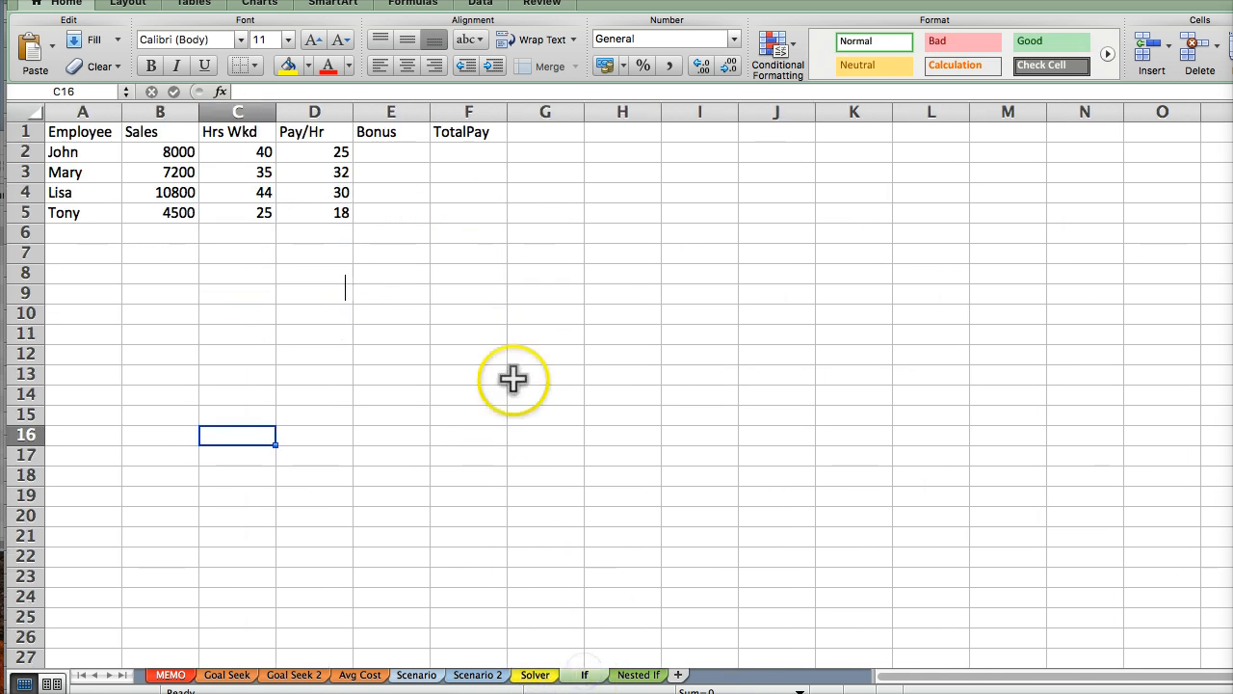
{"action": "left_click", "coordinate": [636, 675]}
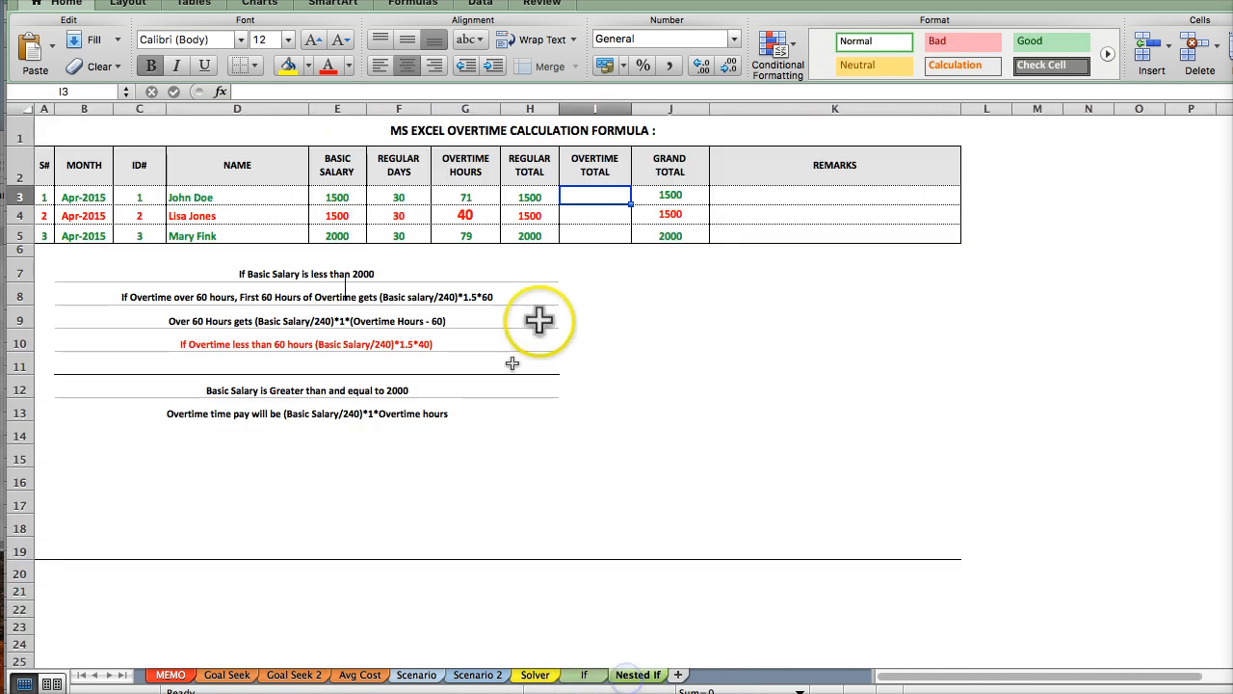
Return to the MEMO worksheet and close the "GoalSeek Scenario Solver and Nested IF (V2).xlsx" workbook without saving changes.
{"action": "left_click", "coordinate": [172, 675]}
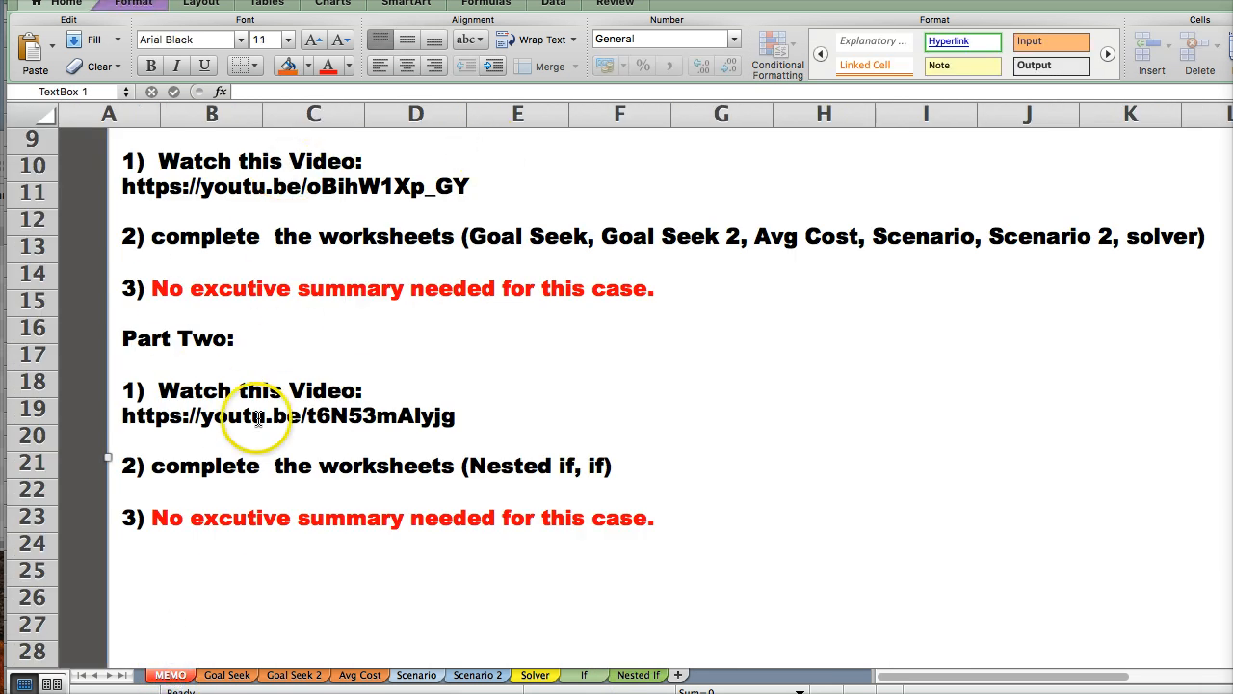
{"action": "left_click", "coordinate": [345, 288]}
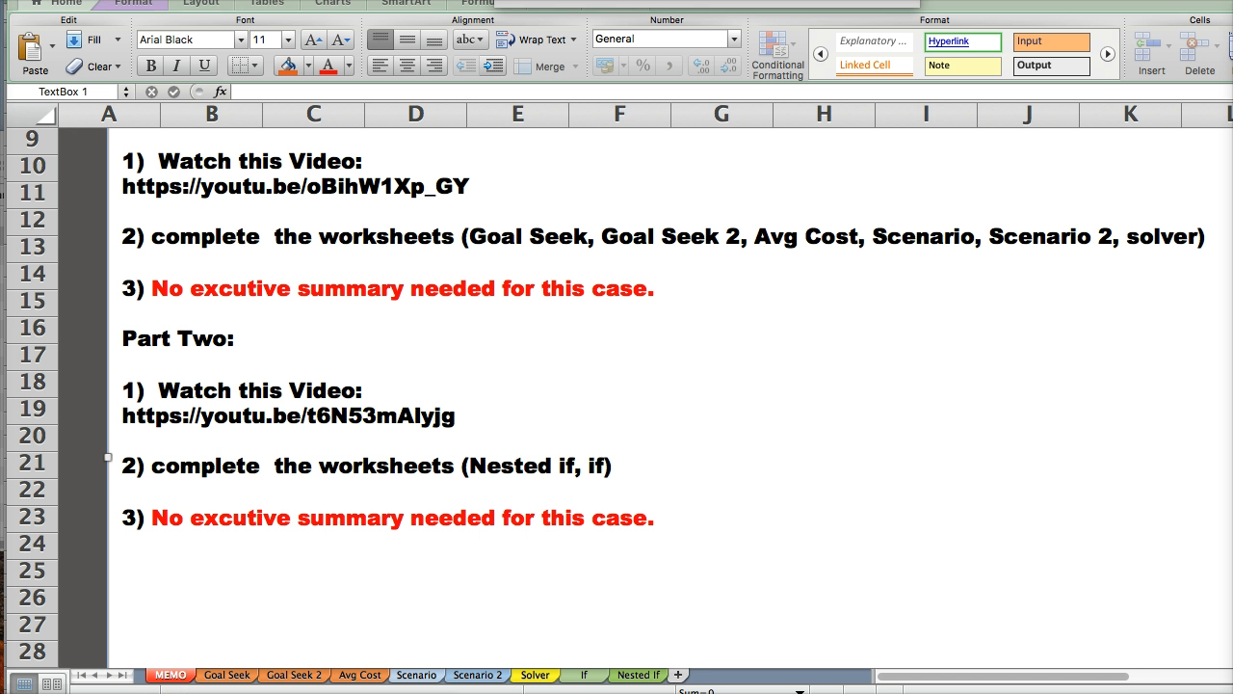
{"action": "key", "text": "super+w"}
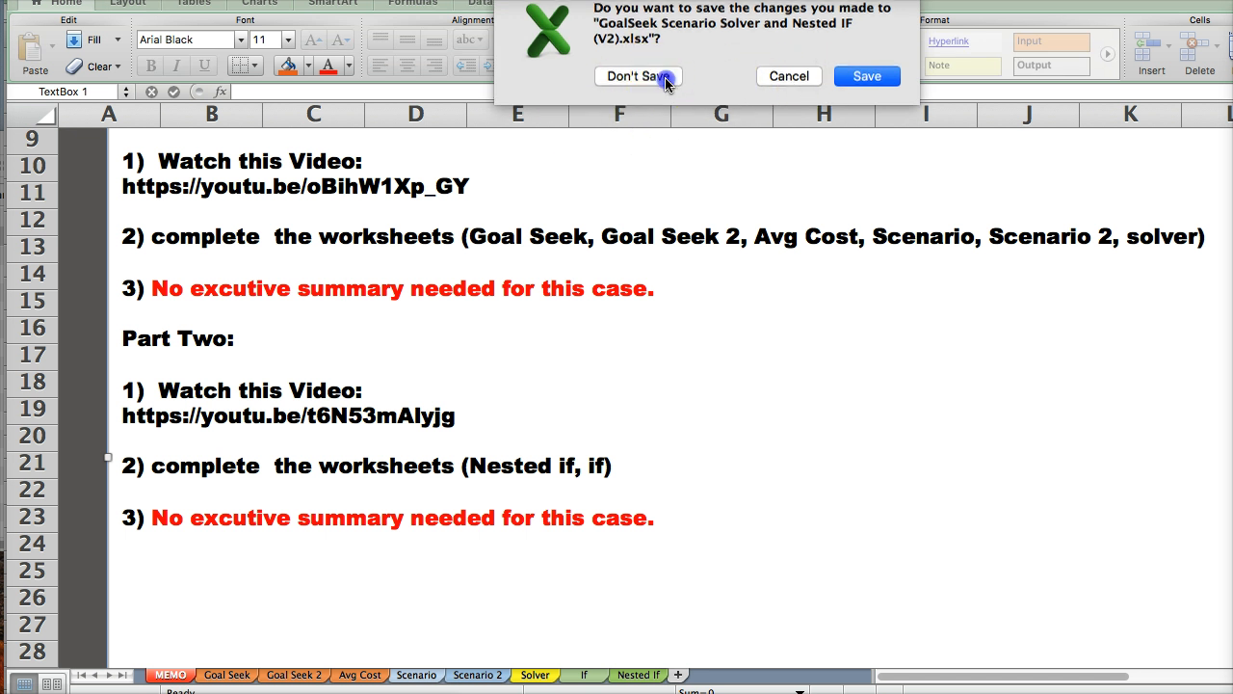
{"action": "left_click", "coordinate": [659, 77]}
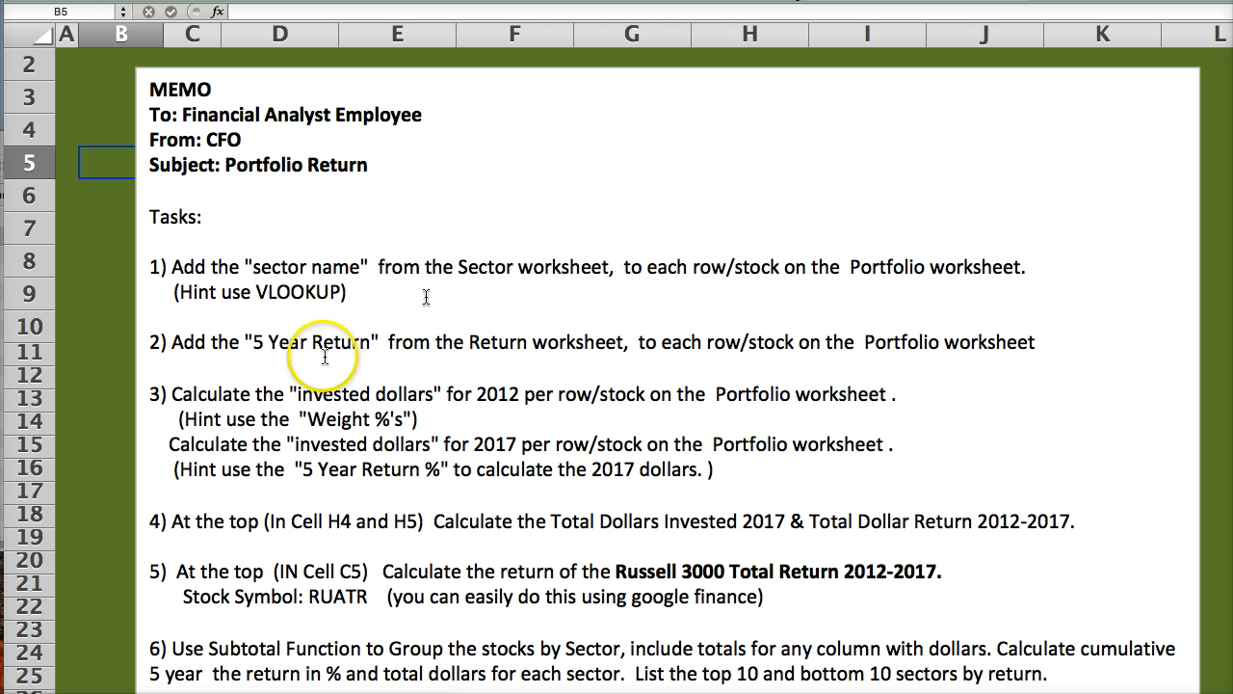
Read the task list in the Portfolio Return memo, down to the required analysis and back to the Google Finance hint.
{"action": "scroll", "coordinate": [314, 369], "scroll_direction": "down", "scroll_amount": 5}
{"action": "scroll", "coordinate": [314, 369], "scroll_direction": "down", "scroll_amount": 4}
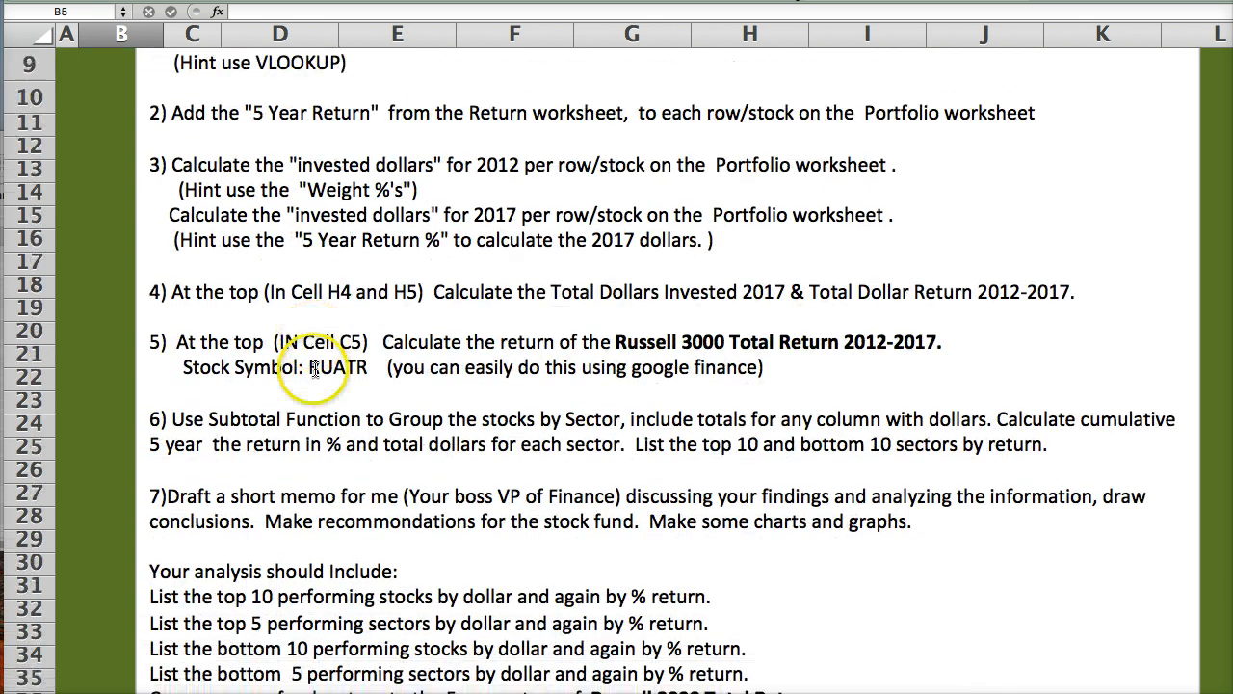
{"action": "scroll", "coordinate": [318, 372], "scroll_direction": "up", "scroll_amount": 10}
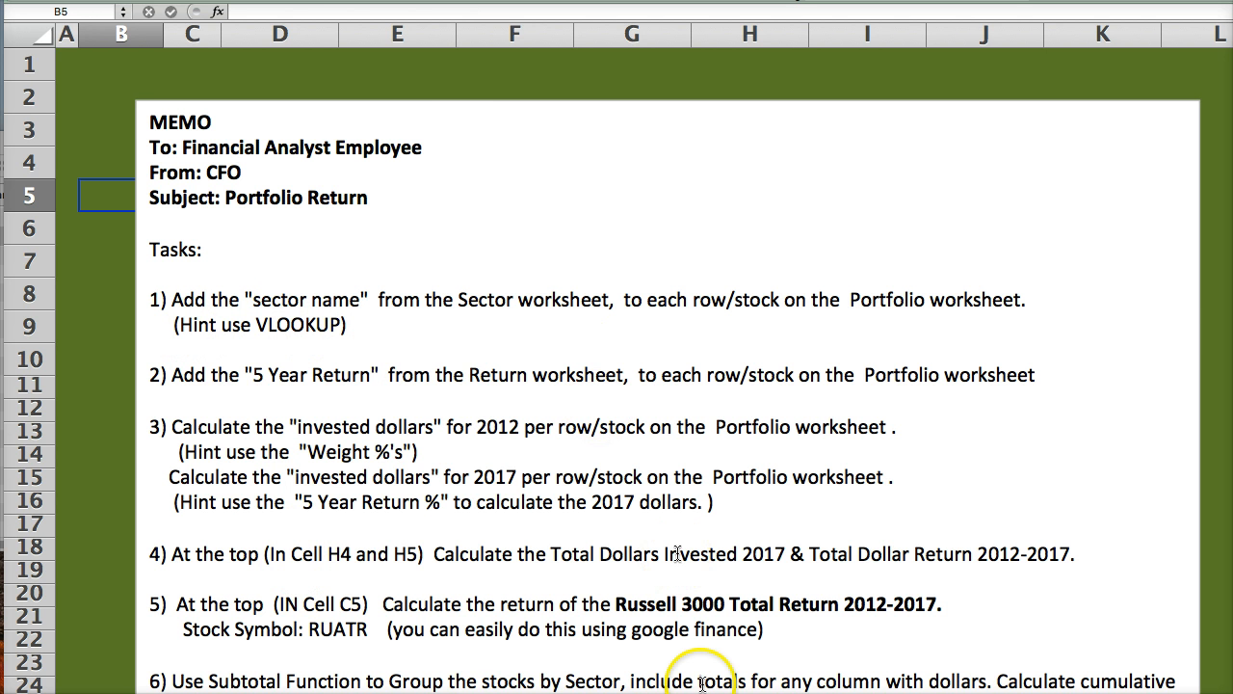
{"action": "left_click_drag", "start_coordinate": [632, 629], "coordinate": [696, 681]}
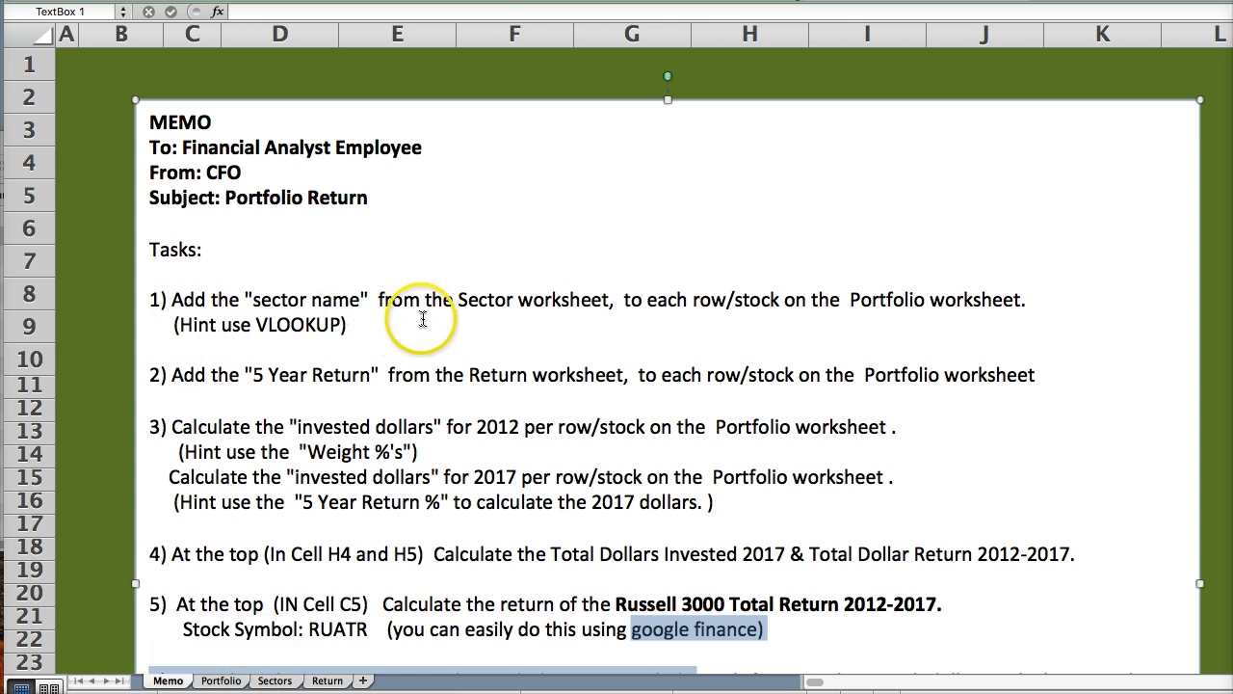
Look over the Sectors worksheet and its Sector column for the sector names assigned to each company.
{"action": "left_click", "coordinate": [274, 681]}
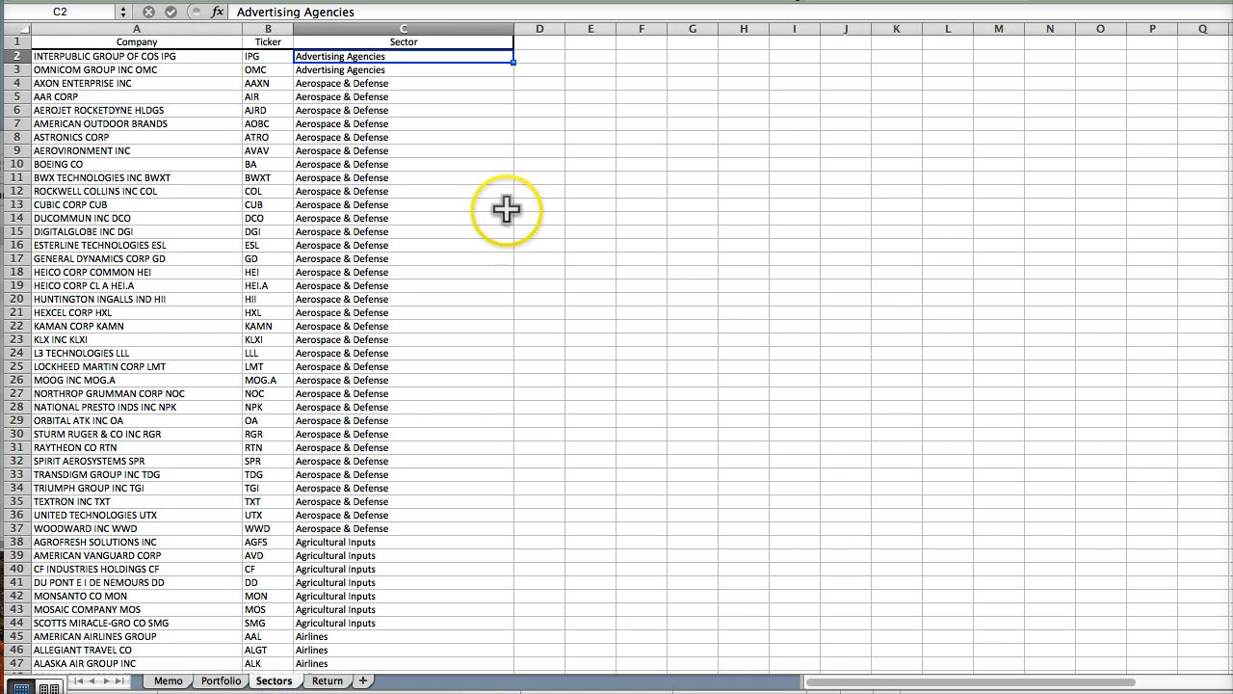
{"action": "scroll", "coordinate": [399, 198], "scroll_direction": "down", "scroll_amount": 1}
{"action": "scroll", "coordinate": [390, 177], "scroll_direction": "up", "scroll_amount": 1}
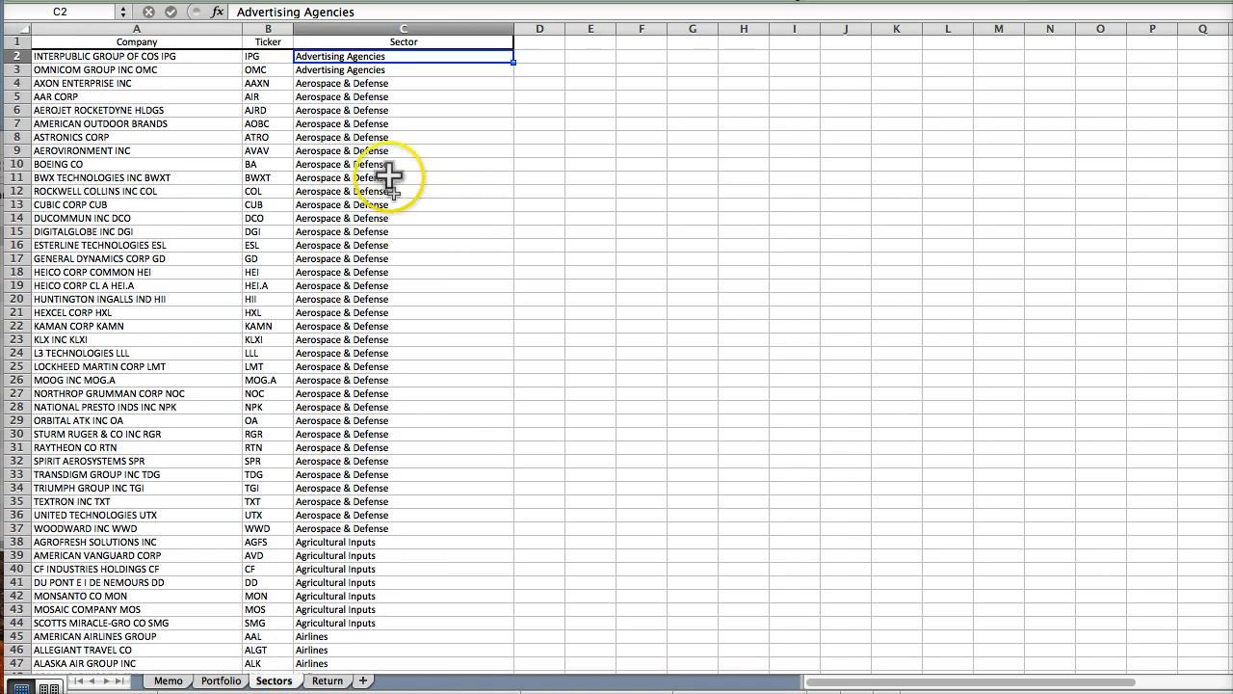
{"action": "left_click", "coordinate": [351, 42]}
{"action": "left_click", "coordinate": [348, 69]}
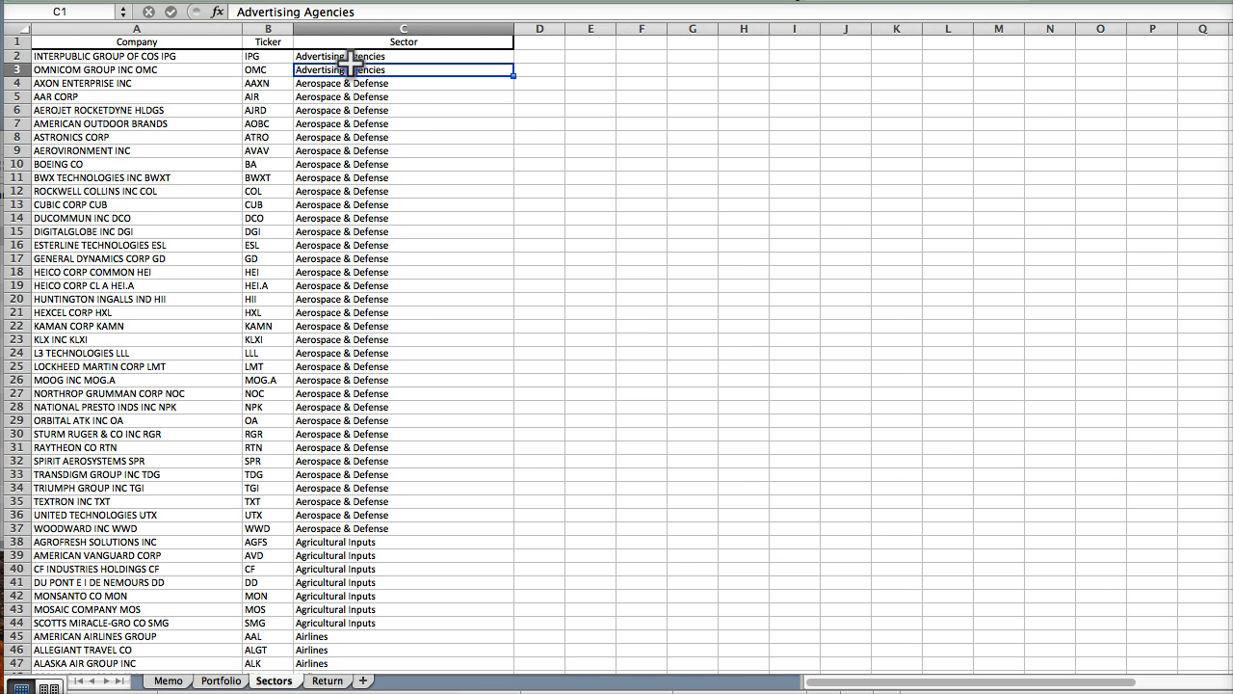
Check the Sector column on the Portfolio worksheet, starting at cell A8, against task 1 in the memo.
{"action": "left_click", "coordinate": [221, 680]}
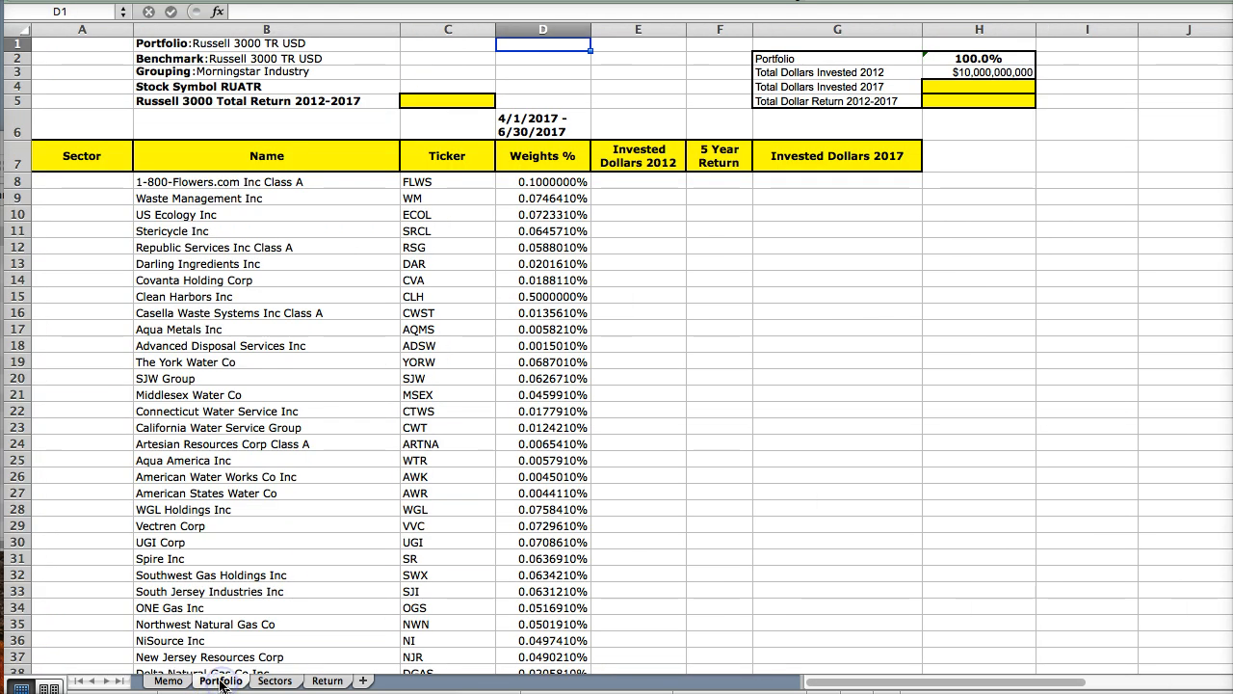
{"action": "left_click", "coordinate": [78, 186]}
{"action": "left_click", "coordinate": [168, 681]}
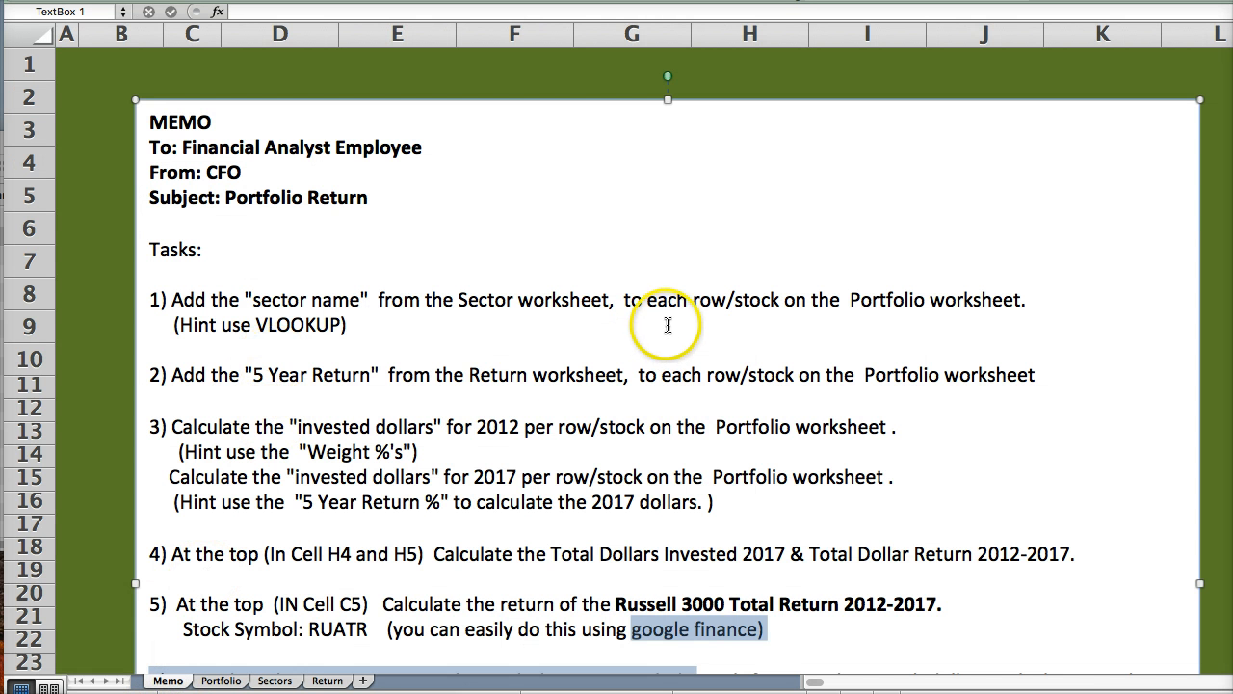
{"action": "left_click", "coordinate": [220, 680]}
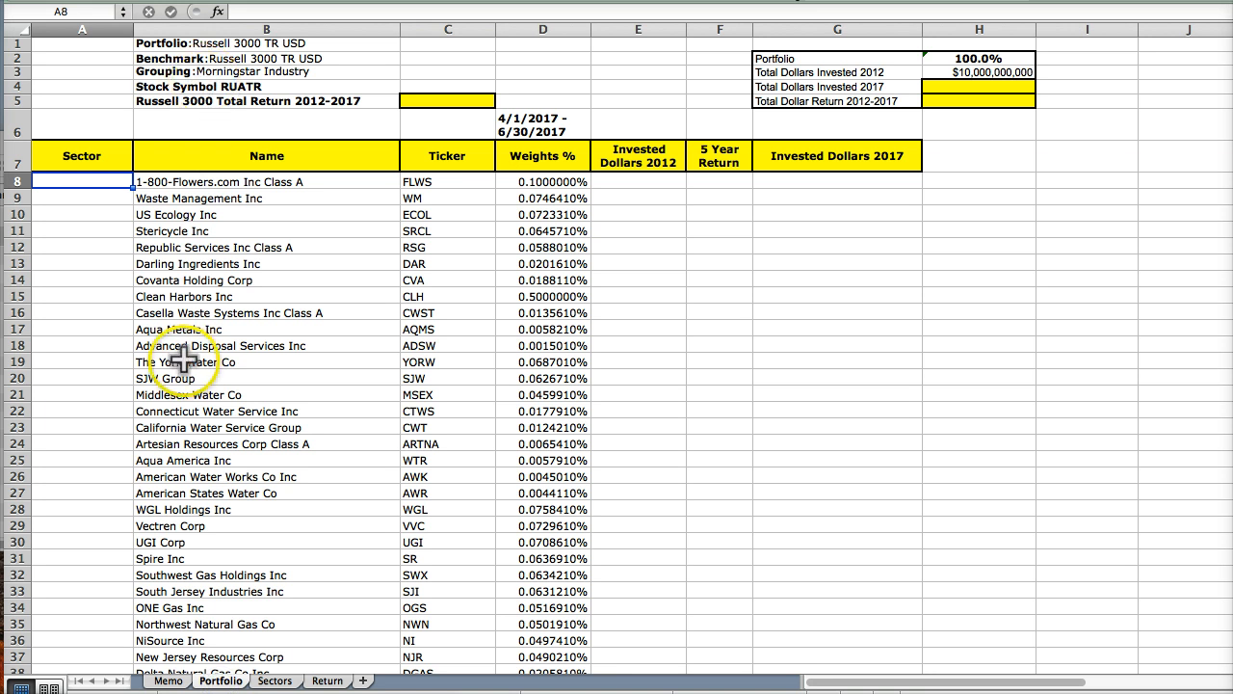
Examine the Company and Sector columns of the Sectors worksheet as the source for the sector lookup.
{"action": "left_click", "coordinate": [262, 681]}
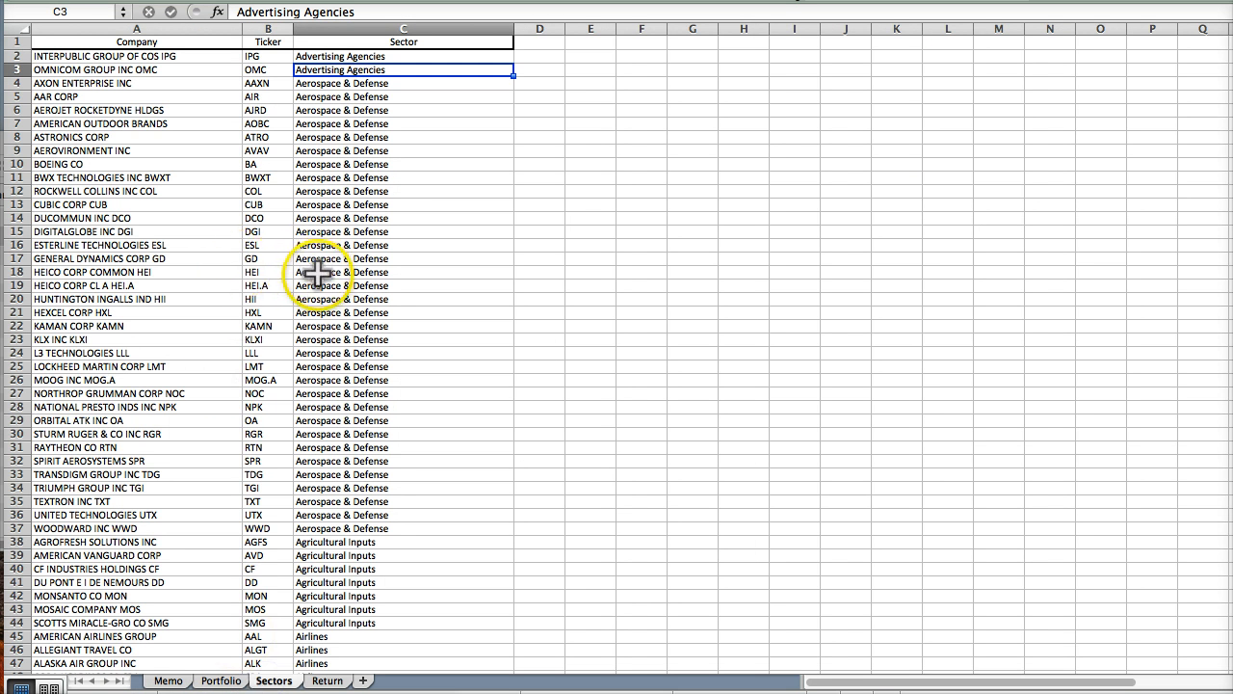
{"action": "scroll", "coordinate": [316, 269], "scroll_direction": "down", "scroll_amount": 1}
{"action": "scroll", "coordinate": [316, 269], "scroll_direction": "up", "scroll_amount": 1}
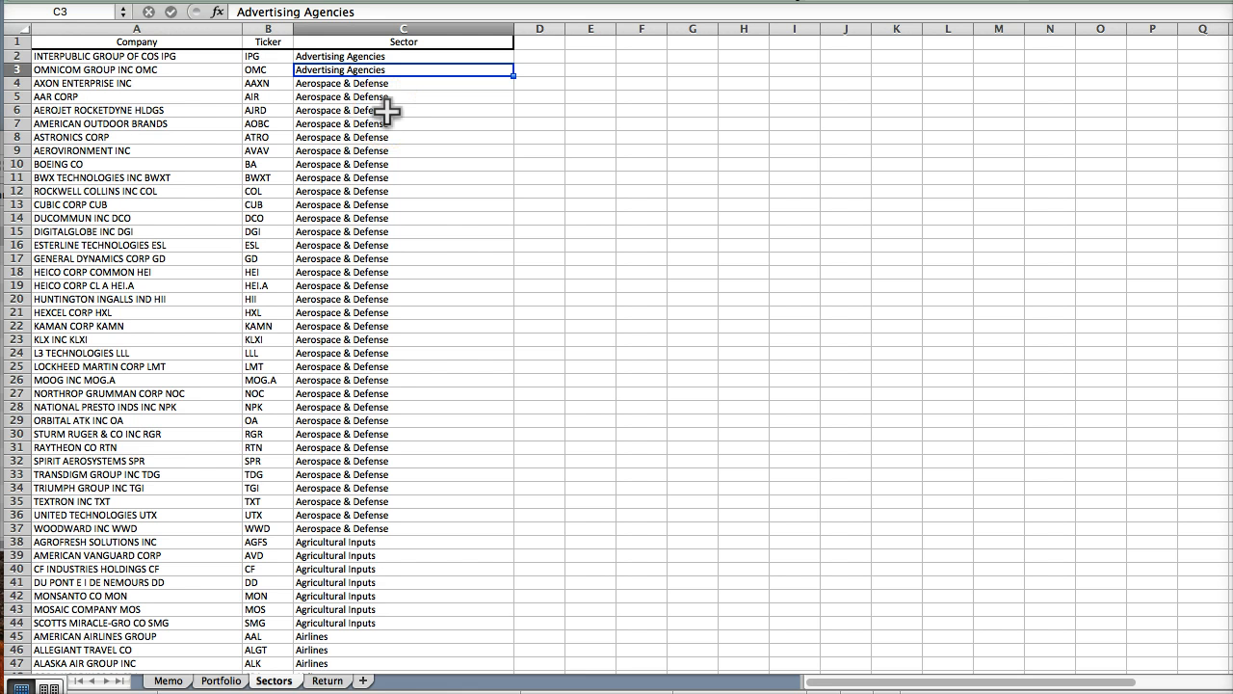
{"action": "left_click", "coordinate": [214, 64]}
{"action": "left_click", "coordinate": [320, 33]}
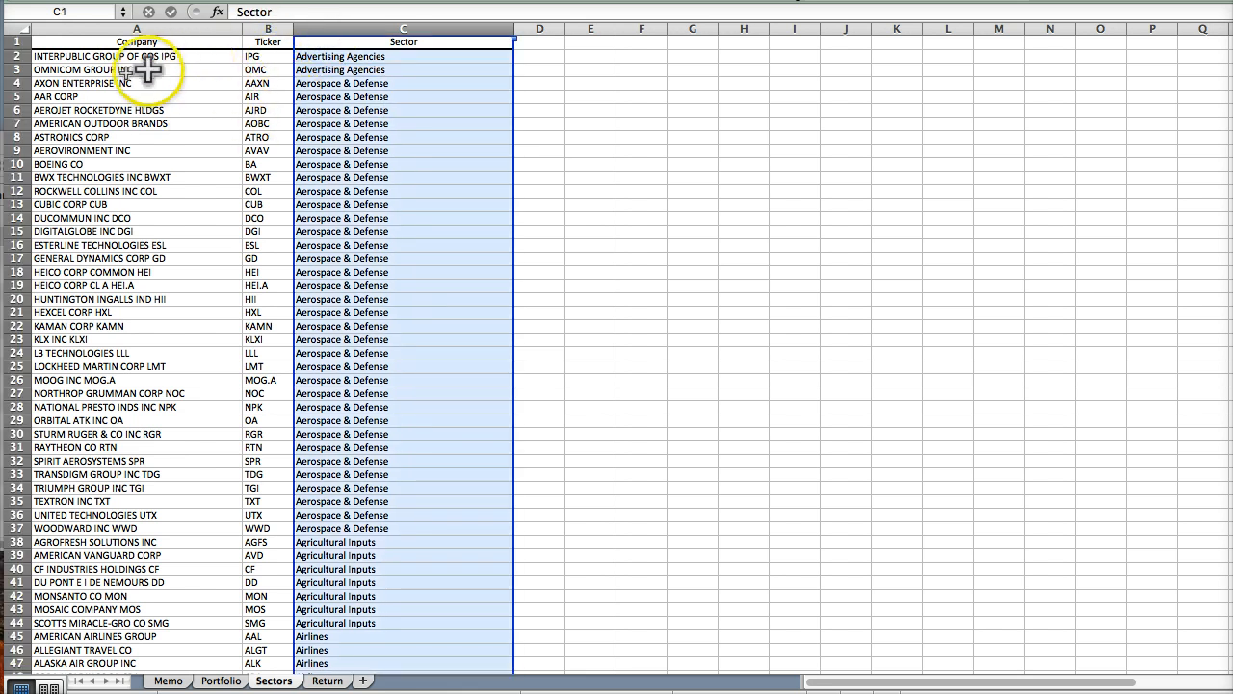
{"action": "left_click", "coordinate": [85, 57]}
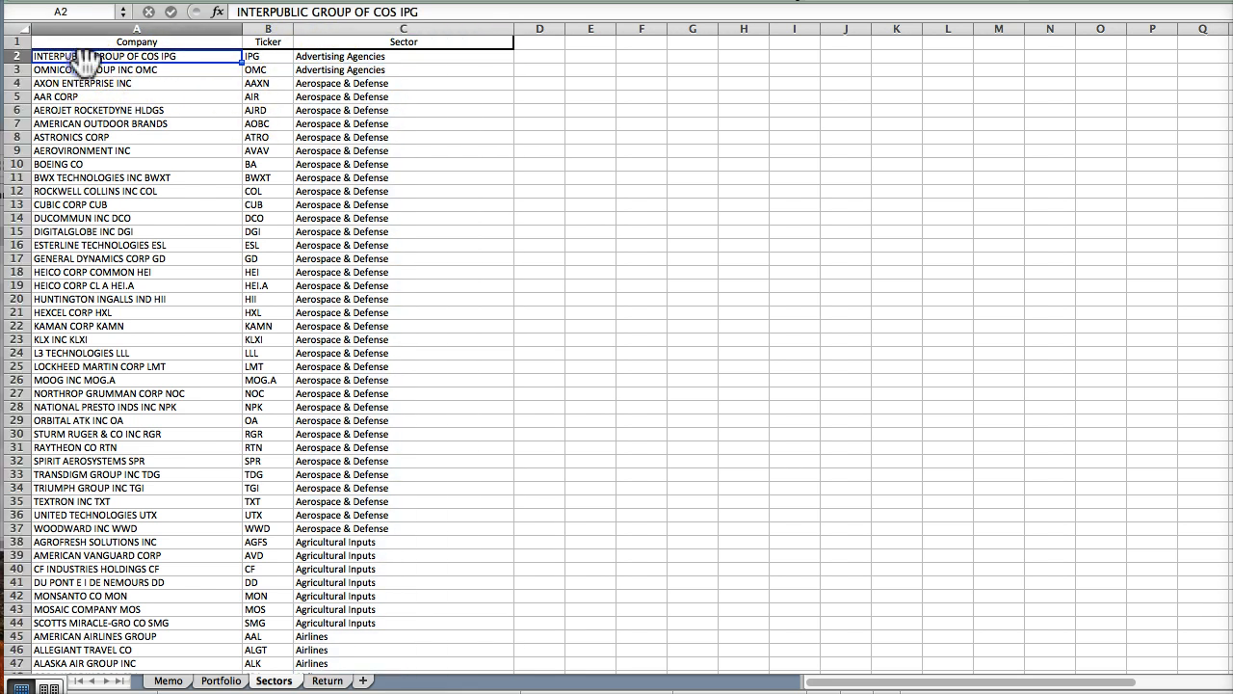
Compare the Ticker columns on the Sectors and Portfolio worksheets as the shared key for the sector lookup.
{"action": "left_click", "coordinate": [255, 57]}
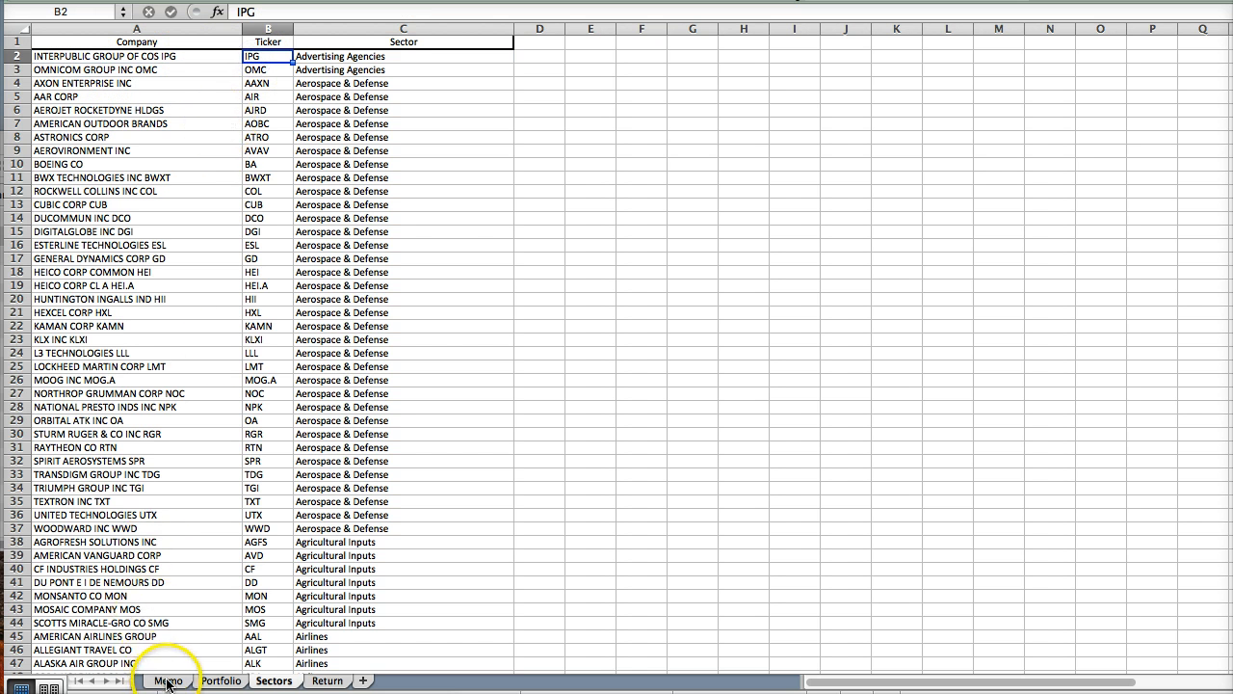
{"action": "left_click", "coordinate": [206, 682]}
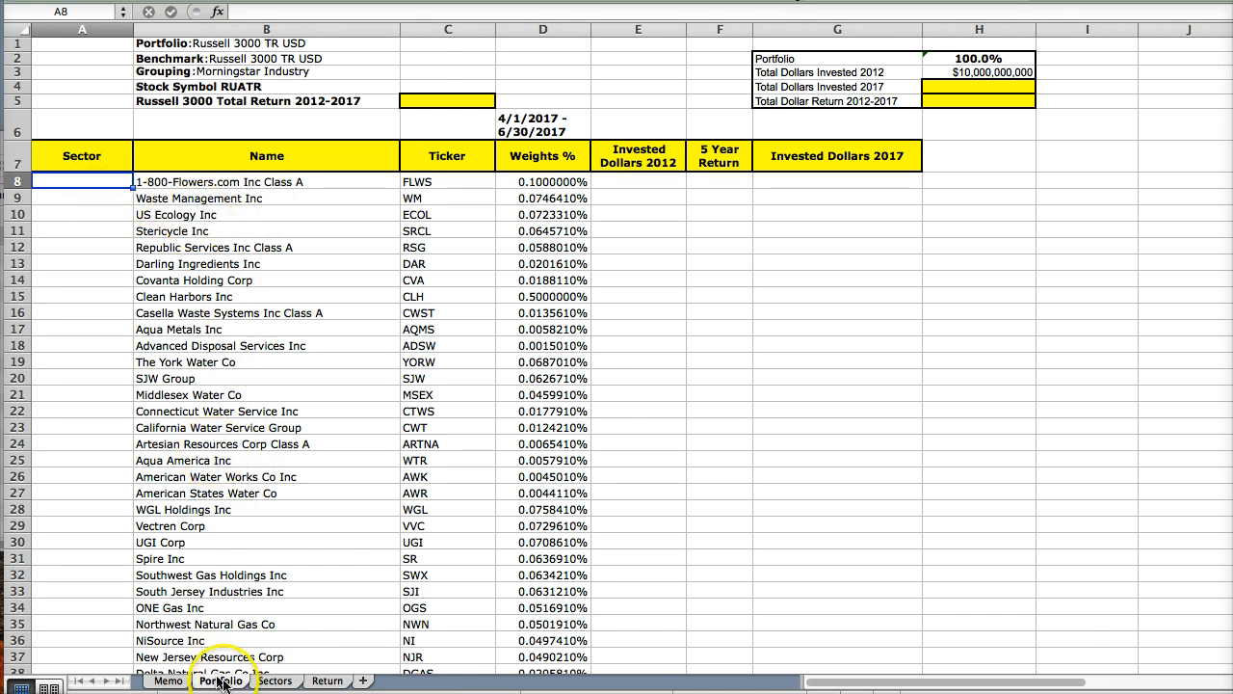
{"action": "left_click", "coordinate": [271, 681]}
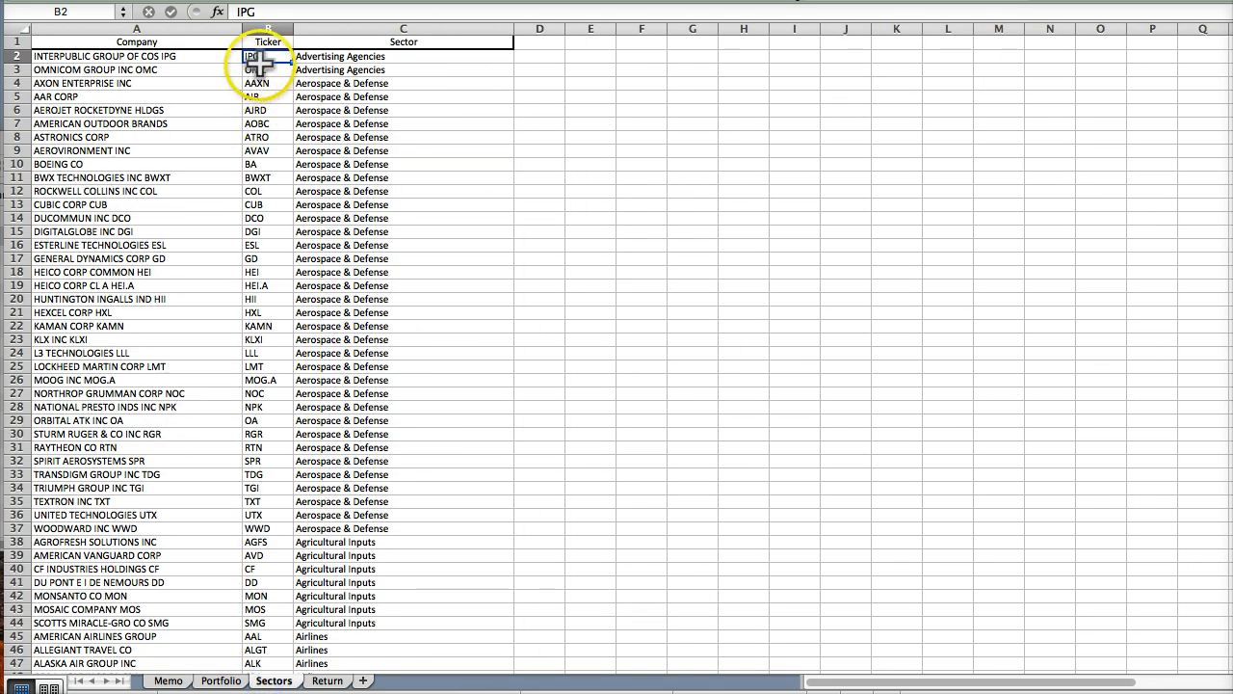
{"action": "left_click", "coordinate": [218, 681]}
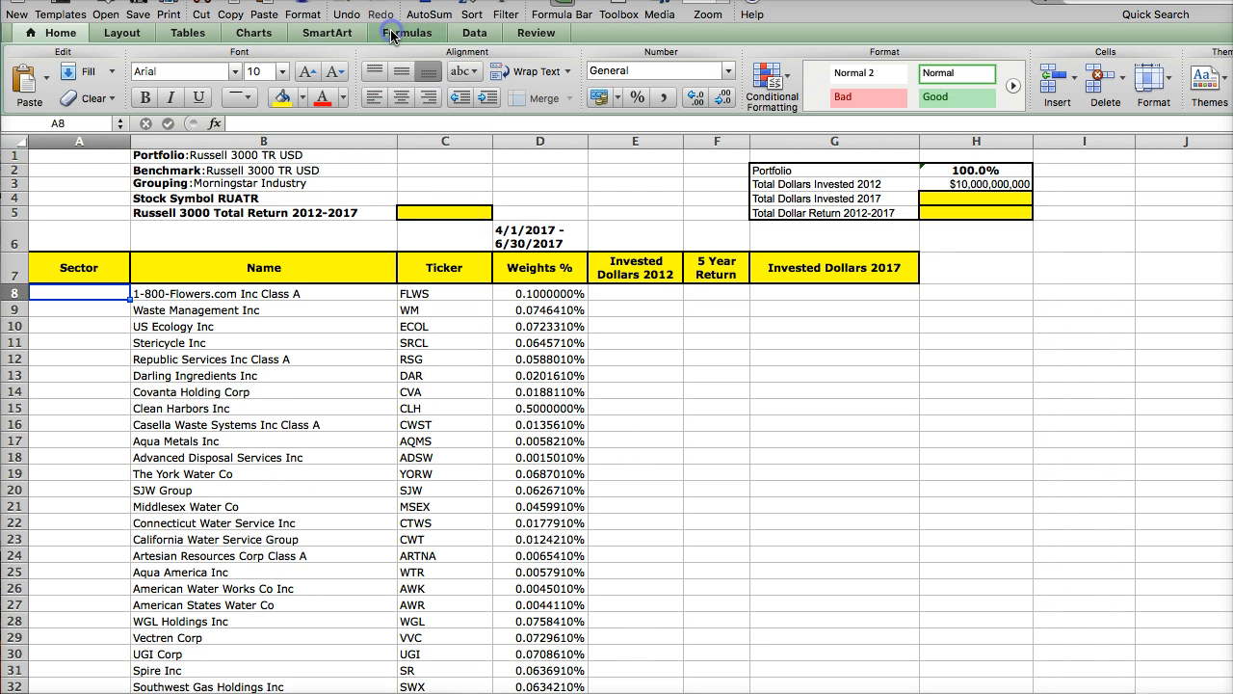
Browse the function categories available for inserting a formula into cell A8 of the Portfolio worksheet.
{"action": "left_click", "coordinate": [393, 35]}
{"action": "left_click", "coordinate": [37, 85]}
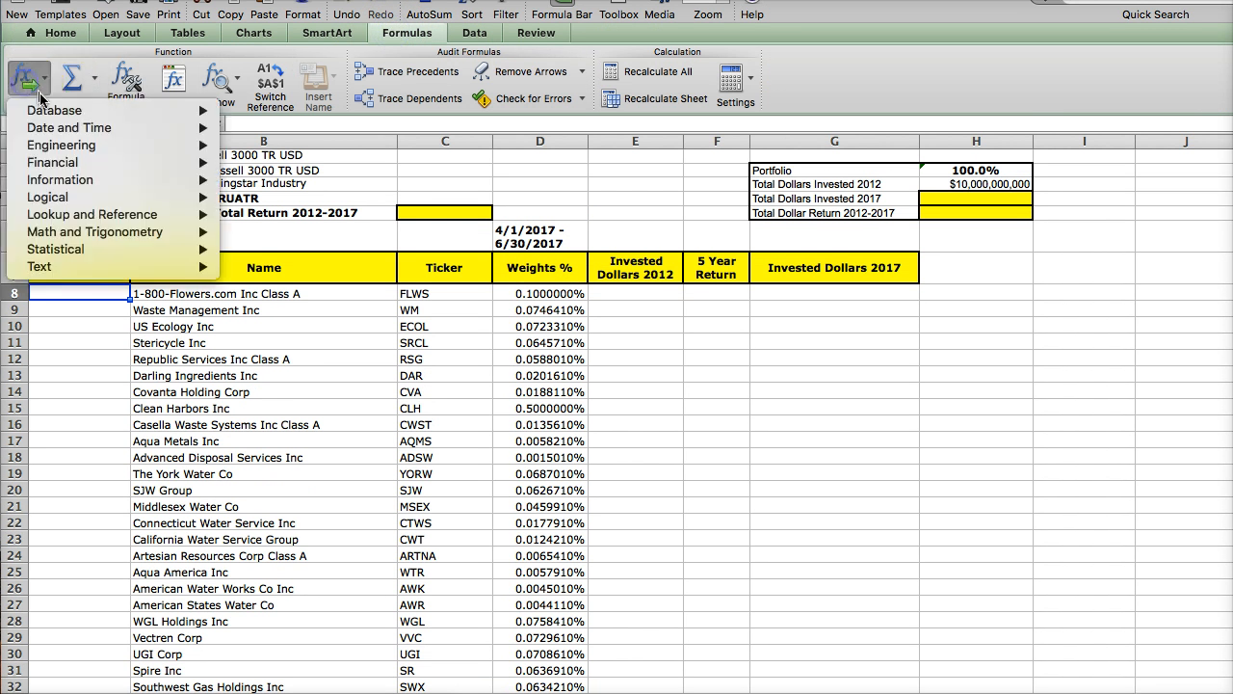
{"action": "left_click", "coordinate": [32, 84]}
{"action": "key", "text": "Escape"}
Hide the formula bar and bring it back above the Portfolio worksheet.
{"action": "left_click", "coordinate": [558, 14]}
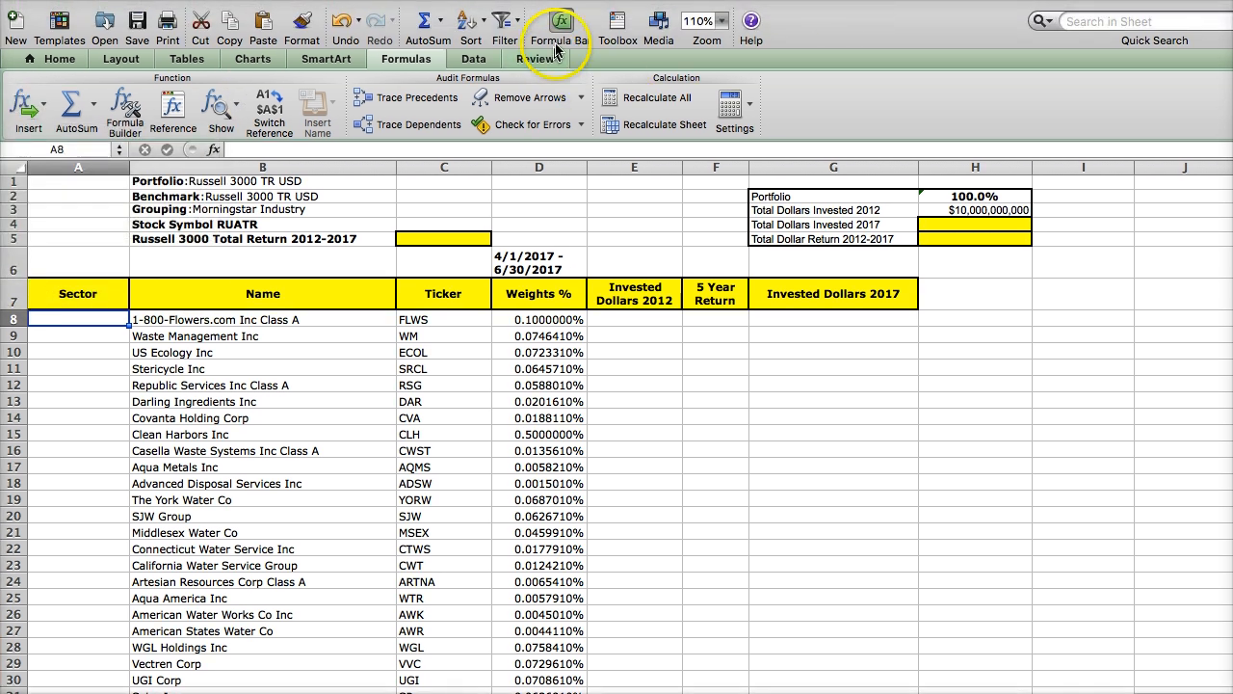
{"action": "left_click", "coordinate": [561, 27]}
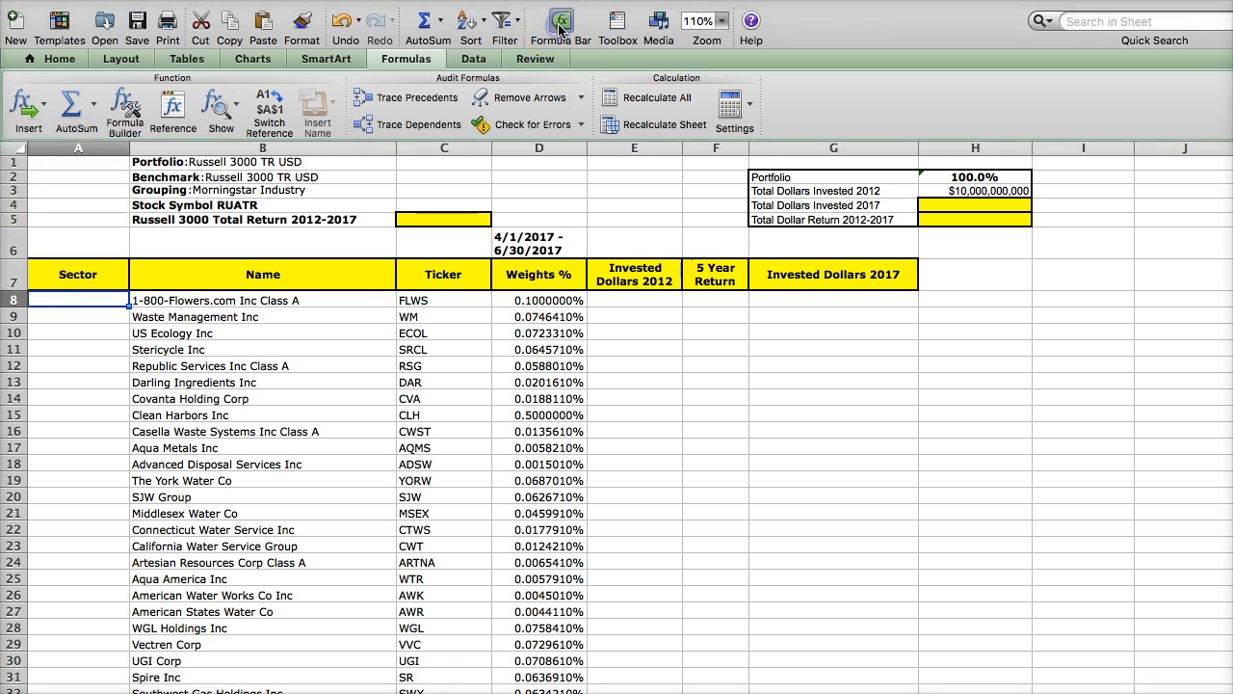
{"action": "left_click", "coordinate": [559, 27]}
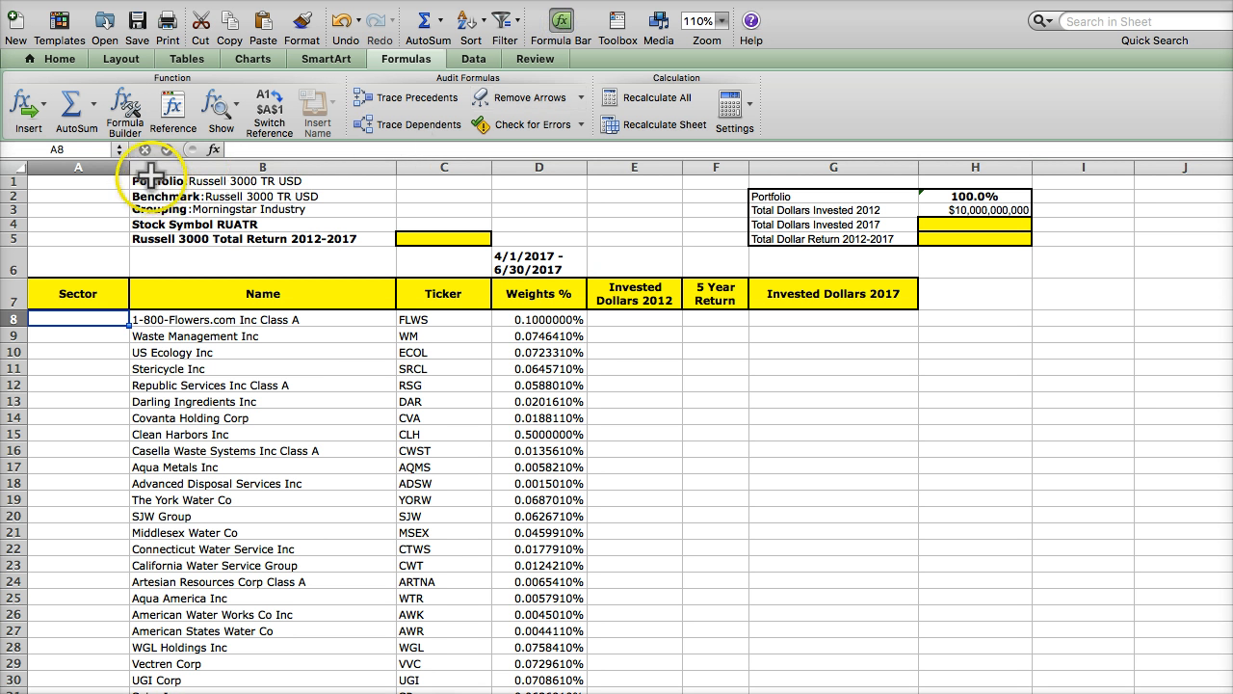
Find VLOOKUP in the Formula Builder by searching for "vlookup" and insert it into cell A8.
{"action": "left_click", "coordinate": [26, 111]}
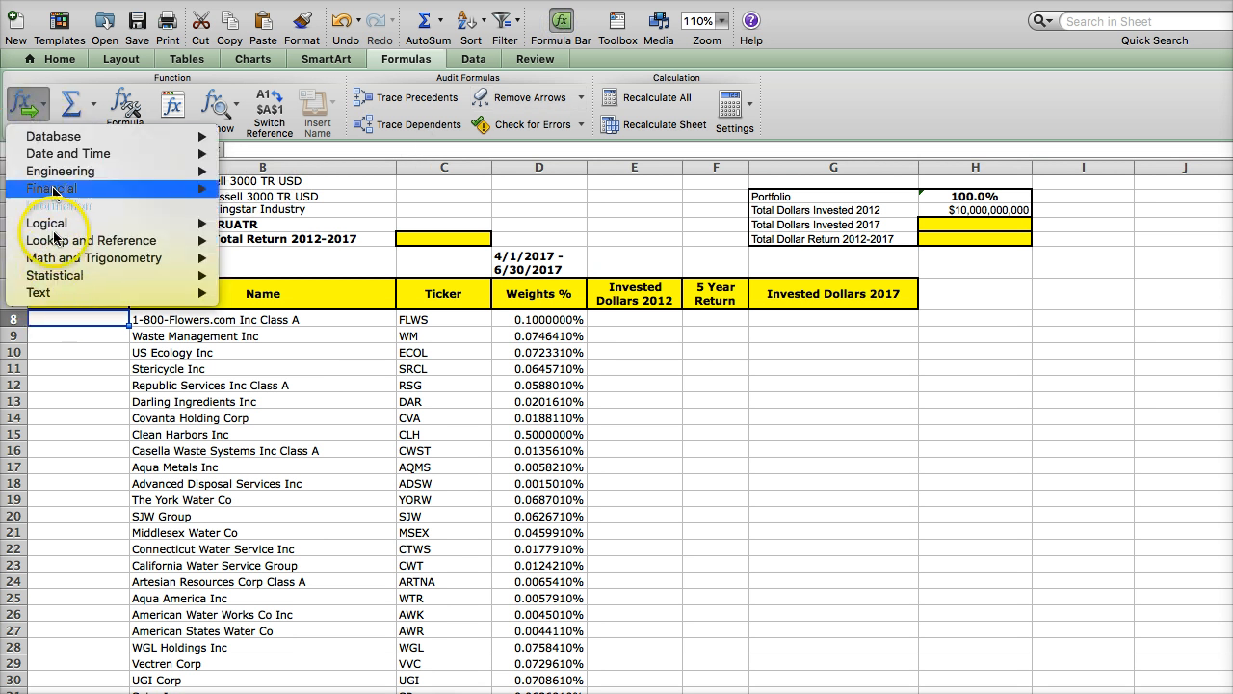
{"action": "left_click", "coordinate": [123, 109]}
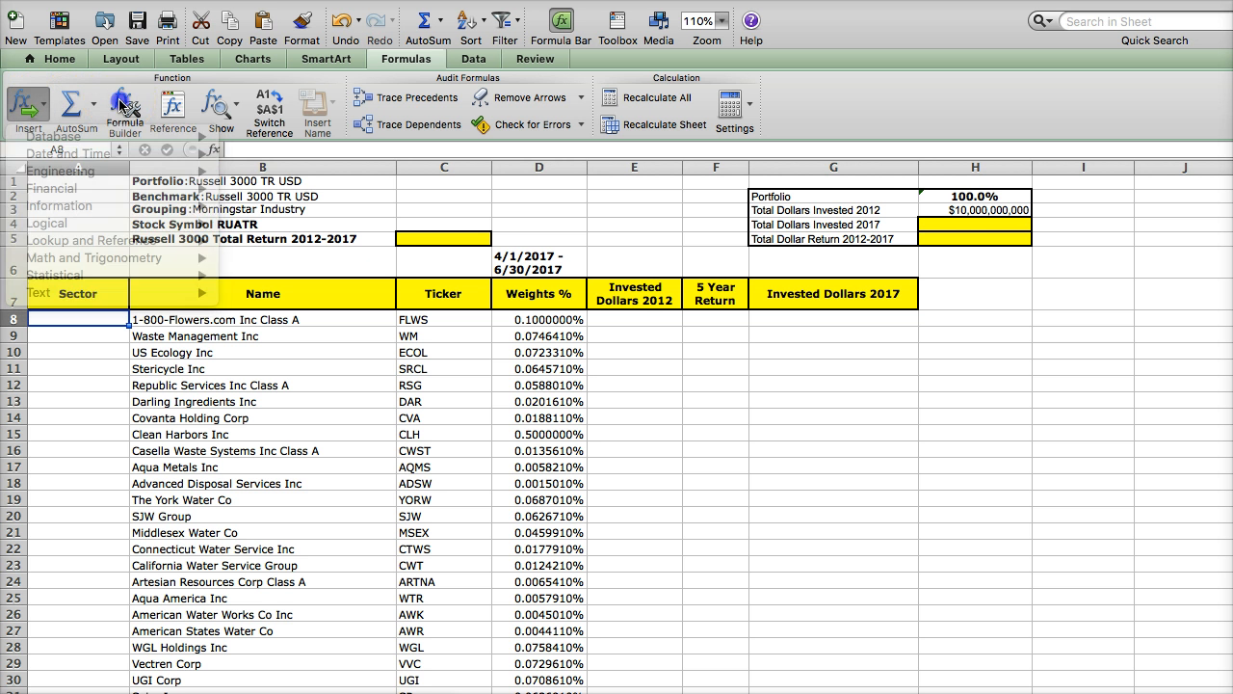
{"action": "left_click", "coordinate": [122, 109]}
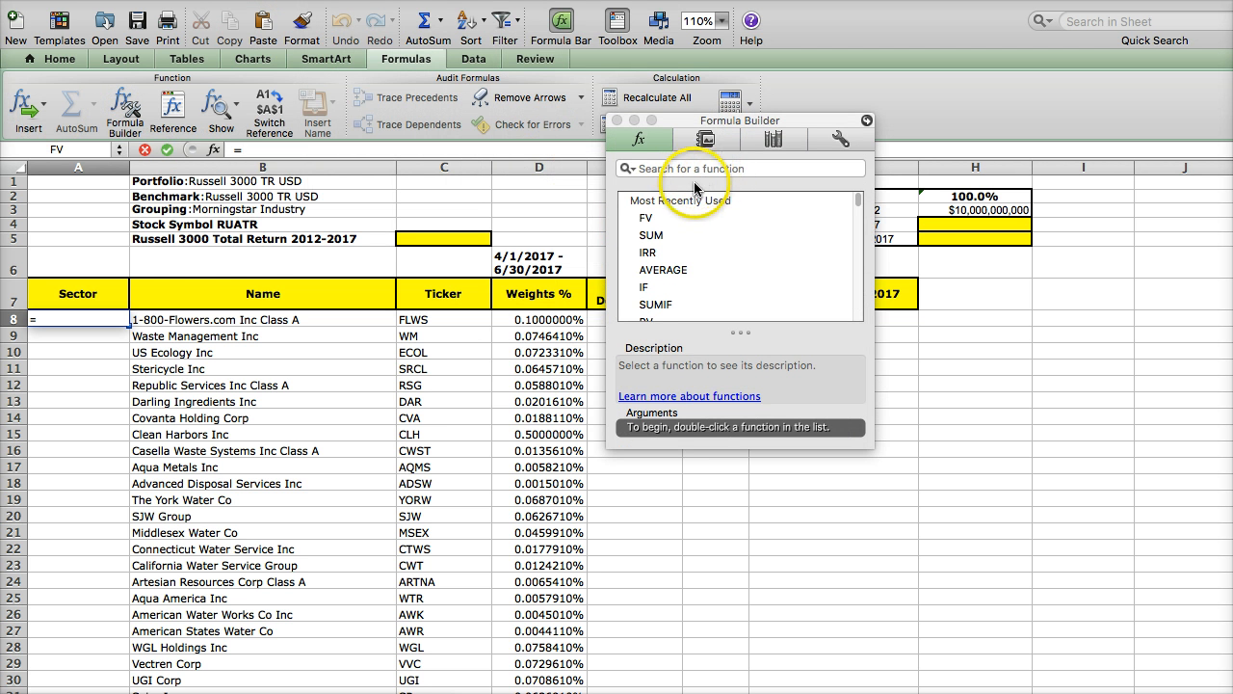
{"action": "left_click", "coordinate": [677, 170]}
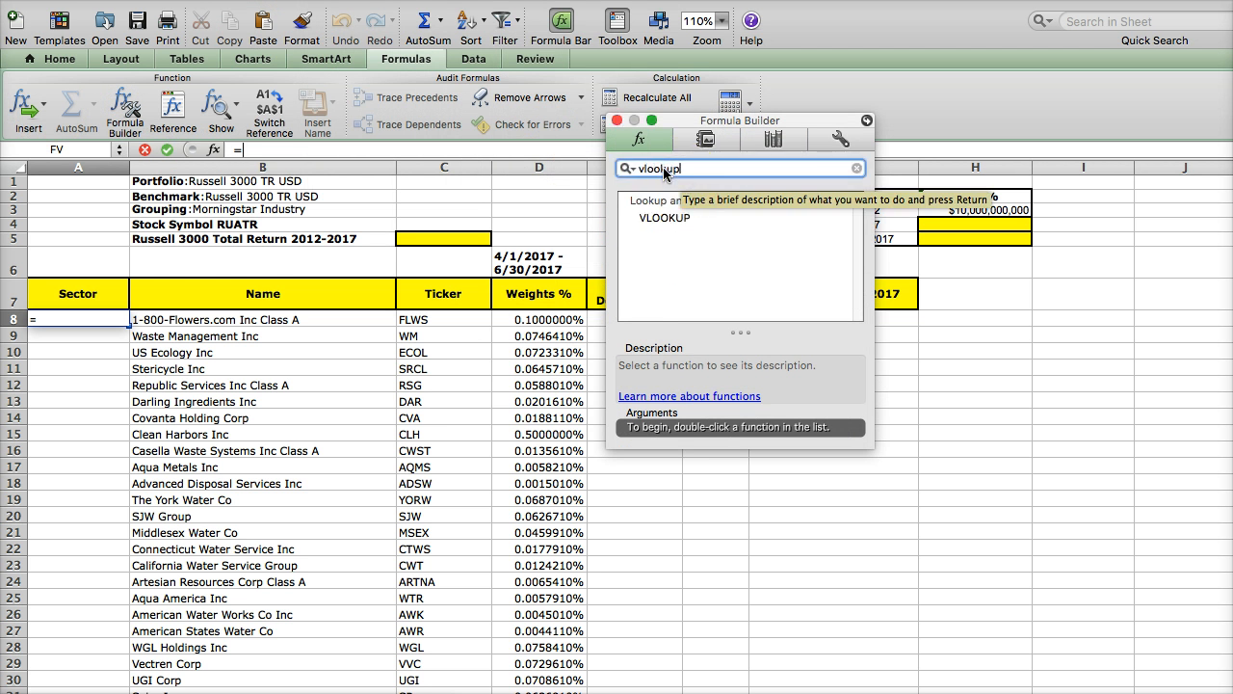
{"action": "left_click", "coordinate": [26, 113]}
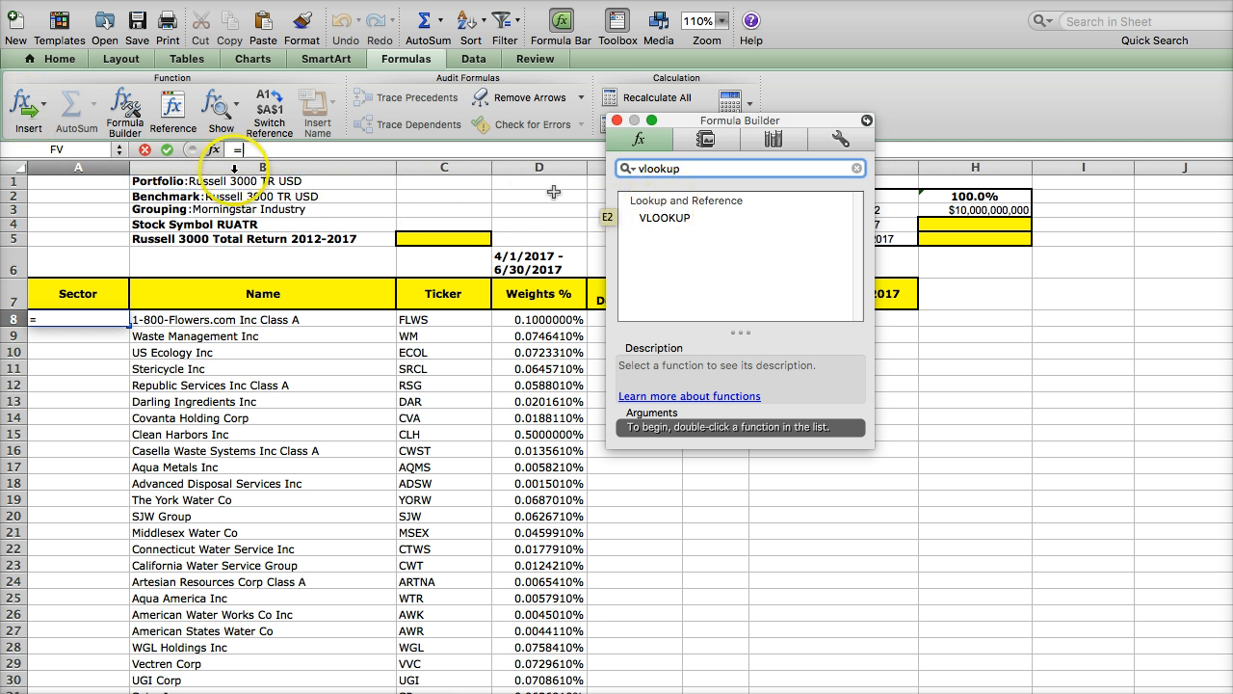
{"action": "double_click", "coordinate": [665, 218]}
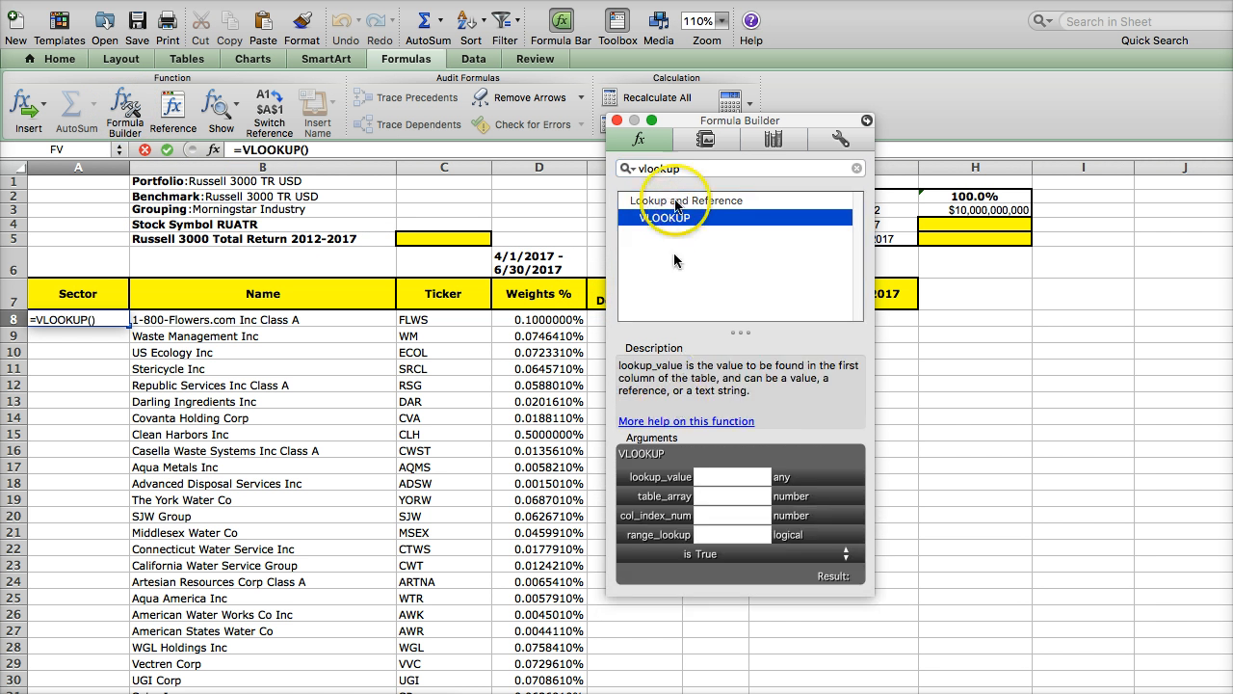
Move the Formula Builder clear of the portfolio data and set the lookup value to ticker cell C8.
{"action": "left_click_drag", "start_coordinate": [799, 120], "coordinate": [1040, 102]}
{"action": "left_click", "coordinate": [973, 460]}
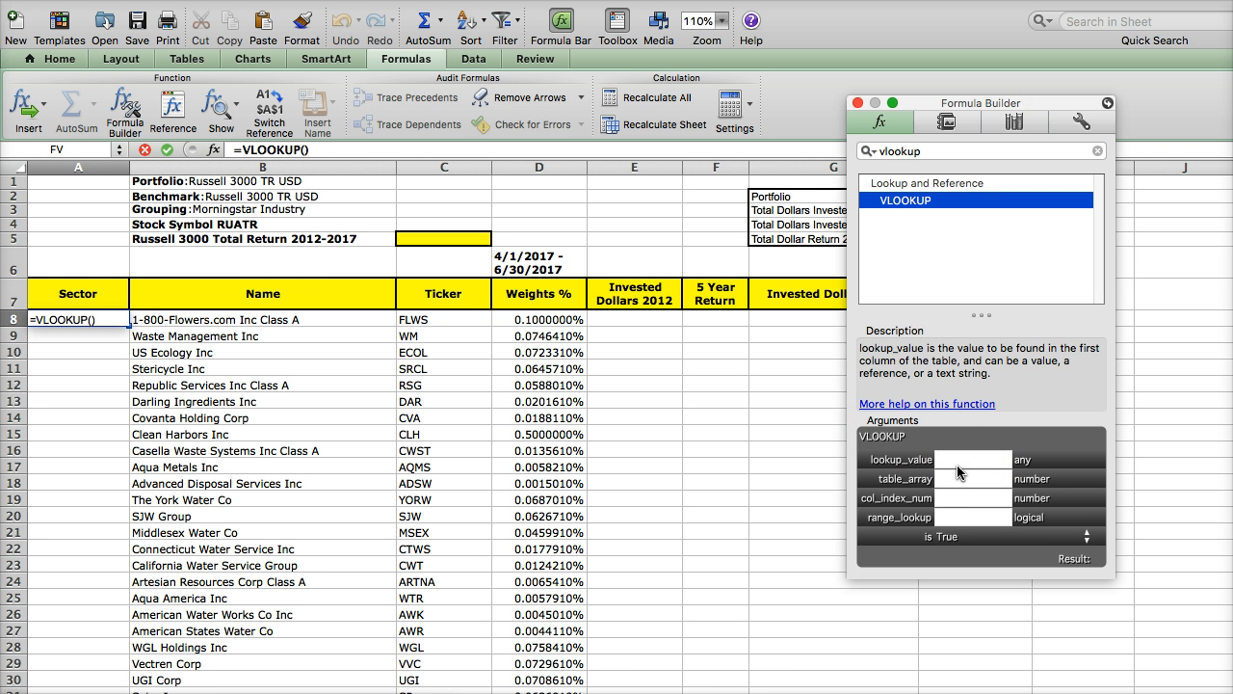
{"action": "left_click", "coordinate": [424, 322]}
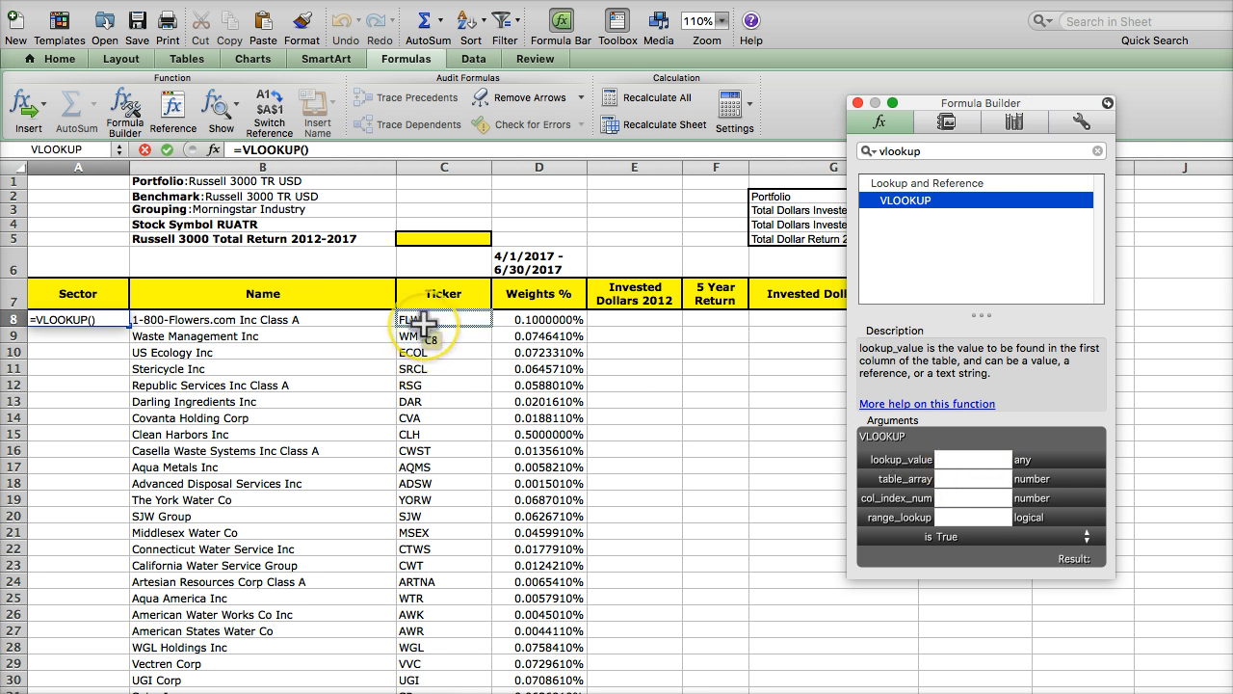
Set the VLOOKUP table array to the entire Ticker and Sector columns, B:C, of the Sectors worksheet.
{"action": "left_click", "coordinate": [959, 484]}
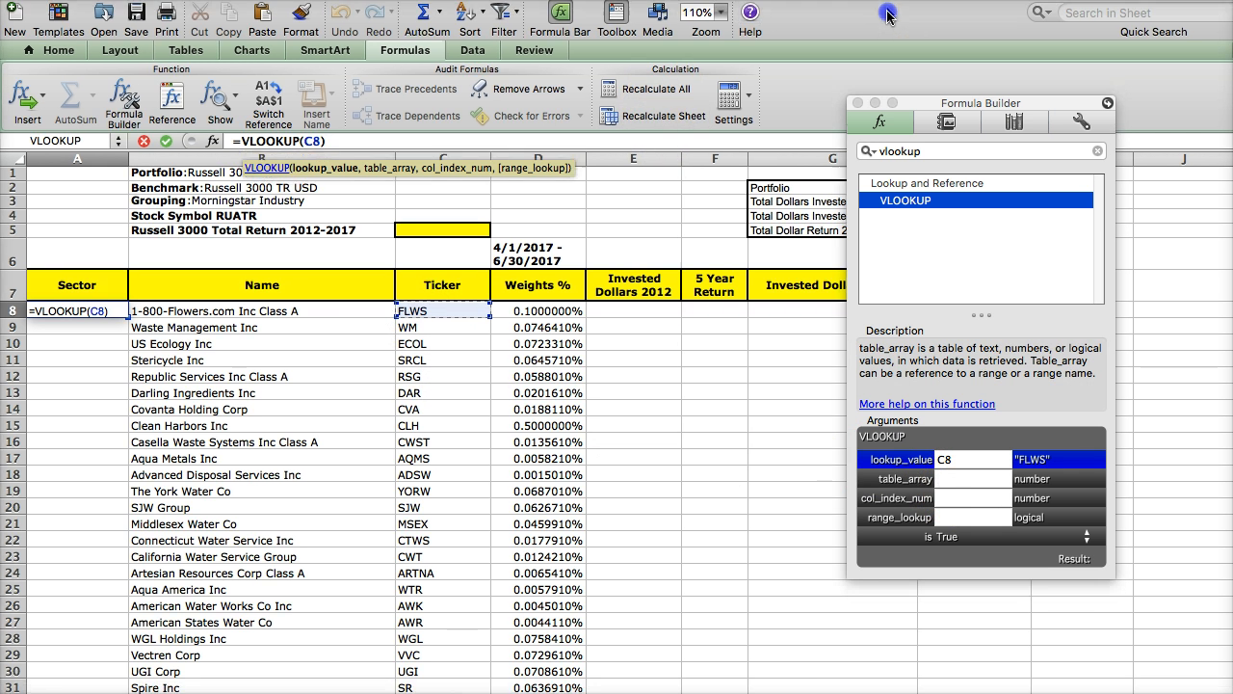
{"action": "left_click", "coordinate": [229, 578]}
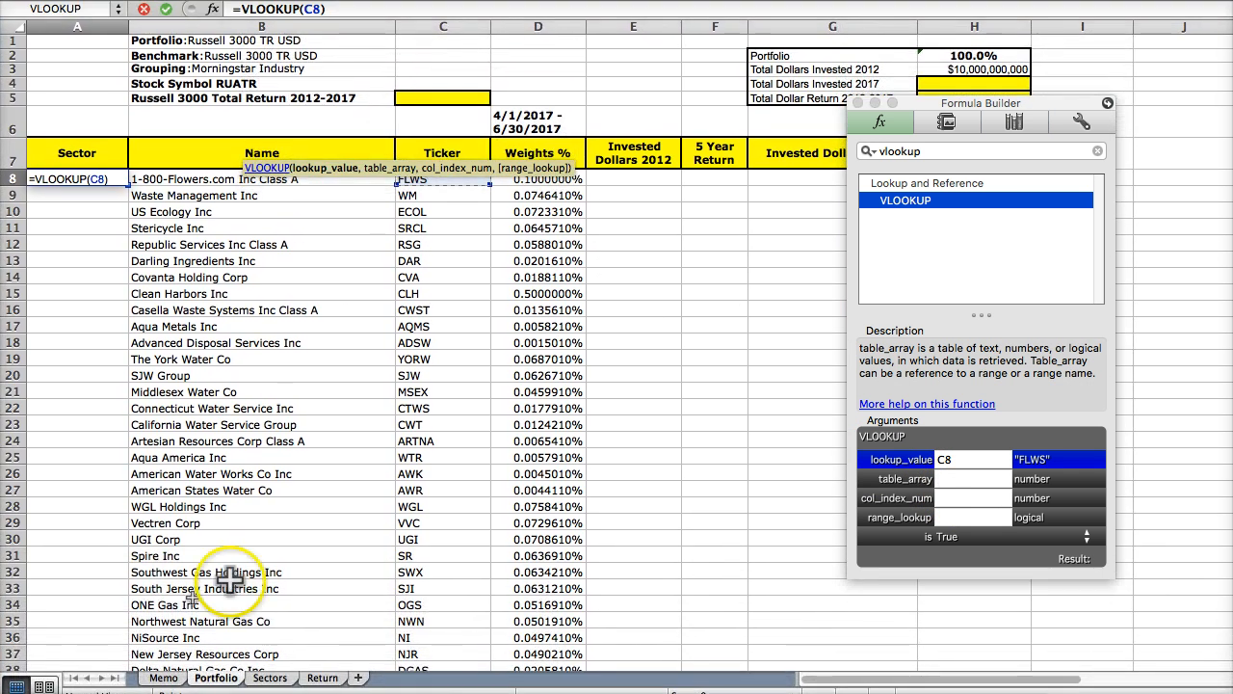
{"action": "left_click", "coordinate": [270, 677]}
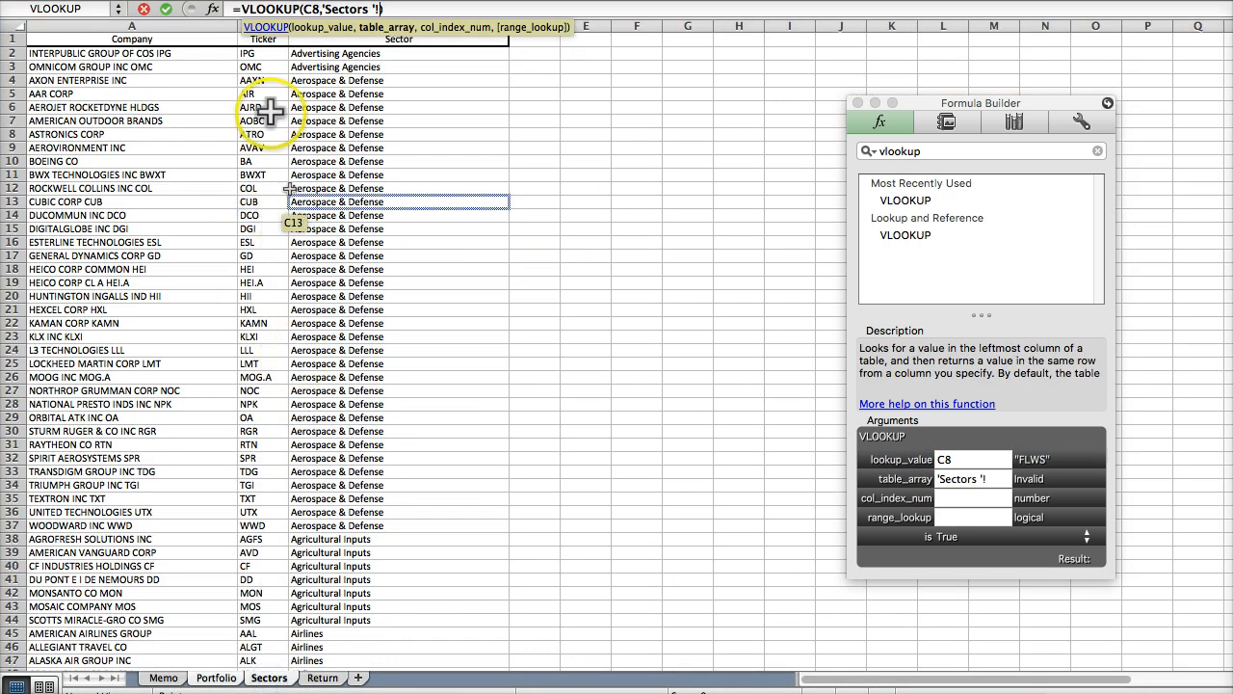
{"action": "left_click", "coordinate": [255, 53]}
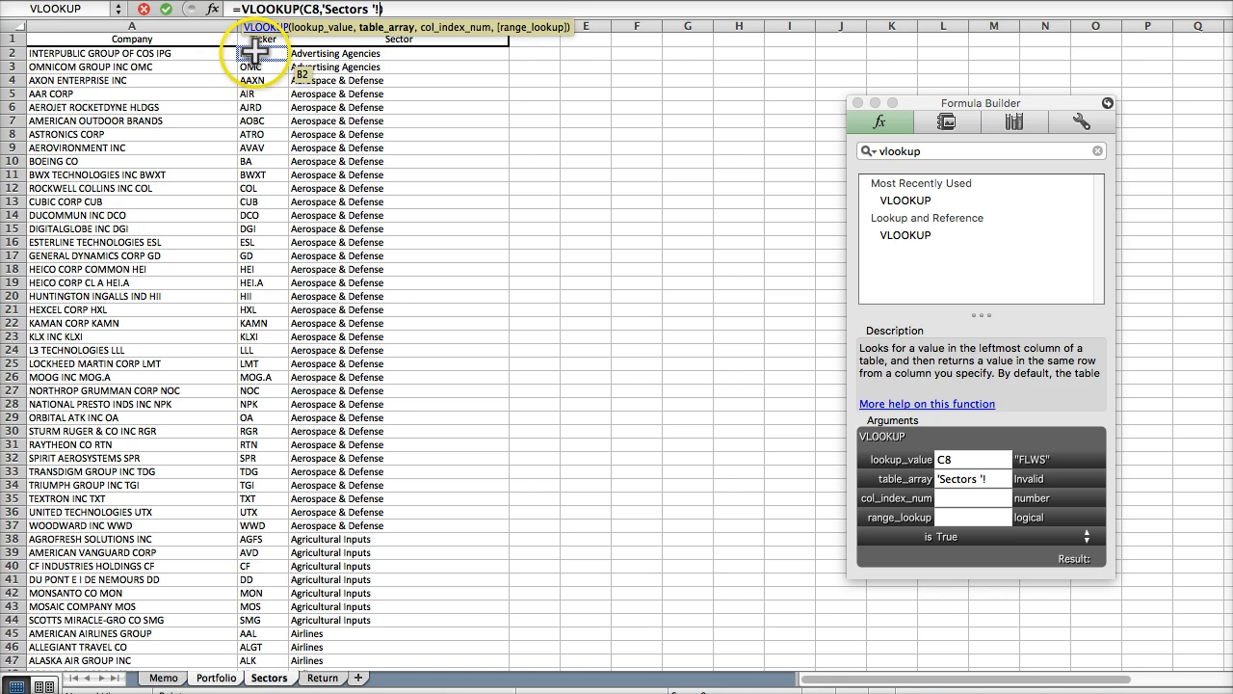
{"action": "scroll", "coordinate": [321, 198], "scroll_direction": "down", "scroll_amount": 3}
{"action": "left_click", "coordinate": [309, 216]}
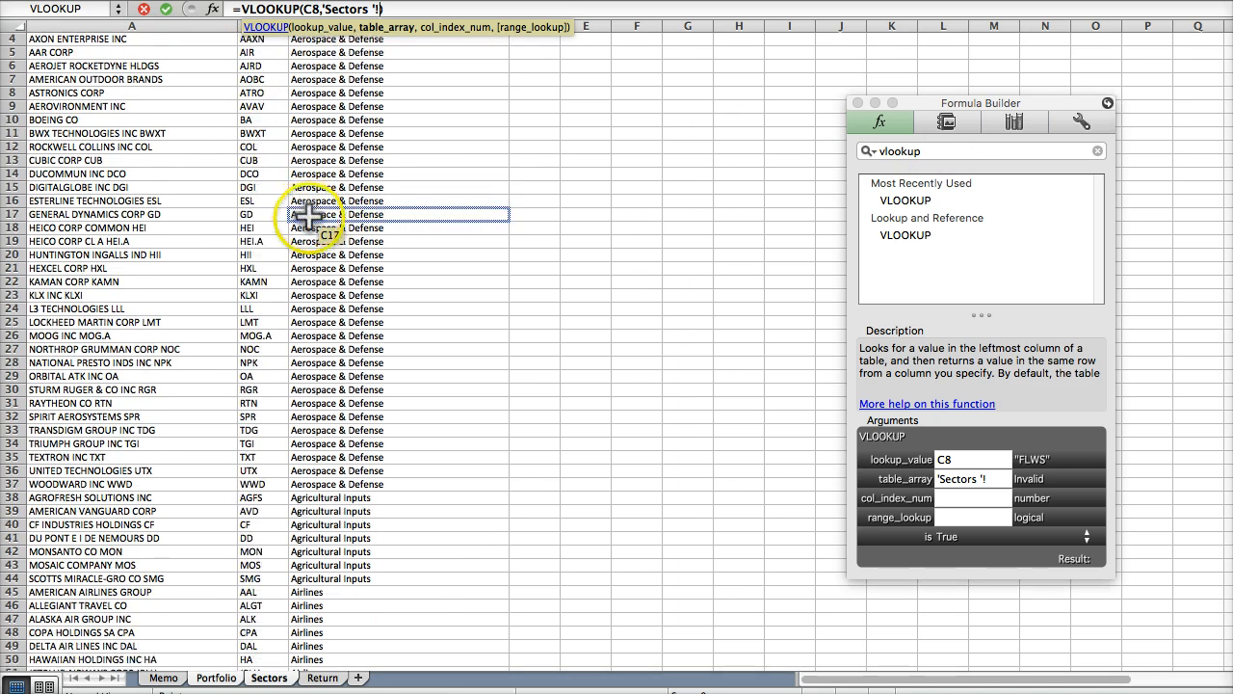
{"action": "scroll", "coordinate": [309, 217], "scroll_direction": "up", "scroll_amount": 3}
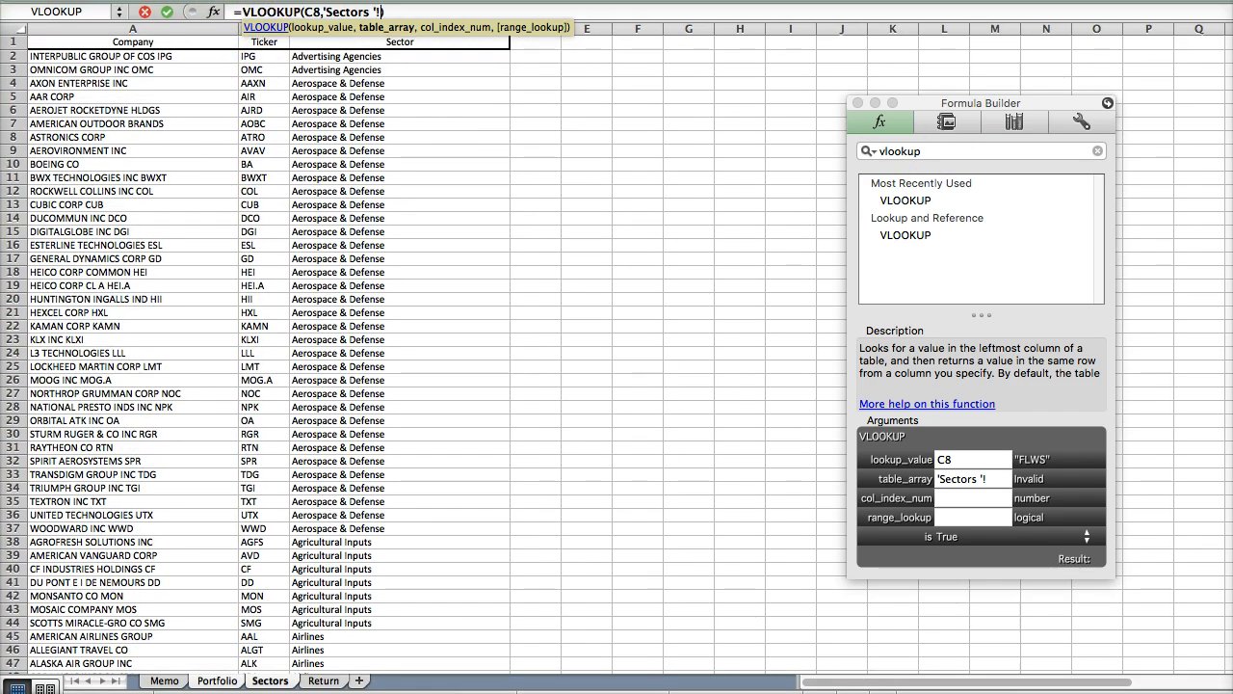
{"action": "mouse_move", "coordinate": [260, 3]}
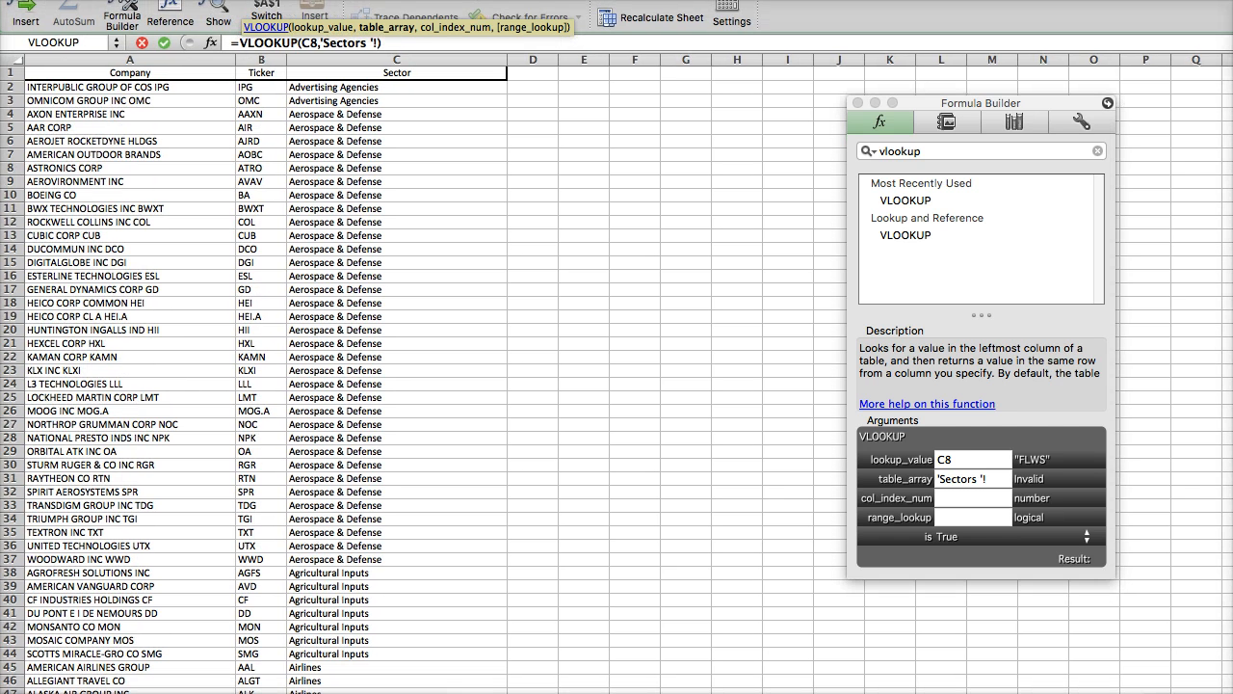
{"action": "left_click_drag", "start_coordinate": [260, 60], "coordinate": [383, 61]}
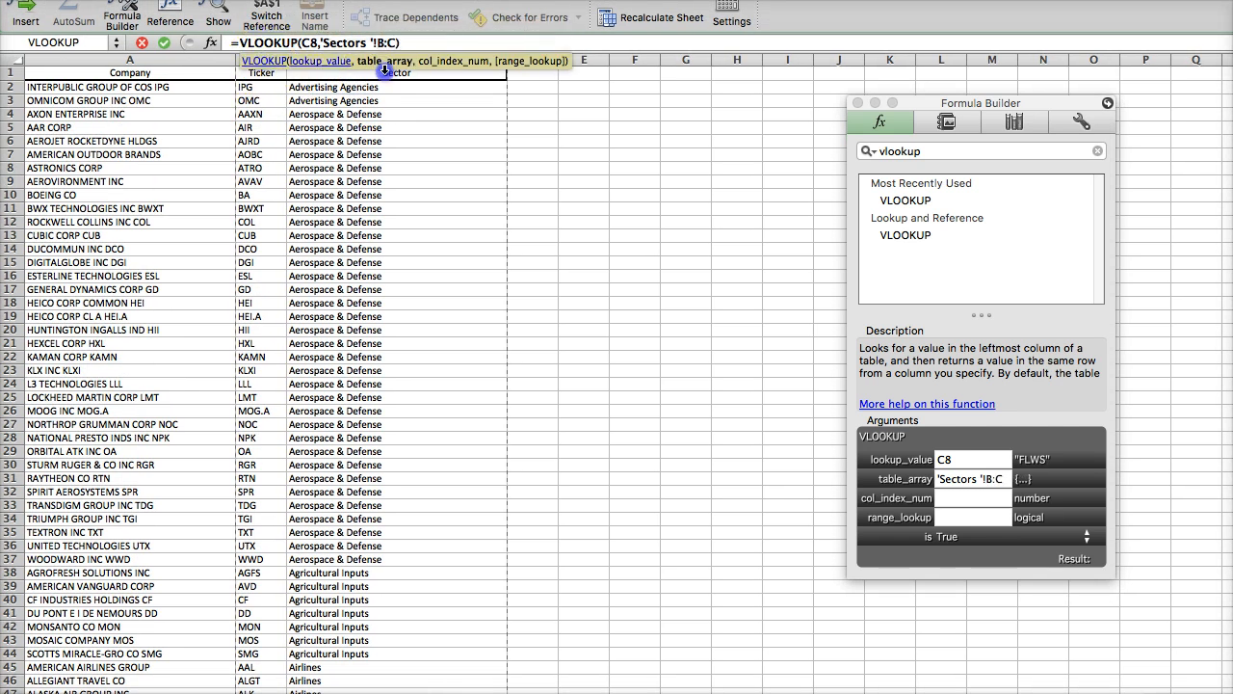
Set the column index to 2 and the range lookup to false, and enter the formula in A8.
{"action": "left_click", "coordinate": [949, 503]}
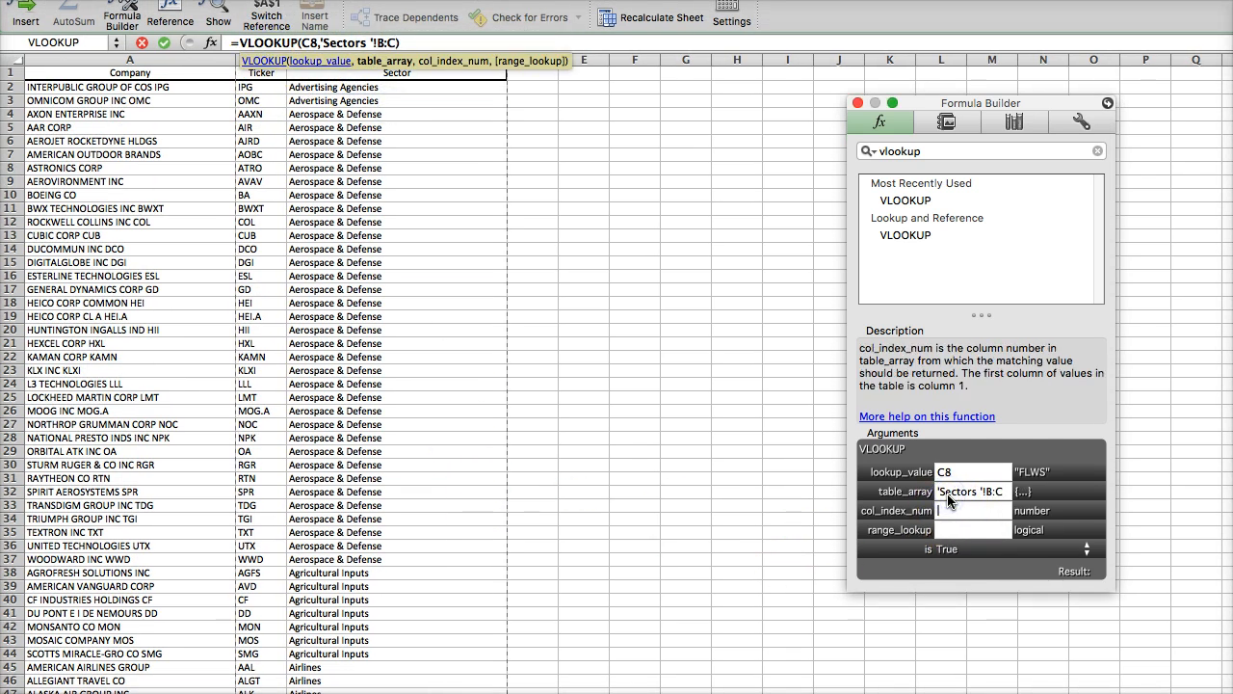
{"action": "type", "text": "2"}
{"action": "left_click", "coordinate": [958, 528]}
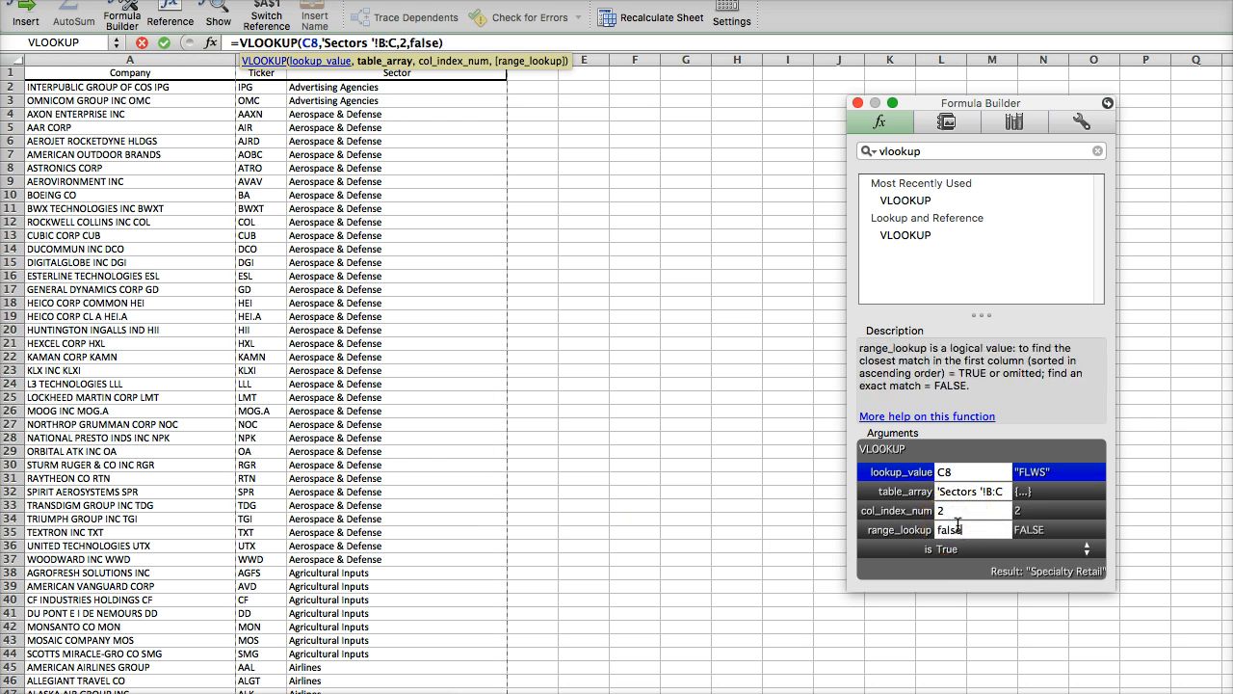
{"action": "key", "text": "Return"}
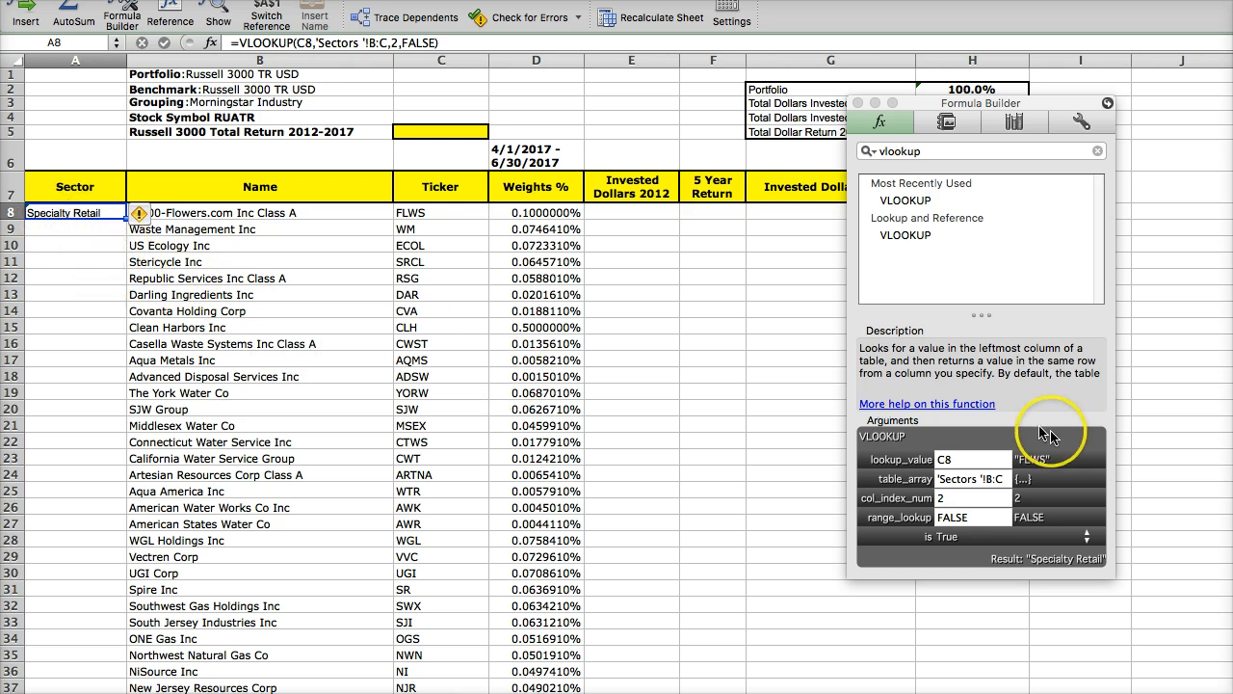
Change the lookup value of the A8 formula to the whole Ticker column, C:C.
{"action": "left_click", "coordinate": [954, 462]}
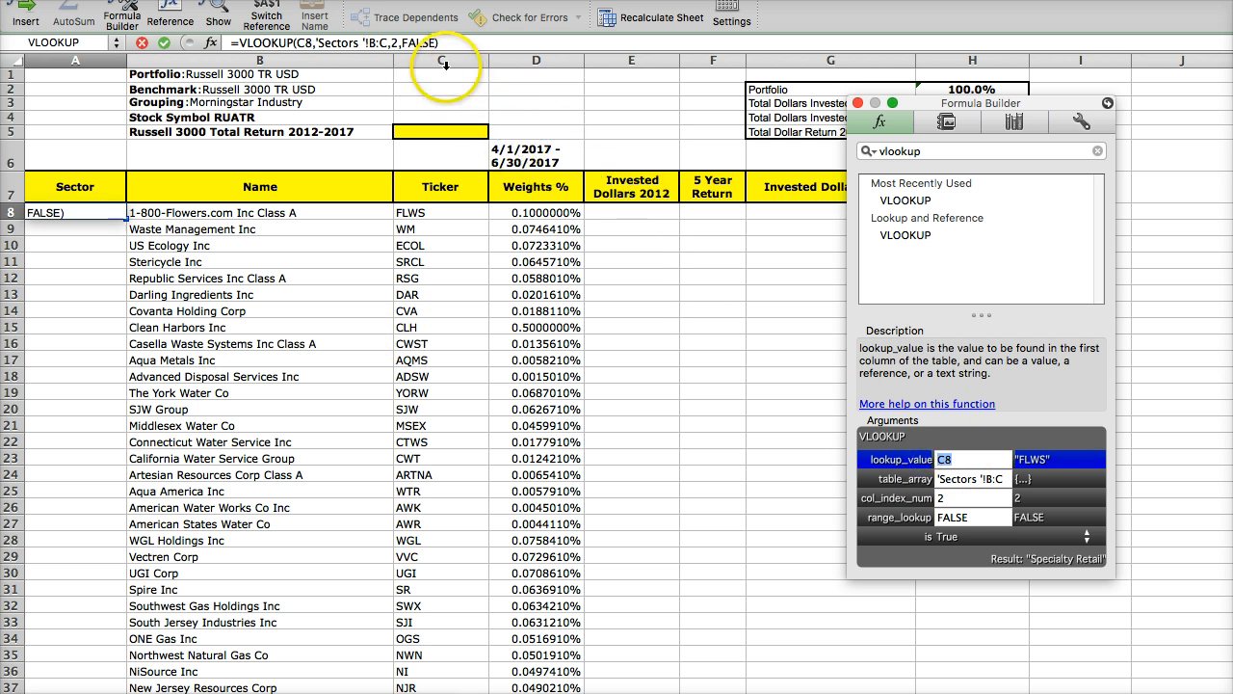
{"action": "left_click_drag", "start_coordinate": [445, 62], "coordinate": [440, 181]}
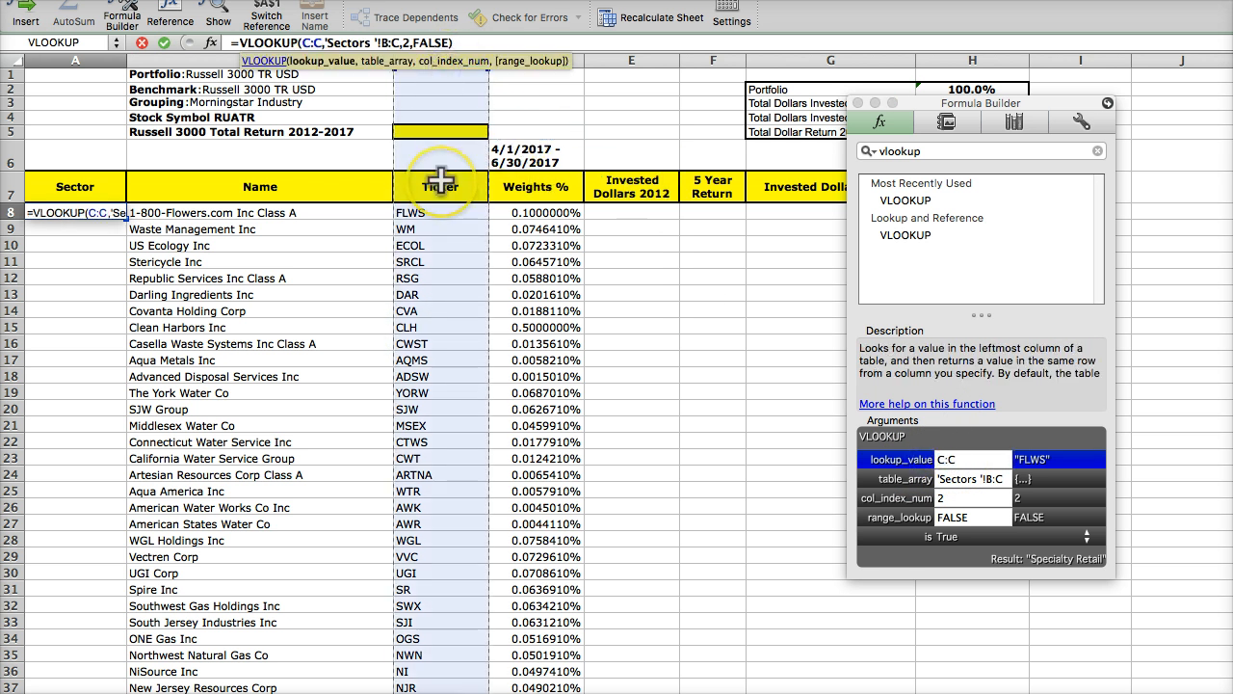
{"action": "key", "text": "Return"}
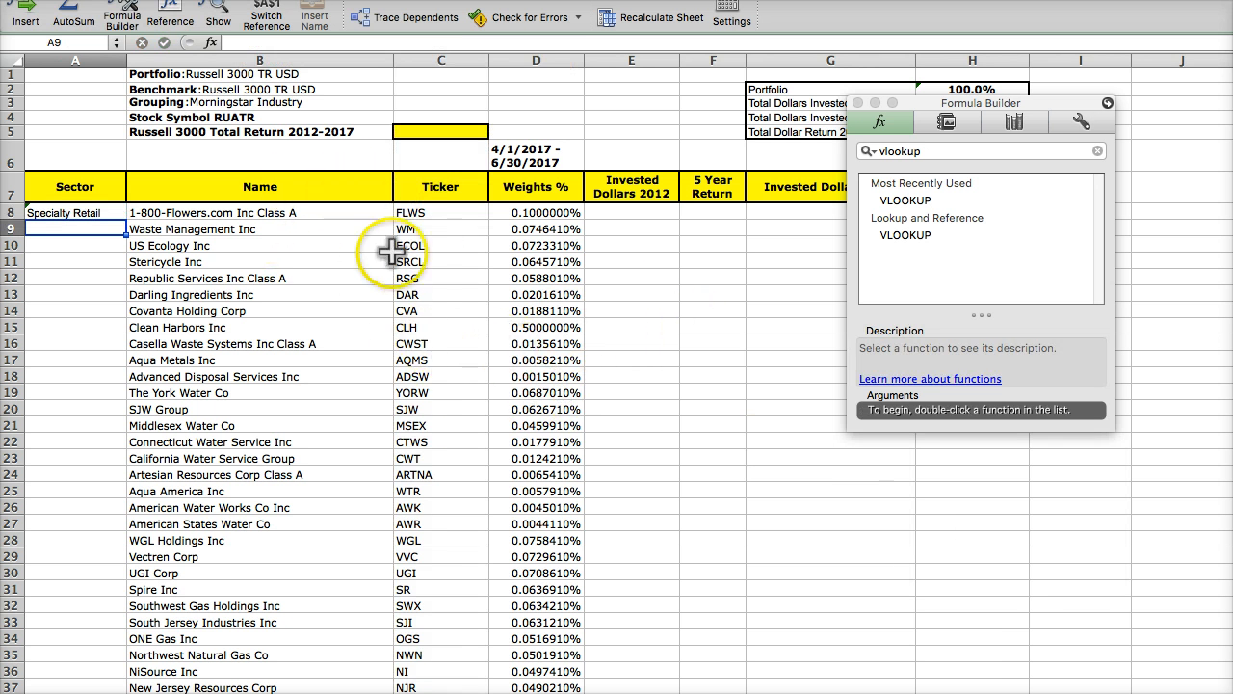
Fill the VLOOKUP formula from A8 down the whole Sector column of the portfolio.
{"action": "left_click", "coordinate": [72, 214]}
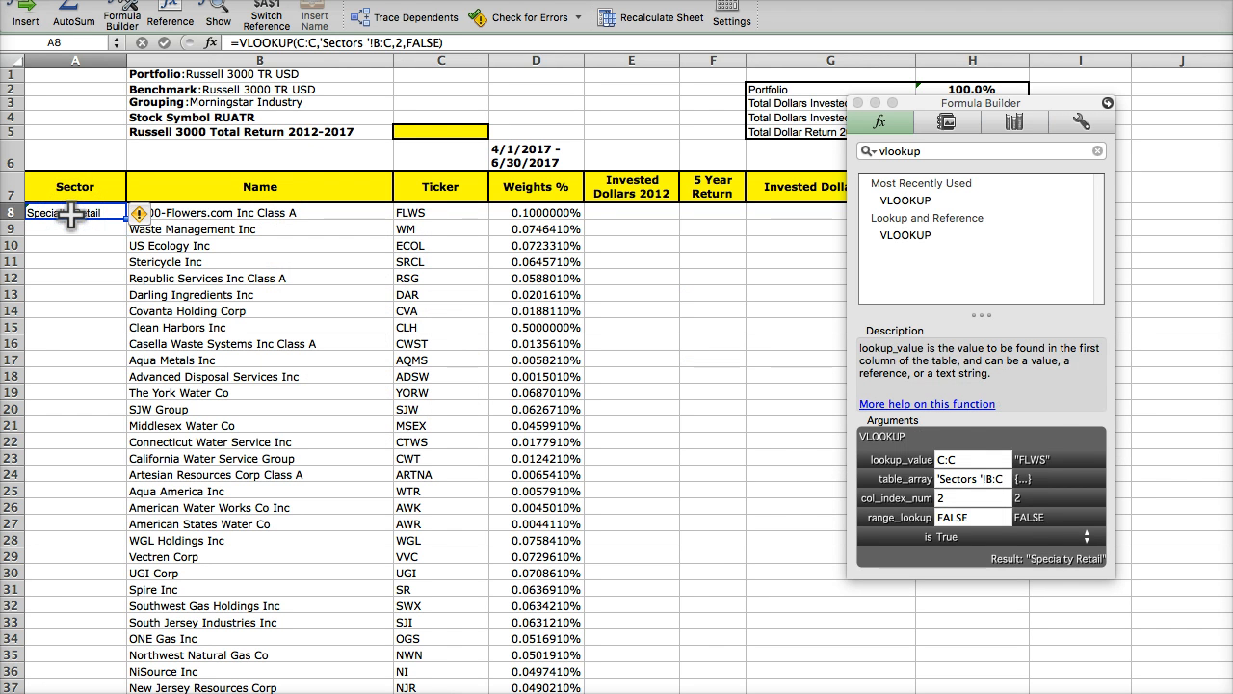
{"action": "left_click", "coordinate": [124, 220]}
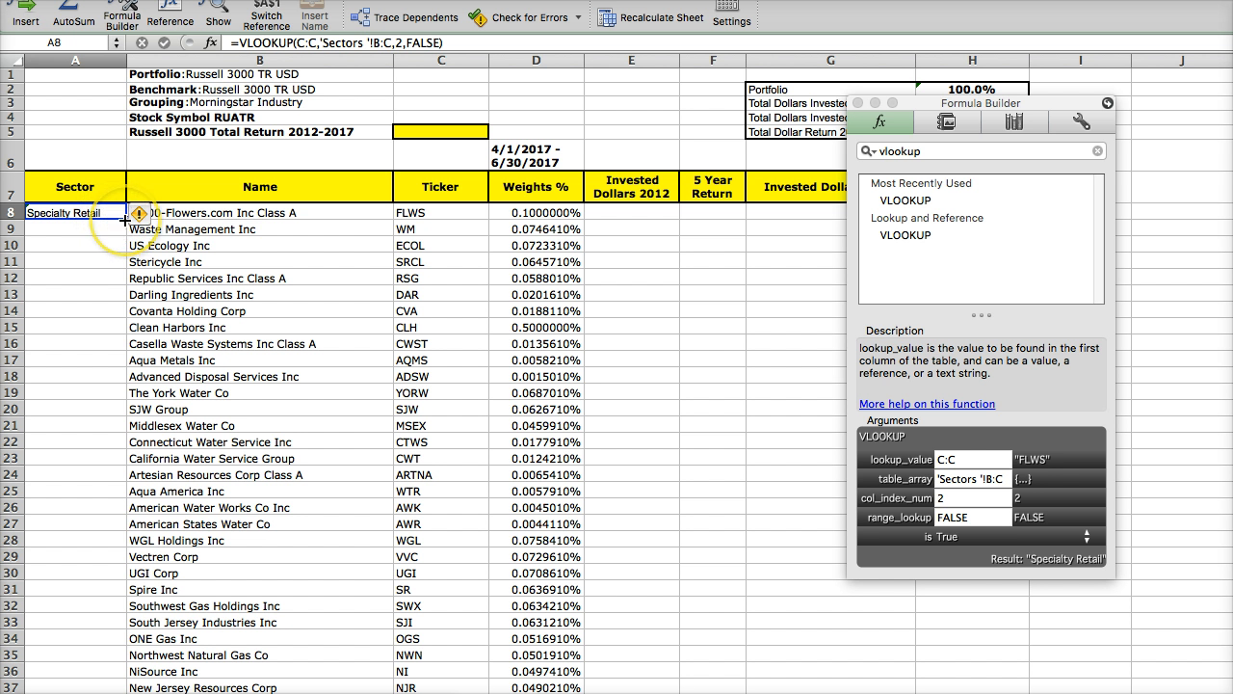
{"action": "double_click", "coordinate": [125, 220]}
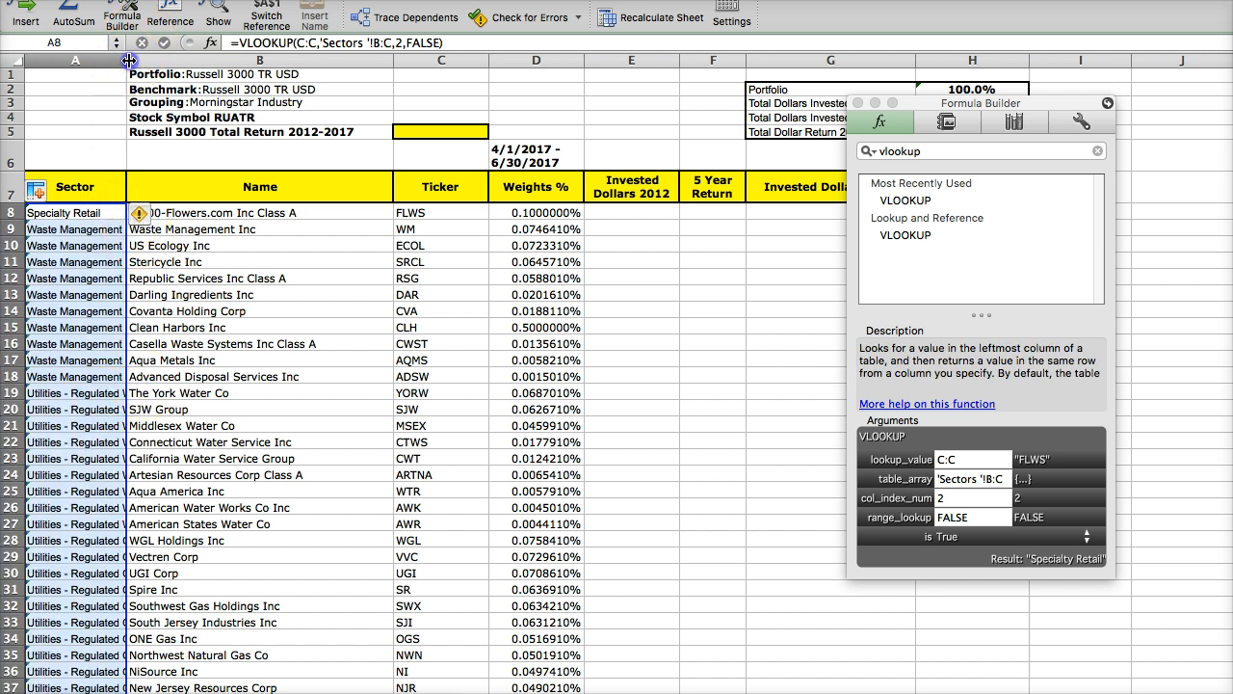
Widen column A slightly and look through the sector names down the portfolio list.
{"action": "left_click_drag", "start_coordinate": [128, 60], "coordinate": [140, 397]}
{"action": "left_click", "coordinate": [133, 410]}
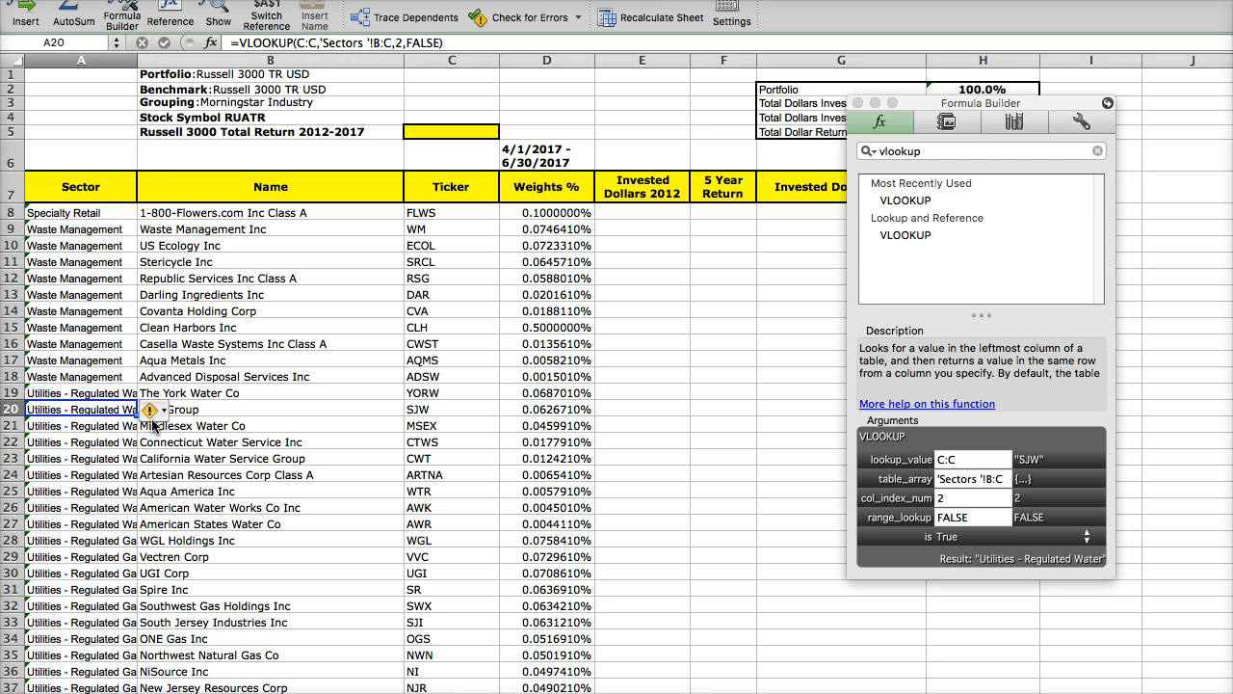
{"action": "key", "text": "Page_Down"}
{"action": "key", "text": "Page_Down"}
{"action": "key", "text": "Page_Down"}
{"action": "key", "text": "Page_Up"}
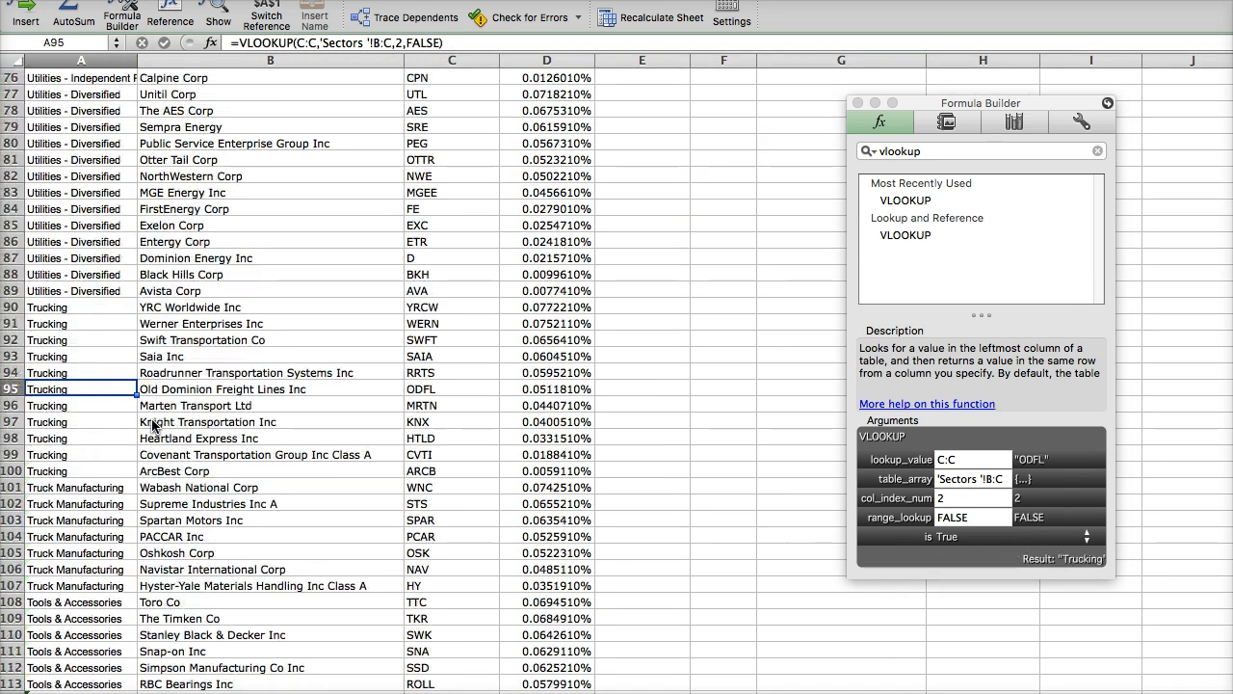
Look through the filled sector names down to the end of the portfolio list.
{"action": "key", "text": "Page_Down"}
{"action": "key", "text": "Page_Down"}
{"action": "key", "text": "Page_Down"}
{"action": "key", "text": "Page_Down"}
{"action": "key", "text": "Page_Down"}
{"action": "key", "text": "Page_Down"}
{"action": "key", "text": "Page_Down"}
{"action": "key", "text": "Page_Down"}
{"action": "key", "text": "Page_Down"}
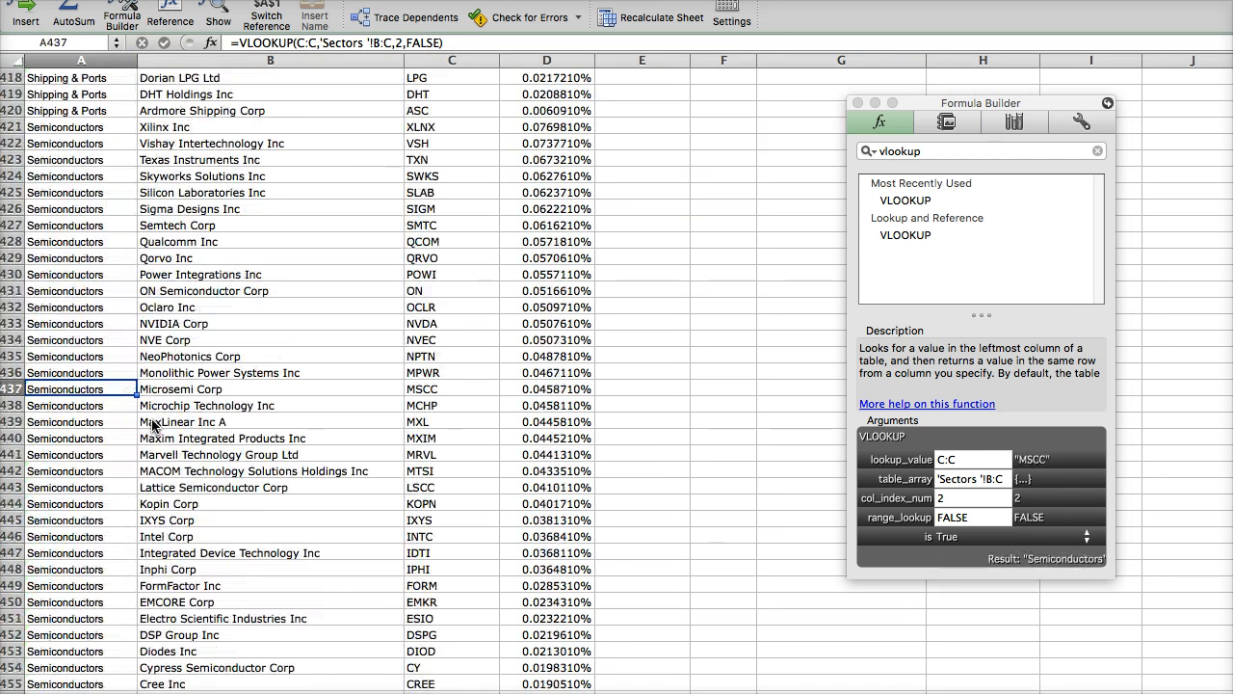
{"action": "key", "text": "Page_Down"}
{"action": "key", "text": "Page_Down"}
{"action": "key", "text": "Page_Down"}
{"action": "key", "text": "Page_Down"}
{"action": "key", "text": "Page_Down"}
{"action": "key", "text": "Page_Down"}
{"action": "key", "text": "Page_Down"}
{"action": "key", "text": "Page_Down"}
{"action": "key", "text": "Page_Down"}
{"action": "key", "text": "Page_Down"}
{"action": "key", "text": "Page_Down"}
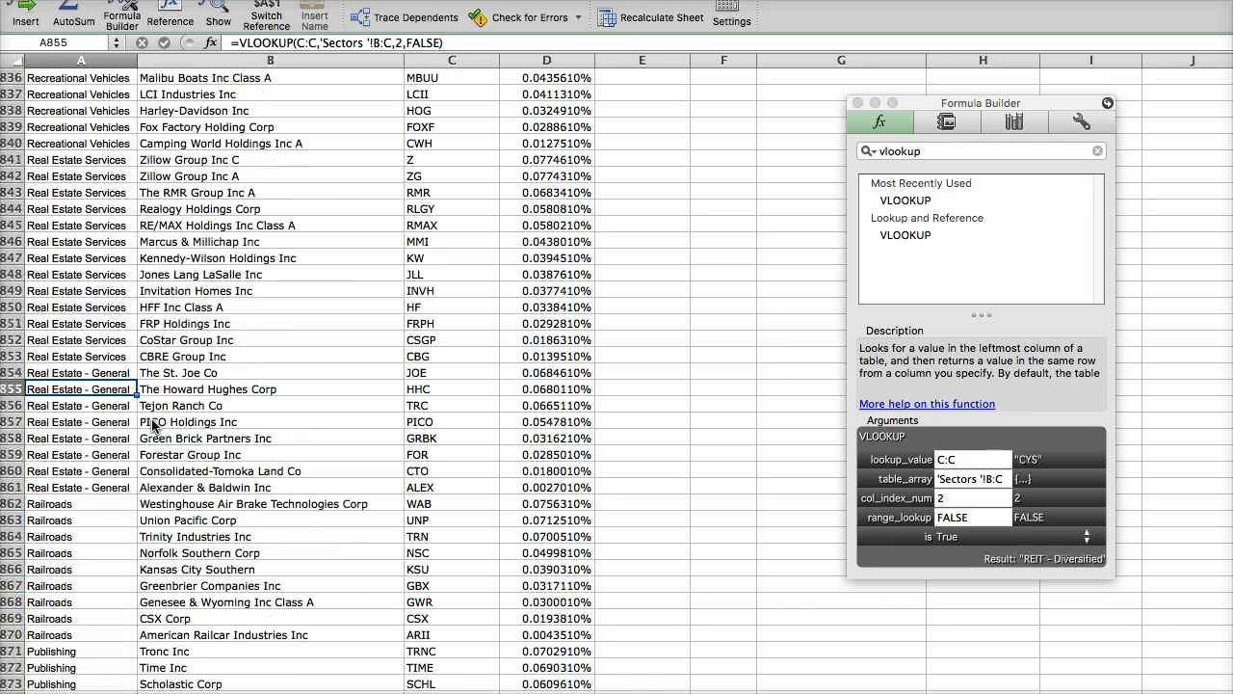
{"action": "key", "text": "Page_Down"}
{"action": "key", "text": "Page_Down"}
{"action": "key", "text": "Page_Down"}
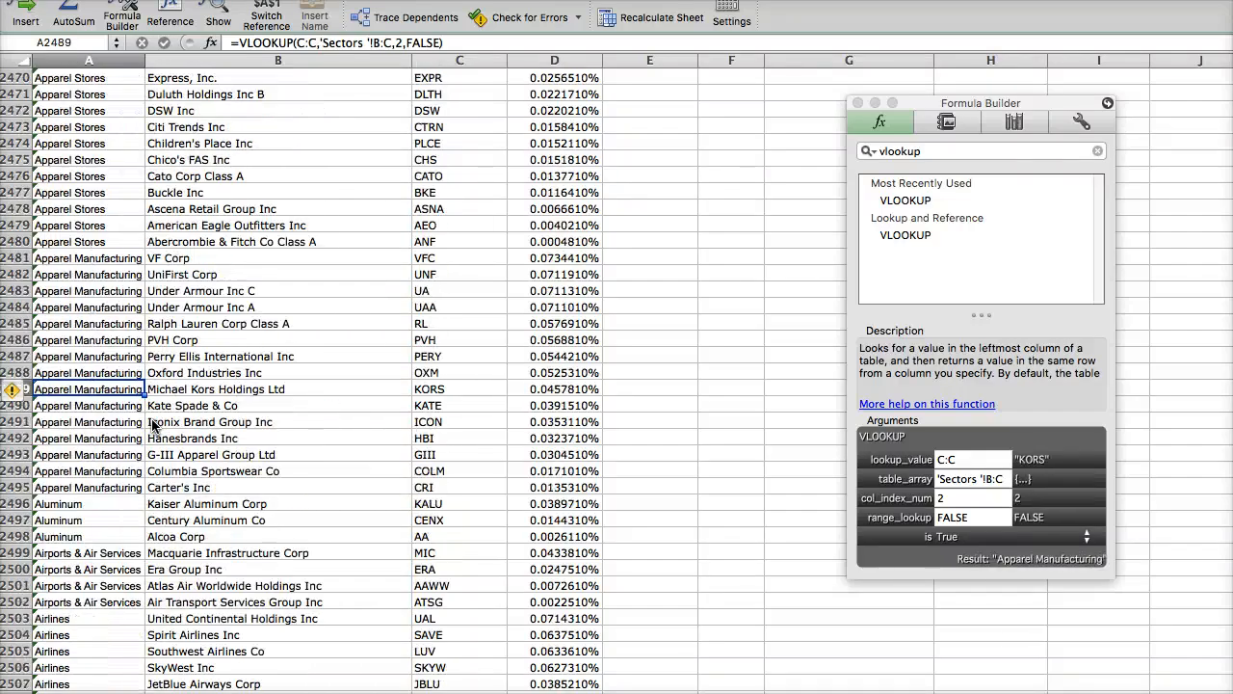
{"action": "key", "text": "Page_Down"}
{"action": "key", "text": "Page_Down"}
{"action": "key", "text": "Page_Down"}
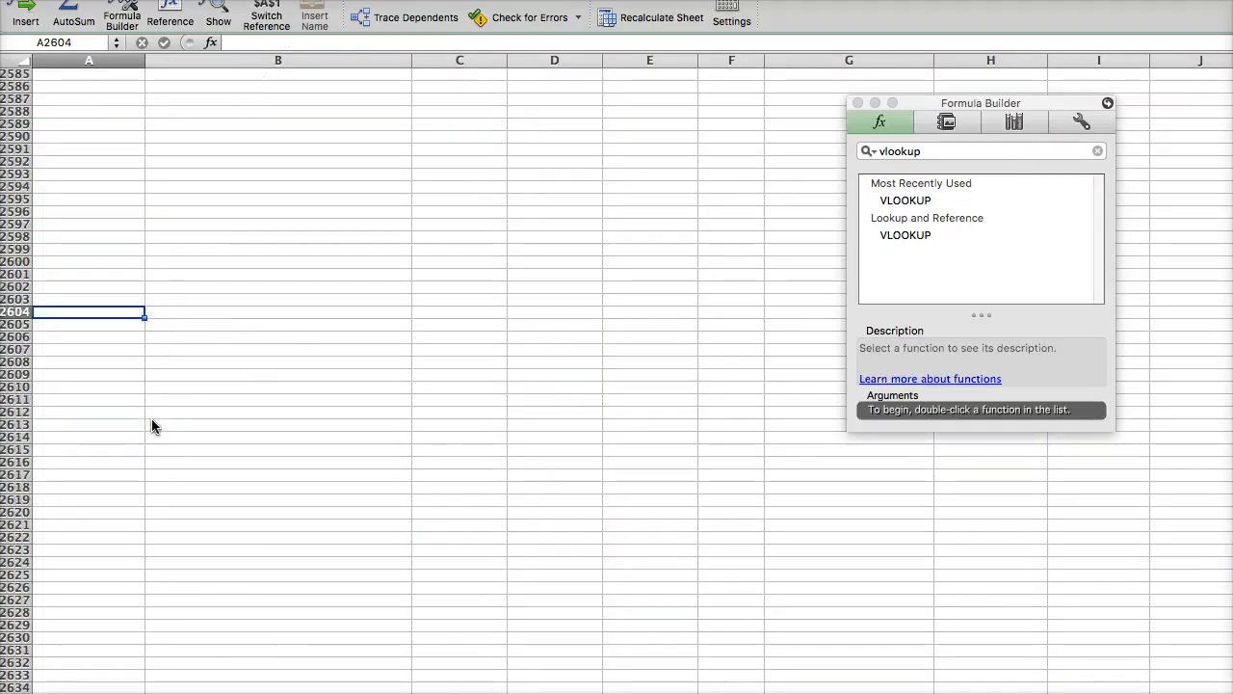
Review the sector names back up to the start of the portfolio list and close the Formula Builder.
{"action": "key", "text": "Page_Up"}
{"action": "key", "text": "Page_Up"}
{"action": "key", "text": "Page_Up"}
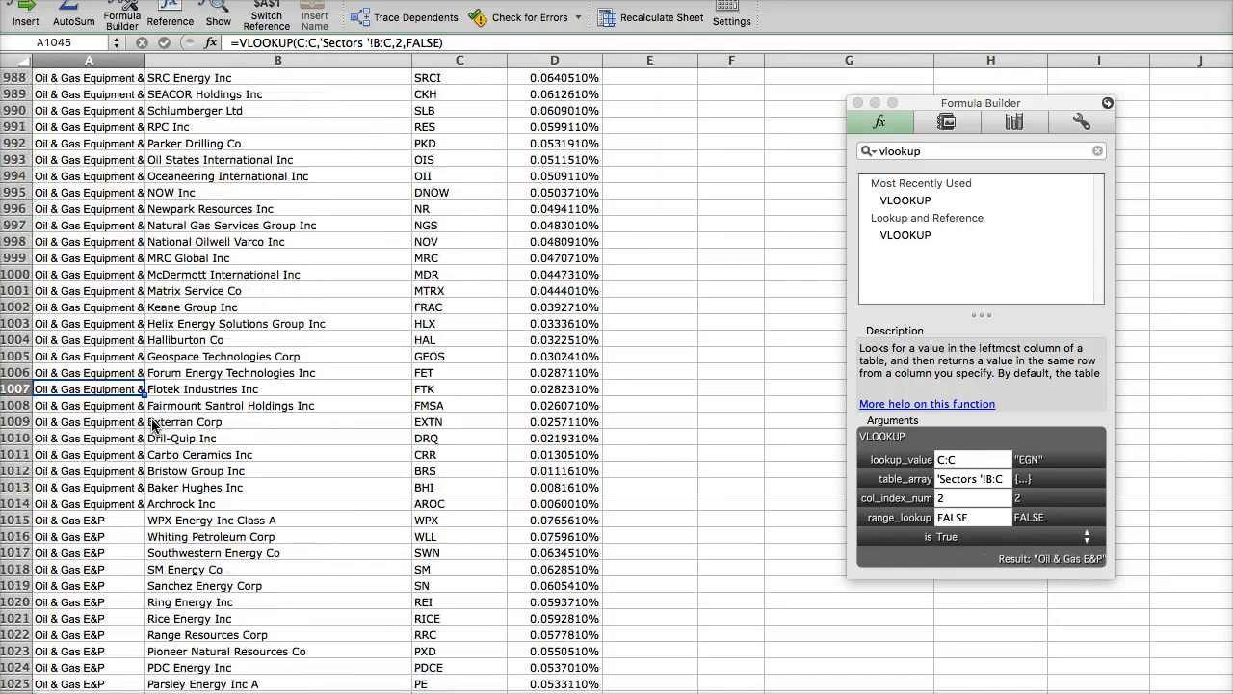
{"action": "key", "text": "Page_Up"}
{"action": "key", "text": "Page_Up"}
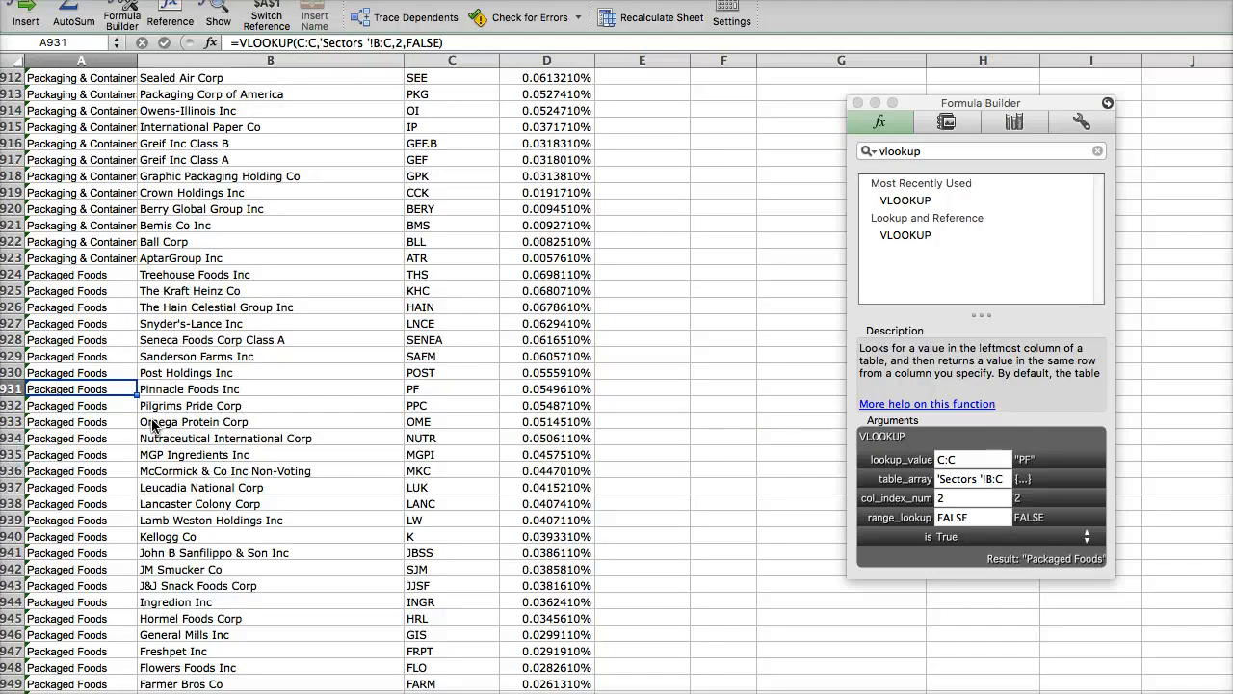
{"action": "key", "text": "Page_Up"}
{"action": "key", "text": "Page_Up"}
{"action": "key", "text": "Page_Up"}
{"action": "key", "text": "Page_Up"}
{"action": "key", "text": "Page_Up"}
{"action": "key", "text": "Page_Up"}
{"action": "key", "text": "Page_Up"}
{"action": "key", "text": "Page_Up"}
{"action": "key", "text": "Page_Up"}
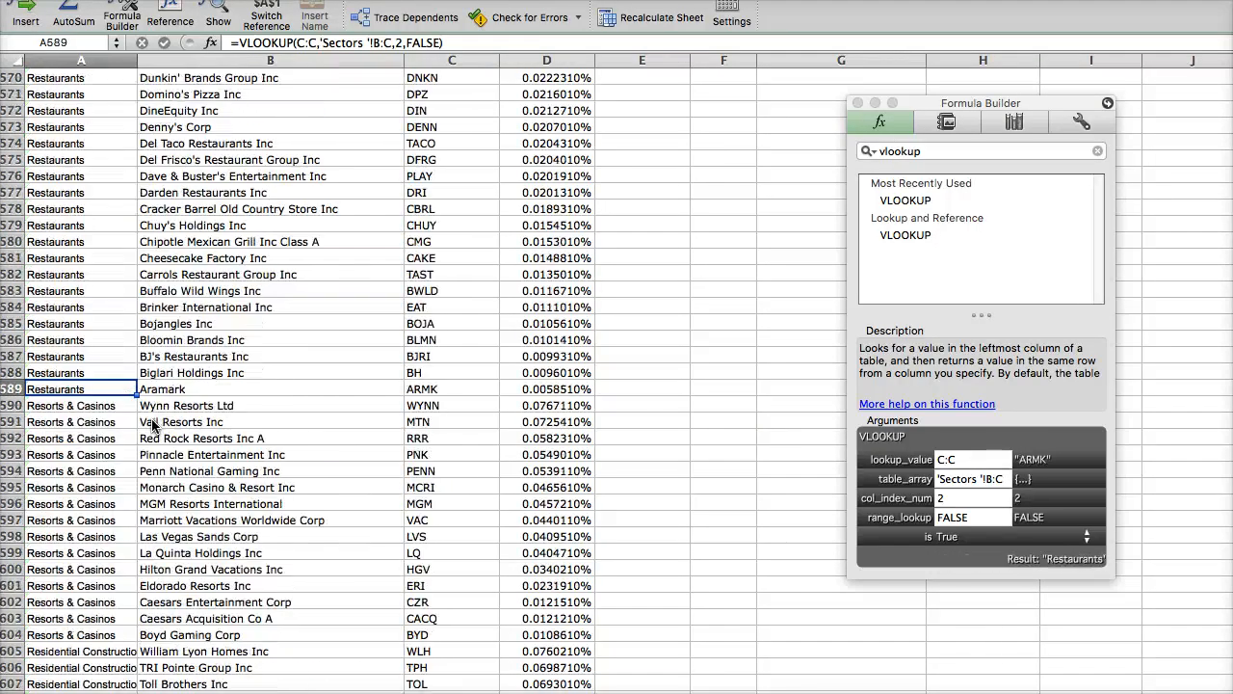
{"action": "key", "text": "Page_Up"}
{"action": "key", "text": "Page_Up"}
{"action": "key", "text": "Page_Up"}
{"action": "key", "text": "Page_Up"}
{"action": "key", "text": "Page_Up"}
{"action": "key", "text": "Page_Up"}
{"action": "key", "text": "Page_Up"}
{"action": "key", "text": "Page_Up"}
{"action": "key", "text": "Page_Up"}
{"action": "key", "text": "Page_Up"}
{"action": "key", "text": "Page_Up"}
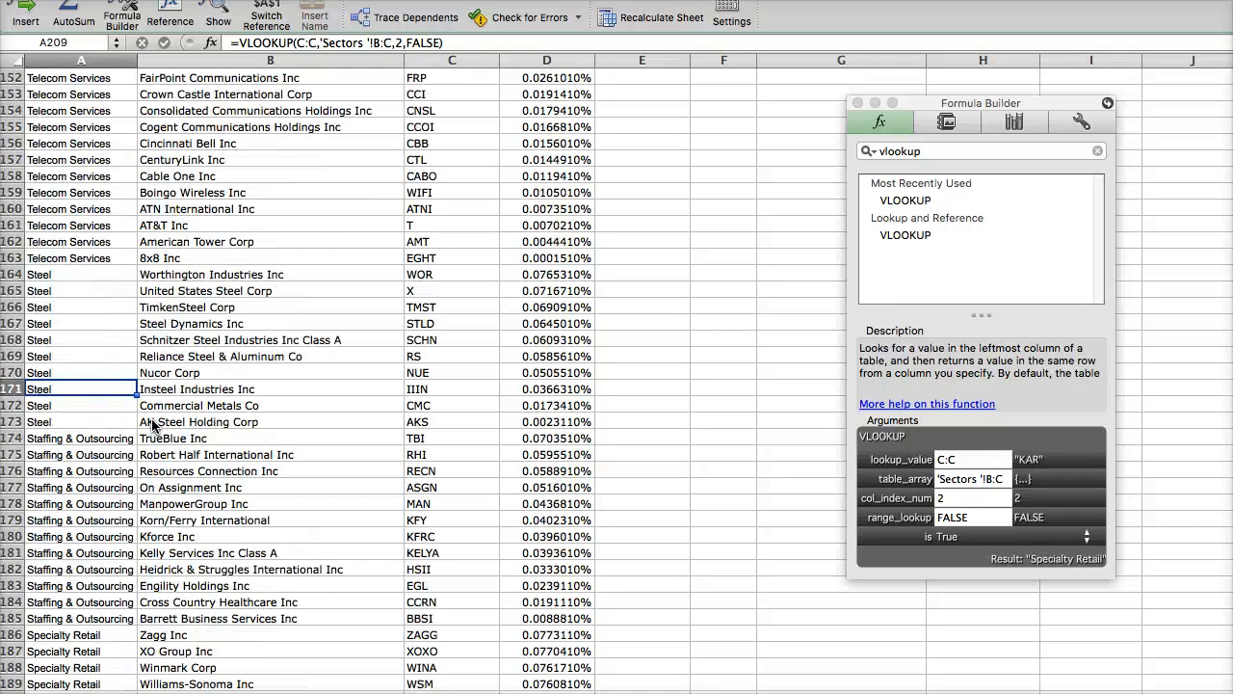
{"action": "key", "text": "Page_Up"}
{"action": "key", "text": "Page_Up"}
{"action": "key", "text": "Page_Up"}
{"action": "key", "text": "Page_Up"}
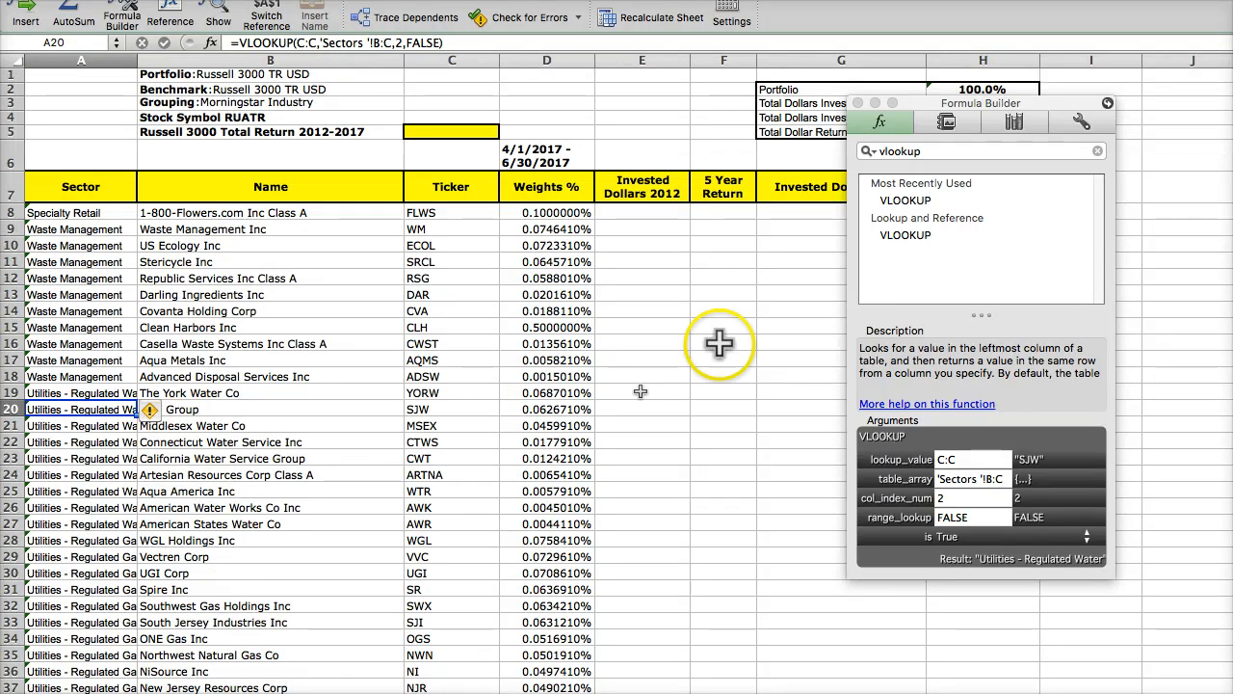
{"action": "left_click", "coordinate": [857, 103]}
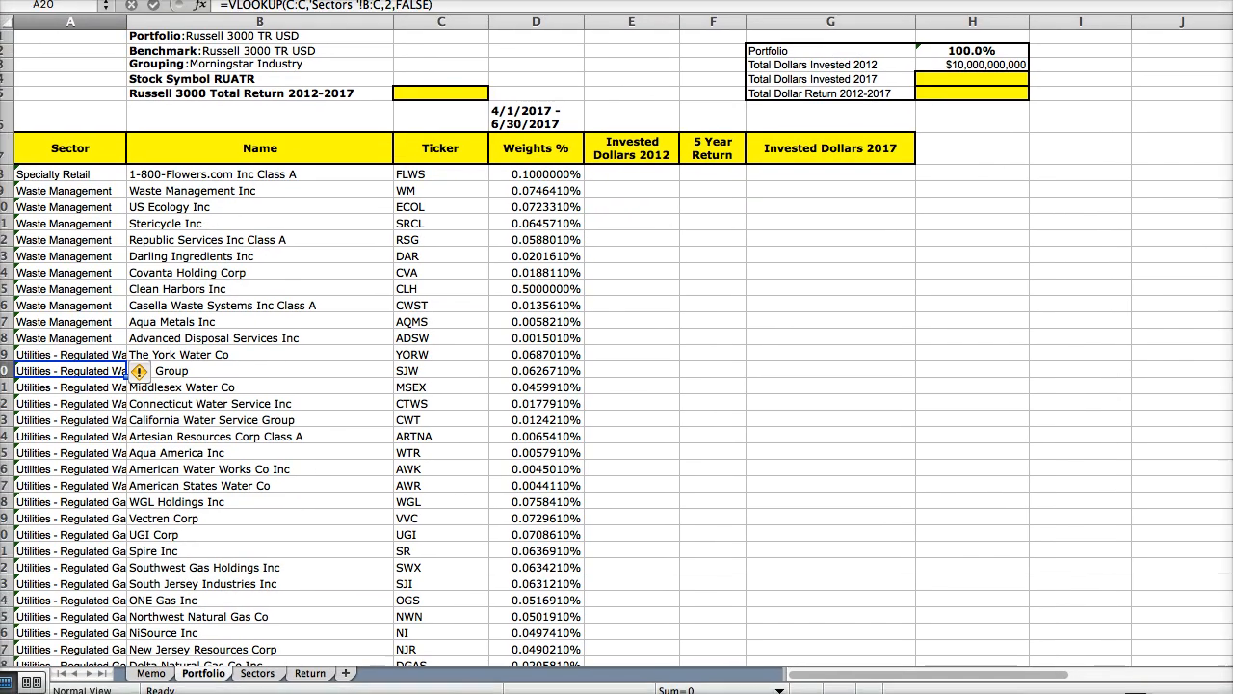
Read task 2 in the Memo and examine the Ticker and cumulative 5 Year Return columns on the Return sheet.
{"action": "left_click", "coordinate": [162, 671]}
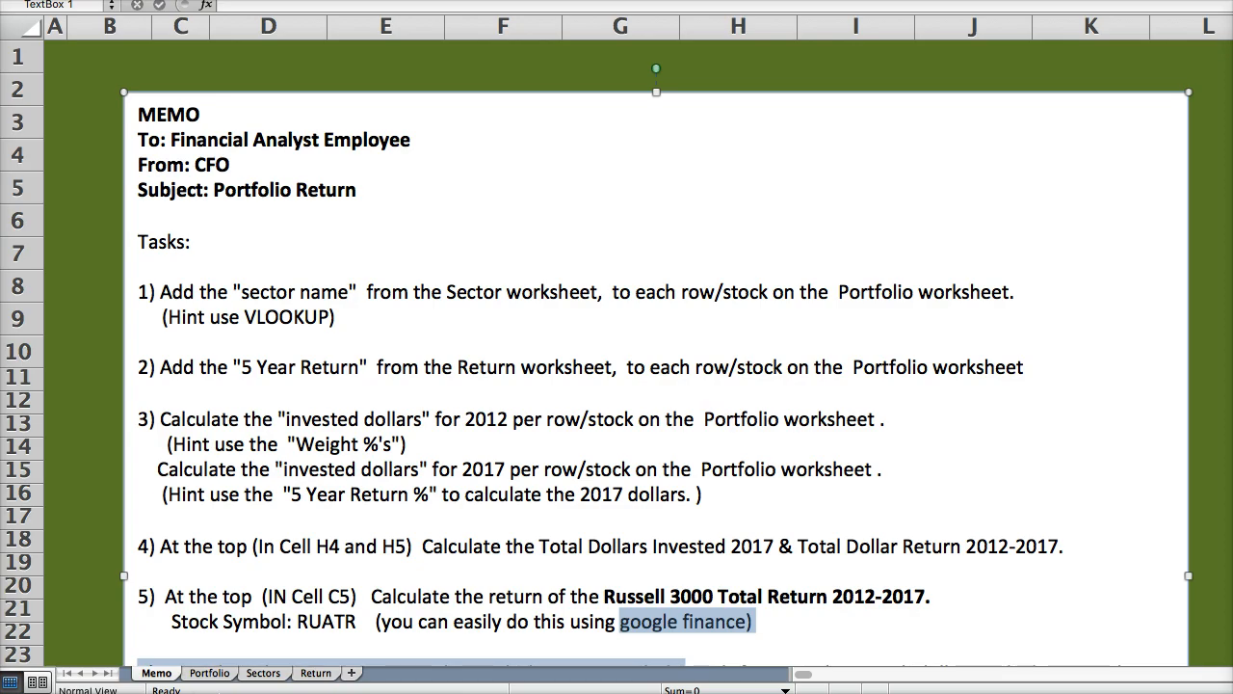
{"action": "left_click", "coordinate": [309, 674]}
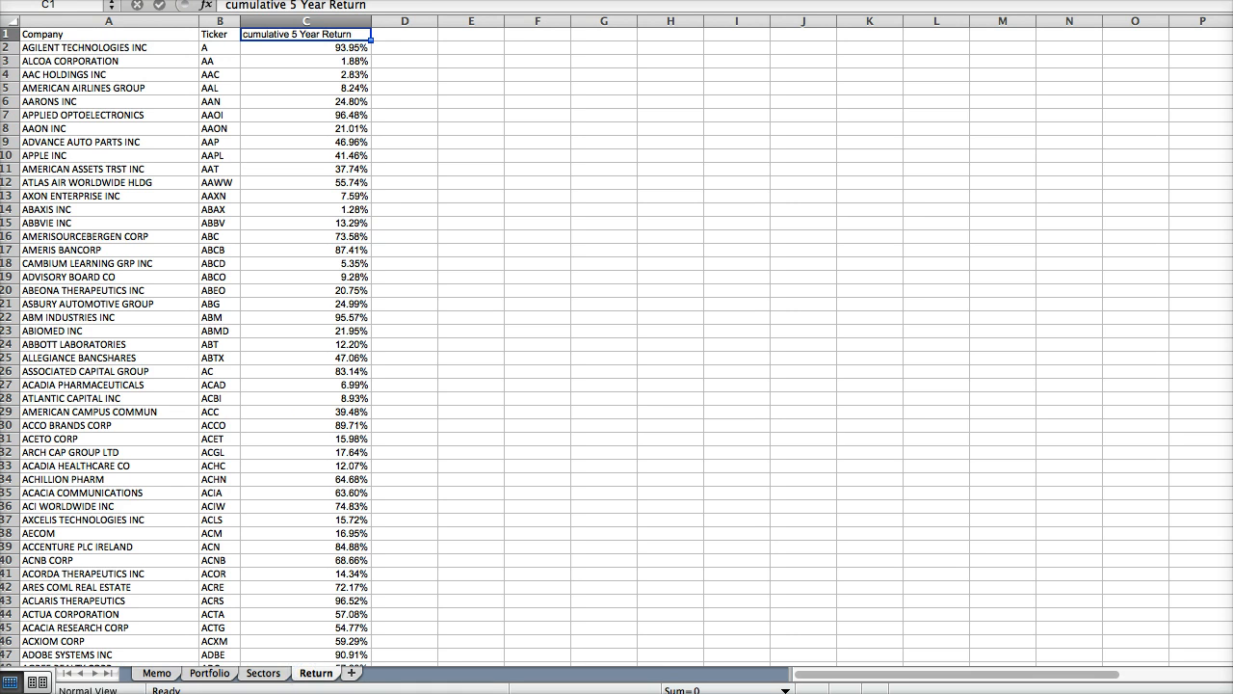
{"action": "left_click", "coordinate": [717, 2]}
{"action": "left_click", "coordinate": [567, 89]}
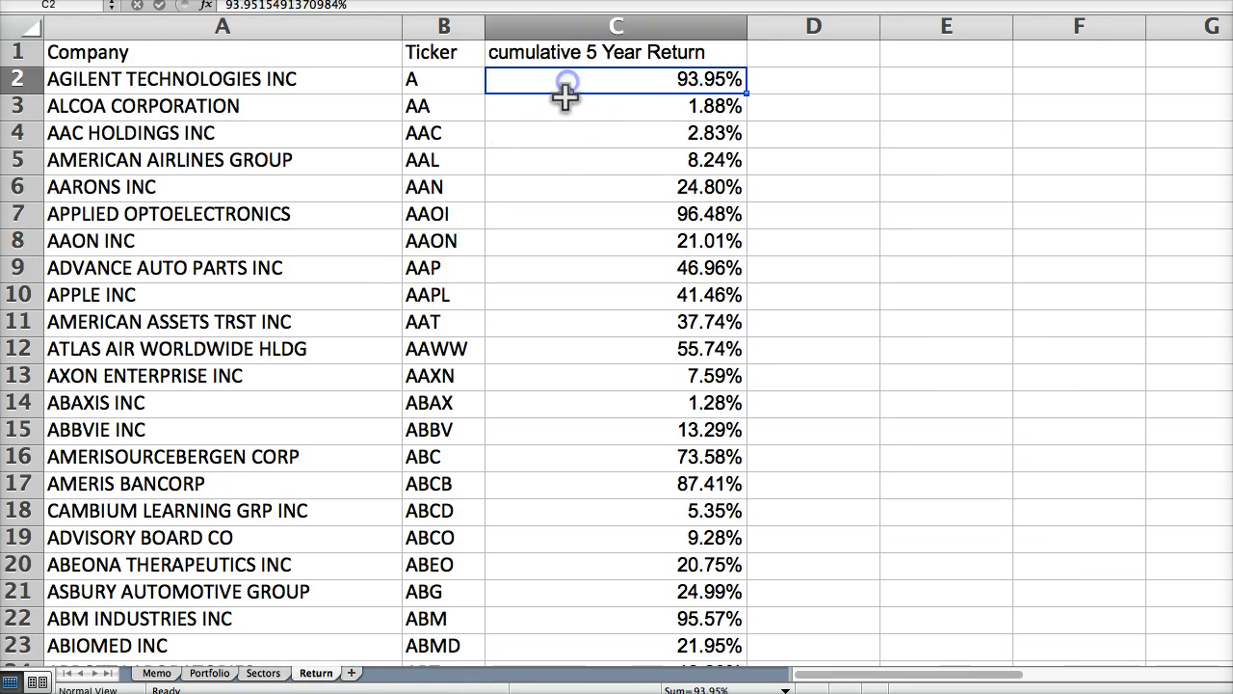
{"action": "left_click", "coordinate": [564, 106]}
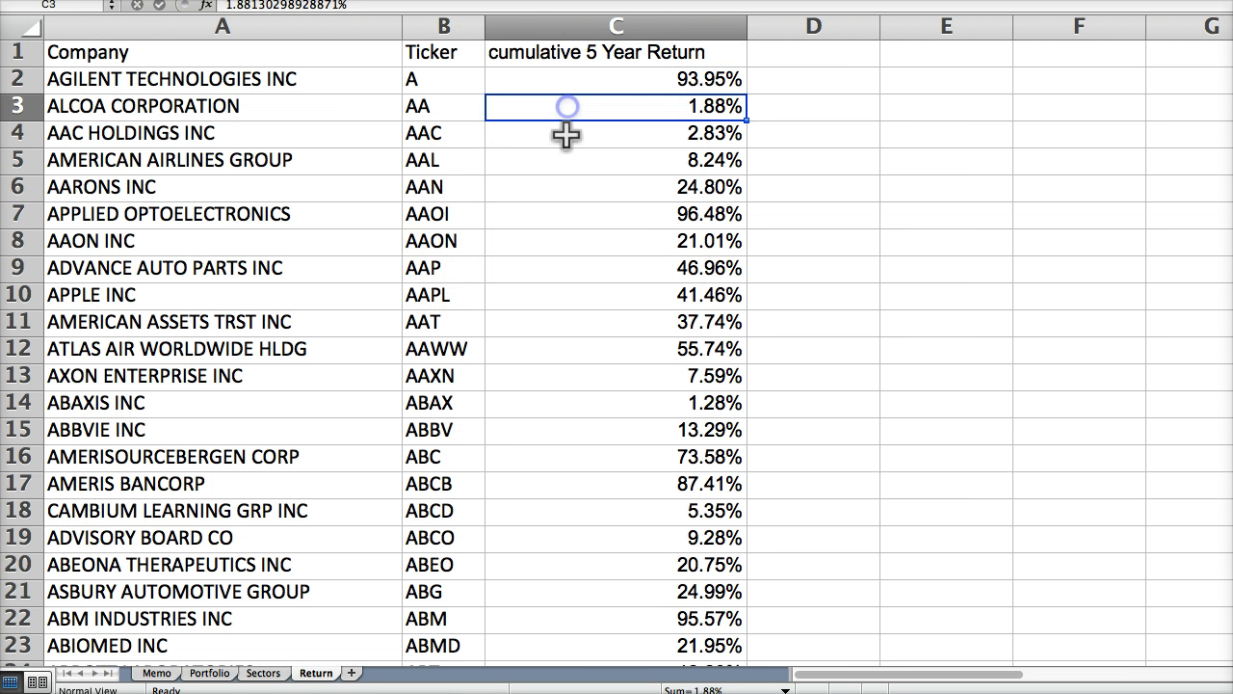
{"action": "left_click", "coordinate": [409, 81]}
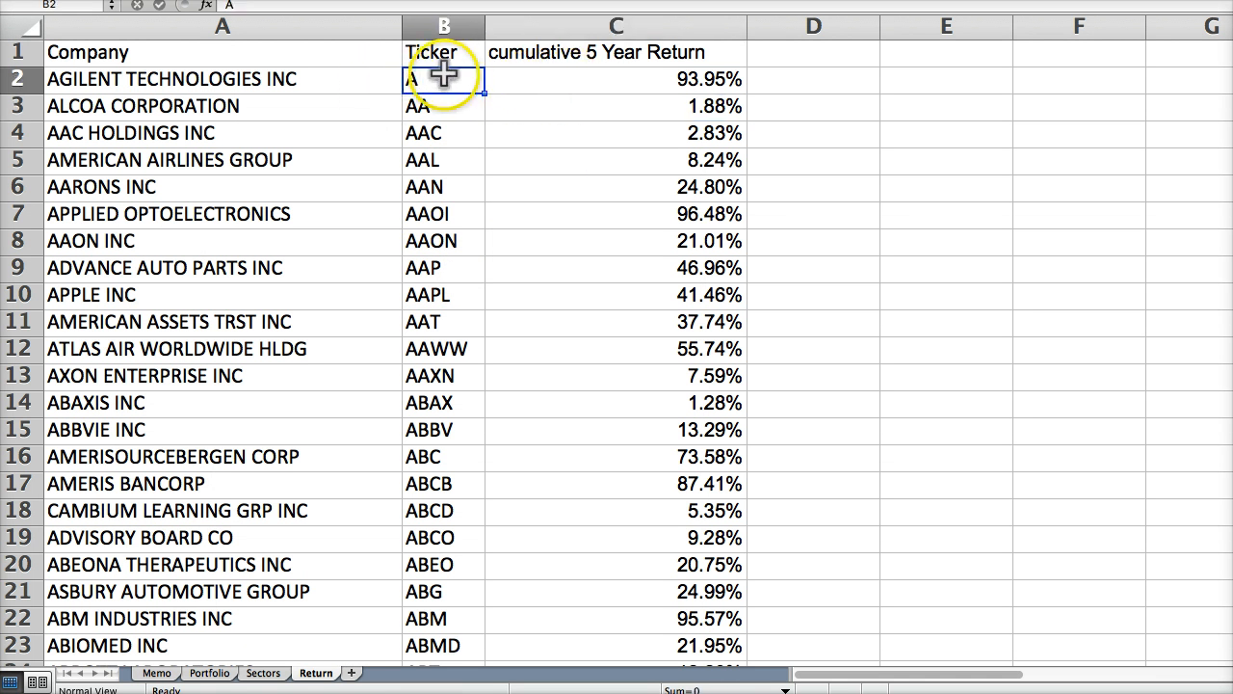
{"action": "left_click", "coordinate": [540, 83]}
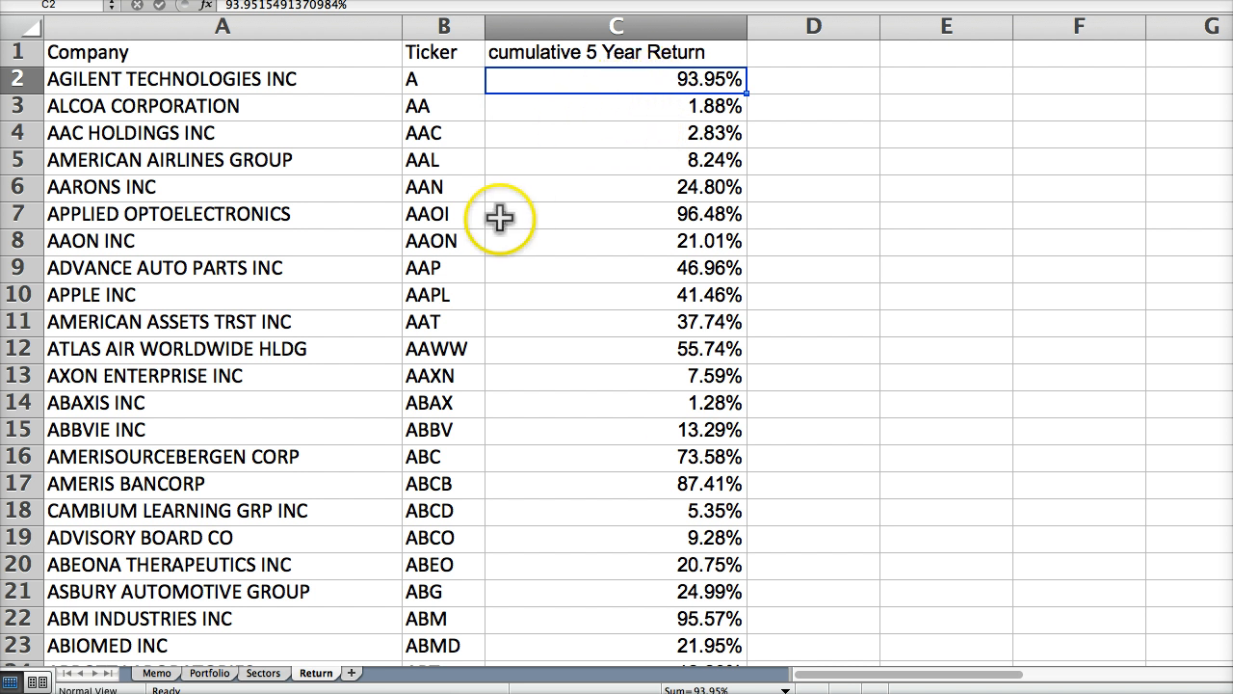
Recheck the Memo's task 2 against the empty 5 Year Return column on the Portfolio sheet and the data on the Return sheet.
{"action": "left_click", "coordinate": [159, 673]}
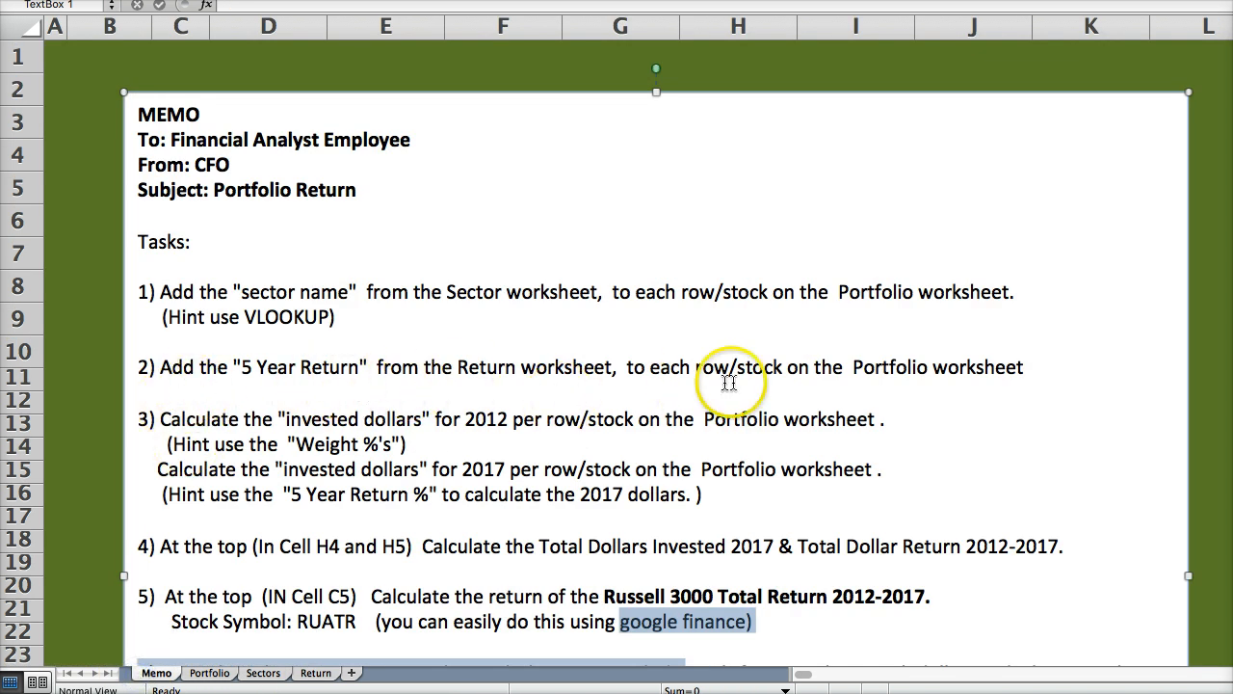
{"action": "left_click", "coordinate": [210, 674]}
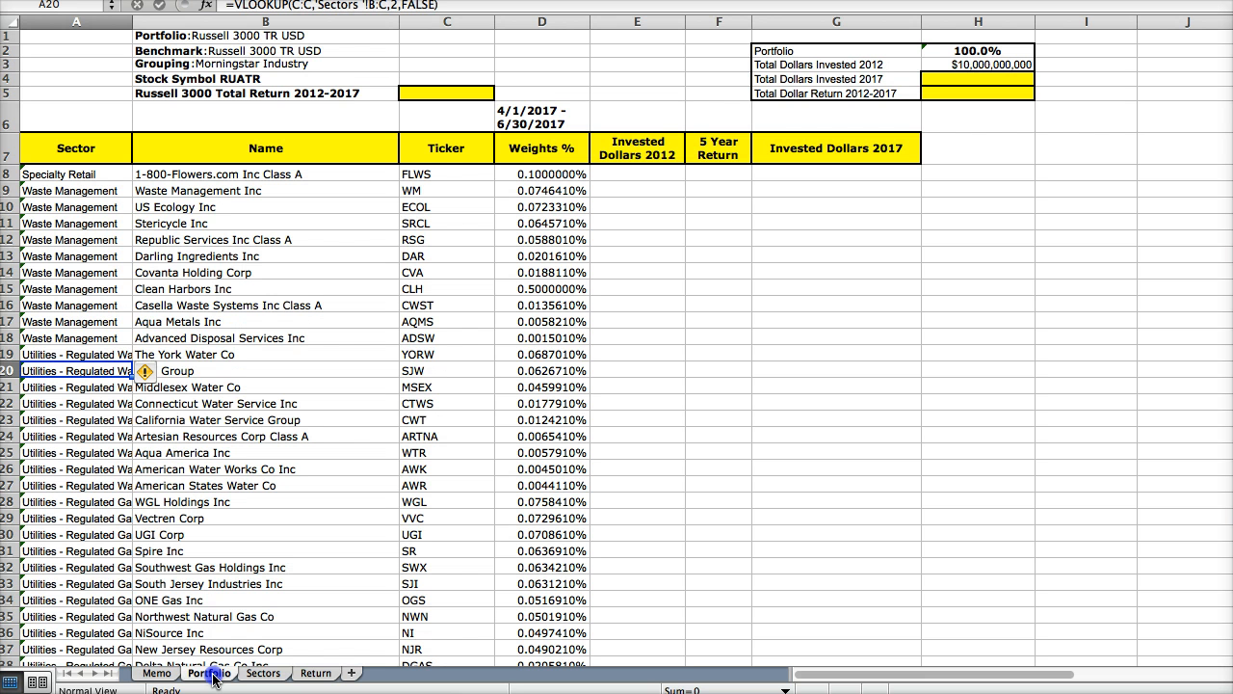
{"action": "left_click", "coordinate": [706, 171]}
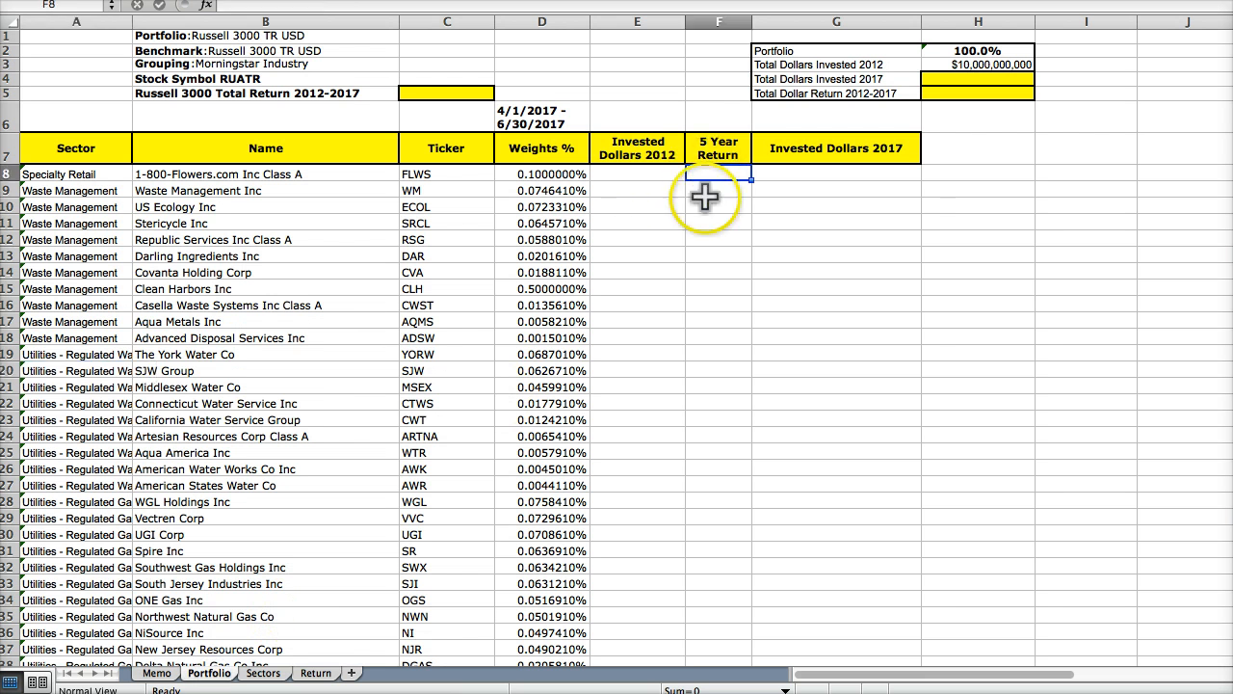
{"action": "left_click", "coordinate": [308, 673]}
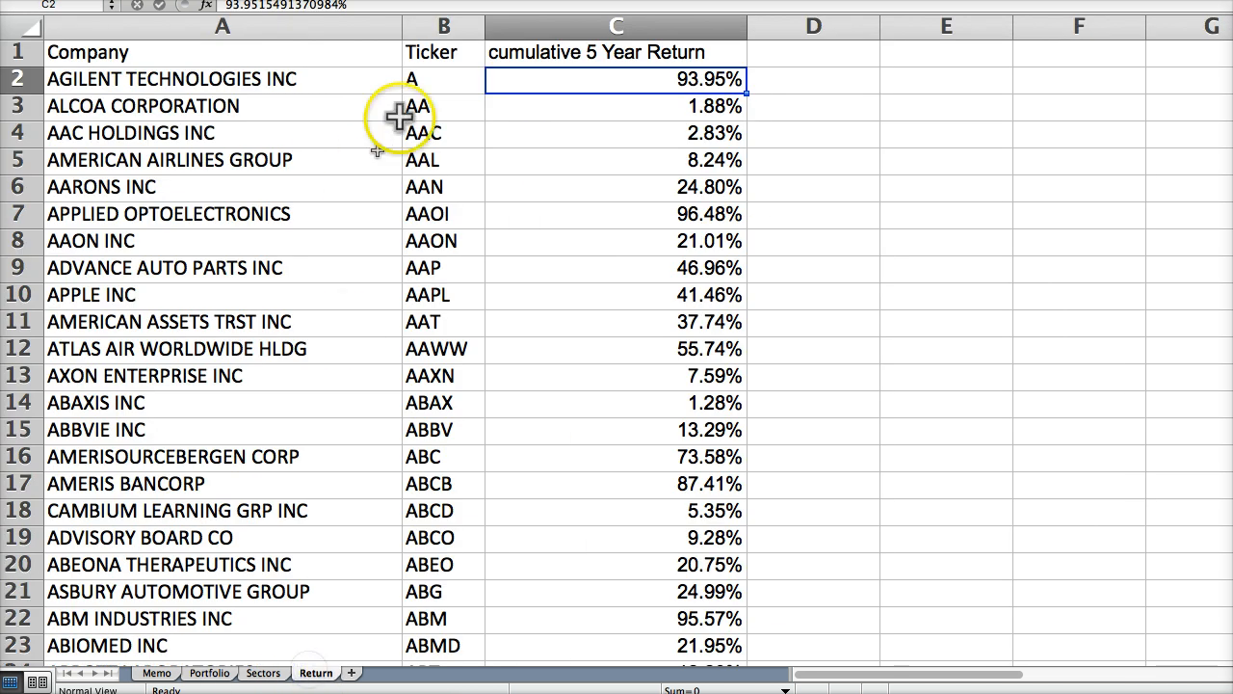
{"action": "left_click", "coordinate": [157, 672]}
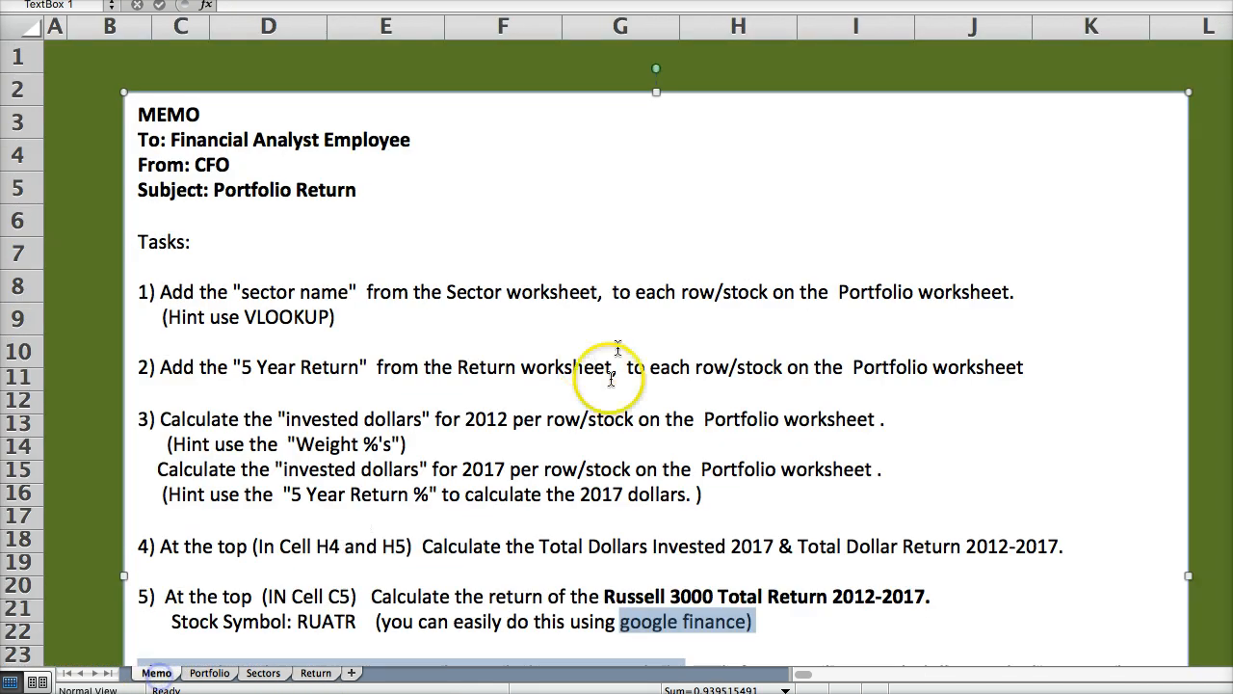
{"action": "left_click", "coordinate": [210, 673]}
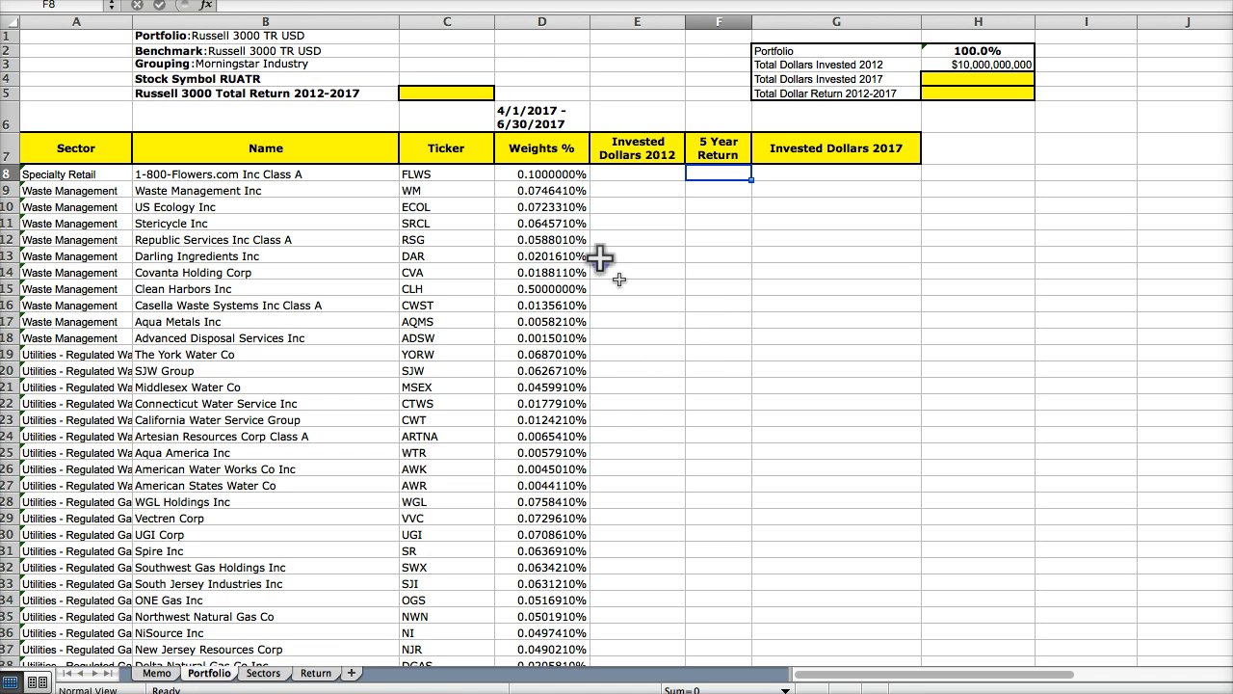
{"action": "left_click_drag", "start_coordinate": [636, 289], "coordinate": [636, 255]}
Start a VLOOKUP in F8 with the Ticker column C:C as lookup value and the Return sheet's columns B:C as table array.
{"action": "left_click", "coordinate": [706, 172]}
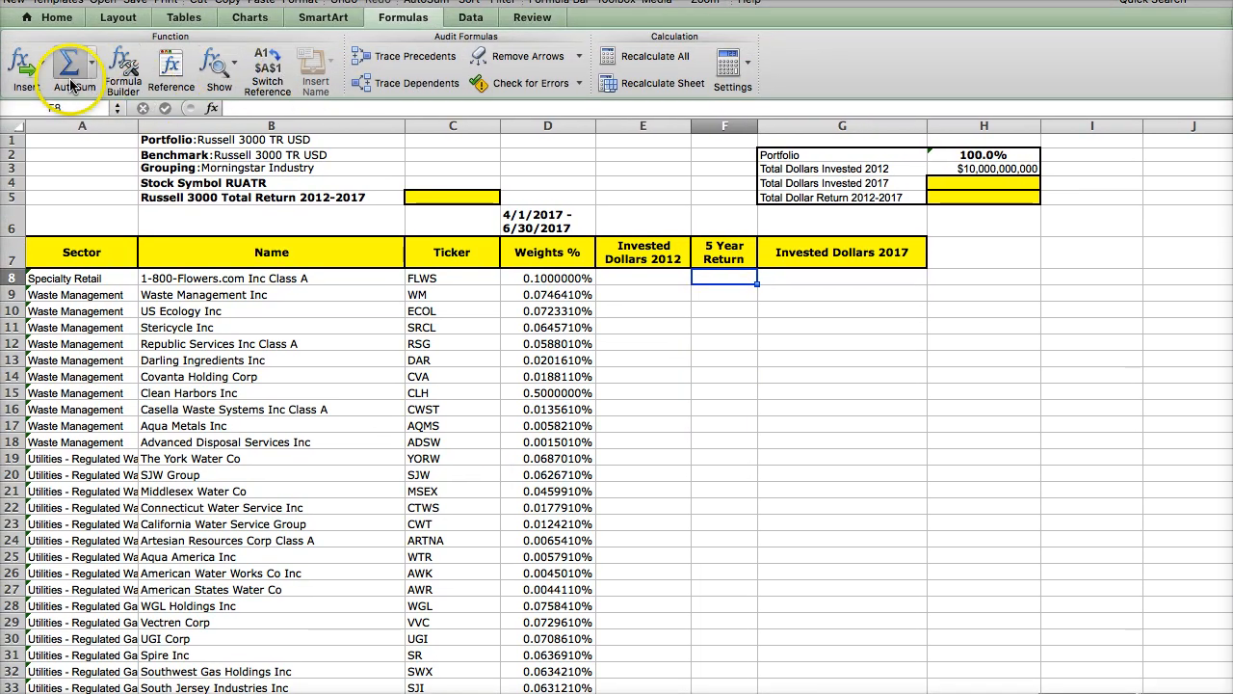
{"action": "left_click", "coordinate": [113, 65]}
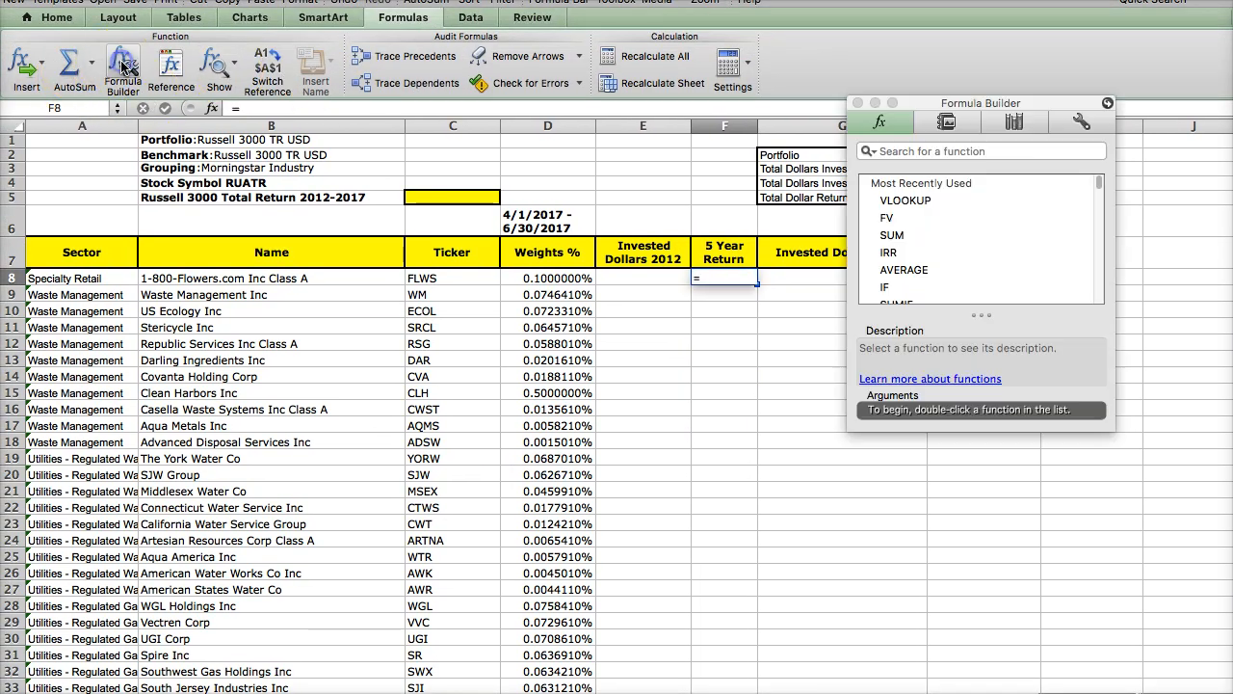
{"action": "left_click", "coordinate": [890, 202]}
{"action": "double_click", "coordinate": [890, 202]}
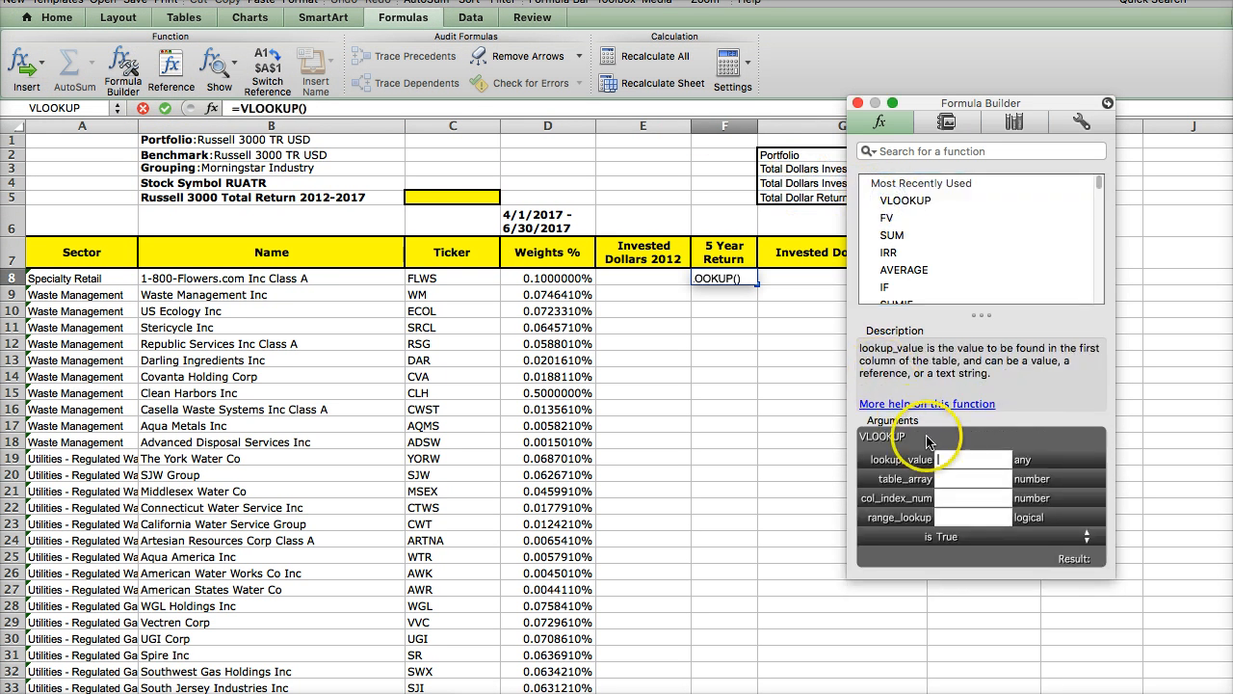
{"action": "left_click", "coordinate": [433, 125]}
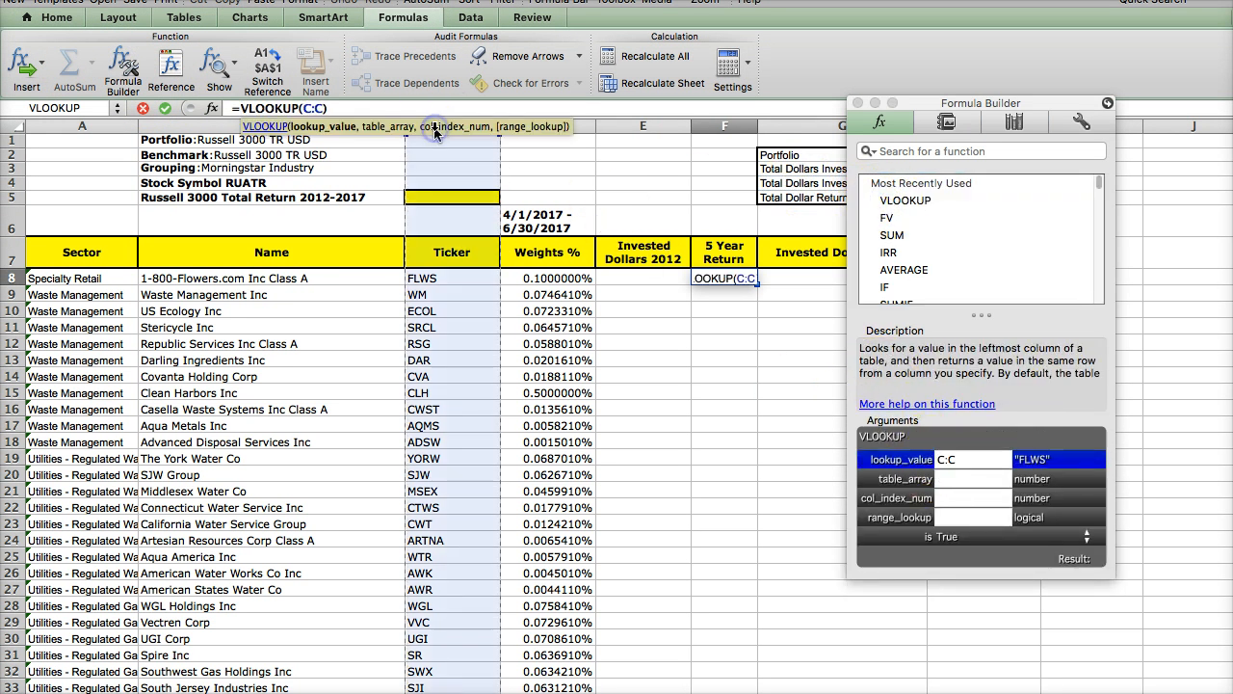
{"action": "left_click", "coordinate": [948, 478]}
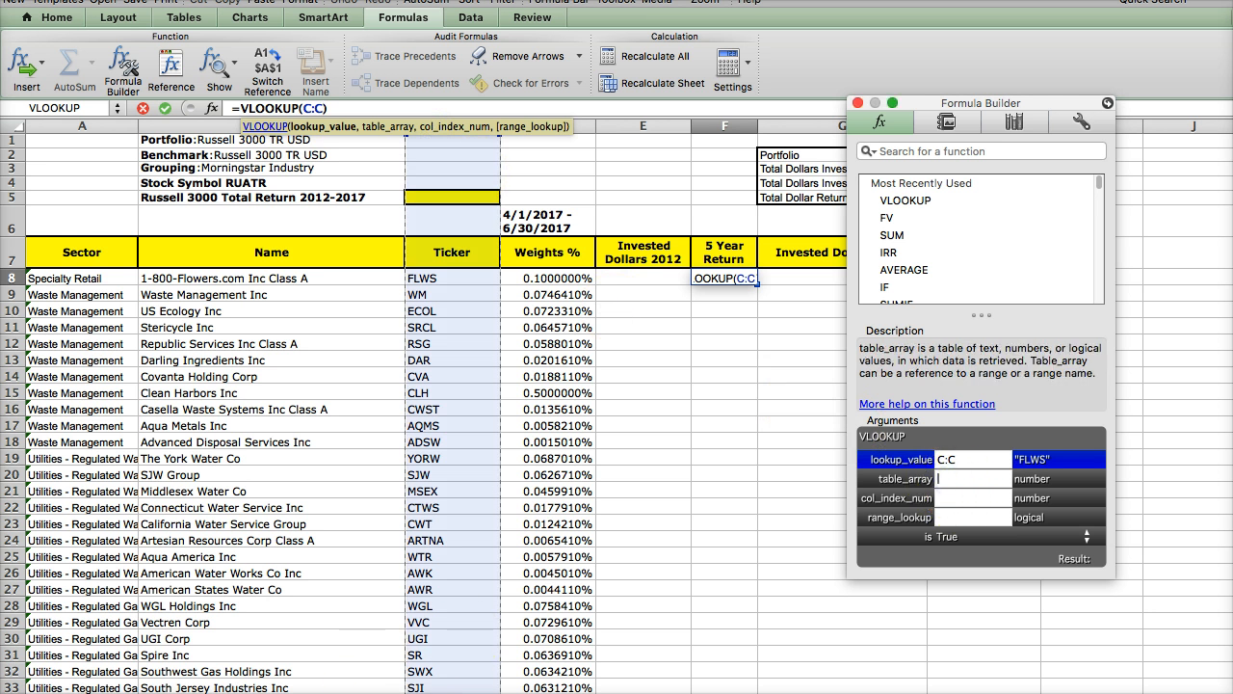
{"action": "left_click", "coordinate": [356, 693]}
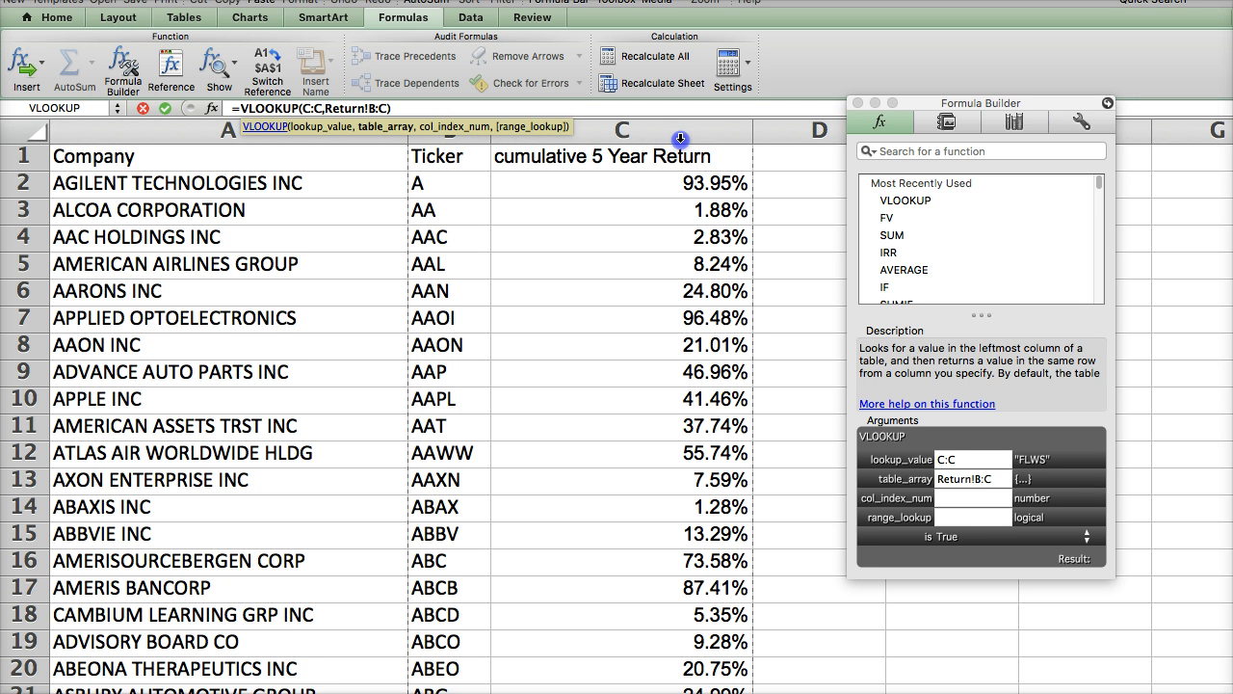
Set the column index to 2 and the range lookup to false, and enter the formula in F8.
{"action": "left_click", "coordinate": [958, 498]}
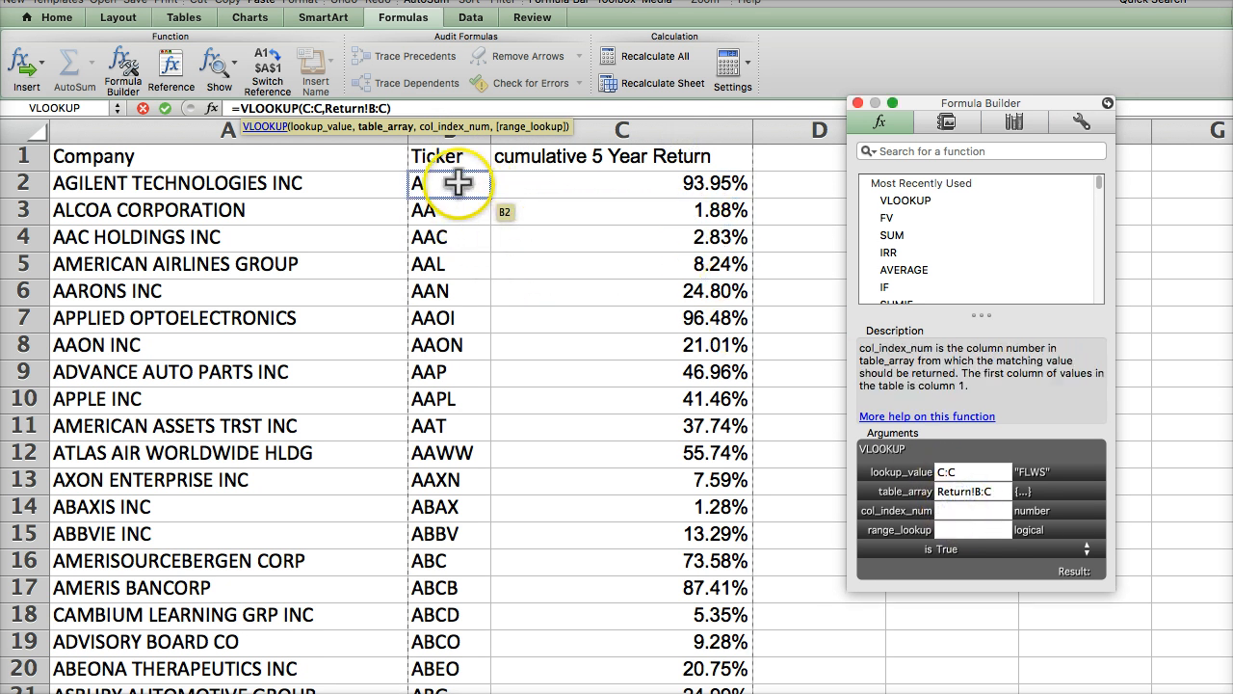
{"action": "type", "text": "2"}
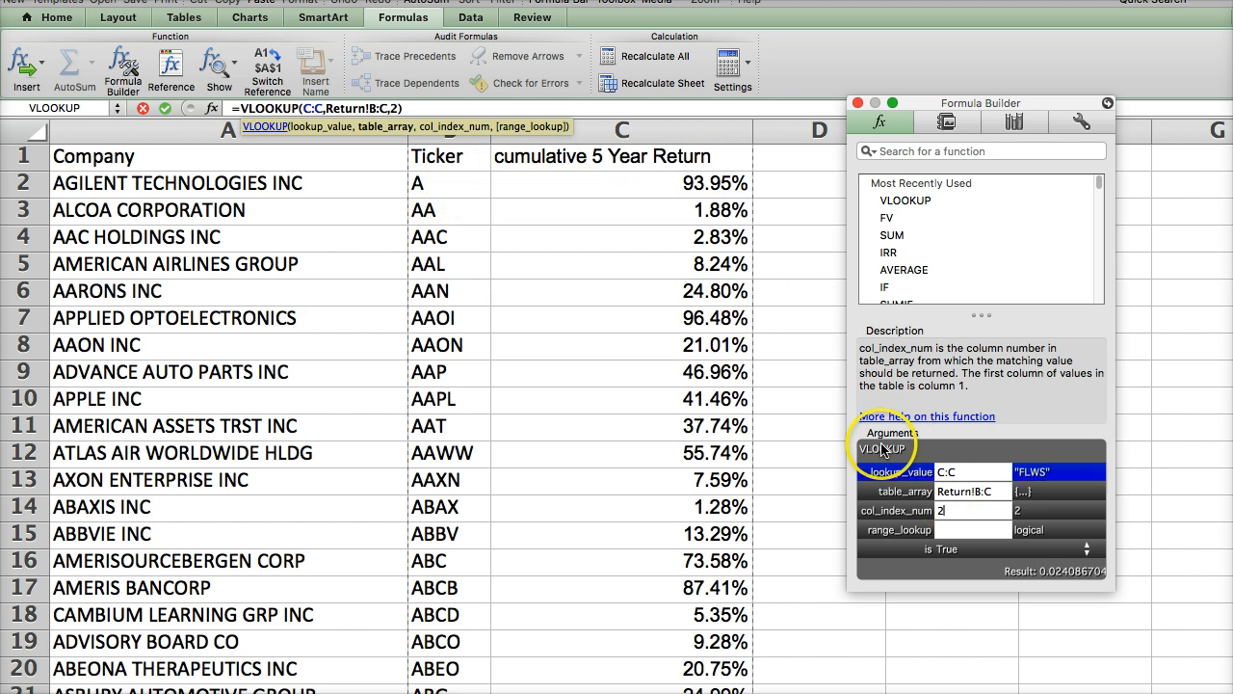
{"action": "left_click", "coordinate": [948, 532]}
{"action": "type", "text": "false"}
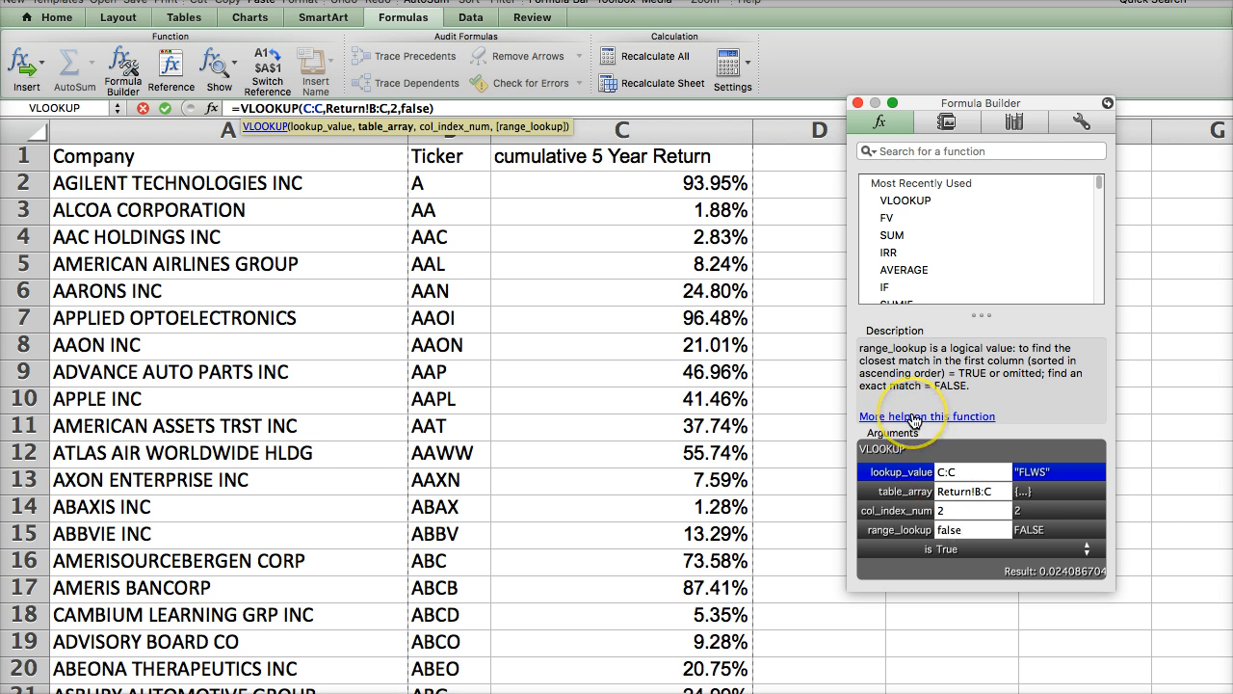
{"action": "key", "text": "Return"}
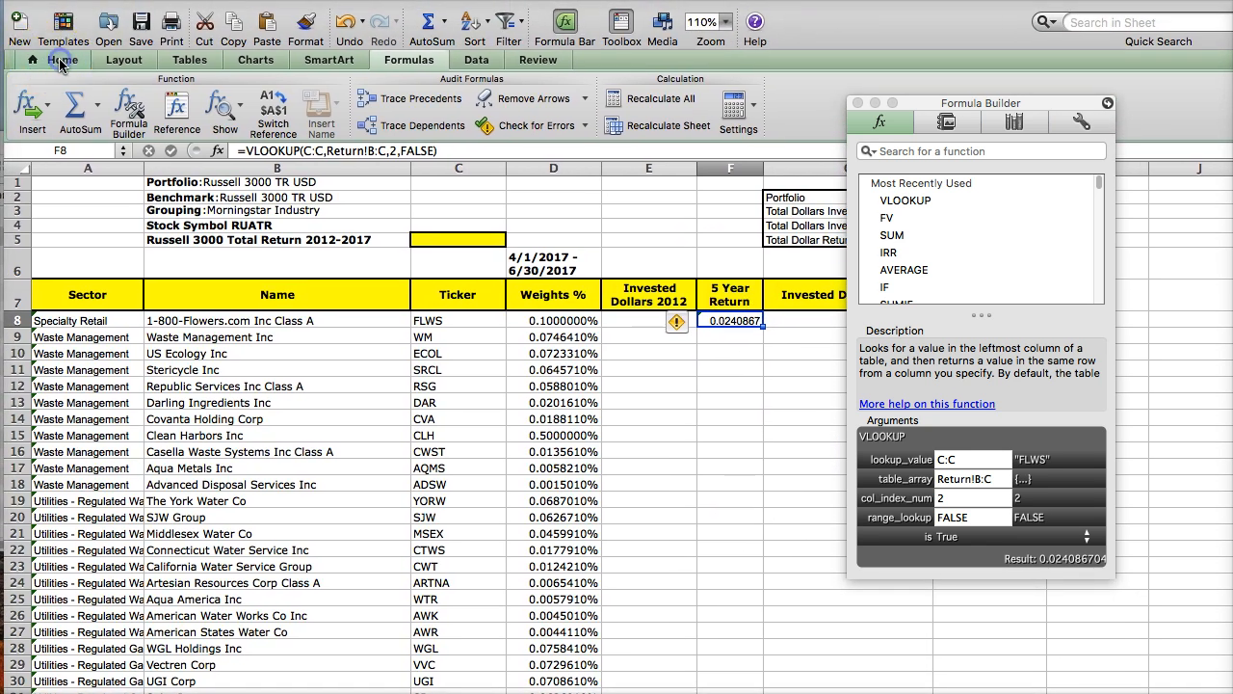
Format the 5 Year Return in F8 as a percentage with two decimals and select cell E8 under Invested Dollars 2012.
{"action": "left_click", "coordinate": [61, 60]}
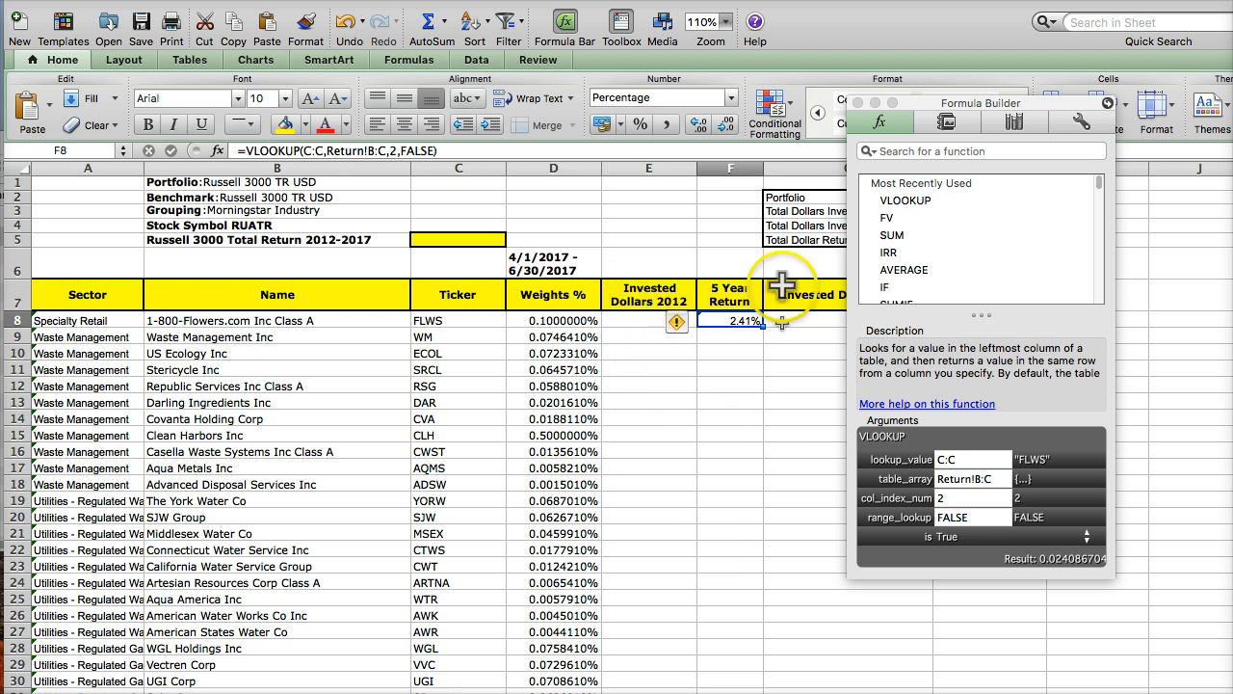
{"action": "left_click", "coordinate": [859, 103]}
{"action": "left_click", "coordinate": [631, 320]}
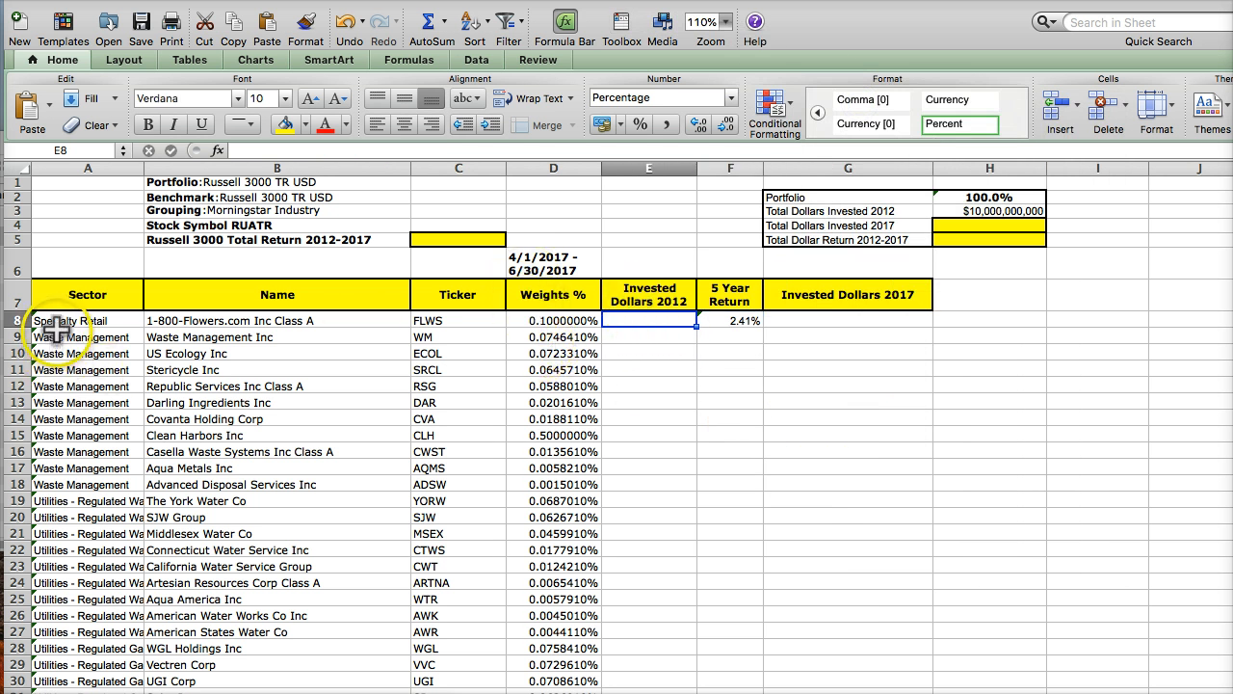
{"action": "scroll", "coordinate": [350, 401], "scroll_direction": "down", "scroll_amount": 1}
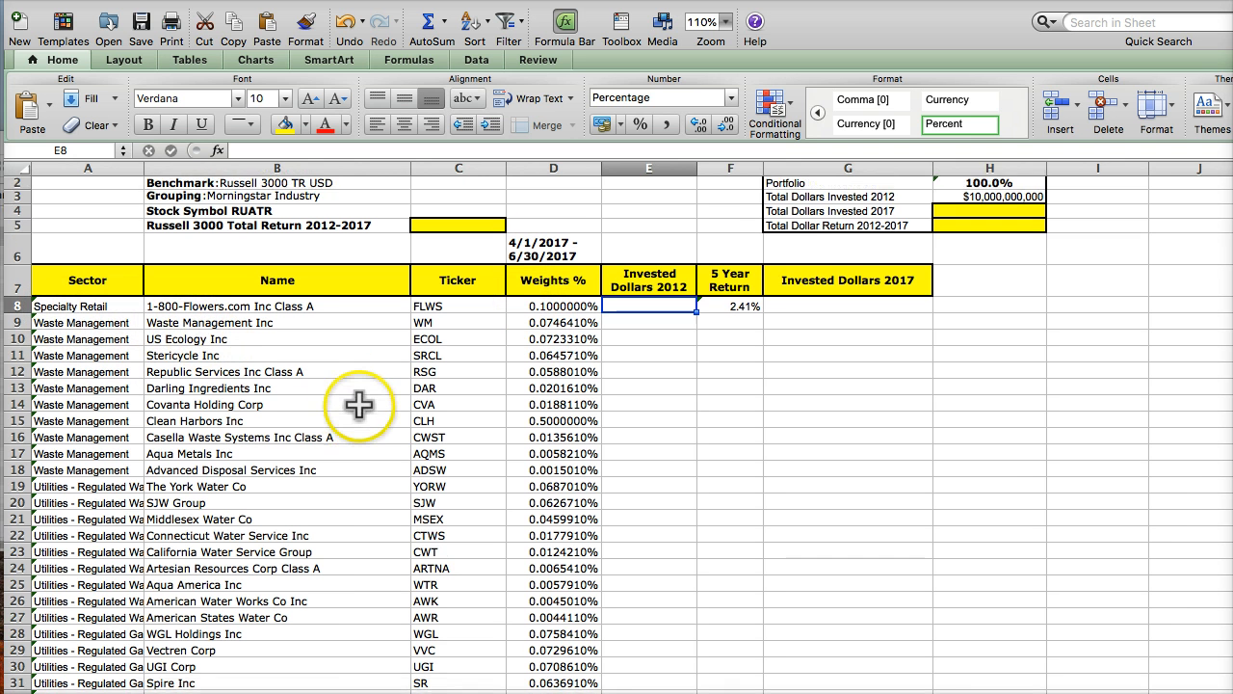
Reduce the Weights % column's values from D8 down to three decimal places.
{"action": "scroll", "coordinate": [349, 402], "scroll_direction": "up", "scroll_amount": 1}
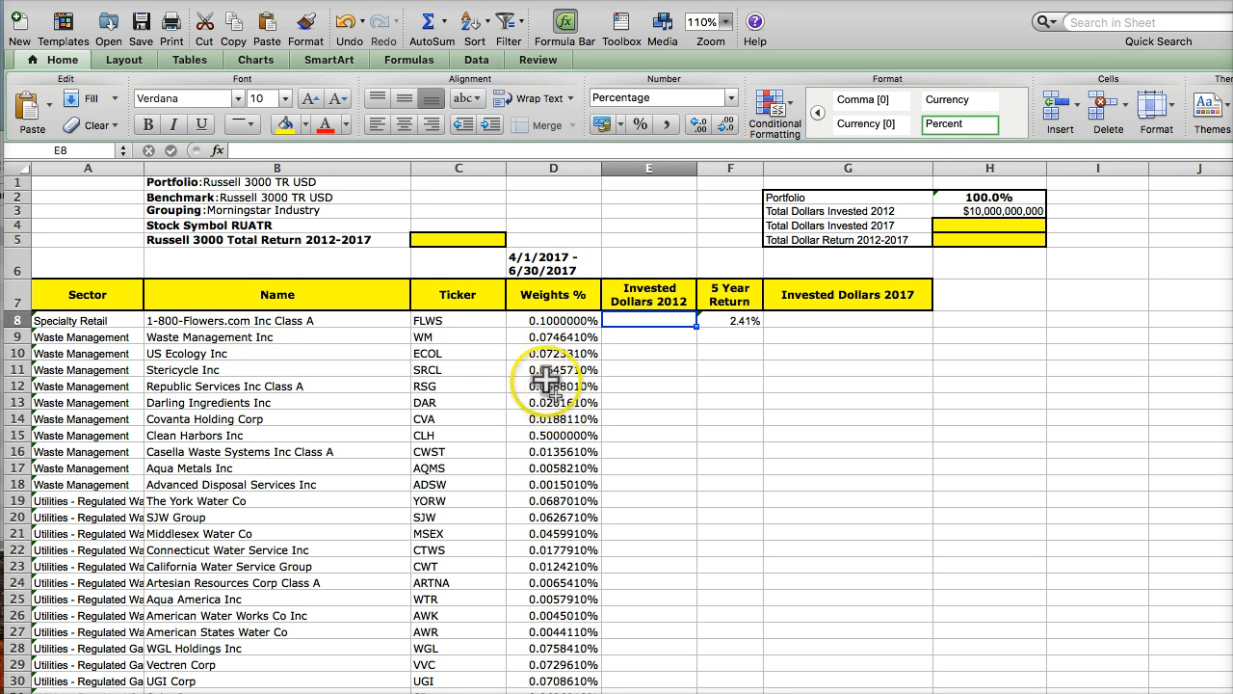
{"action": "left_click", "coordinate": [539, 320]}
{"action": "key", "text": "shift+super+Down"}
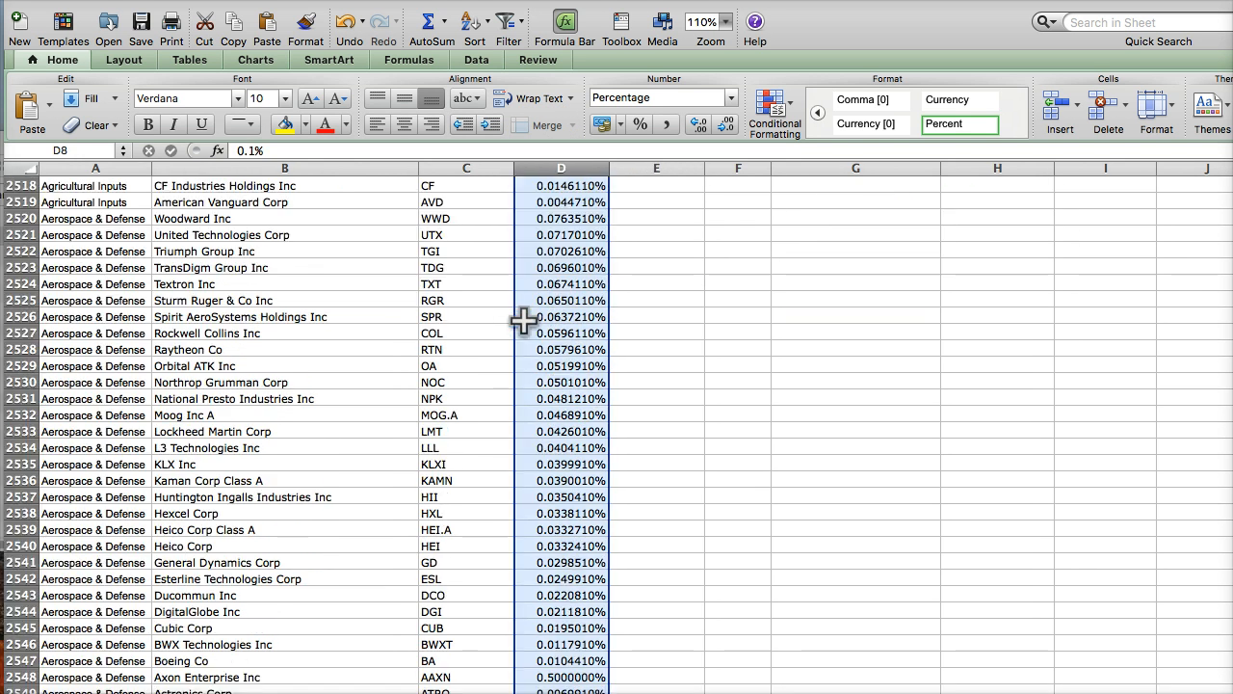
{"action": "left_click", "coordinate": [727, 126]}
{"action": "left_click", "coordinate": [729, 132]}
{"action": "left_click", "coordinate": [729, 132]}
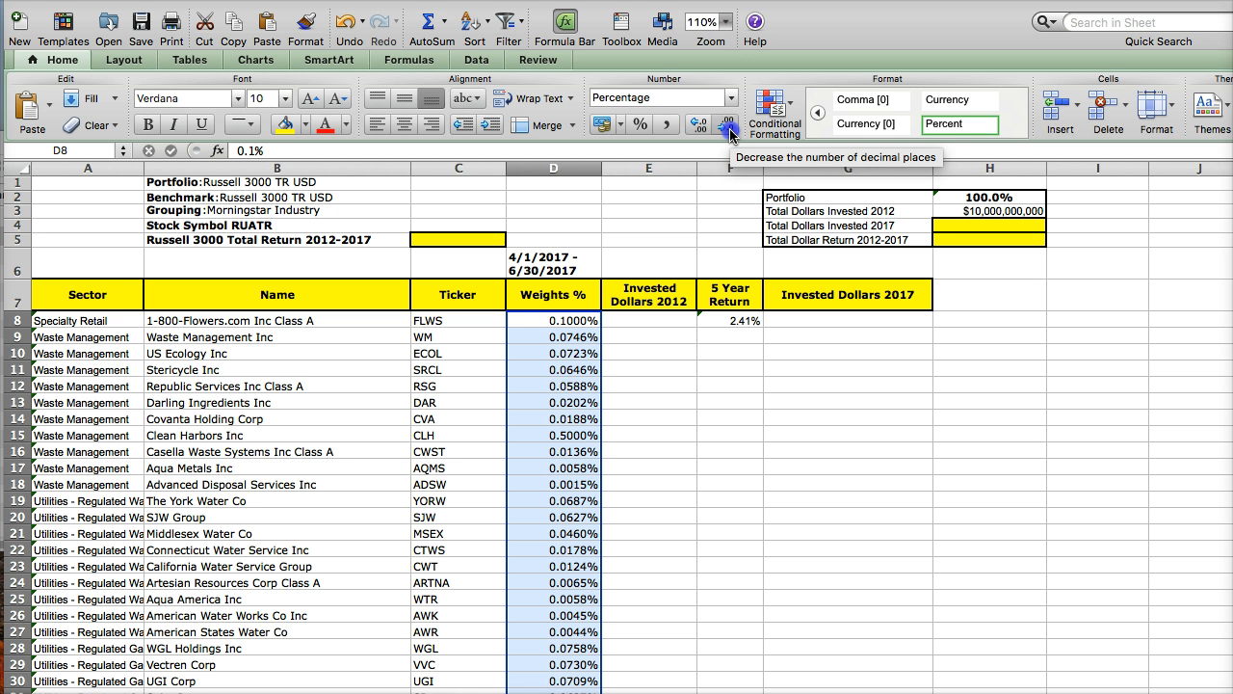
{"action": "left_click", "coordinate": [729, 132]}
{"action": "left_click", "coordinate": [636, 325]}
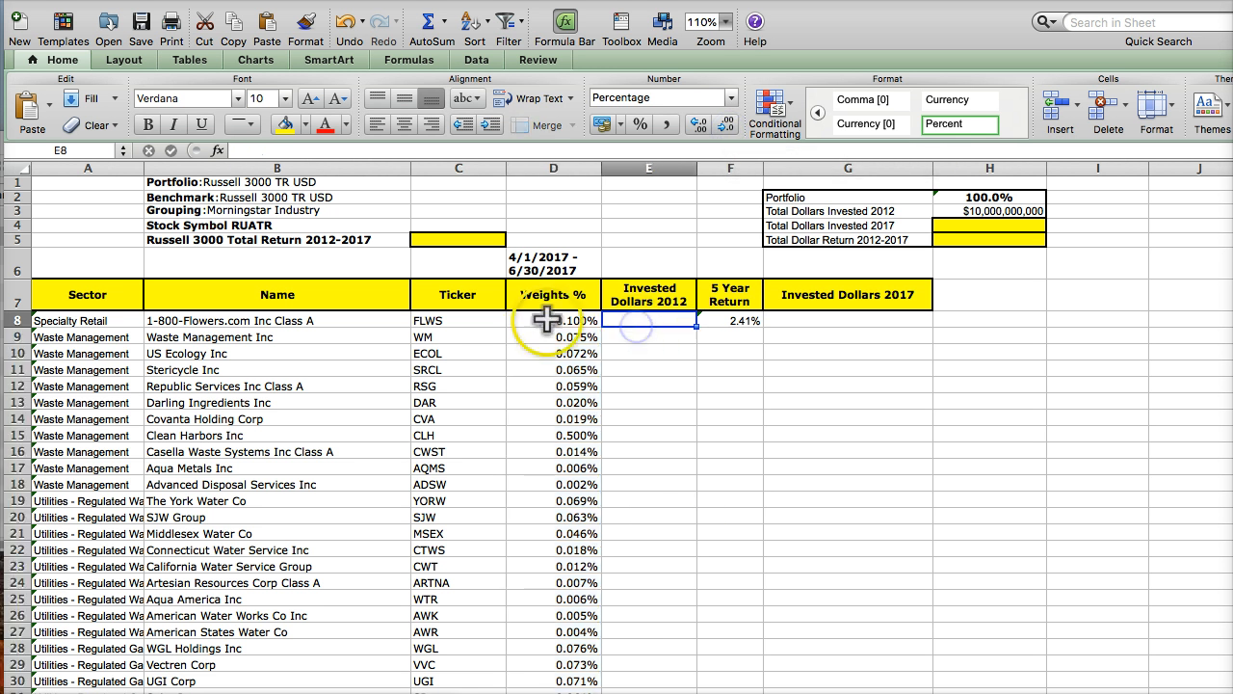
Narrow the Weights % column slightly and select E8 under Invested Dollars 2012.
{"action": "left_click", "coordinate": [546, 320]}
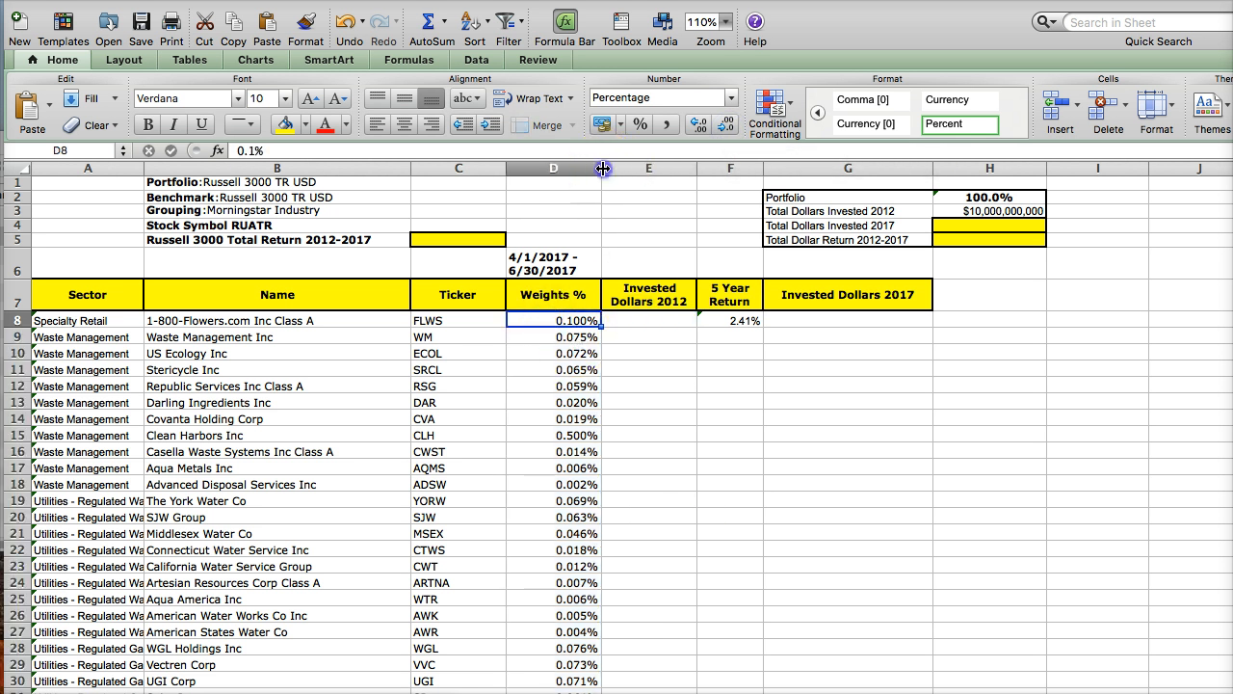
{"action": "left_click_drag", "start_coordinate": [602, 169], "coordinate": [582, 169]}
{"action": "left_click", "coordinate": [624, 320]}
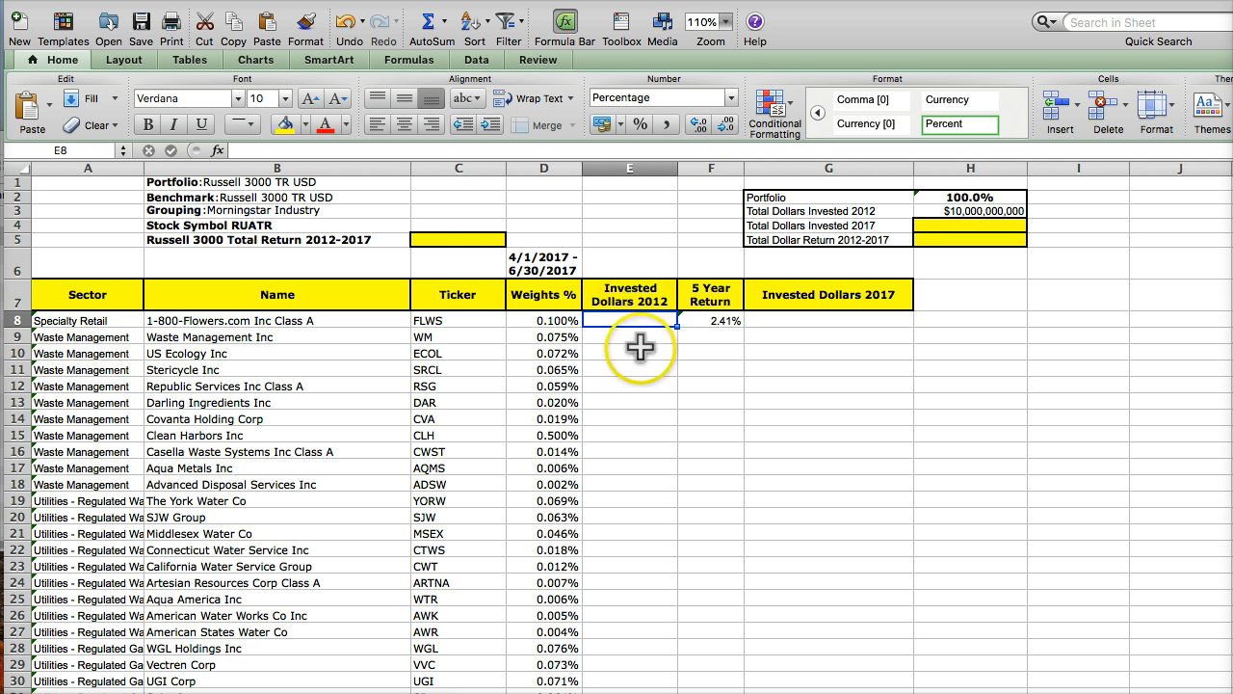
Enter the formula +D8+H3 in E8 under Invested Dollars 2012.
{"action": "type", "text": "+"}
{"action": "left_click", "coordinate": [553, 316]}
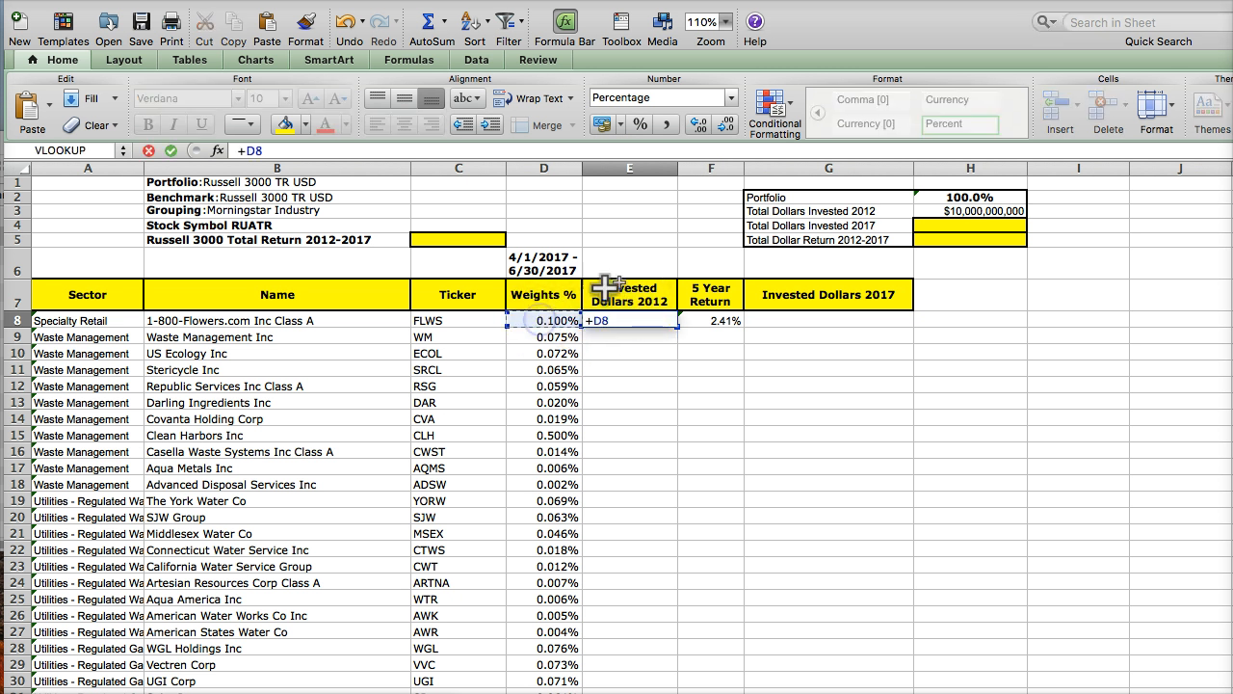
{"action": "type", "text": "+"}
{"action": "left_click", "coordinate": [938, 211]}
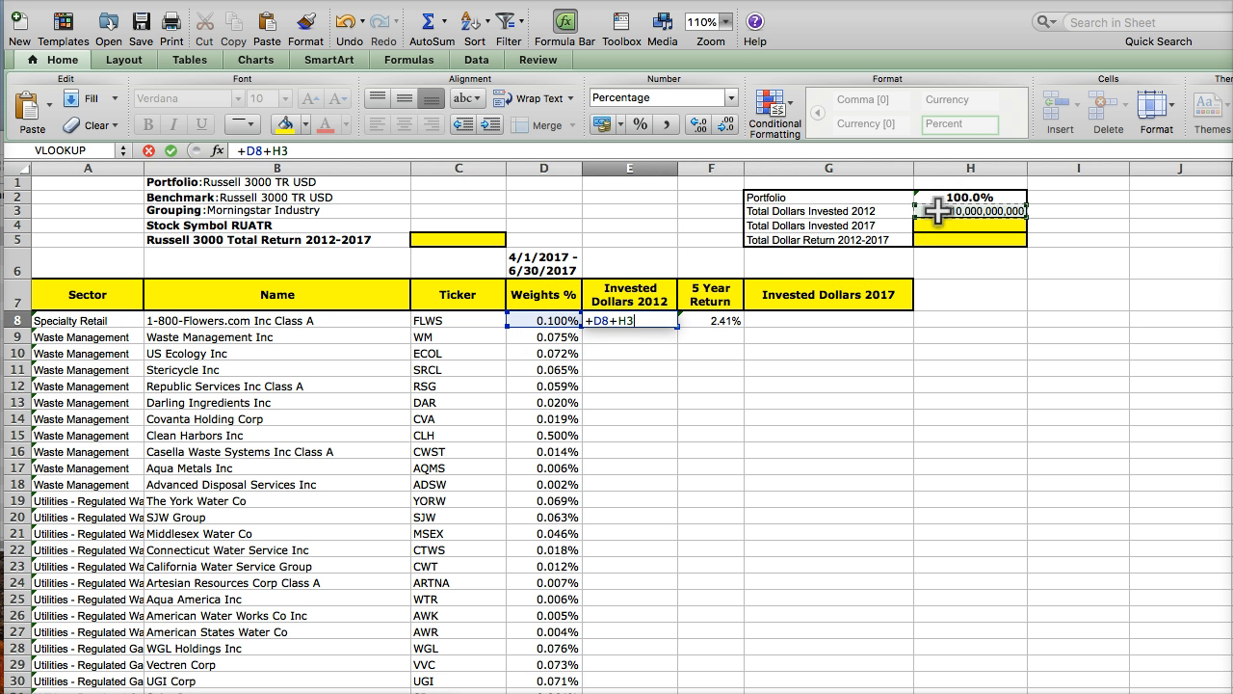
{"action": "key", "text": "Return"}
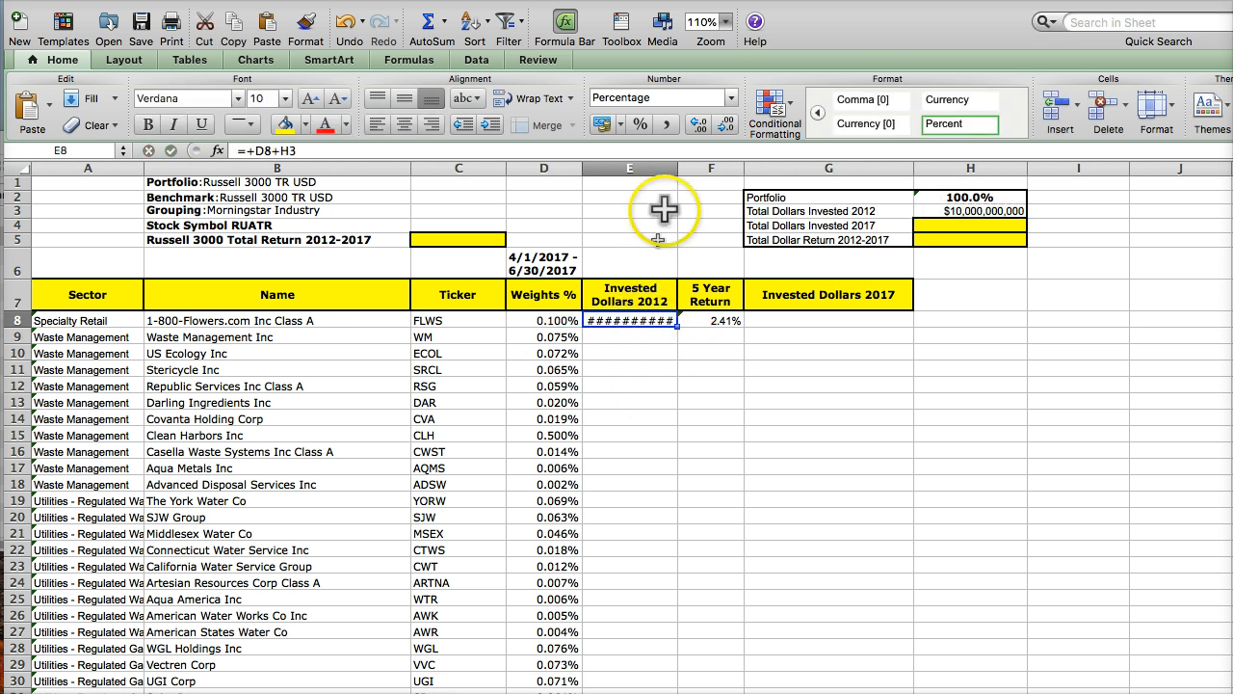
Format E8 as currency without decimals and autofit the width of the Invested Dollars 2012 column.
{"action": "left_click", "coordinate": [722, 94]}
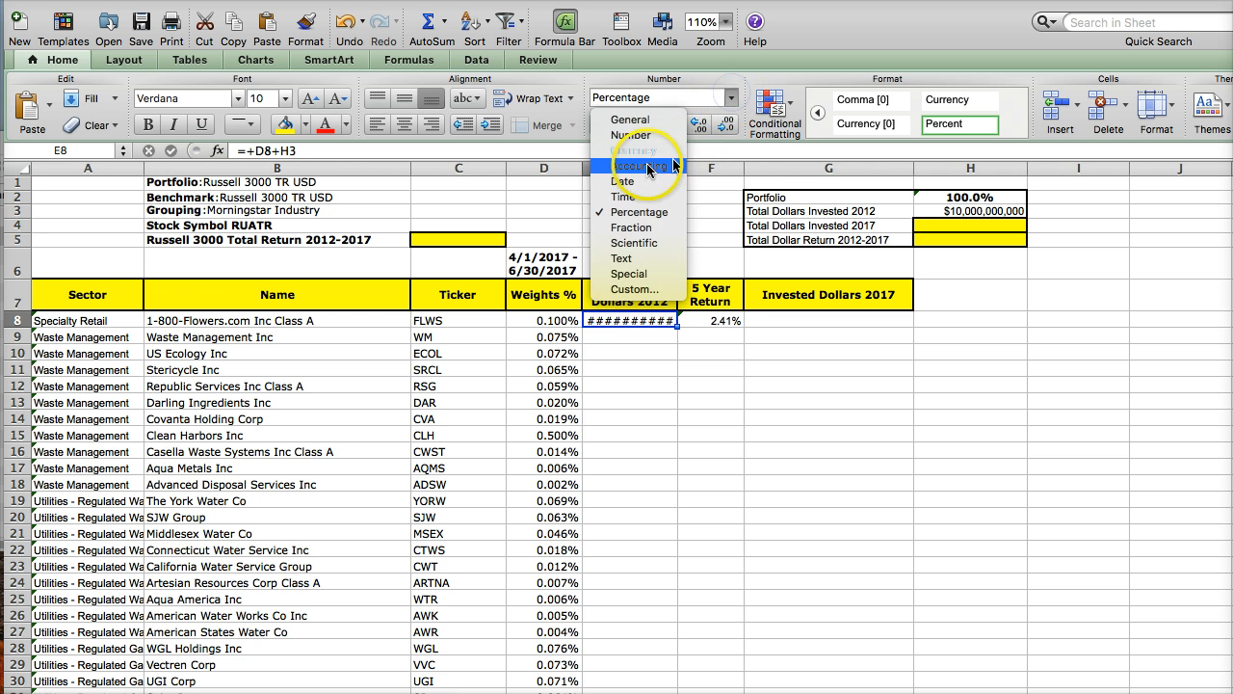
{"action": "left_click", "coordinate": [631, 154]}
{"action": "left_click", "coordinate": [722, 132]}
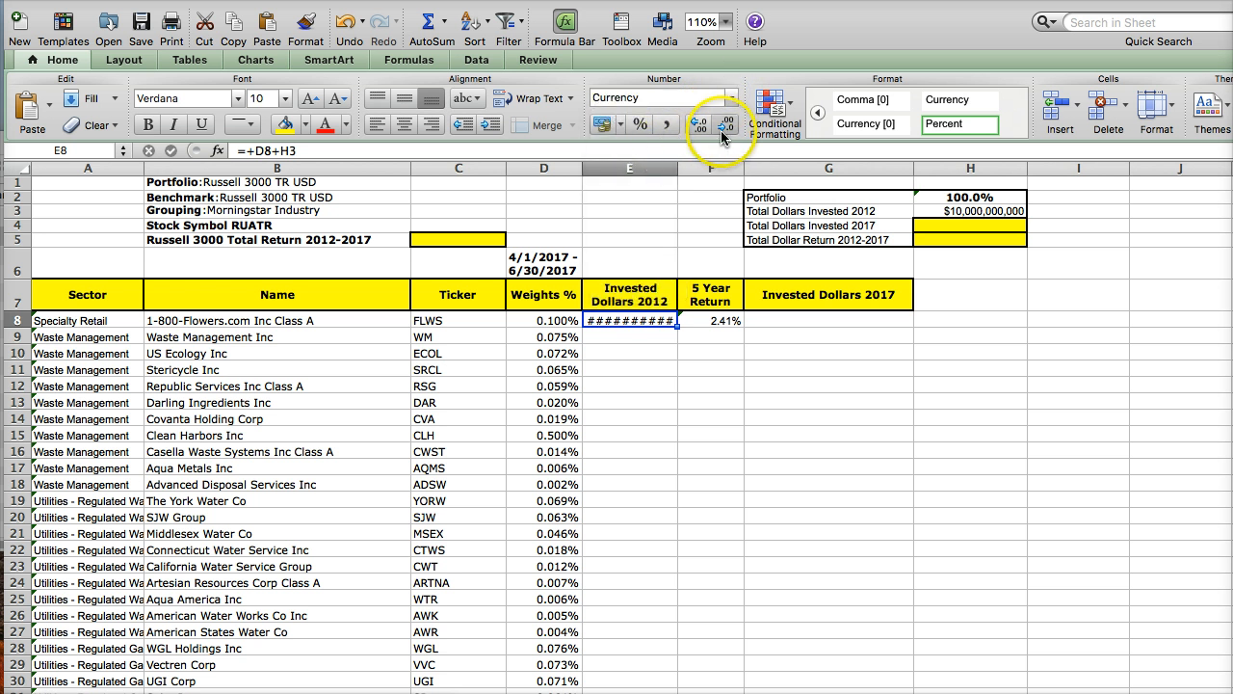
{"action": "double_click", "coordinate": [678, 168]}
{"action": "left_click", "coordinate": [614, 342]}
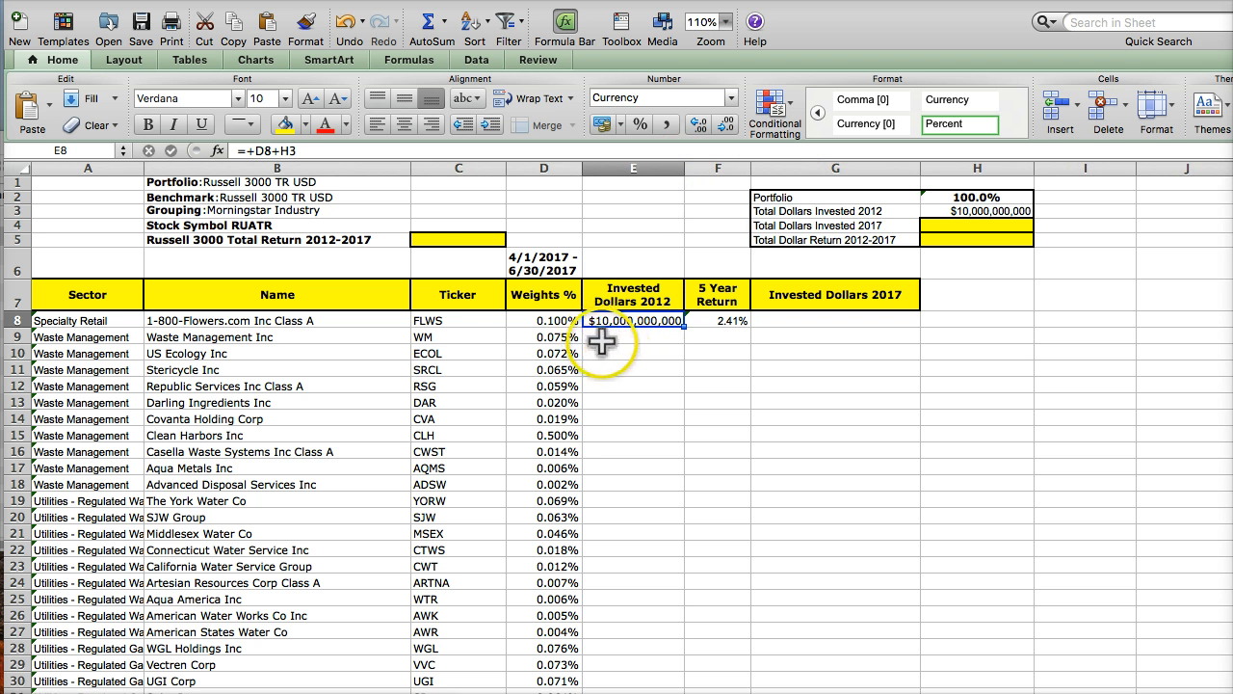
Replace the formula in E8 with +D8*H3 to multiply the weight by Total Dollars Invested 2012.
{"action": "left_click_drag", "start_coordinate": [559, 324], "coordinate": [576, 326]}
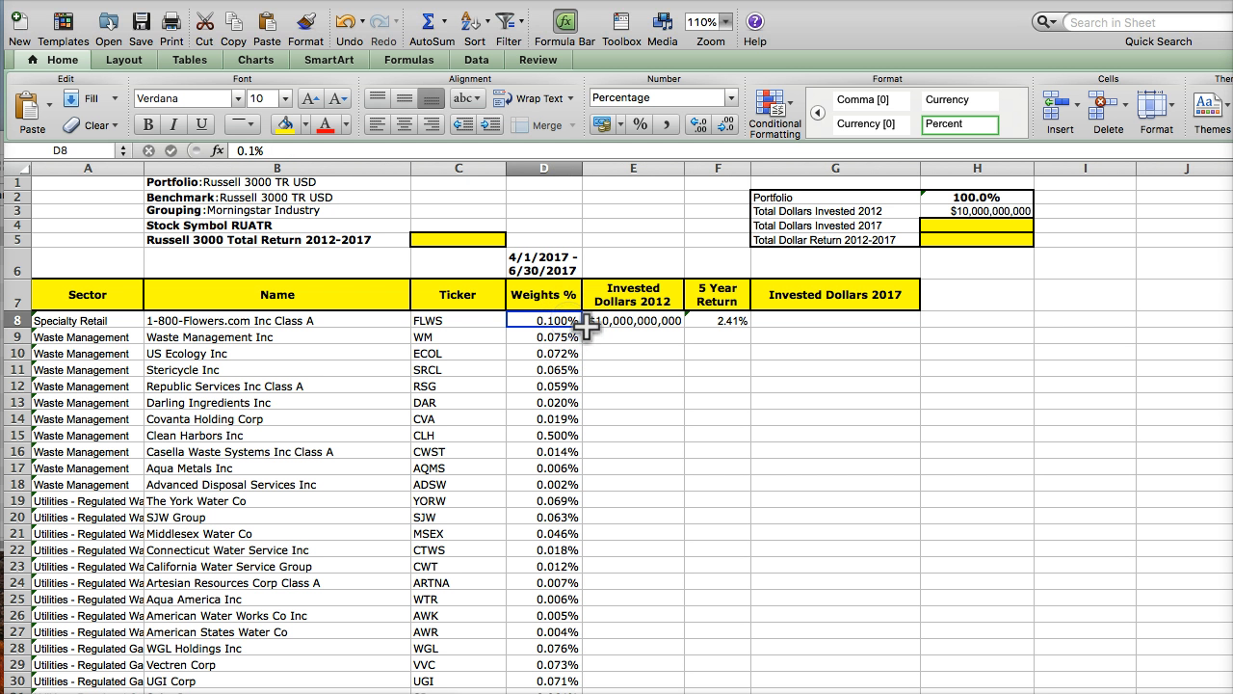
{"action": "left_click", "coordinate": [621, 321]}
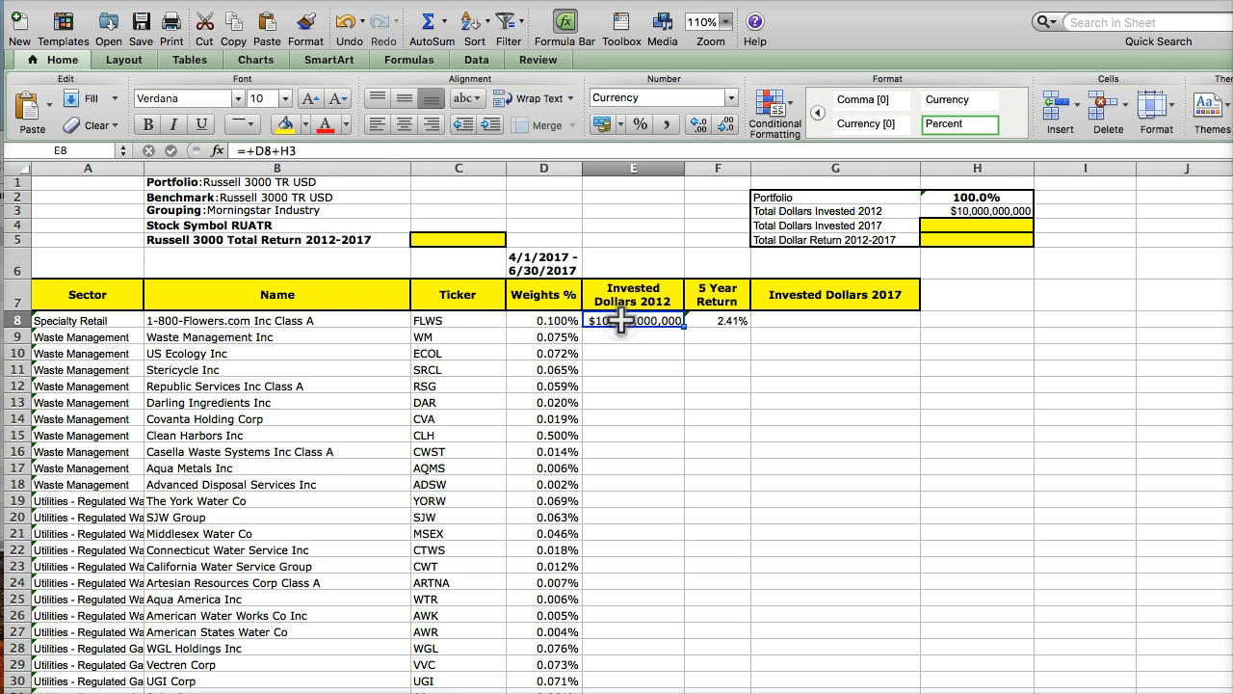
{"action": "type", "text": "+"}
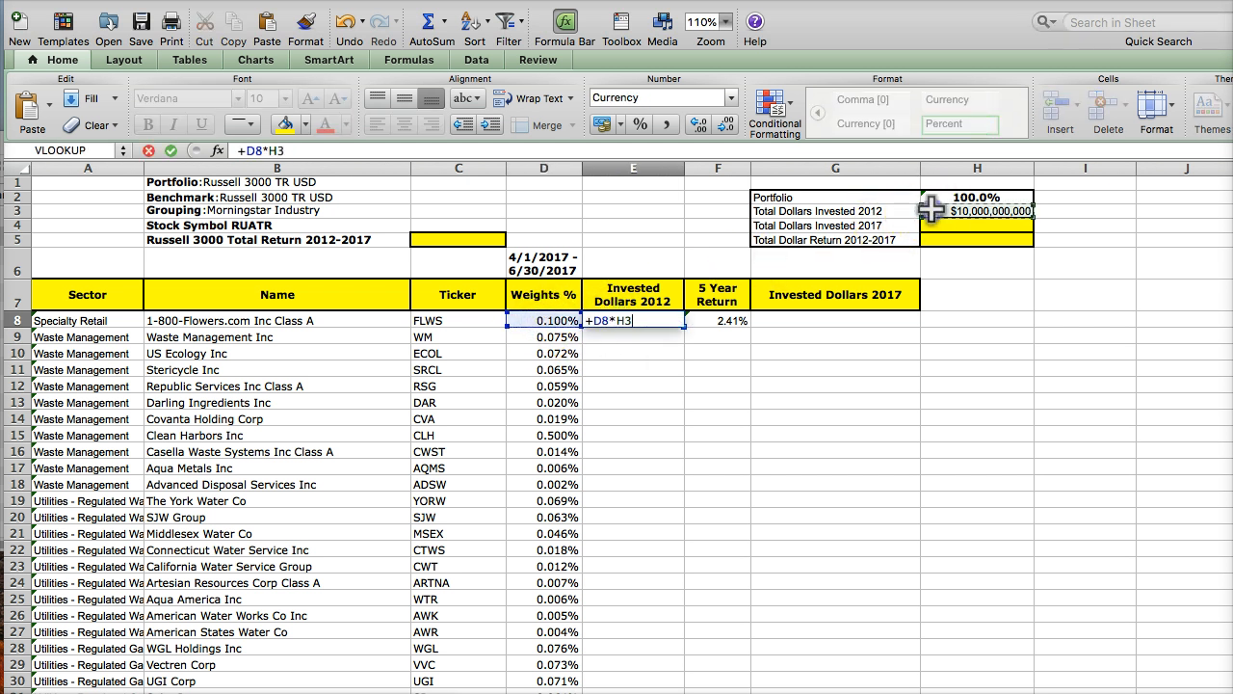
{"action": "key", "text": "Return"}
{"action": "left_click", "coordinate": [631, 321]}
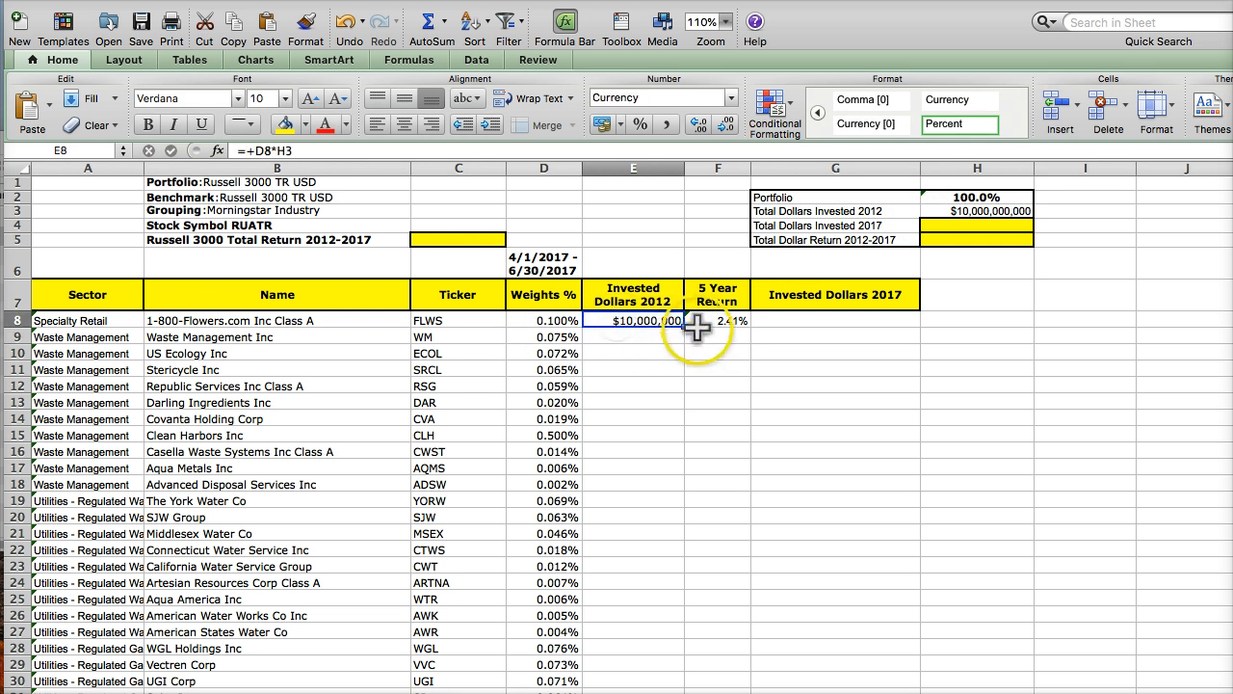
Fill the E8 formula down the Invested Dollars 2012 column and check the copied formulas in E11 and E9.
{"action": "left_click", "coordinate": [703, 328]}
{"action": "left_click", "coordinate": [674, 326]}
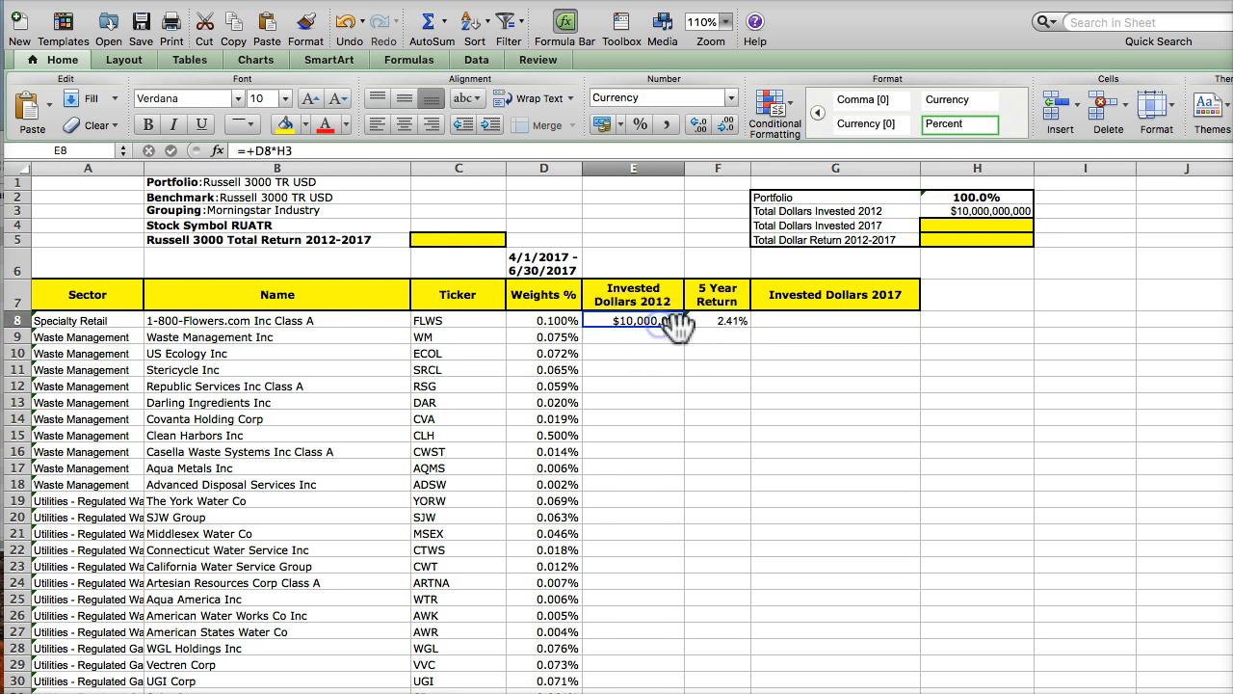
{"action": "left_click", "coordinate": [695, 331]}
{"action": "left_click", "coordinate": [680, 326]}
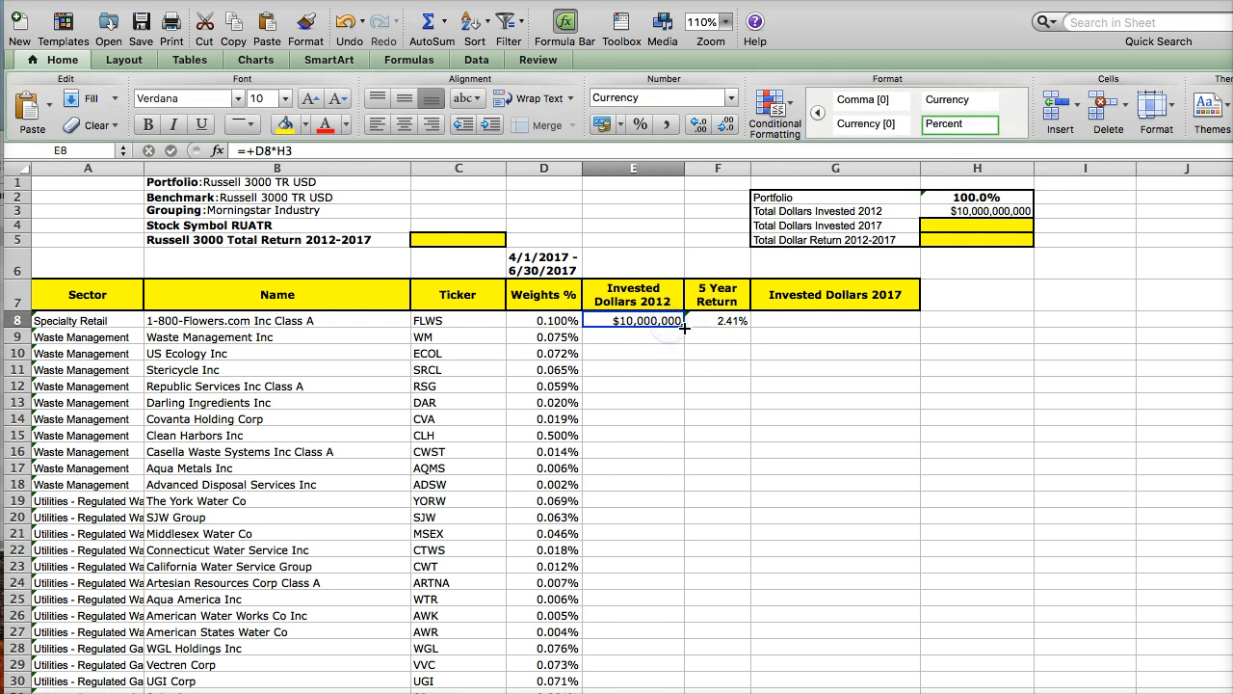
{"action": "double_click", "coordinate": [684, 328]}
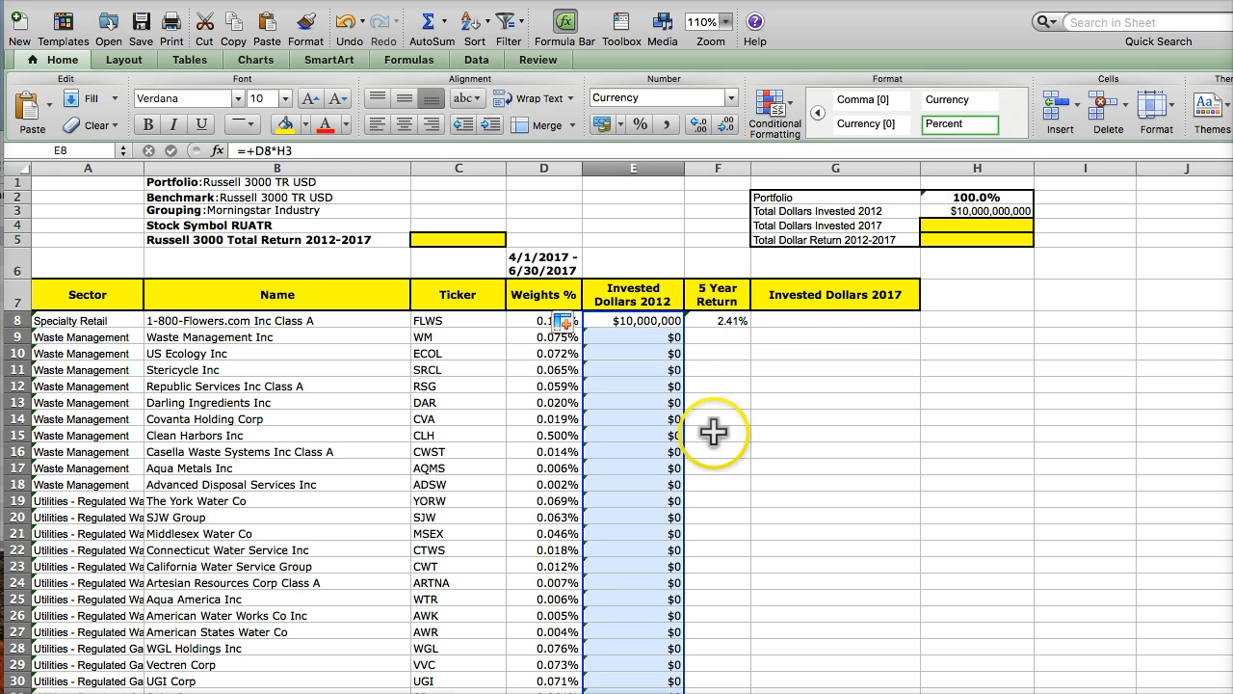
{"action": "left_click", "coordinate": [635, 370]}
{"action": "left_click", "coordinate": [627, 336]}
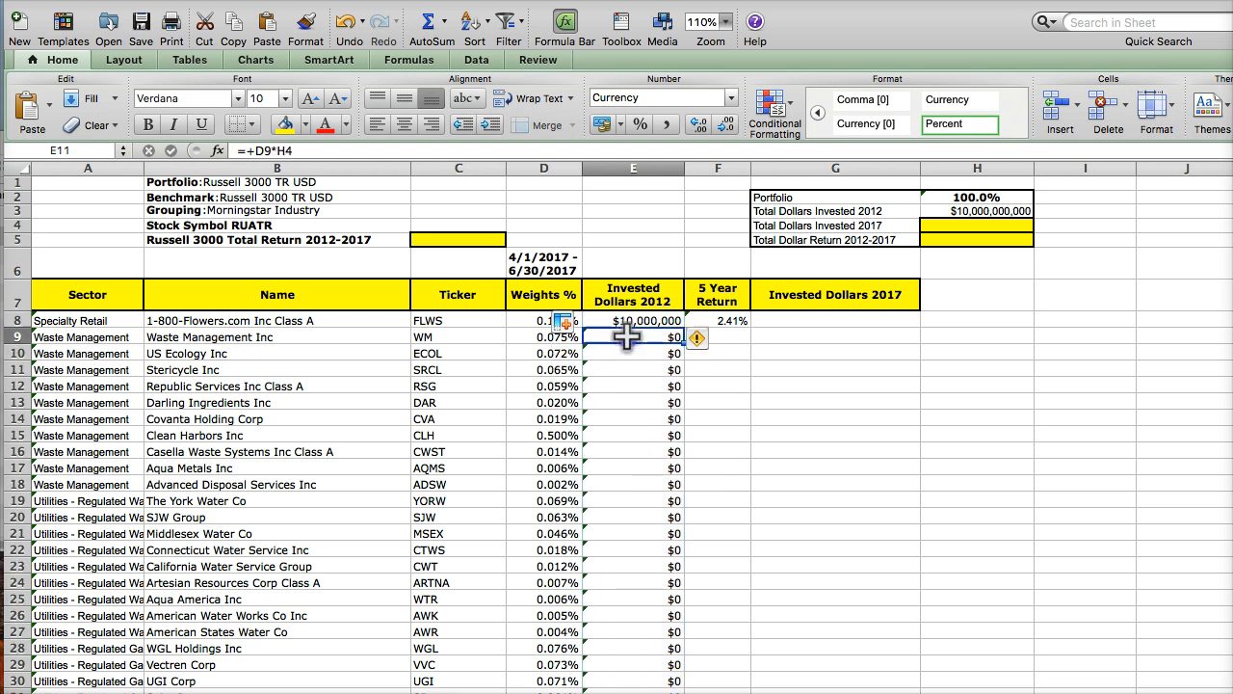
Make the H3 reference in the E8 formula absolute so it reads =+D8*$H$3.
{"action": "left_click", "coordinate": [628, 321]}
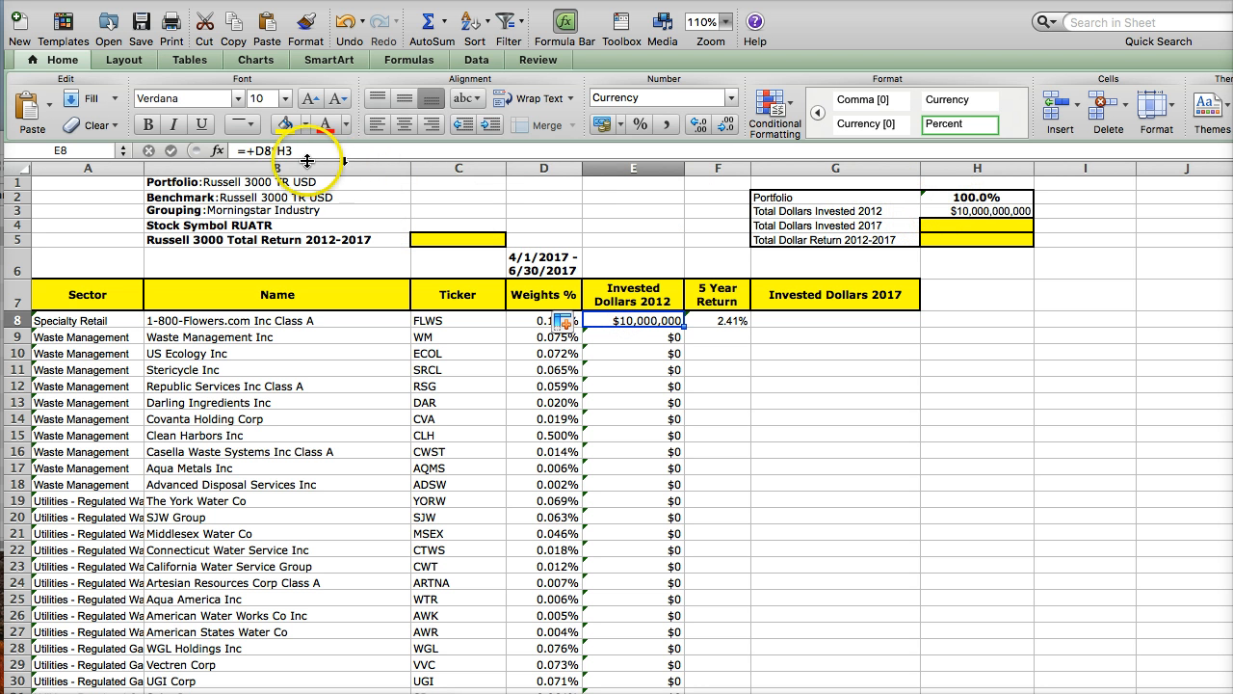
{"action": "left_click", "coordinate": [280, 152]}
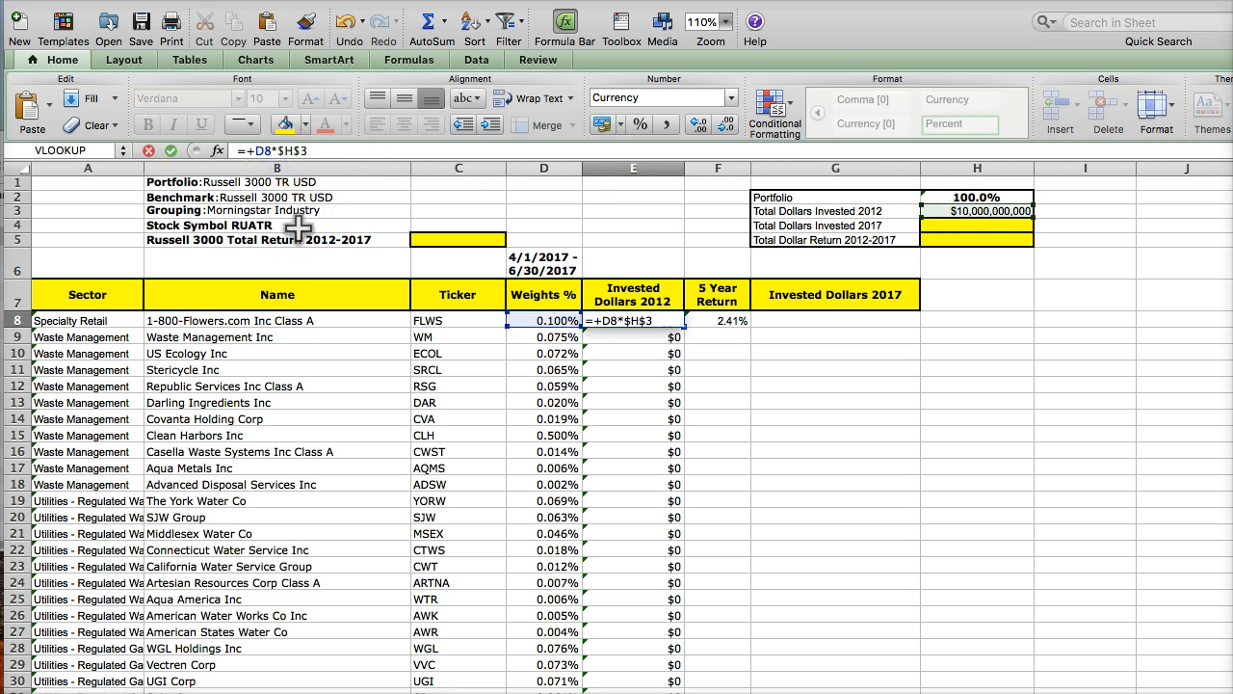
{"action": "key", "text": "Return"}
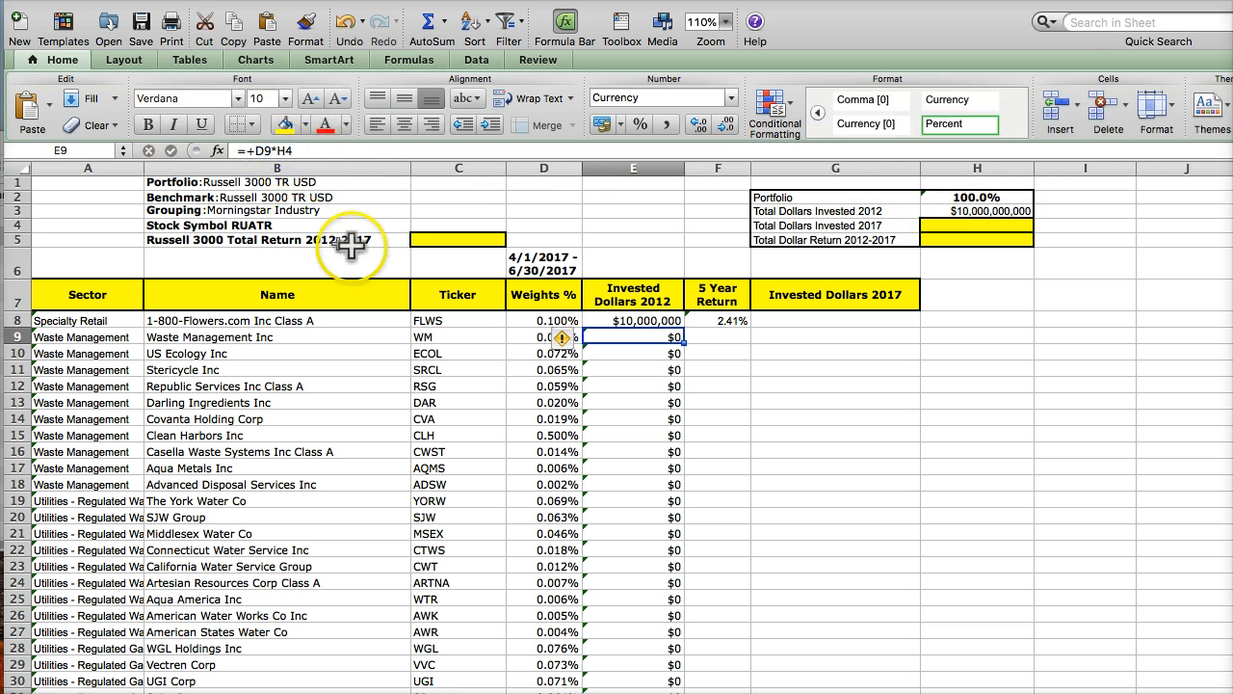
Check the shifted references in E10 and E12, and refill the Invested Dollars 2012 column from E8's formula.
{"action": "left_click", "coordinate": [598, 353]}
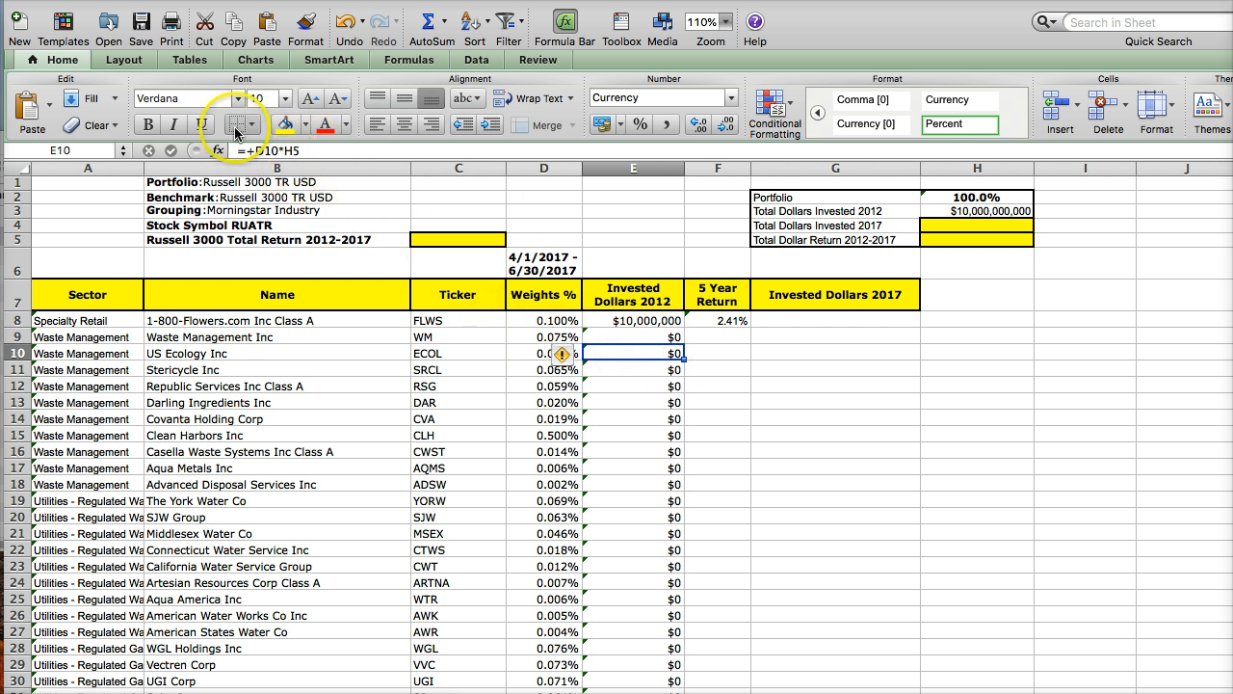
{"action": "left_click", "coordinate": [621, 384]}
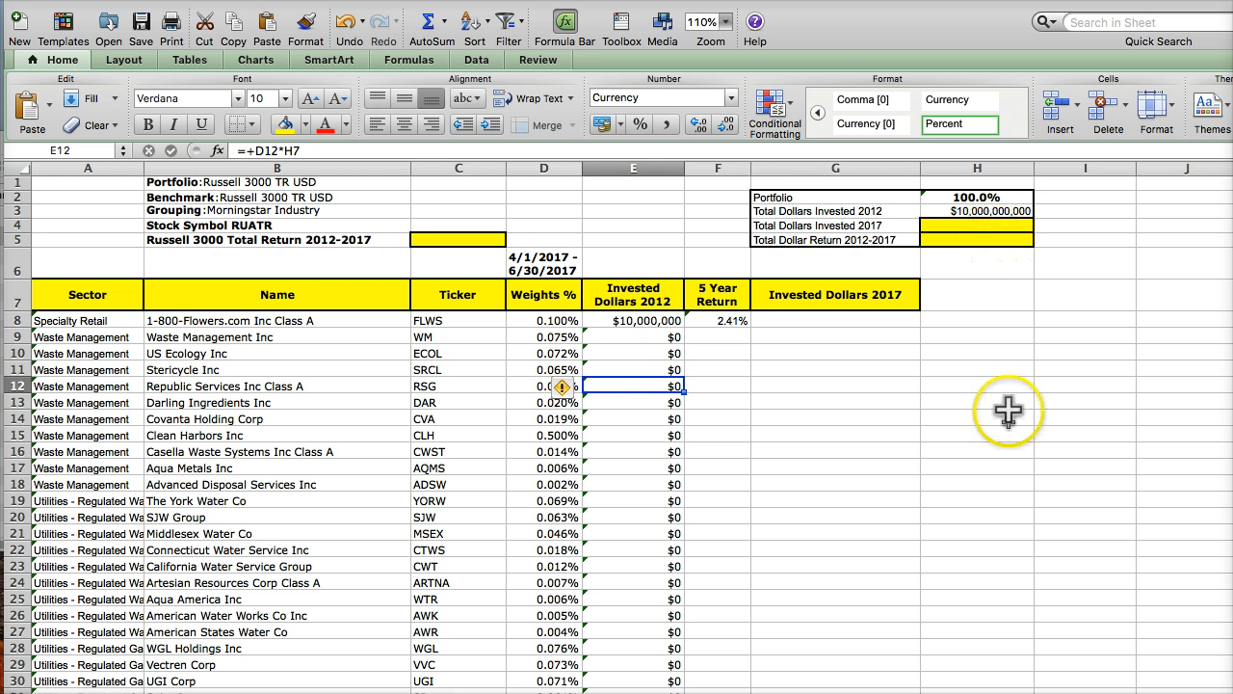
{"action": "left_click", "coordinate": [622, 320]}
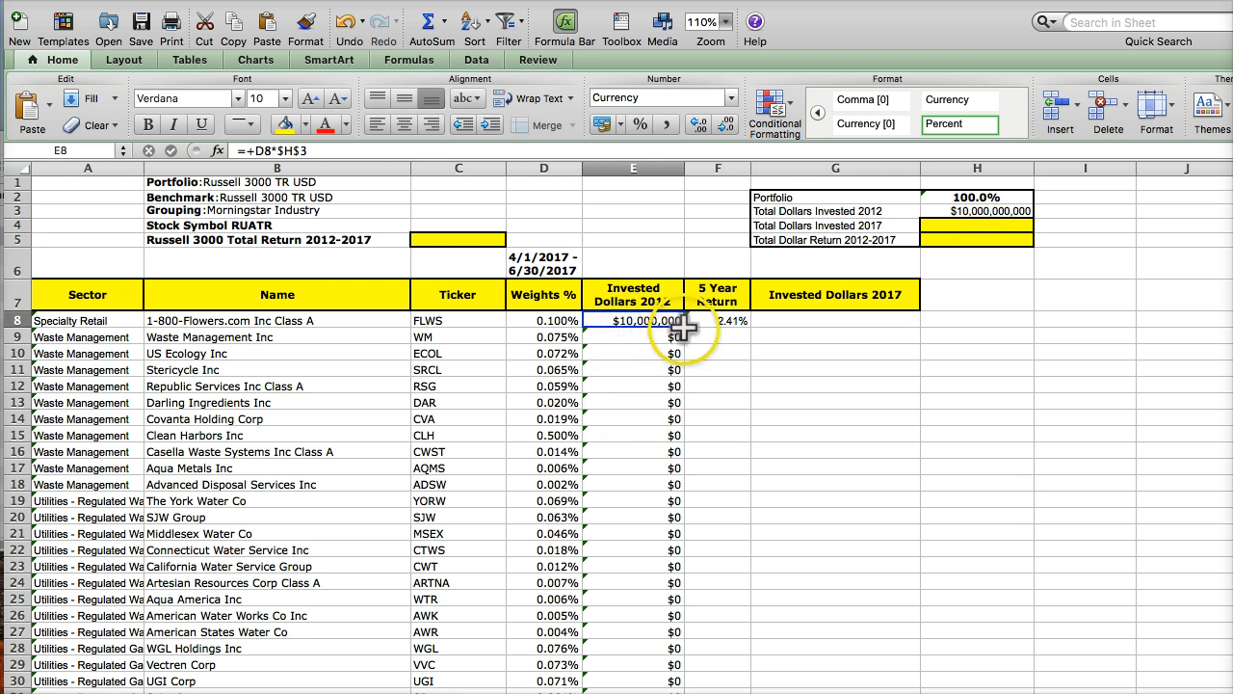
{"action": "double_click", "coordinate": [683, 327]}
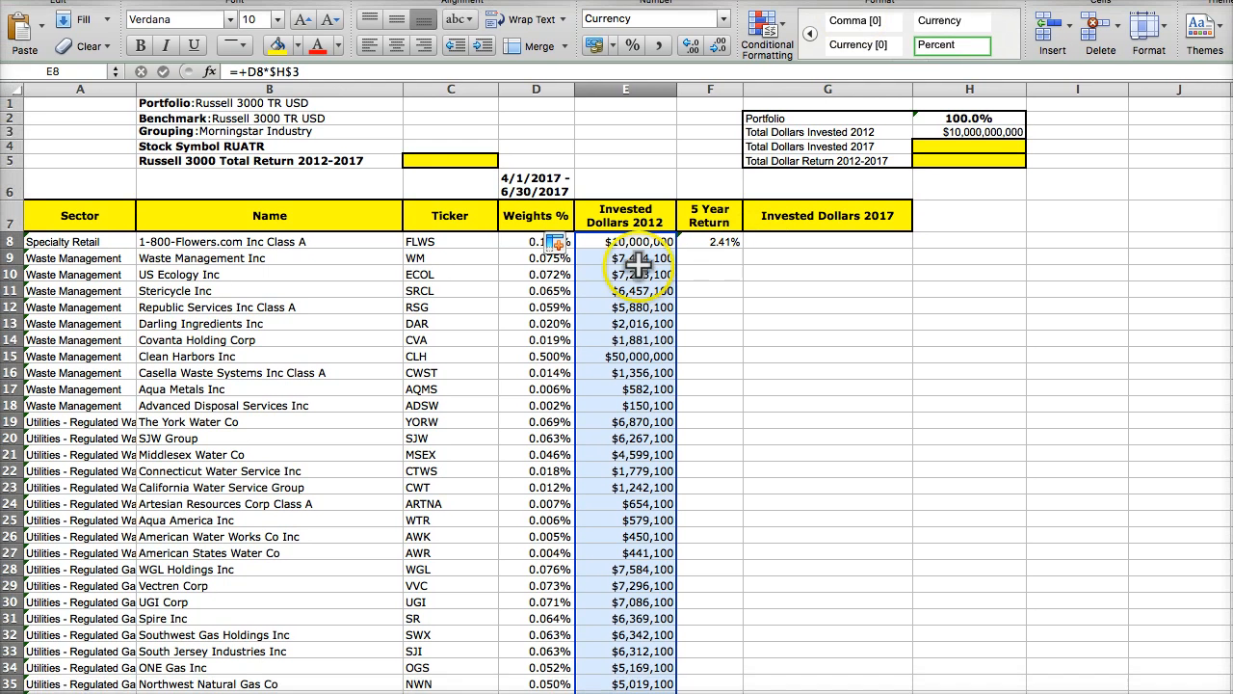
Fill the VLOOKUP formula in F8 down the whole 5 Year Return column.
{"action": "left_click", "coordinate": [718, 243]}
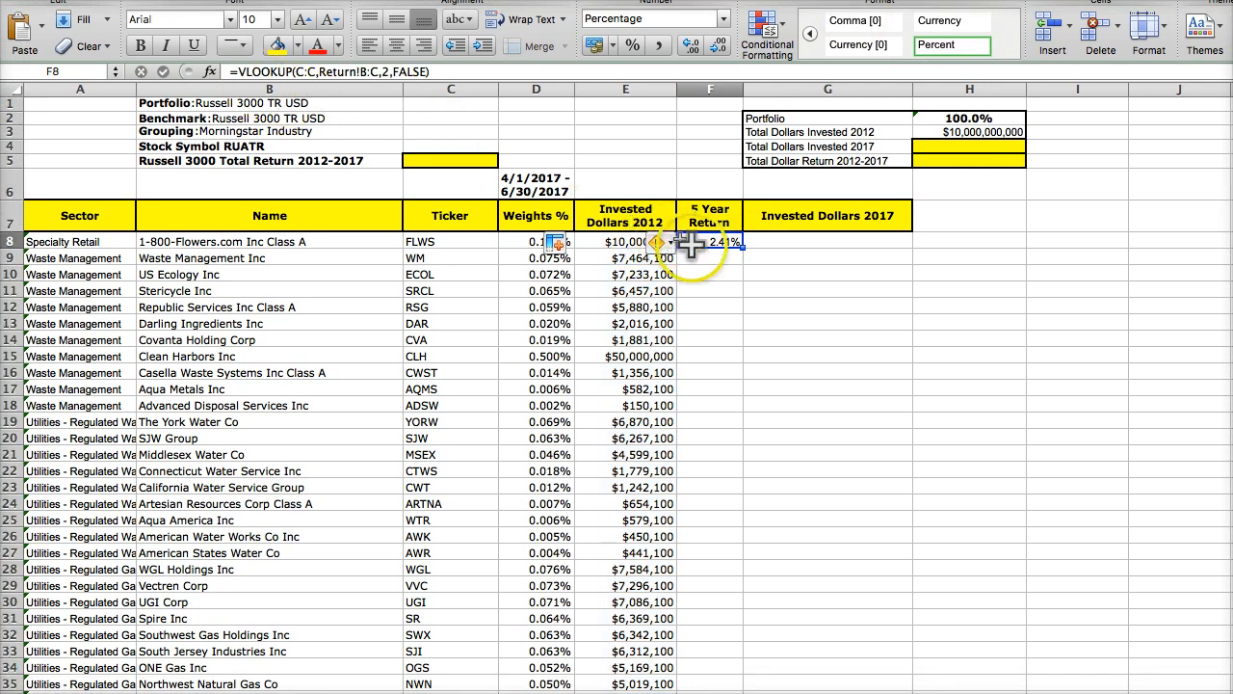
{"action": "left_click", "coordinate": [745, 251]}
{"action": "left_click", "coordinate": [728, 244]}
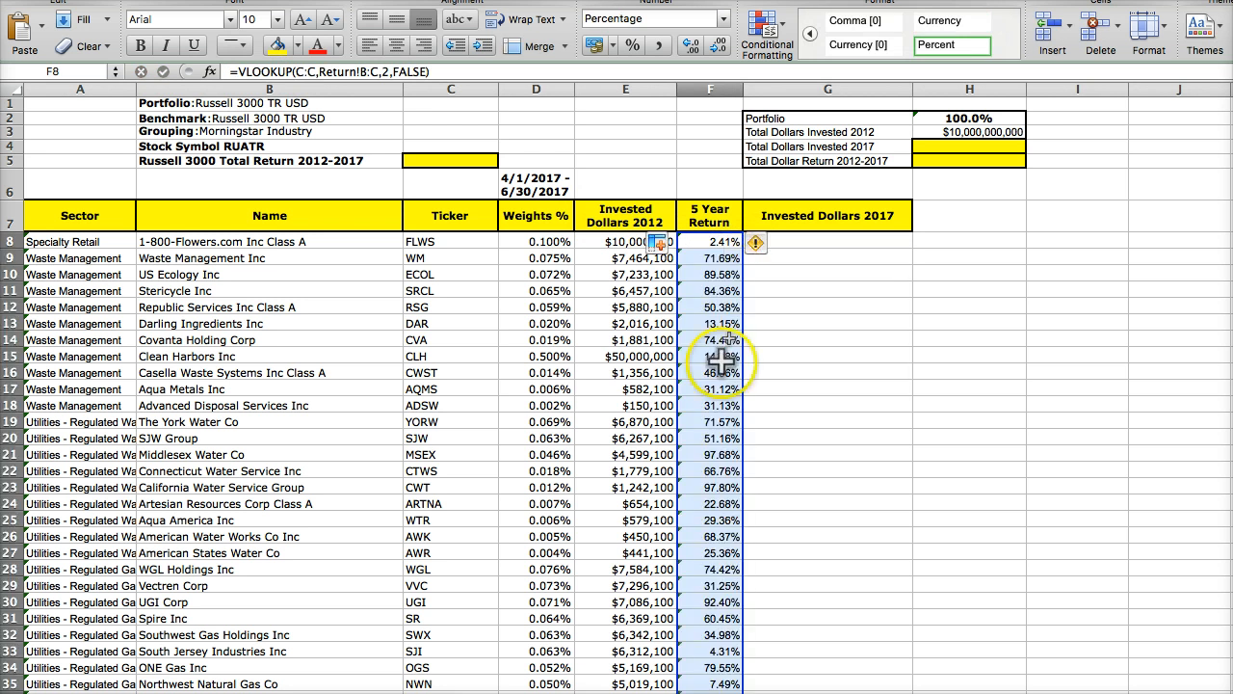
Check the filled 5 Year Return formulas down to the end of the stock list and back to the first rows.
{"action": "key", "text": "Page_Down"}
{"action": "key", "text": "Page_Down"}
{"action": "key", "text": "Page_Down"}
{"action": "key", "text": "Page_Down"}
{"action": "key", "text": "Page_Down"}
{"action": "key", "text": "Page_Down"}
{"action": "key", "text": "Page_Down"}
{"action": "key", "text": "Page_Down"}
{"action": "key", "text": "Page_Down"}
{"action": "key", "text": "Page_Down"}
{"action": "key", "text": "Page_Down"}
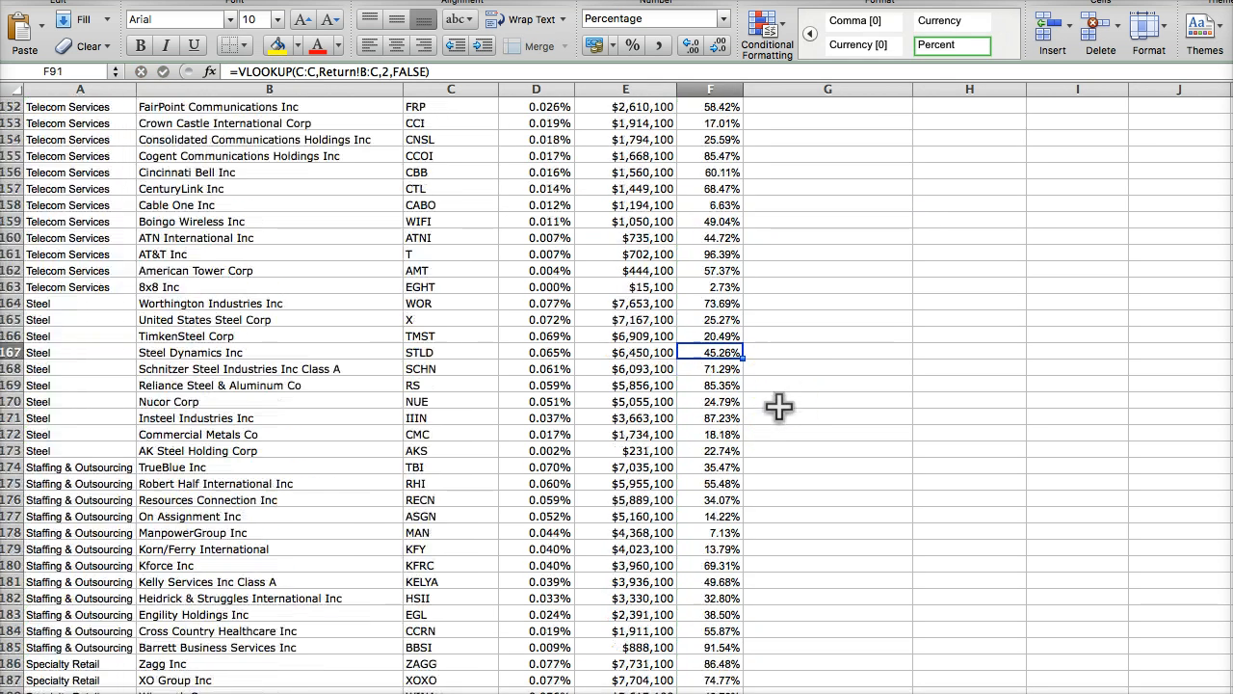
{"action": "key", "text": "Page_Down"}
{"action": "key", "text": "Page_Down"}
{"action": "key", "text": "Page_Down"}
{"action": "key", "text": "Page_Down"}
{"action": "key", "text": "Page_Down"}
{"action": "key", "text": "Page_Down"}
{"action": "key", "text": "Page_Down"}
{"action": "key", "text": "Page_Down"}
{"action": "key", "text": "Page_Down"}
{"action": "key", "text": "Page_Down"}
{"action": "key", "text": "Page_Down"}
{"action": "key", "text": "Page_Down"}
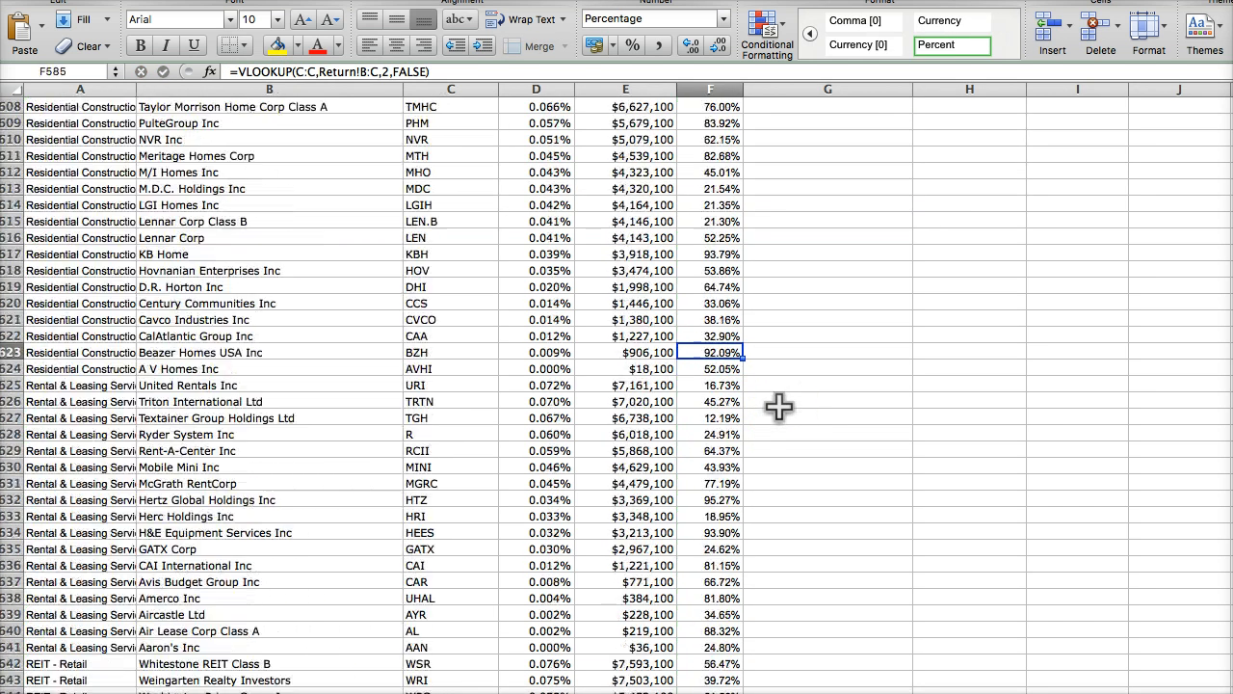
{"action": "key", "text": "Page_Down"}
{"action": "key", "text": "Page_Down"}
{"action": "key", "text": "Page_Down"}
{"action": "key", "text": "Page_Down"}
{"action": "key", "text": "Page_Down"}
{"action": "key", "text": "Page_Down"}
{"action": "key", "text": "Page_Down"}
{"action": "key", "text": "Page_Down"}
{"action": "key", "text": "Page_Down"}
{"action": "key", "text": "Page_Down"}
{"action": "key", "text": "Page_Down"}
{"action": "key", "text": "Page_Down"}
{"action": "key", "text": "Page_Down"}
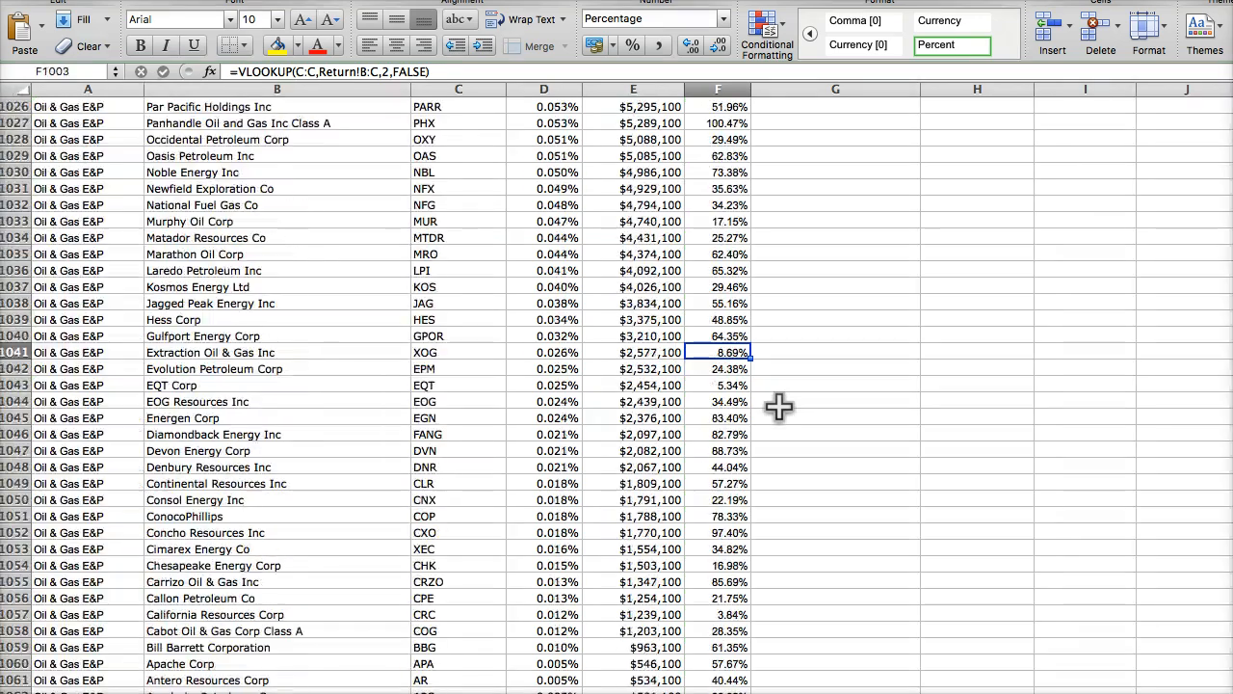
{"action": "key", "text": "Page_Down"}
{"action": "key", "text": "Page_Down"}
{"action": "key", "text": "Page_Down"}
{"action": "key", "text": "Page_Down"}
{"action": "key", "text": "Page_Down"}
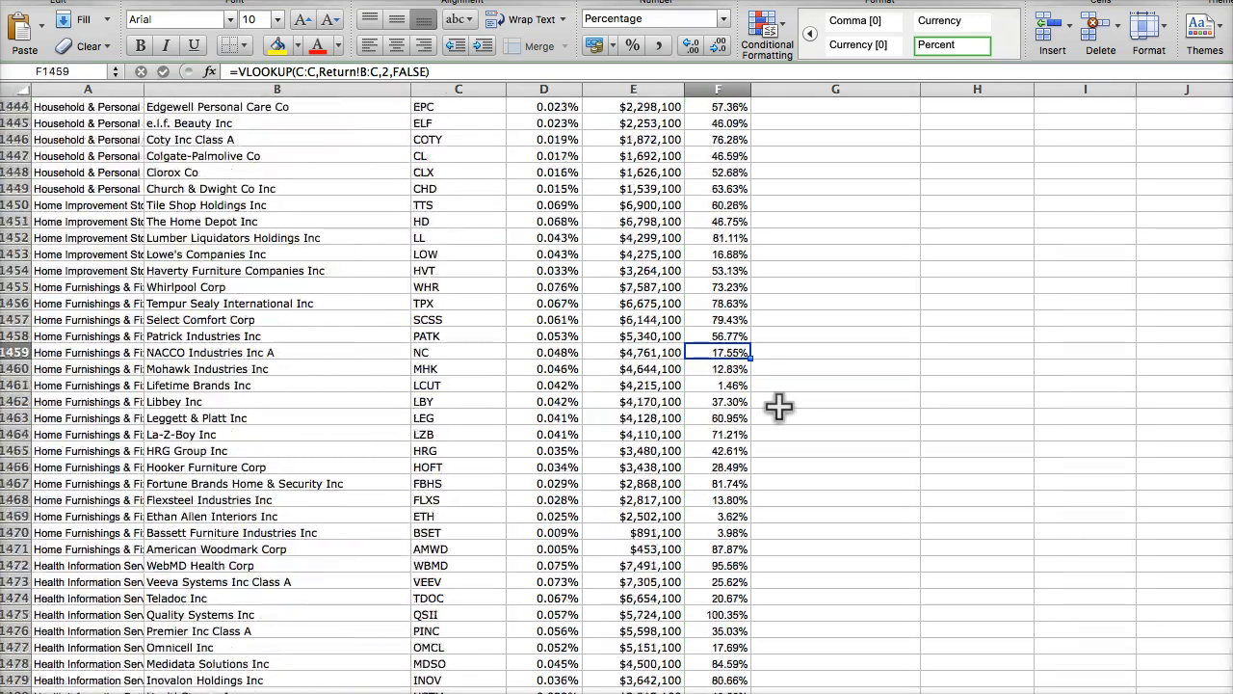
{"action": "key", "text": "Page_Down"}
{"action": "key", "text": "Page_Down"}
{"action": "key", "text": "Page_Down"}
{"action": "key", "text": "Page_Down"}
{"action": "key", "text": "Page_Down"}
{"action": "key", "text": "Page_Down"}
{"action": "key", "text": "Page_Down"}
{"action": "key", "text": "Page_Down"}
{"action": "key", "text": "Page_Down"}
{"action": "key", "text": "Page_Down"}
{"action": "key", "text": "Page_Down"}
{"action": "key", "text": "Page_Down"}
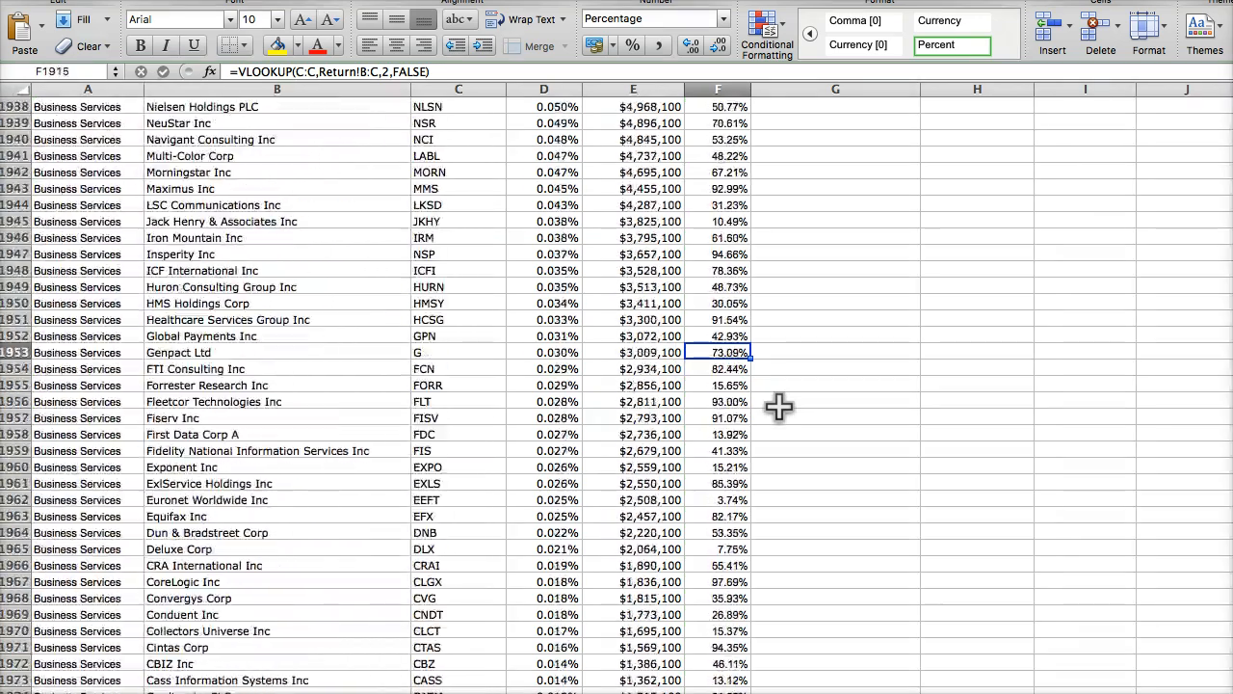
{"action": "key", "text": "Page_Down"}
{"action": "key", "text": "Page_Down"}
{"action": "key", "text": "Page_Down"}
{"action": "key", "text": "Page_Down"}
{"action": "key", "text": "Page_Down"}
{"action": "key", "text": "Page_Down"}
{"action": "key", "text": "Page_Down"}
{"action": "key", "text": "Page_Down"}
{"action": "key", "text": "Page_Down"}
{"action": "key", "text": "Page_Down"}
{"action": "key", "text": "Page_Down"}
{"action": "key", "text": "Page_Down"}
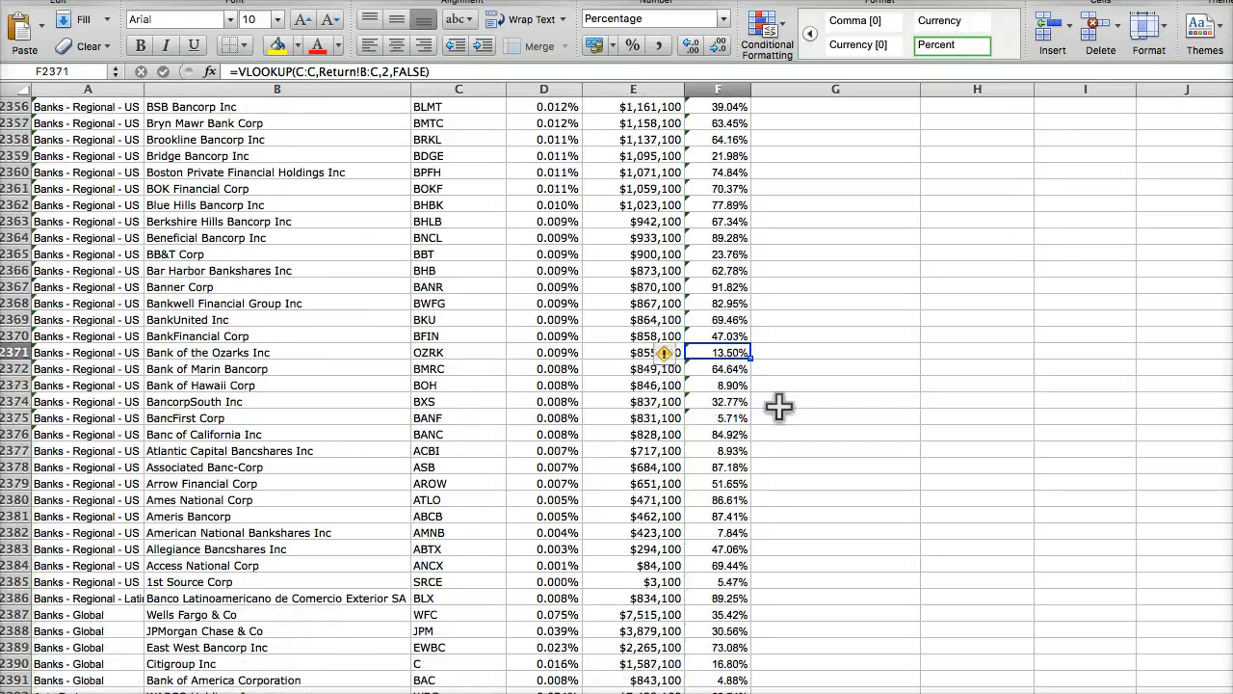
{"action": "key", "text": "Page_Up"}
{"action": "key", "text": "Page_Up"}
{"action": "key", "text": "Page_Up"}
{"action": "key", "text": "Page_Up"}
{"action": "key", "text": "Page_Up"}
{"action": "key", "text": "Page_Up"}
{"action": "key", "text": "Page_Up"}
{"action": "key", "text": "Page_Up"}
{"action": "key", "text": "Page_Up"}
{"action": "key", "text": "Page_Up"}
{"action": "key", "text": "Page_Up"}
{"action": "key", "text": "Page_Up"}
{"action": "key", "text": "Page_Up"}
{"action": "key", "text": "Page_Up"}
{"action": "key", "text": "Page_Up"}
{"action": "key", "text": "Page_Up"}
{"action": "key", "text": "Page_Up"}
{"action": "key", "text": "Page_Up"}
{"action": "key", "text": "Page_Up"}
{"action": "key", "text": "Page_Up"}
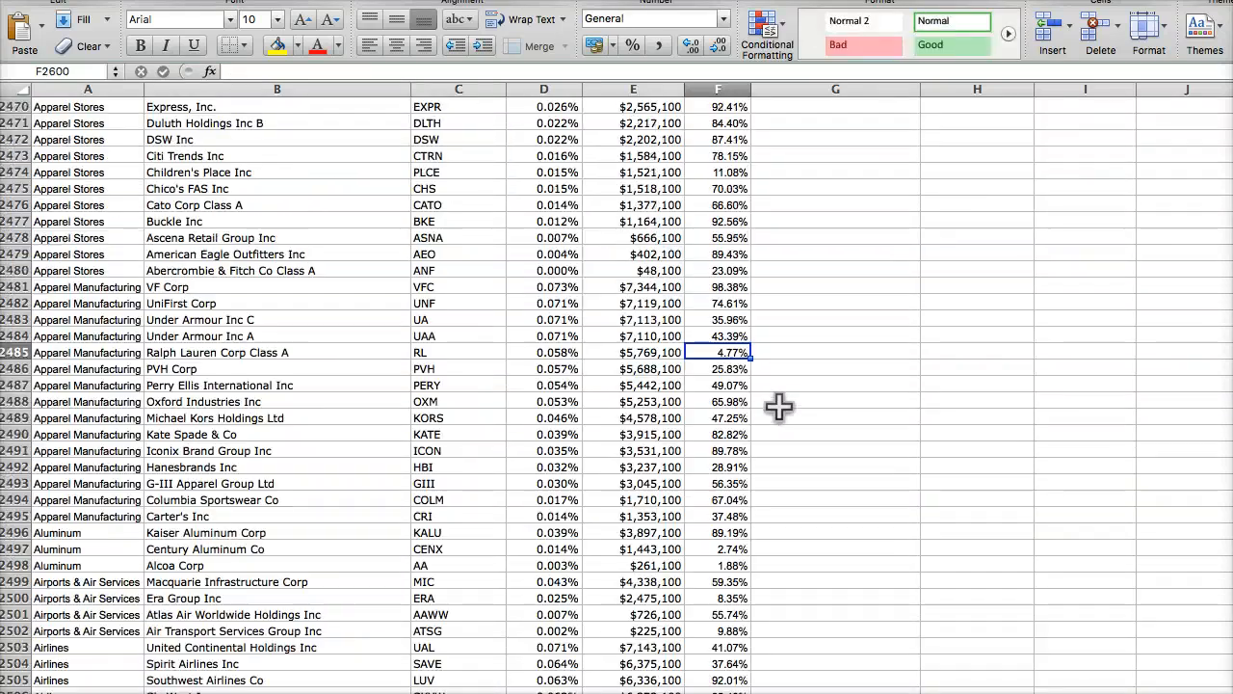
{"action": "key", "text": "Page_Up"}
{"action": "key", "text": "Page_Up"}
{"action": "key", "text": "Page_Up"}
{"action": "key", "text": "Page_Up"}
{"action": "key", "text": "Page_Up"}
{"action": "key", "text": "Page_Up"}
{"action": "key", "text": "Page_Up"}
{"action": "key", "text": "Page_Up"}
{"action": "key", "text": "Page_Up"}
{"action": "key", "text": "Page_Up"}
{"action": "key", "text": "Page_Up"}
{"action": "key", "text": "Page_Up"}
{"action": "key", "text": "Page_Up"}
{"action": "key", "text": "Page_Up"}
{"action": "key", "text": "Page_Up"}
{"action": "key", "text": "Page_Up"}
{"action": "key", "text": "Page_Up"}
{"action": "key", "text": "Page_Up"}
{"action": "key", "text": "Page_Up"}
{"action": "key", "text": "Page_Up"}
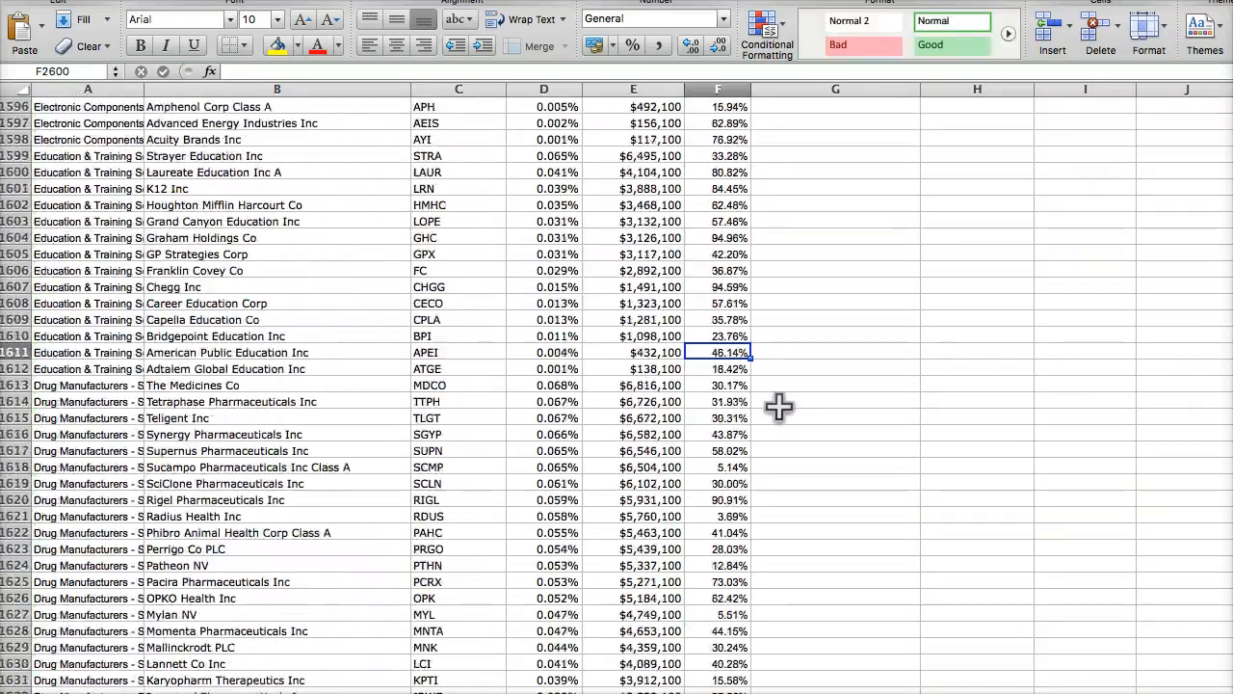
{"action": "key", "text": "Page_Up"}
{"action": "key", "text": "Page_Up"}
{"action": "key", "text": "Page_Up"}
{"action": "key", "text": "Page_Up"}
{"action": "key", "text": "Page_Up"}
{"action": "key", "text": "Page_Up"}
{"action": "key", "text": "Page_Up"}
{"action": "key", "text": "Page_Up"}
{"action": "key", "text": "Page_Up"}
{"action": "key", "text": "Page_Up"}
{"action": "key", "text": "Page_Up"}
{"action": "key", "text": "Page_Up"}
{"action": "key", "text": "Page_Up"}
{"action": "key", "text": "Page_Up"}
{"action": "key", "text": "Page_Up"}
{"action": "key", "text": "Page_Up"}
{"action": "key", "text": "Page_Up"}
{"action": "key", "text": "Page_Up"}
{"action": "key", "text": "Page_Up"}
{"action": "key", "text": "Page_Up"}
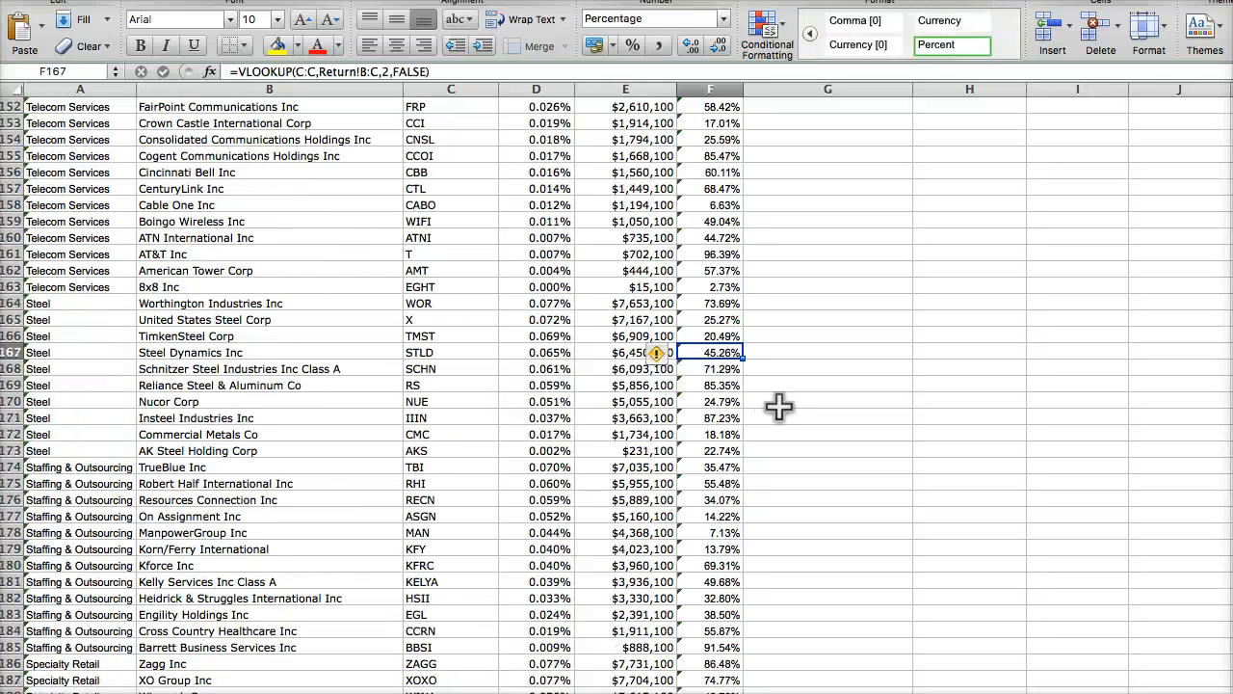
{"action": "key", "text": "Page_Up"}
{"action": "key", "text": "Page_Up"}
{"action": "key", "text": "Page_Up"}
{"action": "key", "text": "Page_Up"}
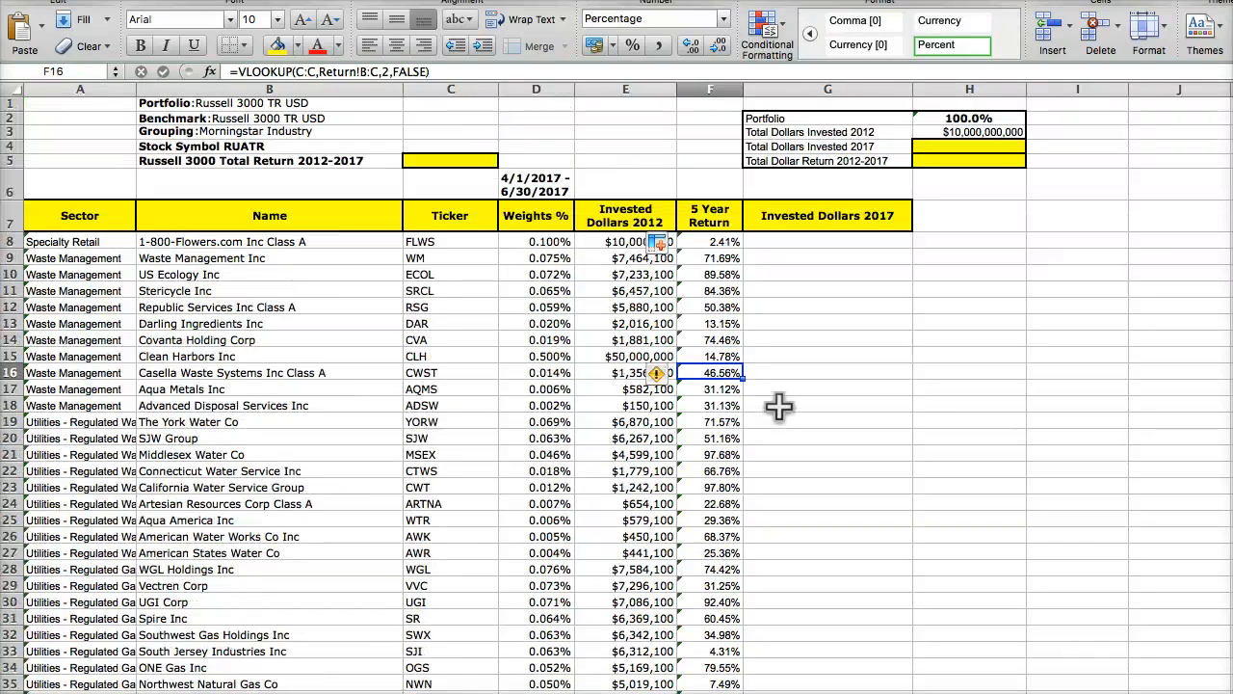
Select G8 on the Portfolio sheet, and read the Memo sheet's task 3 instructions on the 2017 invested dollars before returning.
{"action": "left_click", "coordinate": [756, 241]}
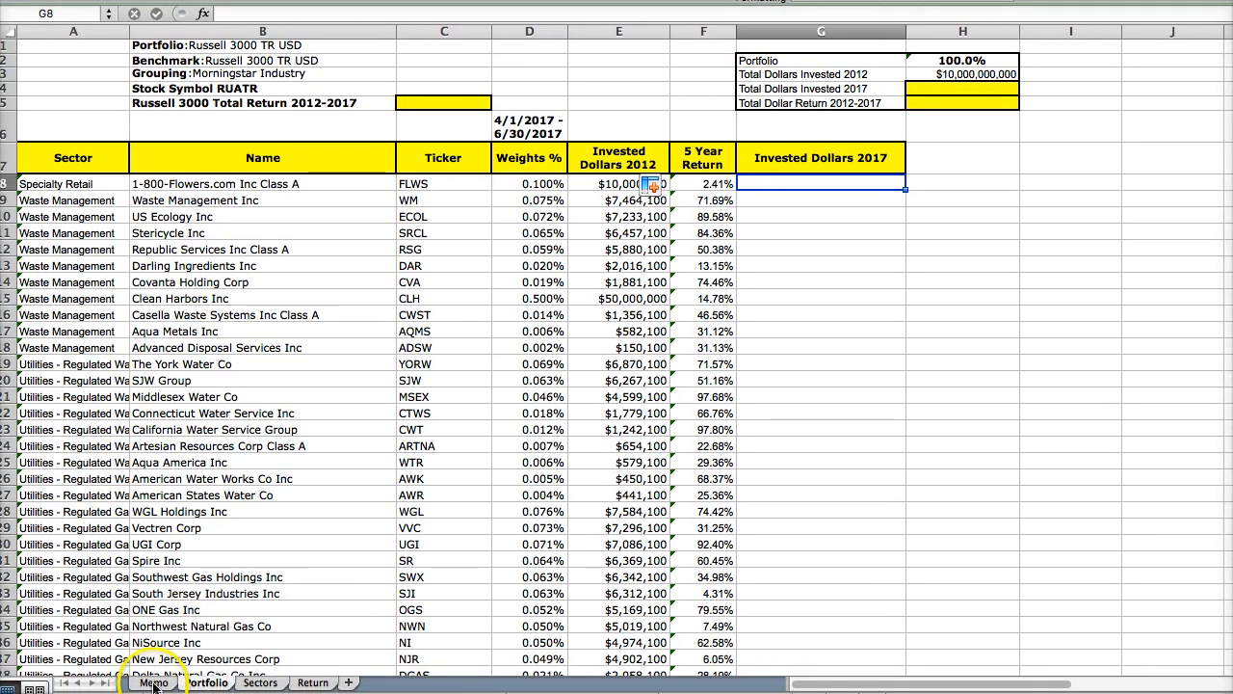
{"action": "left_click", "coordinate": [154, 682]}
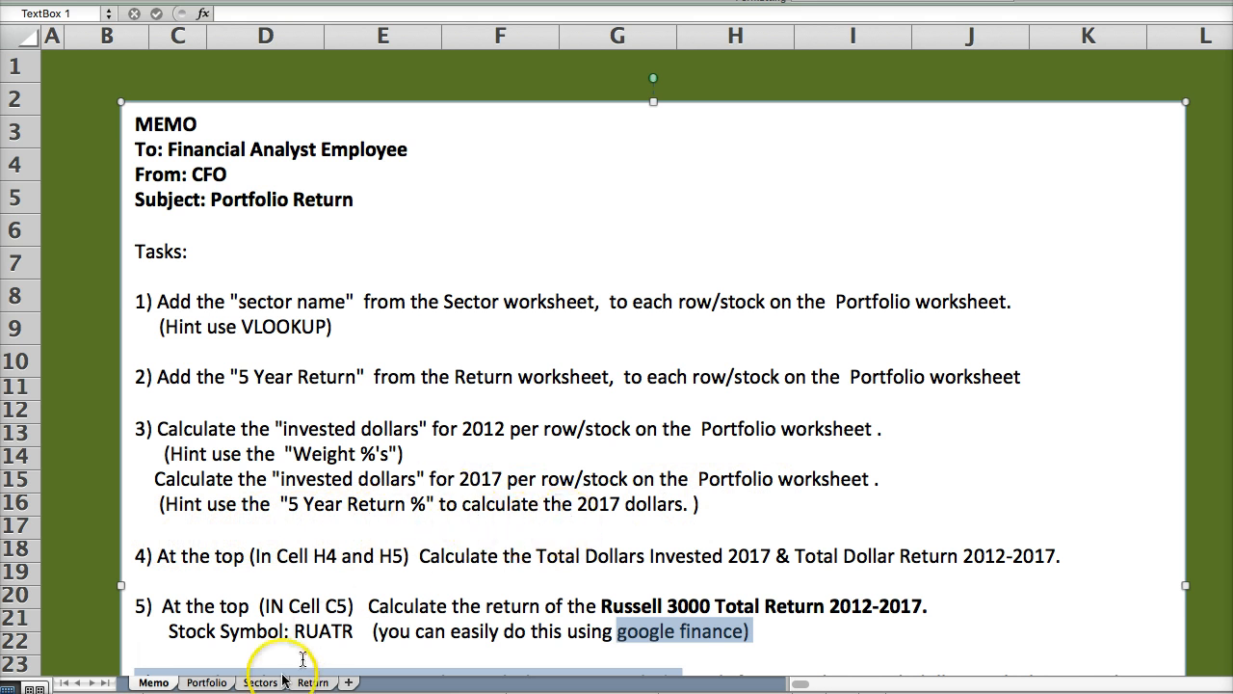
{"action": "left_click", "coordinate": [206, 682]}
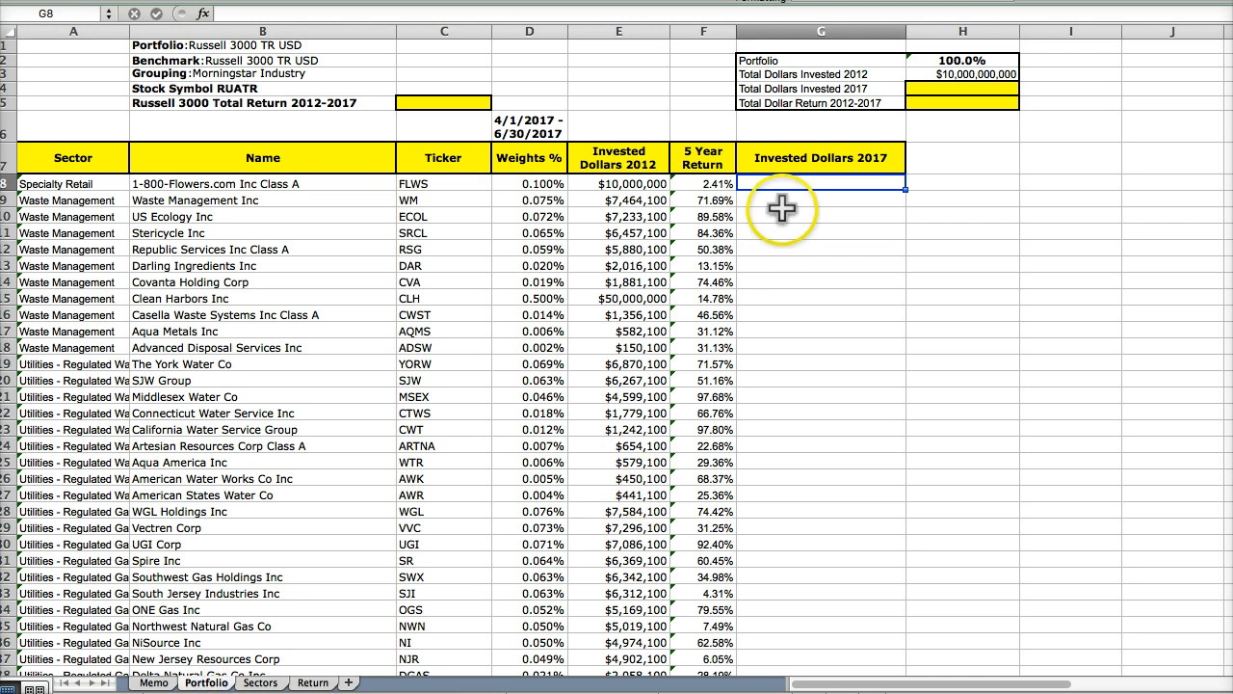
{"action": "type", "text": "+"}
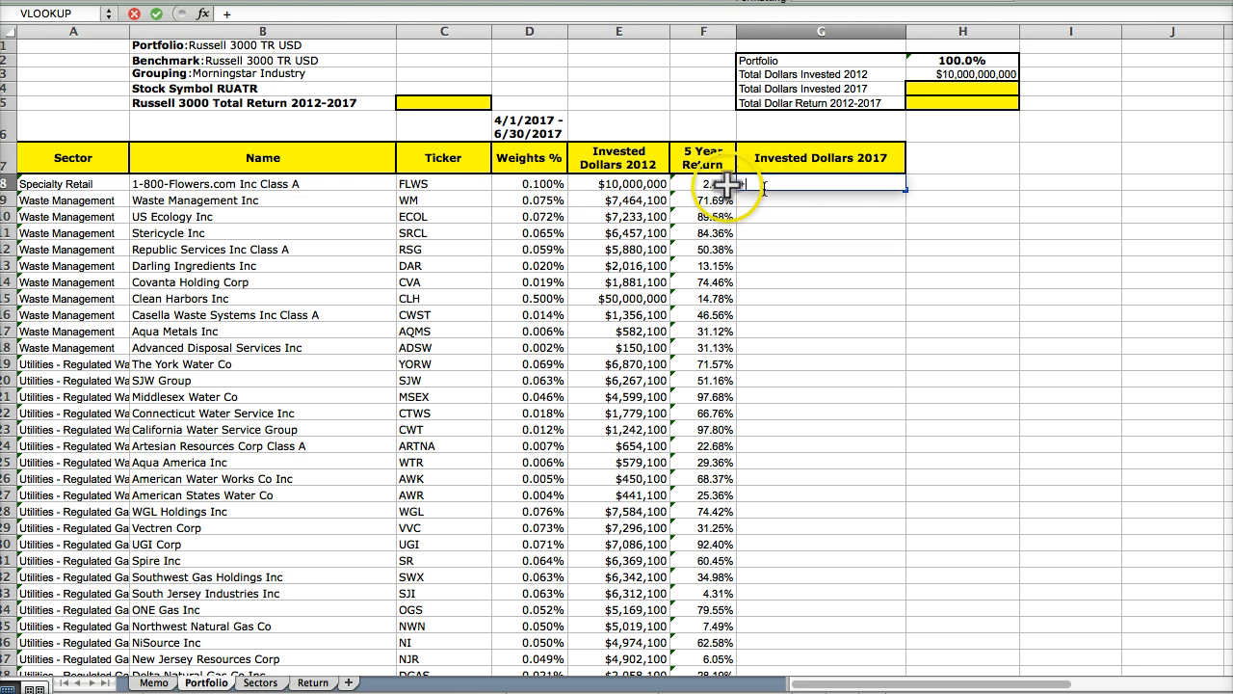
{"action": "left_click", "coordinate": [607, 183]}
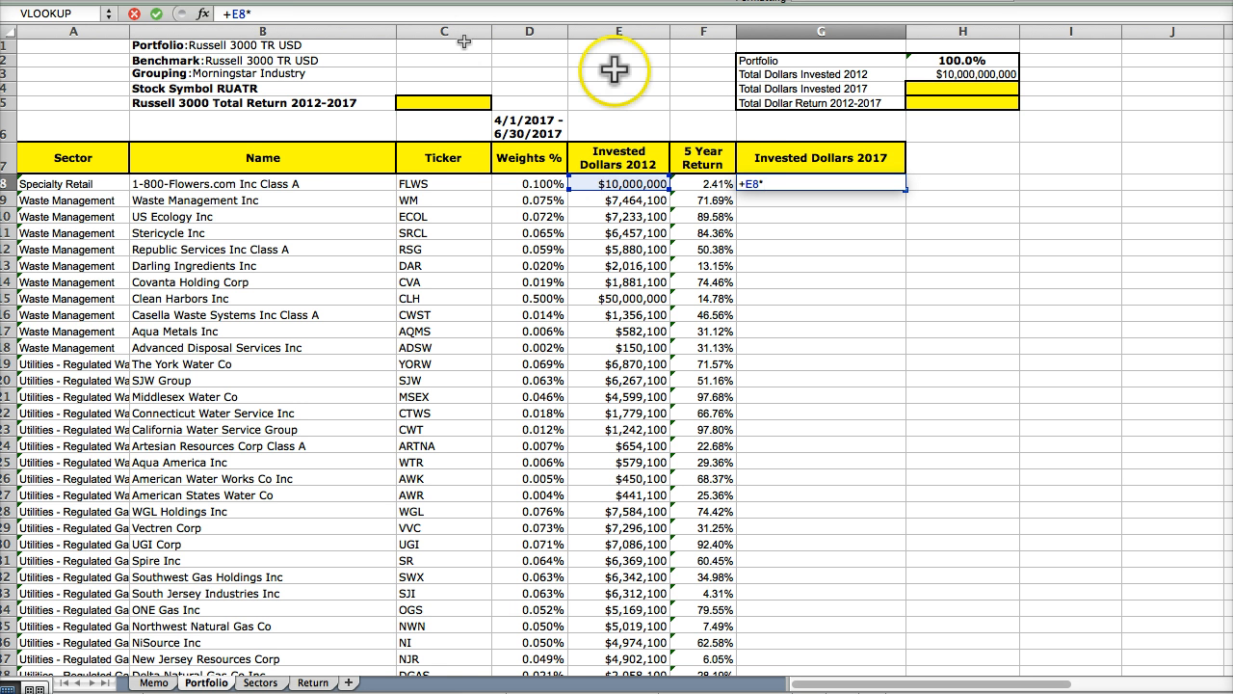
{"action": "left_click", "coordinate": [720, 1]}
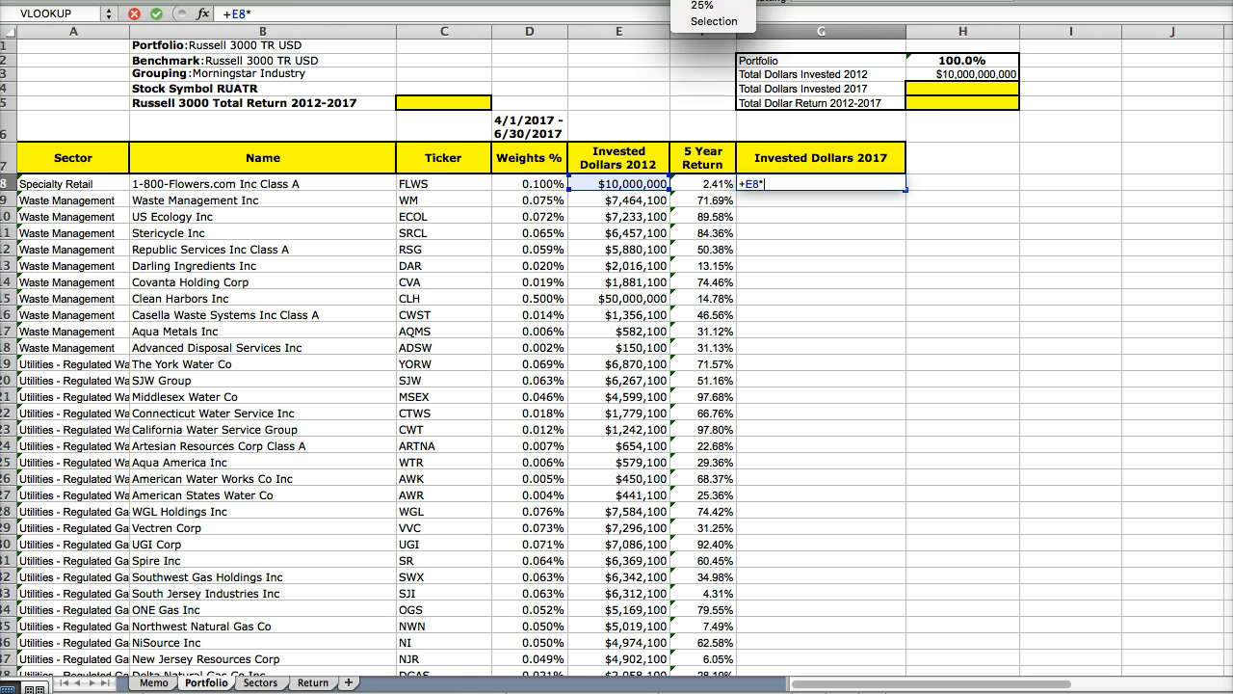
{"action": "key", "text": "Return"}
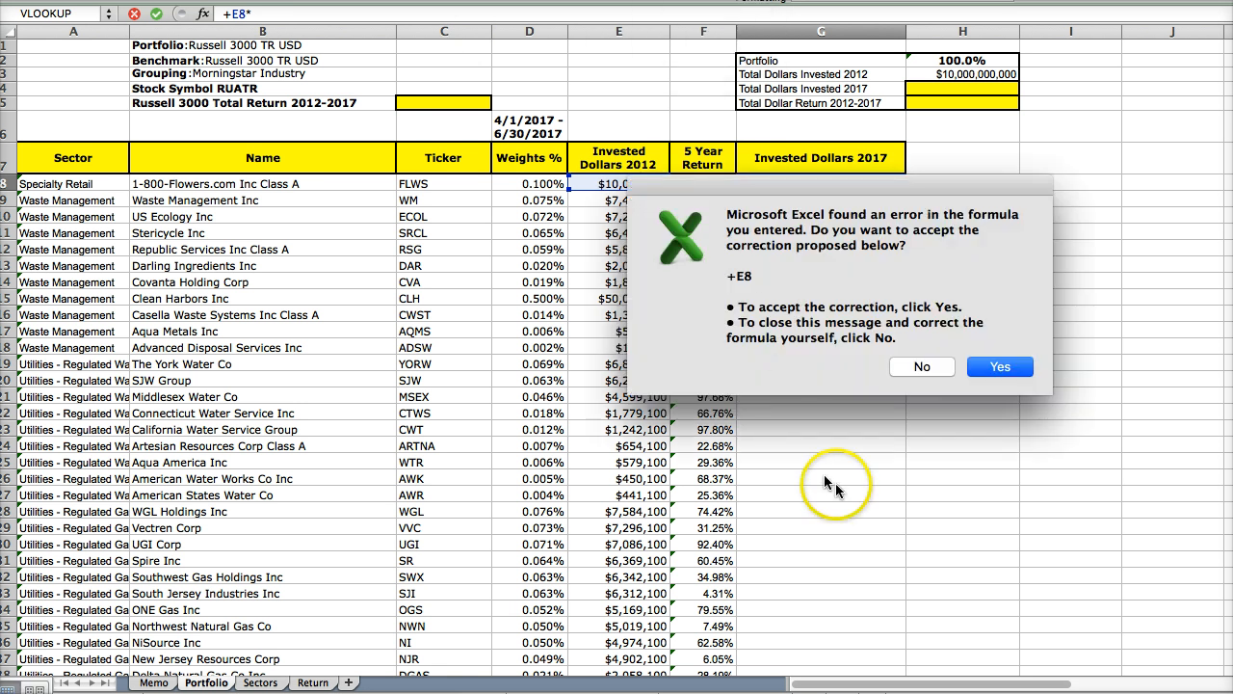
{"action": "key", "text": "Escape"}
{"action": "left_click", "coordinate": [983, 372]}
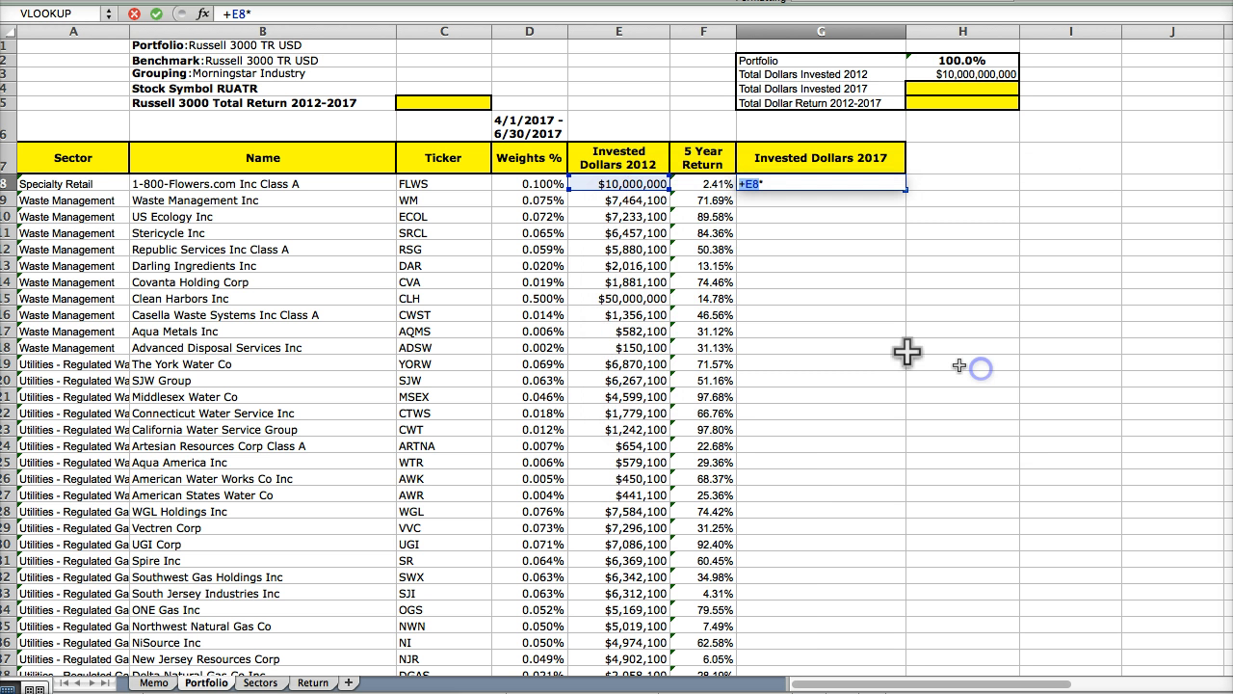
{"action": "key", "text": "Escape"}
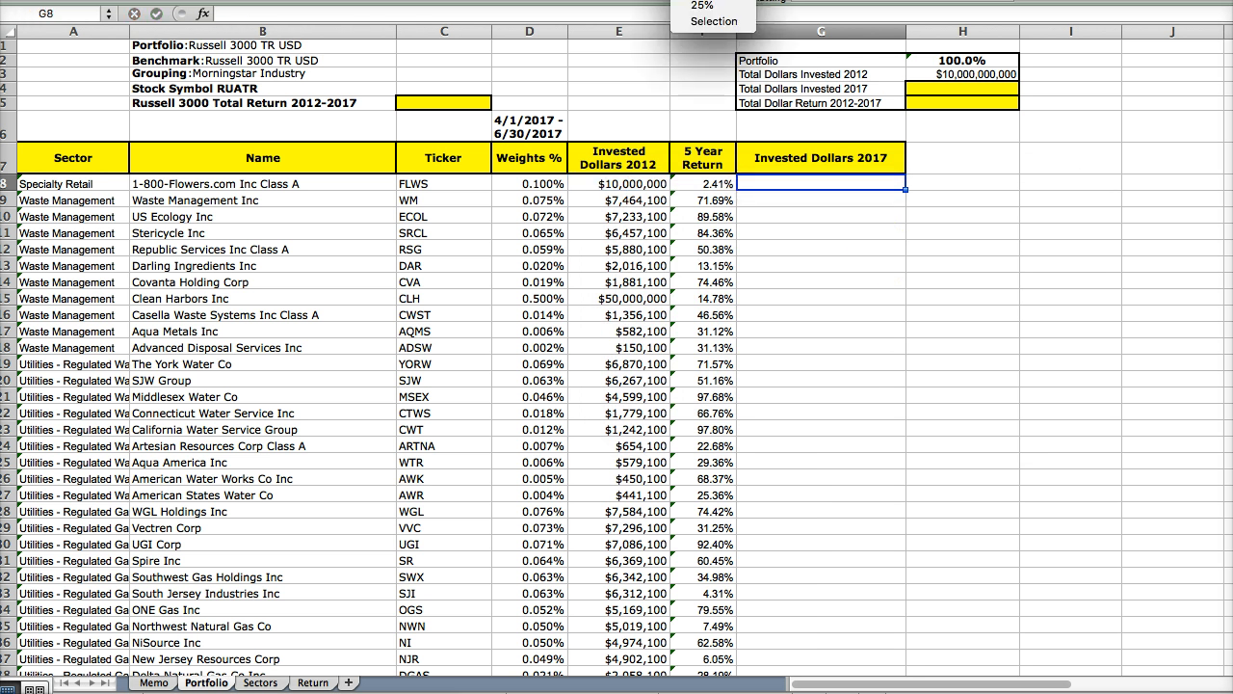
Enlarge the view around G8 and narrow the Name, Ticker and Invested Dollars 2012 columns.
{"action": "left_click", "coordinate": [714, 20]}
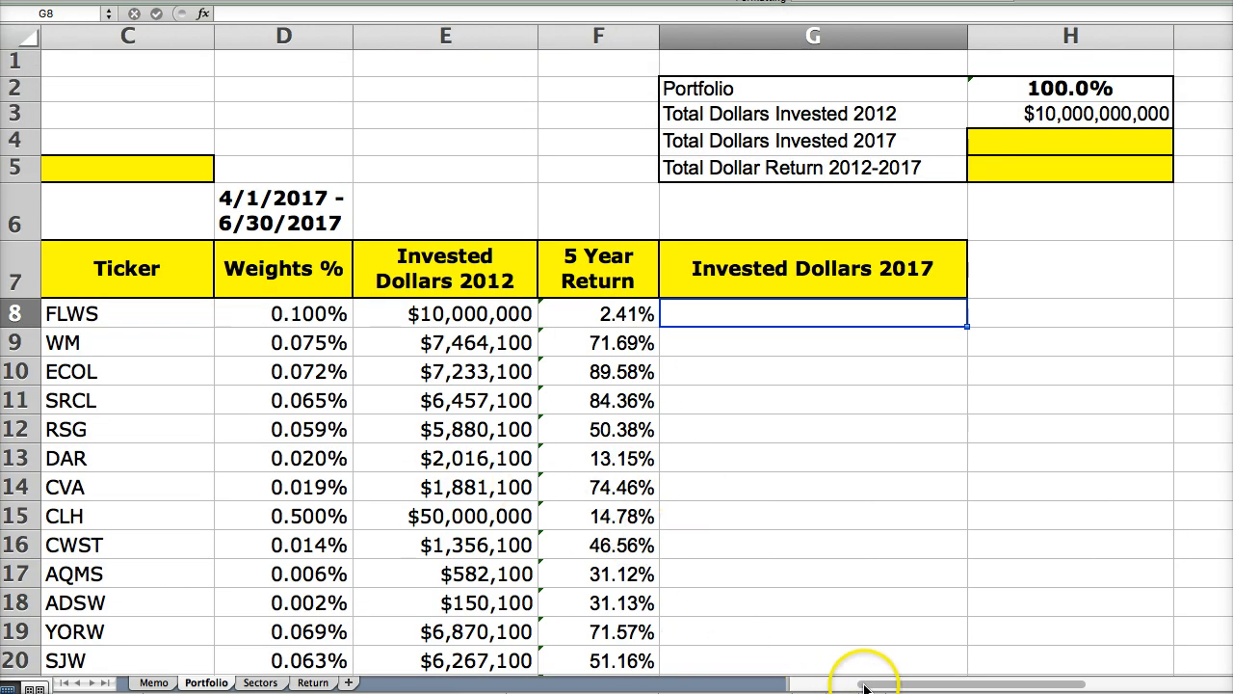
{"action": "left_click_drag", "start_coordinate": [864, 688], "coordinate": [852, 684]}
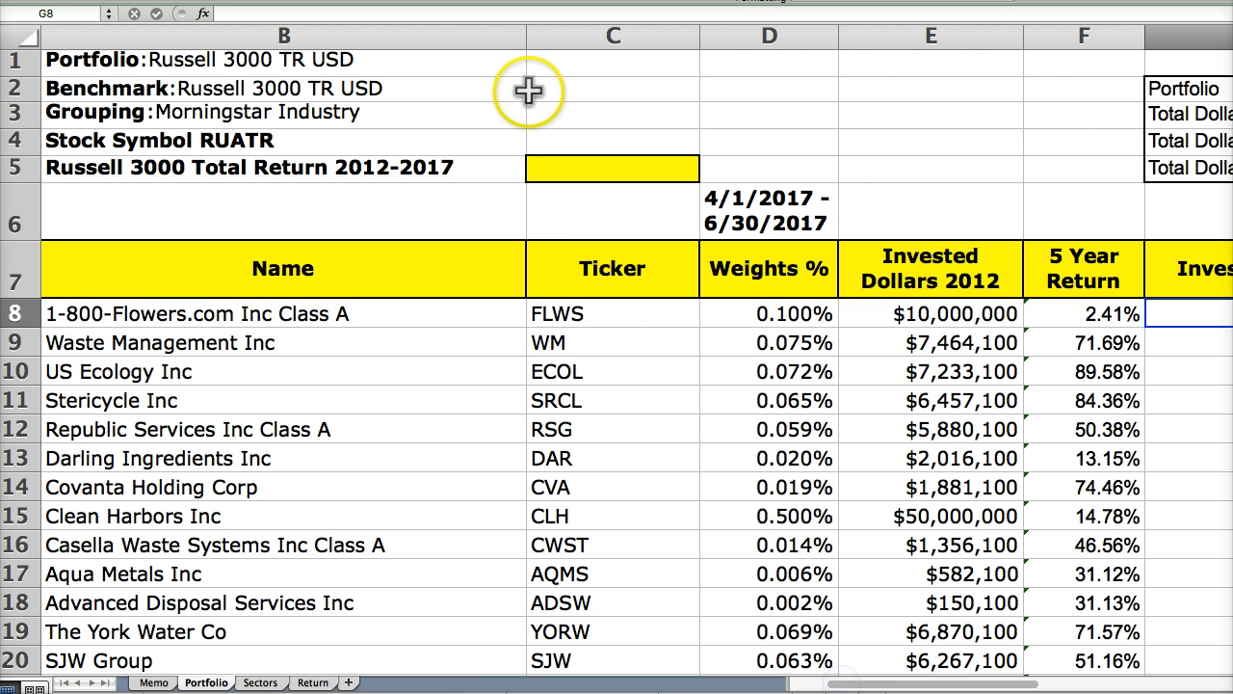
{"action": "left_click_drag", "start_coordinate": [525, 38], "coordinate": [420, 39]}
{"action": "left_click_drag", "start_coordinate": [593, 38], "coordinate": [633, 55]}
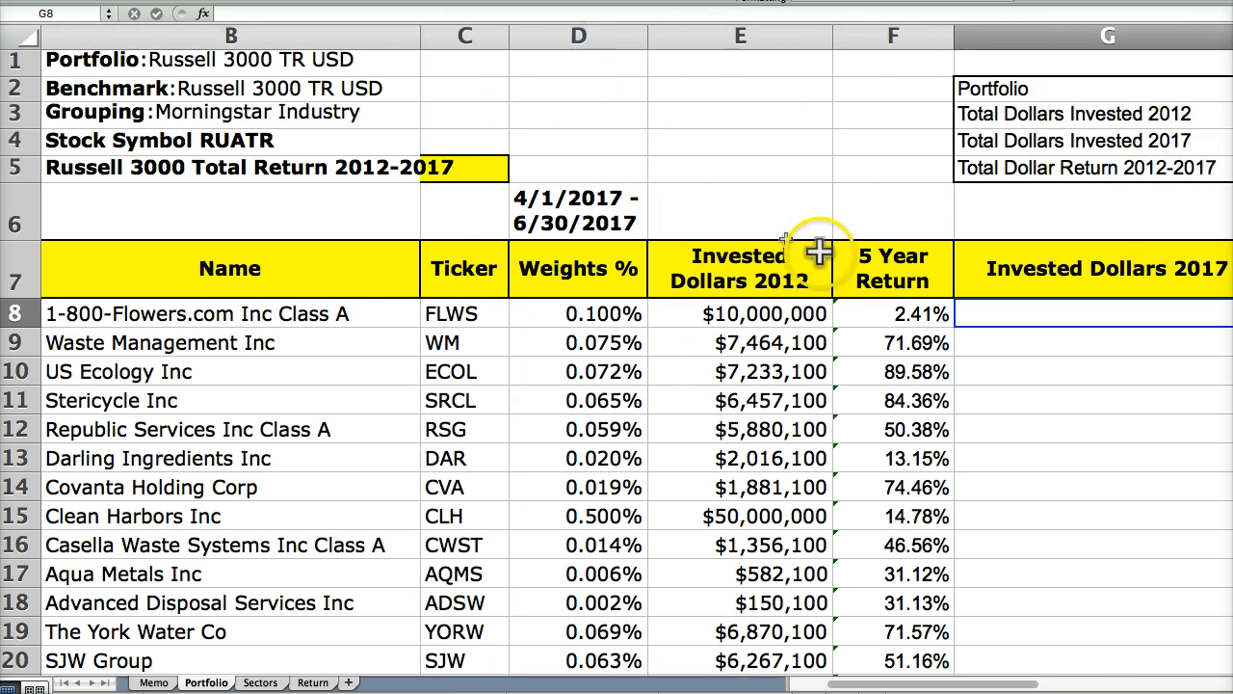
{"action": "left_click_drag", "start_coordinate": [827, 34], "coordinate": [799, 34]}
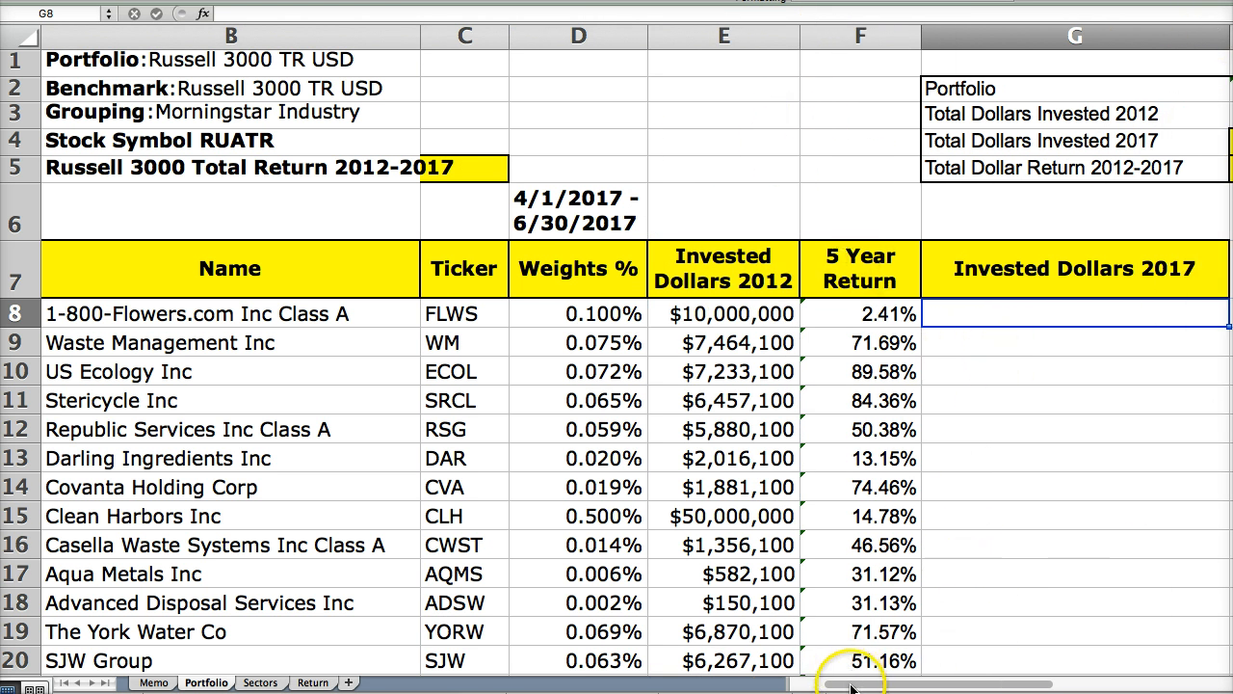
Calculate the first stock's 2017 invested dollars in G8 with the formula +E8*(1+F8).
{"action": "left_click", "coordinate": [963, 395]}
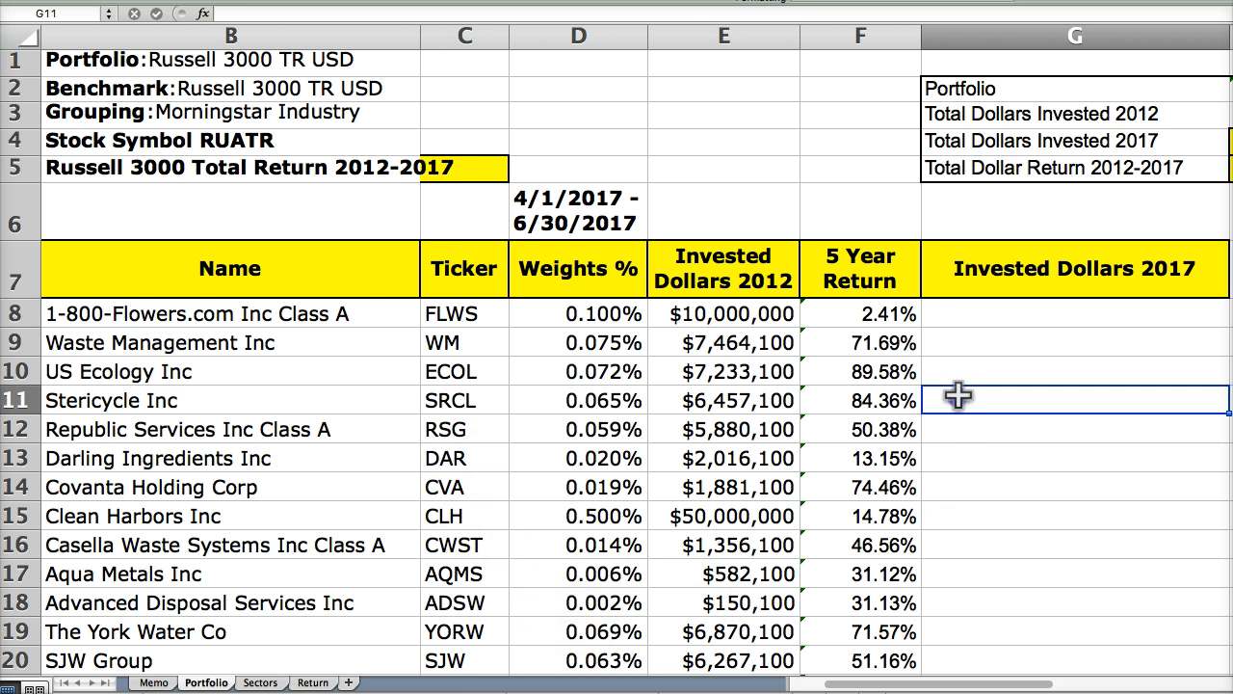
{"action": "key", "text": "Right"}
{"action": "left_click", "coordinate": [628, 316]}
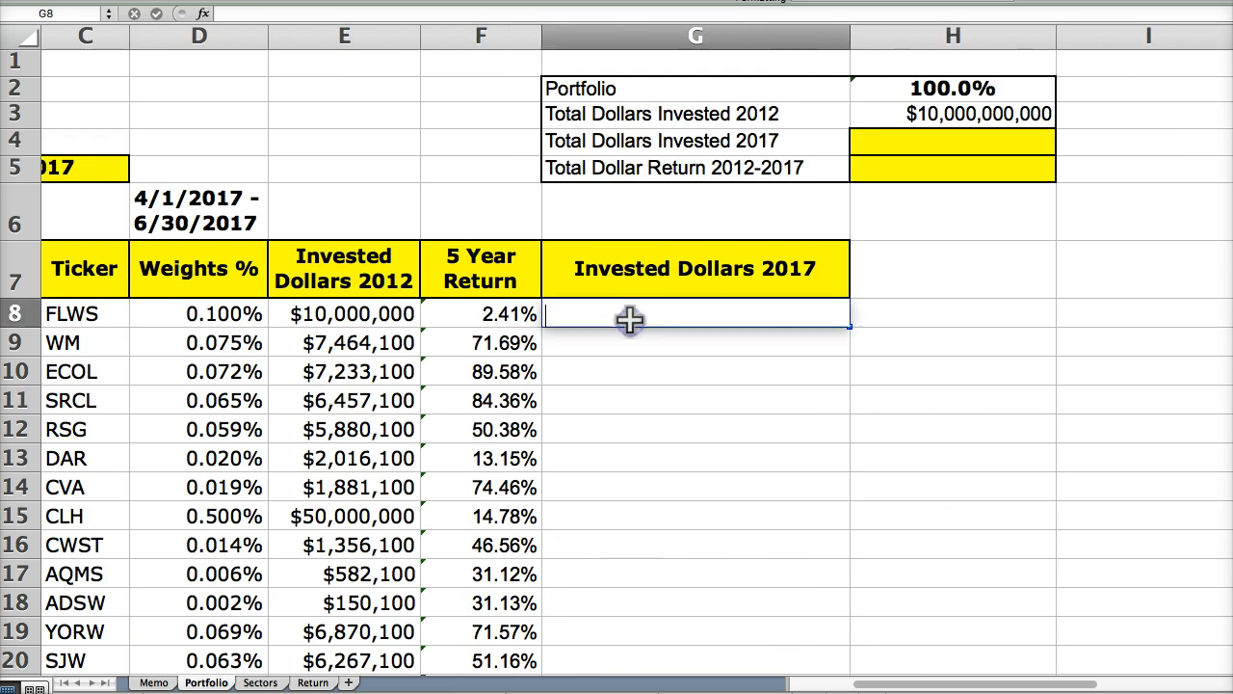
{"action": "type", "text": "+"}
{"action": "left_click", "coordinate": [355, 313]}
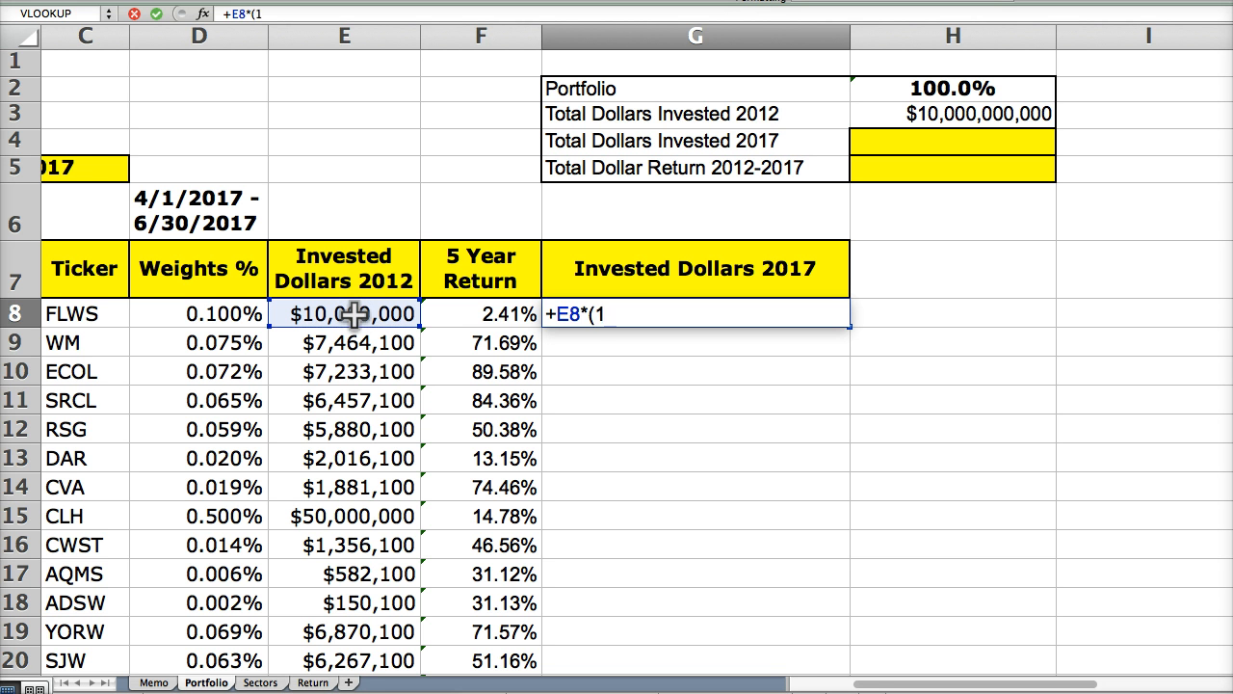
{"action": "left_click", "coordinate": [441, 316]}
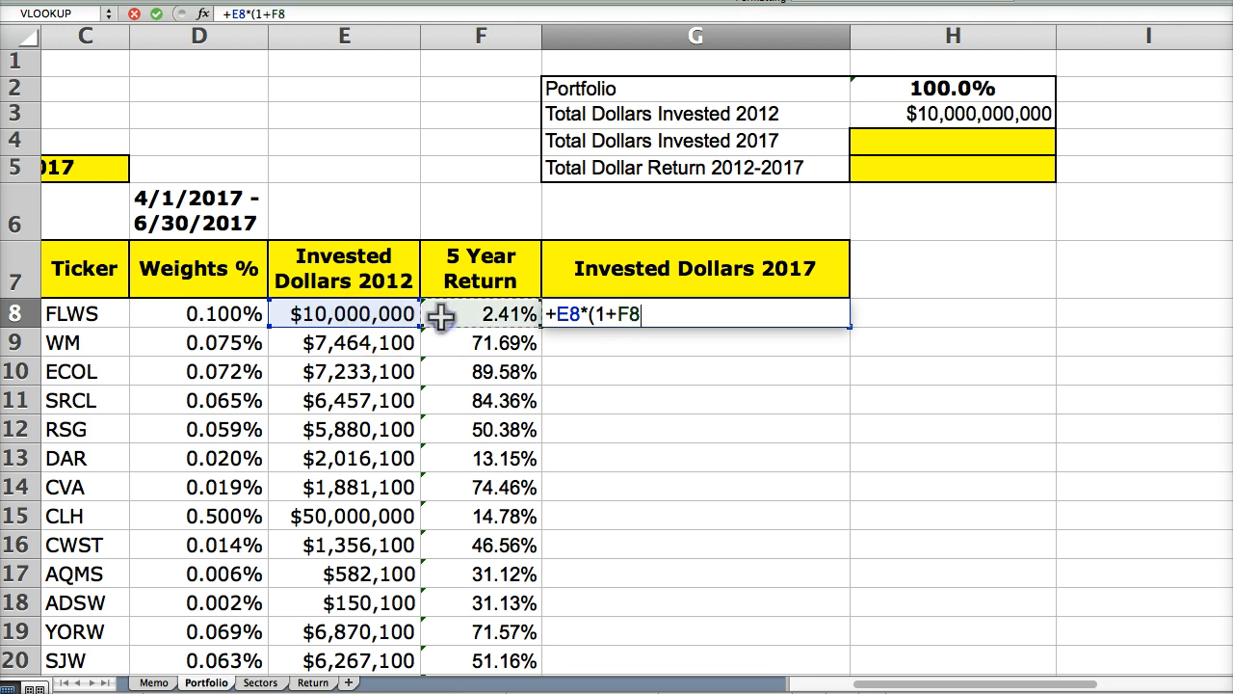
{"action": "key", "text": "Return"}
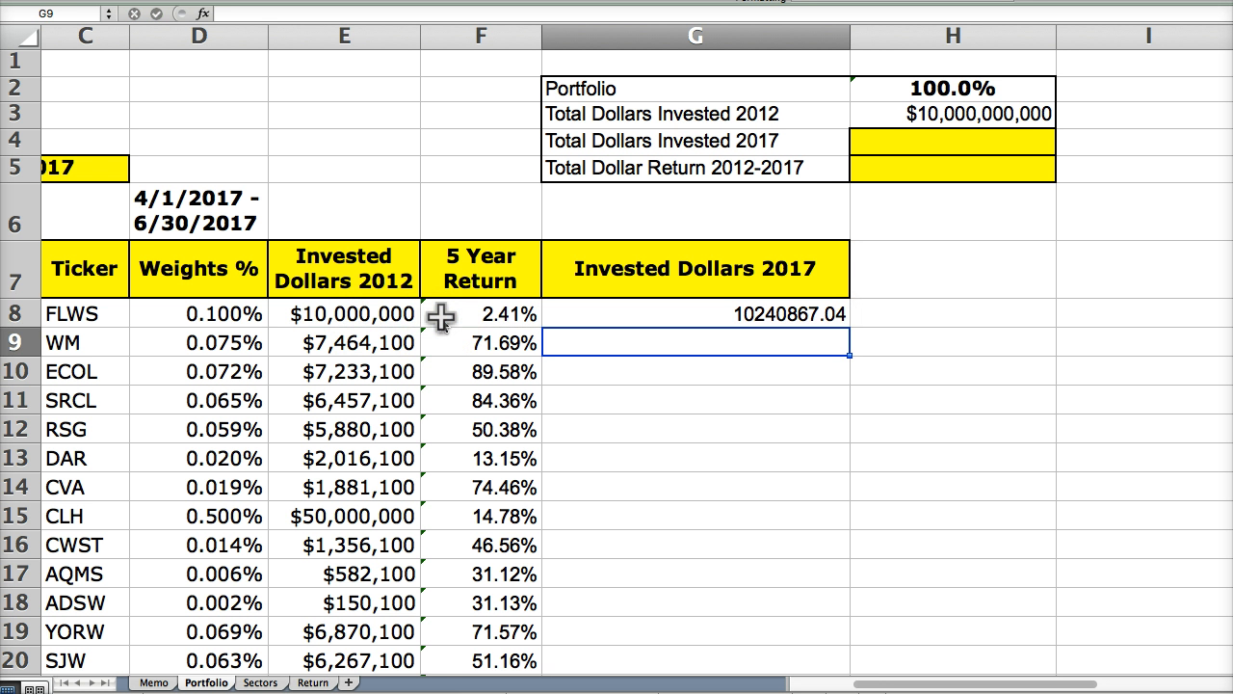
{"action": "left_click", "coordinate": [626, 319]}
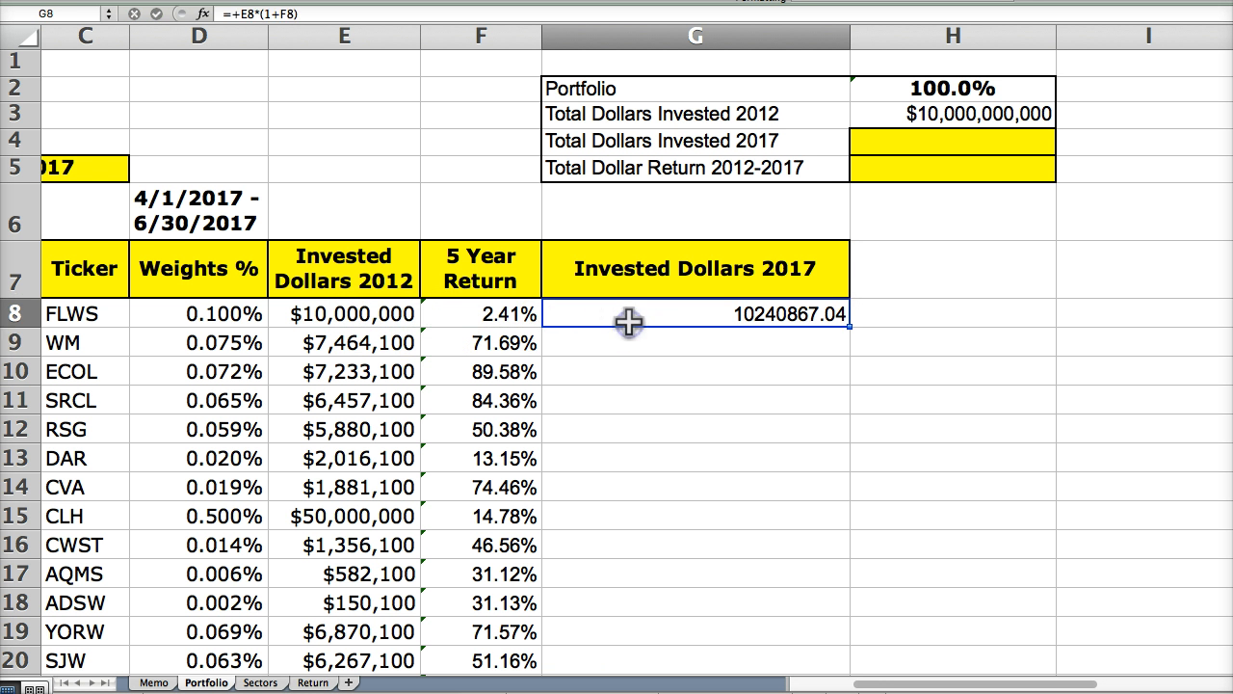
Copy E8's currency format onto G8 and fill G8's formula down the Invested Dollars 2017 column.
{"action": "left_click", "coordinate": [321, 315]}
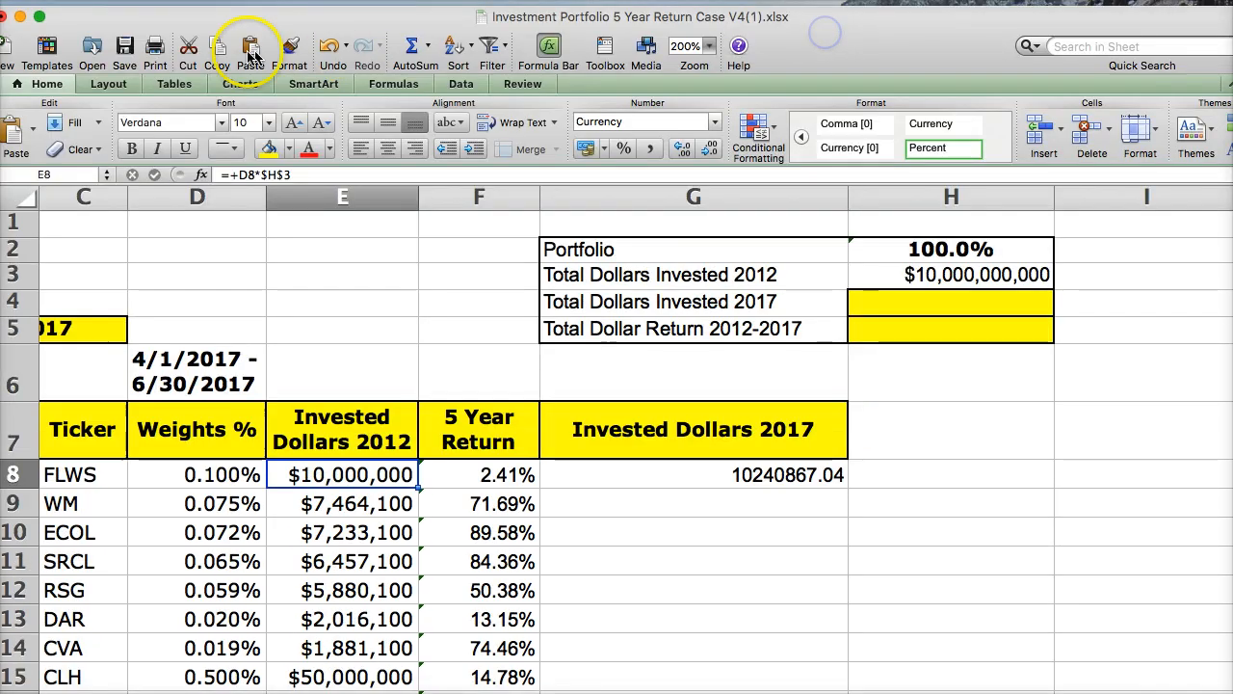
{"action": "left_click", "coordinate": [289, 45]}
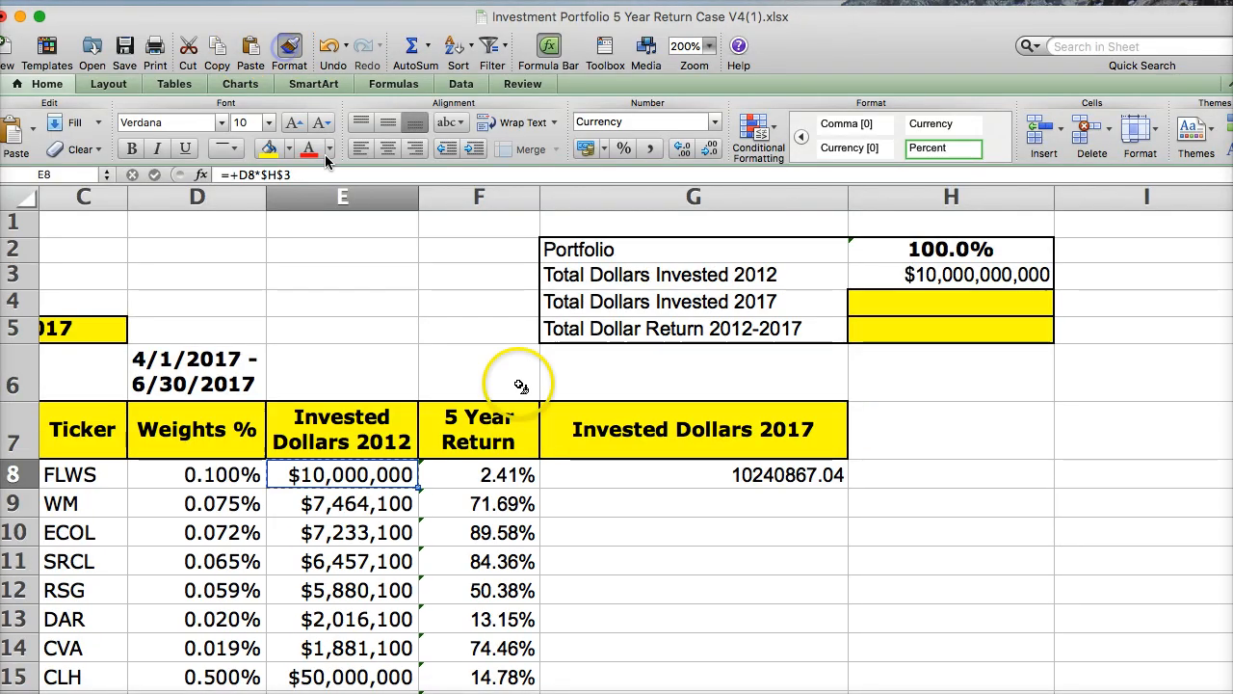
{"action": "left_click", "coordinate": [708, 472]}
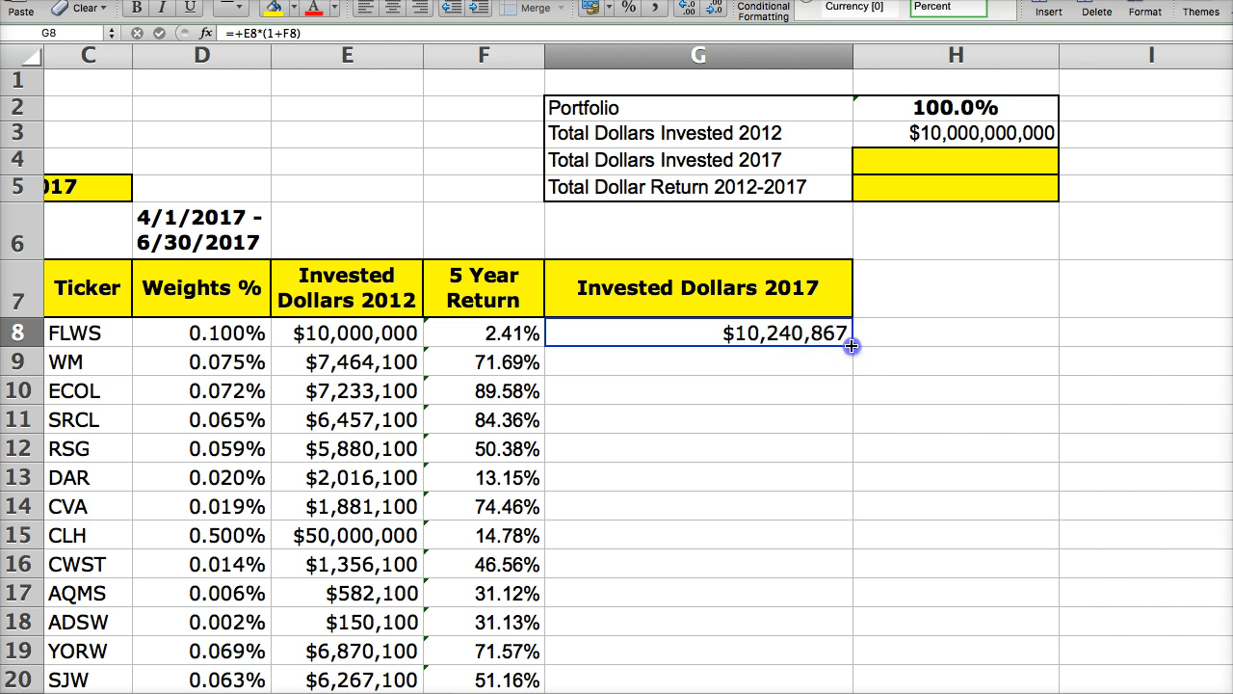
{"action": "double_click", "coordinate": [851, 345]}
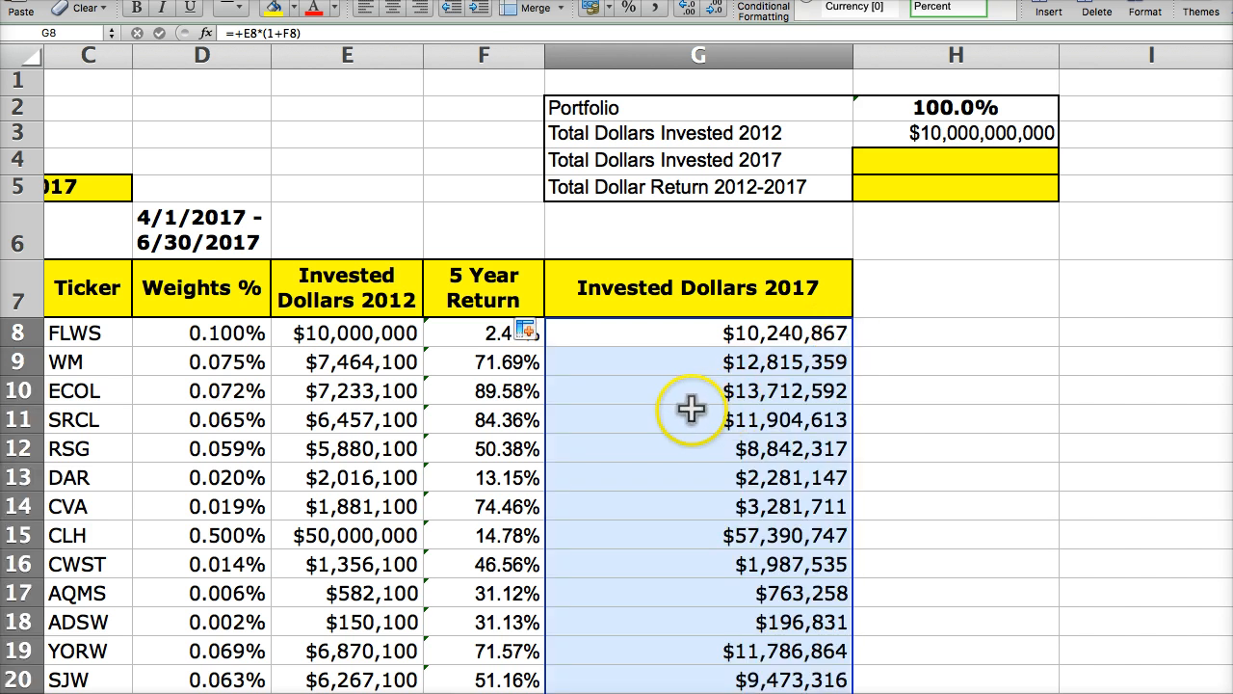
Review the remaining tasks on the Memo sheet, starting with the totals required in H4 and H5.
{"action": "scroll", "coordinate": [665, 409], "scroll_direction": "down", "scroll_amount": 2}
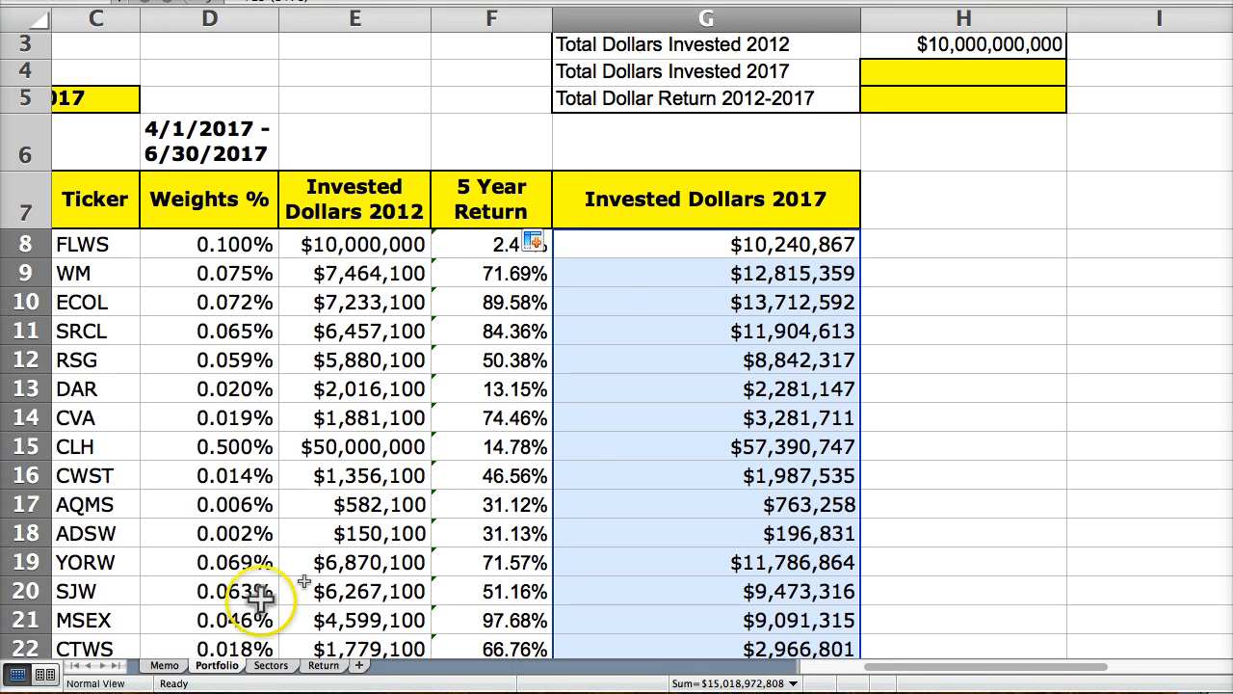
{"action": "left_click", "coordinate": [159, 690]}
{"action": "scroll", "coordinate": [325, 482], "scroll_direction": "down", "scroll_amount": 2}
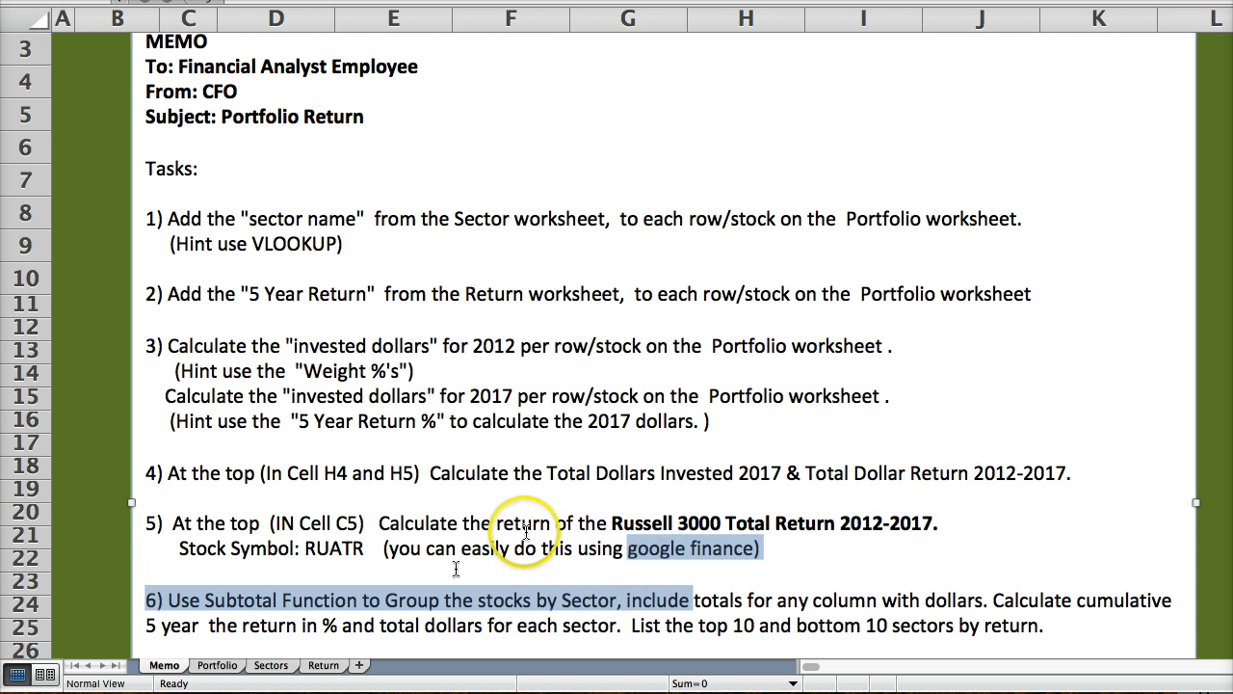
Calculate Total Dollars Invested 2017 in H4 of the Portfolio sheet with the formula +sum(G8:G2555).
{"action": "left_click", "coordinate": [215, 664]}
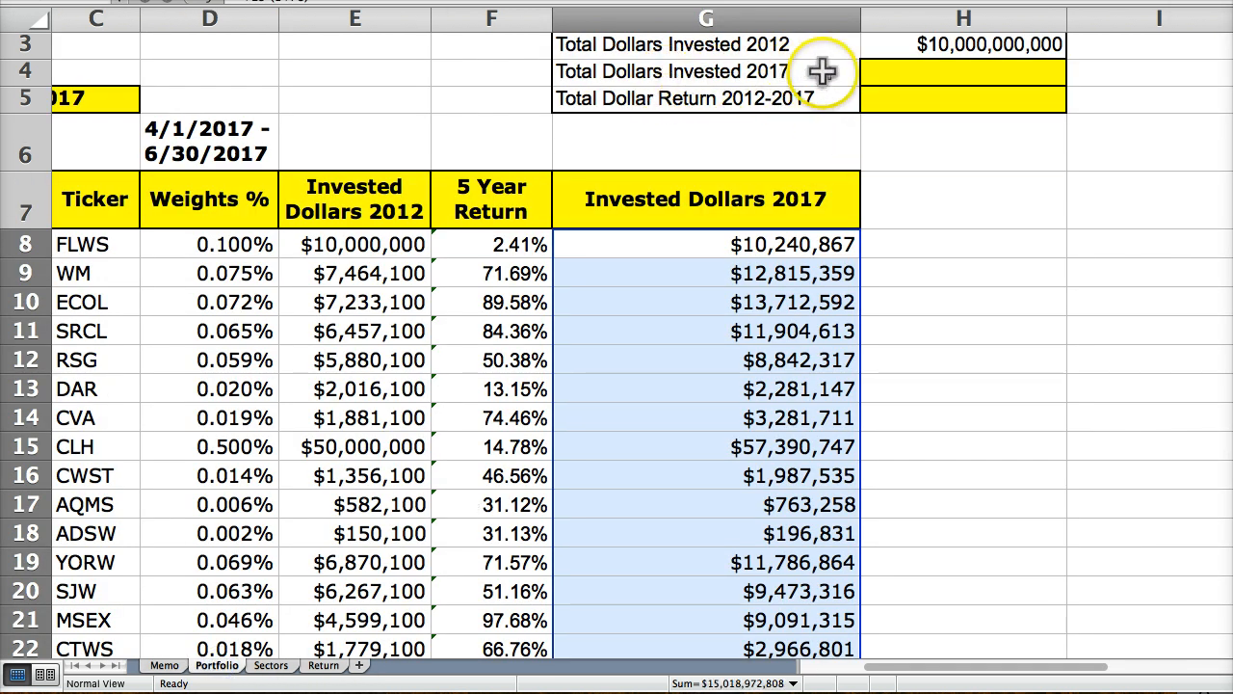
{"action": "left_click", "coordinate": [906, 43]}
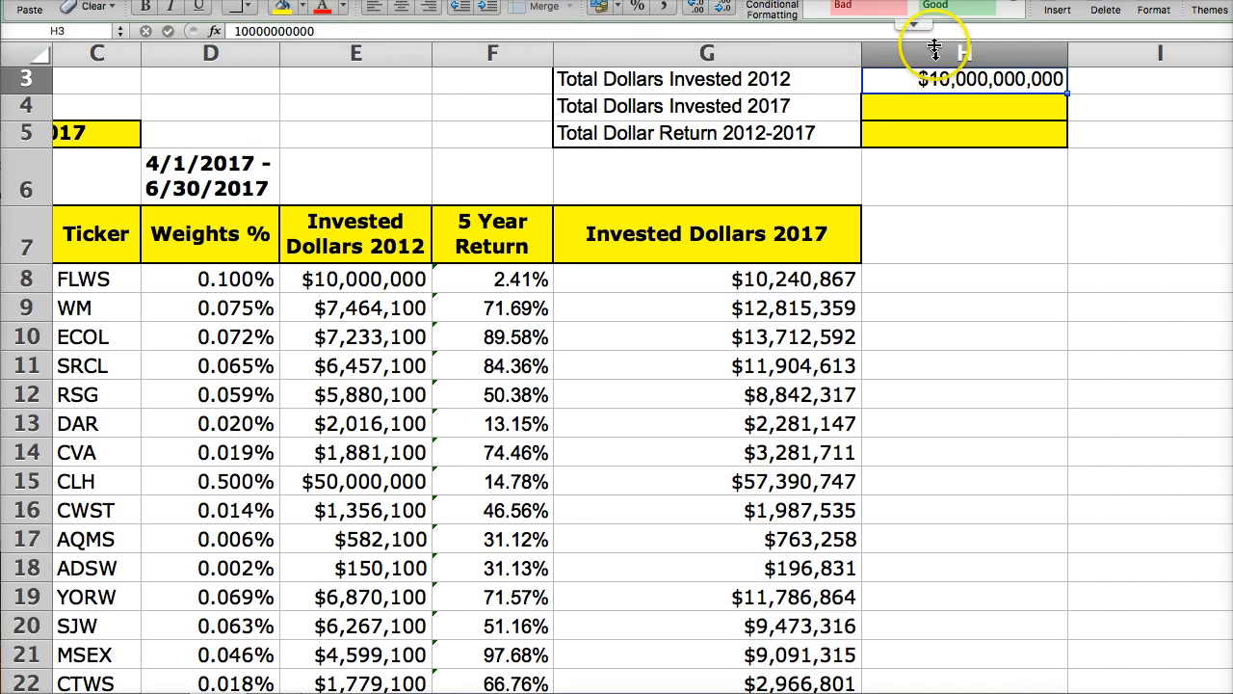
{"action": "left_click", "coordinate": [711, 106]}
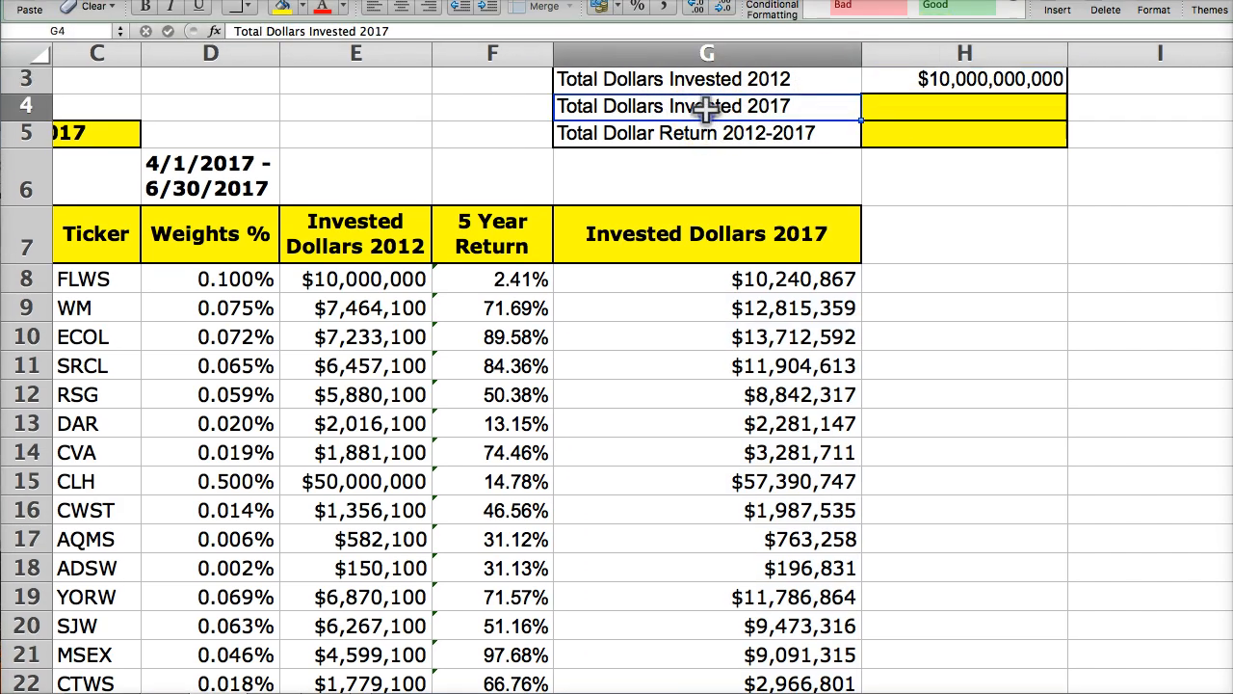
{"action": "left_click", "coordinate": [905, 107]}
{"action": "type", "text": "+"}
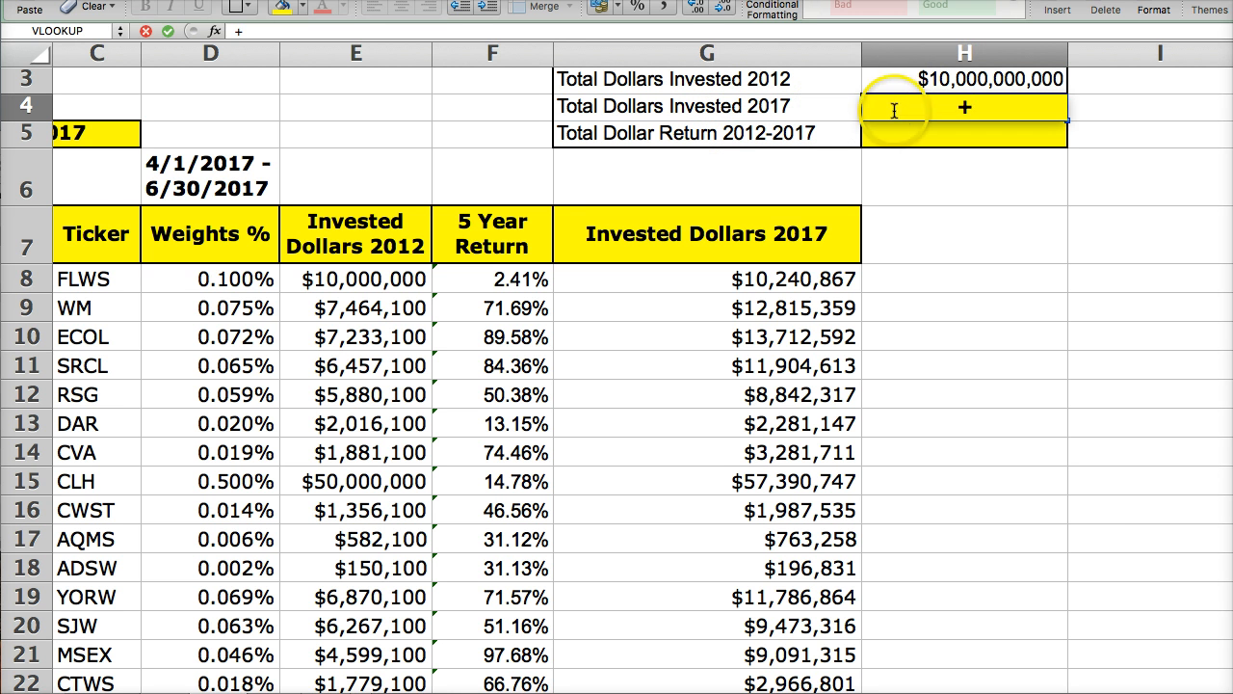
{"action": "left_click", "coordinate": [898, 138]}
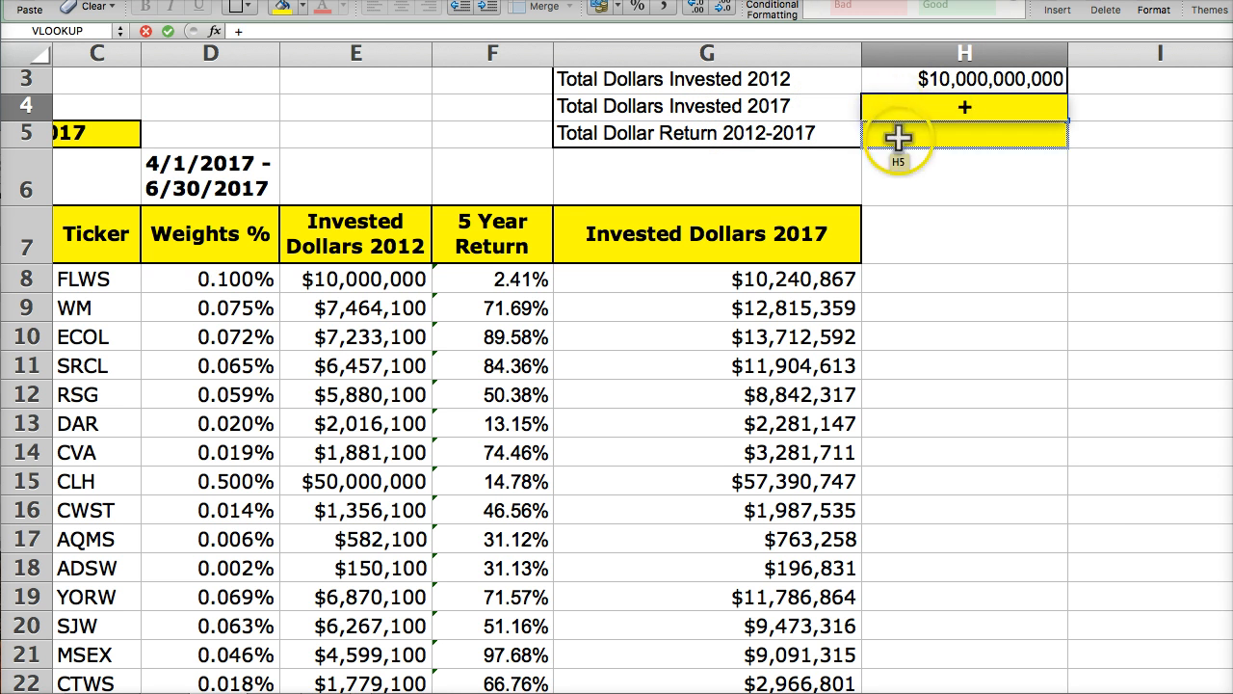
{"action": "type", "text": "sum"}
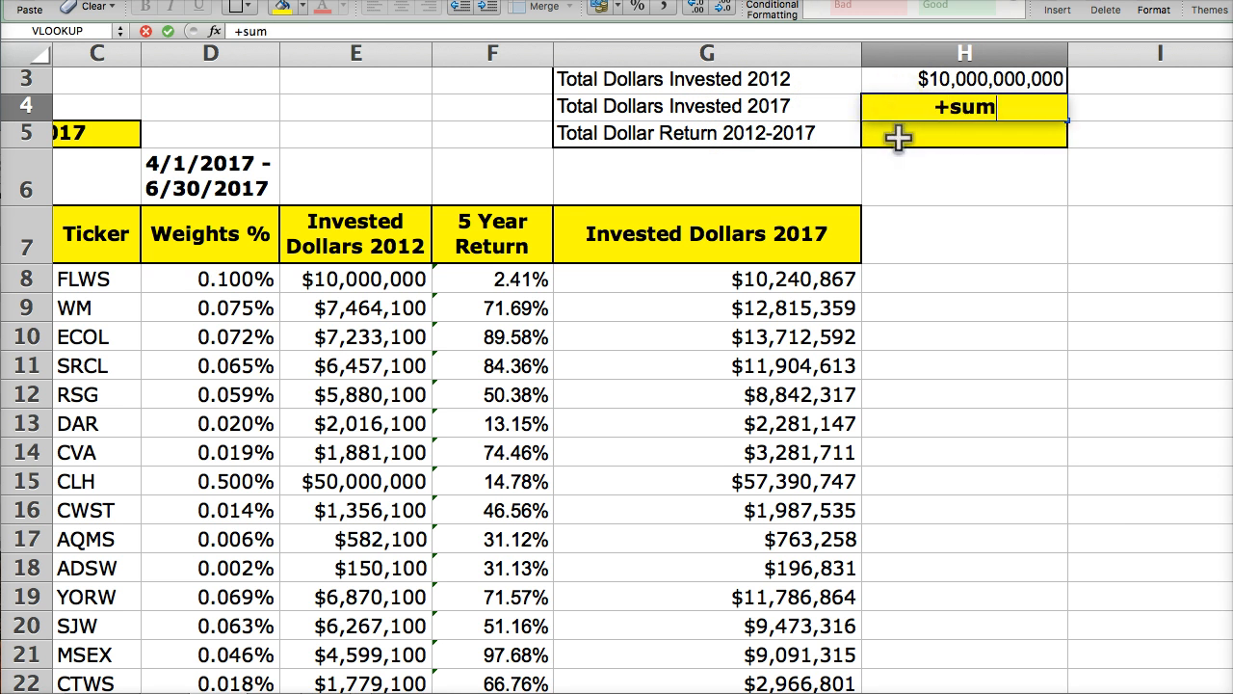
{"action": "type", "text": "("}
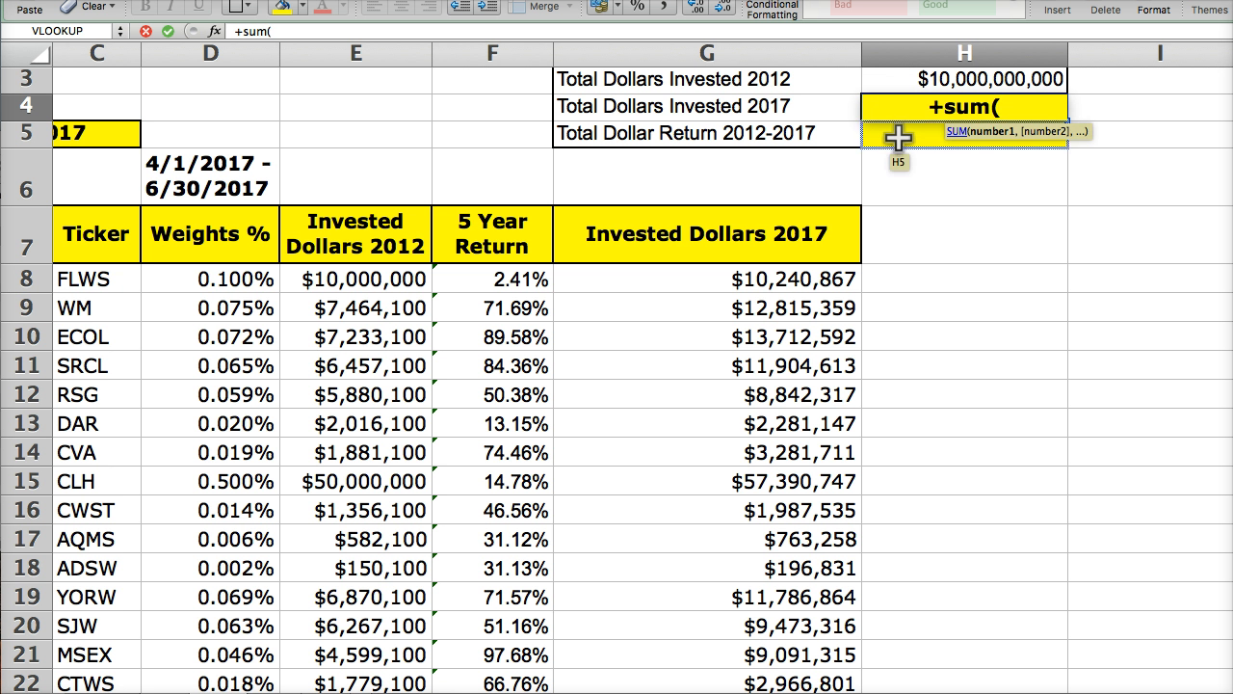
{"action": "left_click", "coordinate": [508, 310]}
{"action": "left_click", "coordinate": [566, 277]}
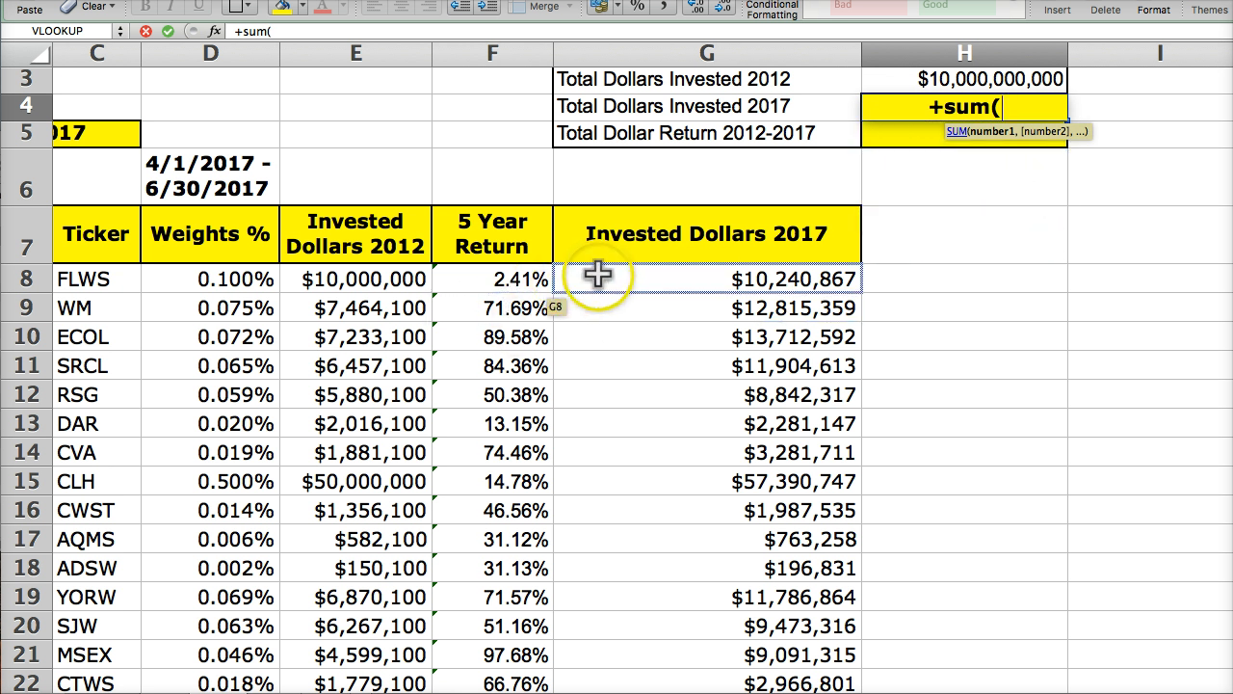
{"action": "left_click", "coordinate": [600, 277]}
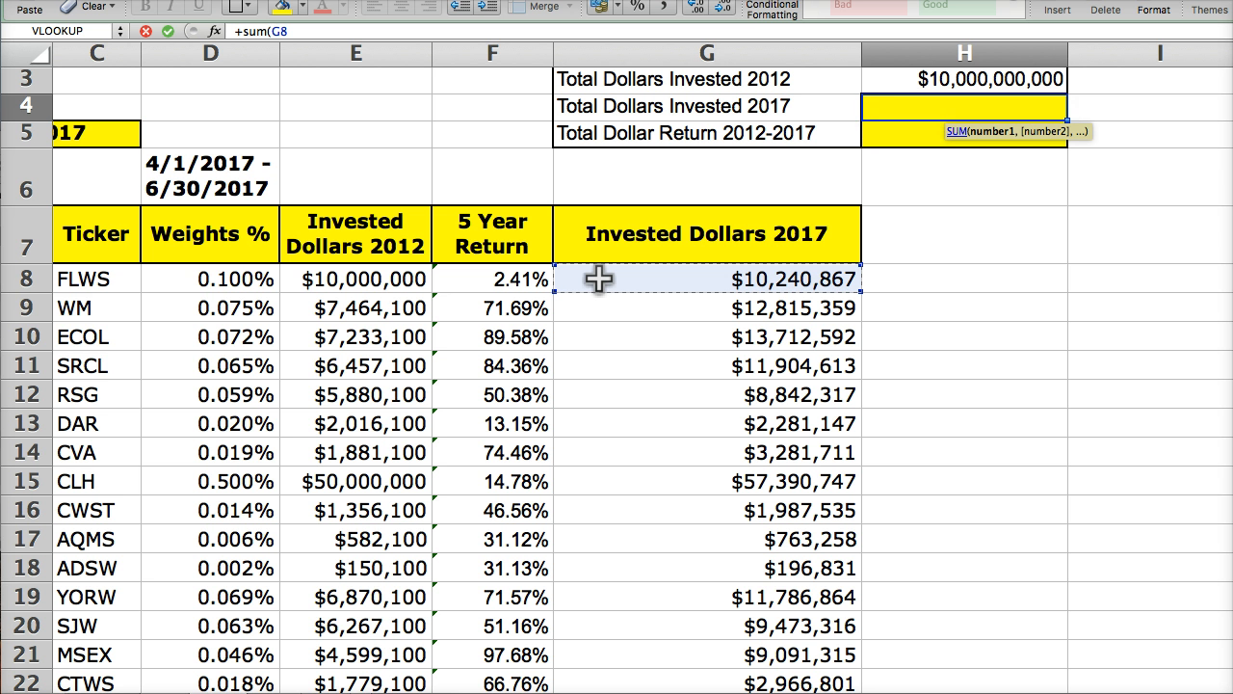
{"action": "key", "text": "ctrl+shift+Down"}
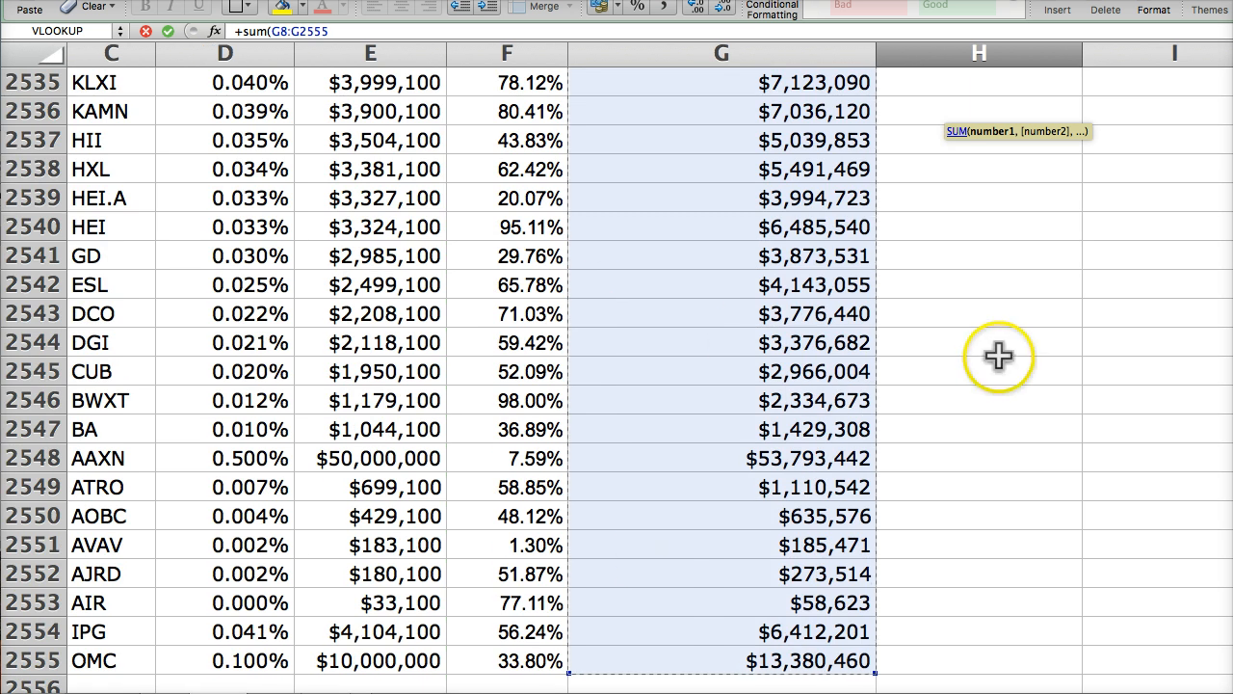
{"action": "key", "text": "ctrl+BackSpace"}
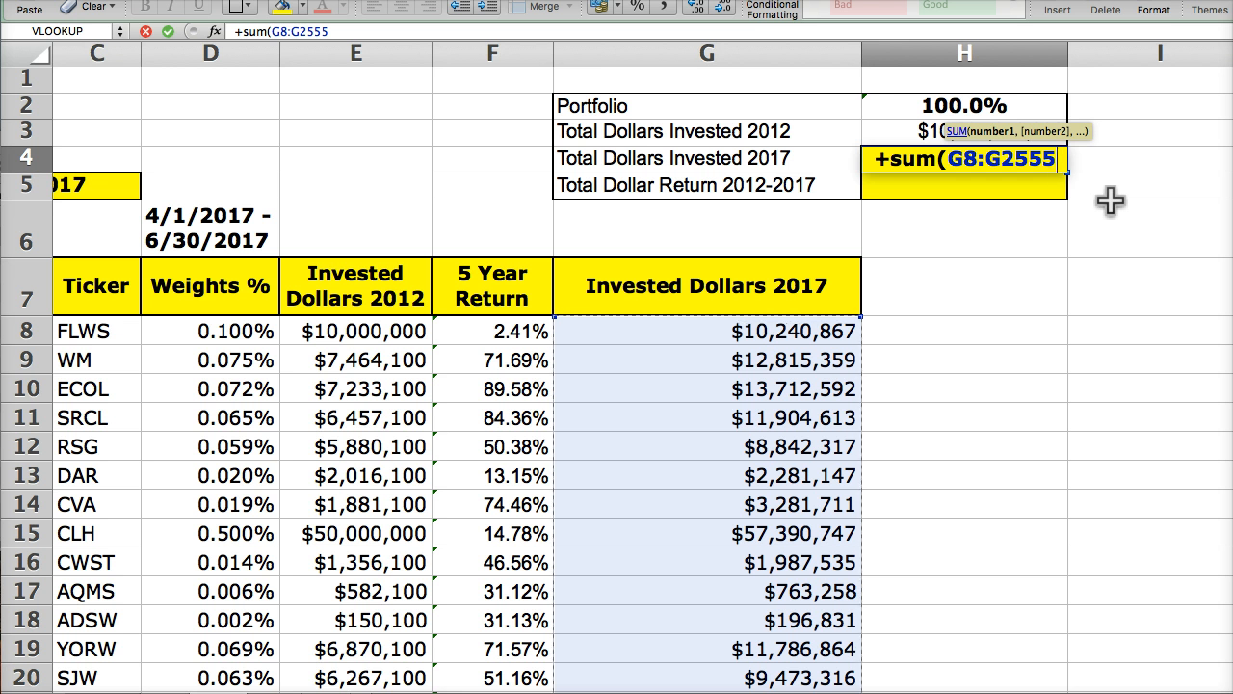
{"action": "type", "text": ")"}
{"action": "key", "text": "Return"}
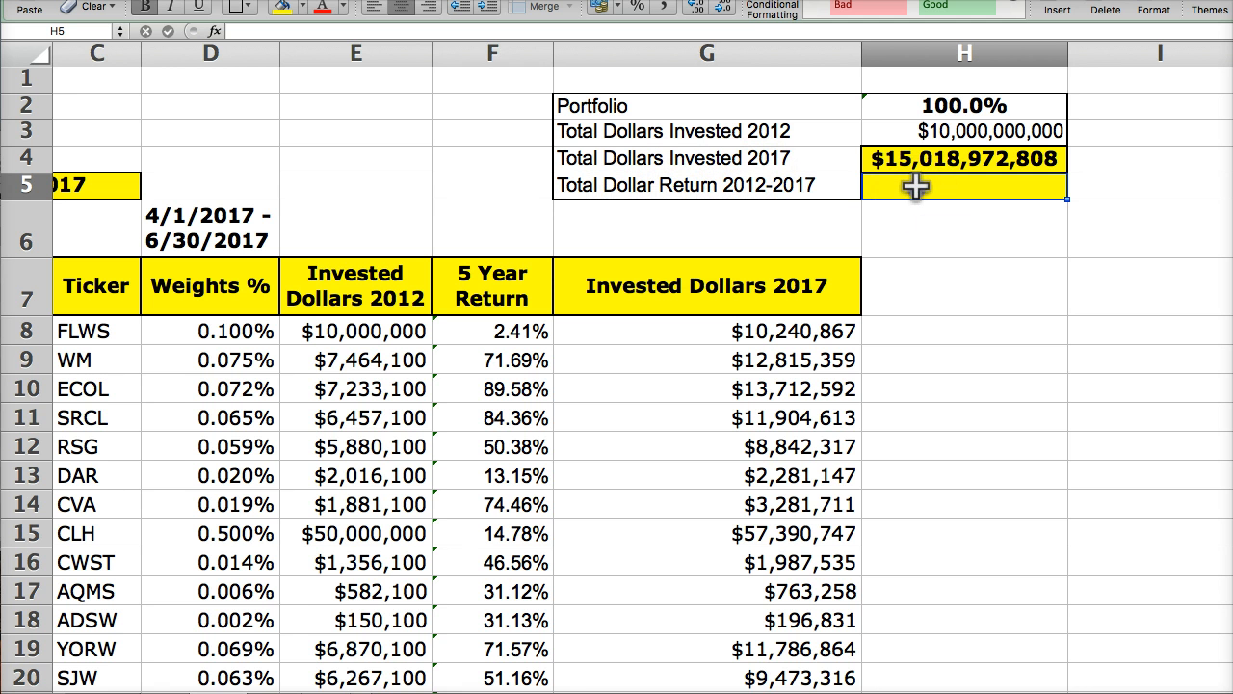
Calculate Total Dollar Return 2012-2017 in H5 with the formula +(H4-H3)/H3.
{"action": "type", "text": "+"}
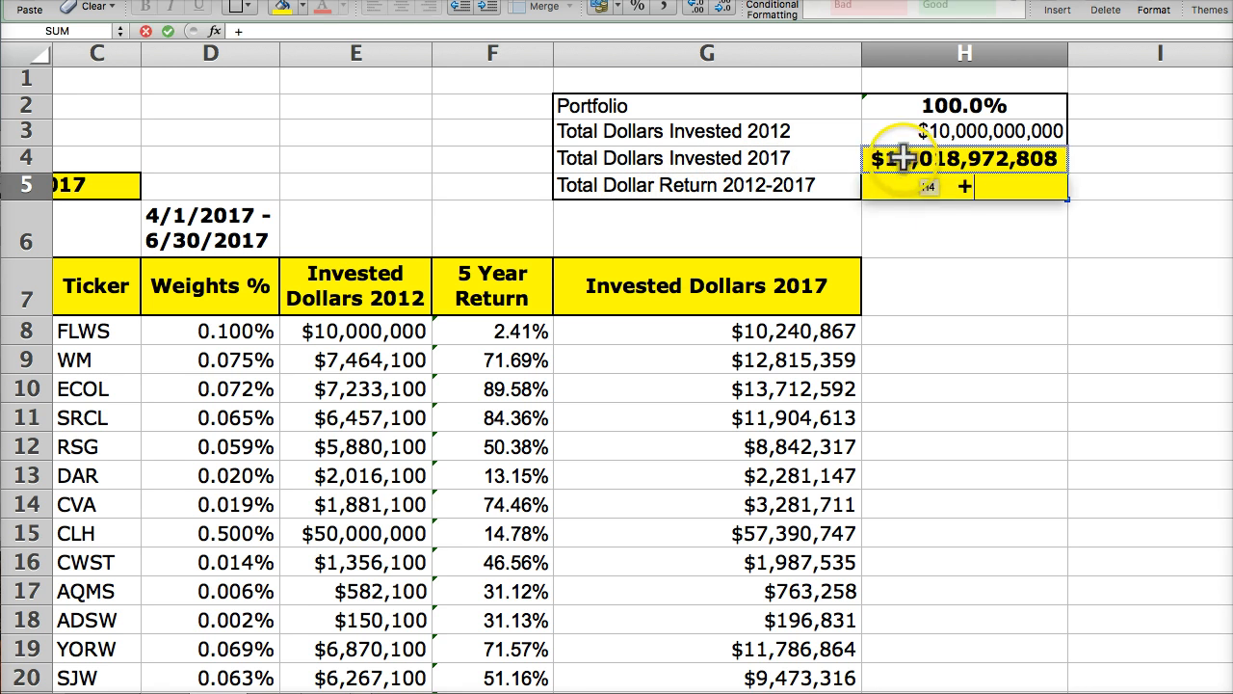
{"action": "left_click", "coordinate": [906, 160]}
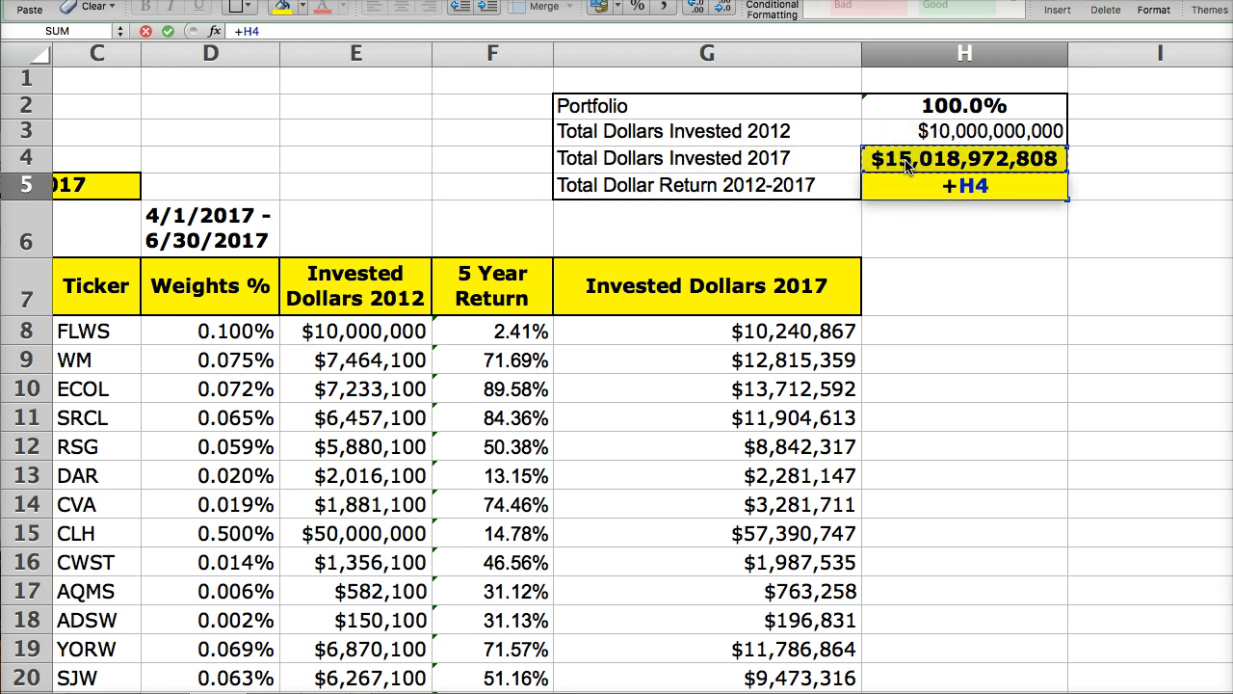
{"action": "key", "text": "BackSpace"}
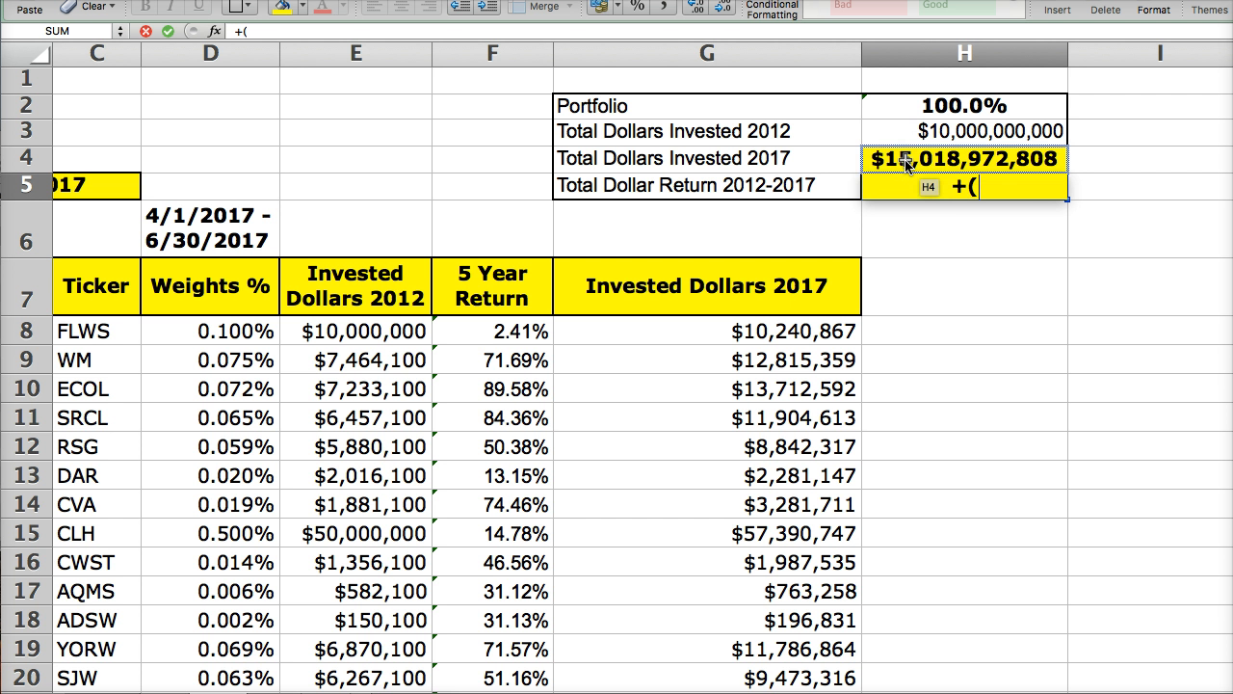
{"action": "type", "text": "("}
{"action": "left_click", "coordinate": [917, 159]}
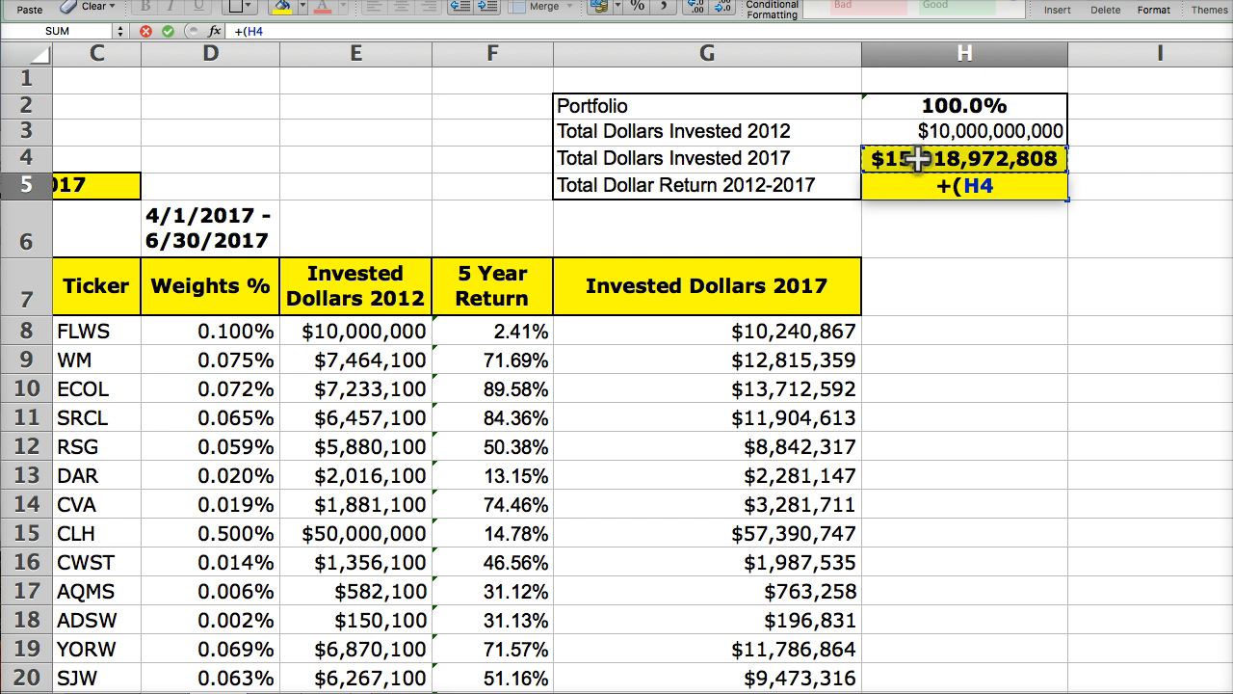
{"action": "type", "text": "-"}
{"action": "left_click", "coordinate": [915, 130]}
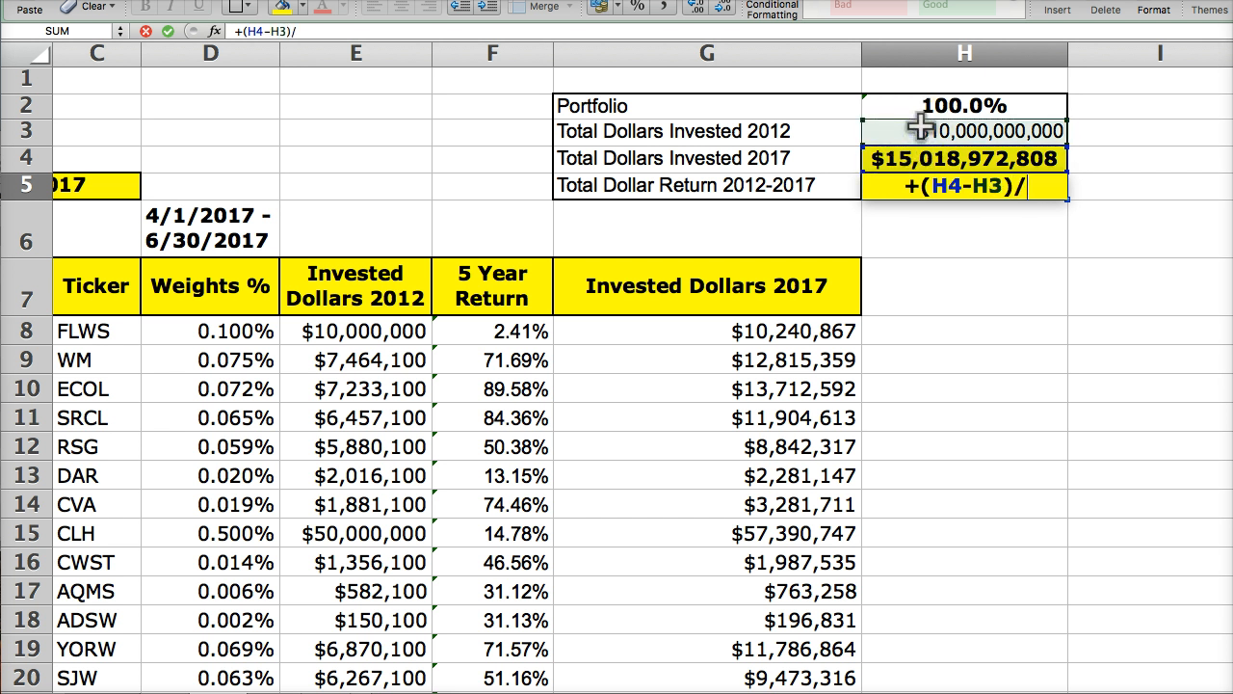
{"action": "type", "text": ")/"}
{"action": "left_click", "coordinate": [920, 129]}
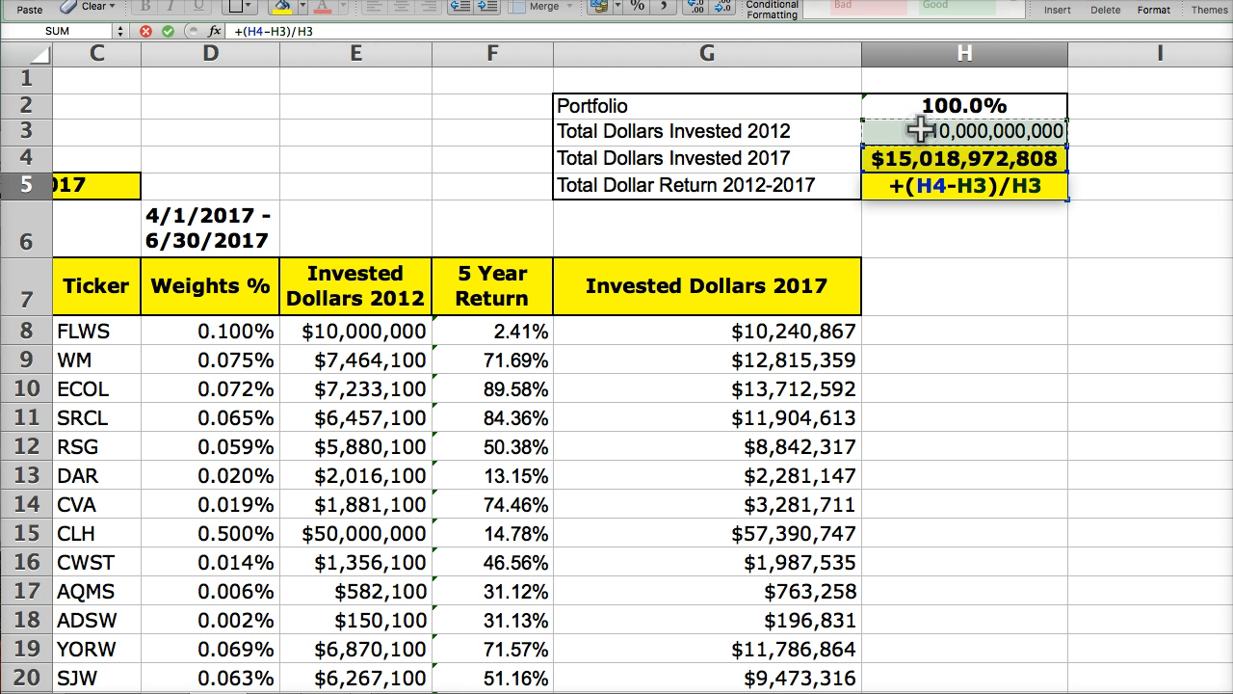
{"action": "key", "text": "Return"}
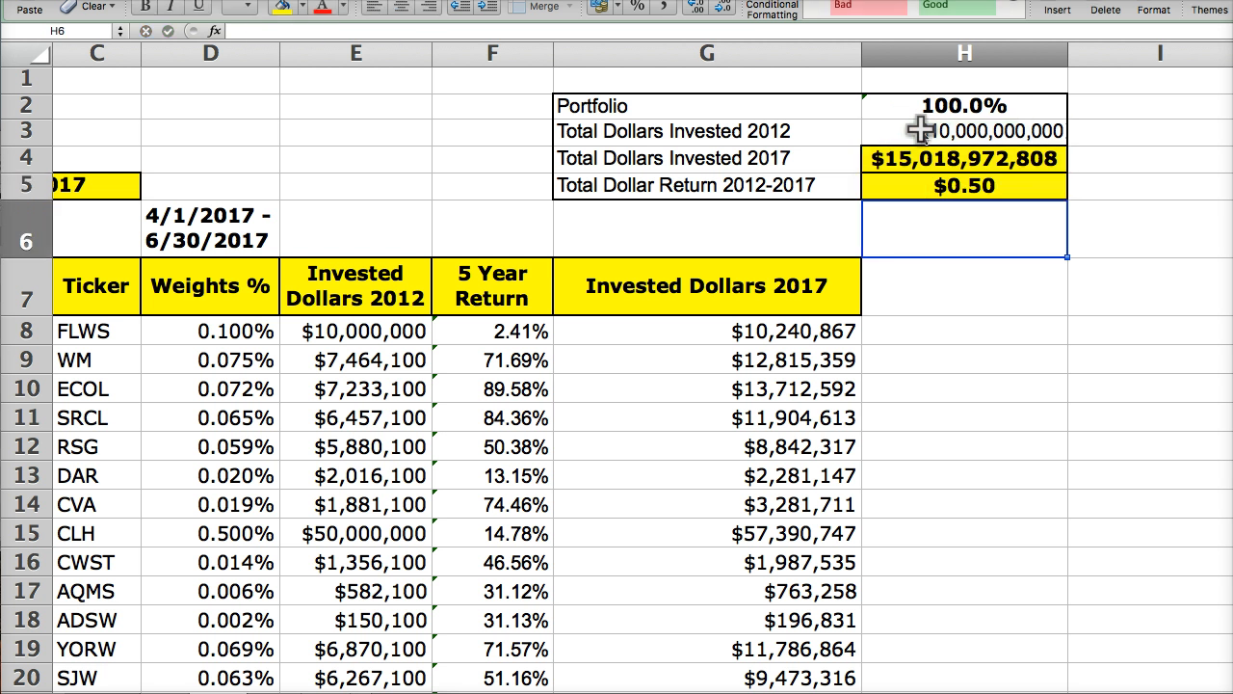
Format the Total Dollar Return 2012-2017 in H5 as a percentage with one decimal place.
{"action": "left_click", "coordinate": [923, 188]}
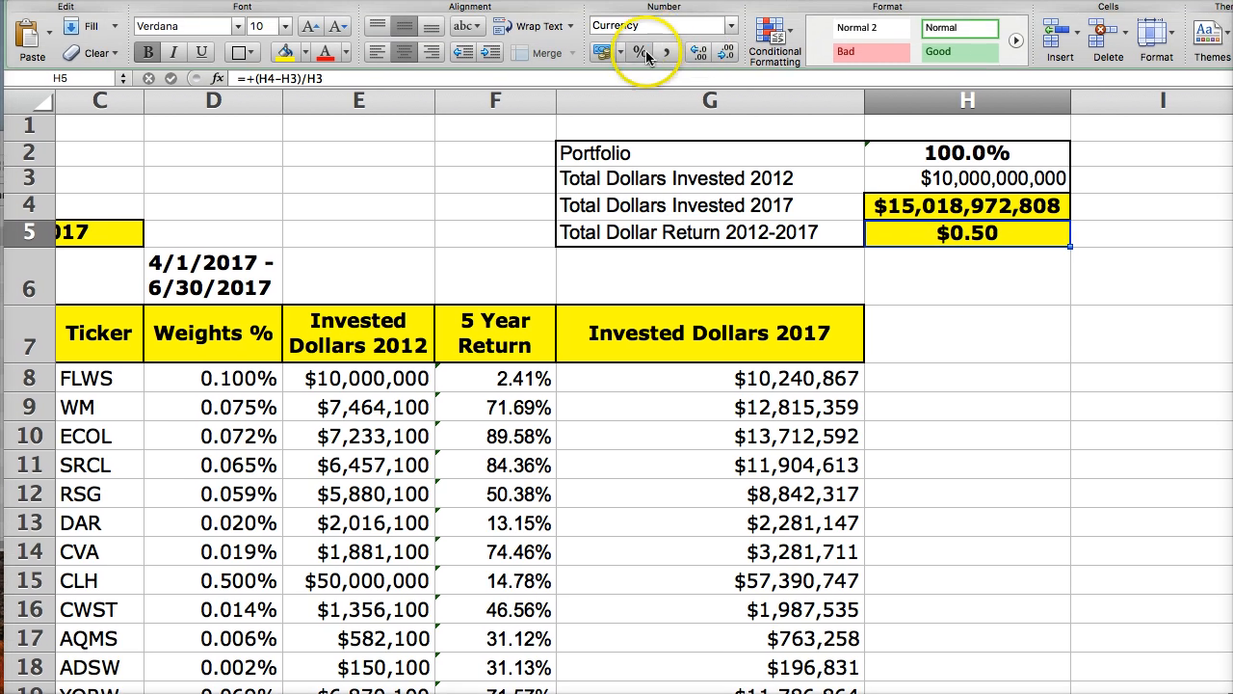
{"action": "left_click", "coordinate": [641, 53]}
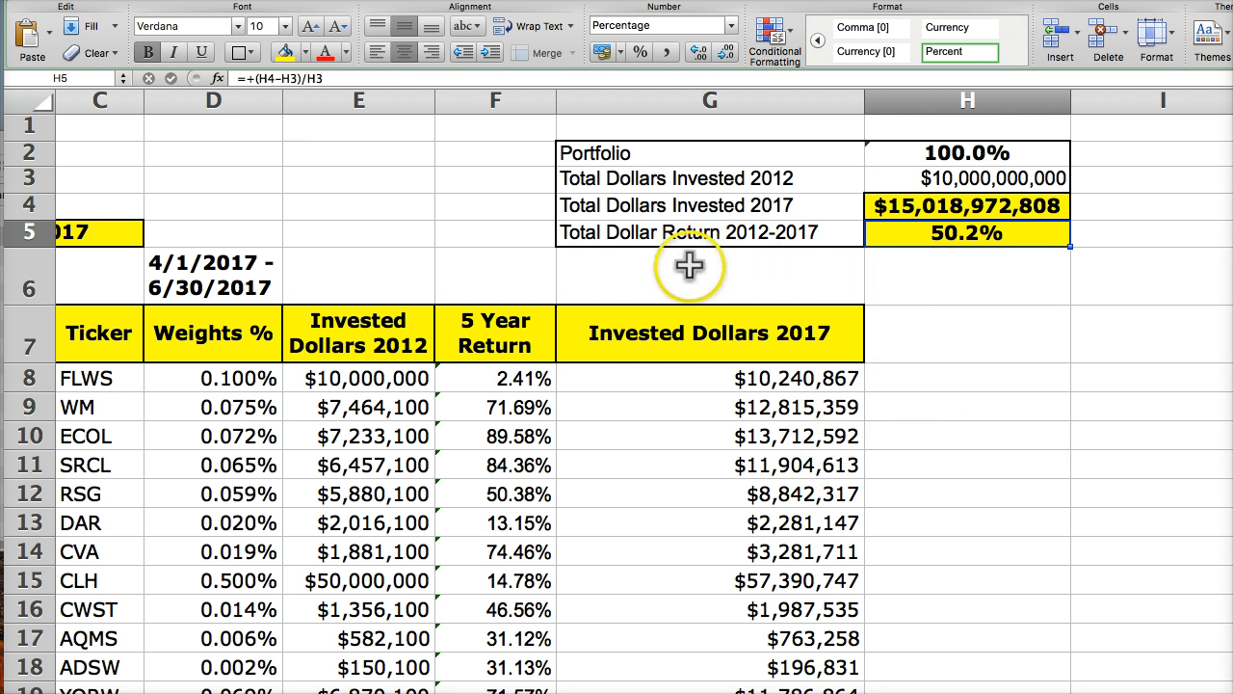
{"action": "left_click", "coordinate": [927, 443]}
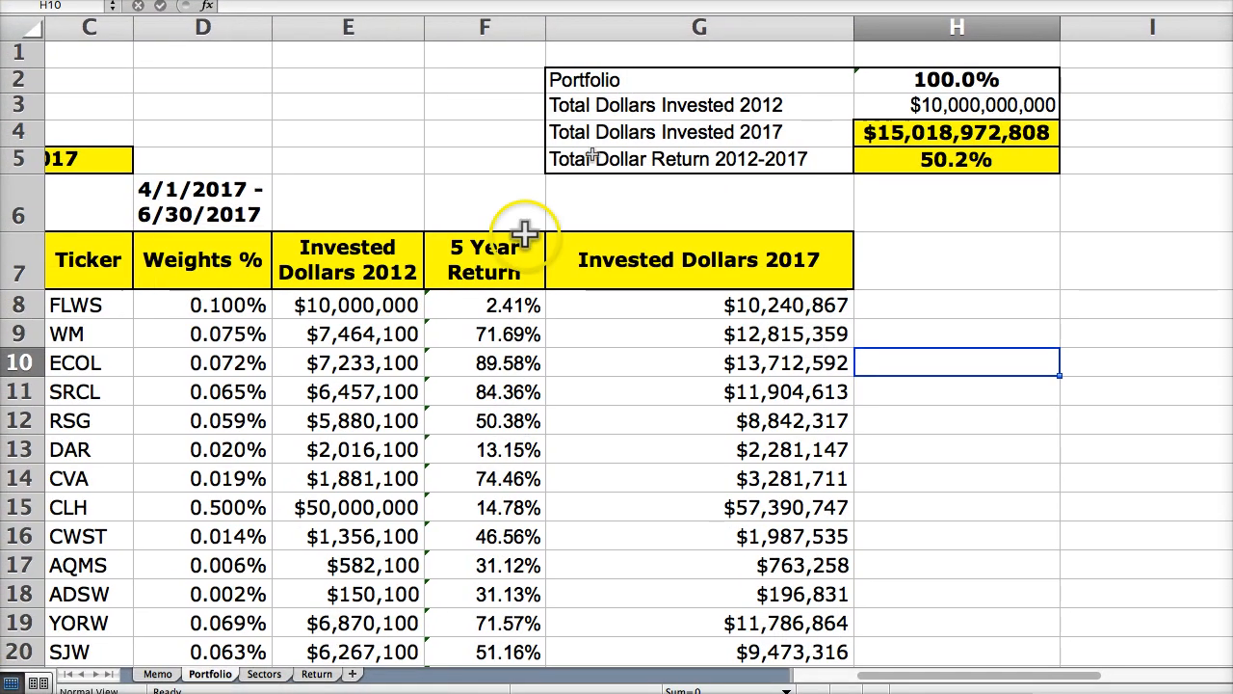
Read task 5 on the Memo sheet about the Russell 3000 Total Return required in C5.
{"action": "left_click", "coordinate": [157, 674]}
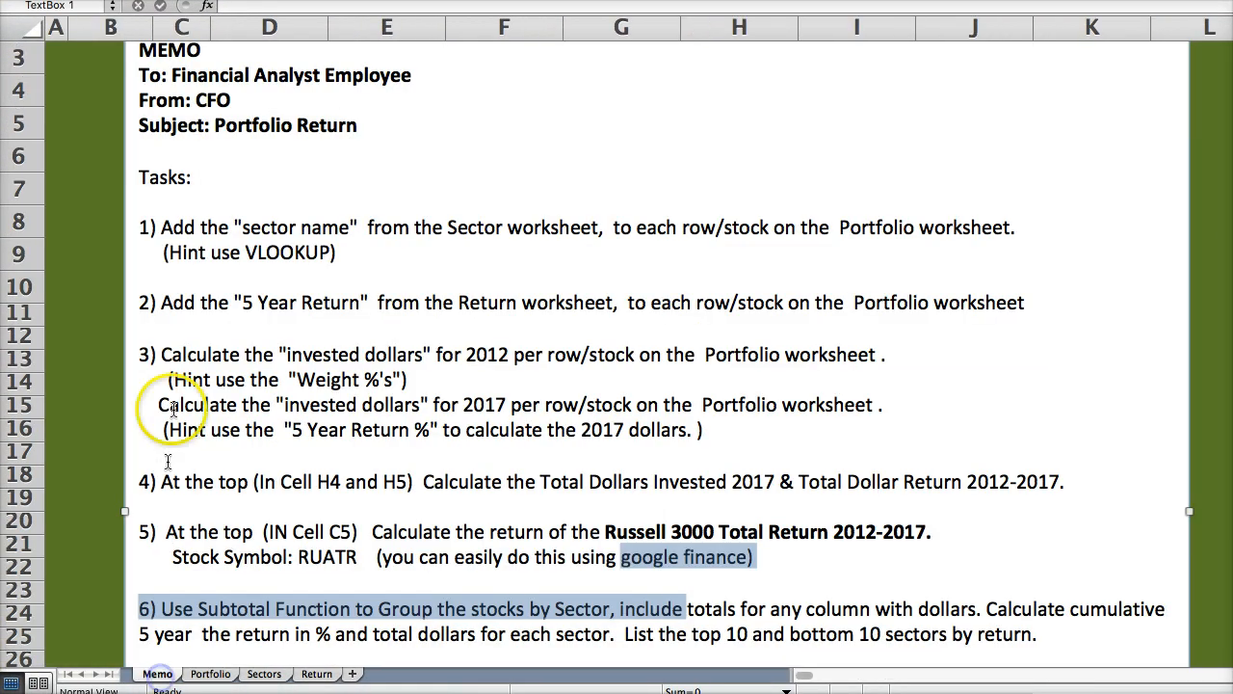
{"action": "scroll", "coordinate": [385, 376], "scroll_direction": "down", "scroll_amount": 2}
{"action": "scroll", "coordinate": [395, 374], "scroll_direction": "down", "scroll_amount": 2}
{"action": "left_click", "coordinate": [404, 412]}
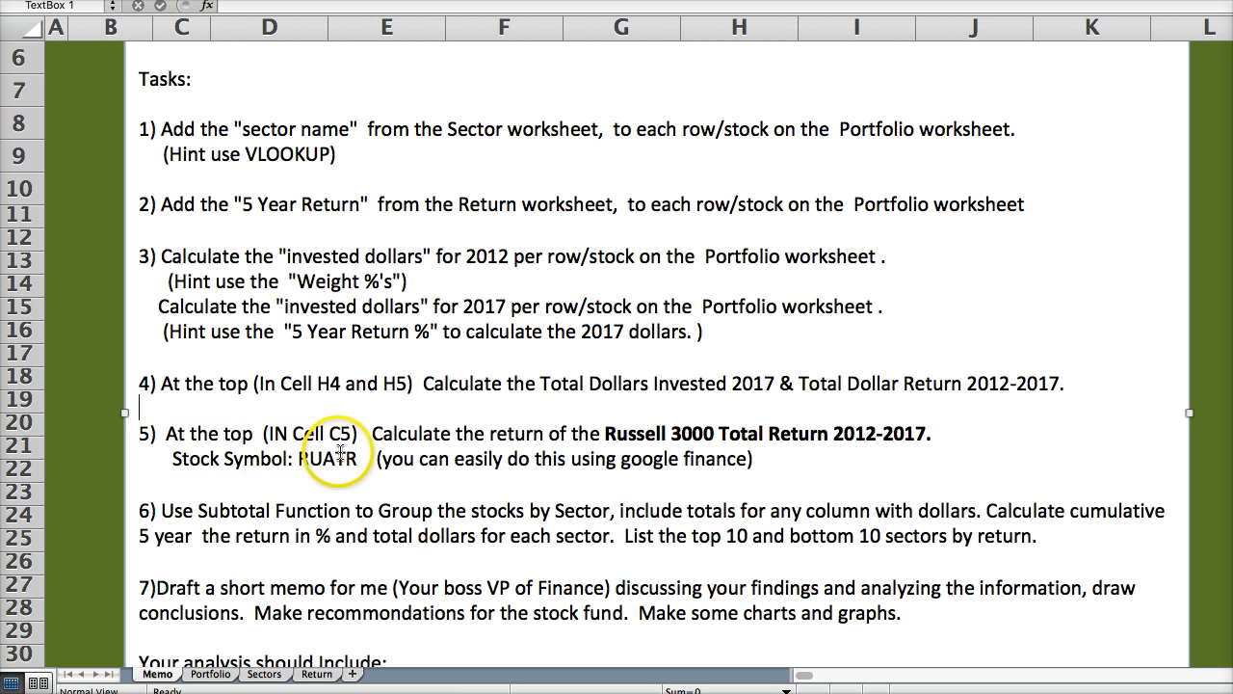
Reduce the font size of the Russell 3000 Total Return 2012-2017 label in B5 of the Portfolio sheet to 9 and select C5.
{"action": "left_click", "coordinate": [210, 673]}
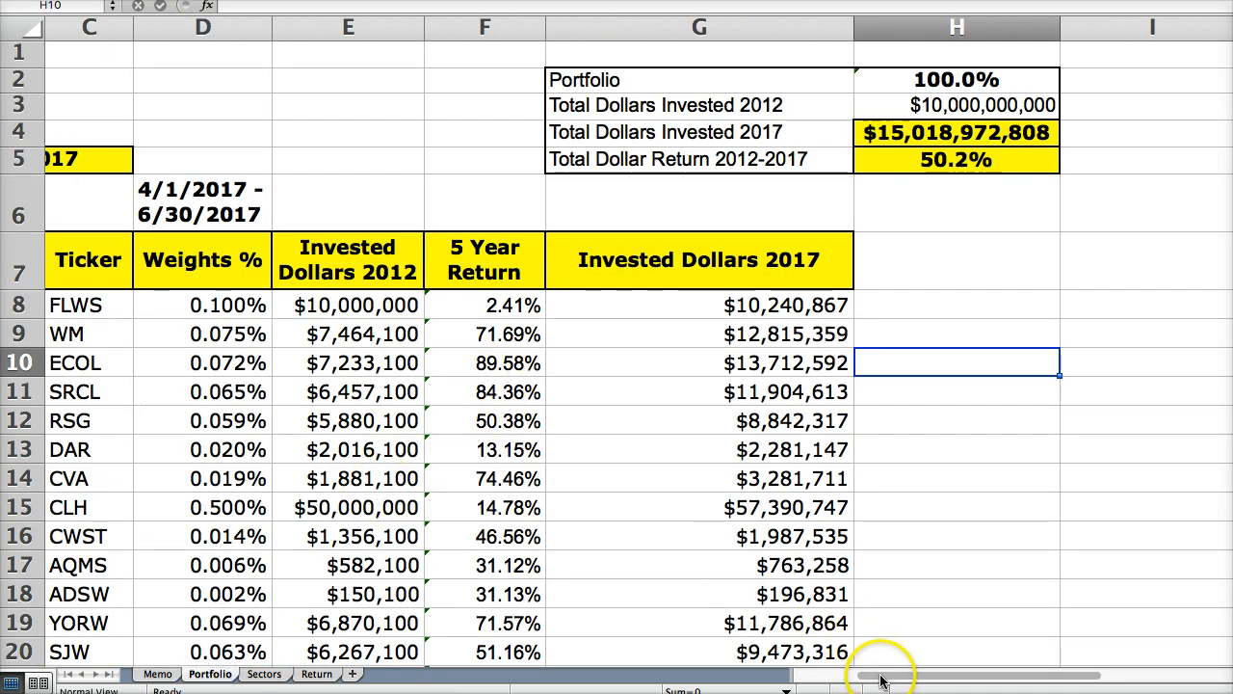
{"action": "left_click_drag", "start_coordinate": [880, 679], "coordinate": [813, 679]}
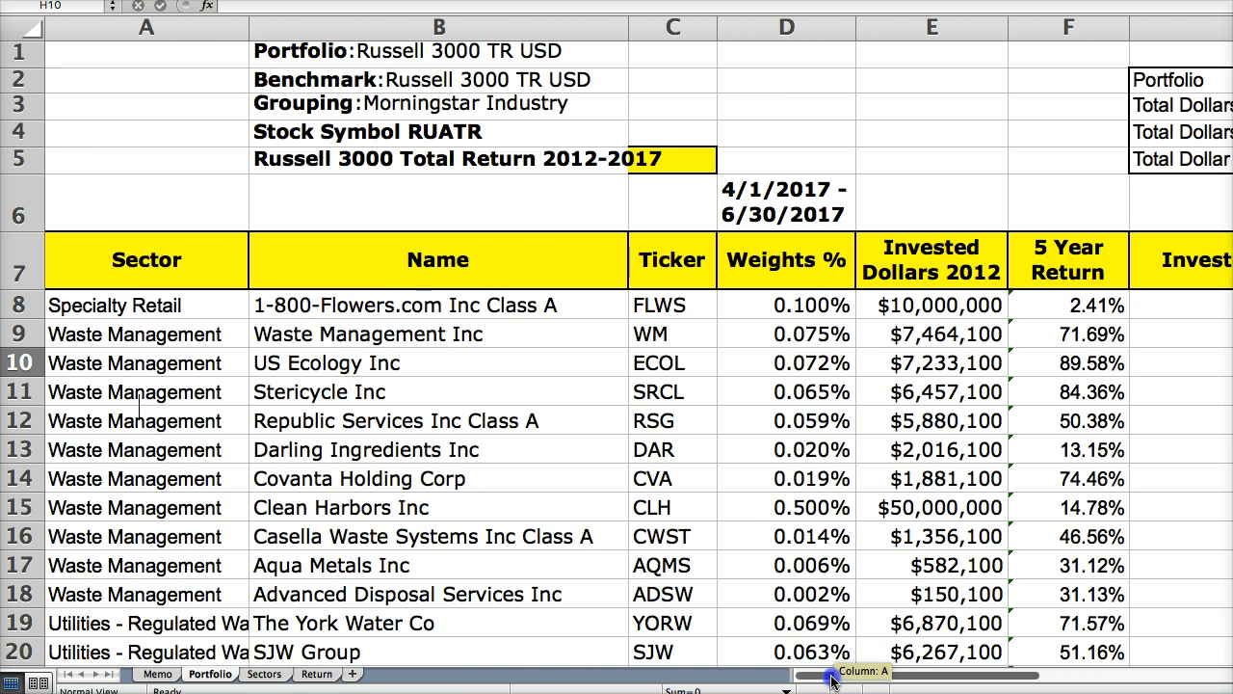
{"action": "left_click", "coordinate": [666, 159]}
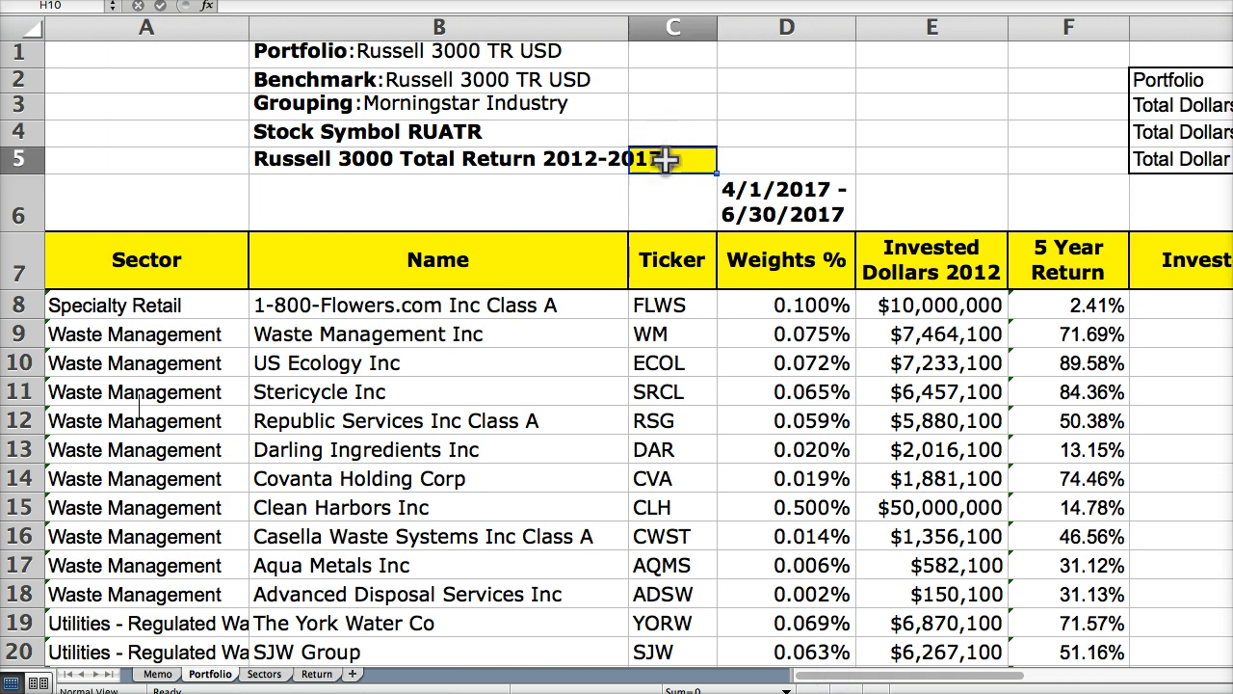
{"action": "left_click", "coordinate": [371, 164]}
{"action": "left_click", "coordinate": [262, 3]}
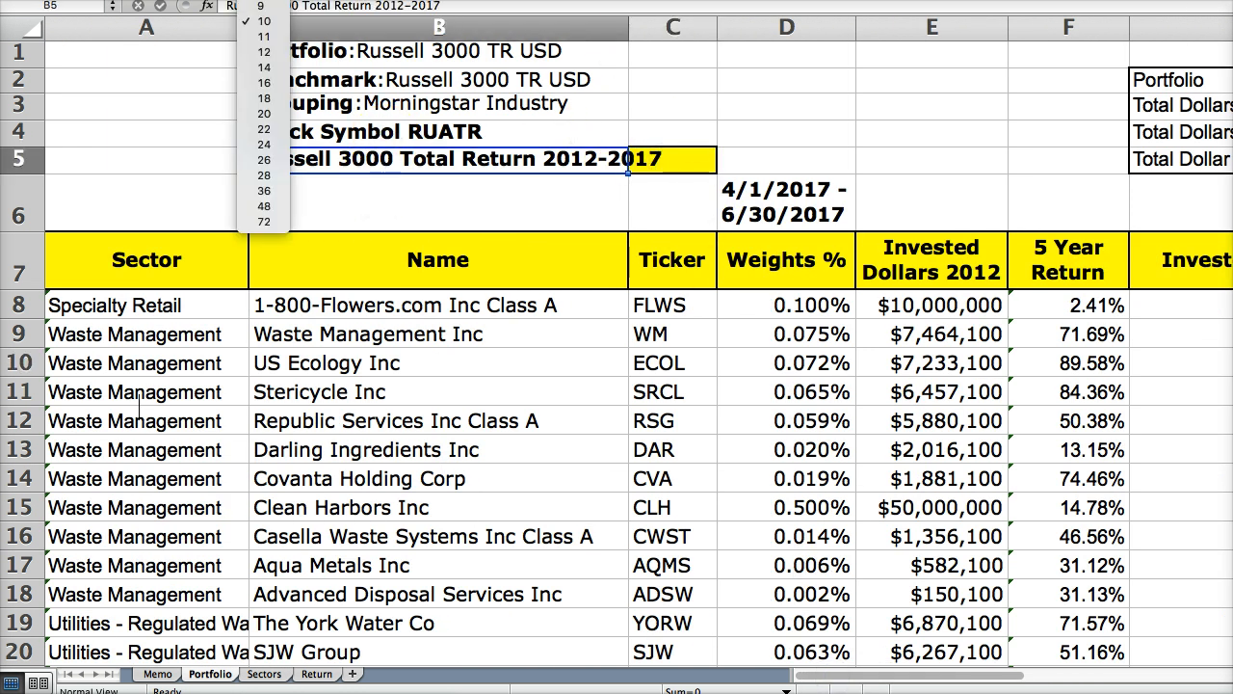
{"action": "left_click", "coordinate": [262, 52]}
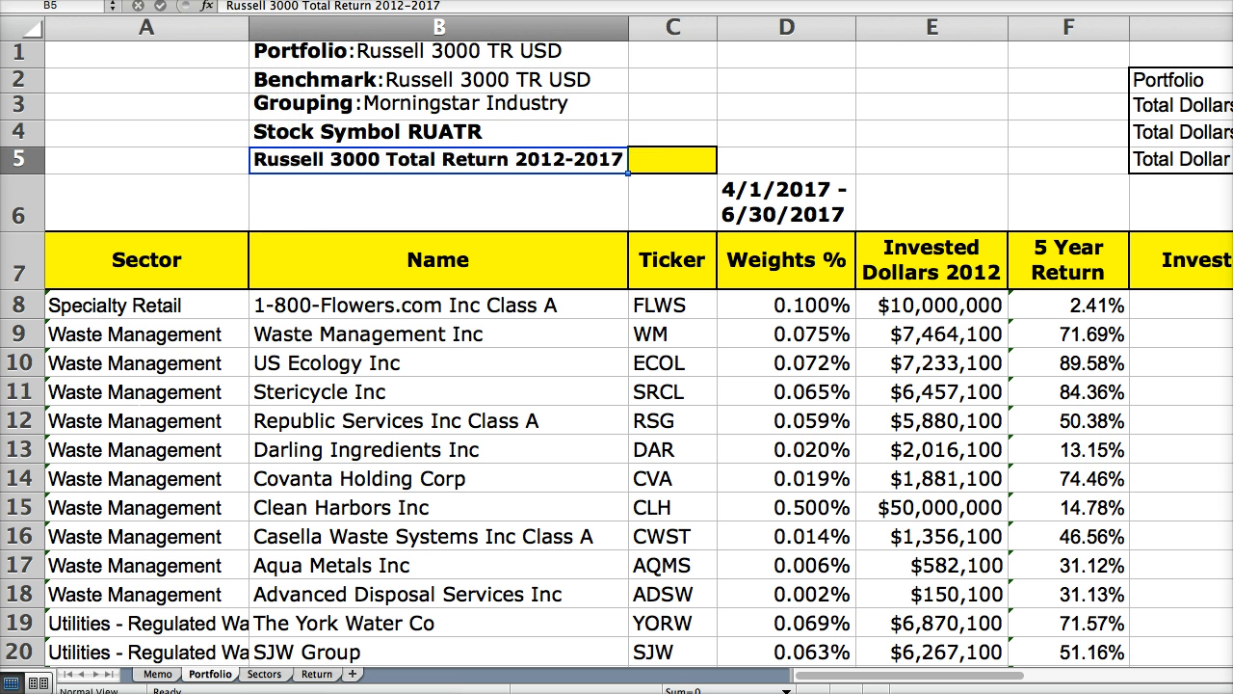
{"action": "left_click", "coordinate": [687, 157]}
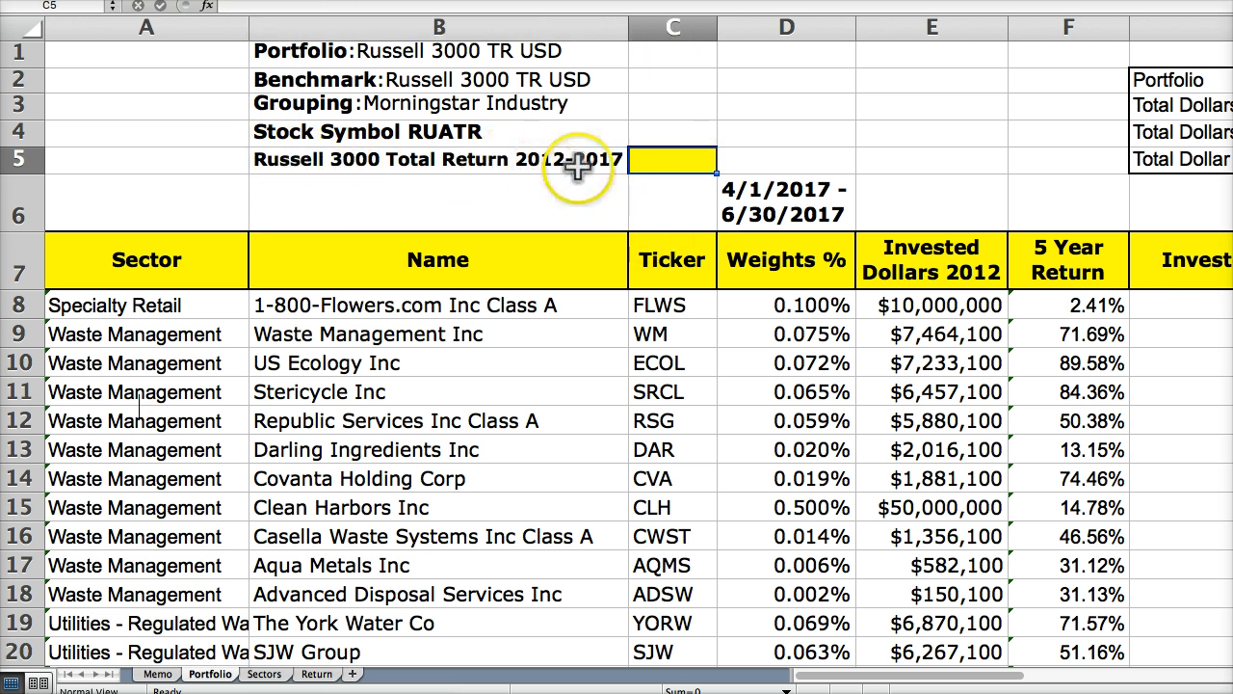
Switch to Yahoo Finance, search quotes for rua, select the Russell 3000 index (^RUA) and open its historical data.
{"action": "left_click", "coordinate": [156, 673]}
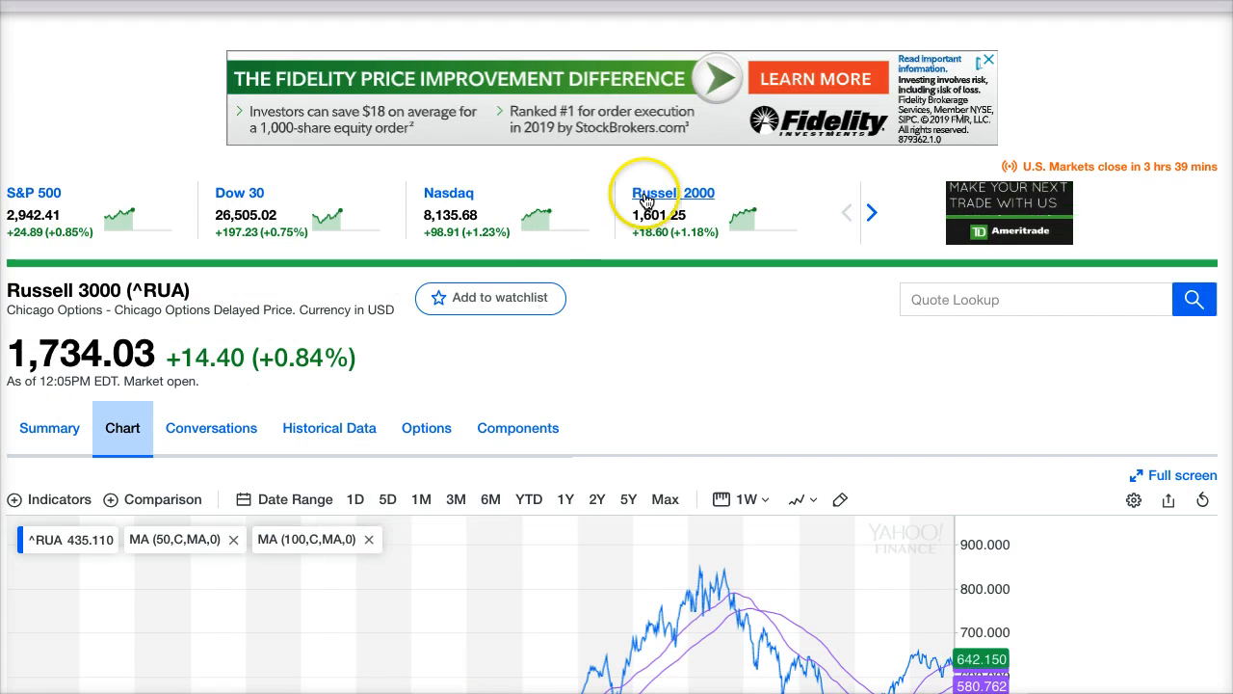
{"action": "left_click", "coordinate": [928, 302]}
{"action": "type", "text": "rua"}
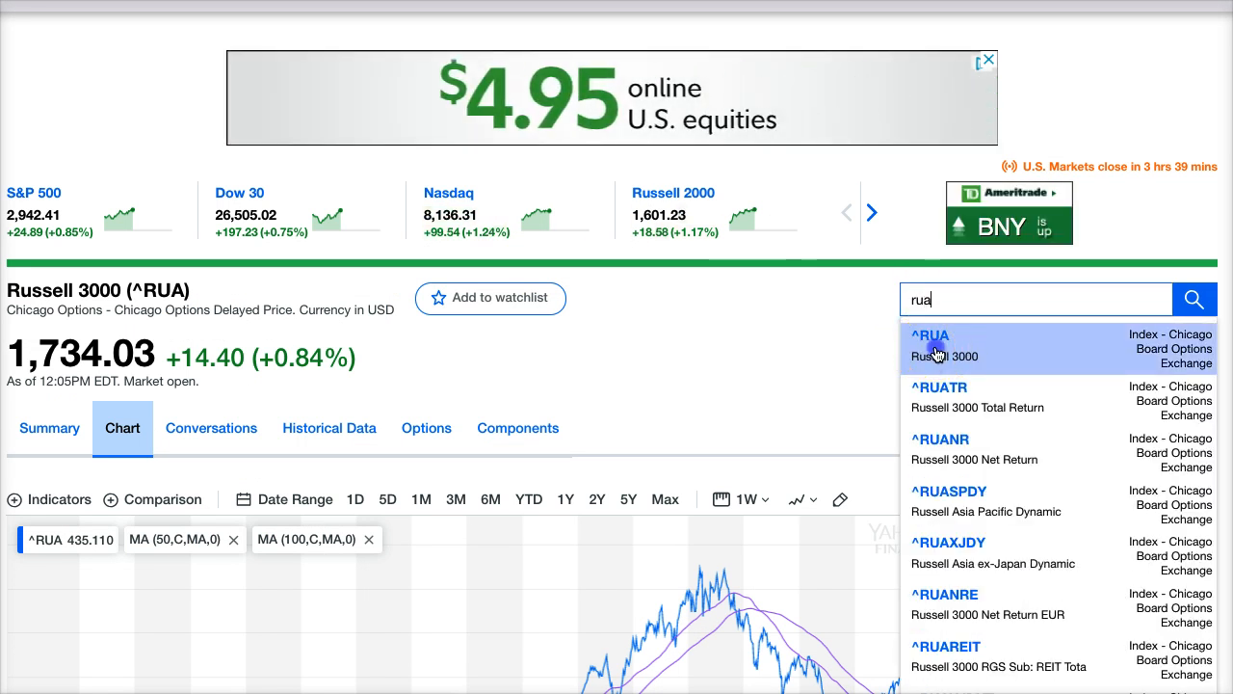
{"action": "left_click", "coordinate": [936, 355]}
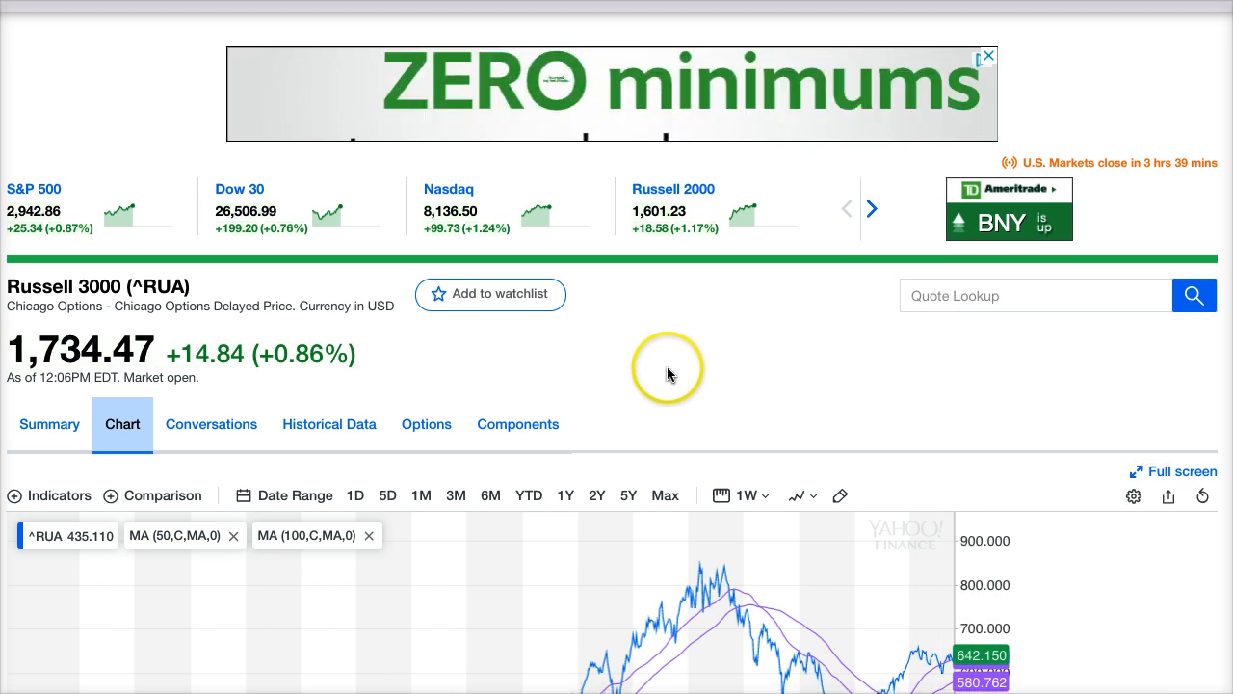
{"action": "scroll", "coordinate": [663, 366], "scroll_direction": "down", "scroll_amount": 2}
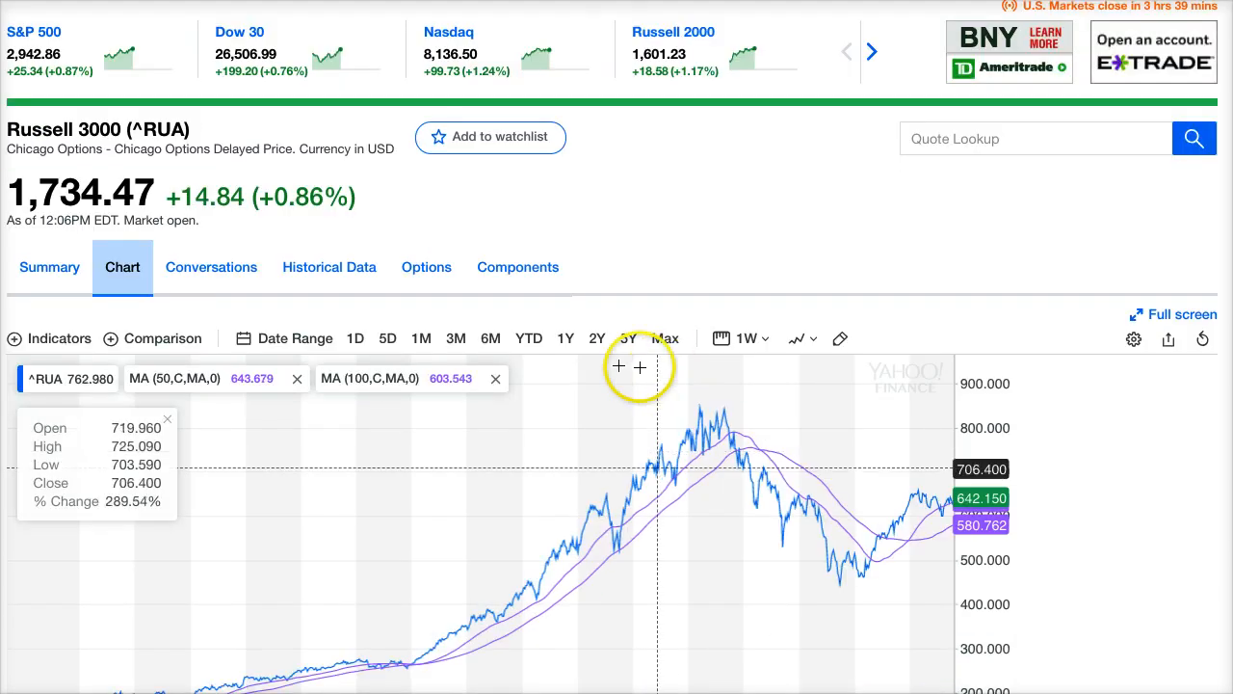
{"action": "left_click", "coordinate": [326, 275]}
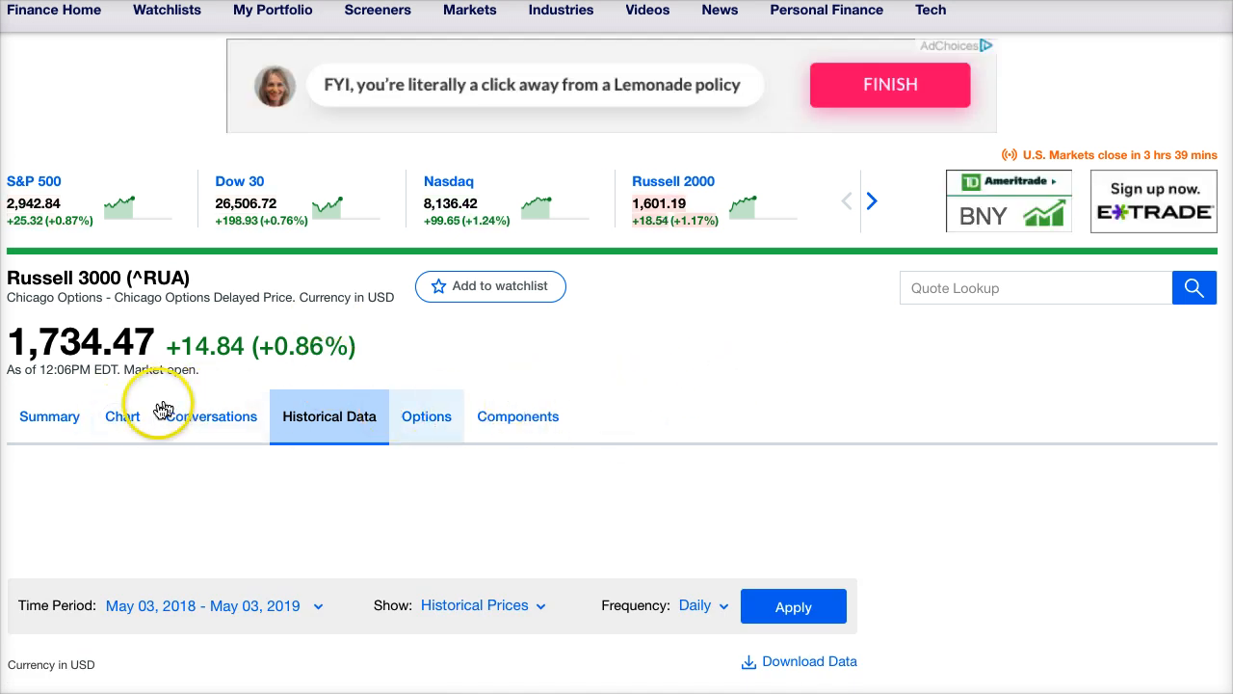
View the Russell 3000 (^RUA) interactive price chart.
{"action": "left_click", "coordinate": [119, 415]}
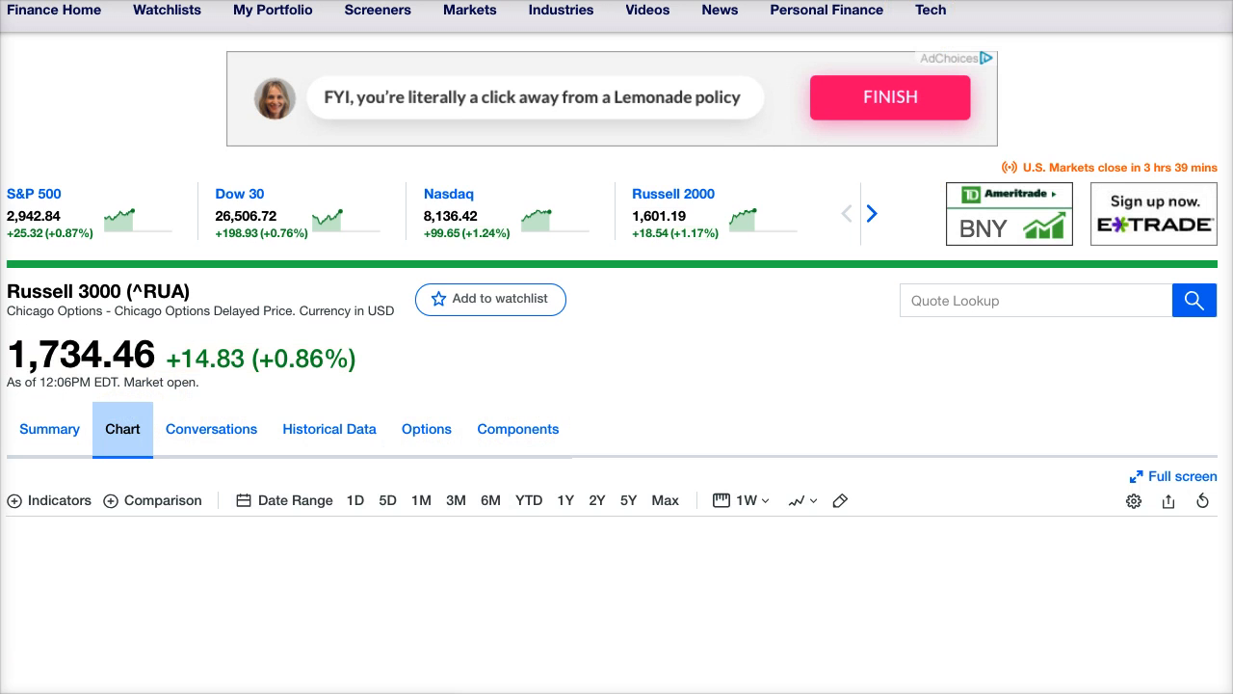
{"action": "left_click", "coordinate": [404, 494]}
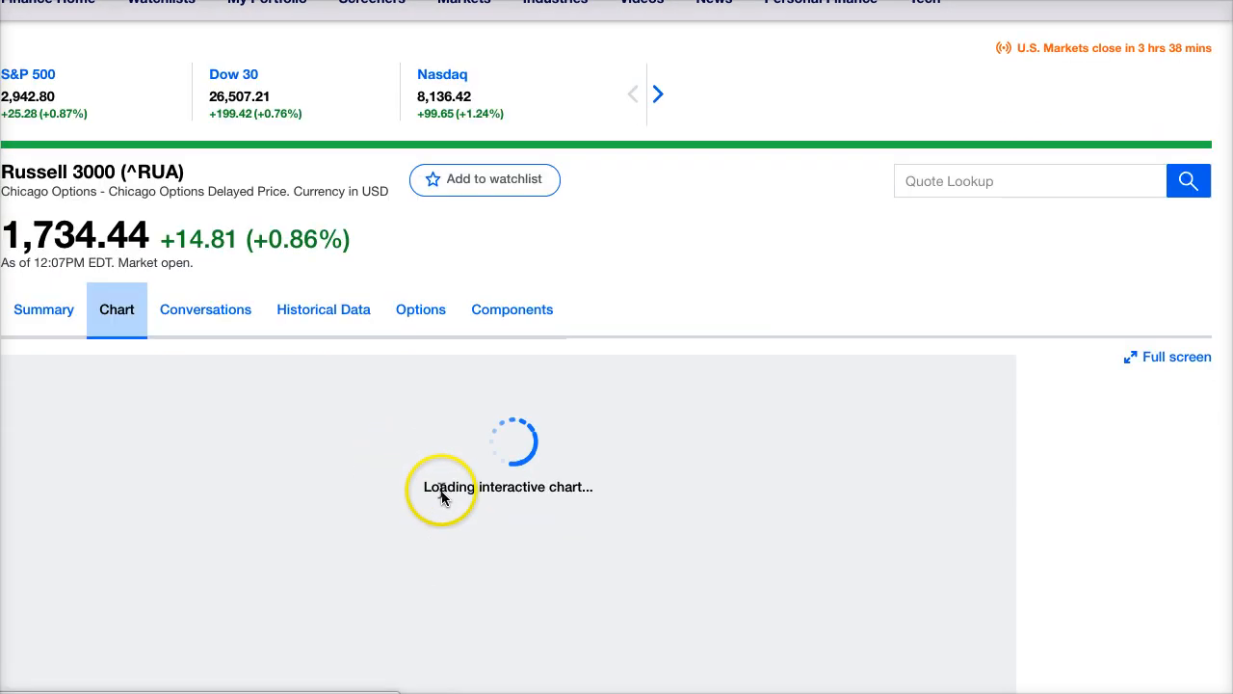
{"action": "scroll", "coordinate": [433, 487], "scroll_direction": "down", "scroll_amount": 2}
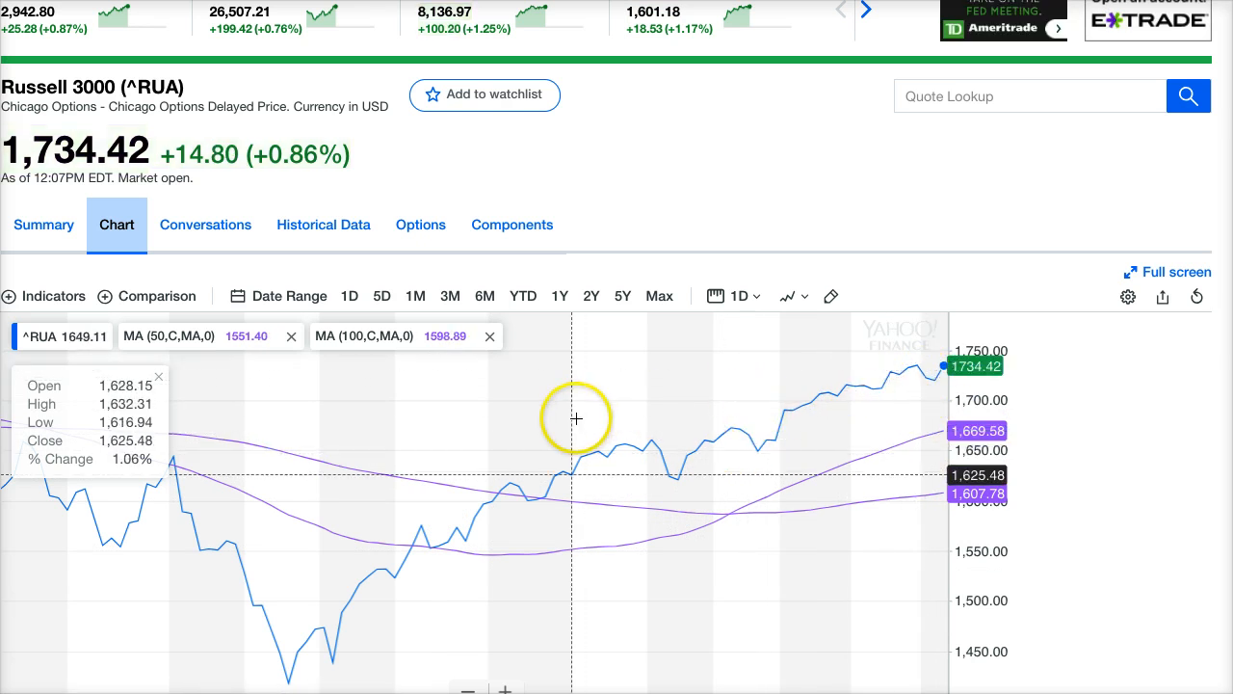
Return to the Russell 3000 historical data and set the price frequency to Monthly.
{"action": "left_click", "coordinate": [320, 228]}
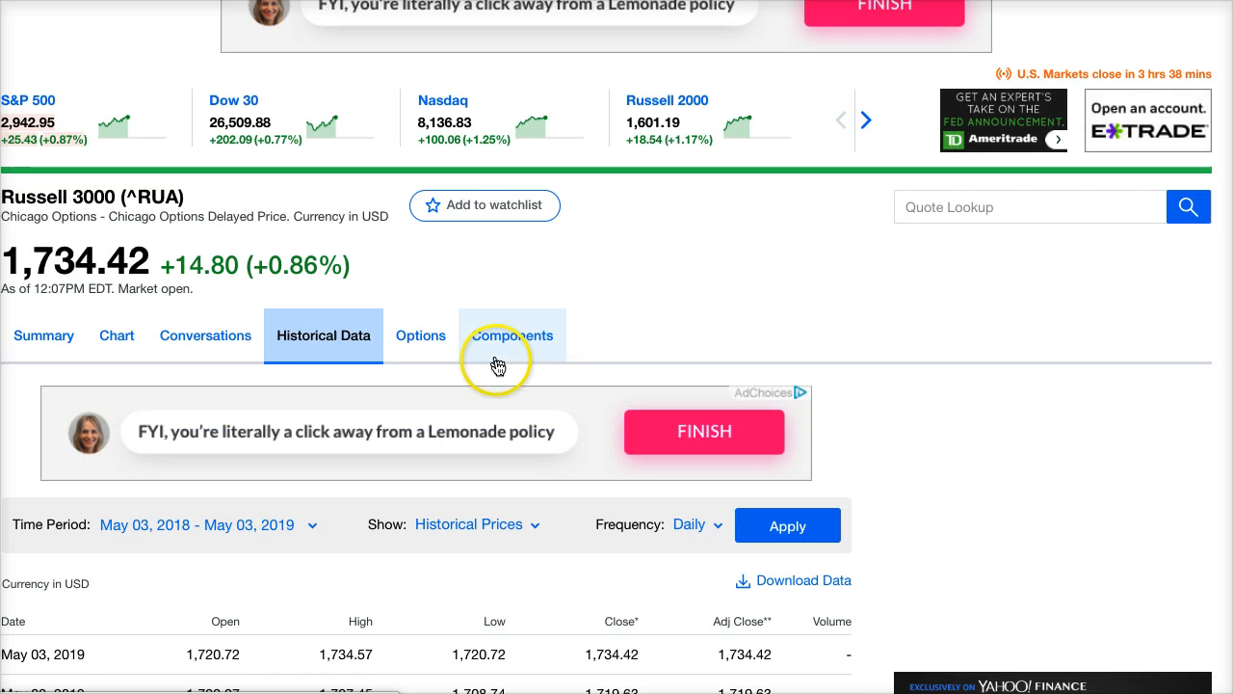
{"action": "scroll", "coordinate": [498, 364], "scroll_direction": "down", "scroll_amount": 4}
{"action": "scroll", "coordinate": [498, 366], "scroll_direction": "down", "scroll_amount": 1}
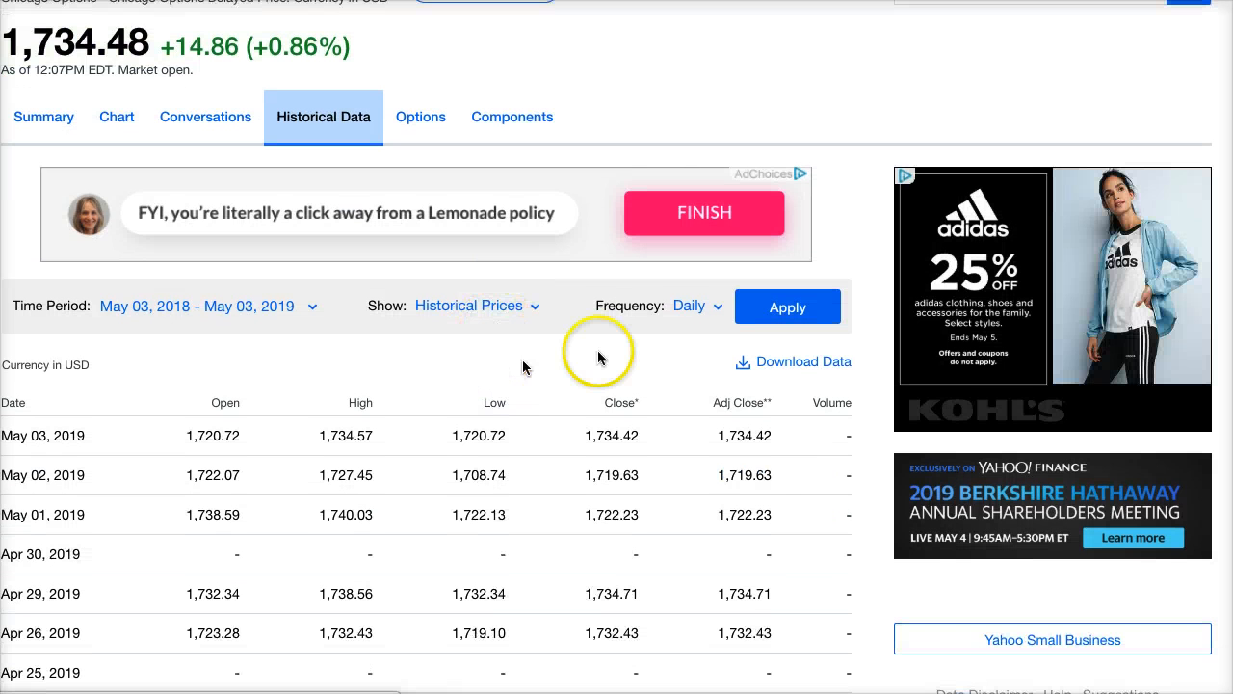
{"action": "left_click", "coordinate": [692, 306]}
{"action": "left_click", "coordinate": [665, 434]}
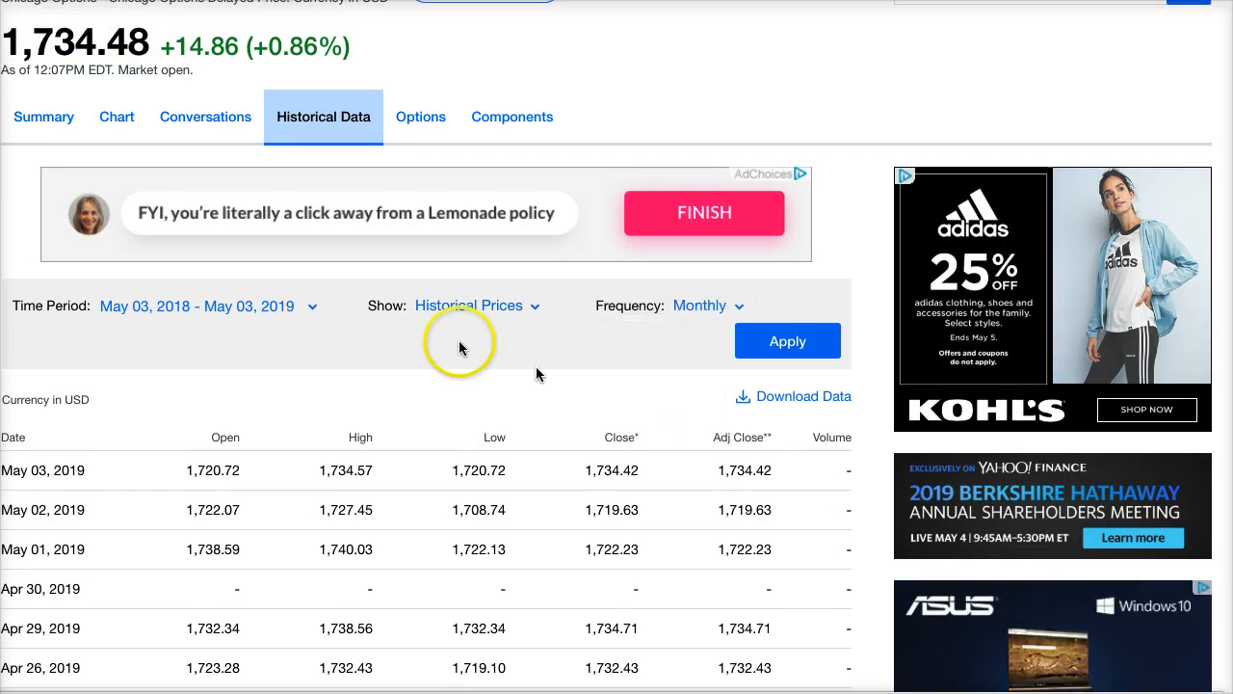
Set the start date of the historical data's time period to 01/01/2012.
{"action": "left_click", "coordinate": [142, 308]}
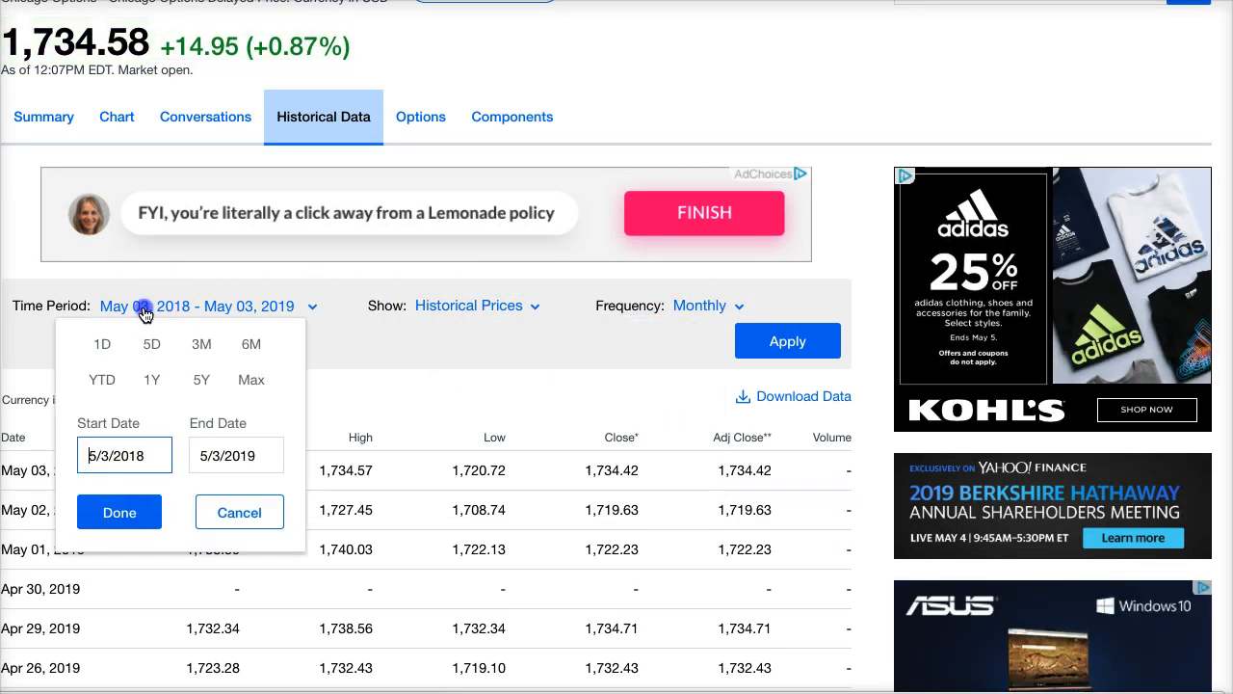
{"action": "left_click", "coordinate": [123, 455]}
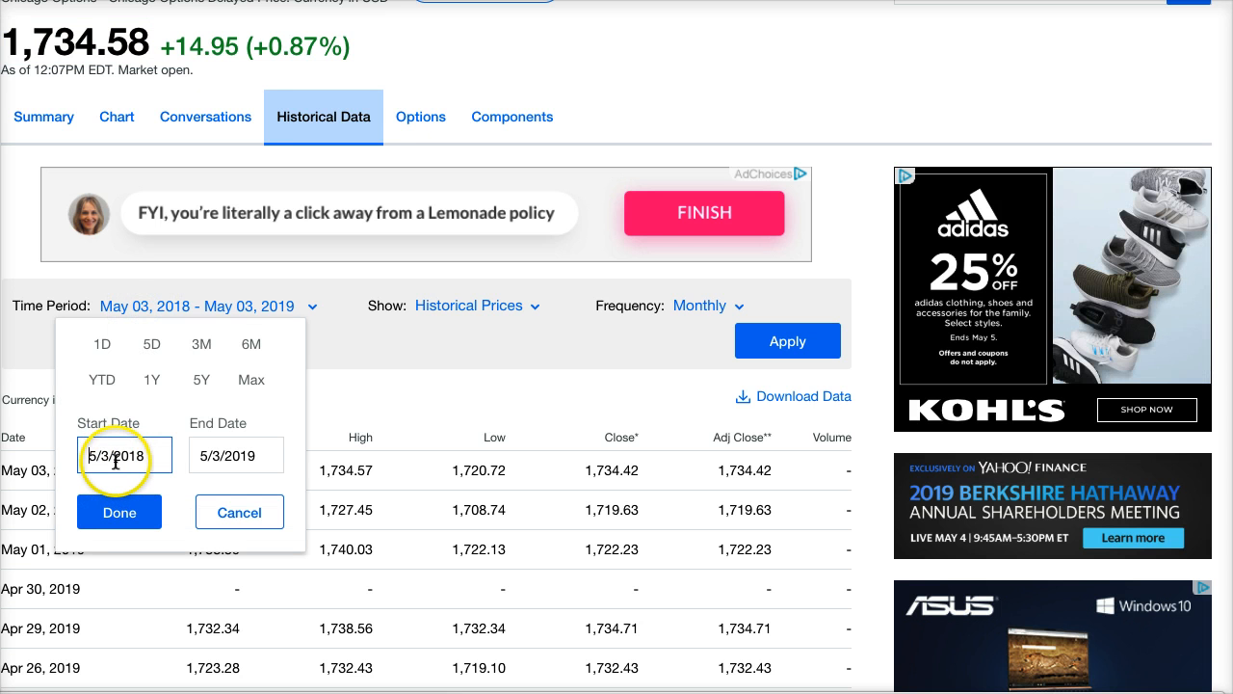
{"action": "type", "text": "01"}
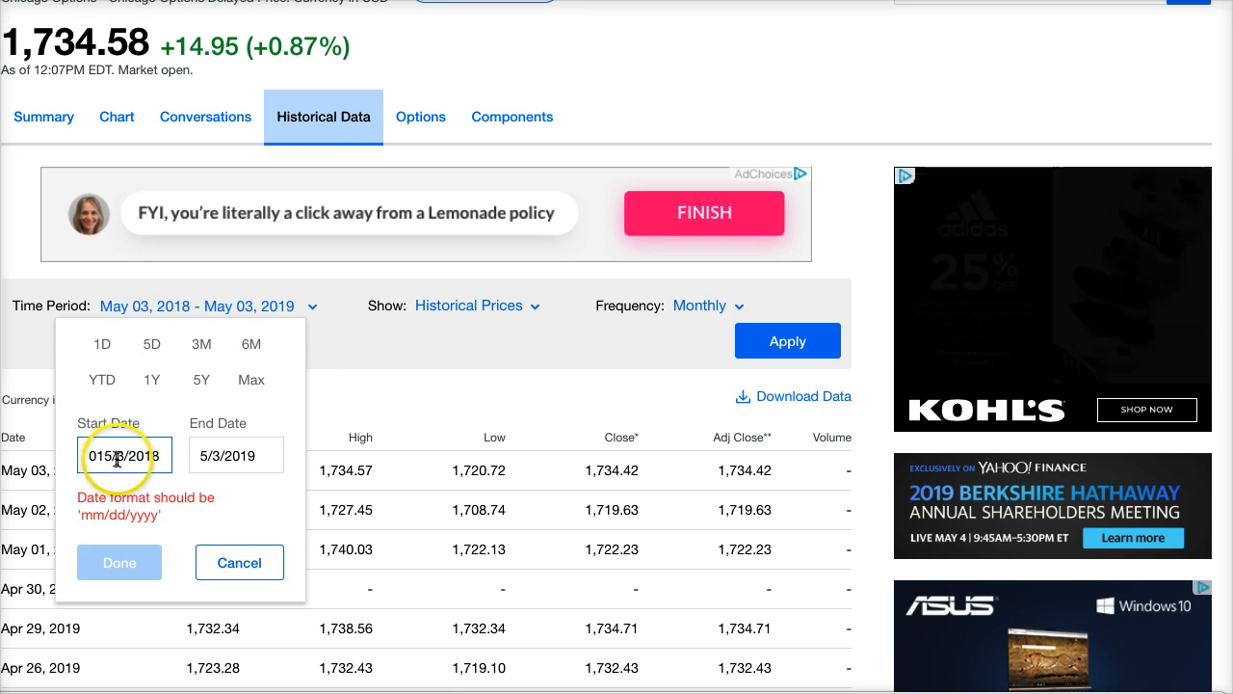
{"action": "key", "text": "Delete"}
{"action": "left_click", "coordinate": [126, 461]}
{"action": "key", "text": "BackSpace"}
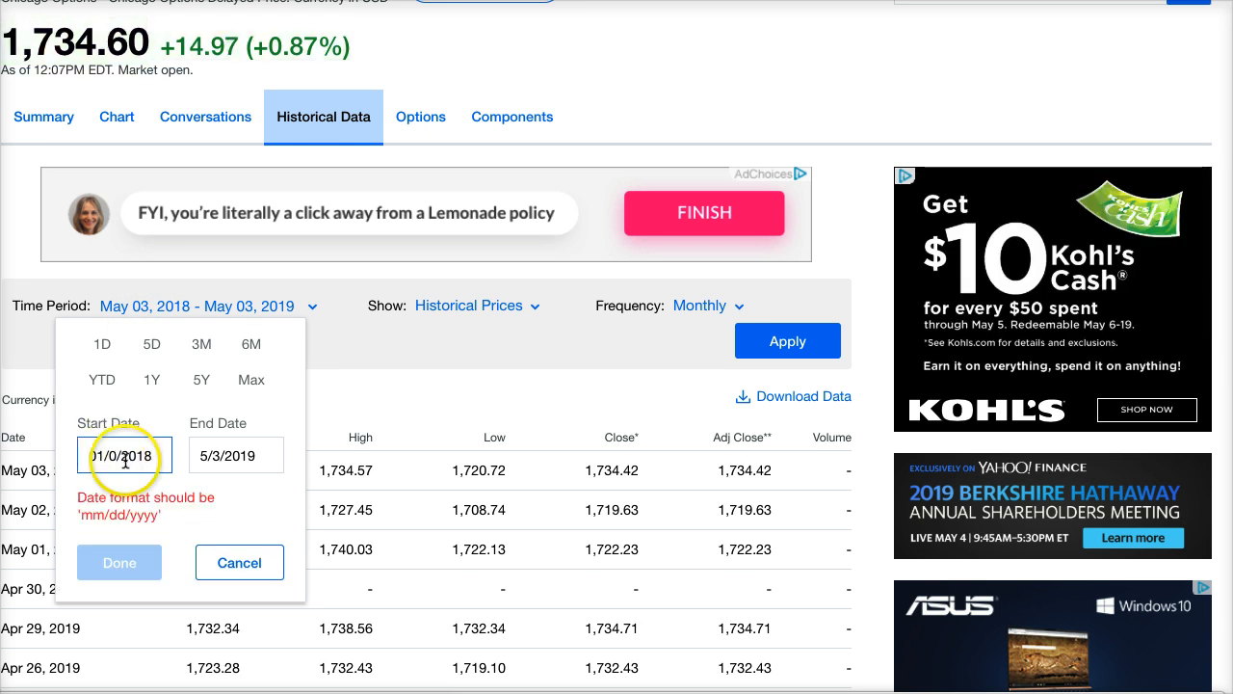
{"action": "type", "text": "1"}
{"action": "left_click", "coordinate": [150, 455]}
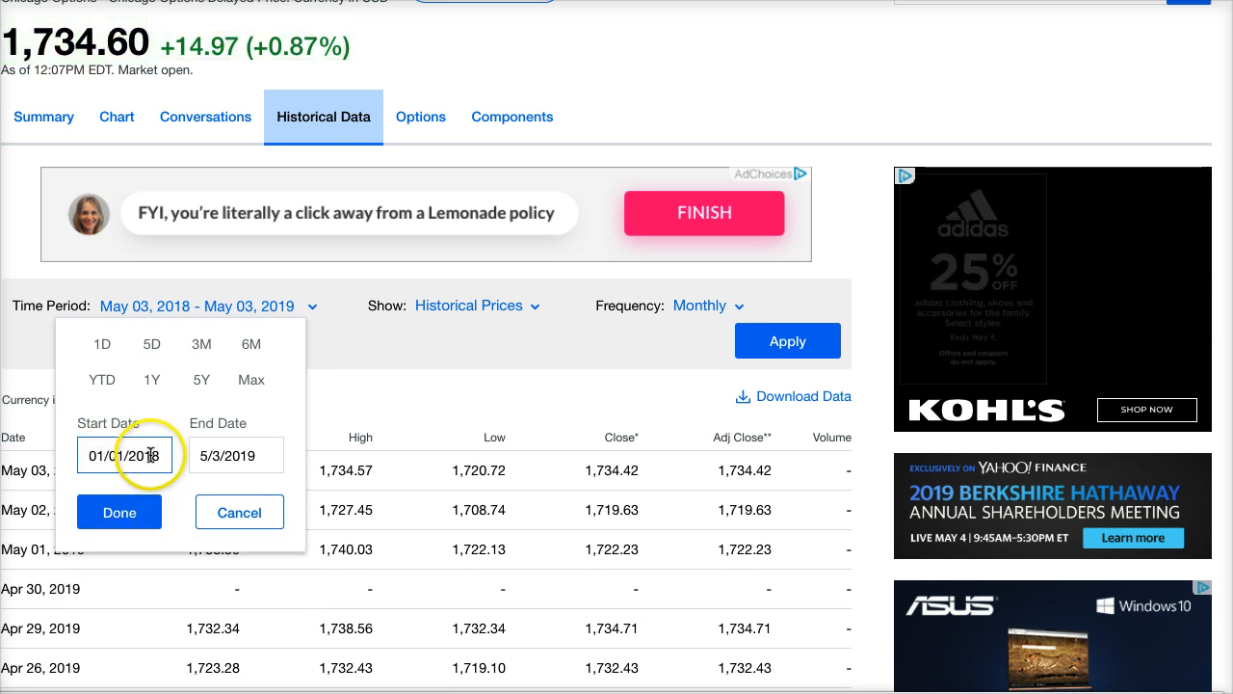
{"action": "left_click", "coordinate": [154, 460]}
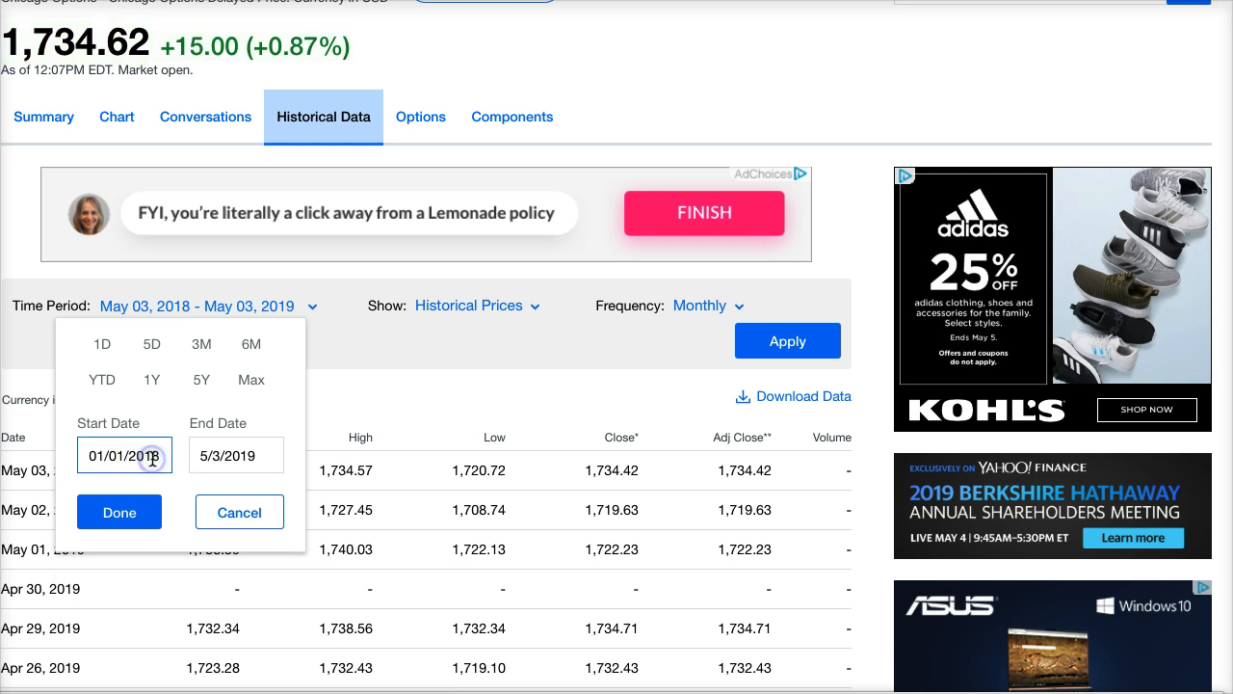
{"action": "key", "text": "BackSpace"}
{"action": "type", "text": "2"}
Set the end date of the time period to 12/31/2017 and apply the date range and monthly frequency.
{"action": "left_click", "coordinate": [197, 460]}
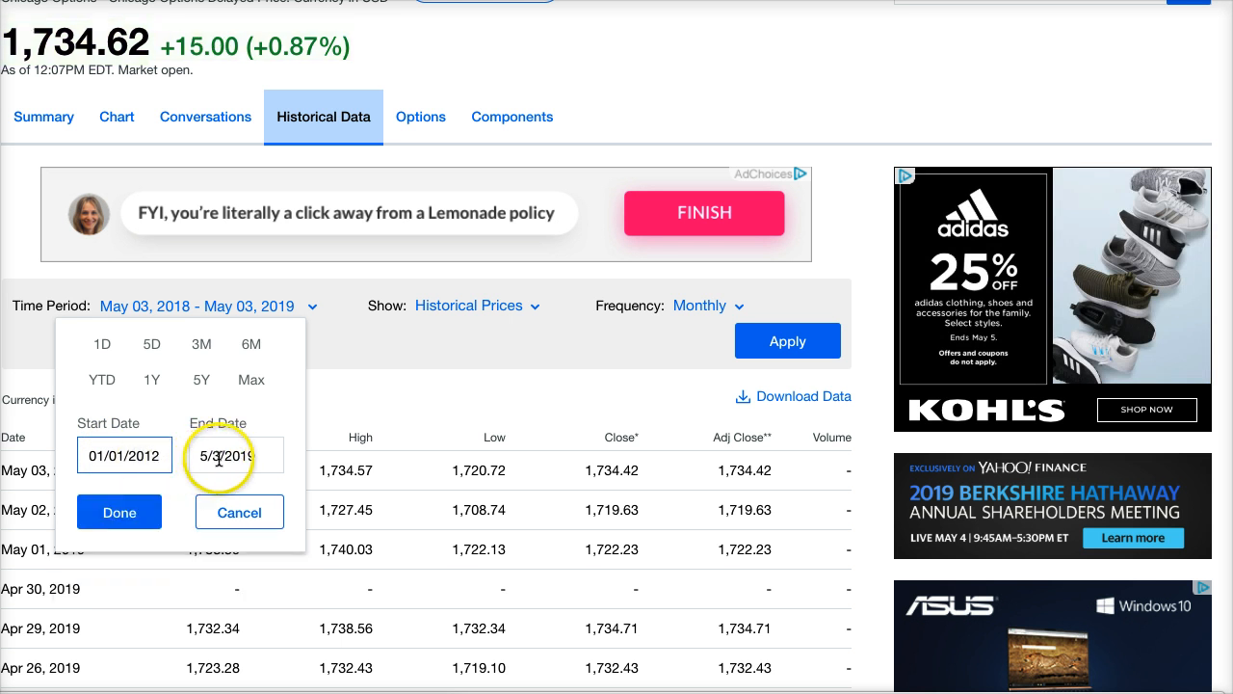
{"action": "type", "text": "12/"}
{"action": "key", "text": "Delete"}
{"action": "key", "text": "Delete"}
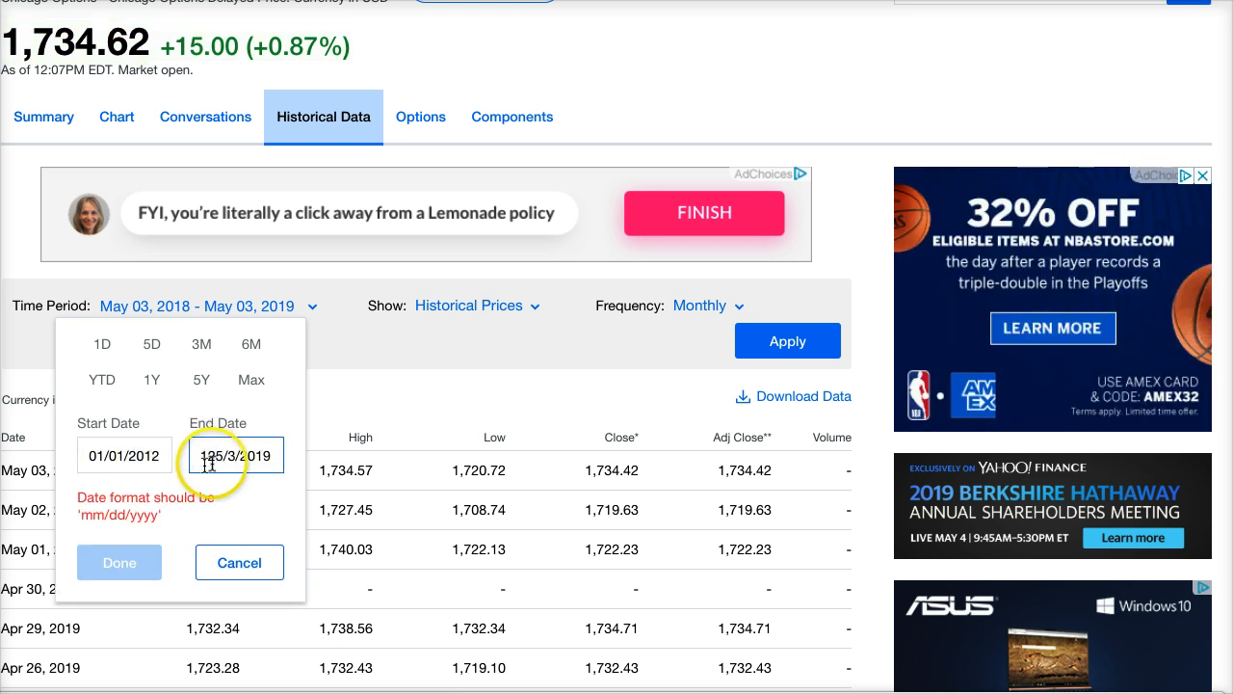
{"action": "left_click", "coordinate": [231, 459]}
{"action": "type", "text": "1"}
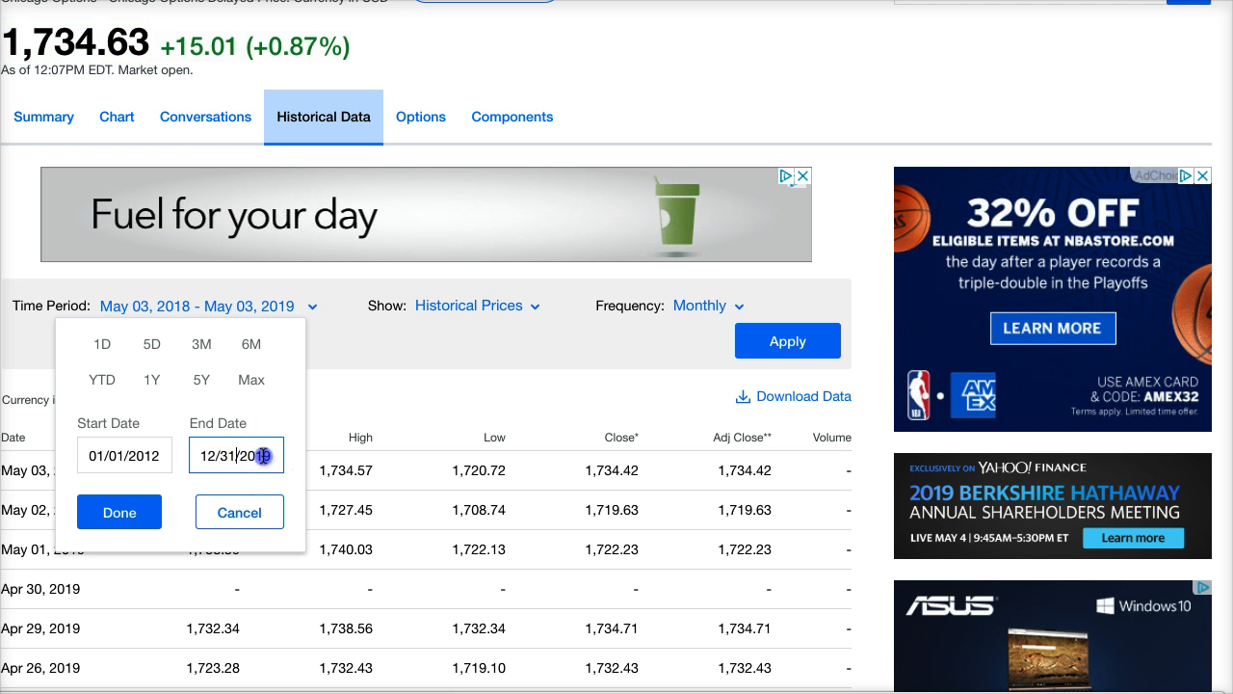
{"action": "key", "text": "BackSpace"}
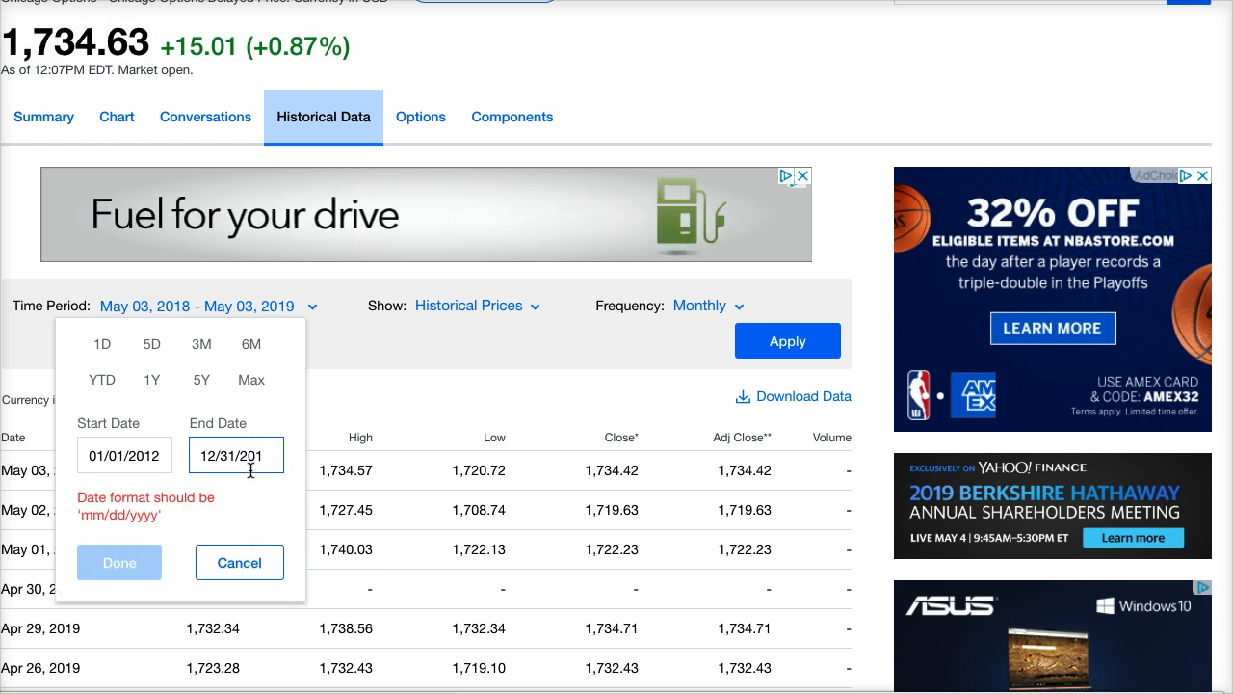
{"action": "type", "text": "7"}
{"action": "left_click", "coordinate": [231, 464]}
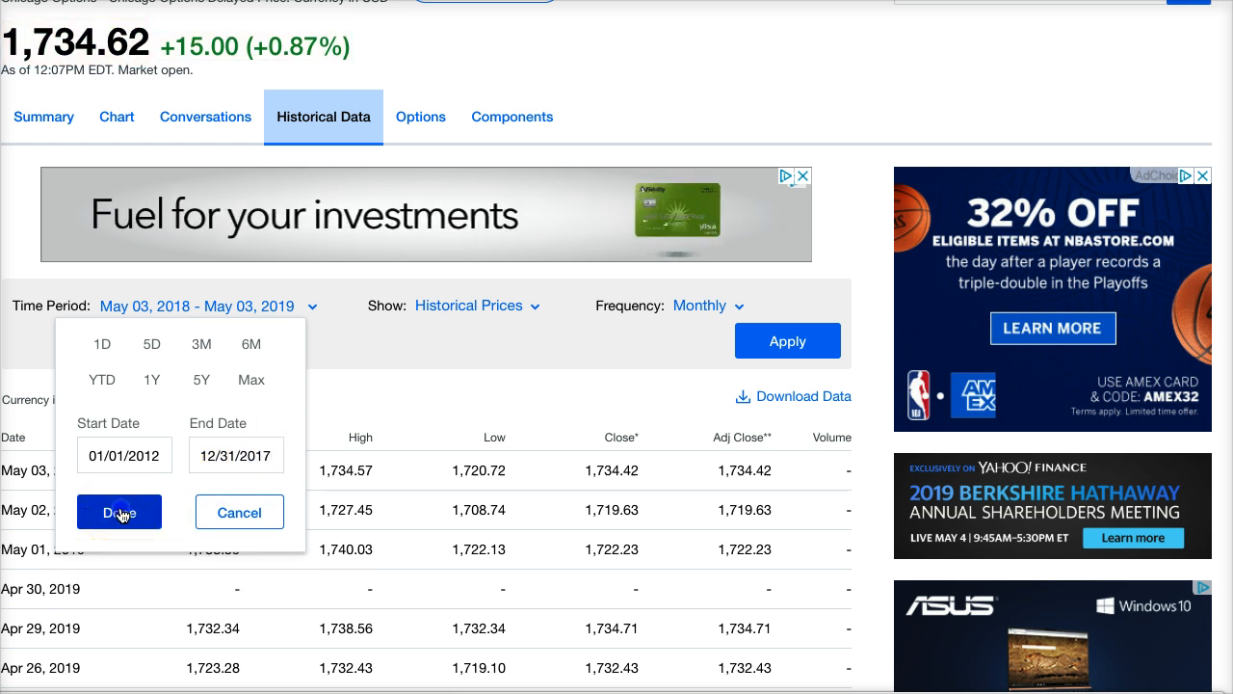
{"action": "left_click", "coordinate": [120, 508]}
{"action": "left_click", "coordinate": [777, 340]}
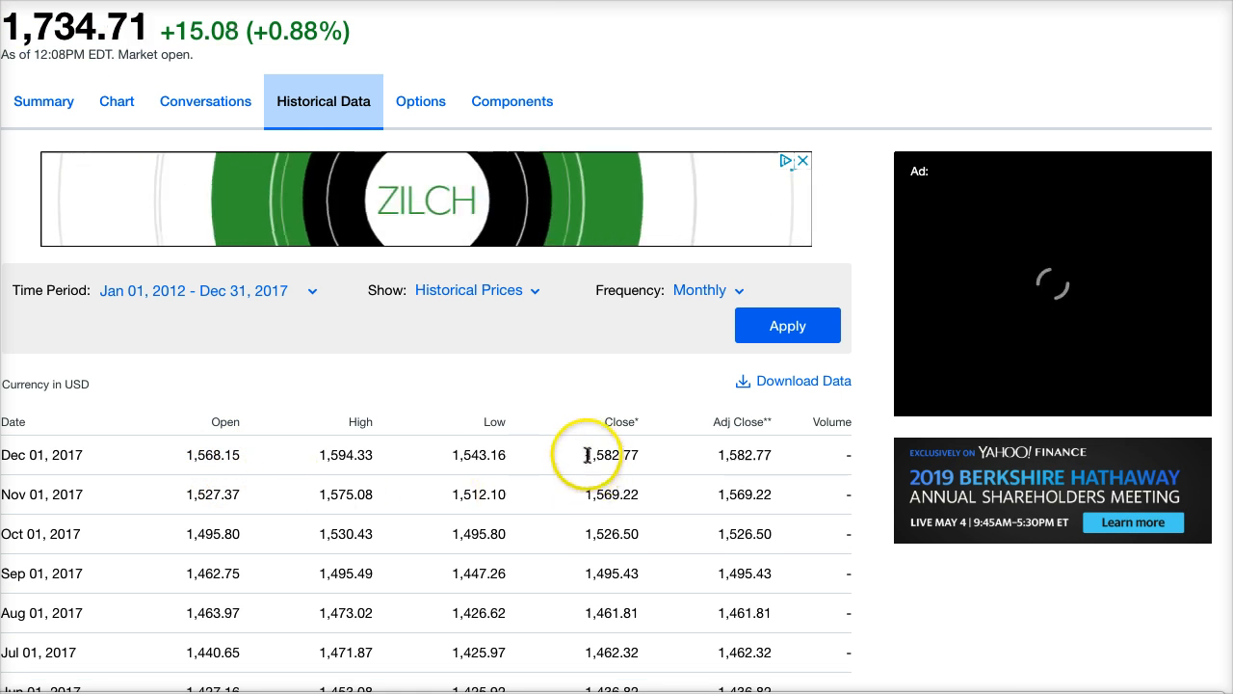
Look up the Russell 3000 closing prices for December 2017 and January 2012 in the monthly table.
{"action": "left_click_drag", "start_coordinate": [586, 453], "coordinate": [643, 459]}
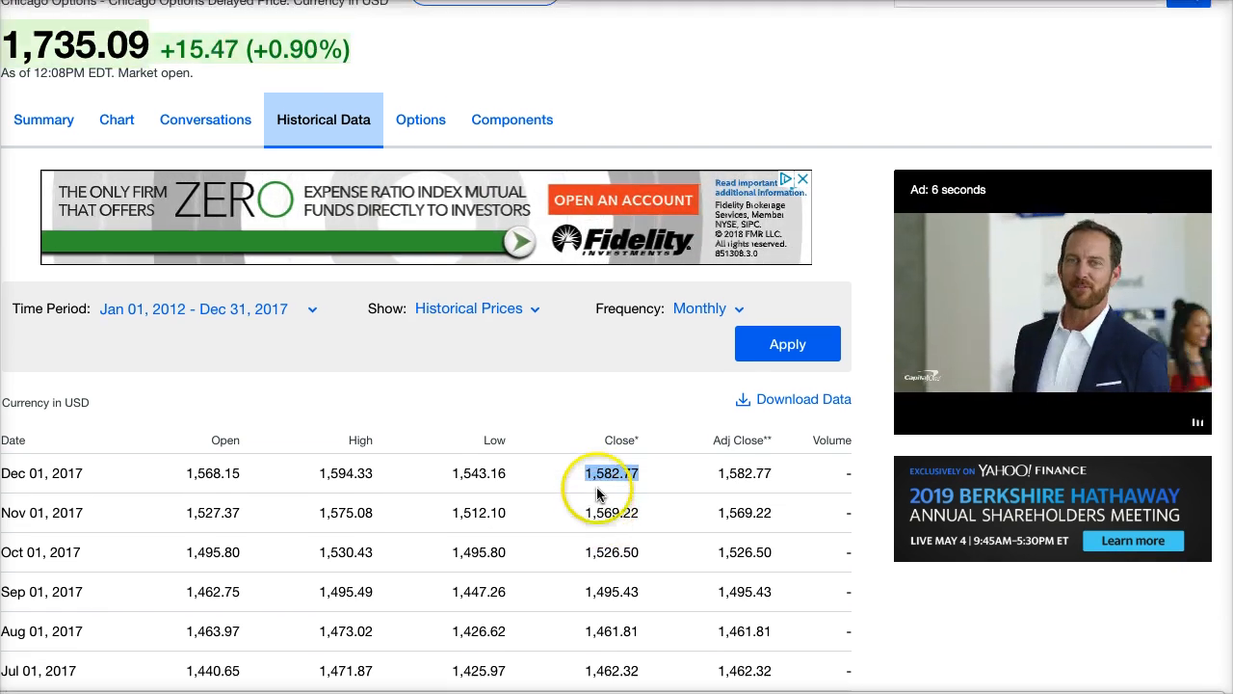
{"action": "scroll", "coordinate": [596, 486], "scroll_direction": "up", "scroll_amount": 1}
{"action": "scroll", "coordinate": [594, 495], "scroll_direction": "down", "scroll_amount": 1}
{"action": "scroll", "coordinate": [596, 496], "scroll_direction": "down", "scroll_amount": 15}
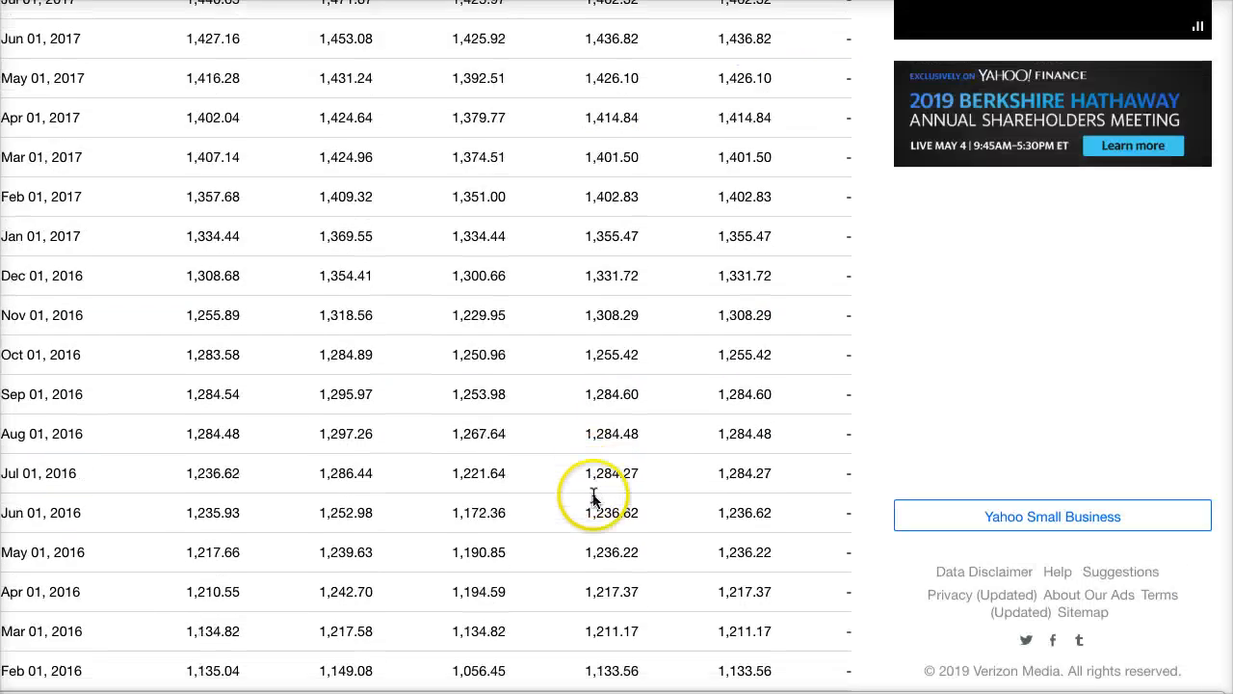
{"action": "scroll", "coordinate": [596, 497], "scroll_direction": "down", "scroll_amount": 12}
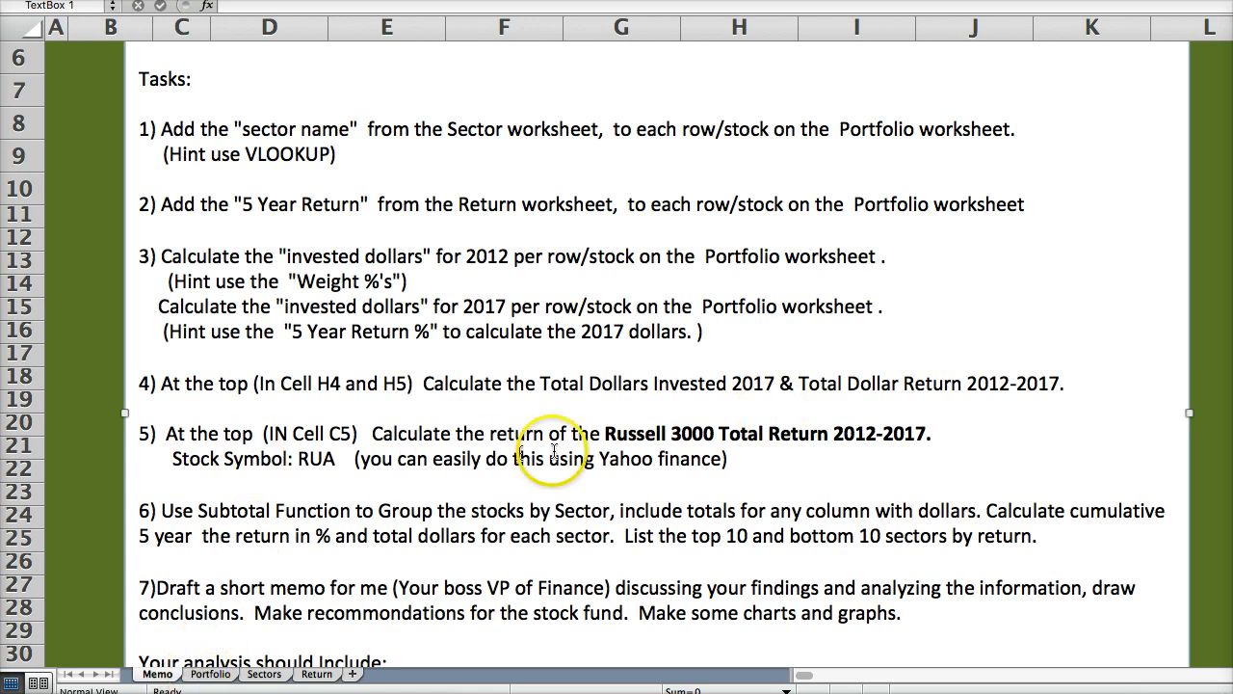
Switch to Excel and enter the return formula +(1582.77-779.22)/779.22 in C5 of the Portfolio sheet.
{"action": "left_click", "coordinate": [209, 674]}
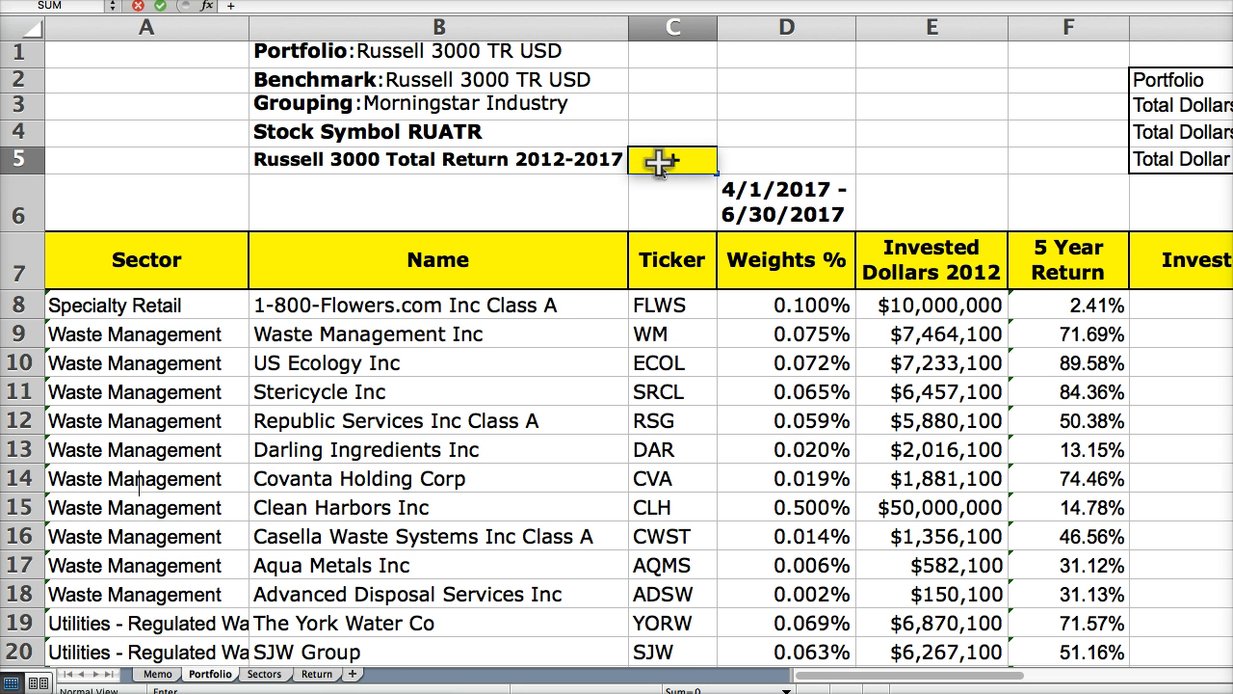
{"action": "type", "text": "+1582"}
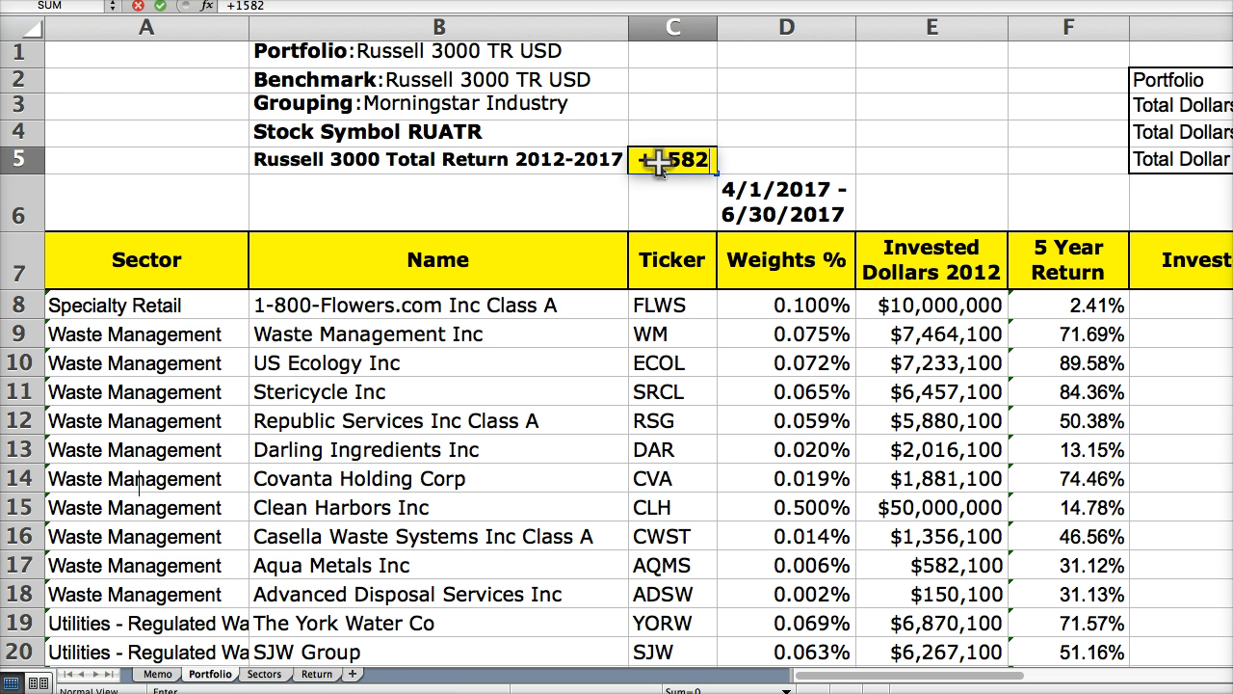
{"action": "type", "text": ".77-779"}
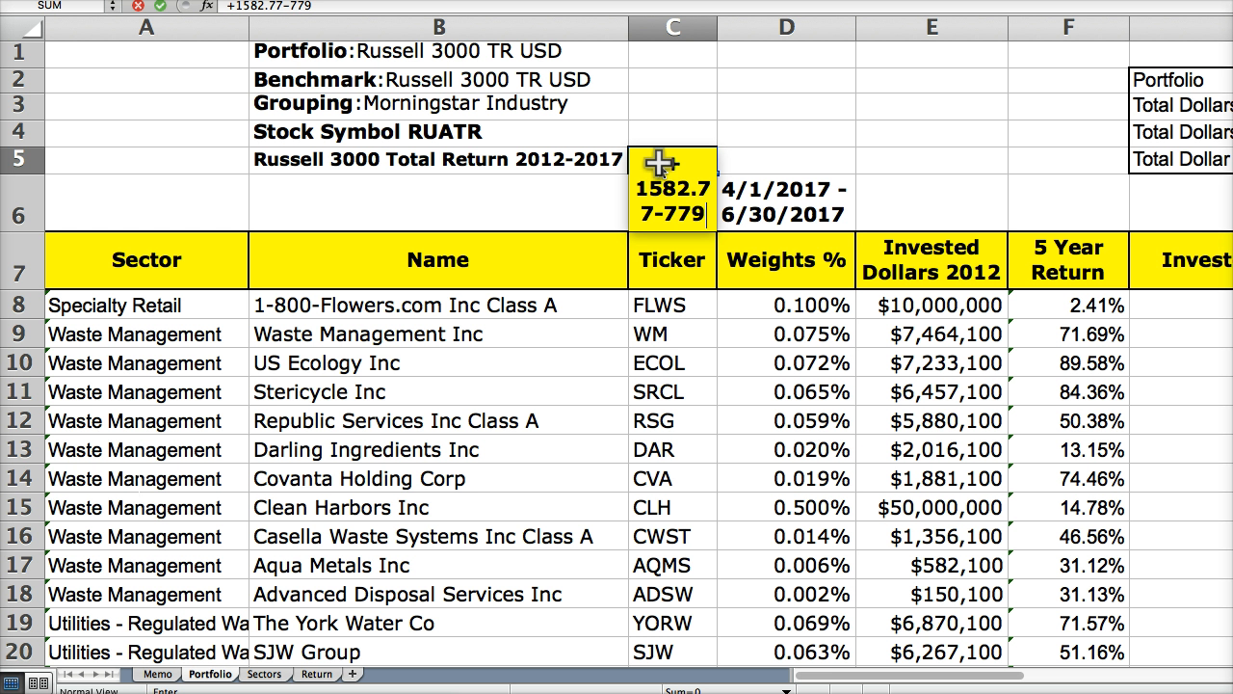
{"action": "type", "text": ".22"}
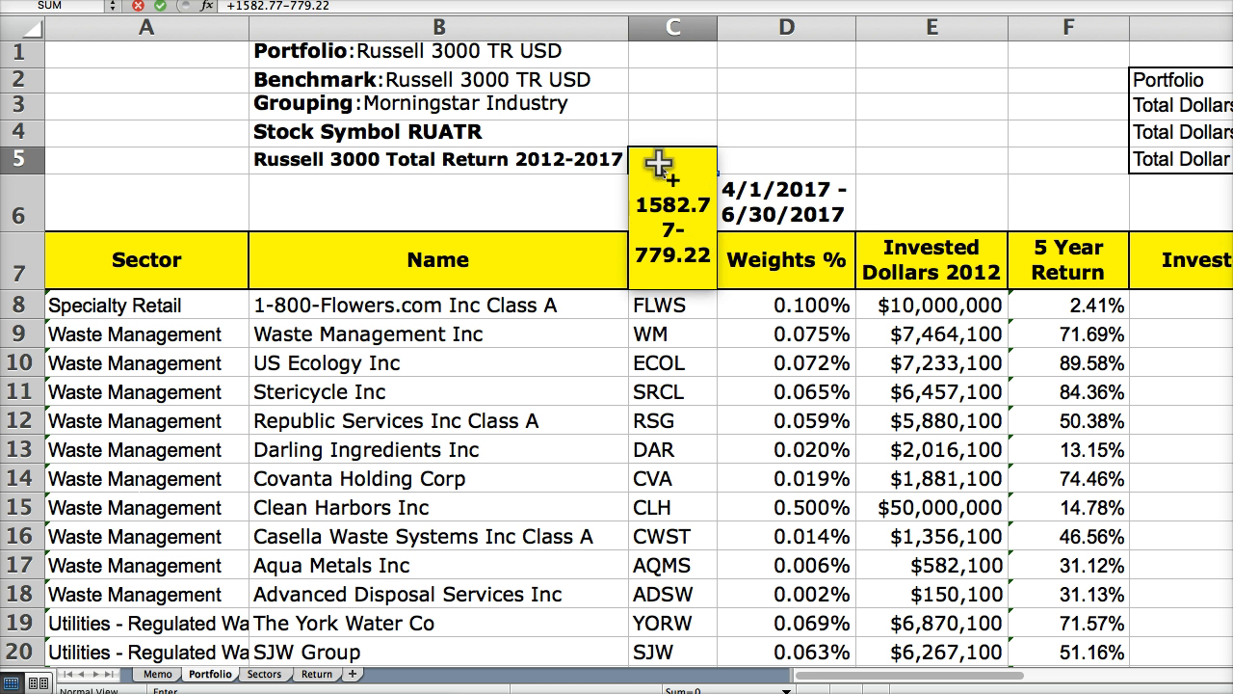
{"action": "type", "text": "/779"}
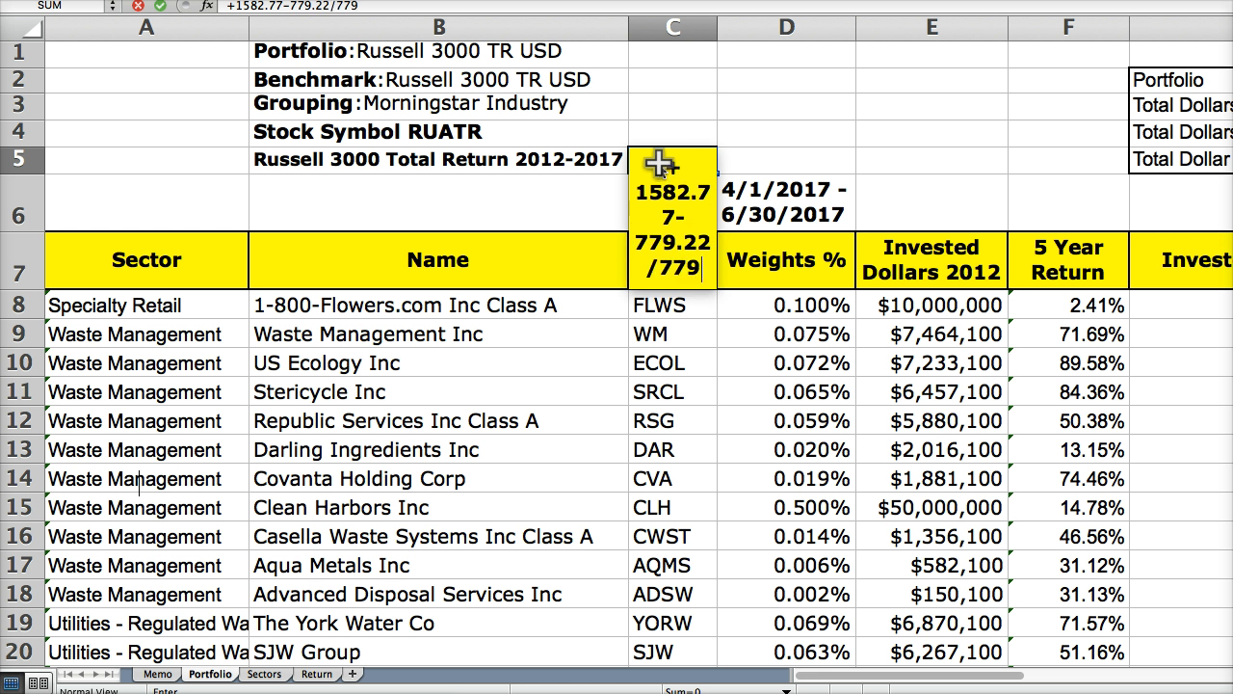
{"action": "type", "text": ".22"}
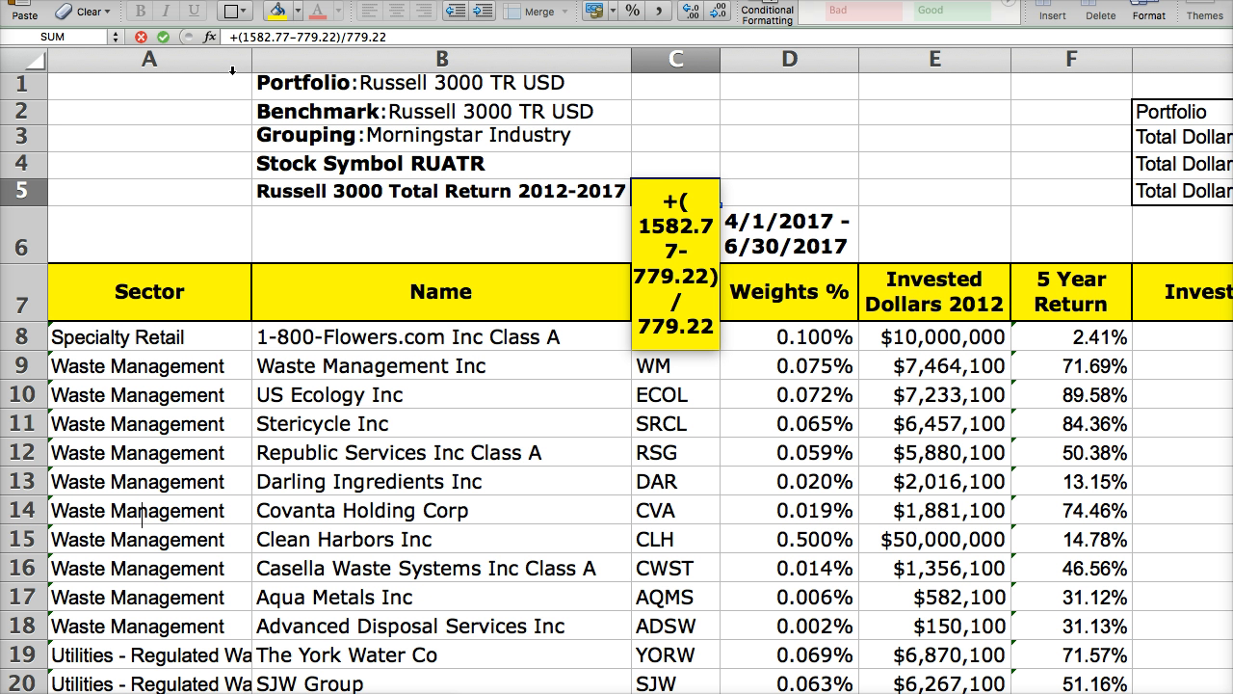
{"action": "left_click", "coordinate": [245, 75]}
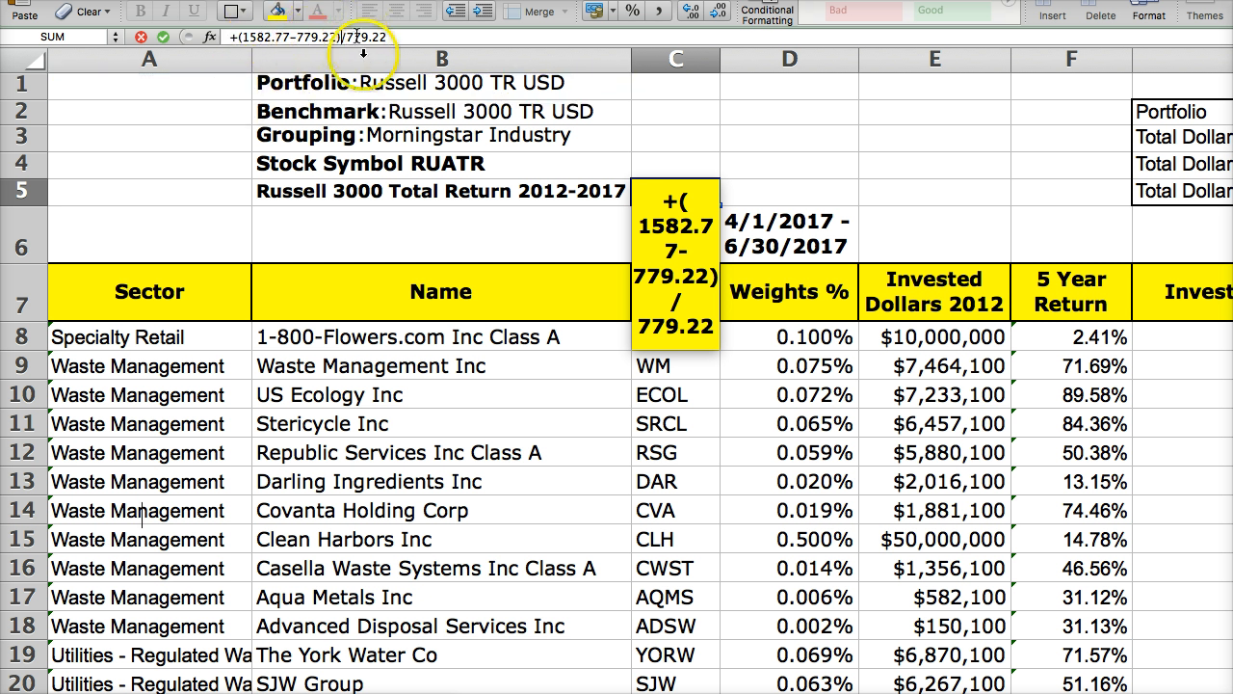
{"action": "key", "text": "Return"}
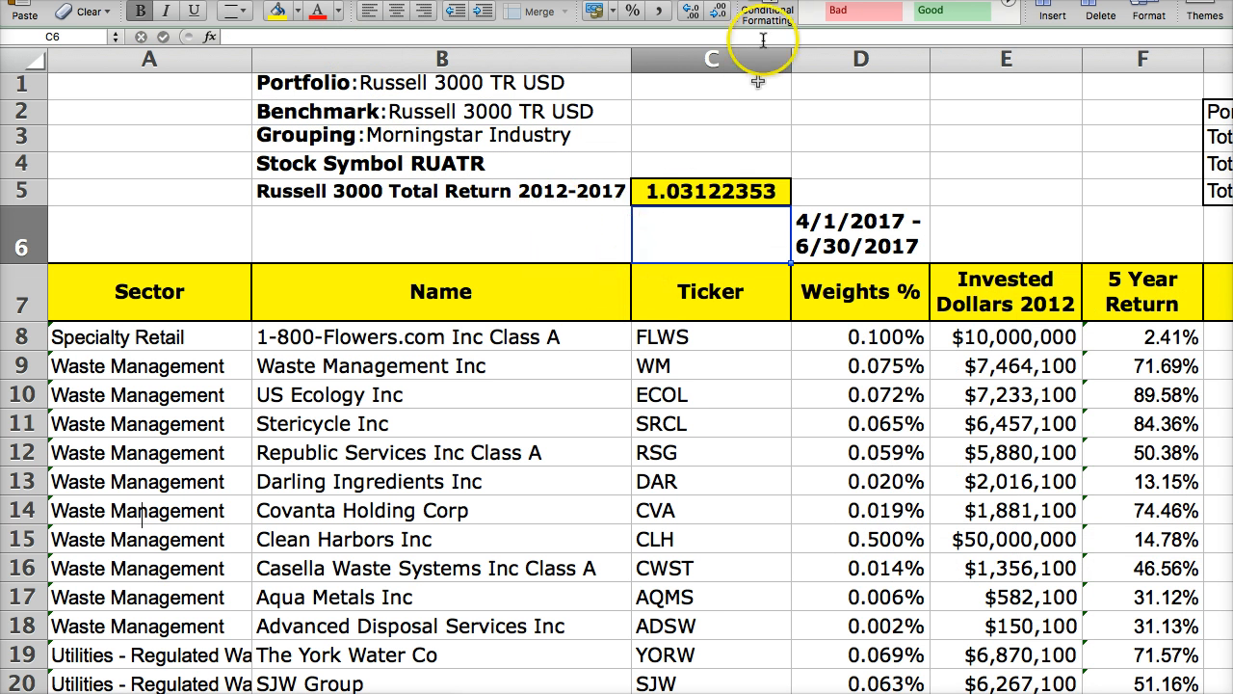
Format the Russell 3000 Total Return in C5 as a percentage and increase its decimal places.
{"action": "left_click", "coordinate": [632, 13]}
{"action": "left_click", "coordinate": [695, 11]}
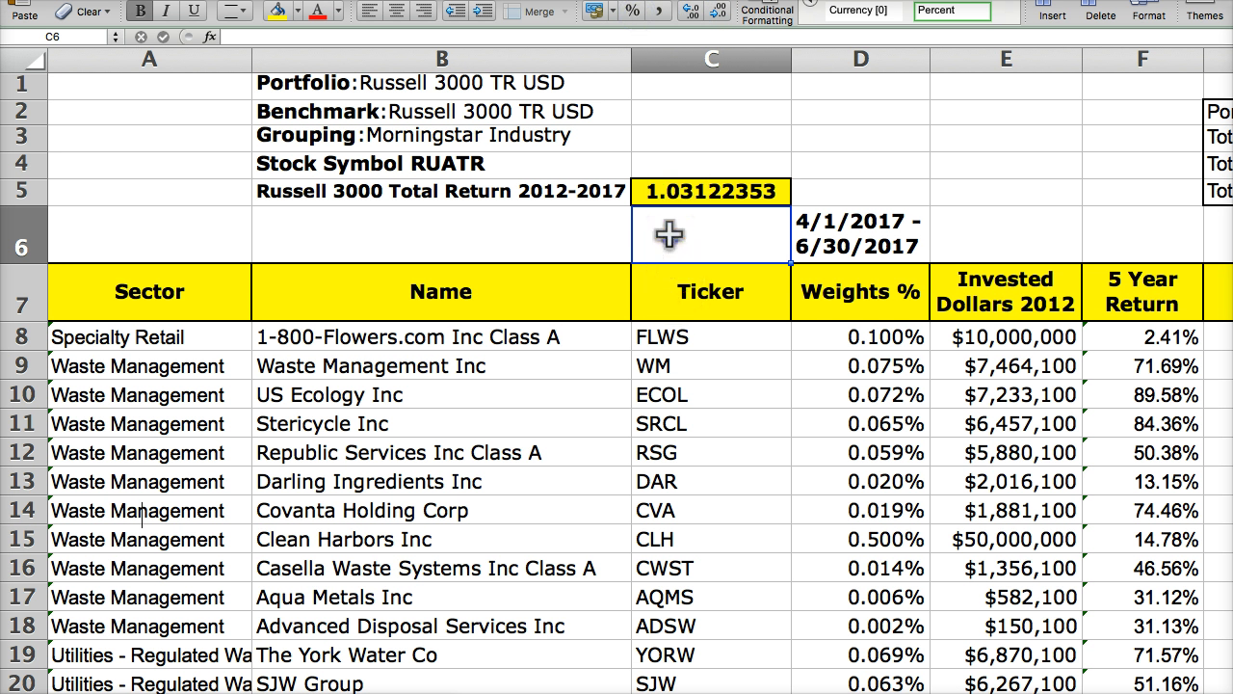
{"action": "left_click", "coordinate": [668, 188]}
{"action": "left_click", "coordinate": [632, 12]}
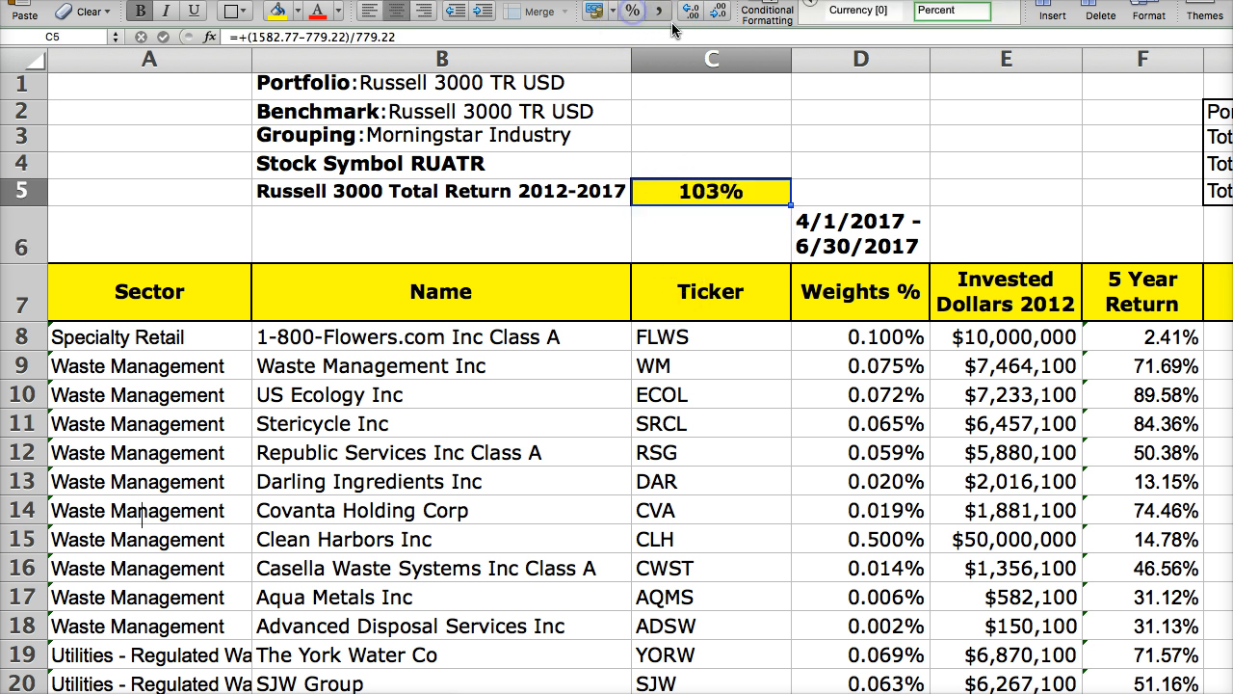
{"action": "left_click", "coordinate": [693, 13]}
{"action": "left_click", "coordinate": [694, 14]}
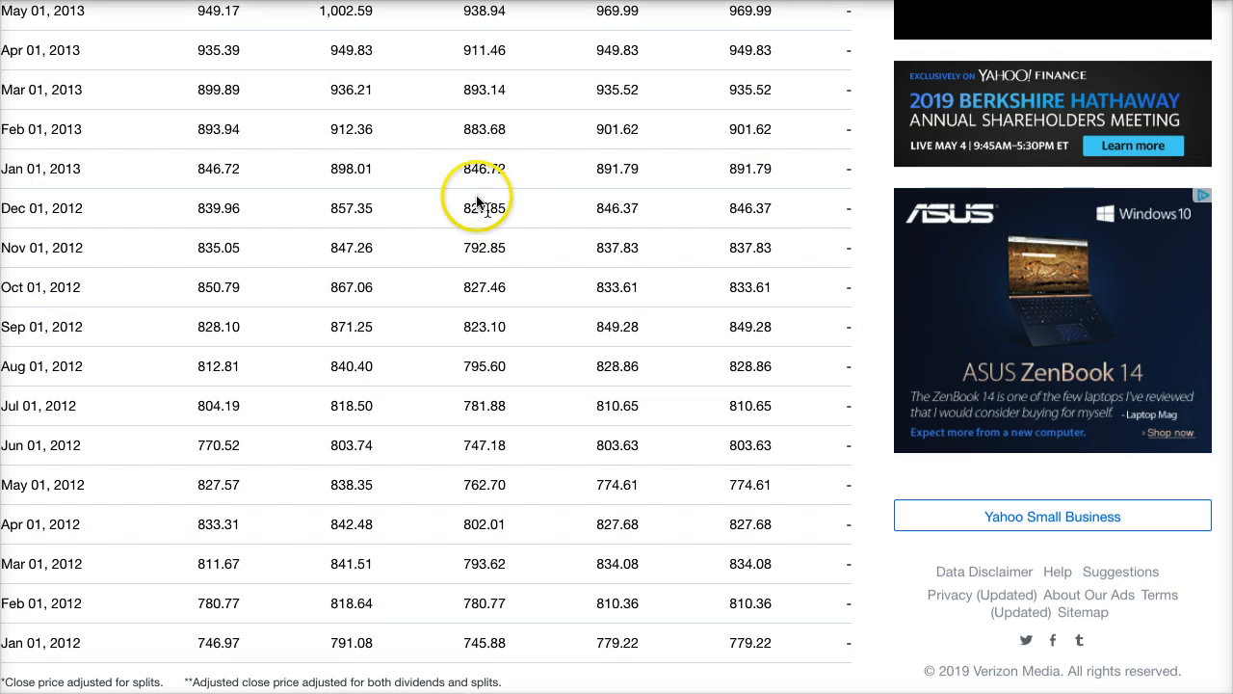
Switch back to Yahoo Finance and review the monthly Russell 3000 prices from January 2012 up to December 2017.
{"action": "scroll", "coordinate": [468, 192], "scroll_direction": "up", "scroll_amount": 10}
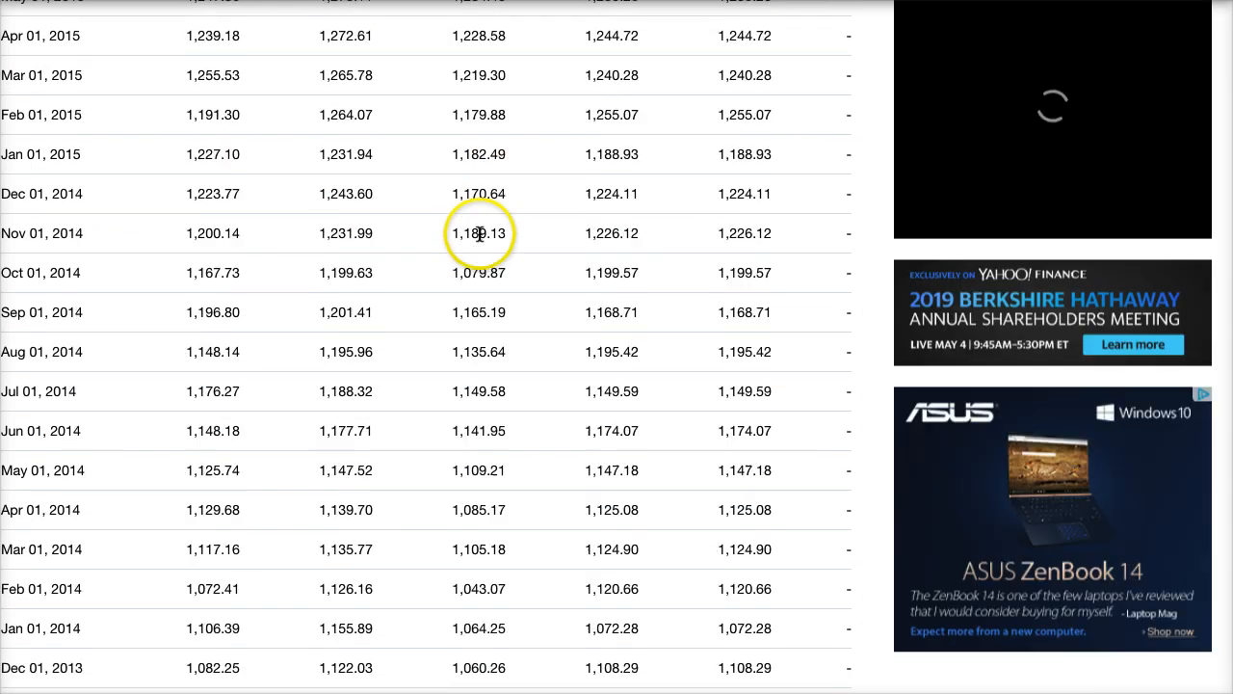
{"action": "scroll", "coordinate": [478, 233], "scroll_direction": "up", "scroll_amount": 20}
{"action": "scroll", "coordinate": [489, 248], "scroll_direction": "down", "scroll_amount": 6}
{"action": "scroll", "coordinate": [510, 399], "scroll_direction": "up", "scroll_amount": 3}
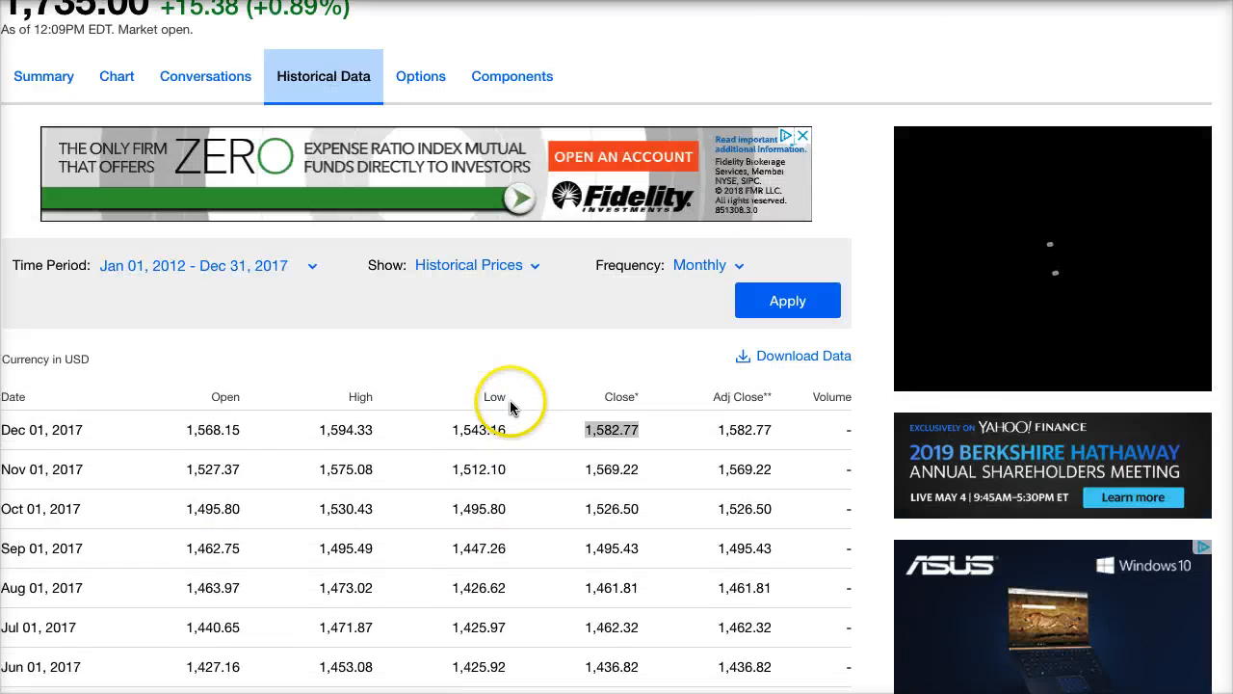
{"action": "scroll", "coordinate": [529, 415], "scroll_direction": "down", "scroll_amount": 1}
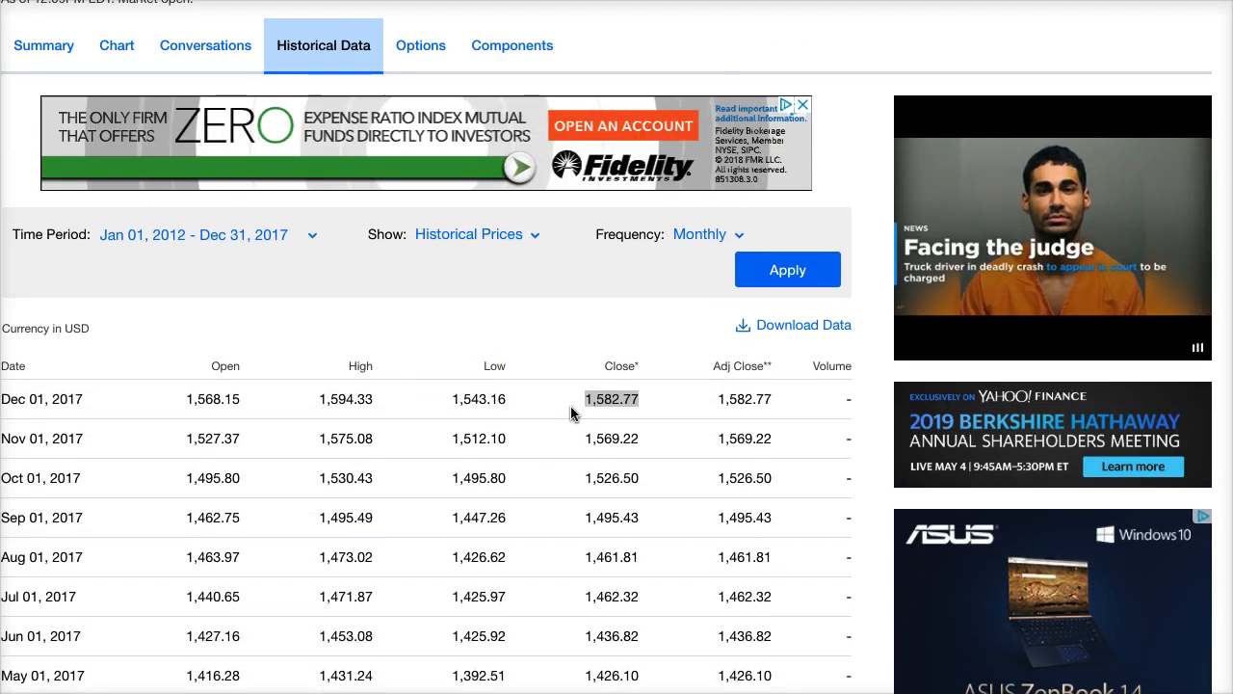
Switch back to Excel and compare the Russell 3000 Total Return in C5 with the portfolio's Total Dollar Return in H5.
{"action": "scroll", "coordinate": [571, 415], "scroll_direction": "down", "scroll_amount": 20}
{"action": "left_click", "coordinate": [571, 414]}
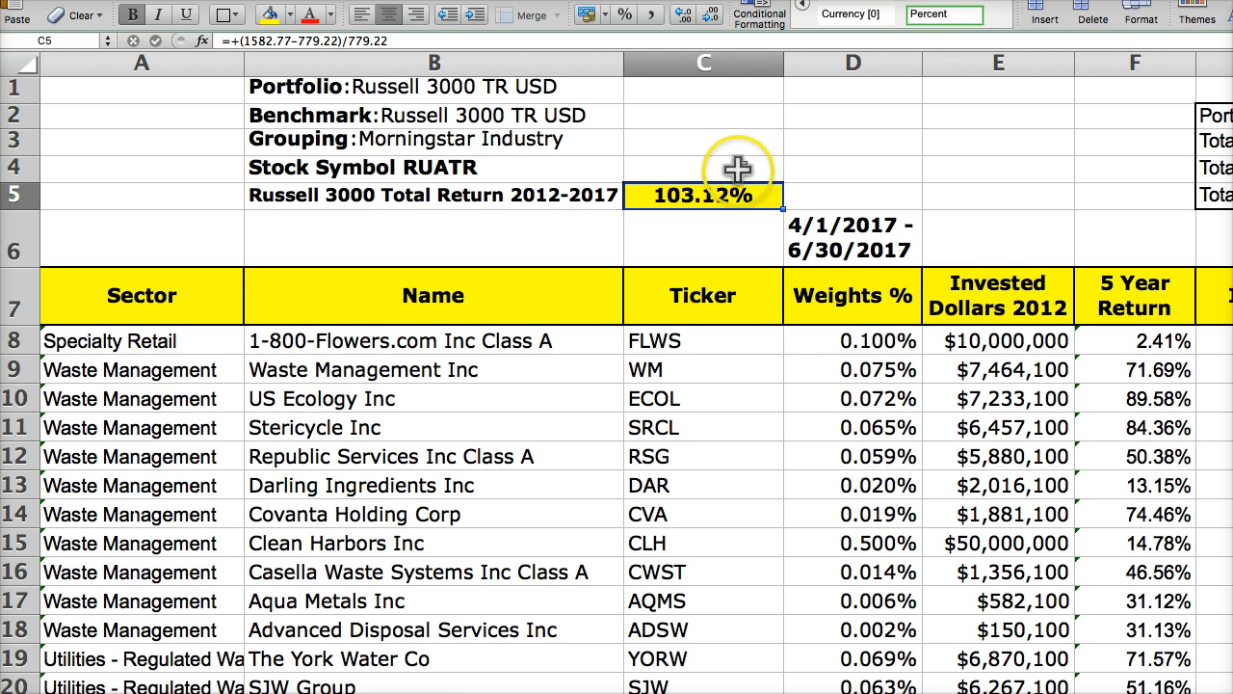
{"action": "left_click", "coordinate": [692, 200]}
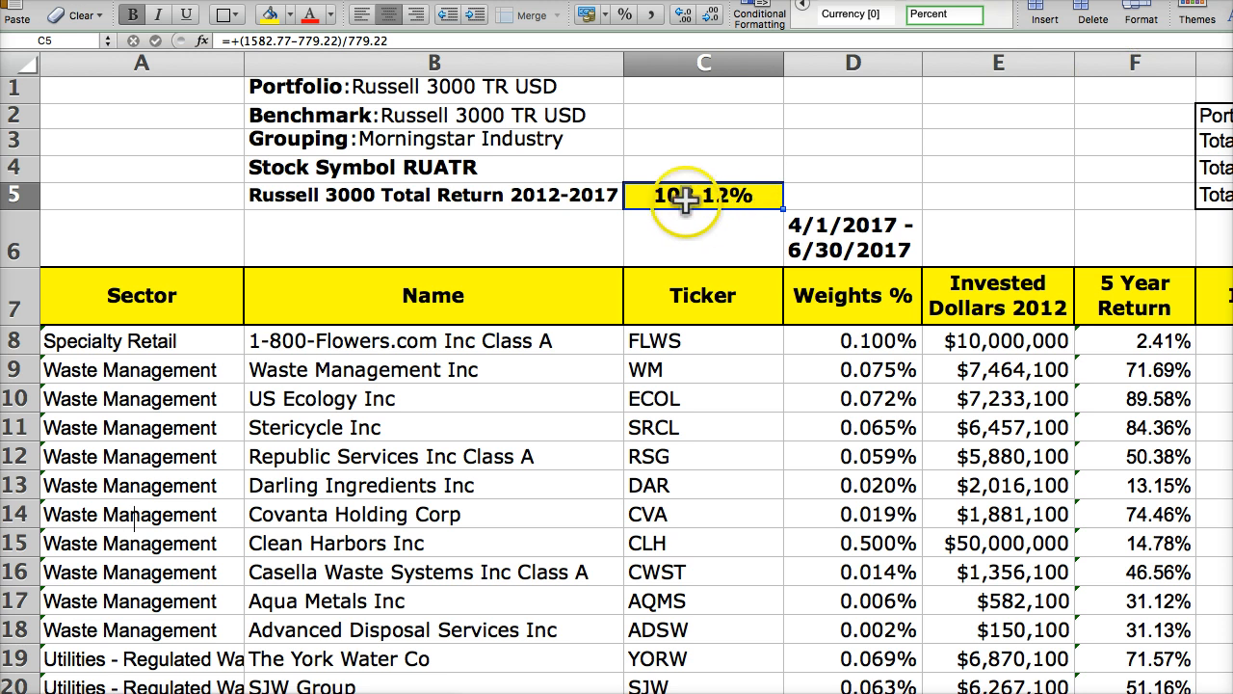
{"action": "left_click", "coordinate": [676, 335]}
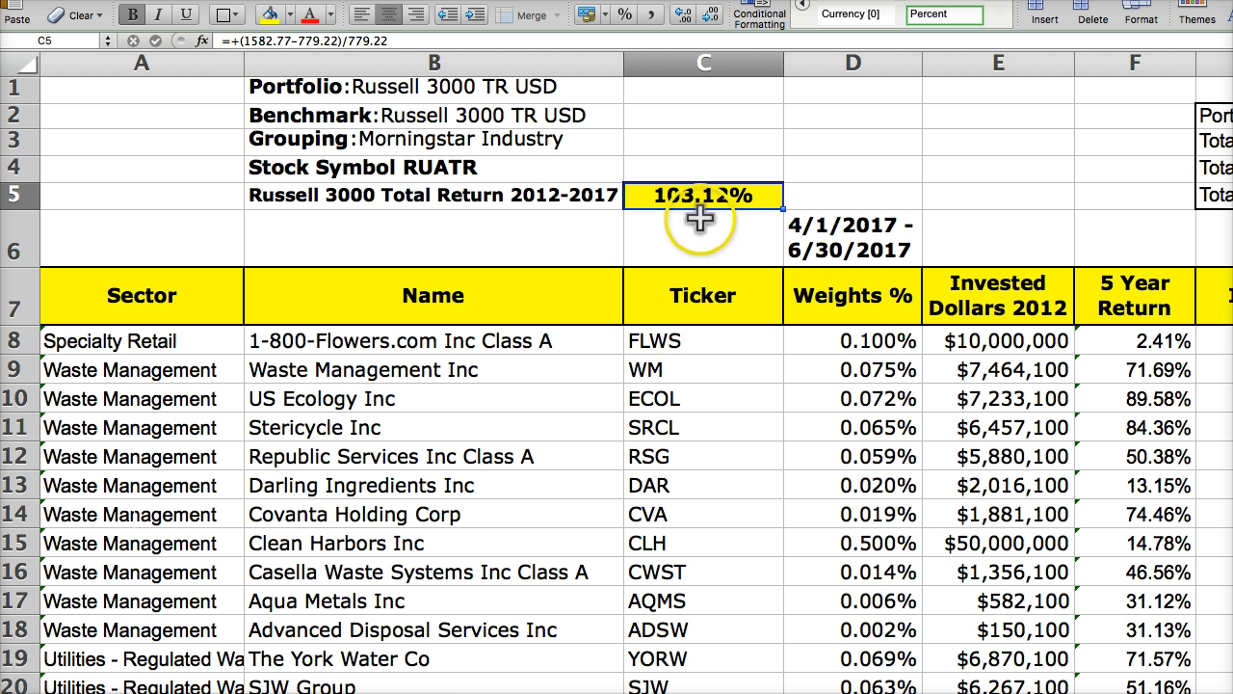
{"action": "left_click", "coordinate": [659, 189]}
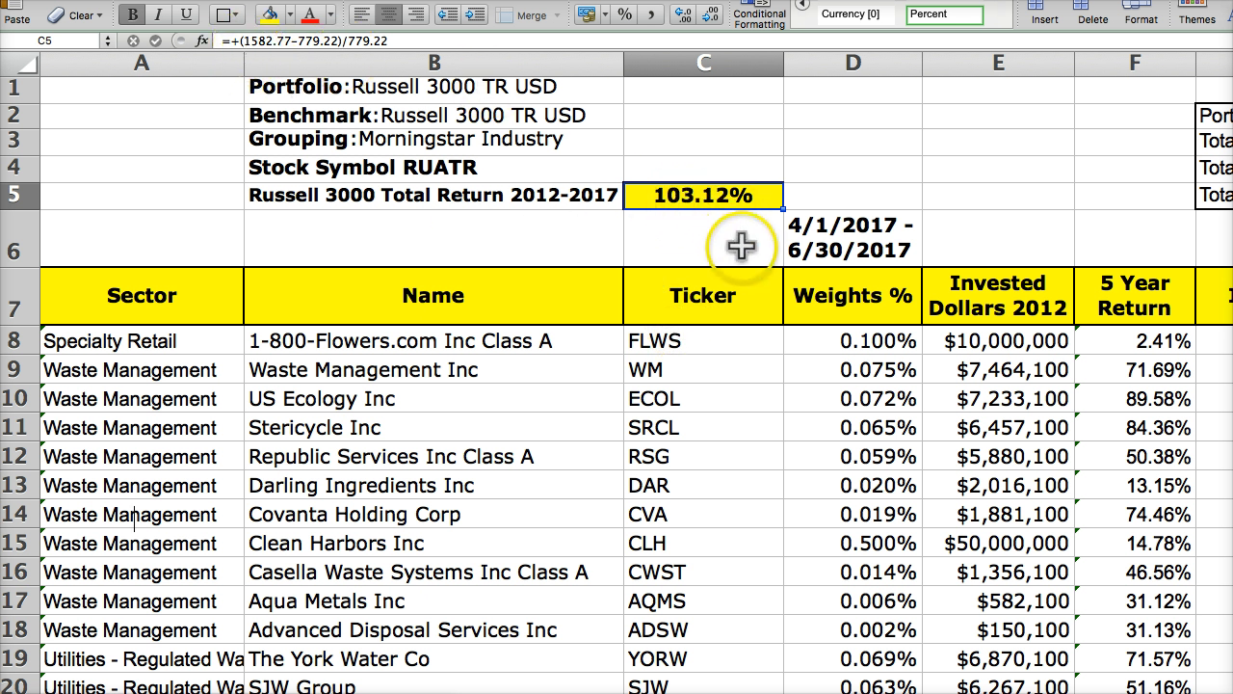
{"action": "scroll", "coordinate": [818, 434], "scroll_direction": "right", "scroll_amount": 5}
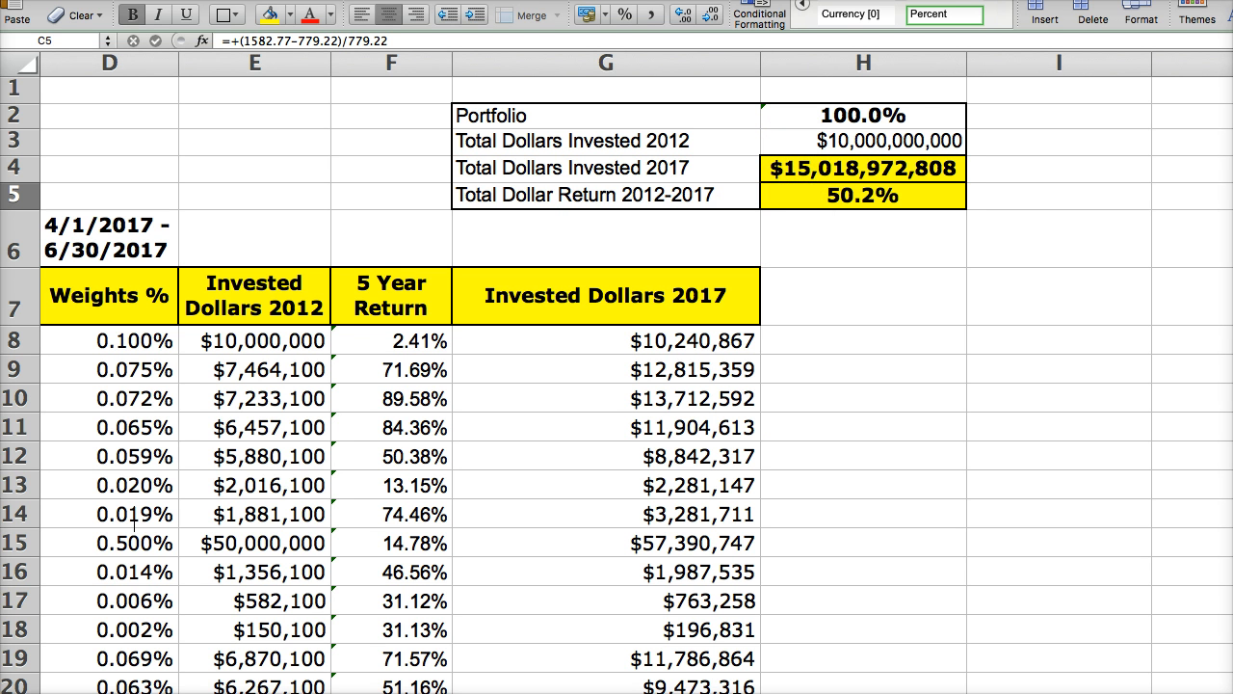
{"action": "scroll", "coordinate": [134, 518], "scroll_direction": "left", "scroll_amount": 4}
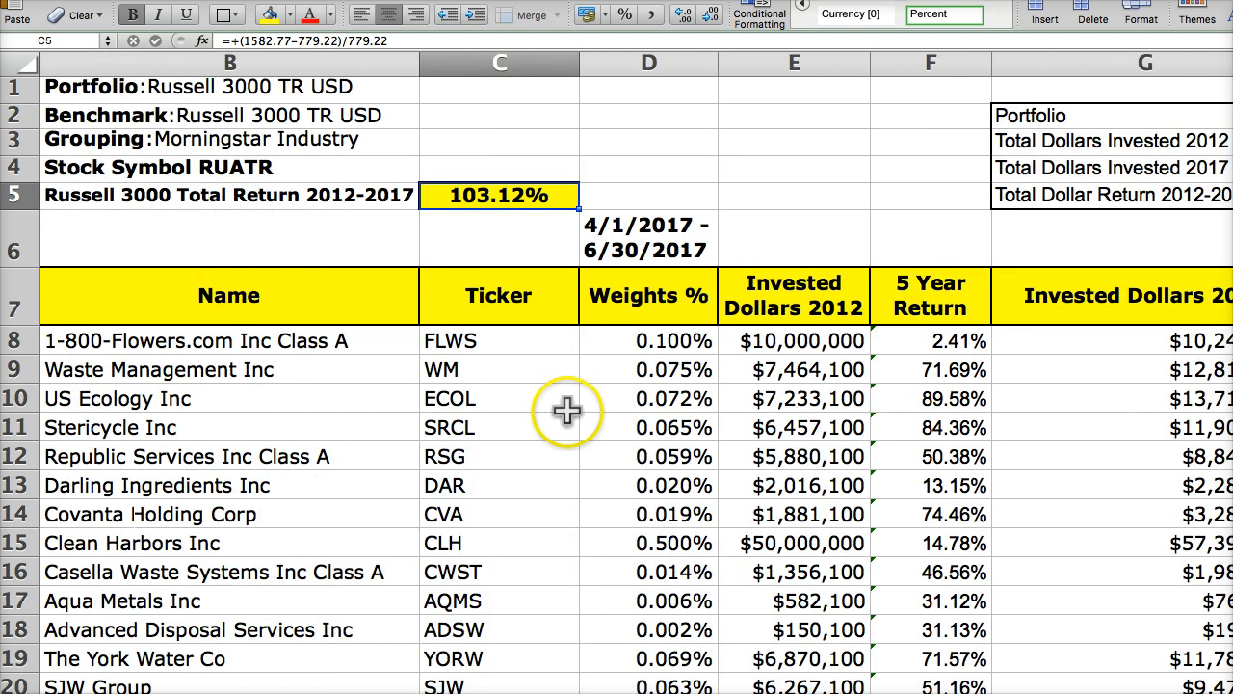
Examine the Portfolio stock list from the first companies to the last row and return to cell B1.
{"action": "left_click", "coordinate": [125, 419]}
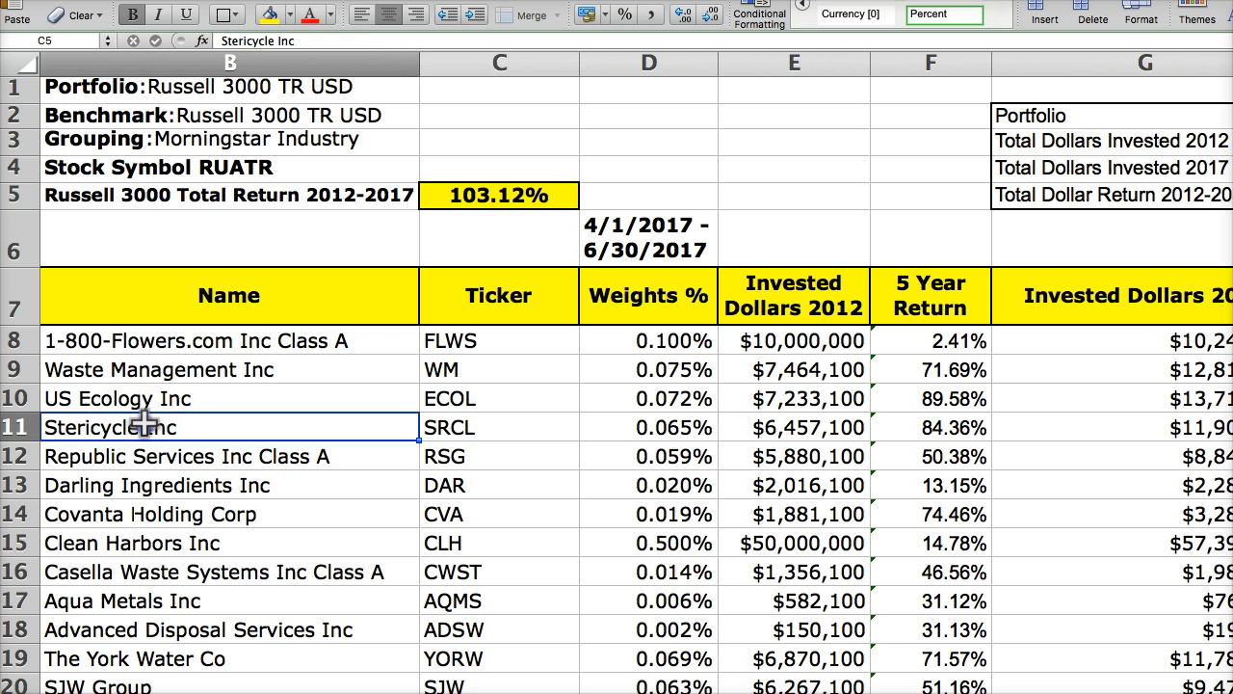
{"action": "key", "text": "Down"}
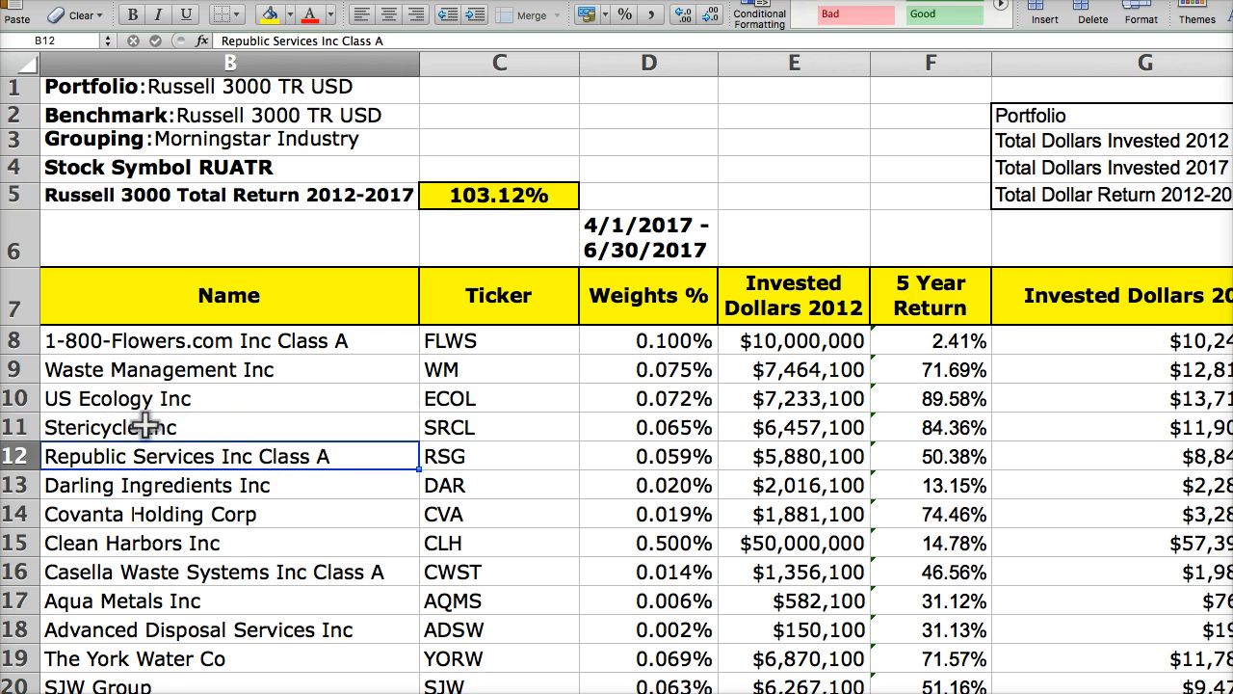
{"action": "key", "text": "ctrl+Down"}
{"action": "key", "text": "Down"}
{"action": "key", "text": "Up"}
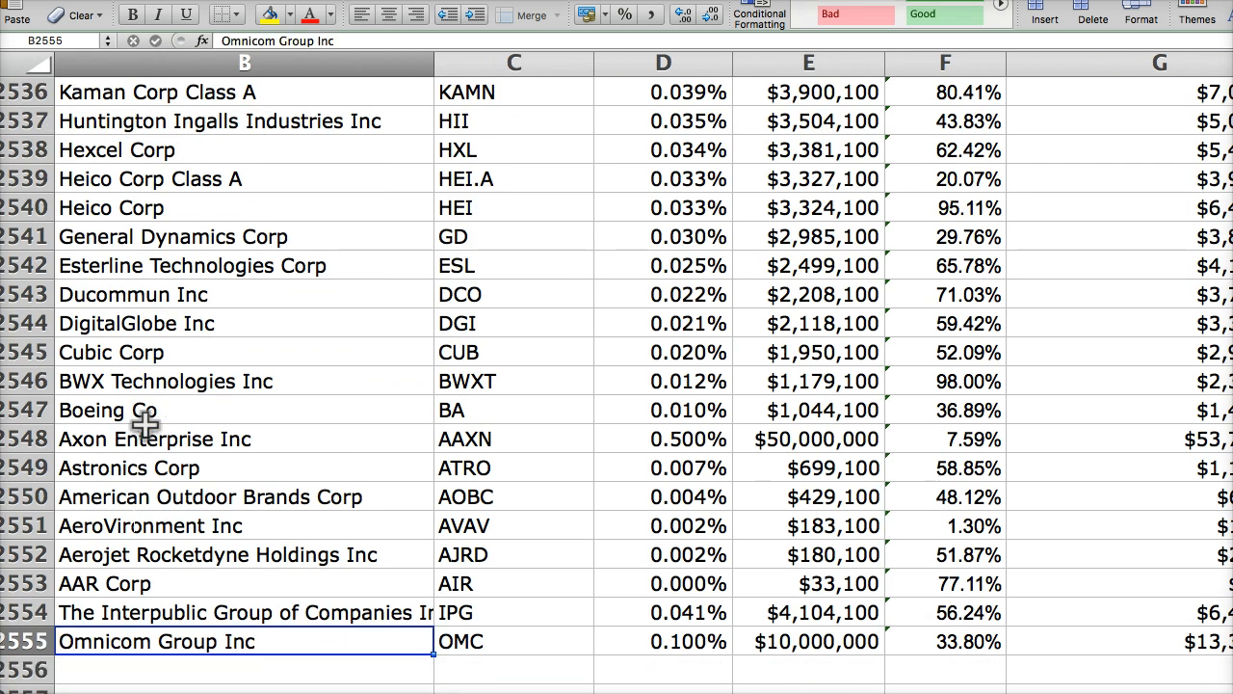
{"action": "key", "text": "Up"}
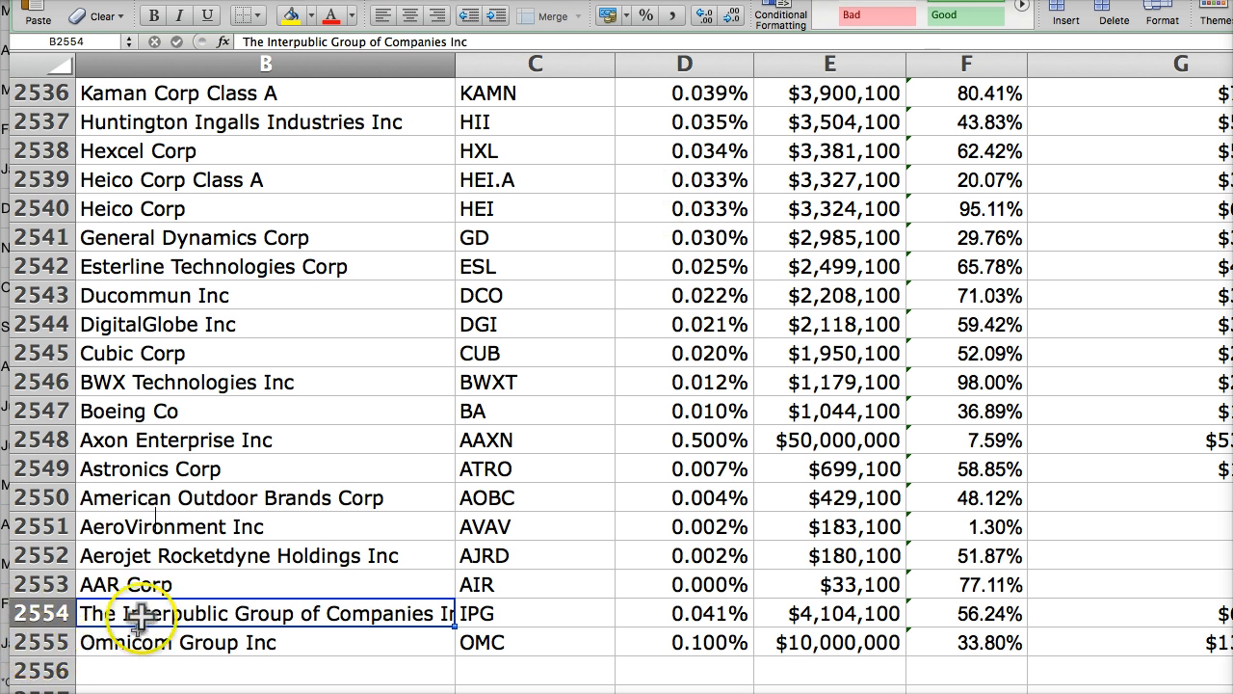
{"action": "key", "text": "Up"}
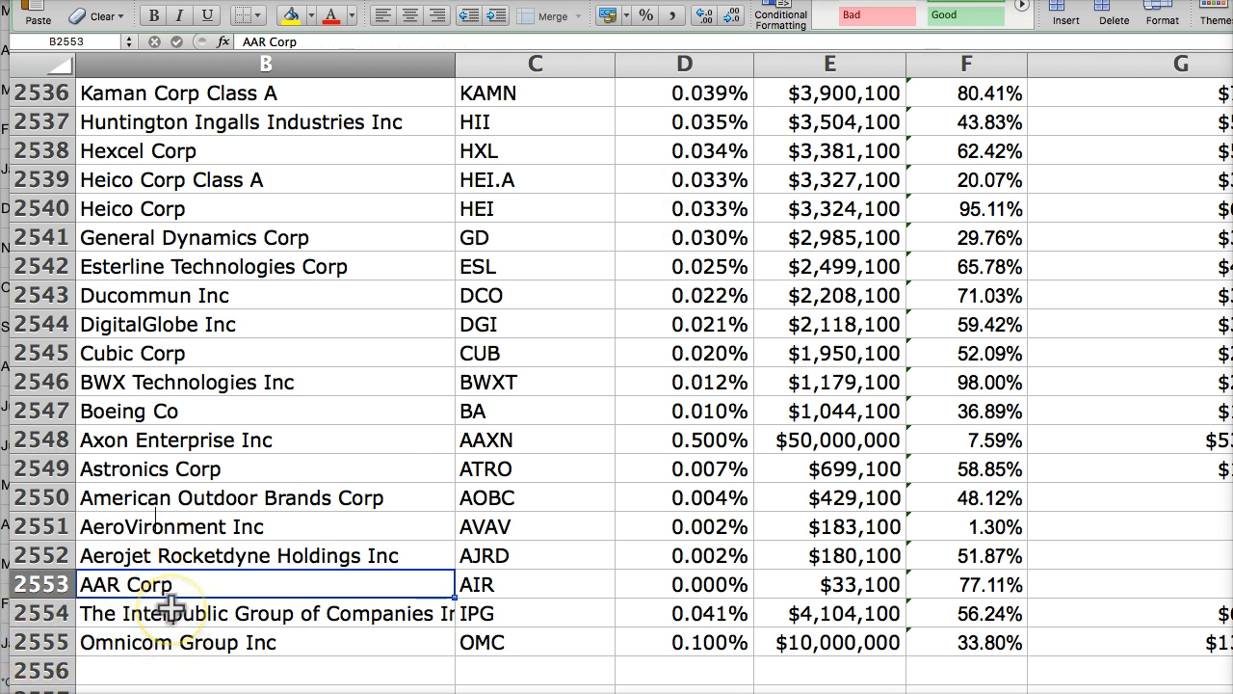
{"action": "key", "text": "ctrl+Up"}
{"action": "key", "text": "Up"}
{"action": "key", "text": "Up"}
{"action": "key", "text": "Up"}
{"action": "key", "text": "Up"}
{"action": "key", "text": "Up"}
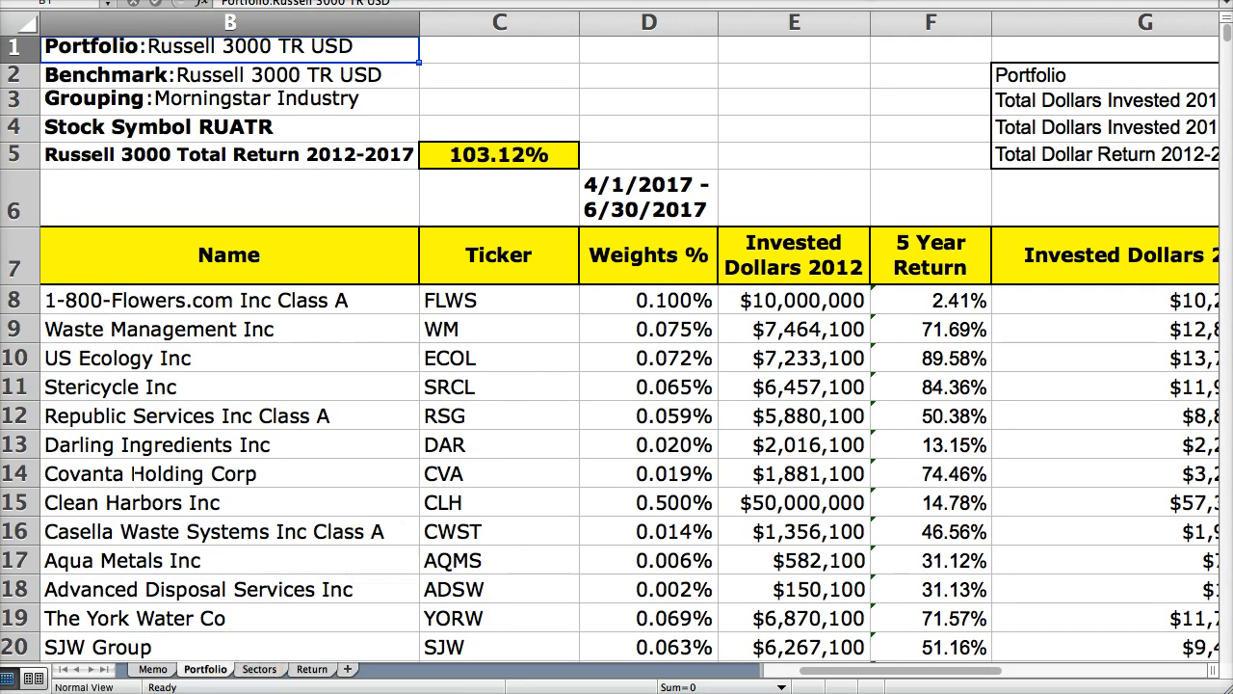
Read task 6 on the Memo sheet about subtotals by sector, and return to the Portfolio sheet.
{"action": "left_click", "coordinate": [154, 669]}
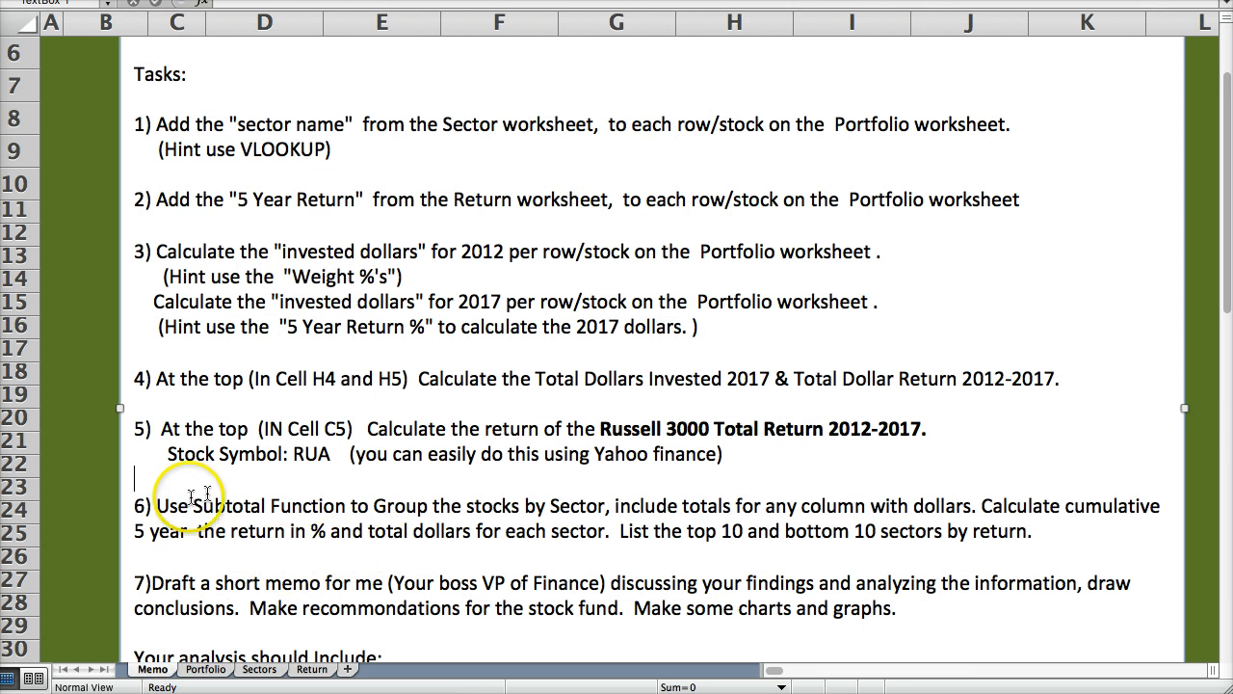
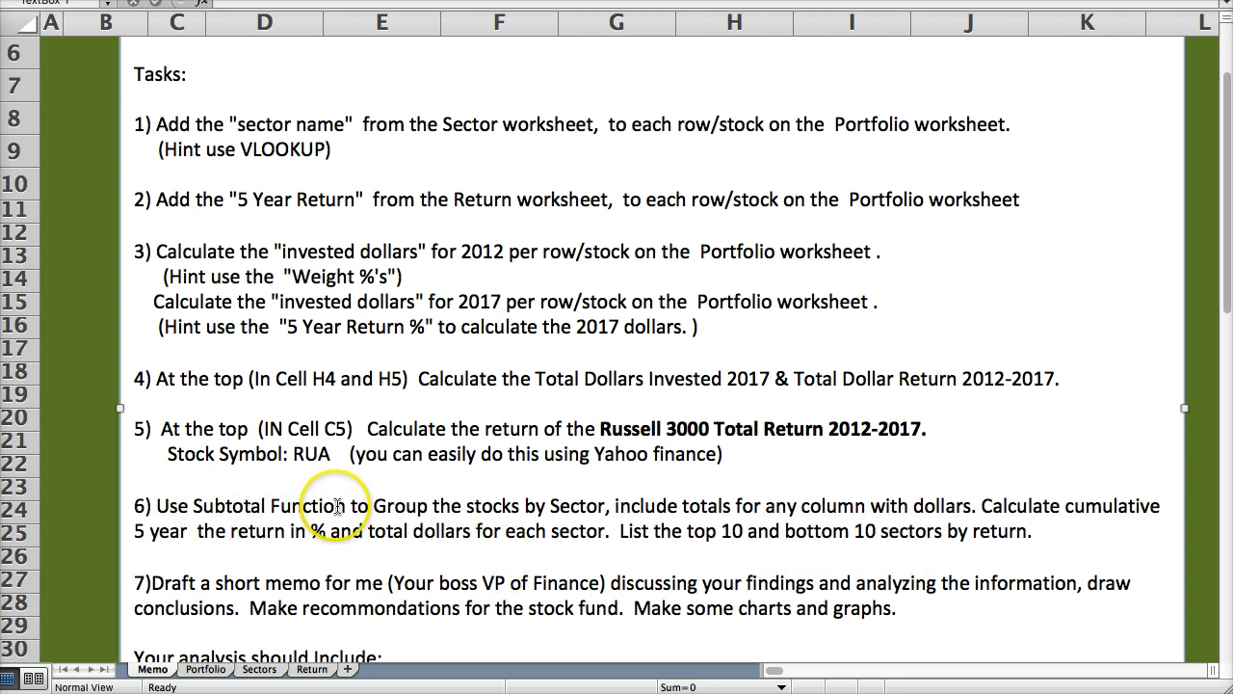
{"action": "left_click", "coordinate": [203, 669]}
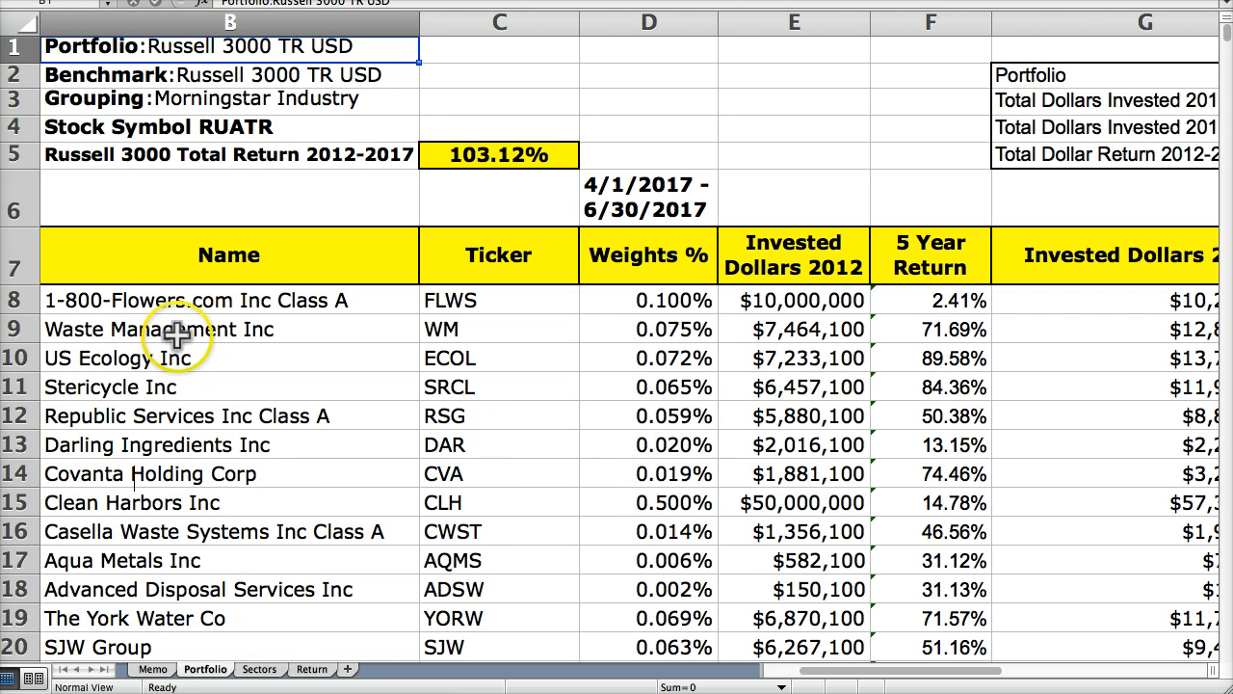
Copy the Portfolio table from the Name header through Invested Dollars 2017, covering B7:G2555.
{"action": "left_click", "coordinate": [107, 268]}
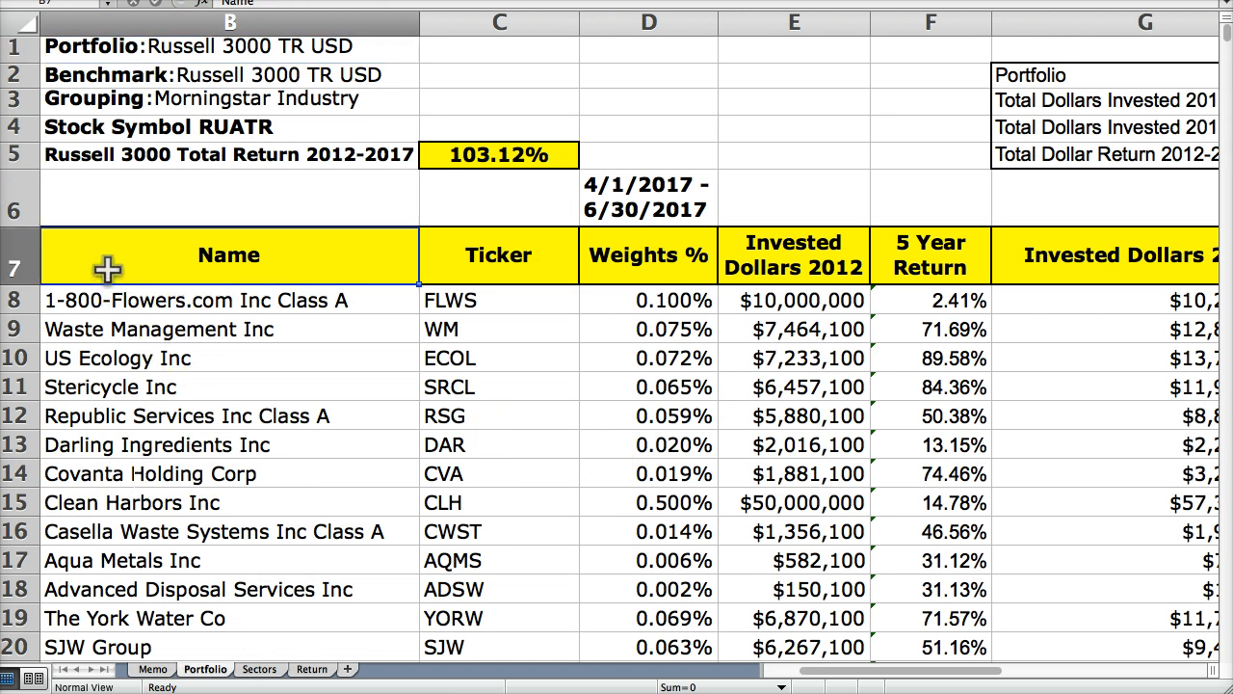
{"action": "key", "text": "ctrl+shift+Down"}
{"action": "key", "text": "shift+Right"}
{"action": "key", "text": "shift+Right"}
{"action": "key", "text": "shift+Right"}
{"action": "key", "text": "shift+Right"}
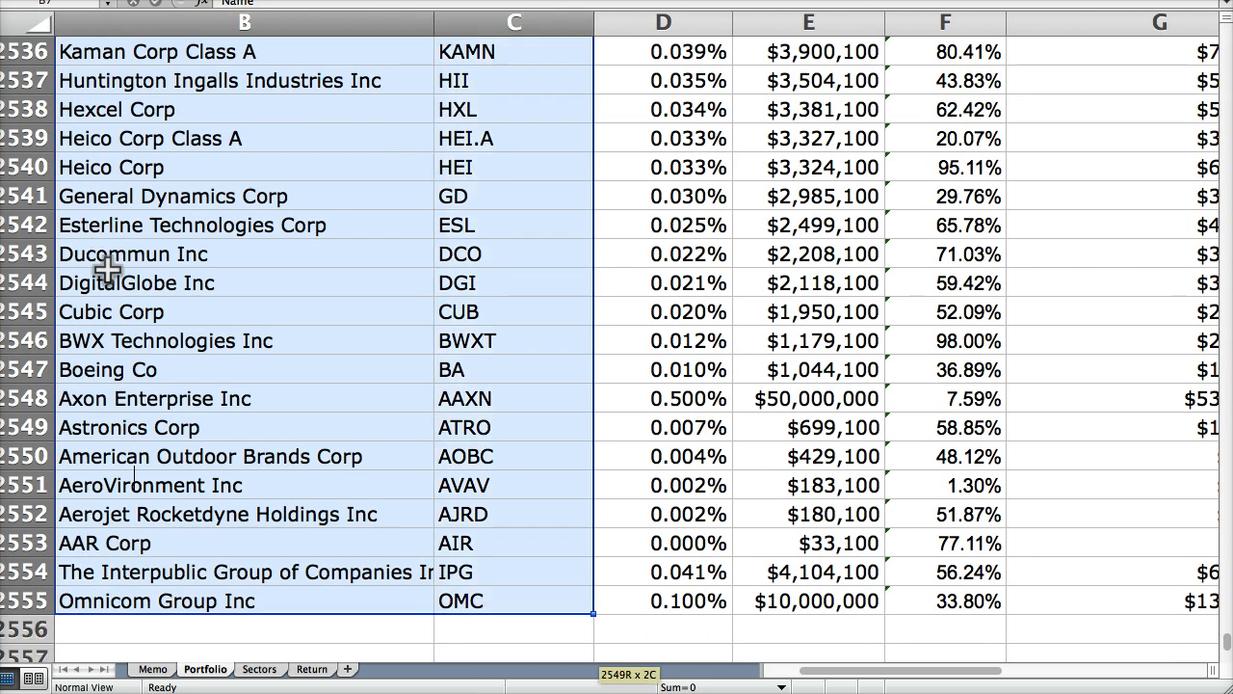
{"action": "key", "text": "shift+Right"}
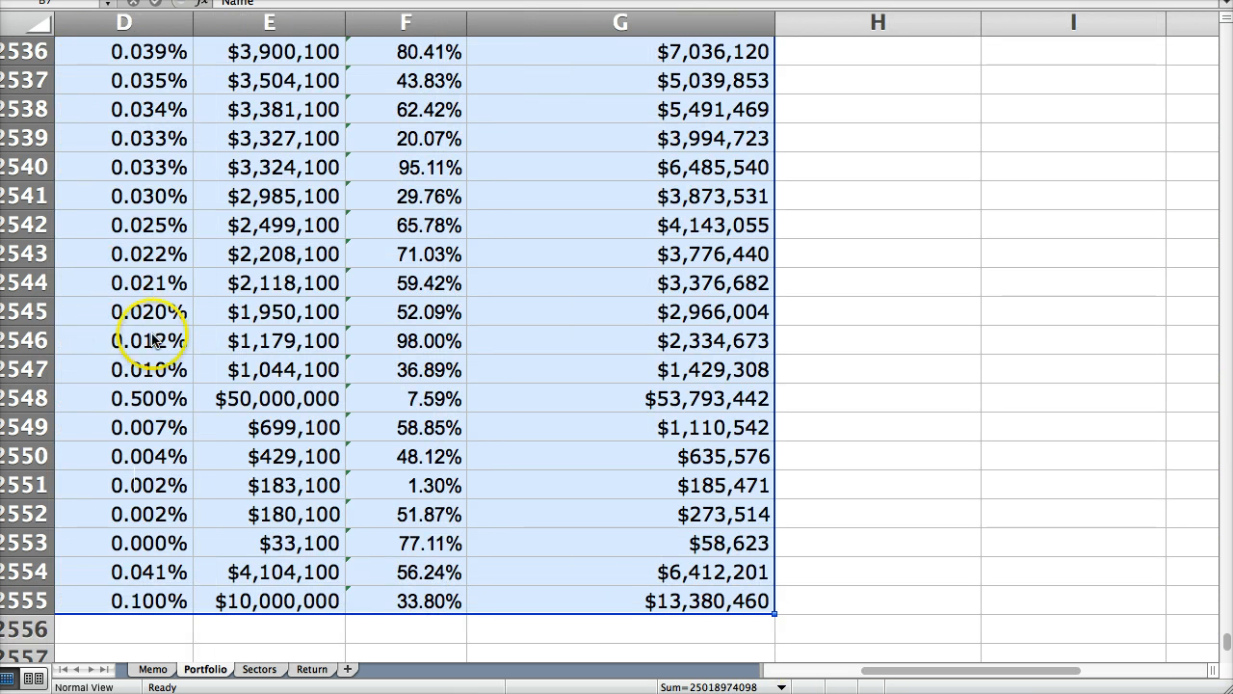
{"action": "key", "text": "super+c"}
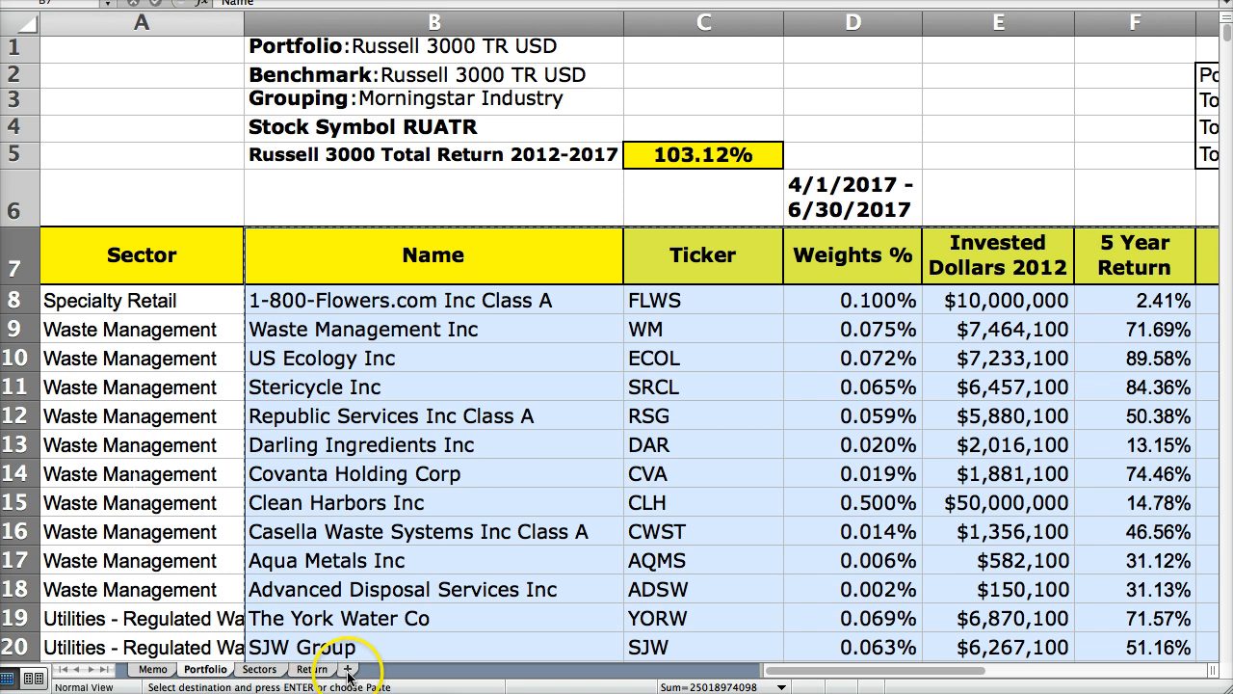
Add a new worksheet and copy the full Portfolio table from the Sector header through Invested Dollars 2017, covering A7:G2555.
{"action": "left_click", "coordinate": [348, 671]}
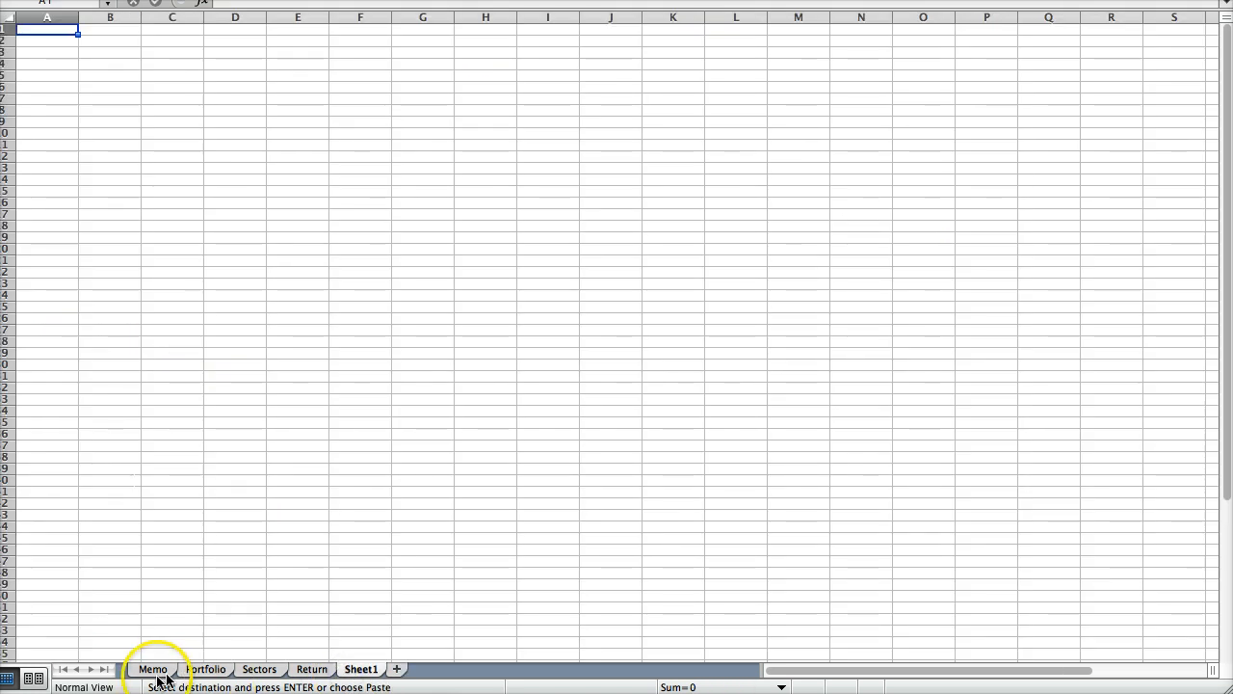
{"action": "left_click", "coordinate": [197, 669]}
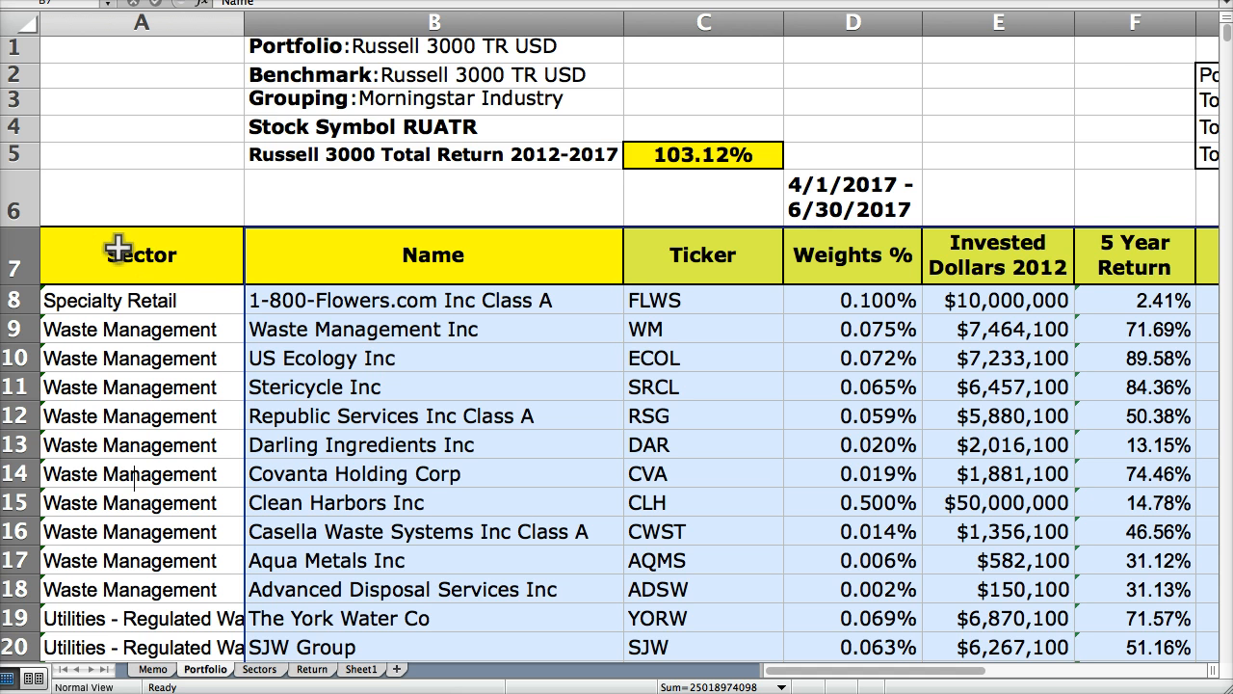
{"action": "left_click", "coordinate": [89, 244]}
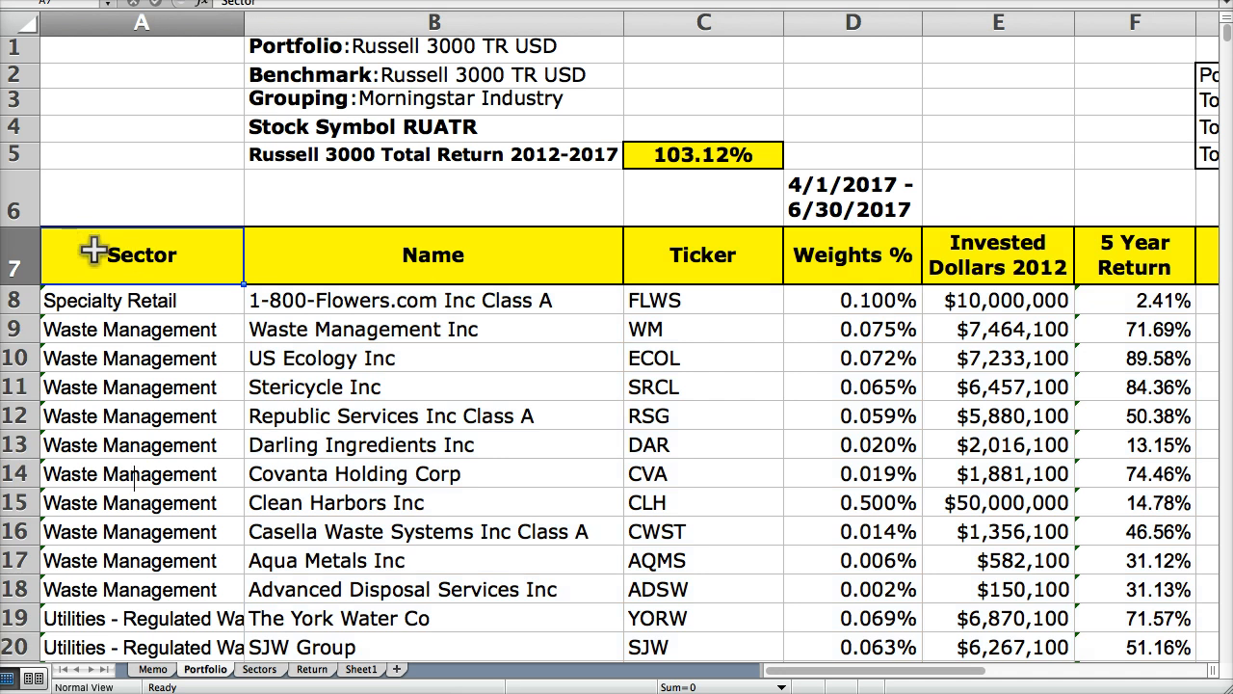
{"action": "key", "text": "ctrl+shift+Down"}
{"action": "key", "text": "shift+Right"}
{"action": "key", "text": "shift+Right"}
{"action": "key", "text": "shift+Right"}
{"action": "key", "text": "shift+Right"}
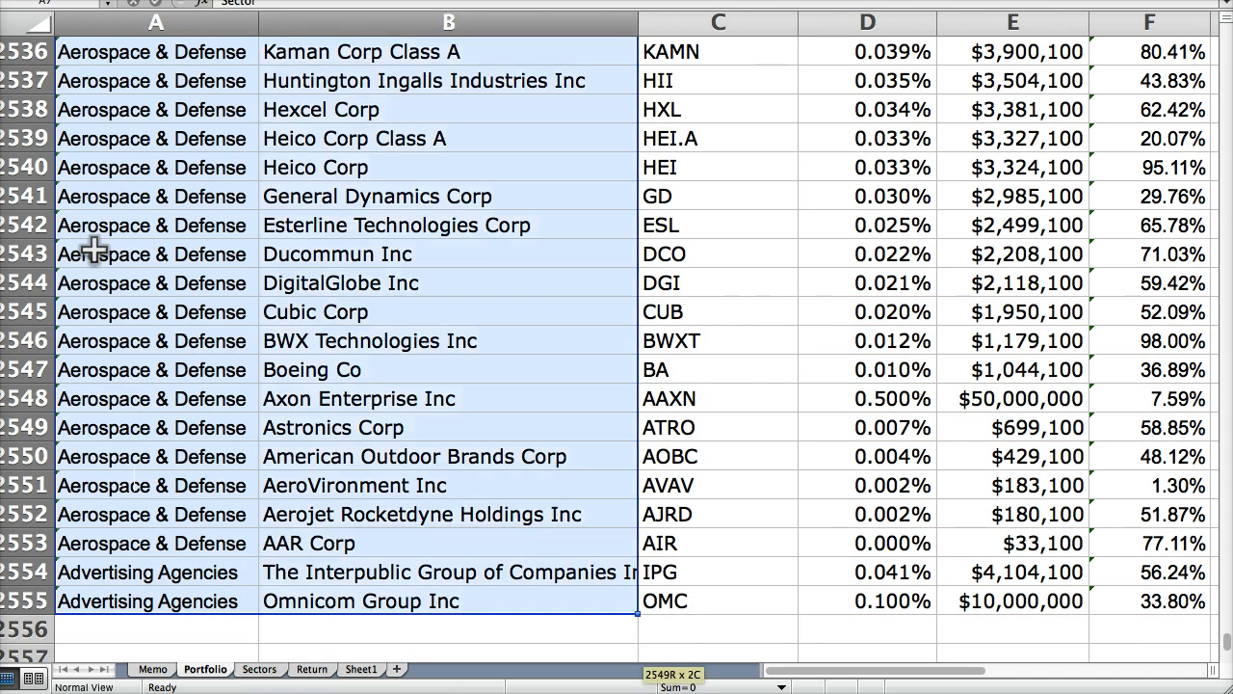
{"action": "key", "text": "shift+Right"}
{"action": "key", "text": "shift+Right"}
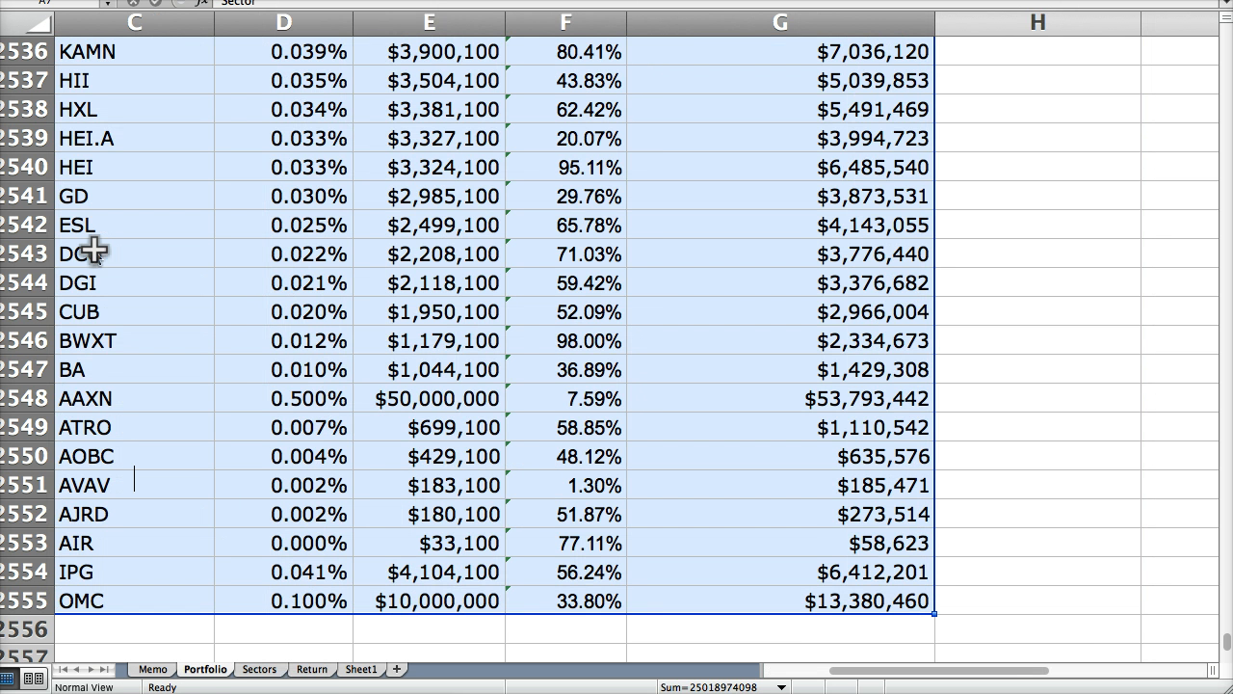
{"action": "key", "text": "ctrl+c"}
Paste the copied table into Sheet1 at A1 using Paste Special with Values and number formats.
{"action": "left_click", "coordinate": [361, 669]}
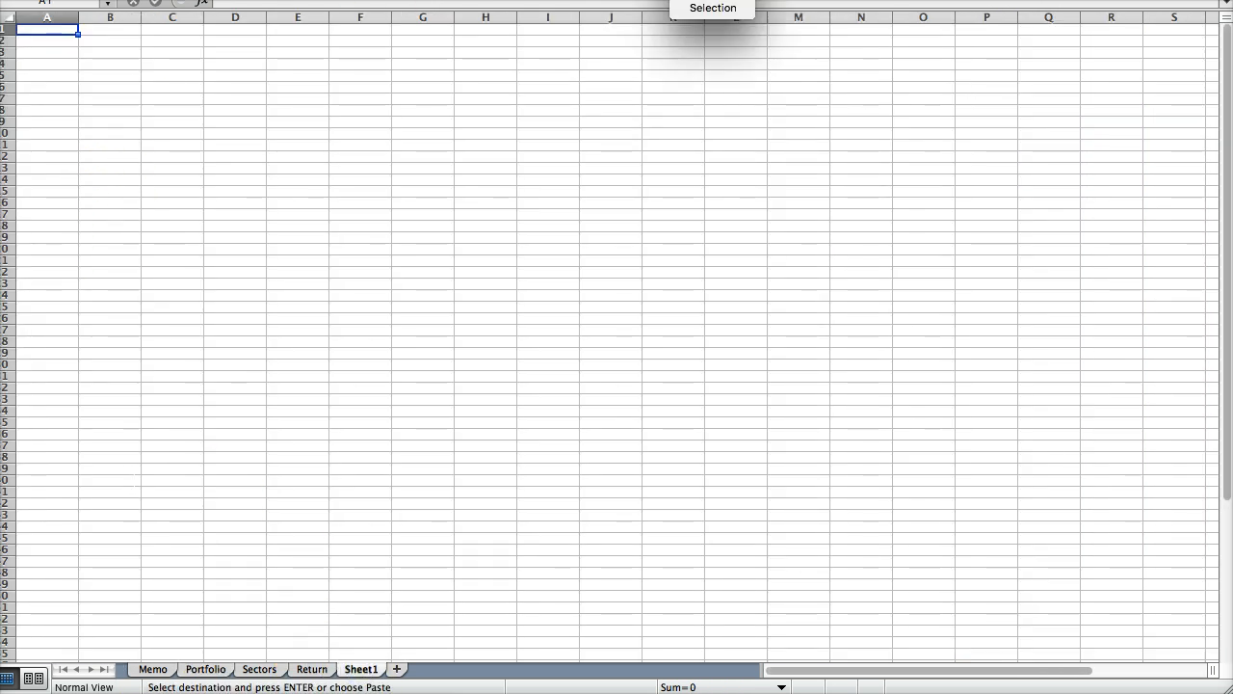
{"action": "left_click", "coordinate": [712, 2]}
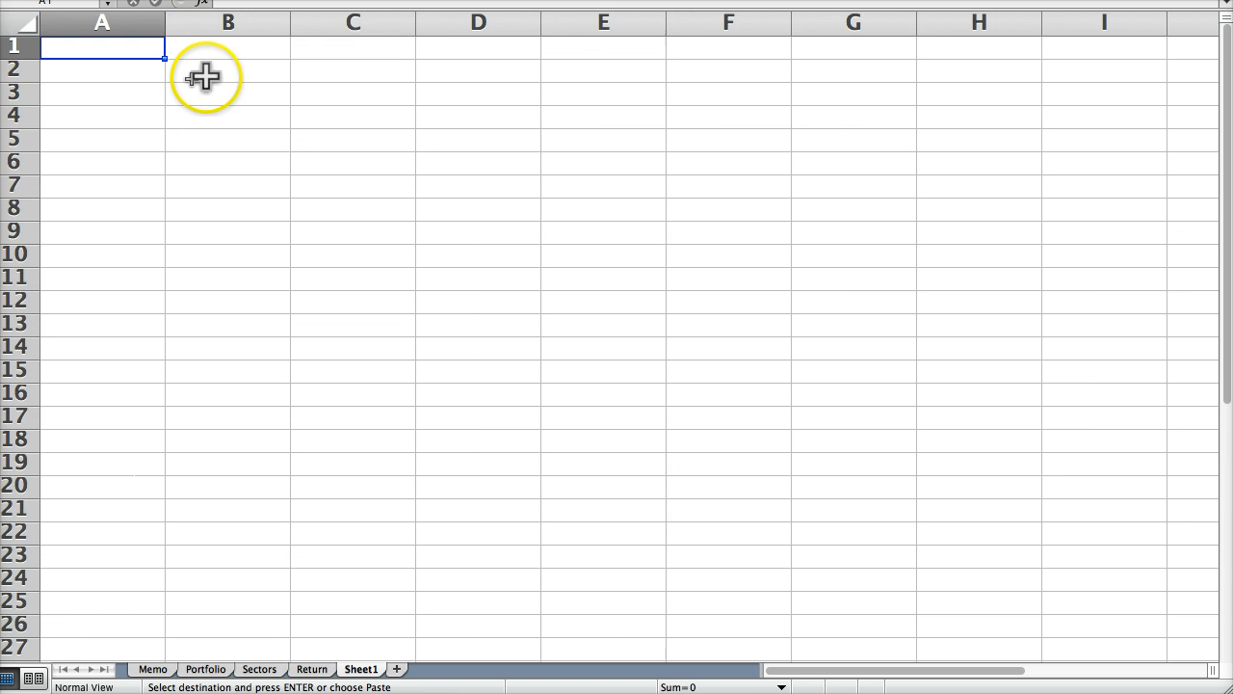
{"action": "left_click", "coordinate": [80, 69]}
{"action": "right_click", "coordinate": [83, 47]}
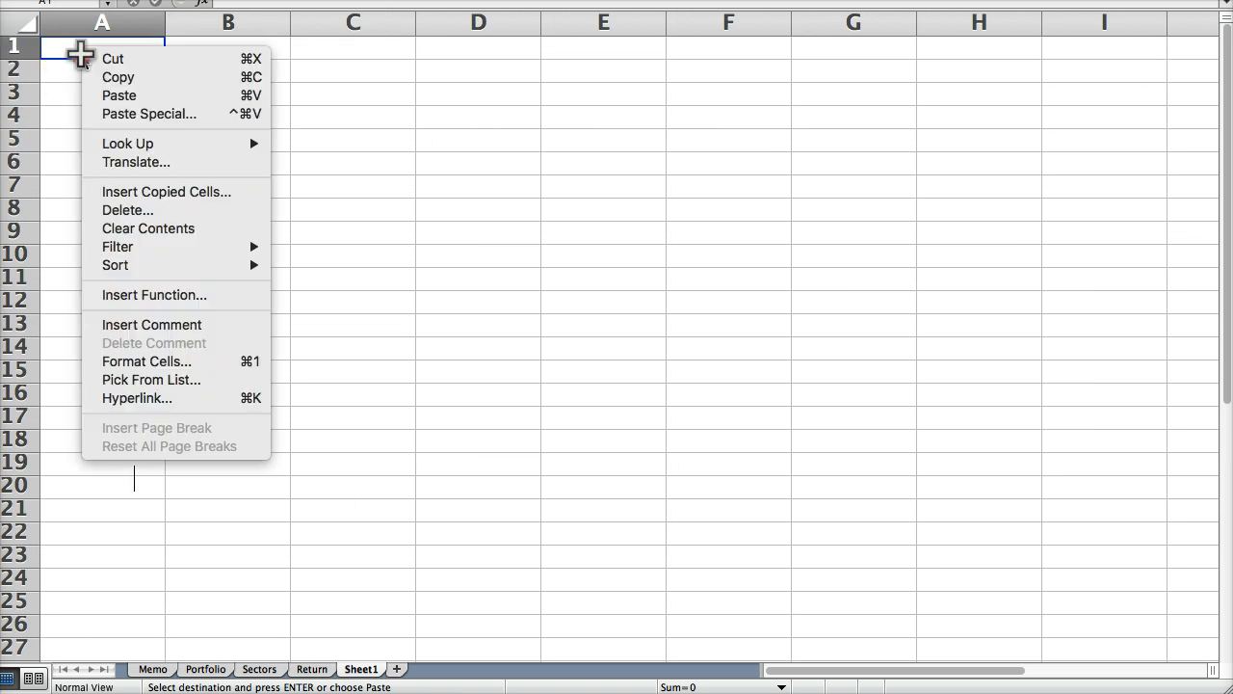
{"action": "left_click", "coordinate": [135, 116]}
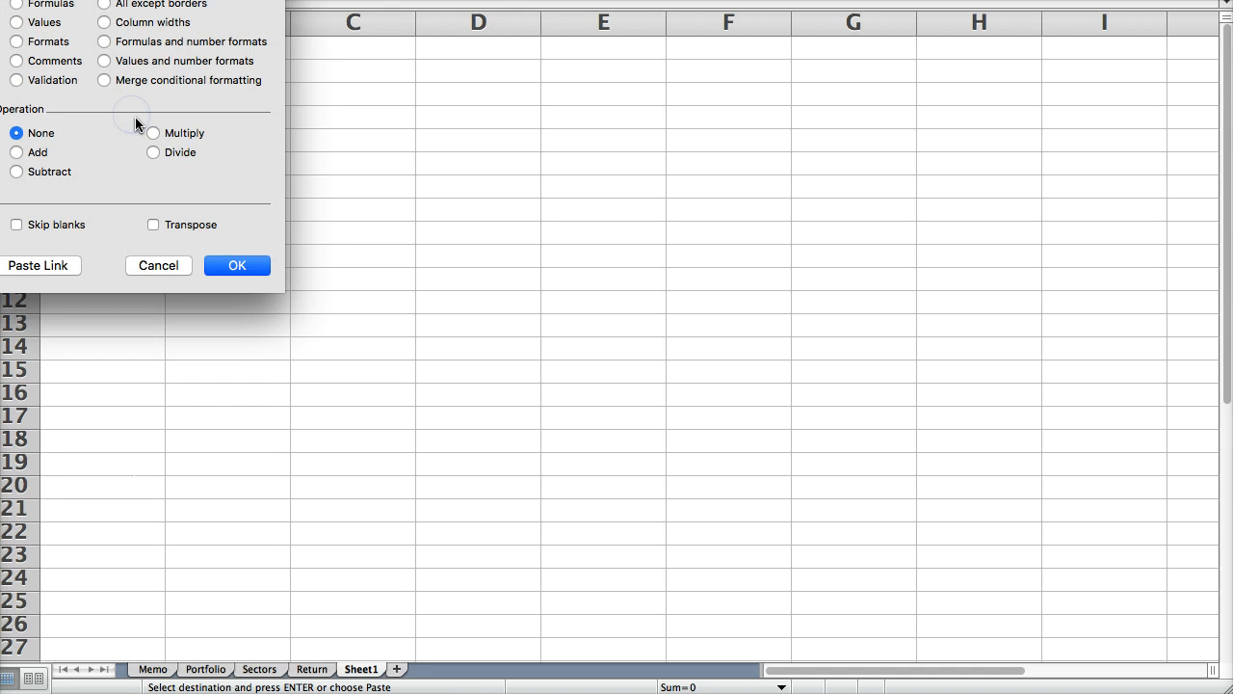
{"action": "left_click", "coordinate": [104, 60]}
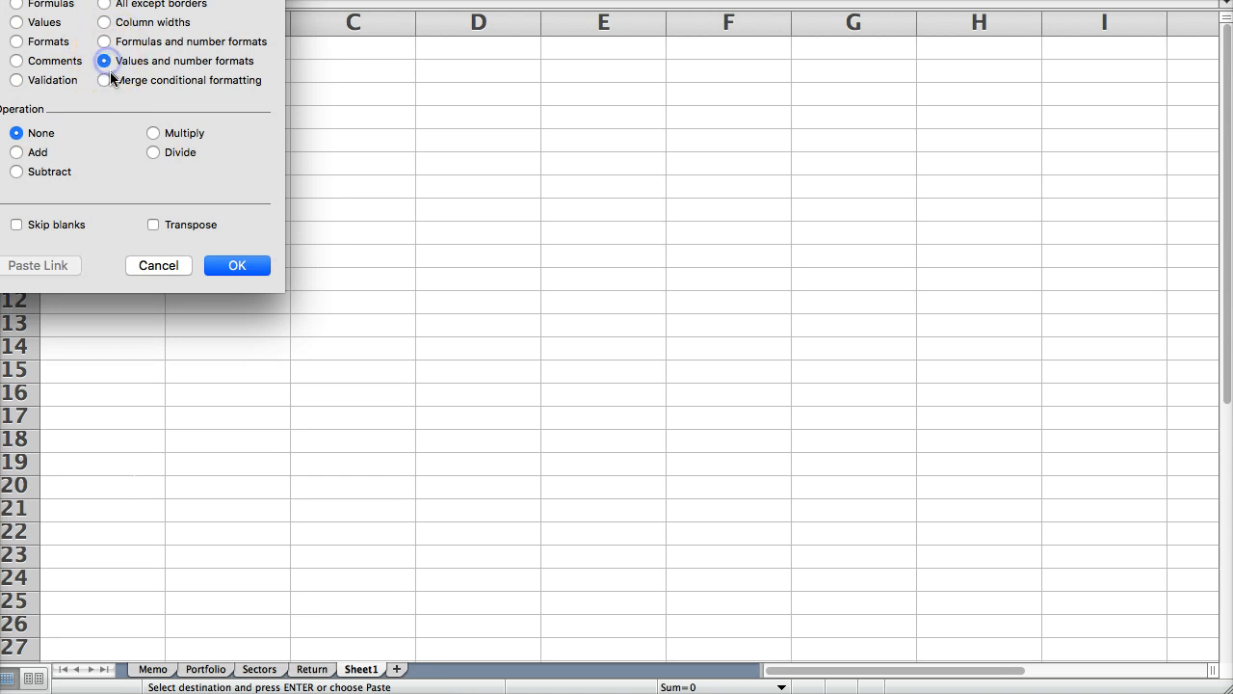
{"action": "left_click", "coordinate": [231, 266]}
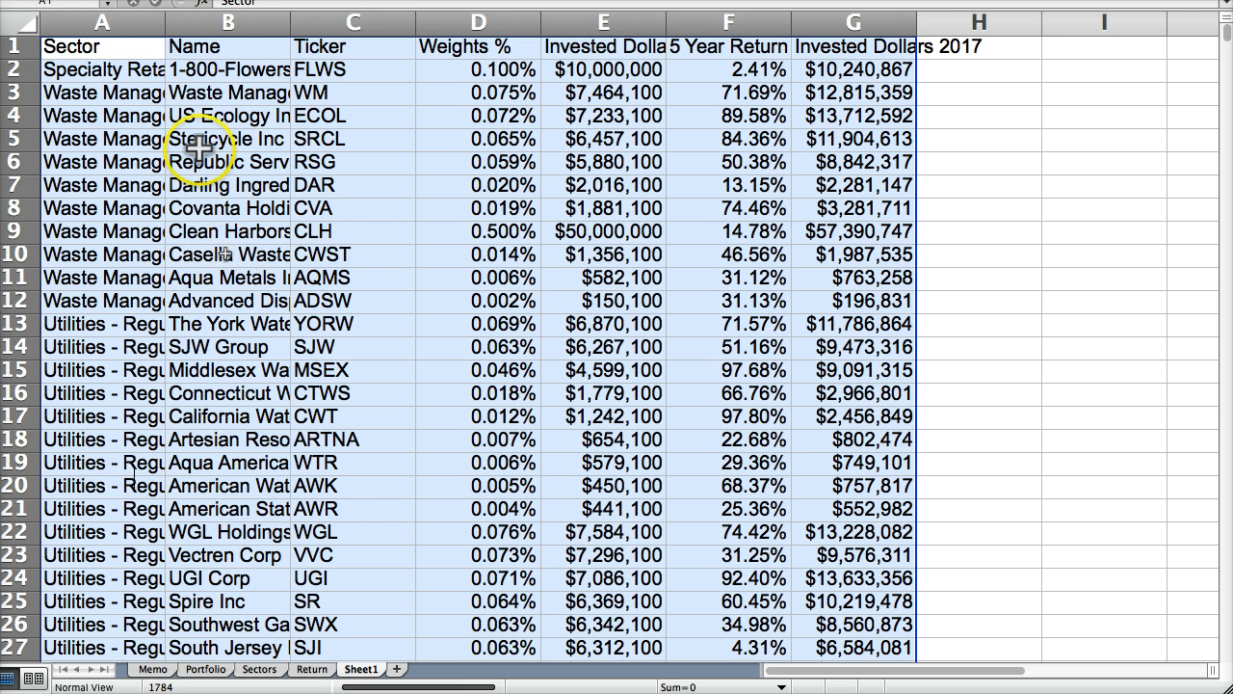
Open the editing options for the pasted table from its Sector header in A1 on Sheet1.
{"action": "right_click", "coordinate": [109, 48]}
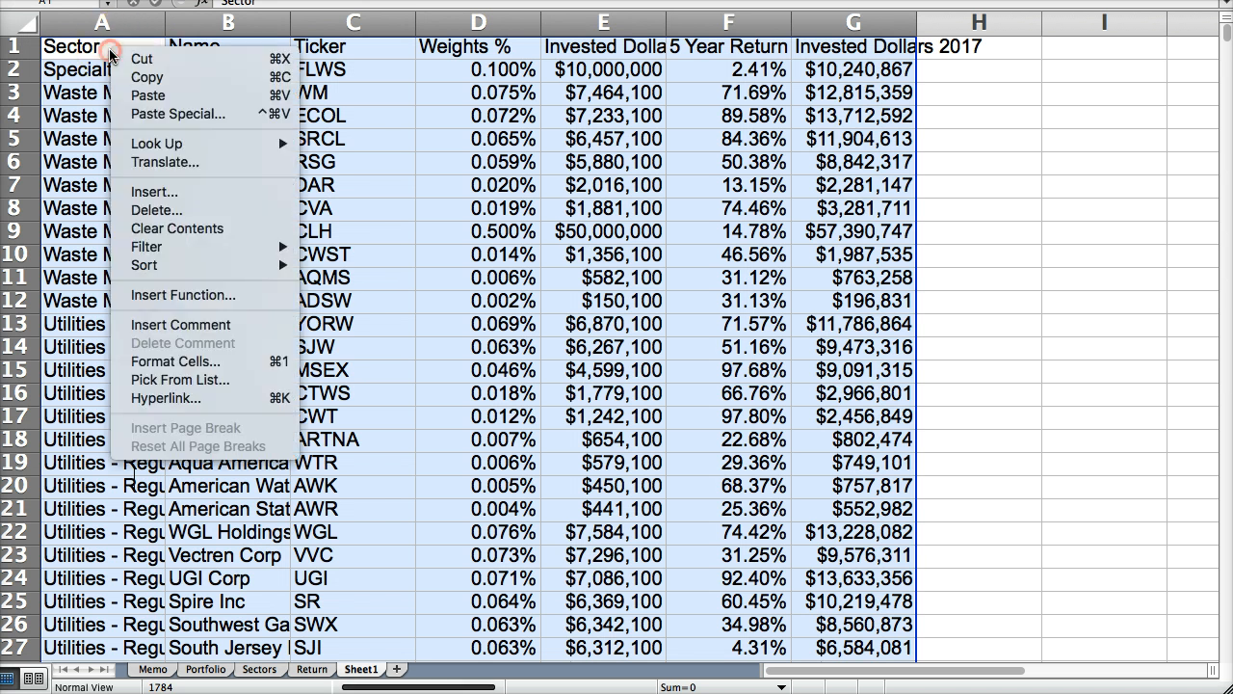
Paste only the formats of the copied table onto the Sheet1 data, starting at the Sector header.
{"action": "left_click", "coordinate": [159, 114]}
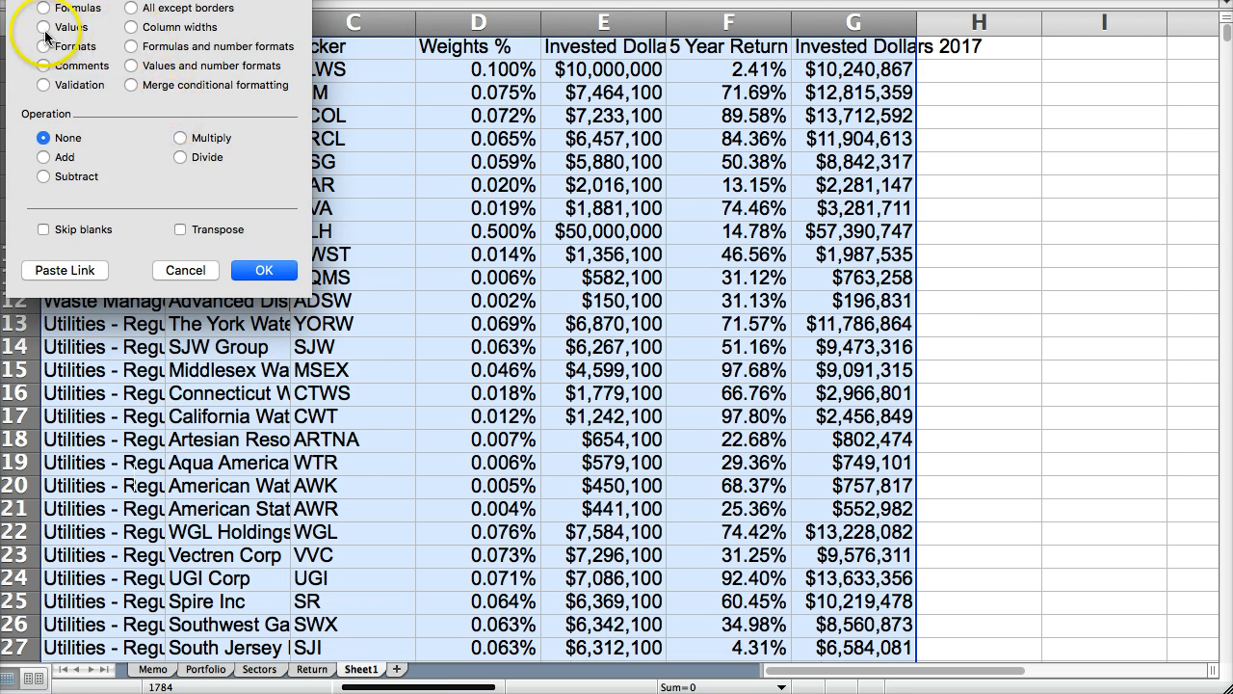
{"action": "left_click", "coordinate": [243, 268]}
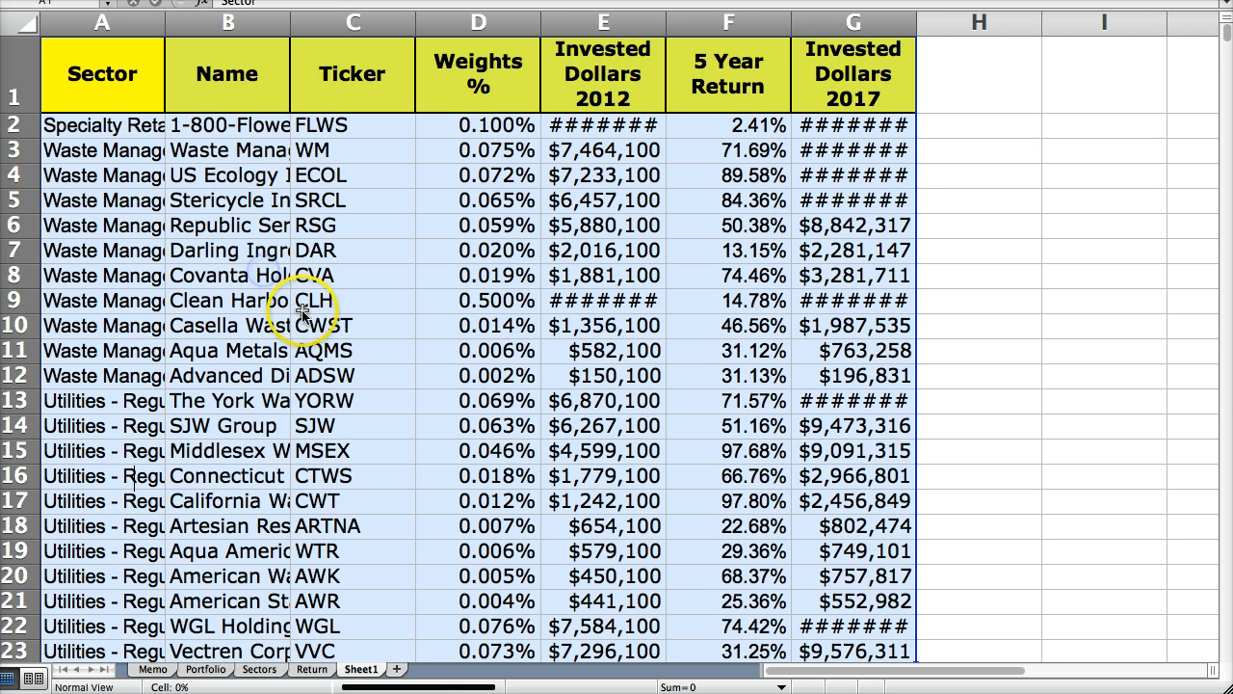
{"action": "left_click", "coordinate": [328, 250]}
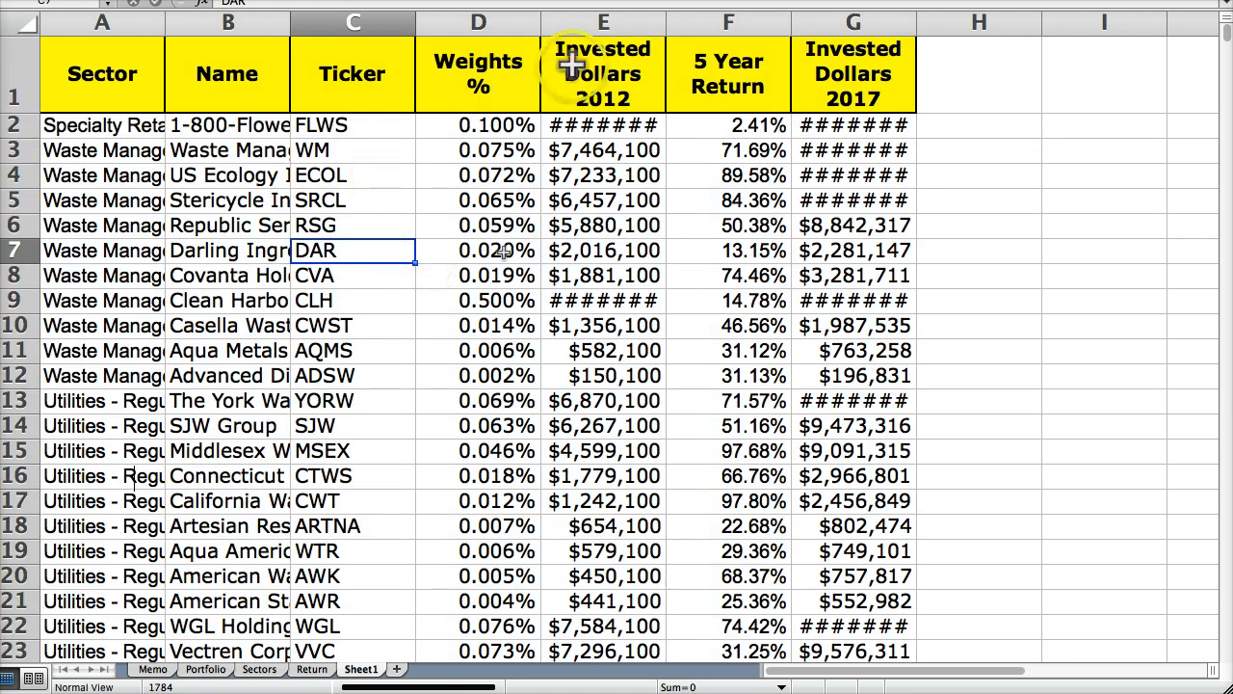
Autofit the widths of the Invested Dollars 2012 and Invested Dollars 2017 columns.
{"action": "double_click", "coordinate": [663, 18]}
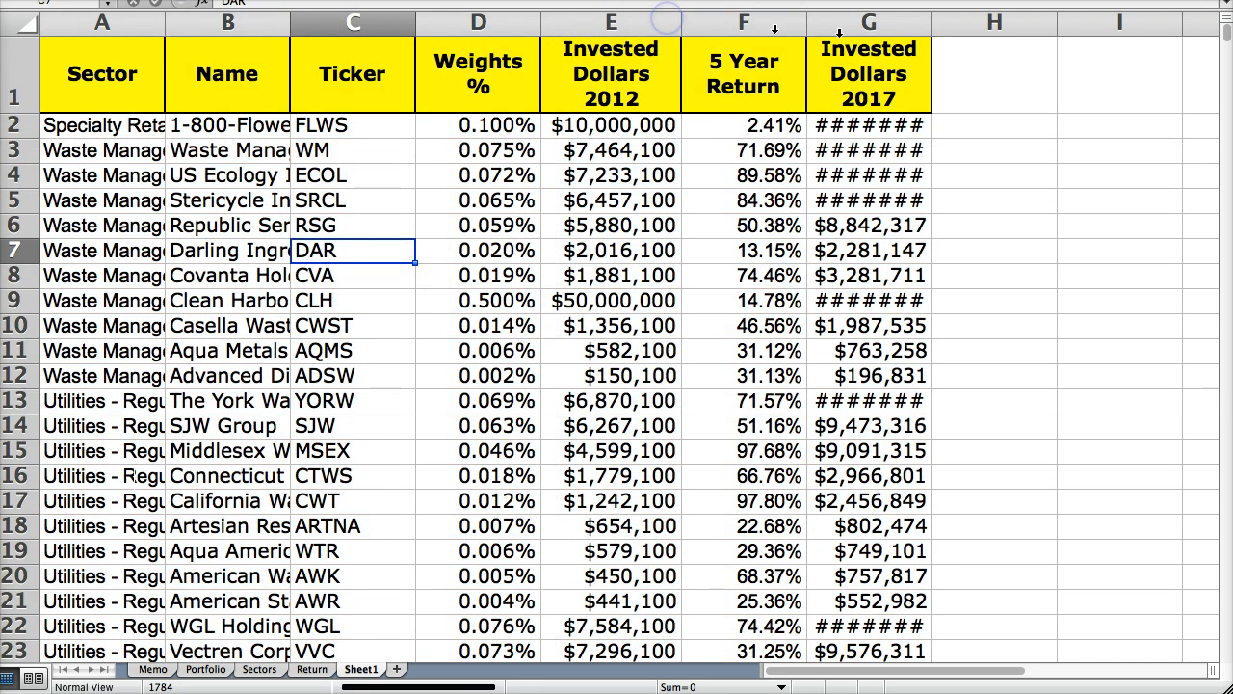
{"action": "double_click", "coordinate": [933, 22]}
{"action": "left_click", "coordinate": [884, 198]}
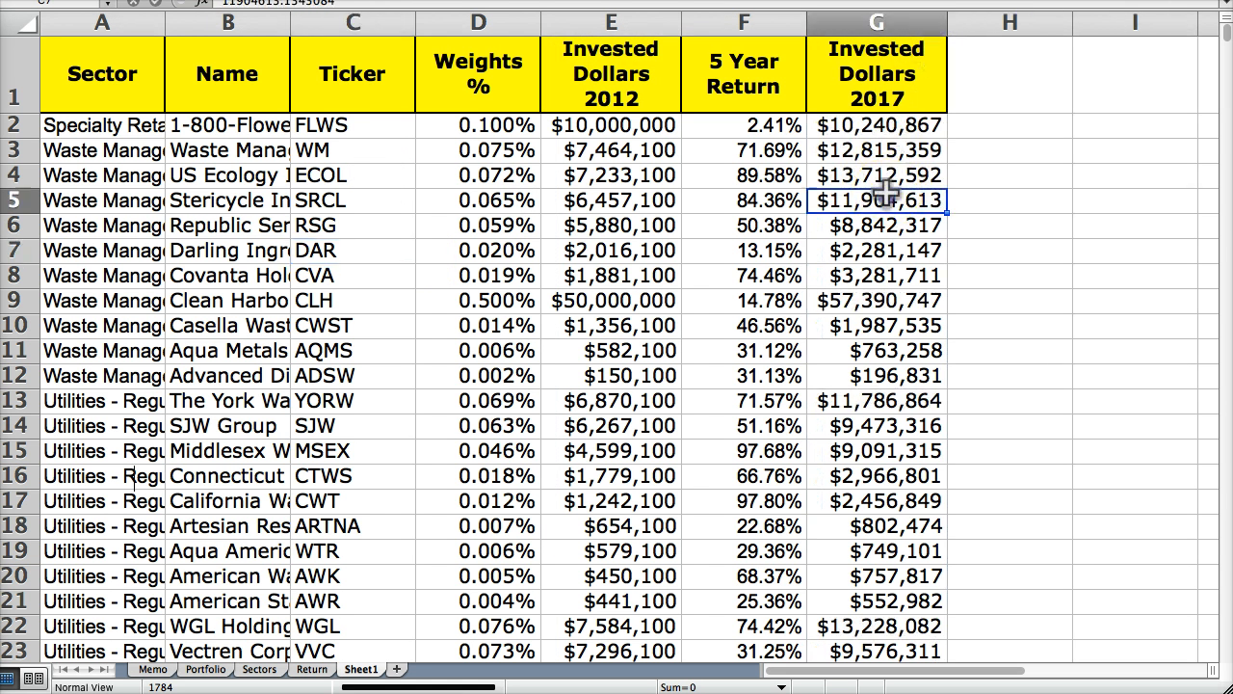
{"action": "left_click", "coordinate": [674, 174]}
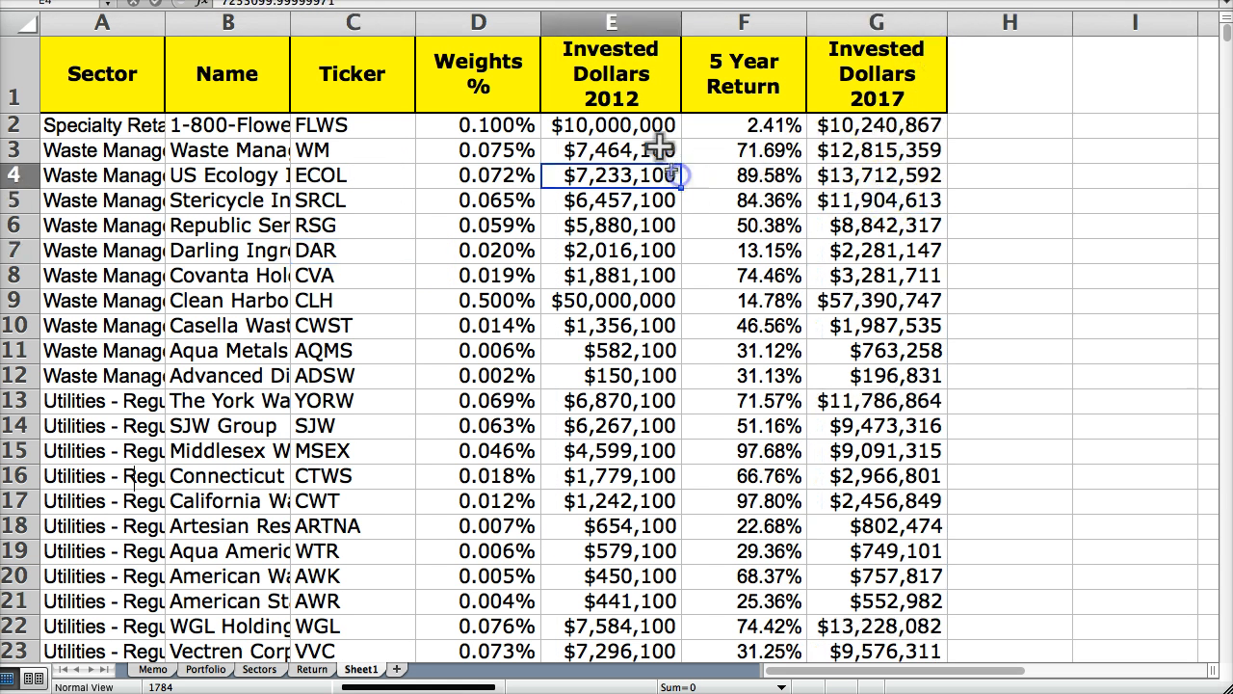
{"action": "left_click", "coordinate": [592, 166]}
{"action": "left_click", "coordinate": [495, 163]}
{"action": "left_click", "coordinate": [342, 170]}
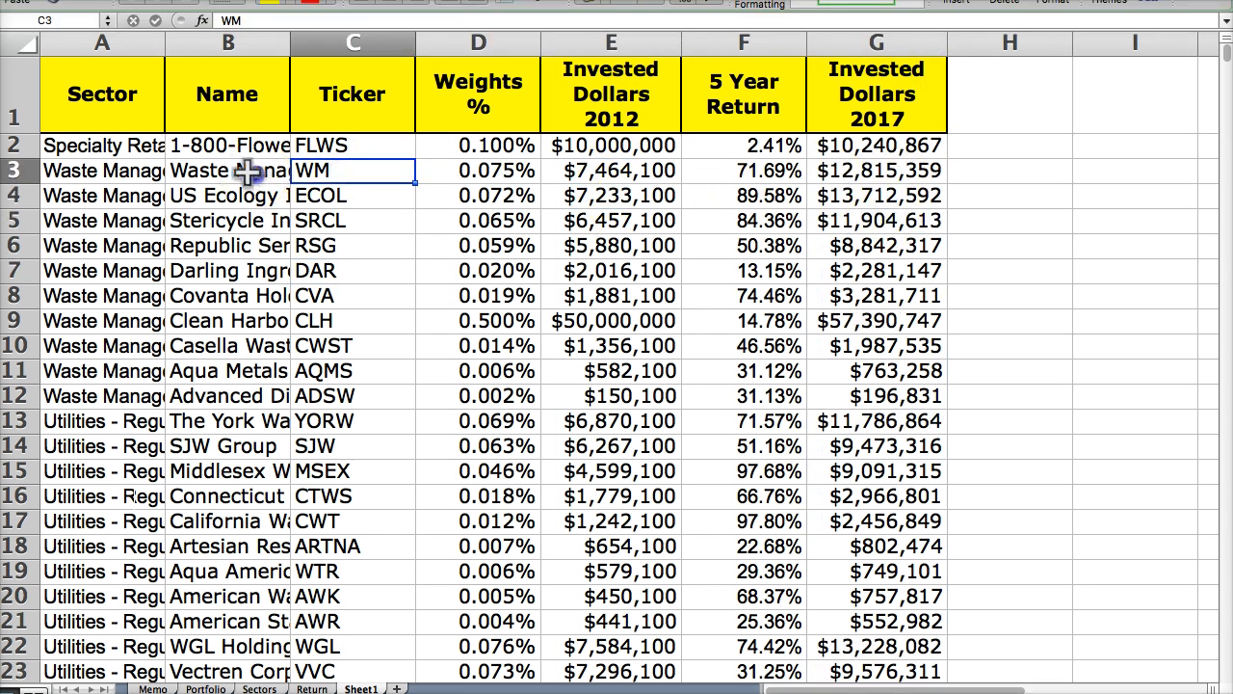
{"action": "left_click", "coordinate": [253, 172]}
{"action": "left_click", "coordinate": [106, 147]}
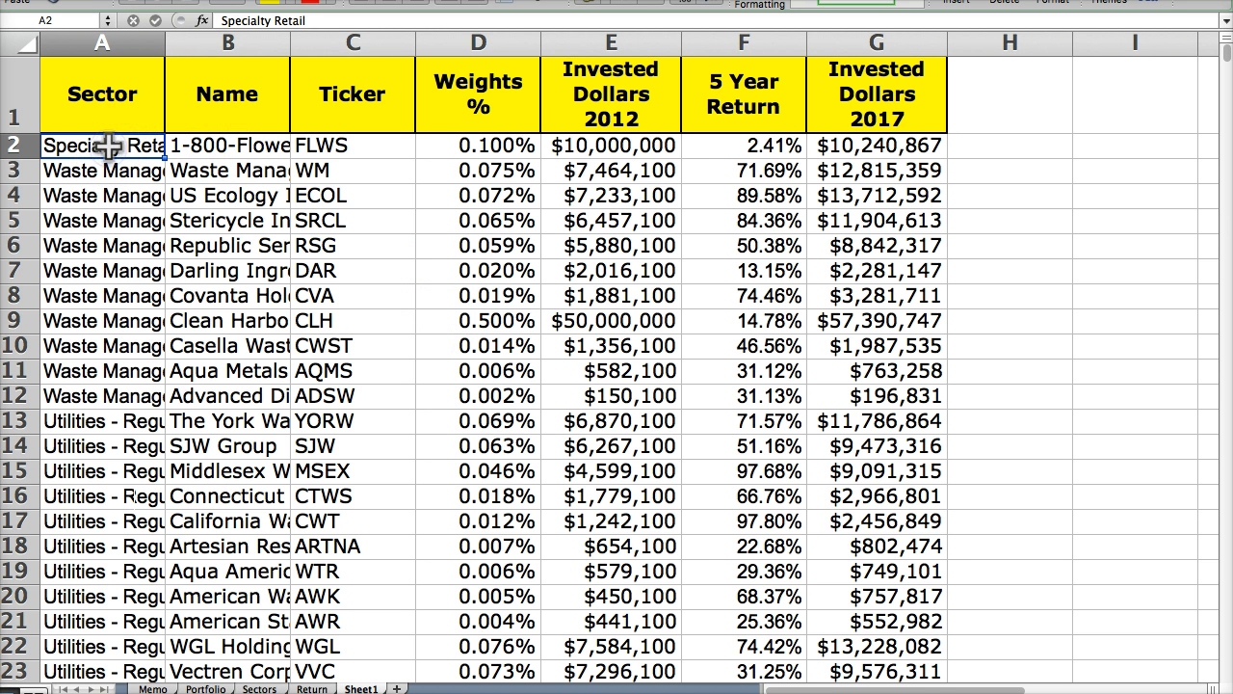
{"action": "key", "text": "shift+Right"}
{"action": "key", "text": "shift+Right"}
{"action": "key", "text": "shift+Right"}
{"action": "key", "text": "shift+Right"}
{"action": "key", "text": "shift+Right"}
{"action": "key", "text": "shift+Right"}
{"action": "key", "text": "shift+Page_Down"}
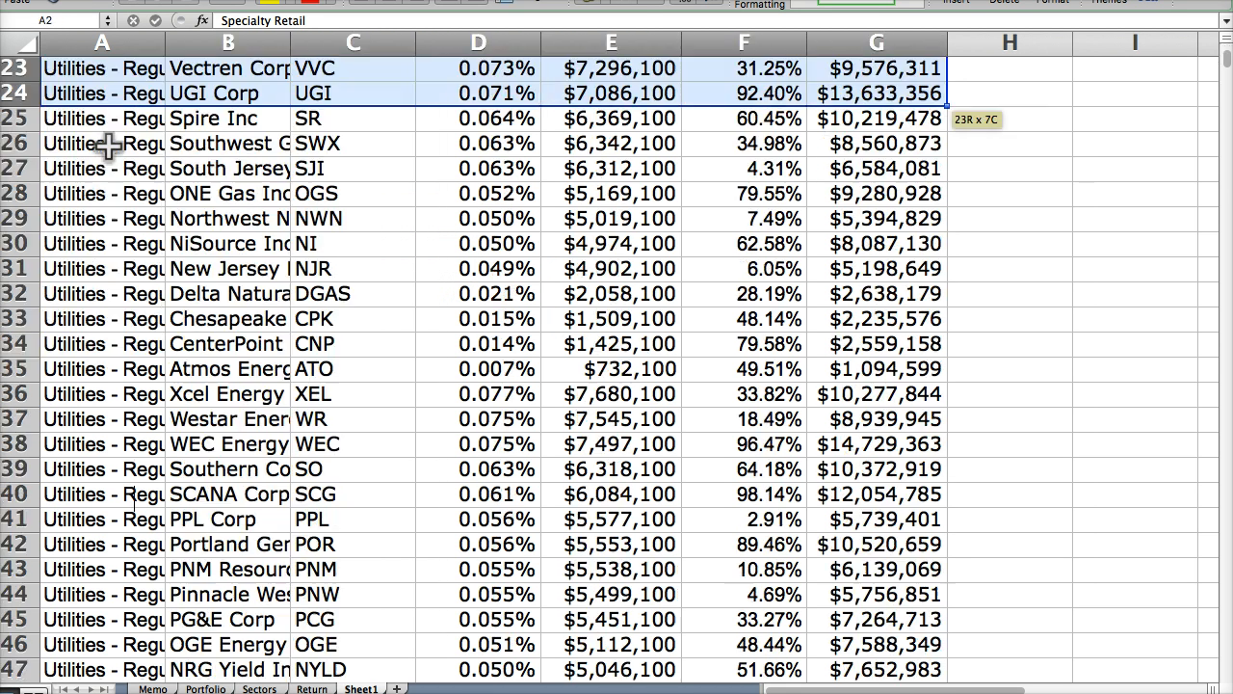
{"action": "key", "text": "ctrl+shift+Down"}
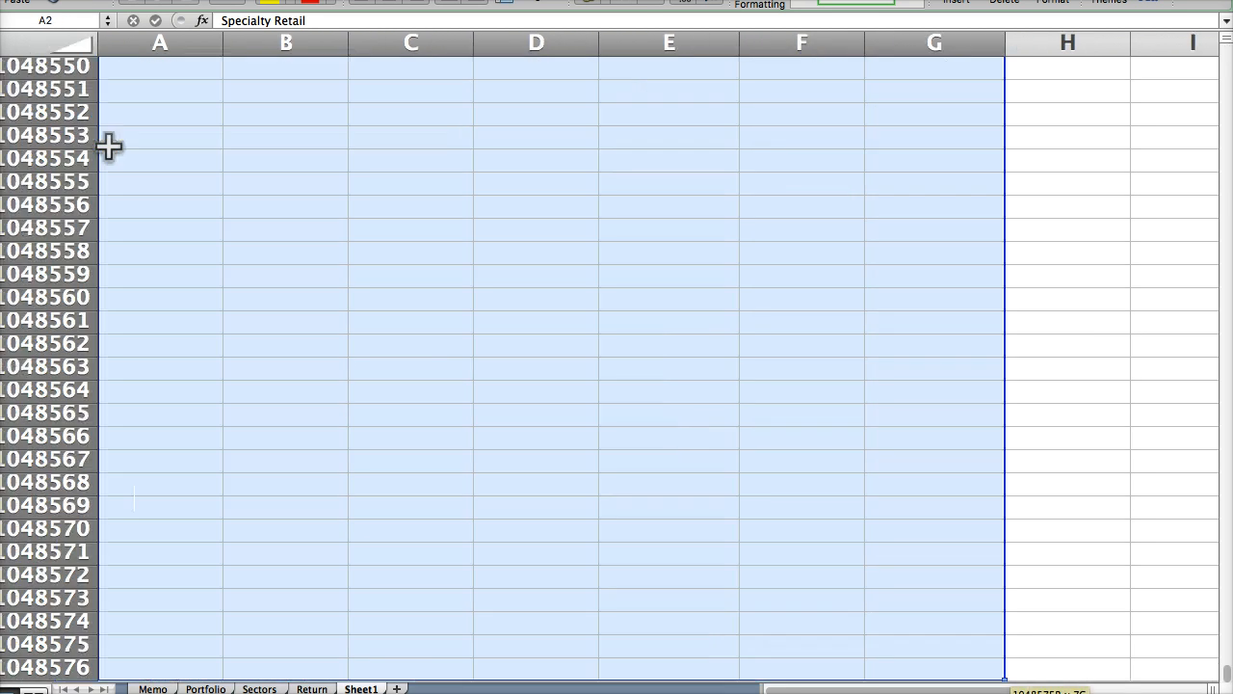
Select the whole table in columns A to G including its headers and sort it ascending by Sector.
{"action": "key", "text": "ctrl+Home"}
{"action": "key", "text": "shift+Down"}
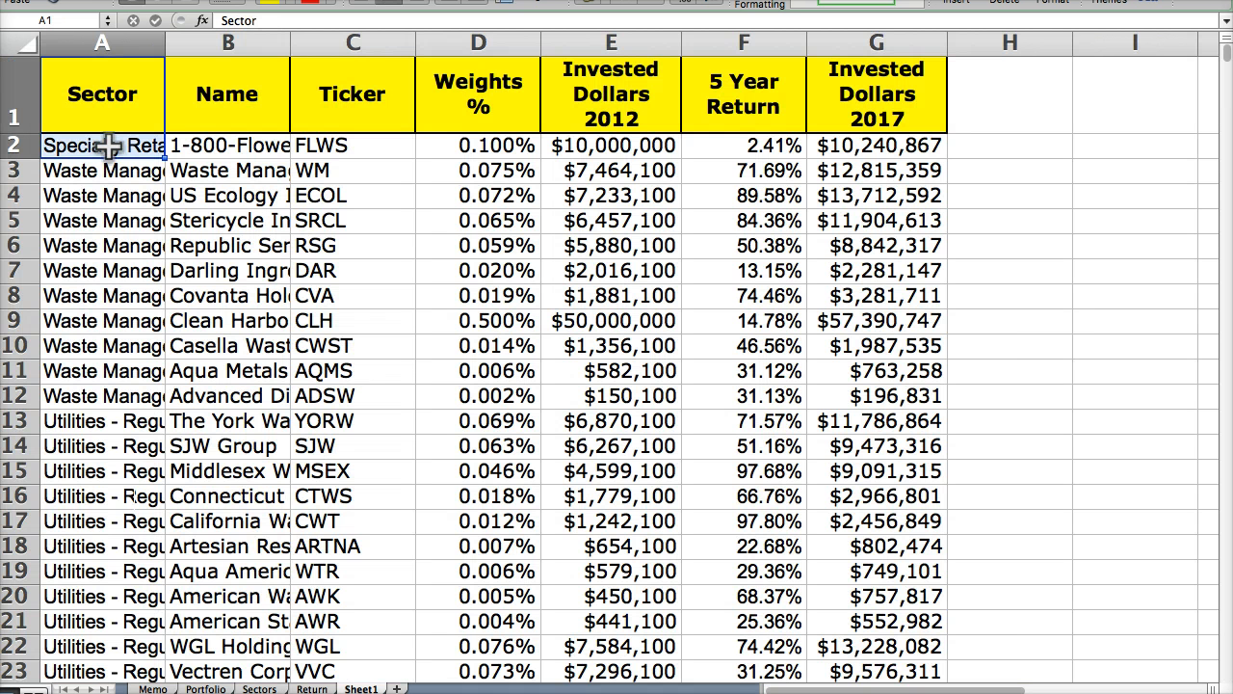
{"action": "key", "text": "shift+Up"}
{"action": "key", "text": "shift+Down"}
{"action": "key", "text": "shift+Right"}
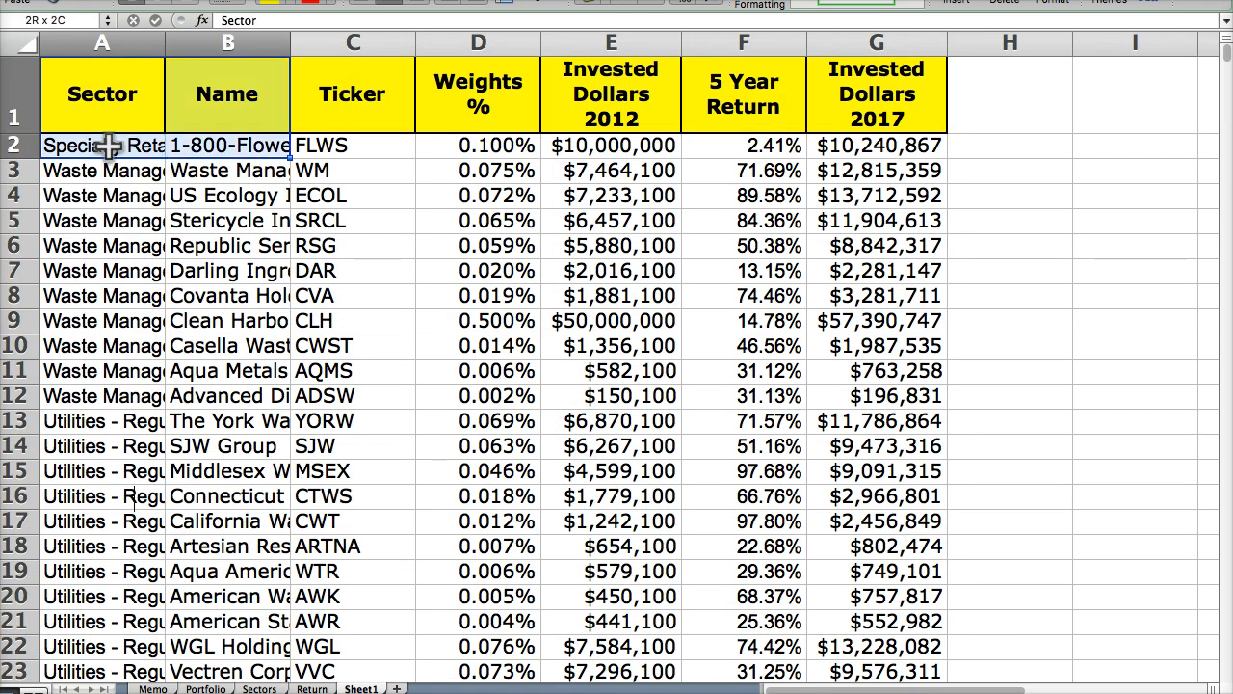
{"action": "key", "text": "ctrl+shift+Right"}
{"action": "key", "text": "ctrl+shift+Down"}
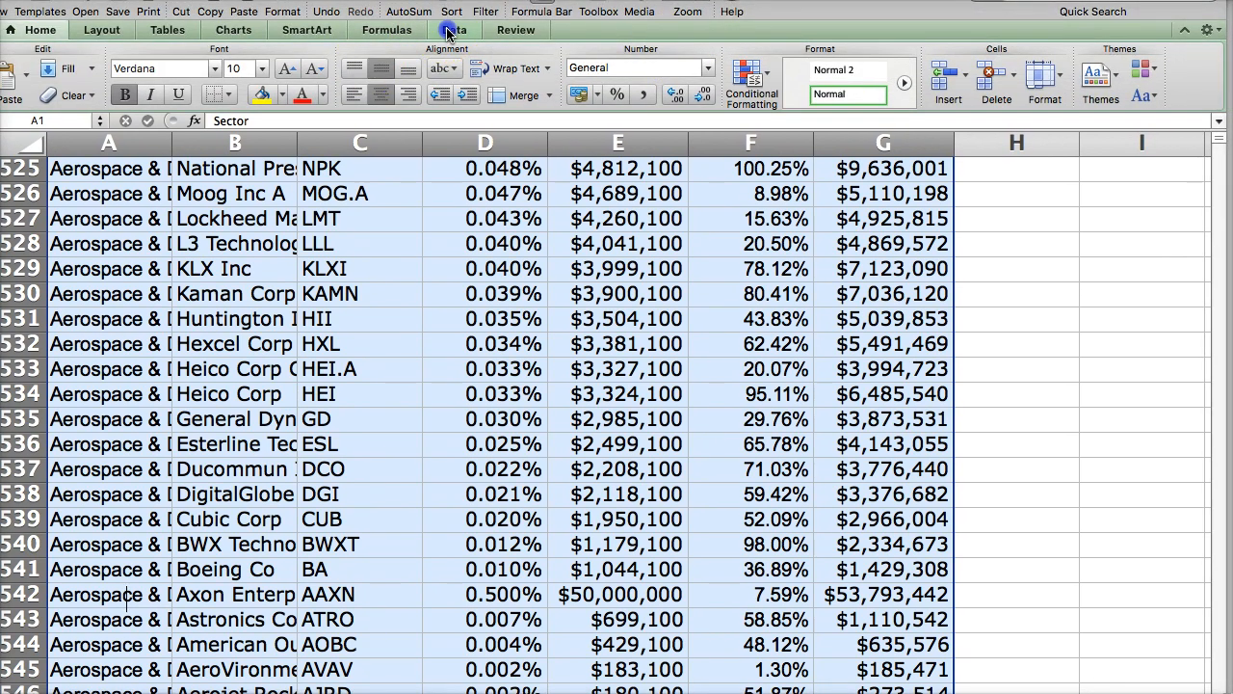
{"action": "left_click", "coordinate": [451, 29]}
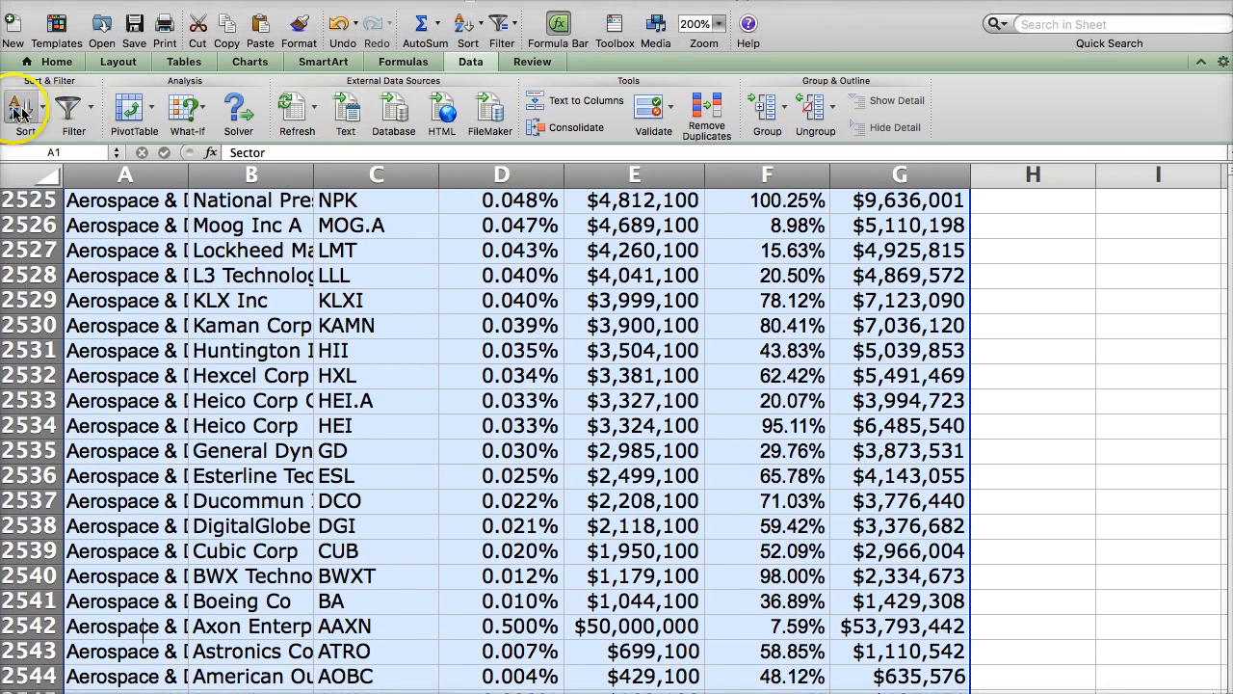
{"action": "left_click", "coordinate": [467, 31]}
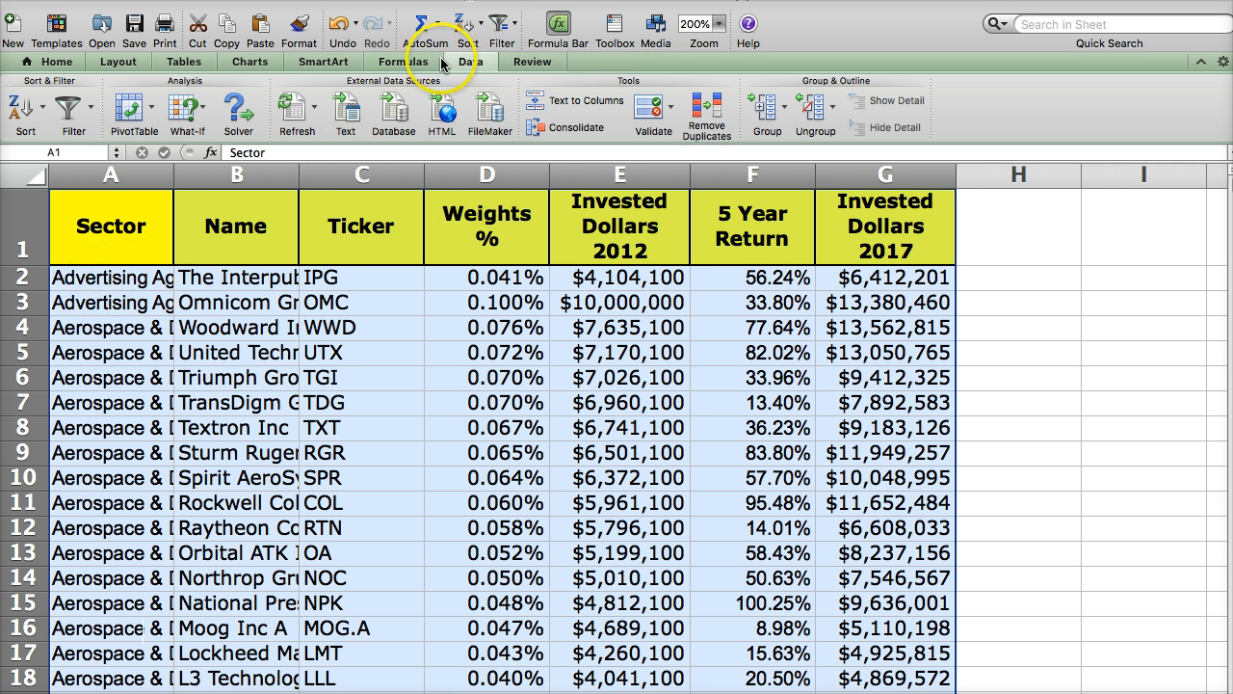
{"action": "left_click", "coordinate": [517, 29]}
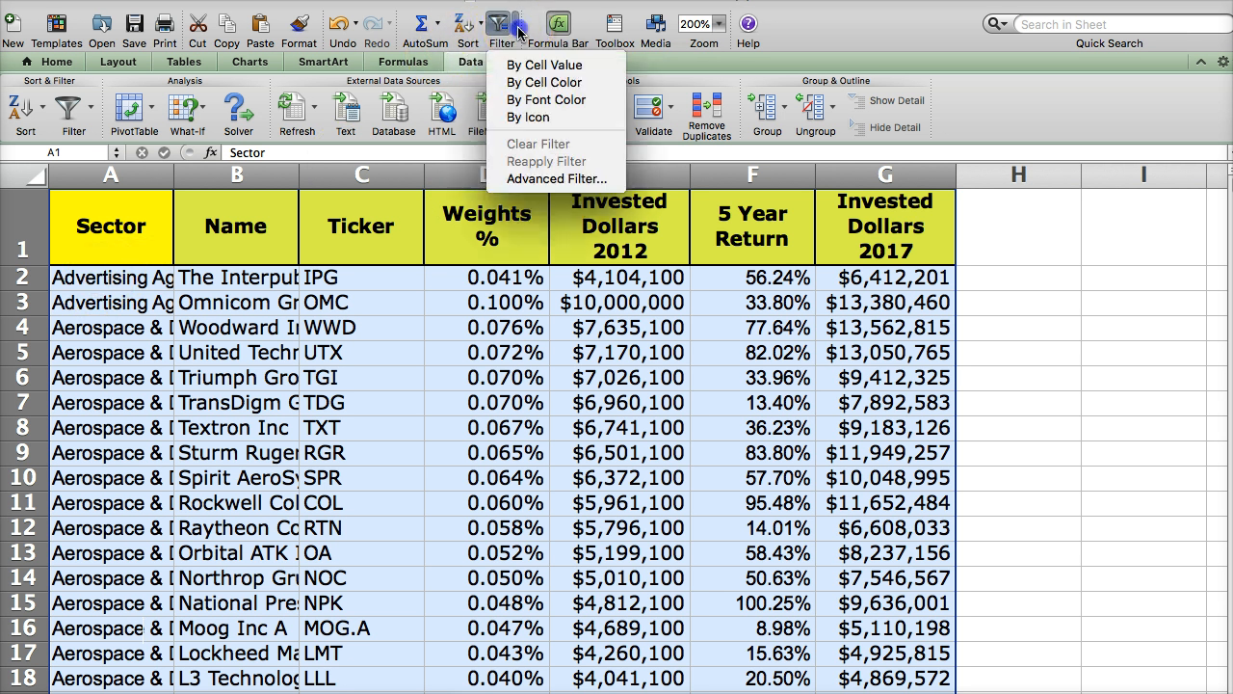
{"action": "left_click", "coordinate": [529, 179]}
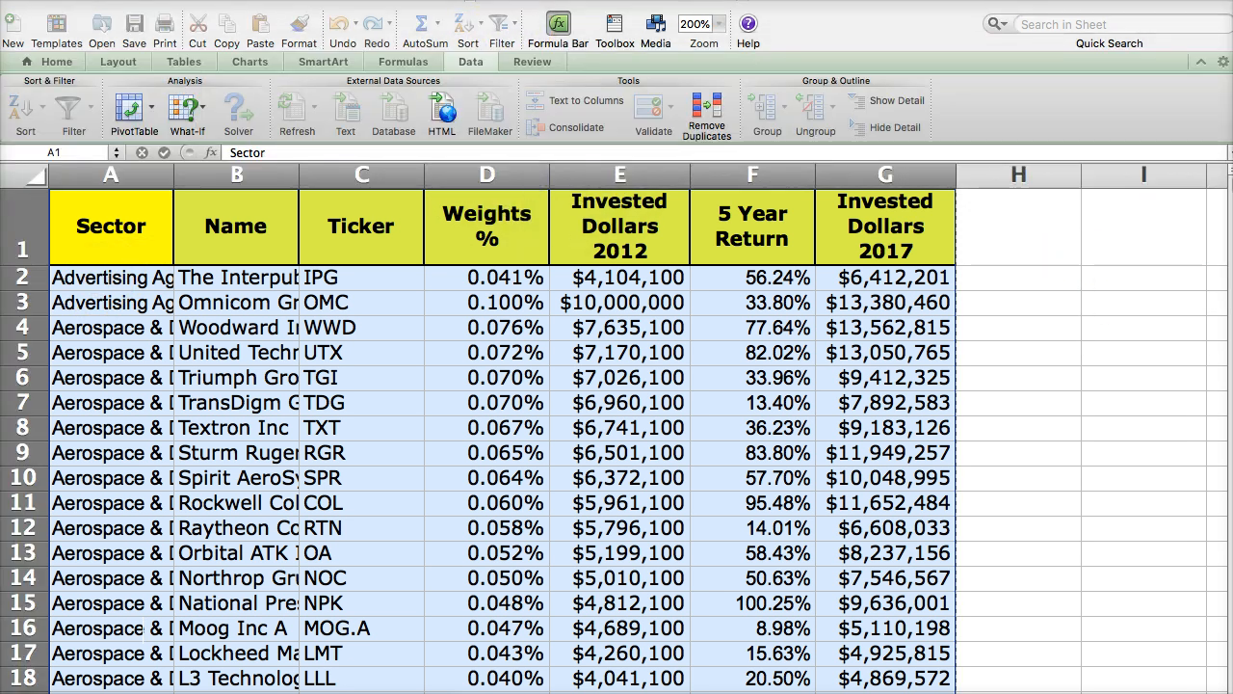
{"action": "left_click", "coordinate": [466, 31]}
{"action": "left_click", "coordinate": [472, 32]}
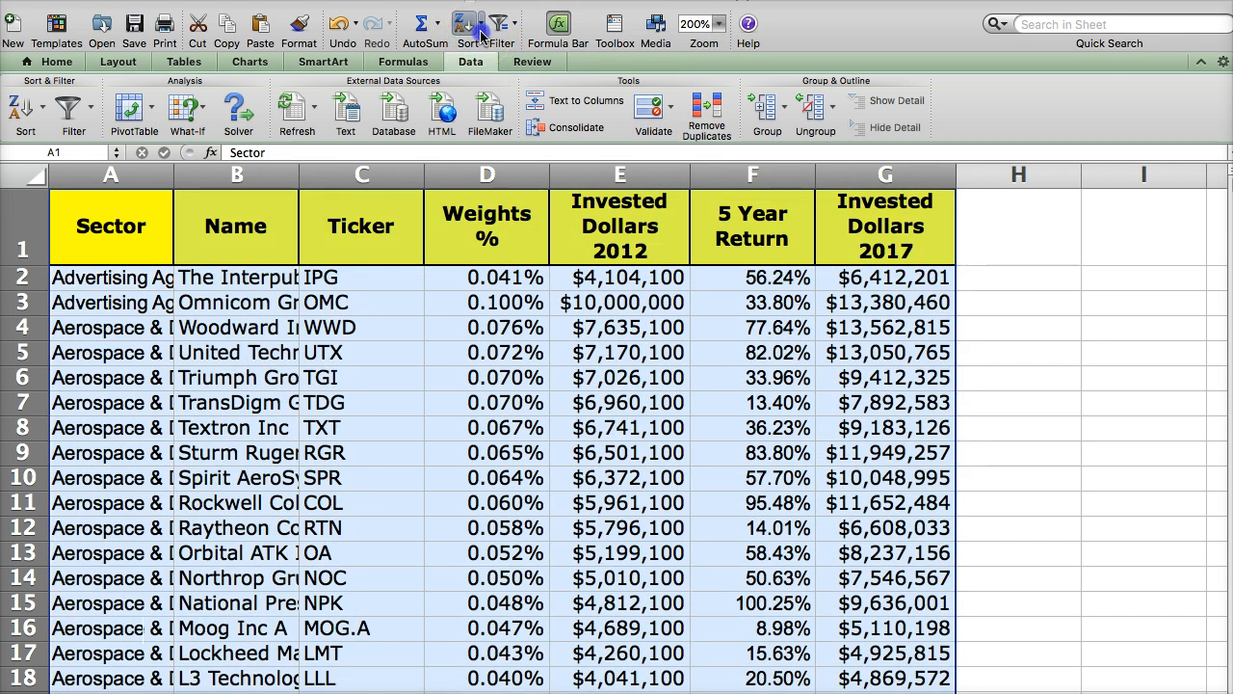
Apply a custom sort to the table by Sector A to Z, with Name A to Z as a second level.
{"action": "left_click", "coordinate": [482, 31]}
{"action": "left_click", "coordinate": [482, 158]}
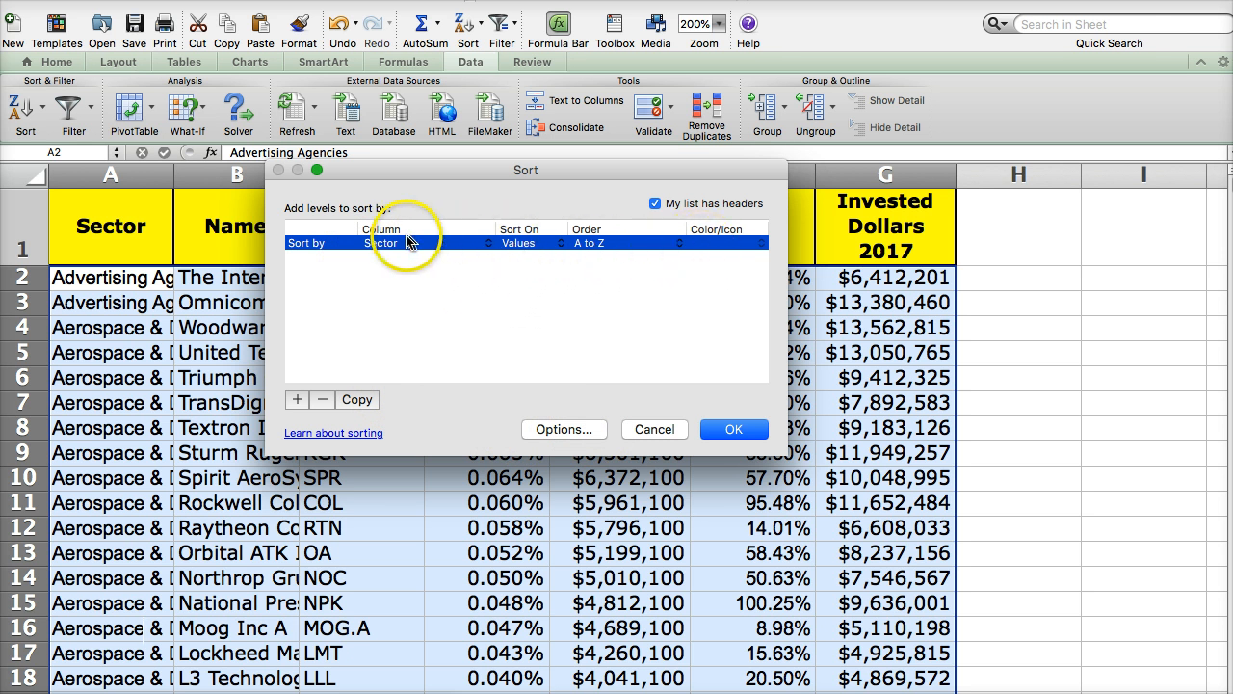
{"action": "left_click", "coordinate": [297, 400]}
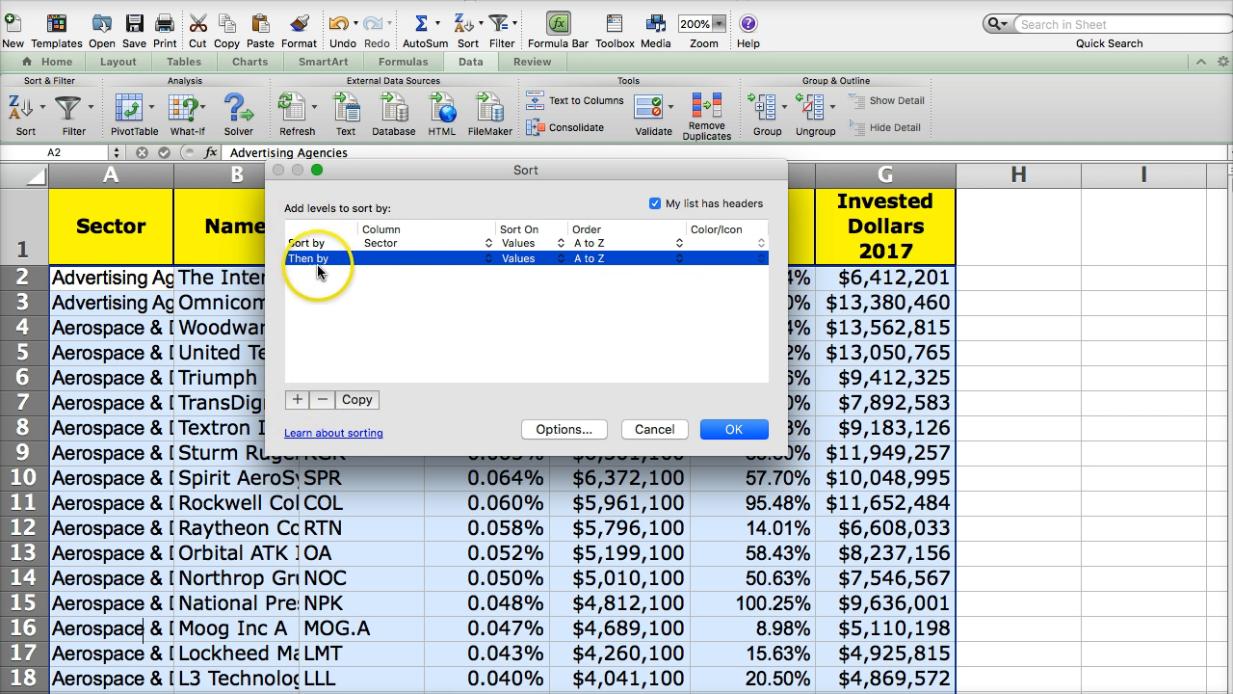
{"action": "left_click", "coordinate": [355, 261]}
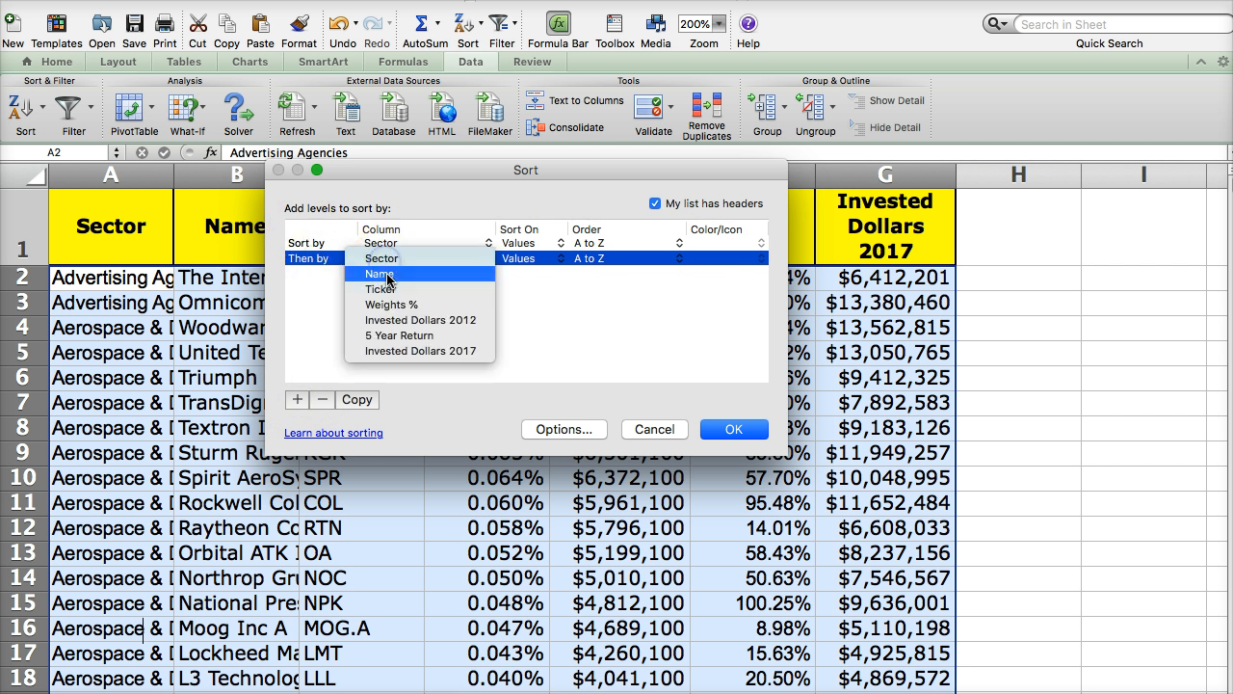
{"action": "left_click", "coordinate": [388, 276]}
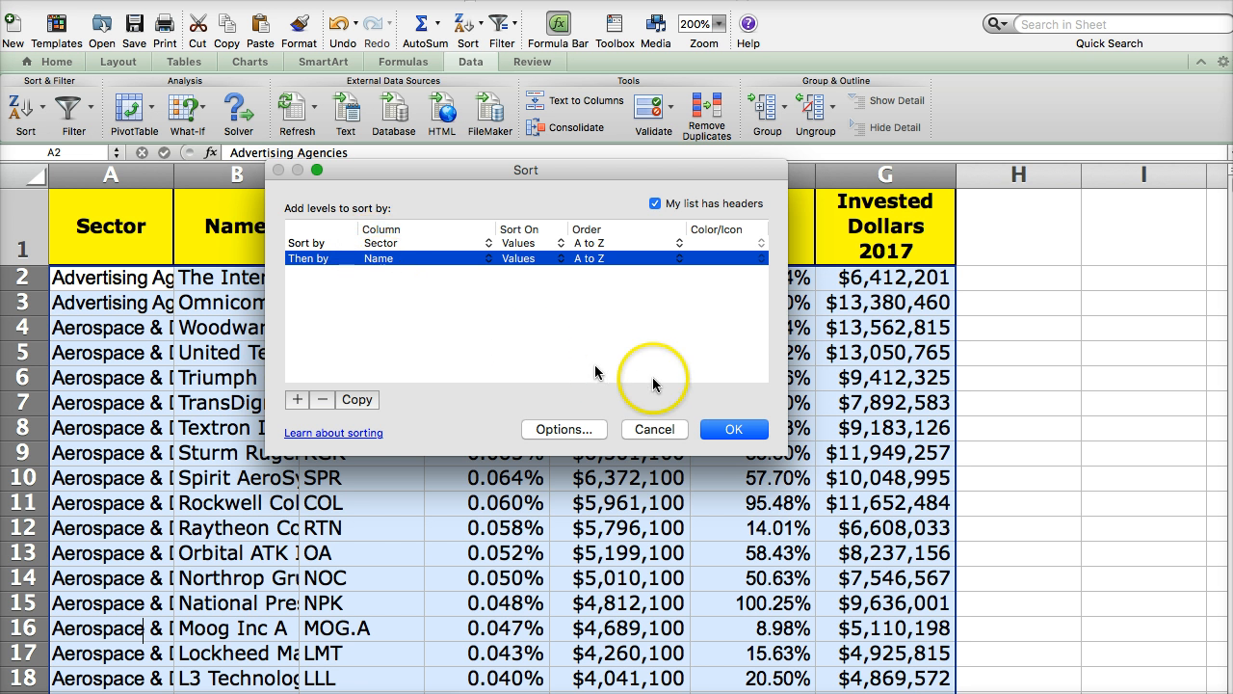
{"action": "left_click", "coordinate": [734, 430]}
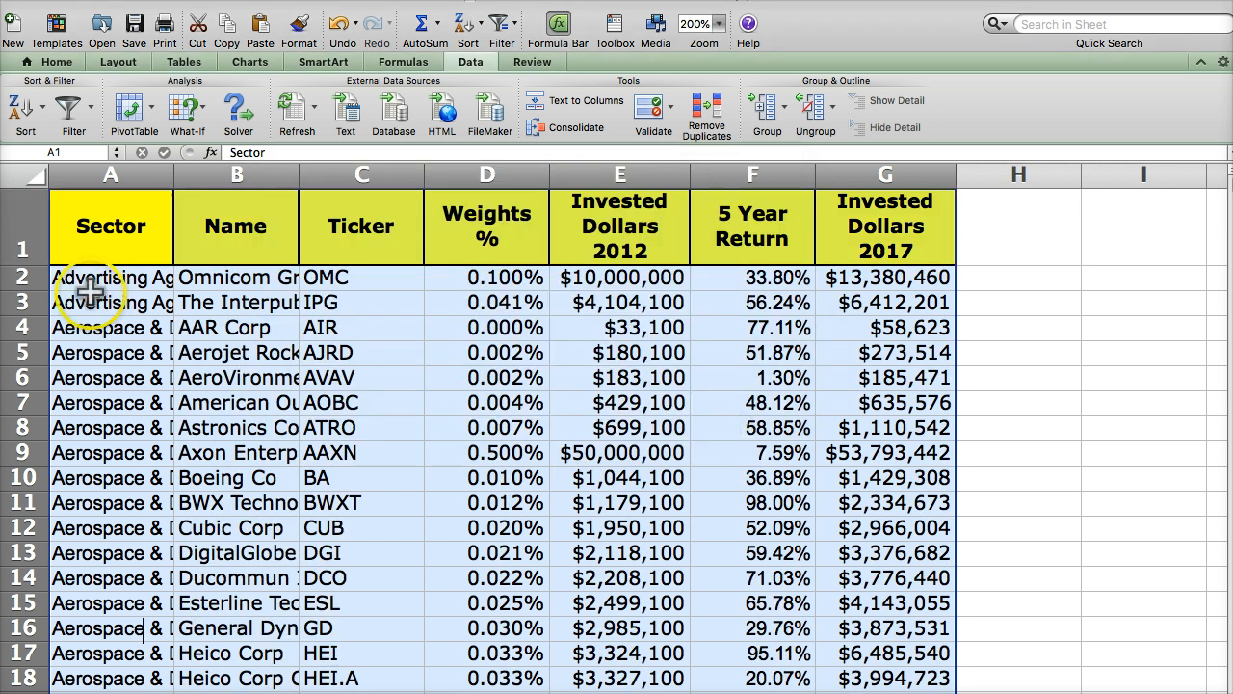
Widen the Sector column to about 20.17 so that it shows the sector names.
{"action": "left_click", "coordinate": [238, 328]}
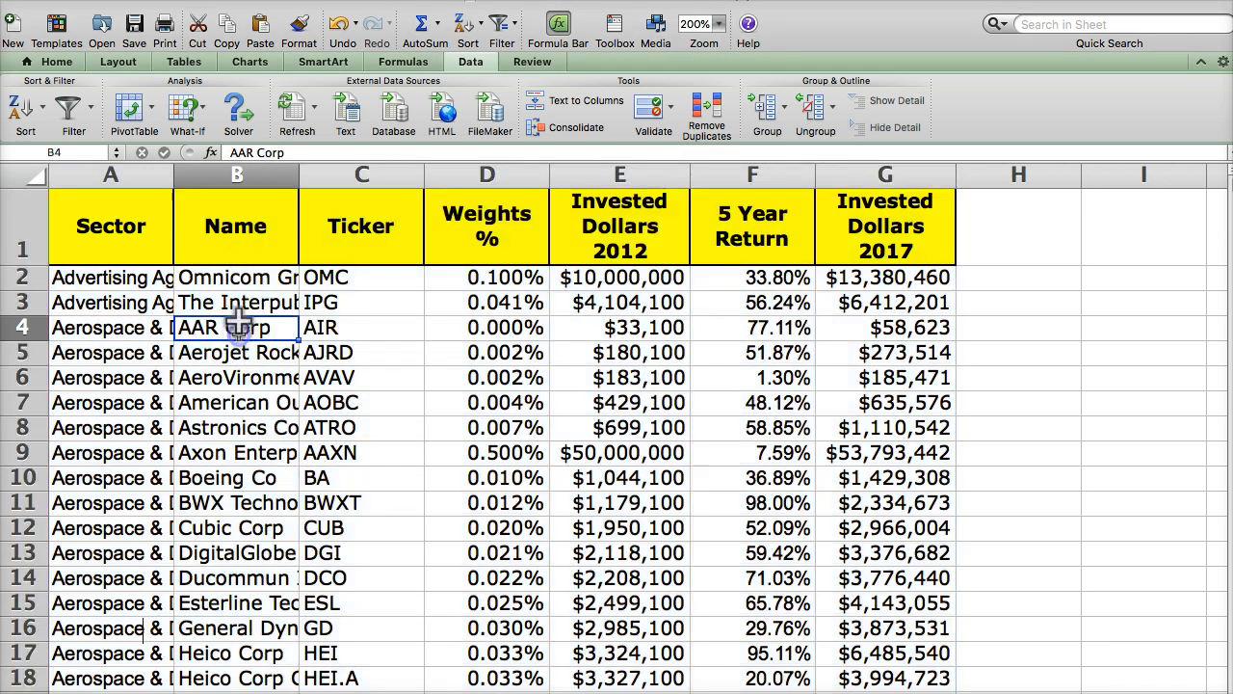
{"action": "double_click", "coordinate": [174, 175]}
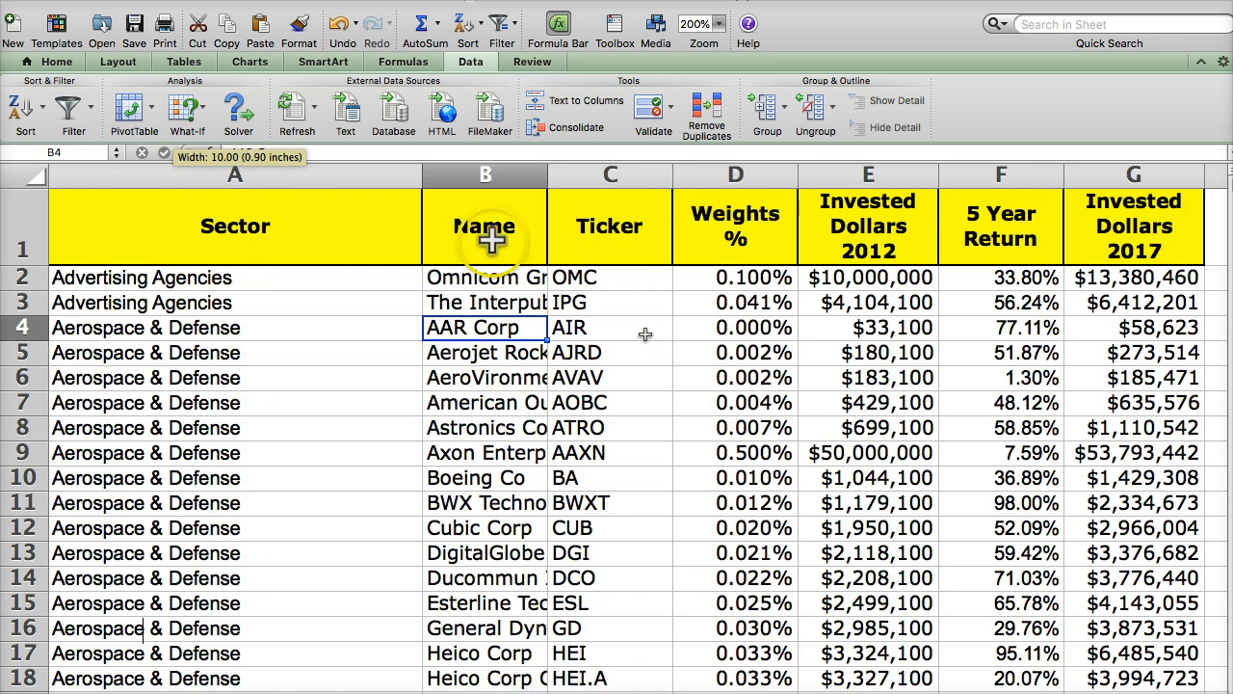
{"action": "left_click_drag", "start_coordinate": [421, 183], "coordinate": [289, 185]}
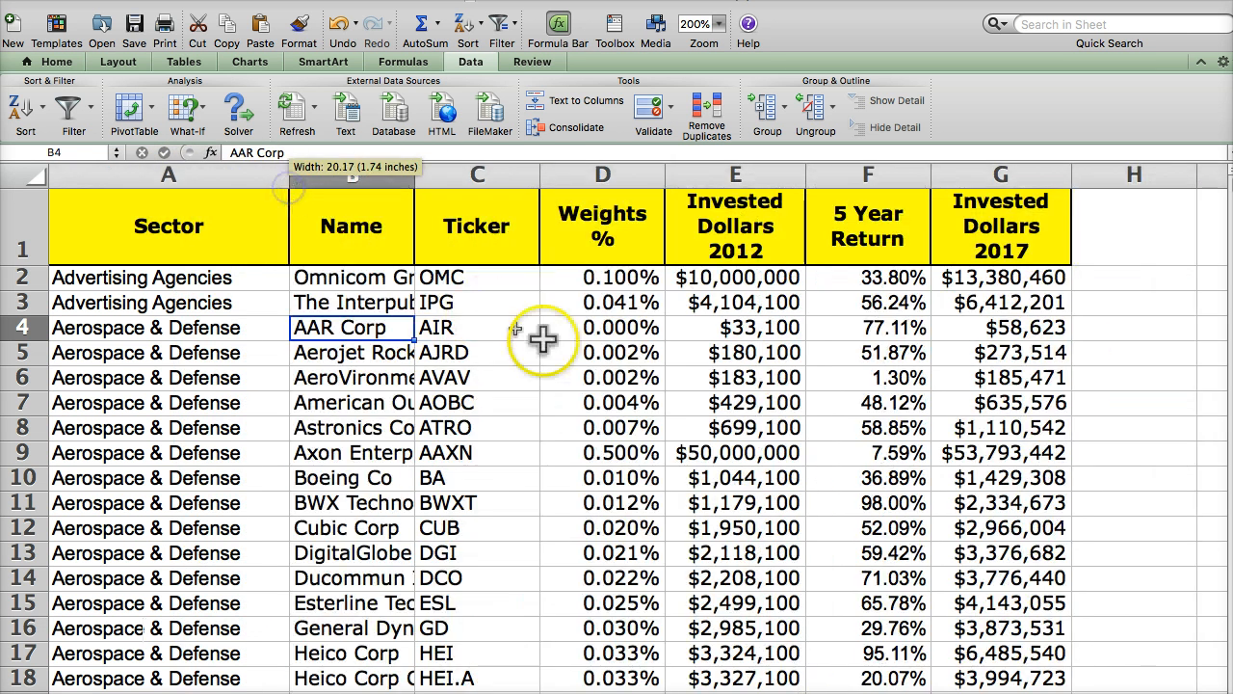
{"action": "left_click", "coordinate": [259, 349]}
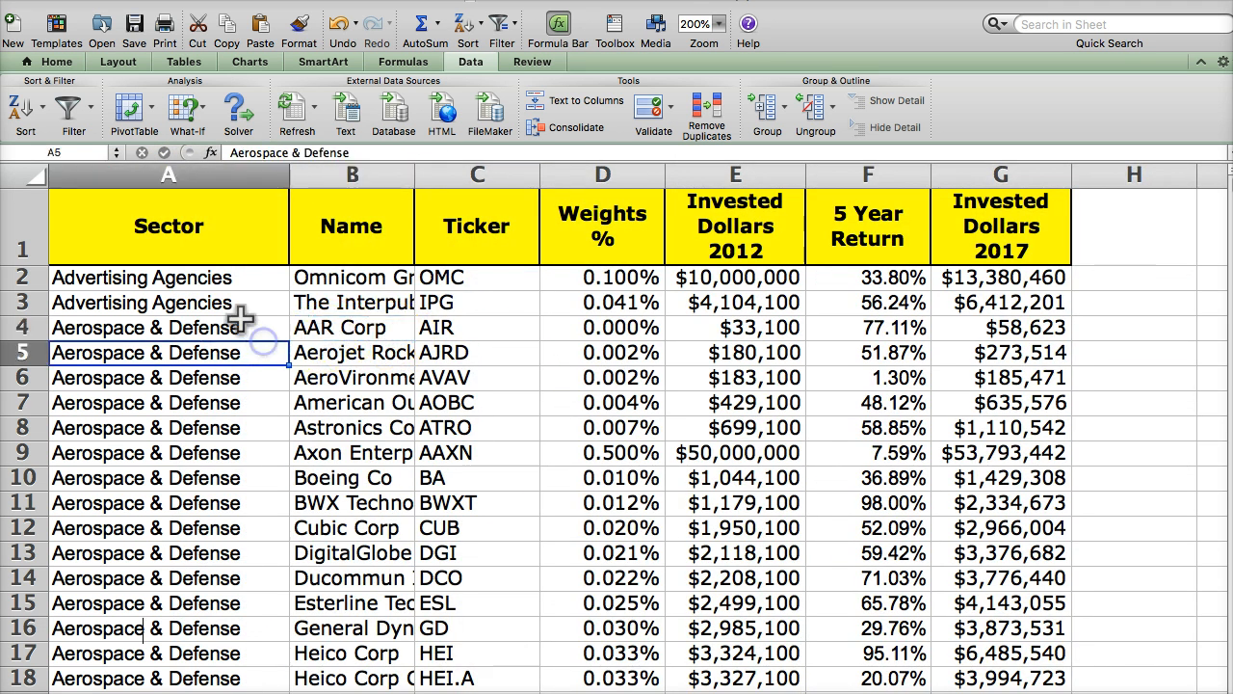
Select the whole table from the Sector header through the last row of the Invested Dollars 2017 column.
{"action": "left_click", "coordinate": [165, 242]}
{"action": "key", "text": "super+shift+Down"}
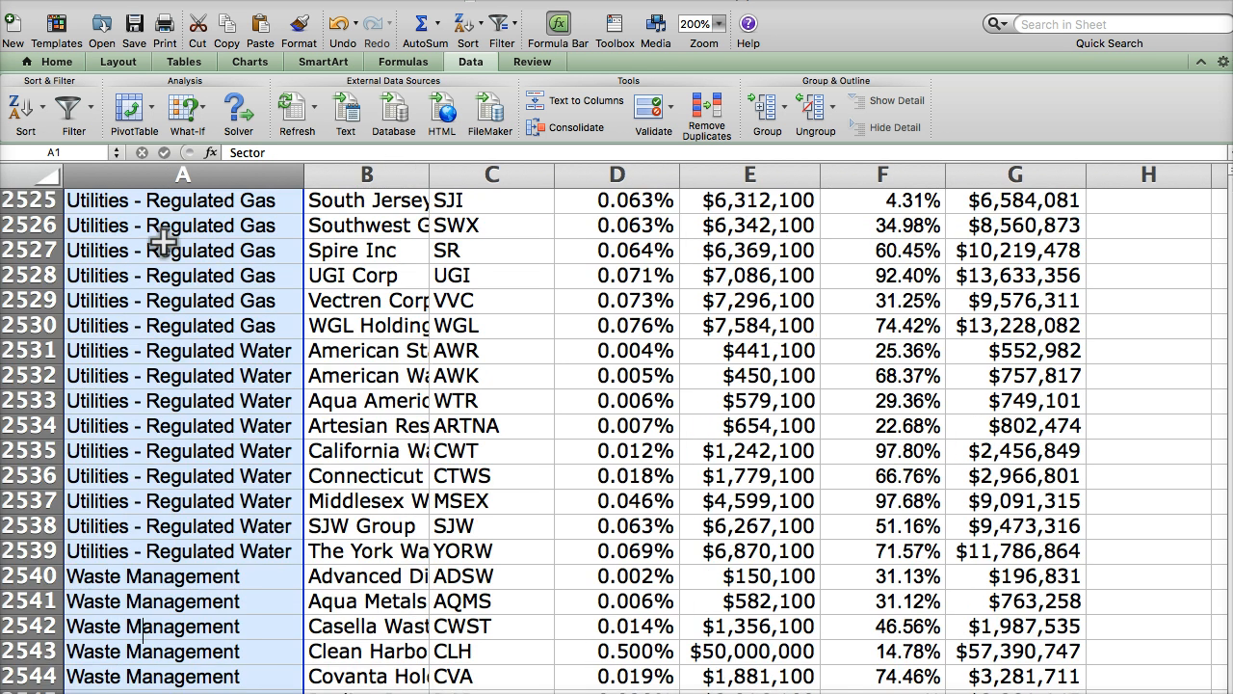
{"action": "key", "text": "shift+Right"}
{"action": "key", "text": "shift+Right"}
{"action": "key", "text": "shift+Right"}
{"action": "key", "text": "shift+Right"}
{"action": "key", "text": "shift+Right"}
{"action": "key", "text": "shift+Right"}
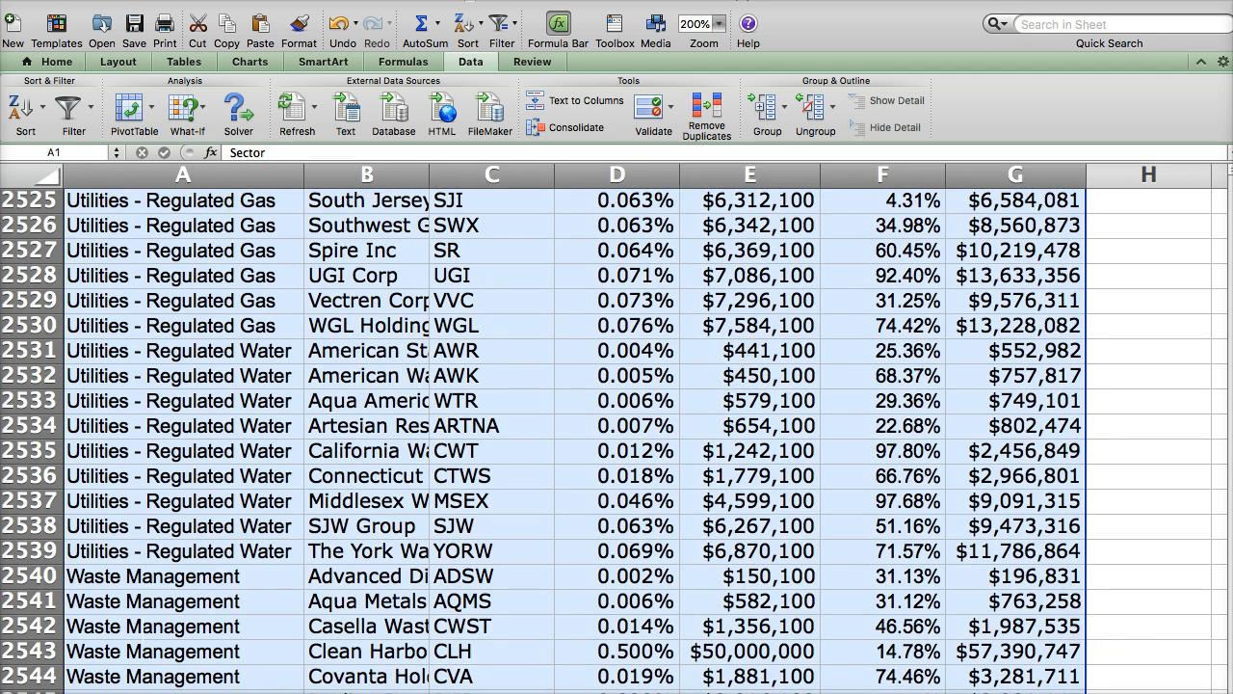
{"action": "scroll", "coordinate": [143, 631], "scroll_direction": "up", "scroll_amount": 20}
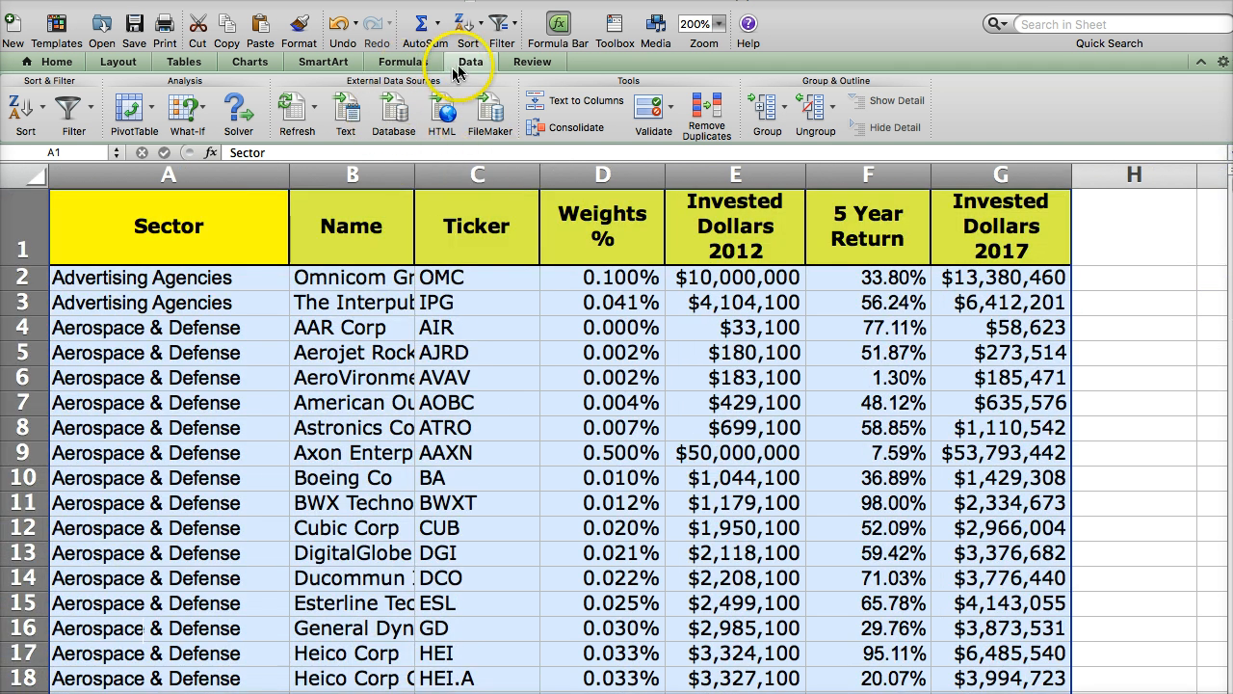
{"action": "left_click", "coordinate": [468, 62]}
{"action": "left_click", "coordinate": [468, 62]}
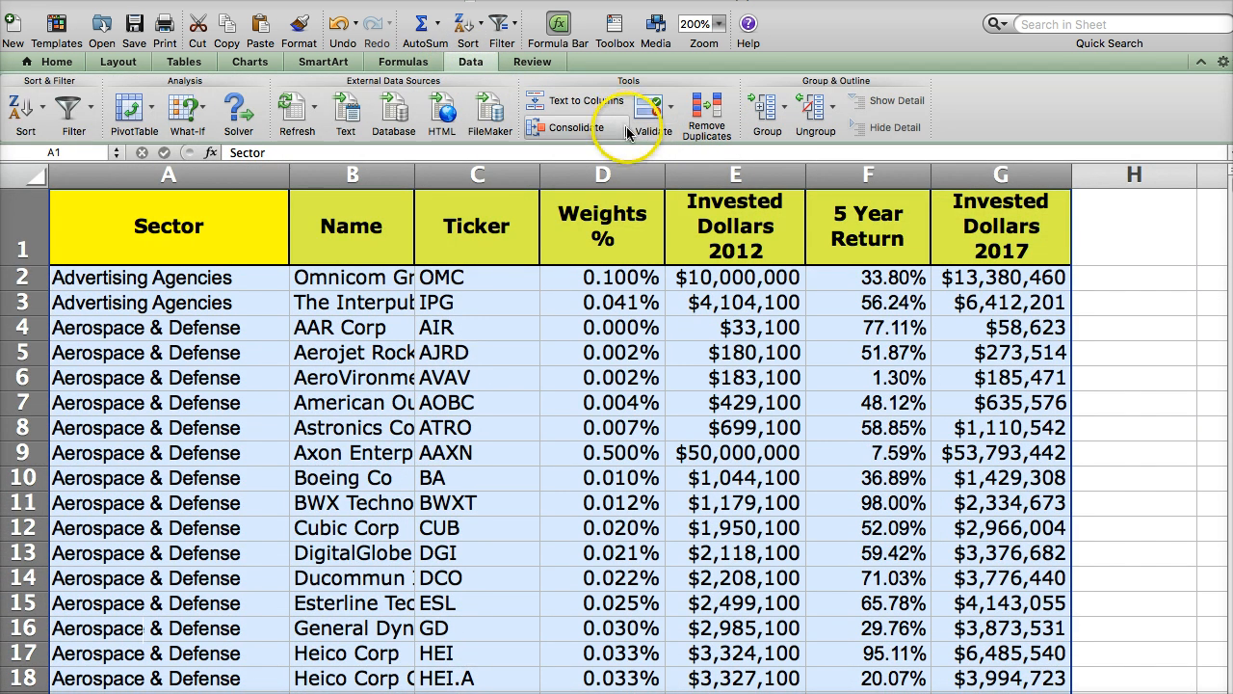
{"action": "left_click", "coordinate": [546, 132]}
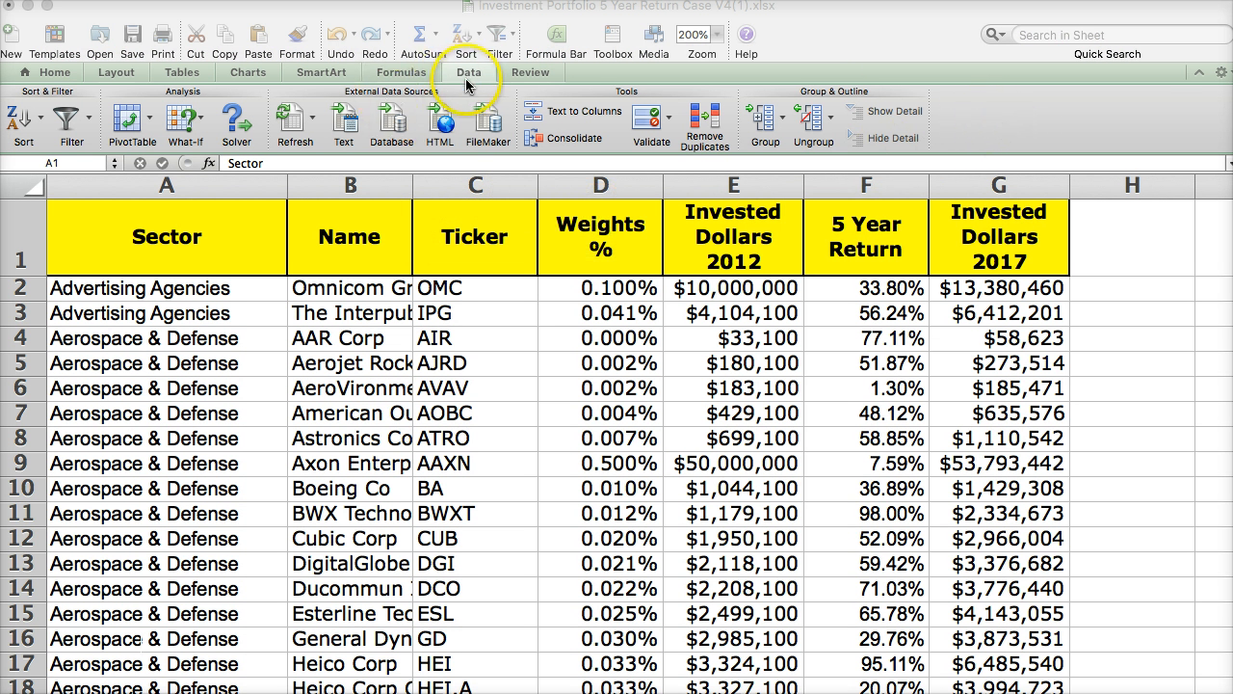
Set up subtotals for the whole table at each change in Sector, adding Invested Dollars 2012 alongside Invested Dollars 2017.
{"action": "key", "text": "super+a"}
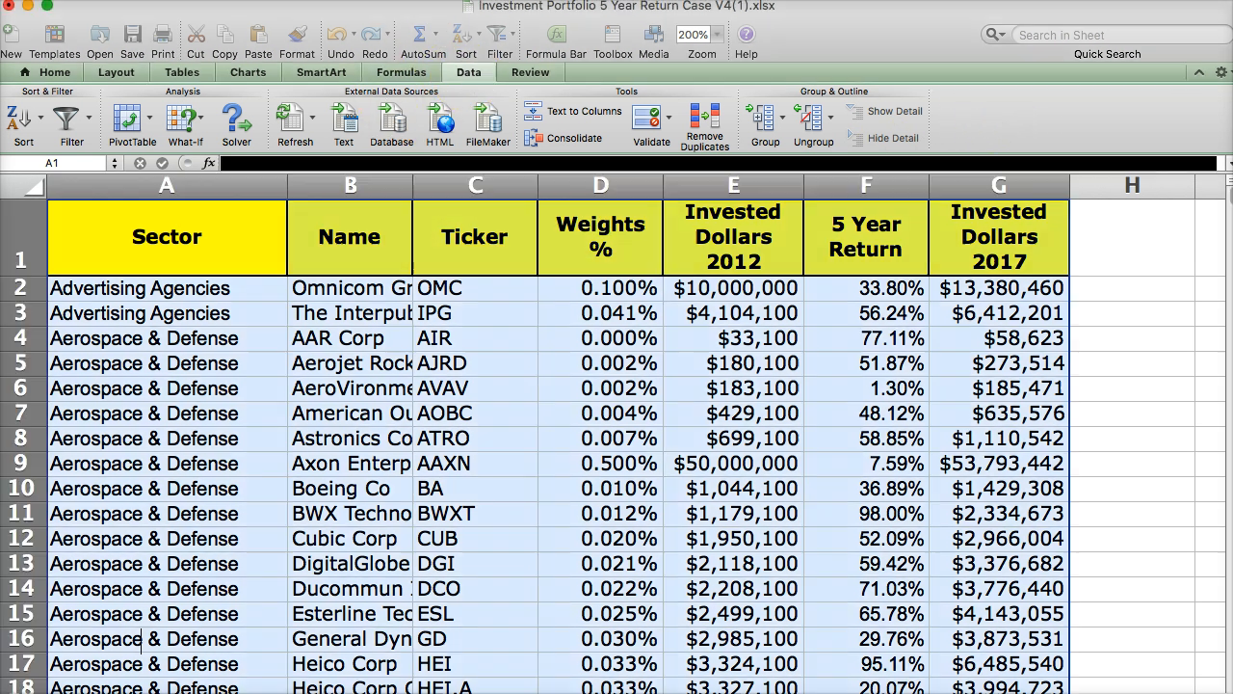
{"action": "left_click", "coordinate": [400, 0]}
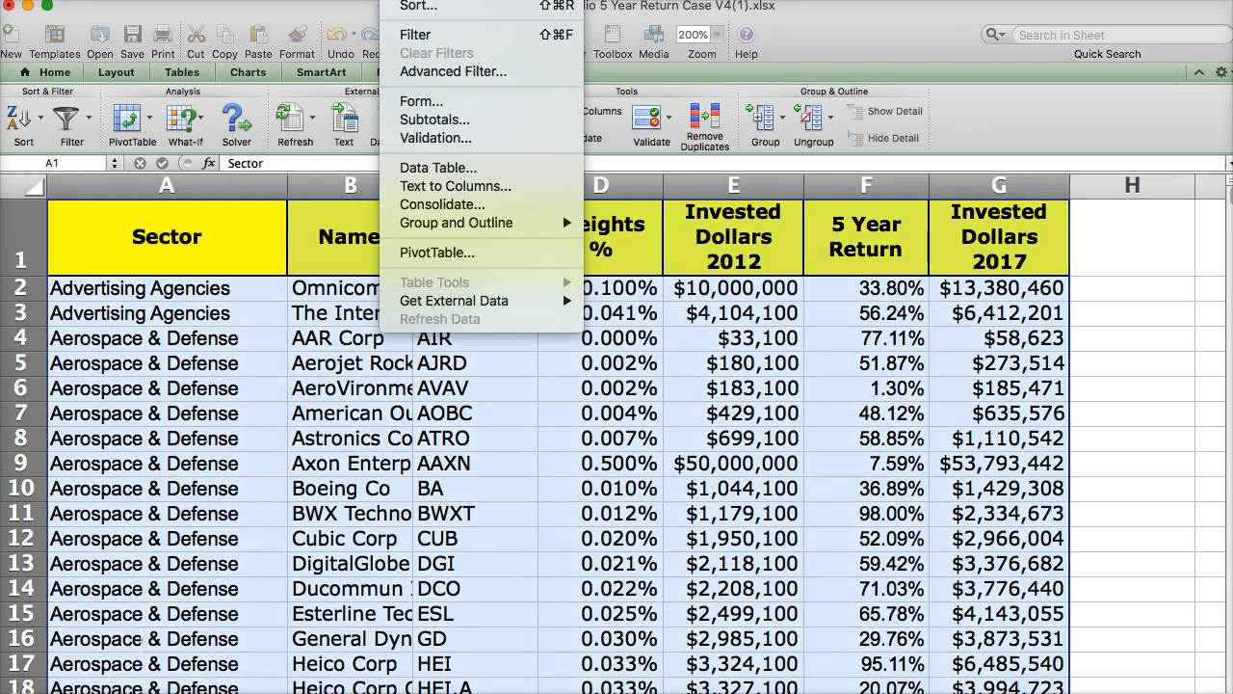
{"action": "left_click", "coordinate": [429, 122]}
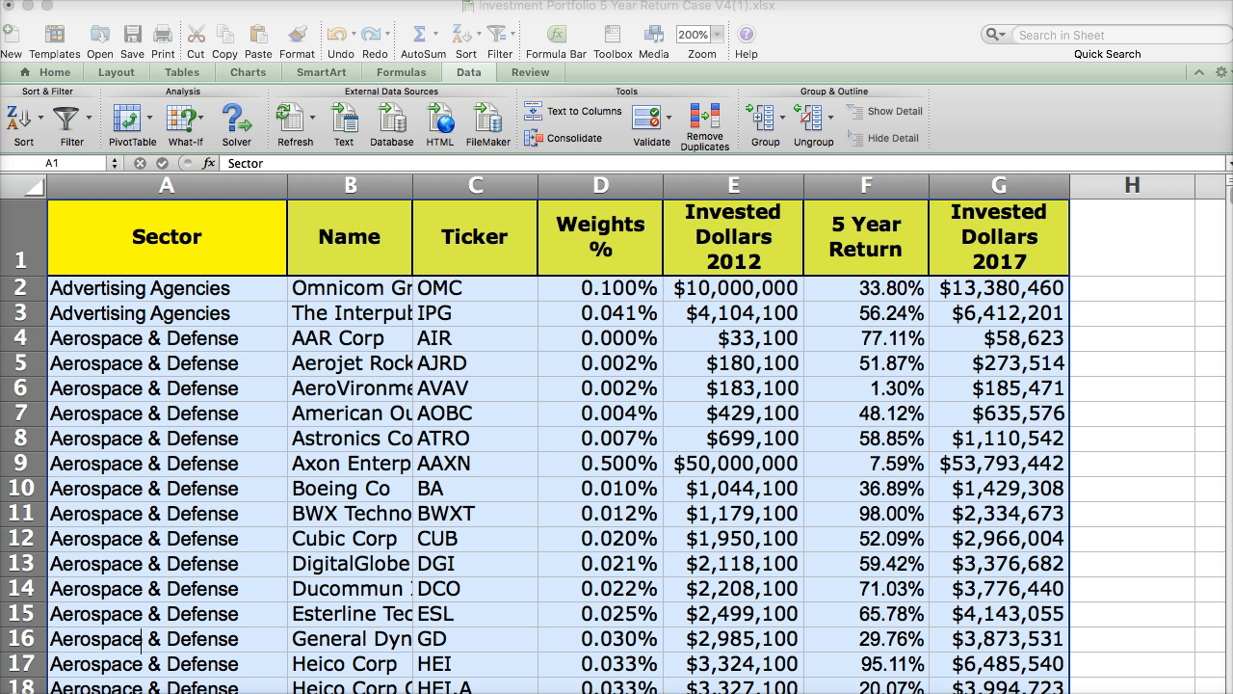
{"action": "left_click_drag", "start_coordinate": [1057, 275], "coordinate": [893, 279]}
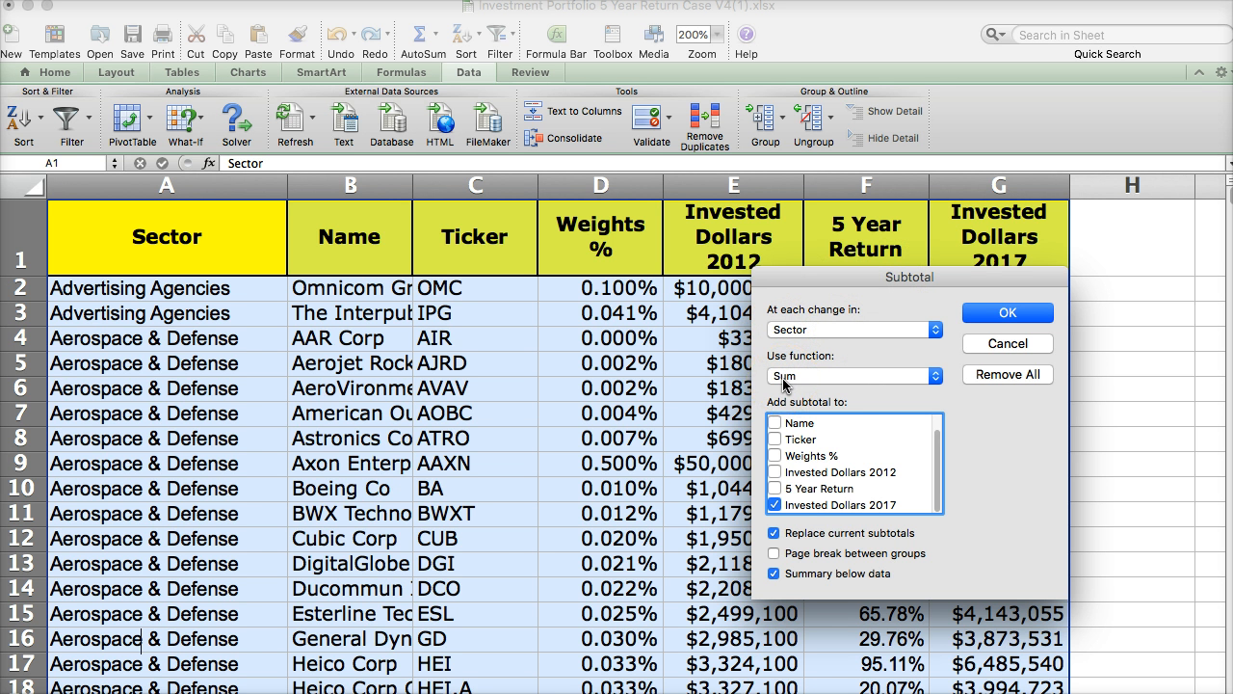
{"action": "left_click_drag", "start_coordinate": [939, 434], "coordinate": [939, 503]}
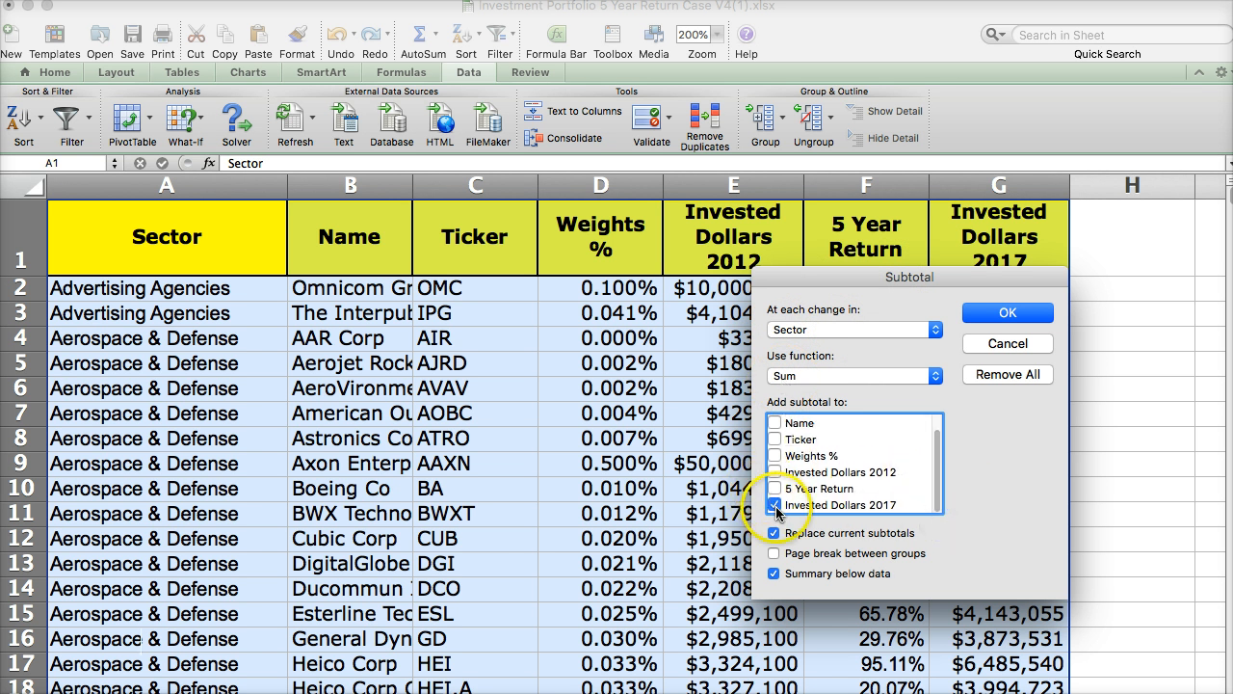
{"action": "left_click", "coordinate": [775, 472]}
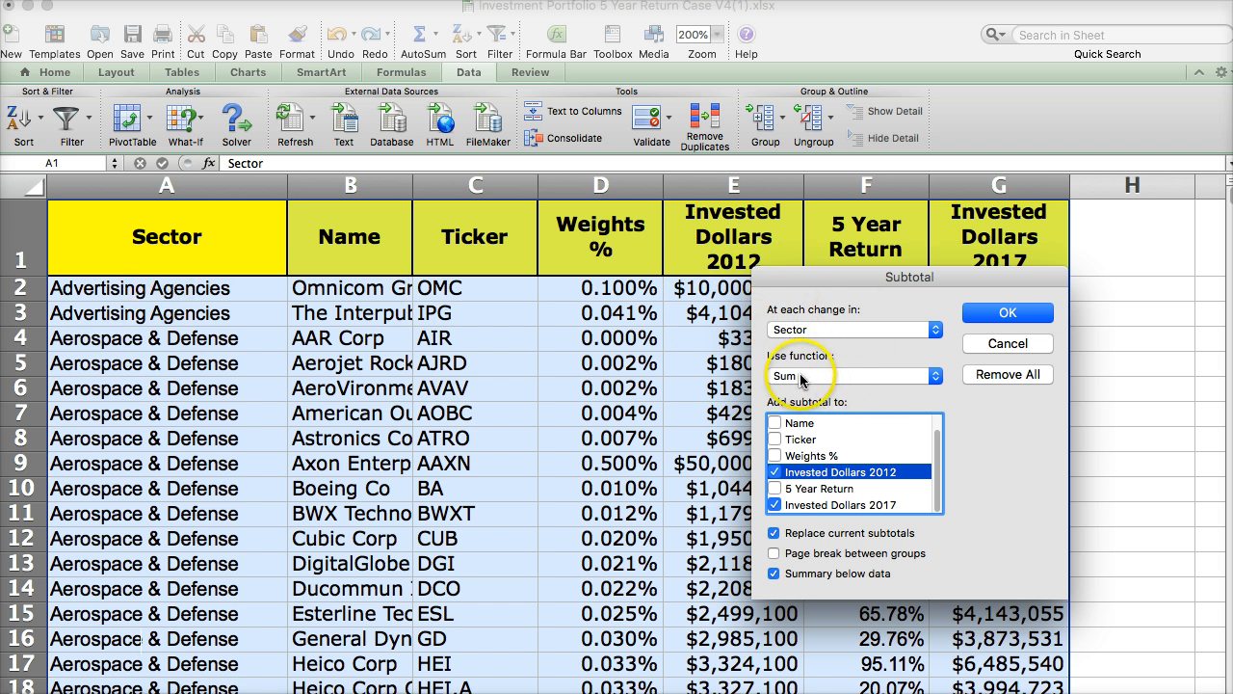
Keep Sum as the subtotal function and both Invested Dollars columns ticked, and apply the subtotals to the table.
{"action": "left_click", "coordinate": [935, 376]}
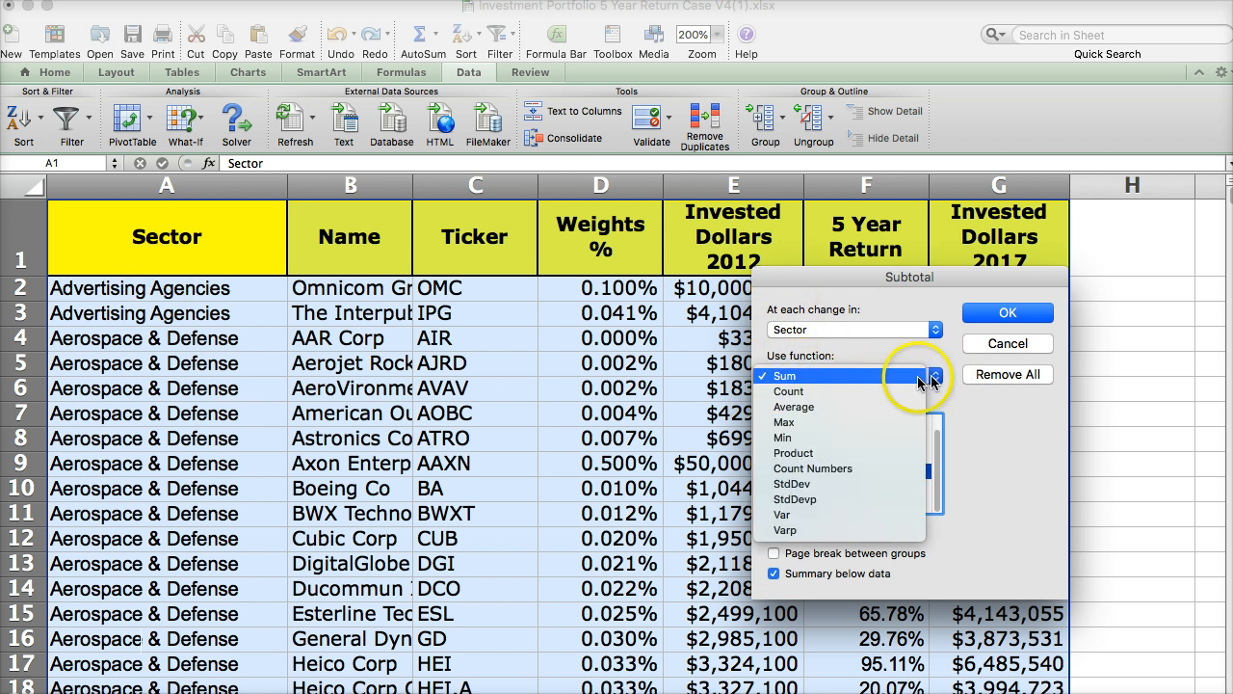
{"action": "left_click", "coordinate": [872, 376]}
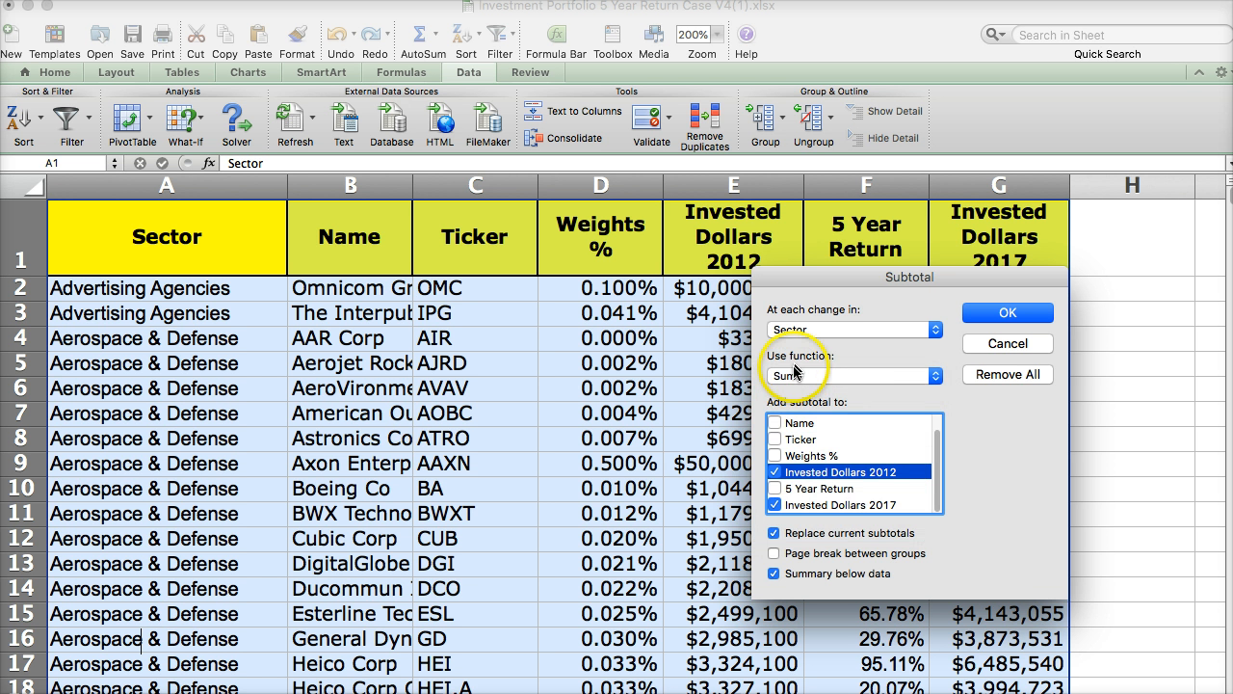
{"action": "left_click", "coordinate": [812, 331]}
{"action": "left_click", "coordinate": [814, 331]}
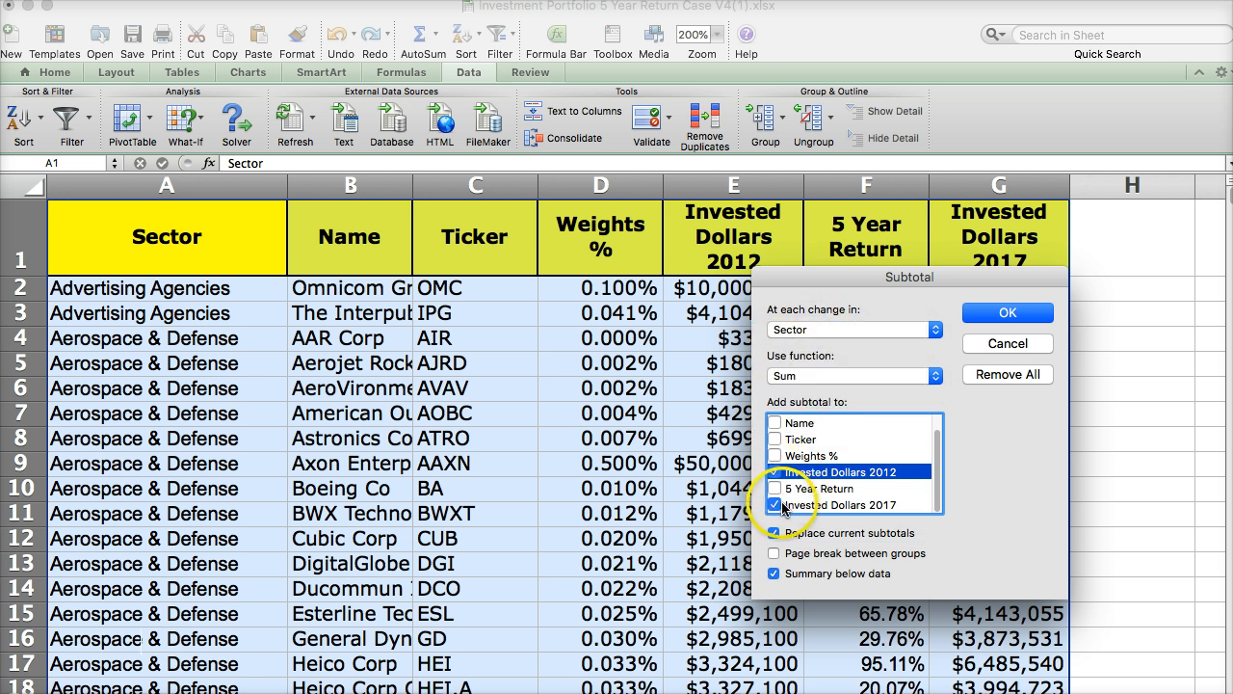
{"action": "left_click", "coordinate": [773, 506]}
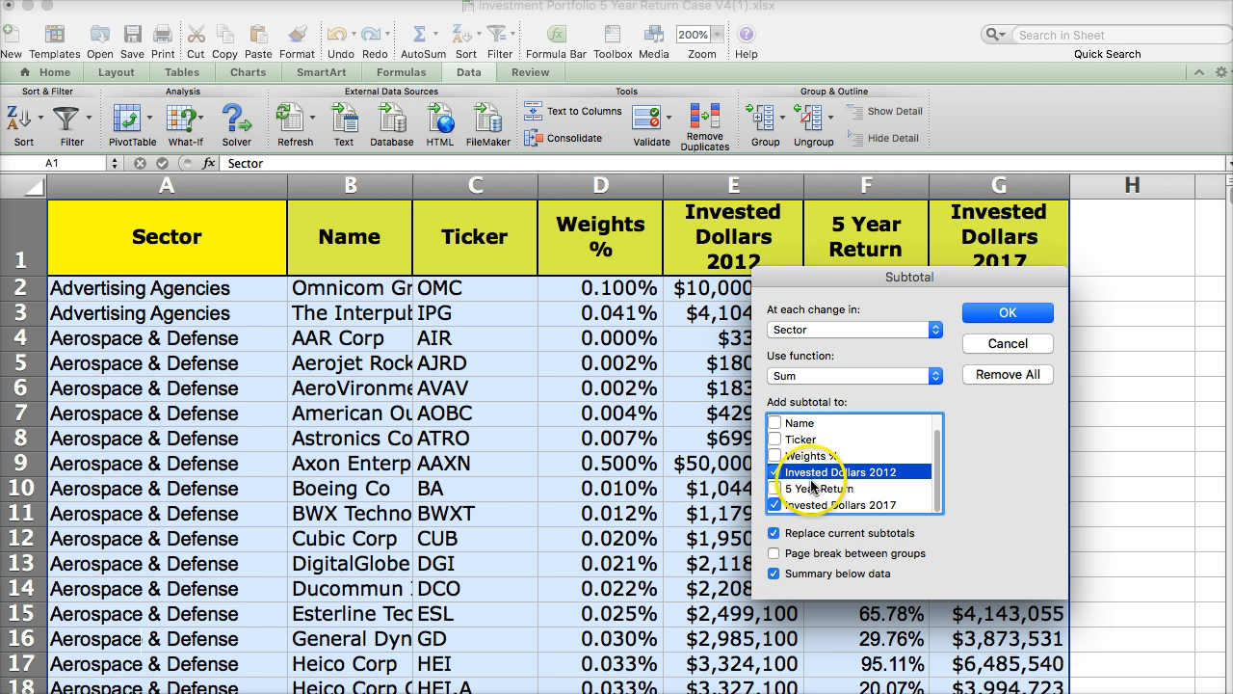
{"action": "left_click", "coordinate": [773, 506]}
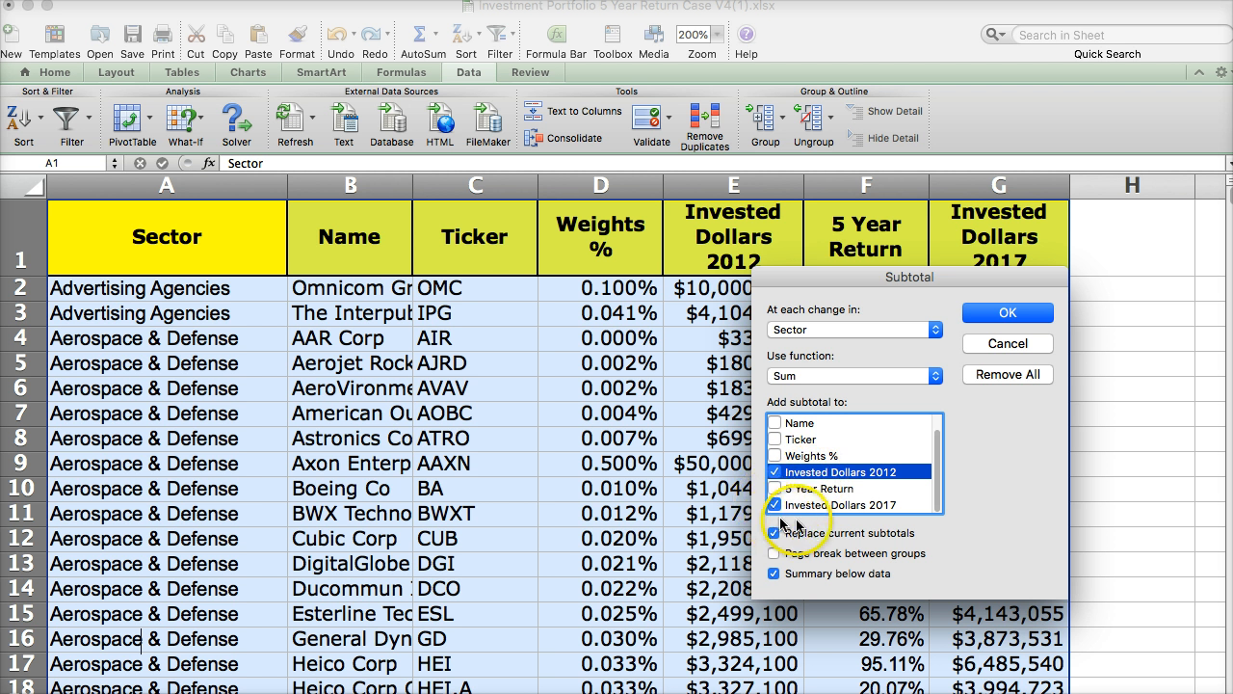
{"action": "left_click", "coordinate": [1006, 316]}
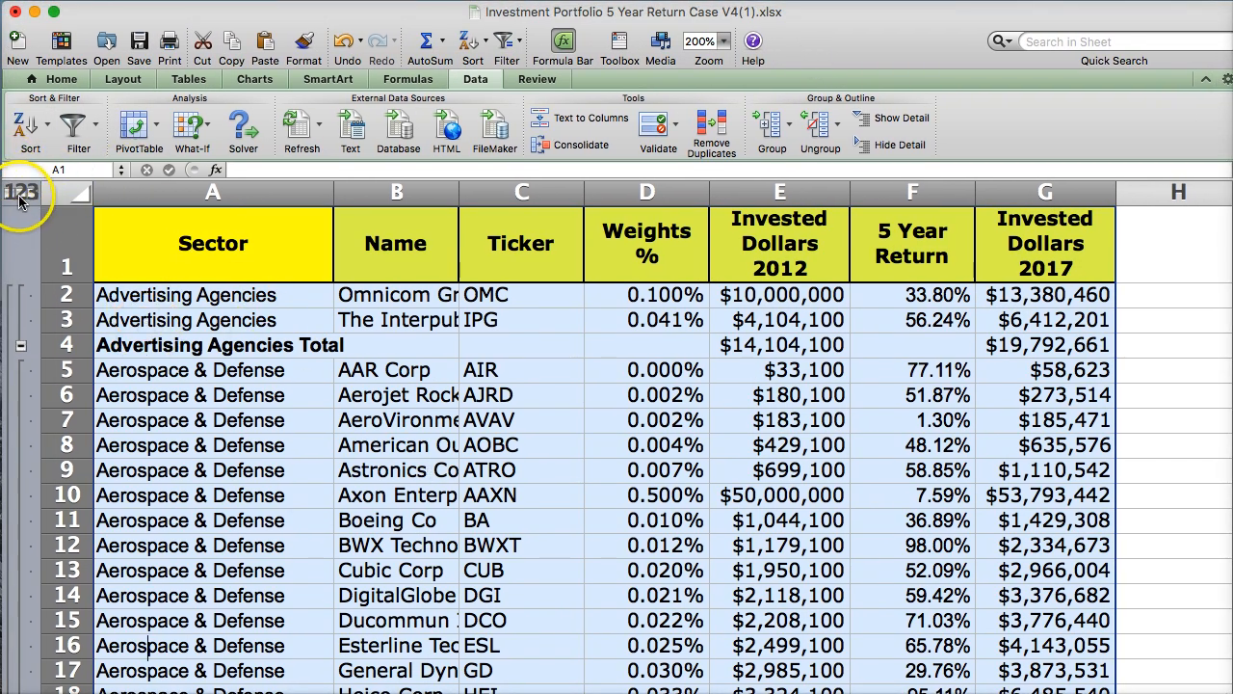
Collapse the outline to the sector totals and widen the Sector column to about 21.67 and the Invested Dollars 2012 column slightly.
{"action": "left_click", "coordinate": [19, 193]}
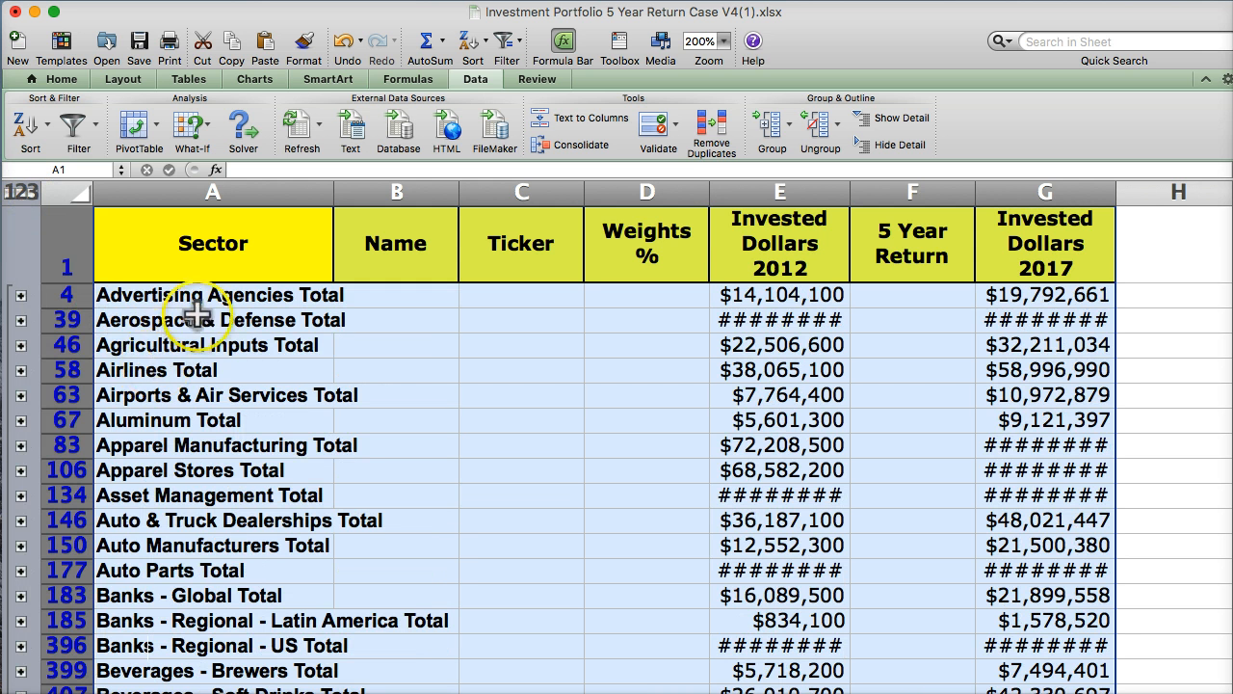
{"action": "left_click_drag", "start_coordinate": [334, 192], "coordinate": [353, 193]}
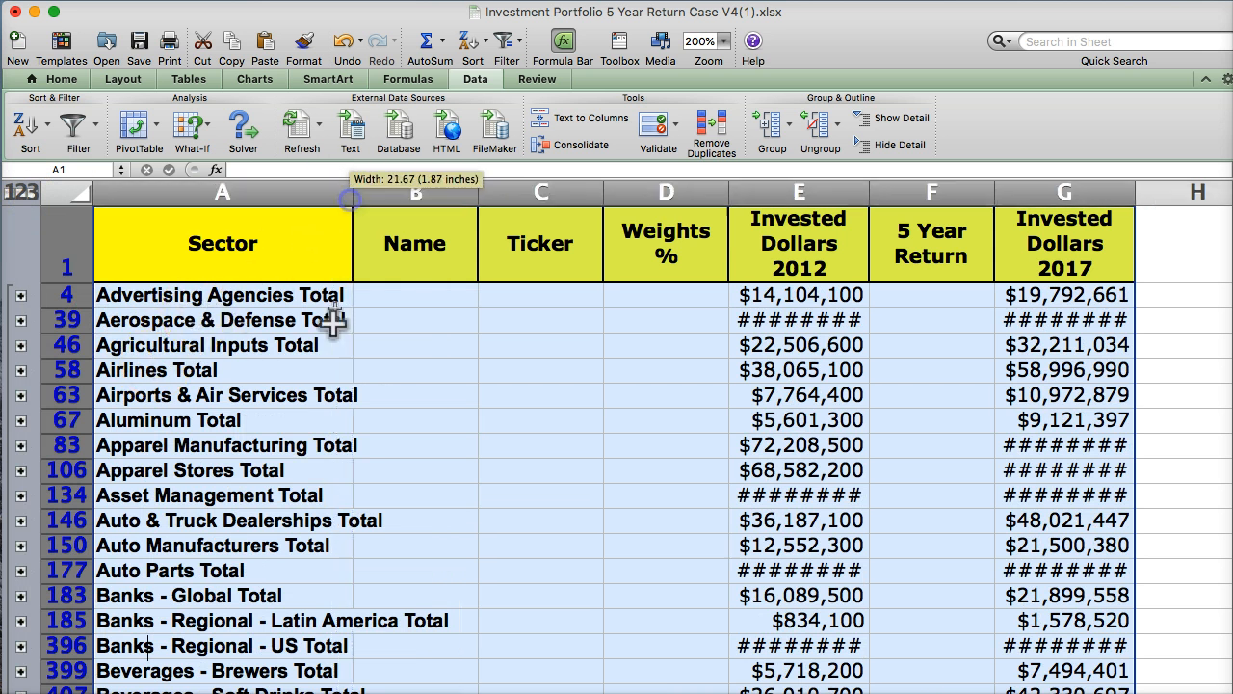
{"action": "left_click_drag", "start_coordinate": [868, 189], "coordinate": [879, 189]}
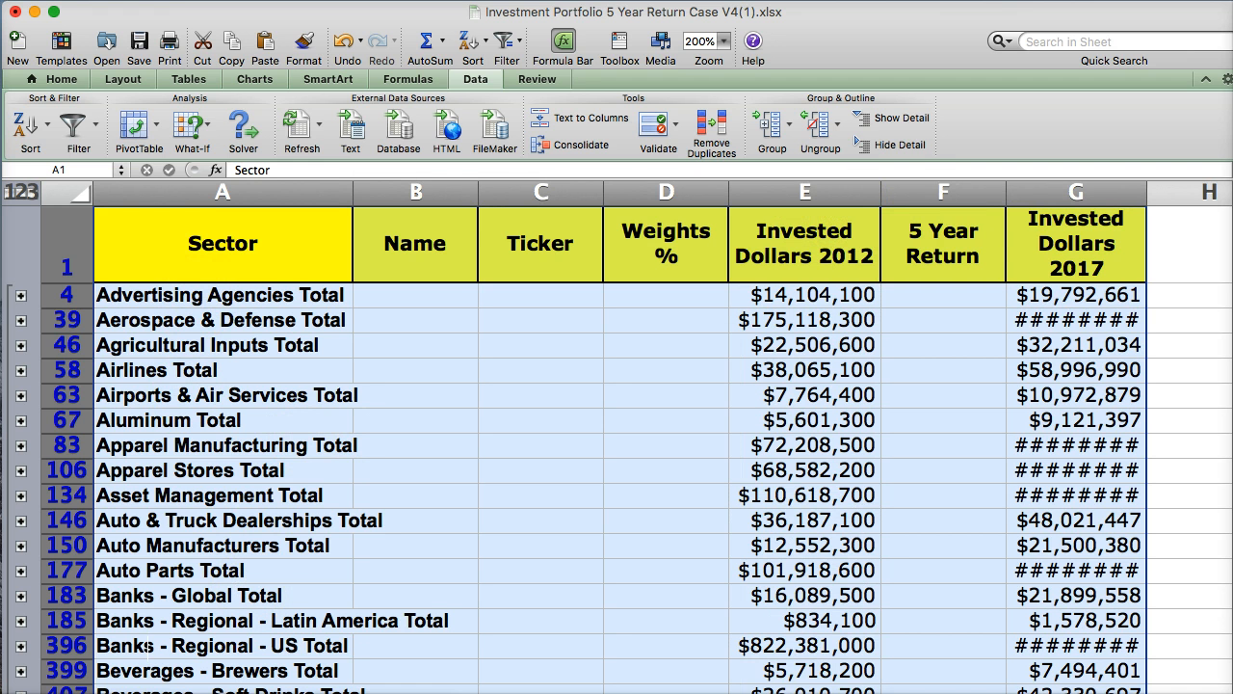
Rename Sheet1 as Sector Return.
{"action": "left_click", "coordinate": [145, 690]}
{"action": "scroll", "coordinate": [424, 587], "scroll_direction": "down", "scroll_amount": 3}
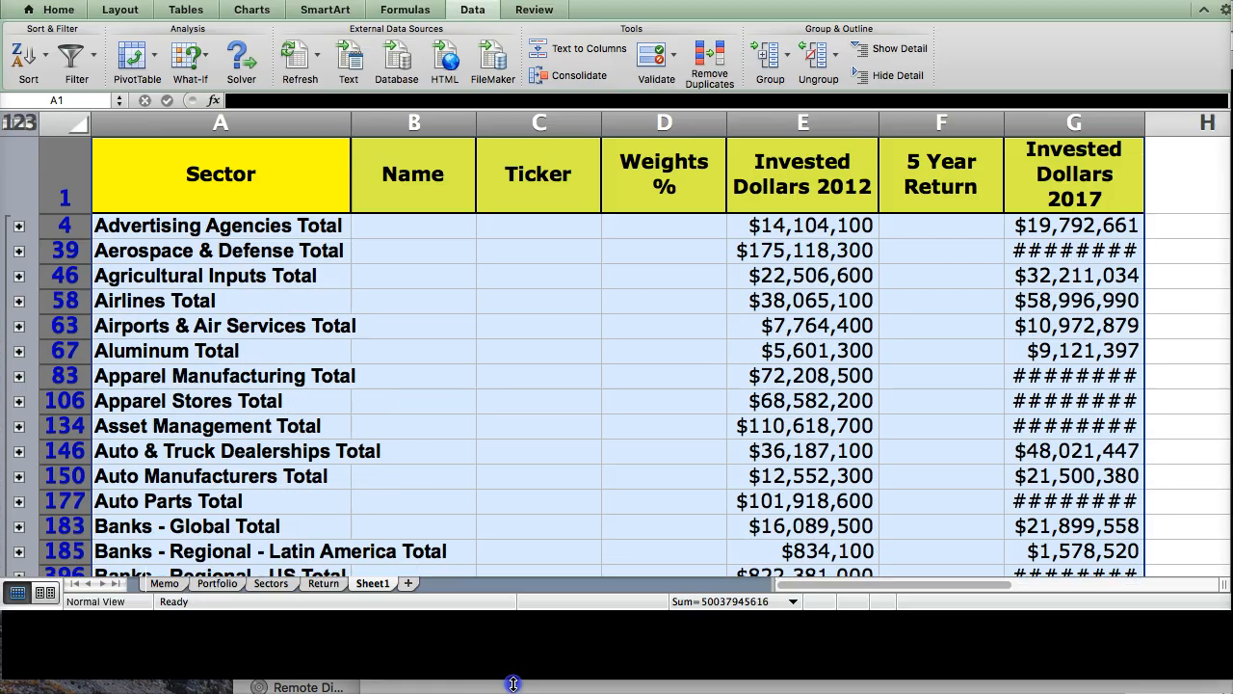
{"action": "left_click", "coordinate": [324, 584]}
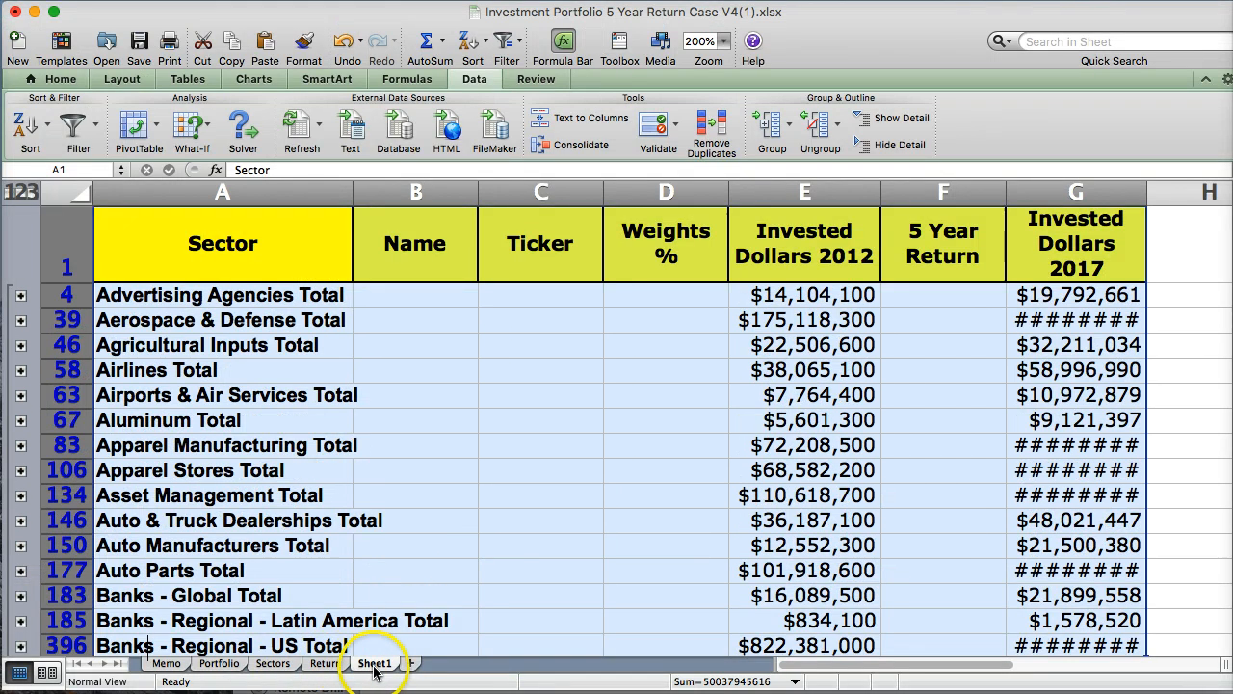
{"action": "left_click", "coordinate": [374, 665], "text": "shift"}
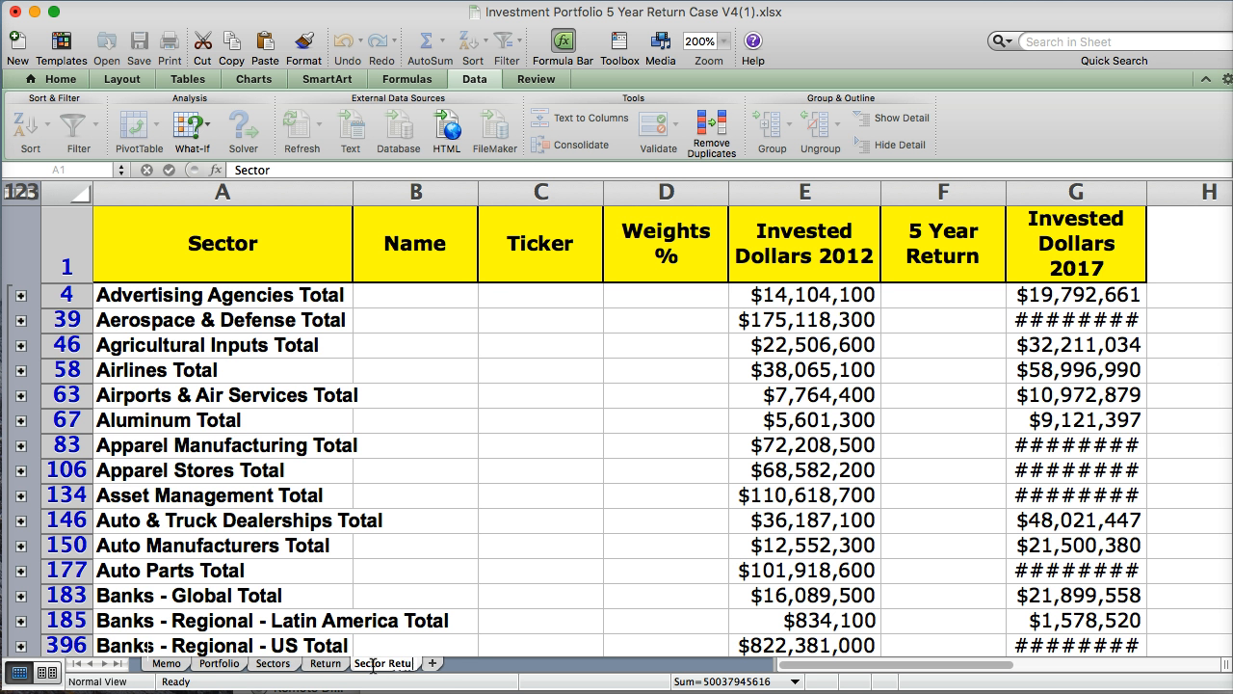
{"action": "left_click", "coordinate": [462, 424]}
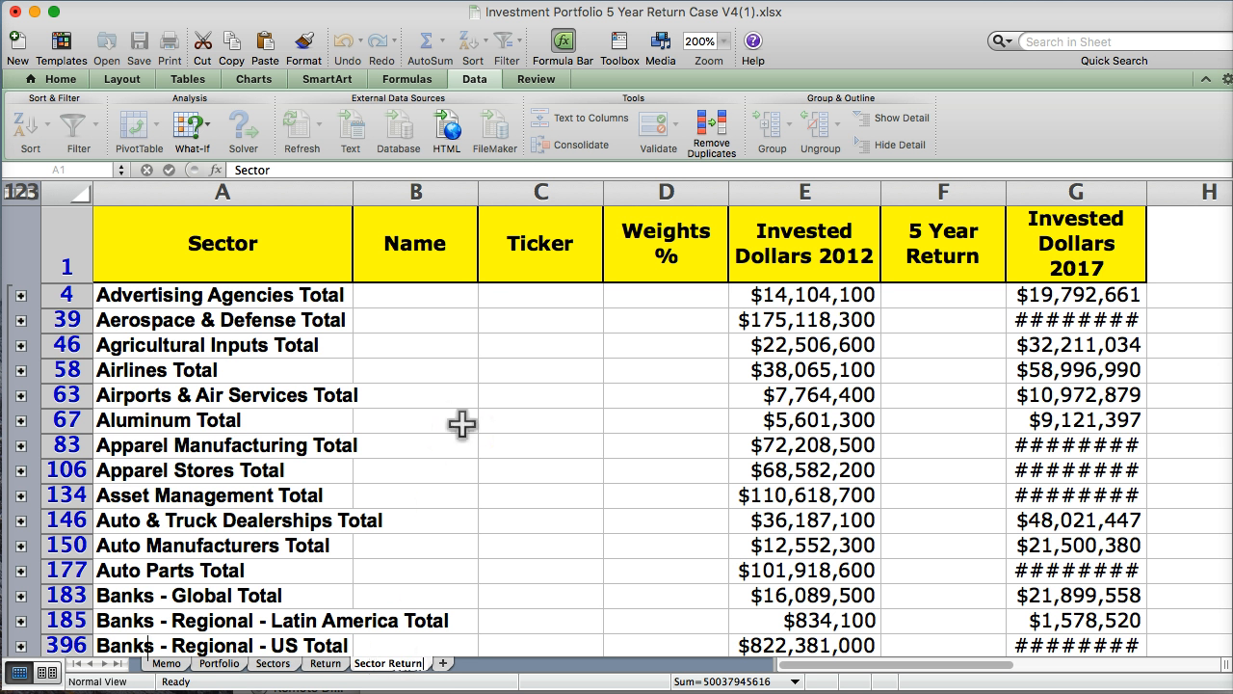
{"action": "left_click", "coordinate": [462, 424]}
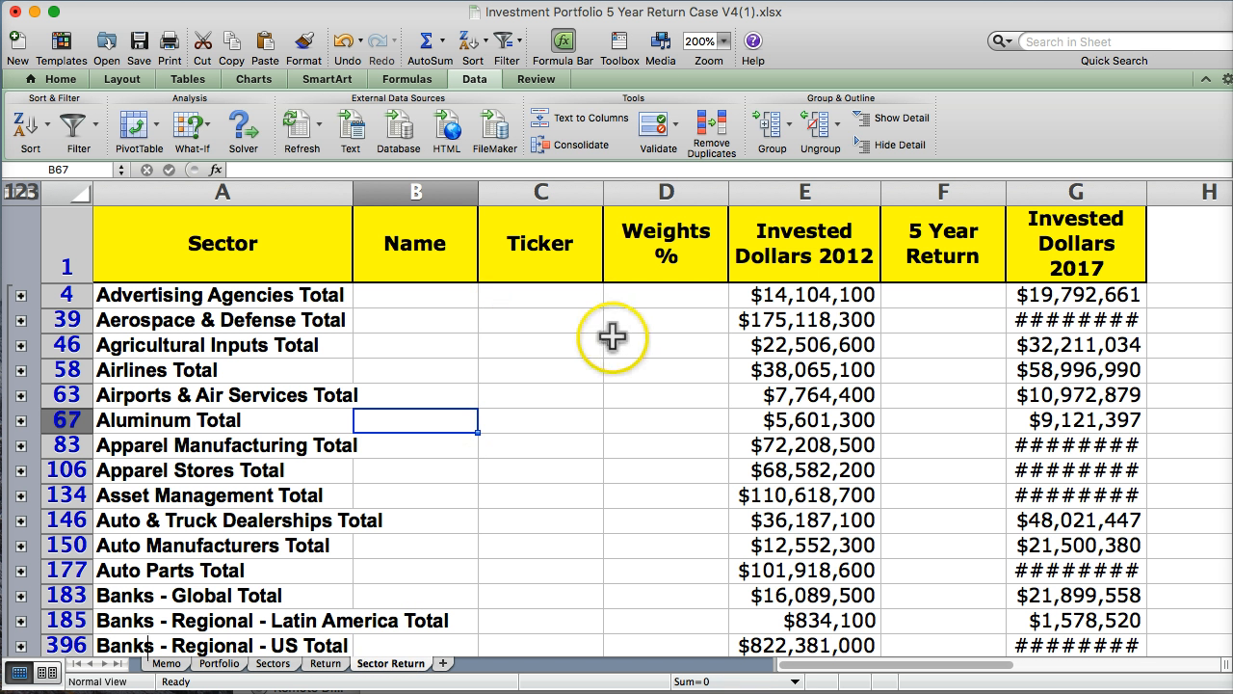
Auto-fit all columns of the Sector Return sheet to their contents.
{"action": "left_click", "coordinate": [928, 301]}
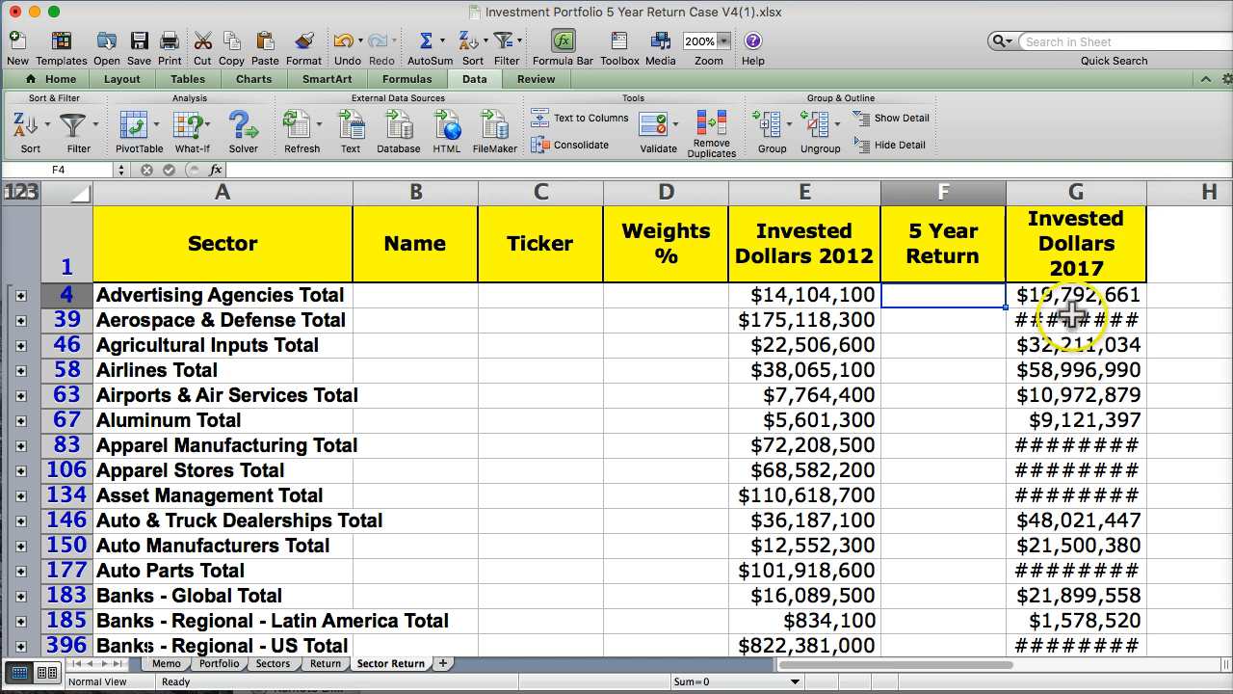
{"action": "left_click", "coordinate": [1089, 192]}
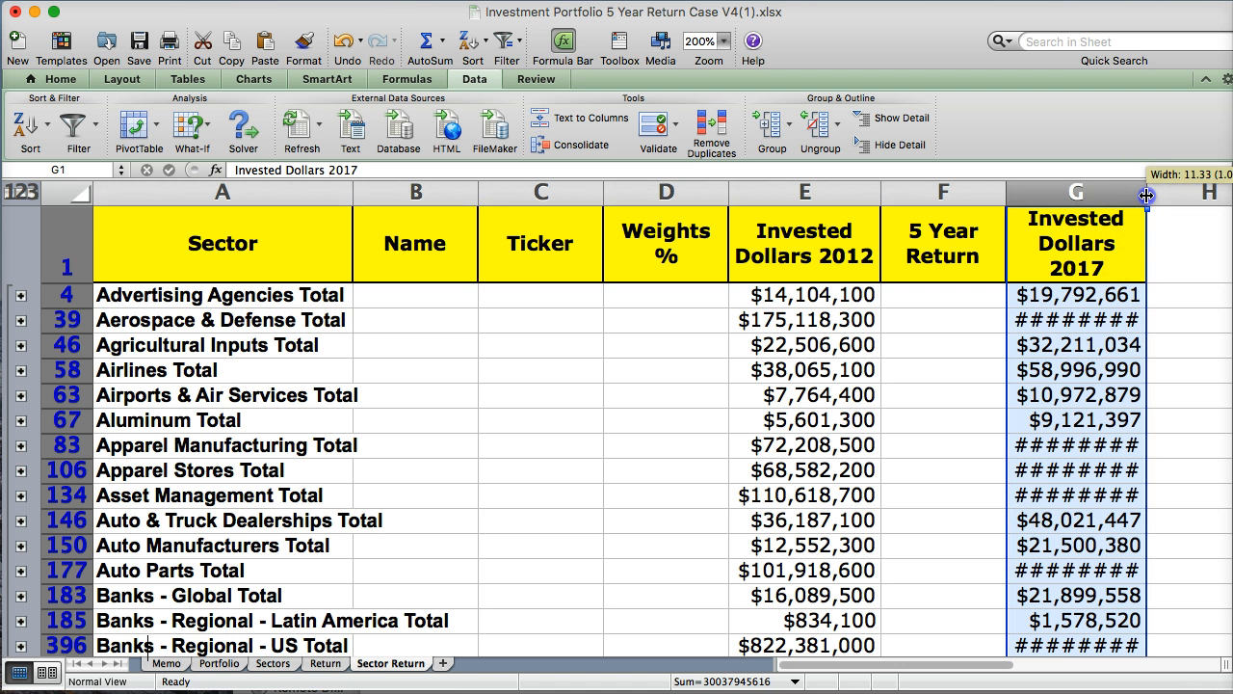
{"action": "left_click", "coordinate": [67, 192]}
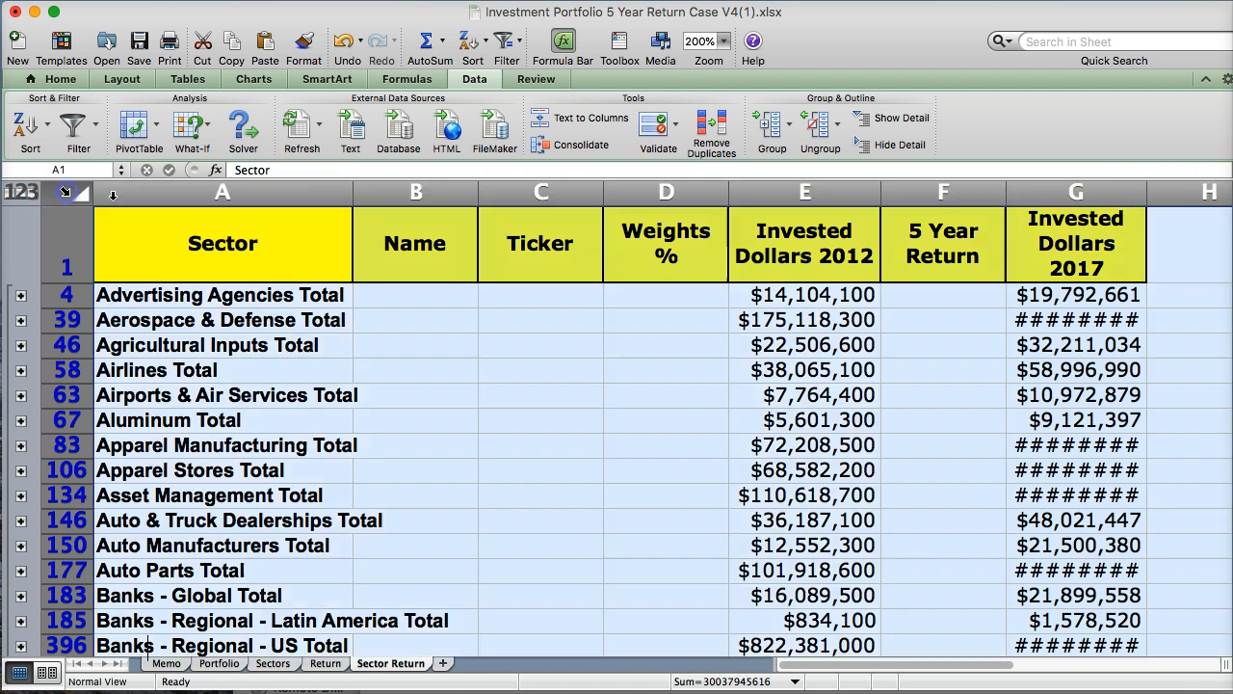
{"action": "left_click_drag", "start_coordinate": [354, 199], "coordinate": [354, 199]}
{"action": "double_click", "coordinate": [354, 199]}
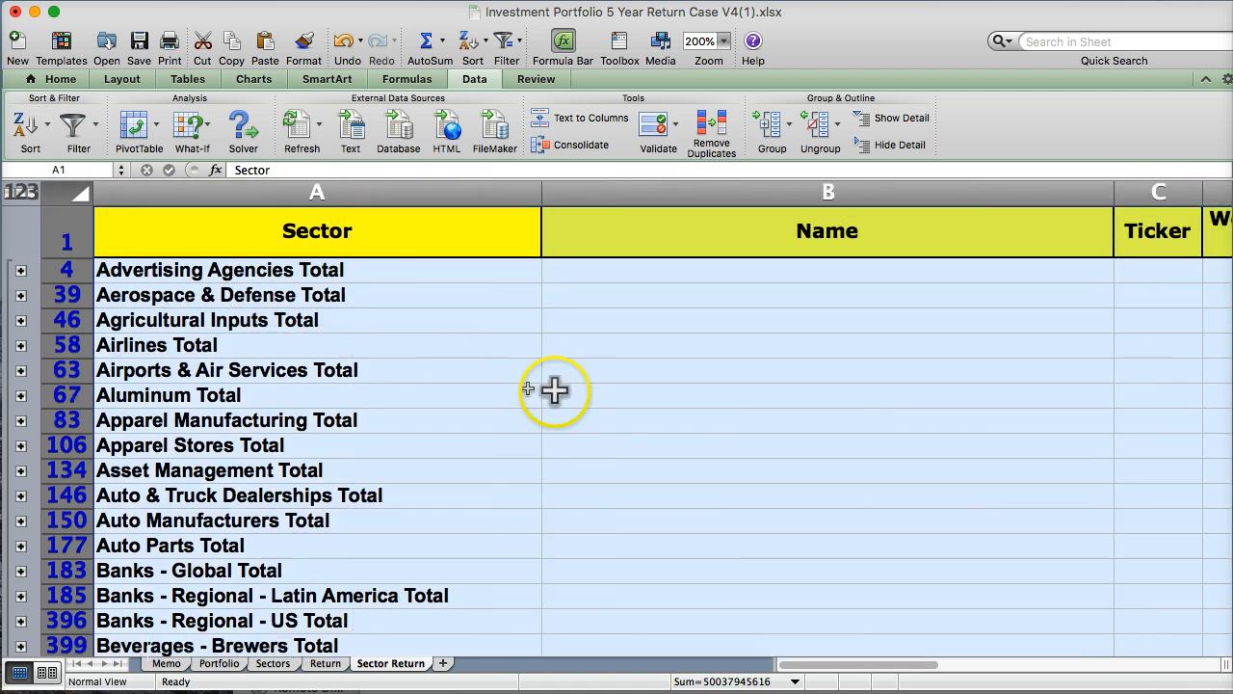
Narrow the empty-looking Name, Ticker and Weights % columns so that columns A to G fit in view.
{"action": "left_click", "coordinate": [935, 394]}
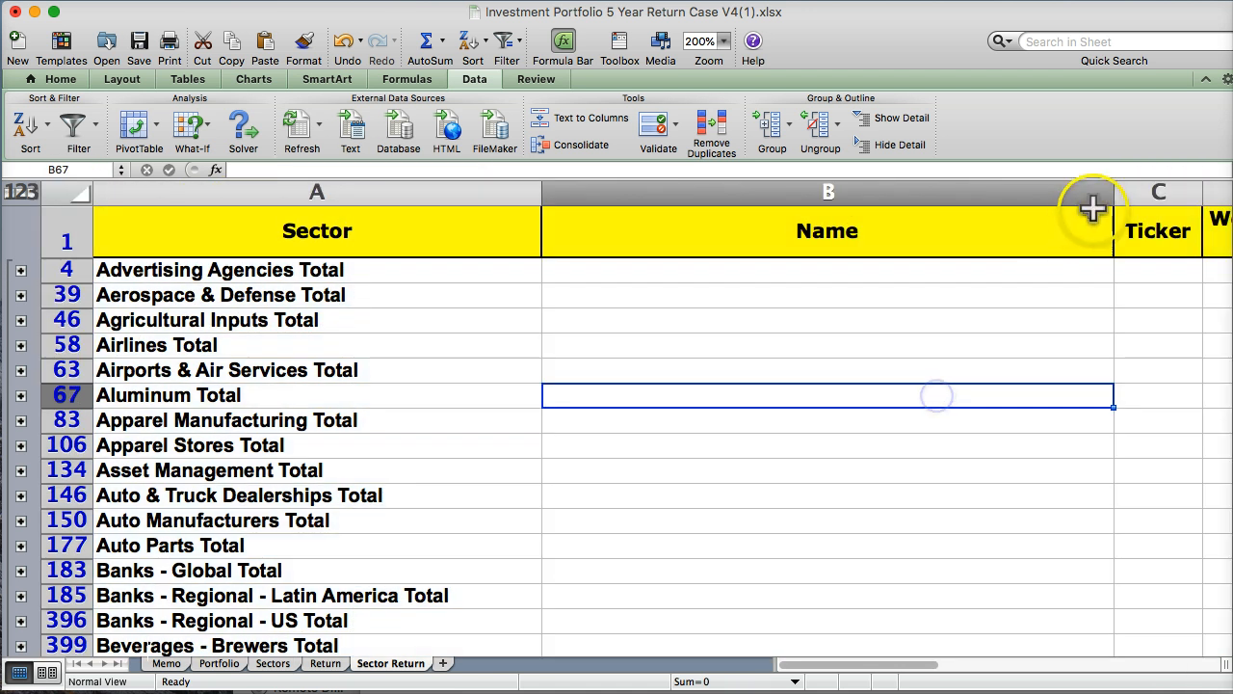
{"action": "left_click_drag", "start_coordinate": [1113, 196], "coordinate": [666, 200]}
{"action": "left_click_drag", "start_coordinate": [755, 192], "coordinate": [716, 193]}
{"action": "left_click_drag", "start_coordinate": [820, 193], "coordinate": [781, 192]}
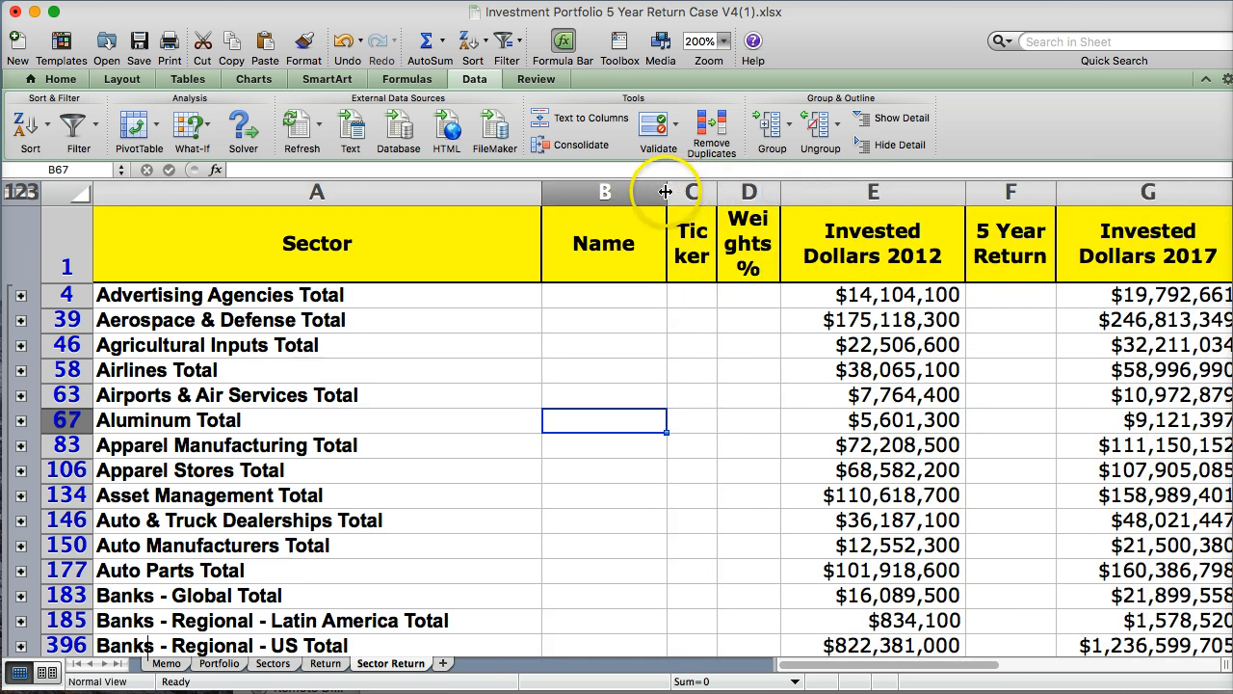
{"action": "left_click_drag", "start_coordinate": [663, 192], "coordinate": [642, 196]}
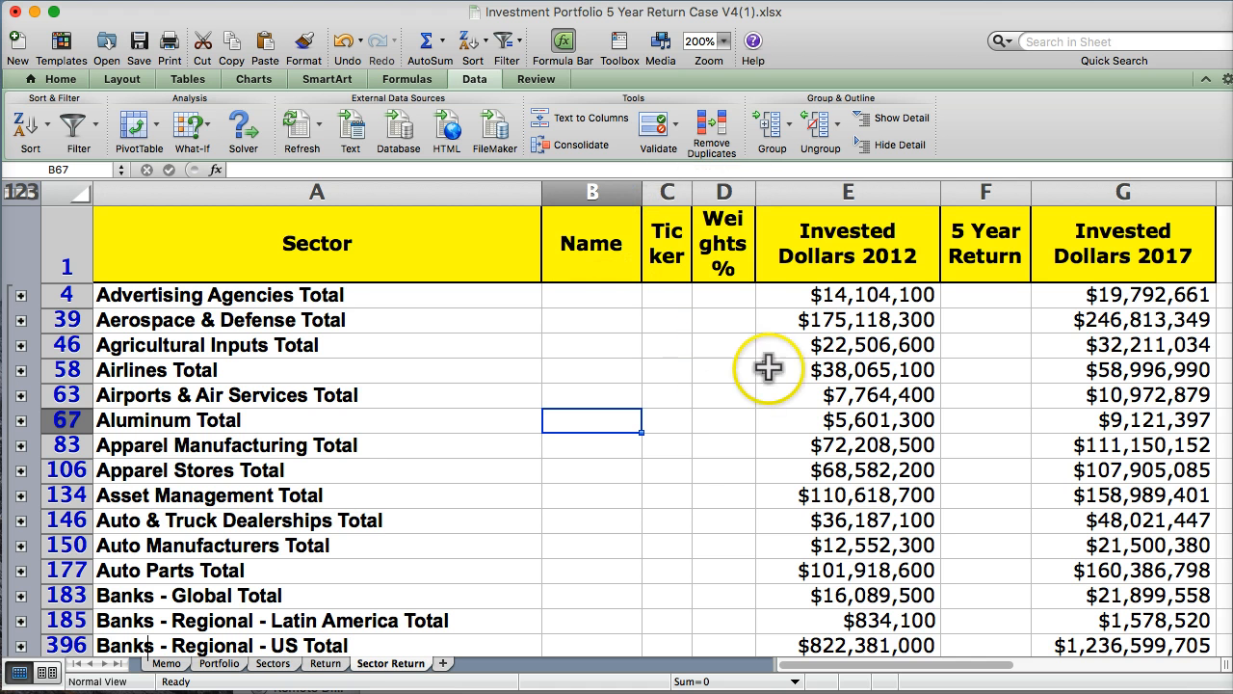
Enter the 5 Year Return formula +(G4-E4)/E4 in cell F4 of the Advertising Agencies Total row.
{"action": "left_click", "coordinate": [990, 297]}
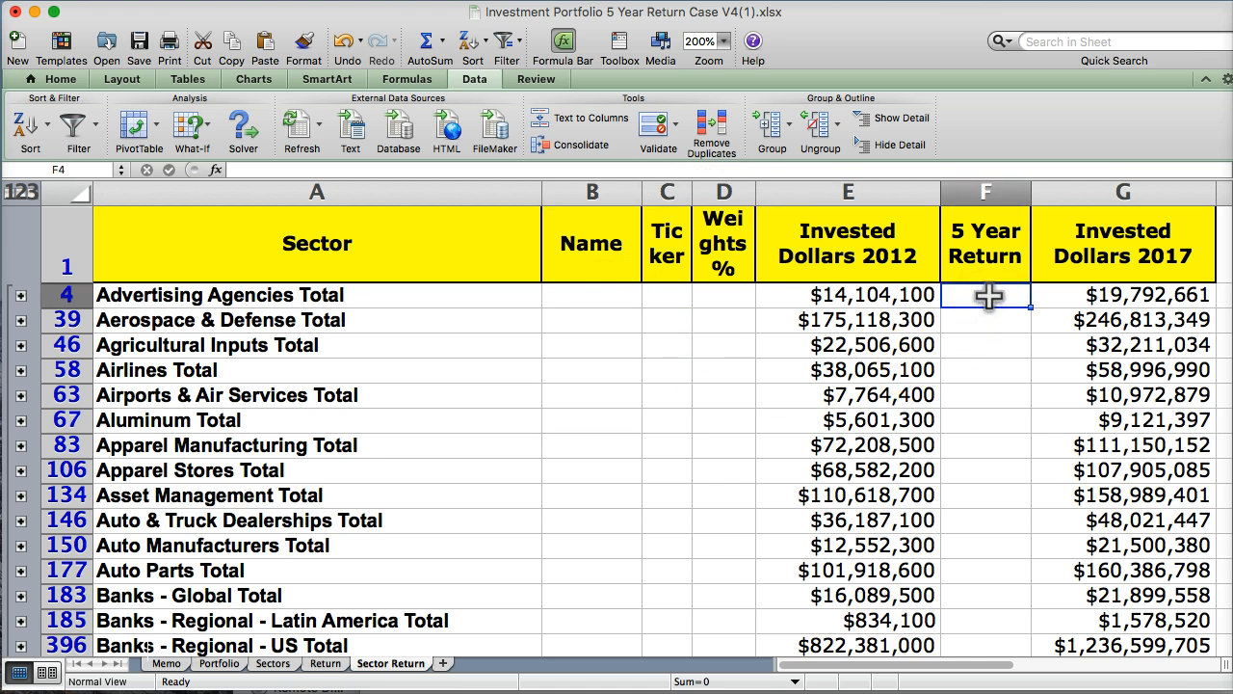
{"action": "type", "text": "+"}
{"action": "left_click", "coordinate": [1069, 299]}
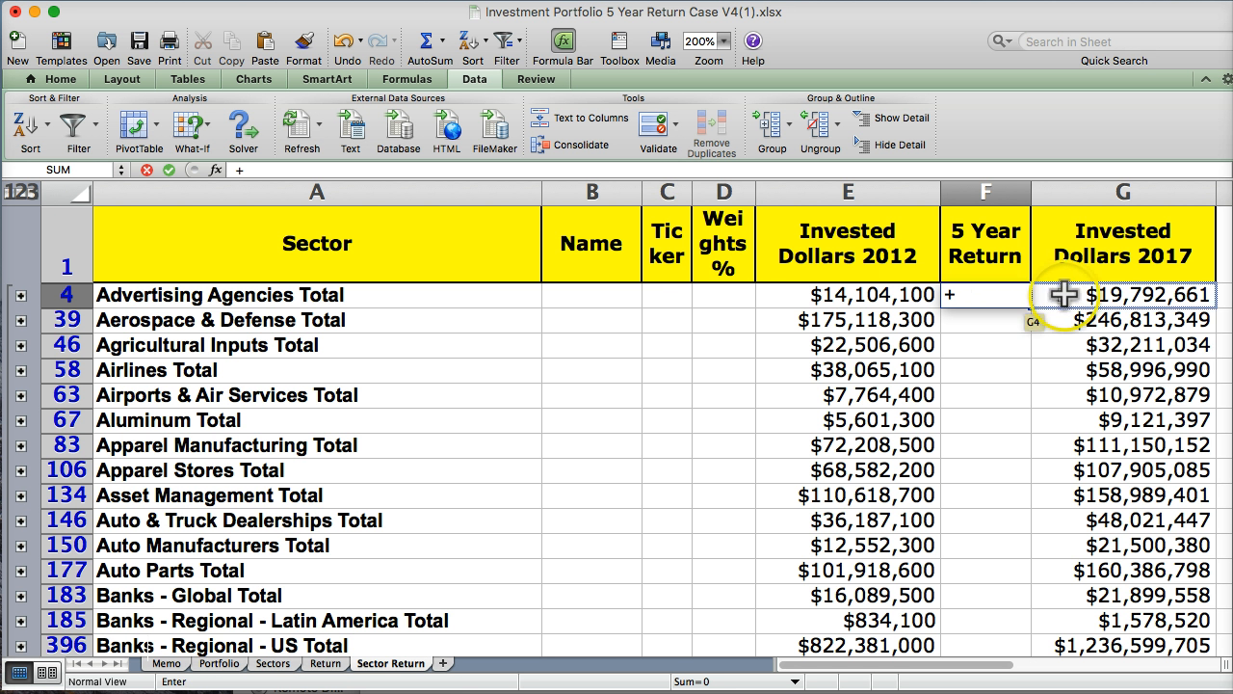
{"action": "key", "text": "BackSpace"}
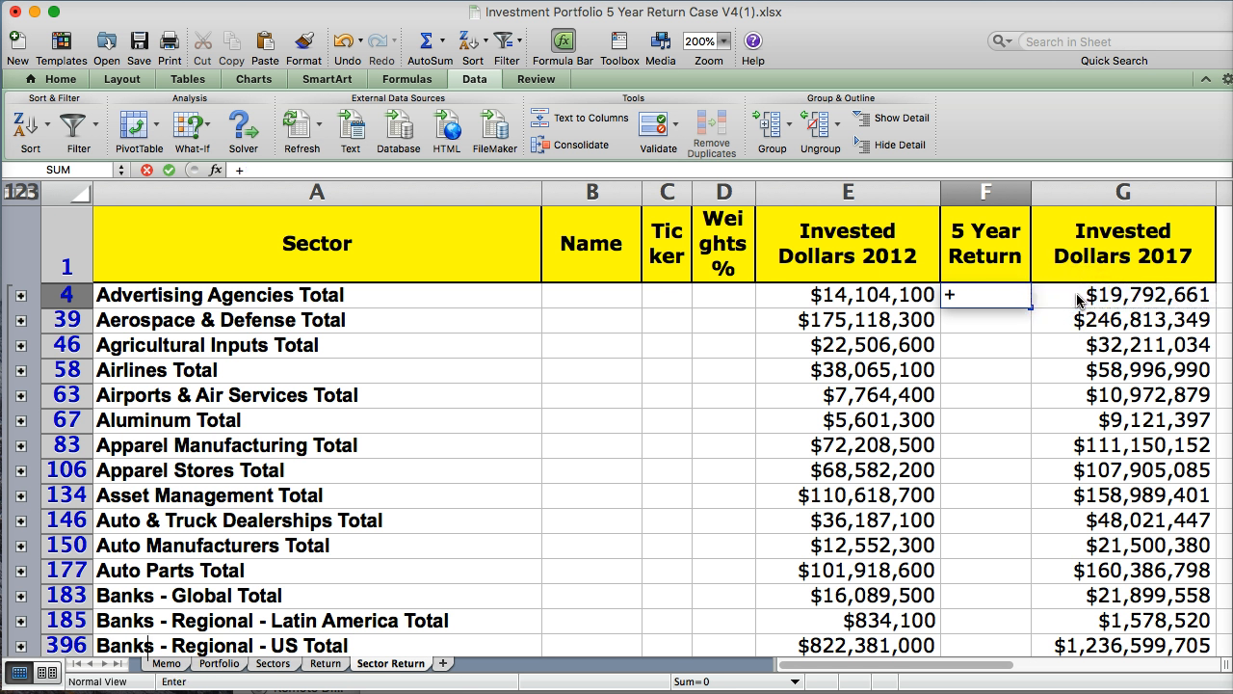
{"action": "left_click", "coordinate": [1127, 292]}
{"action": "type", "text": "-"}
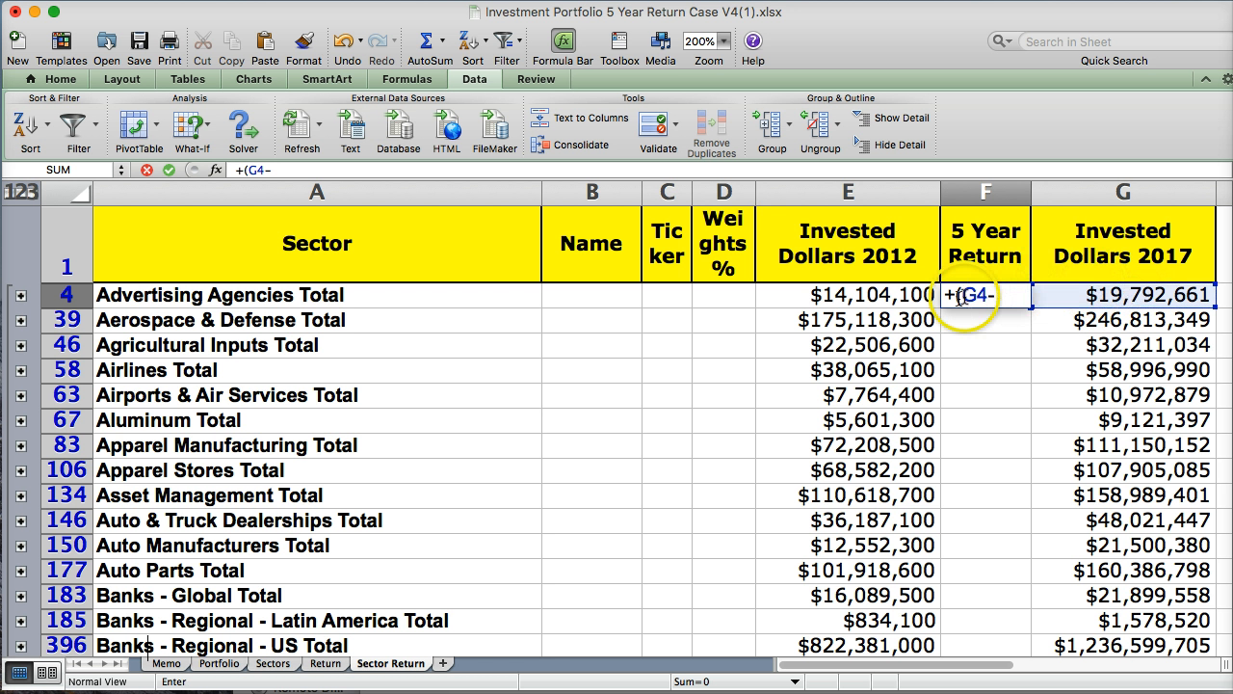
{"action": "left_click", "coordinate": [855, 299]}
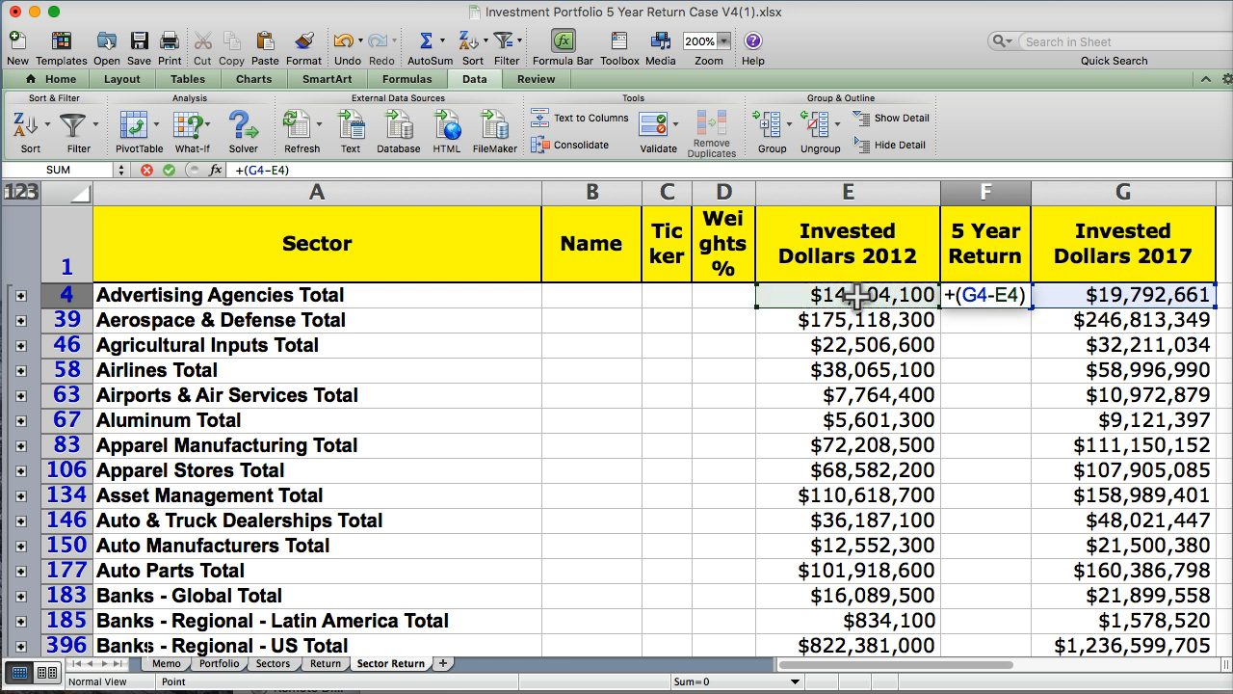
{"action": "type", "text": ")/"}
{"action": "left_click", "coordinate": [856, 299]}
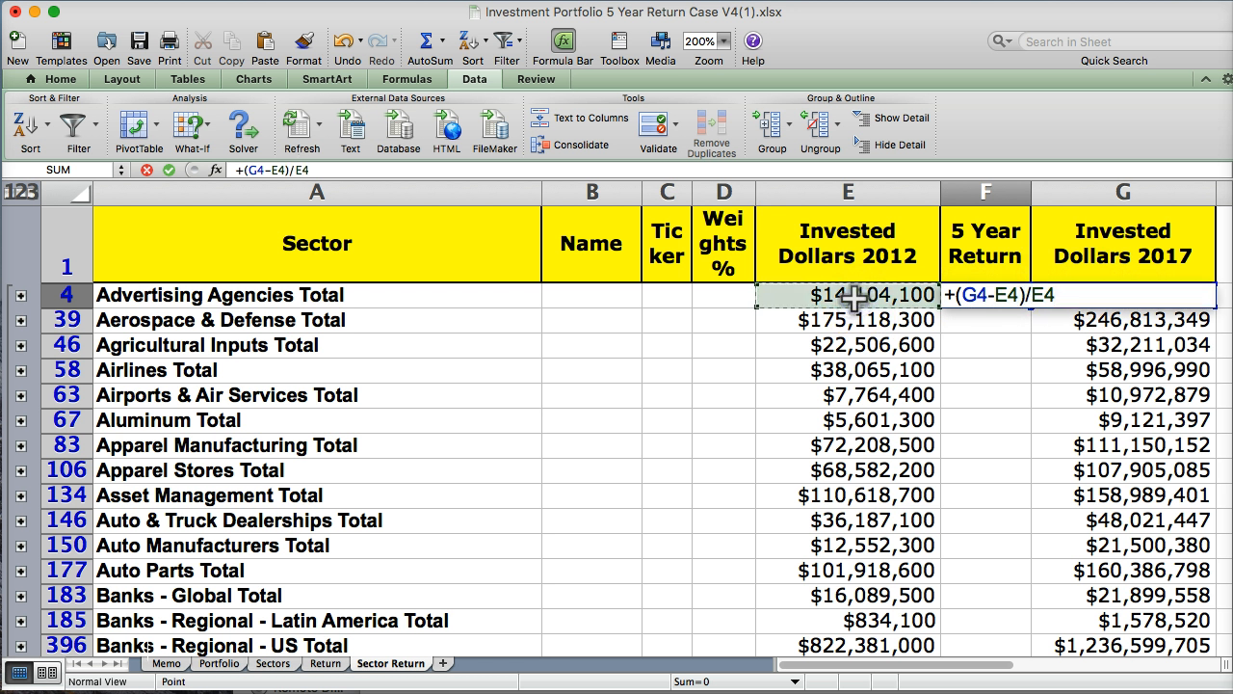
{"action": "key", "text": "Return"}
Copy the 5 Year Return formula from F4 into column F of the other sector total rows.
{"action": "left_click", "coordinate": [990, 294]}
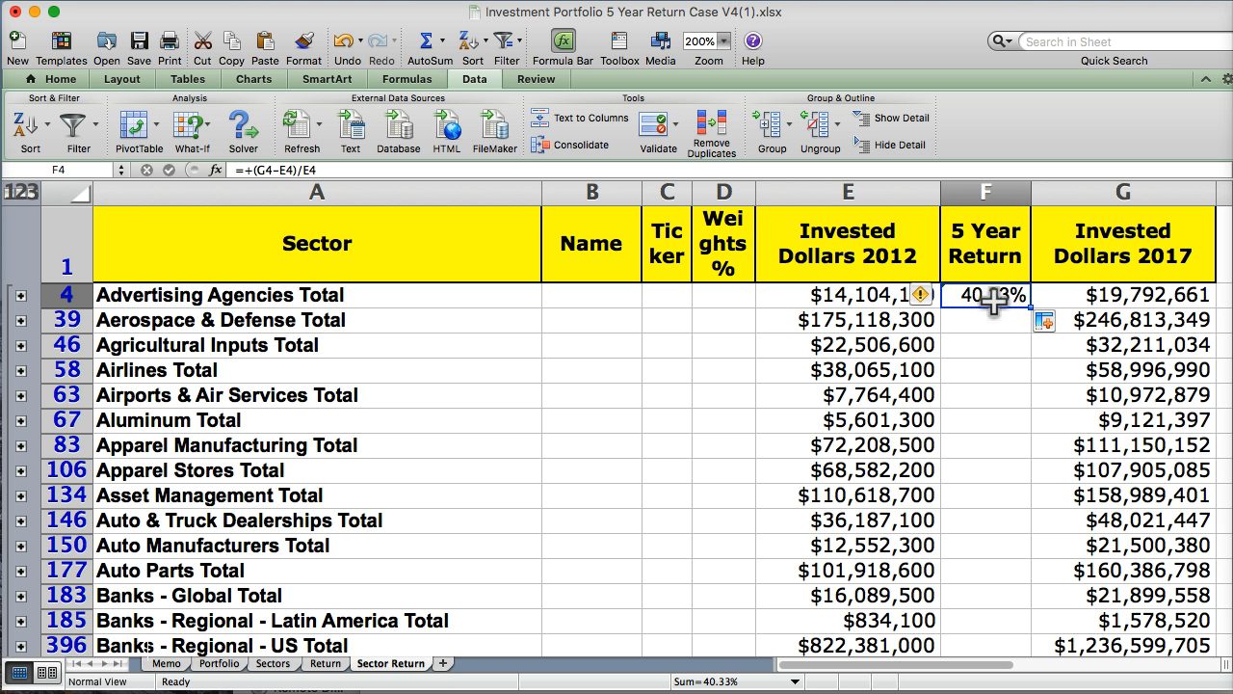
{"action": "key", "text": "Down"}
{"action": "left_click_drag", "start_coordinate": [992, 301], "coordinate": [988, 299]}
{"action": "scroll", "coordinate": [992, 301], "scroll_direction": "down", "scroll_amount": 10}
{"action": "scroll", "coordinate": [992, 301], "scroll_direction": "up", "scroll_amount": 15}
{"action": "scroll", "coordinate": [994, 302], "scroll_direction": "up", "scroll_amount": 20}
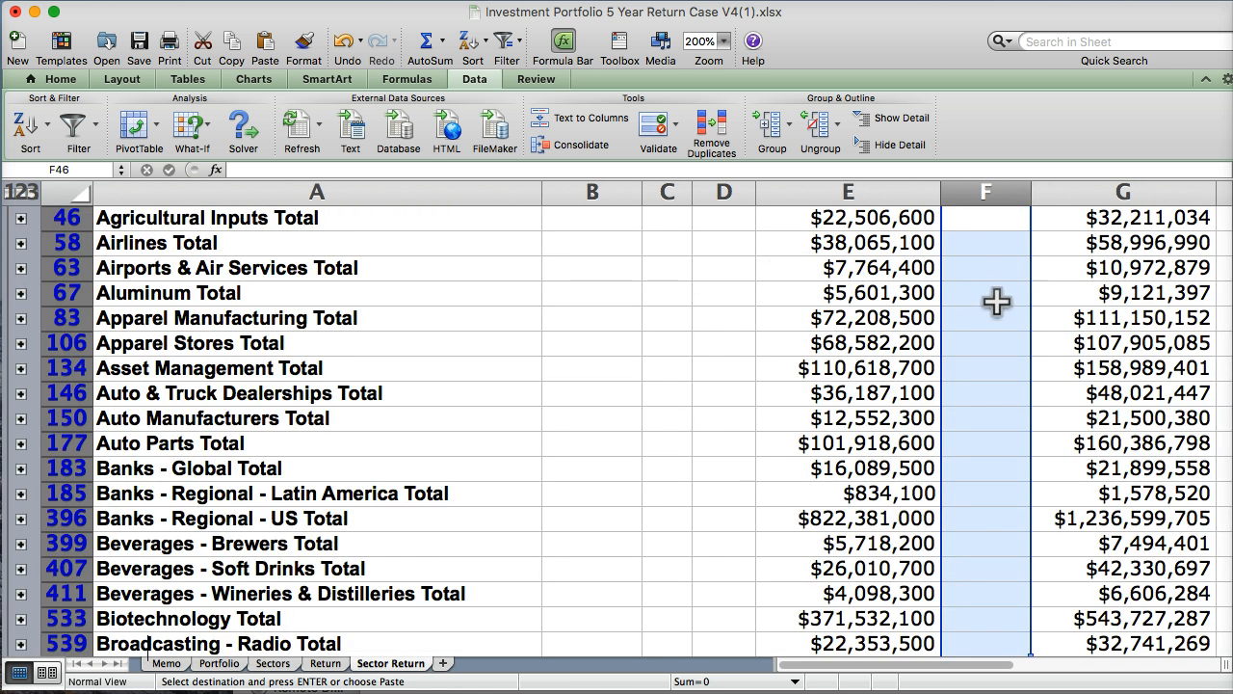
{"action": "scroll", "coordinate": [996, 302], "scroll_direction": "down", "scroll_amount": 2}
{"action": "scroll", "coordinate": [997, 302], "scroll_direction": "up", "scroll_amount": 6}
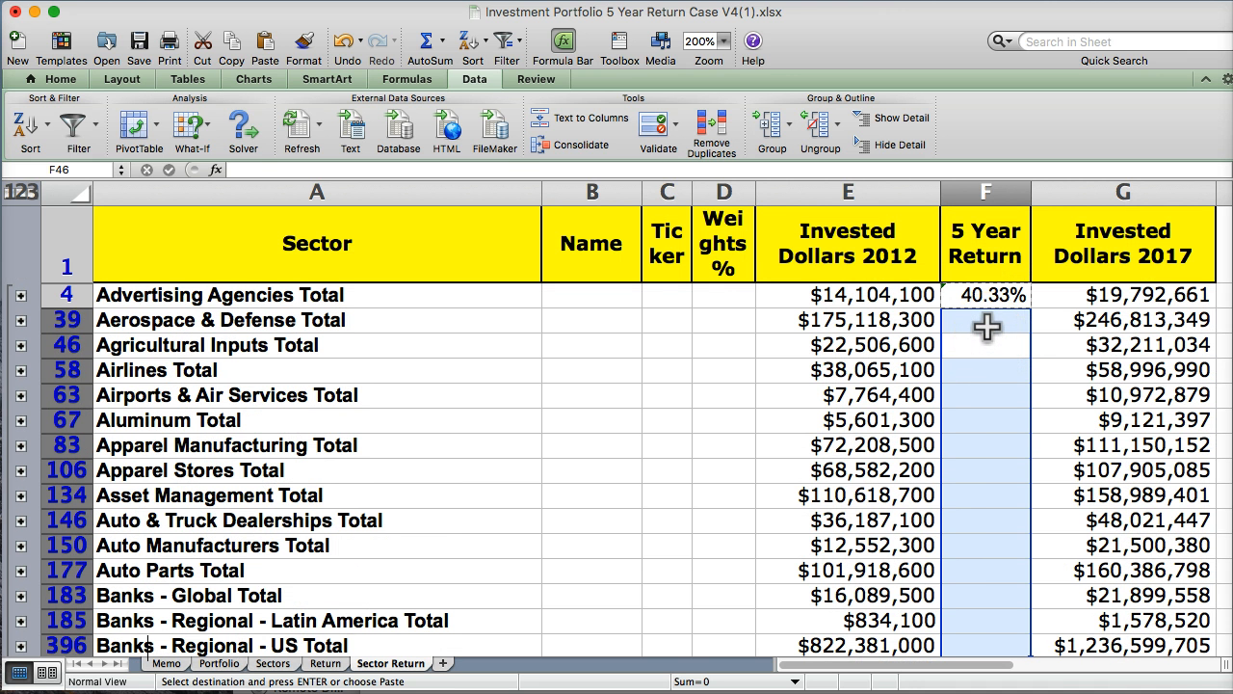
{"action": "key", "text": "super+v"}
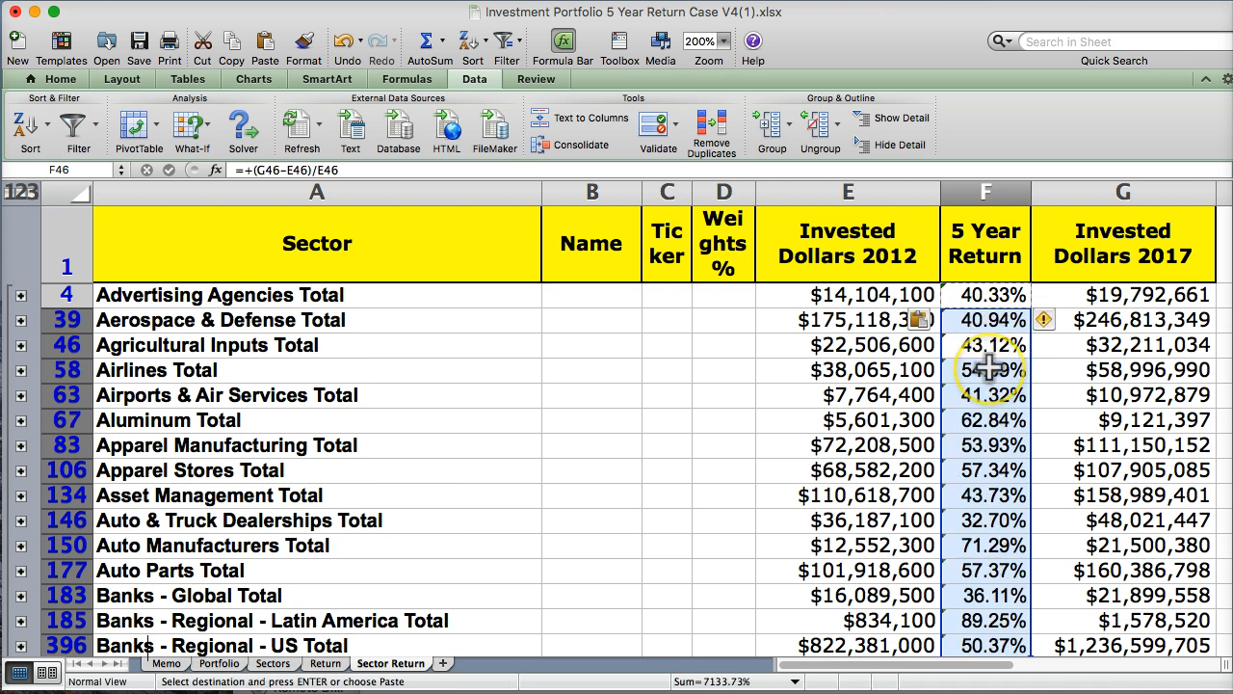
{"action": "left_click", "coordinate": [987, 395]}
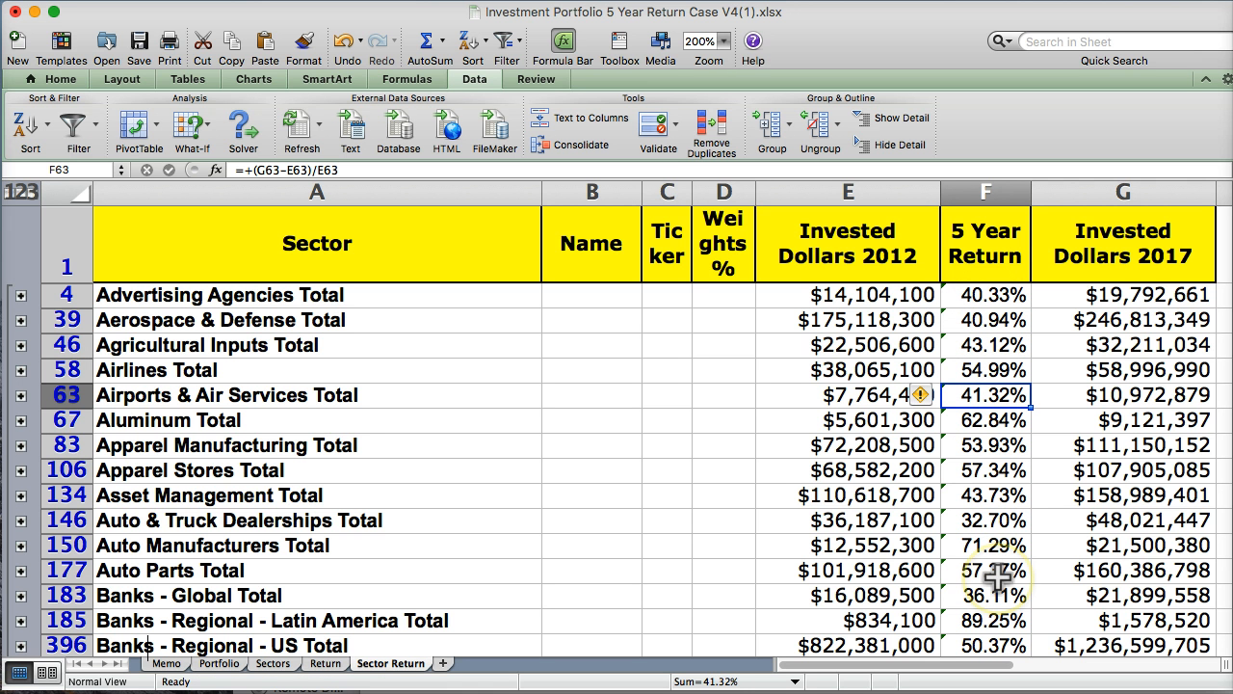
Read items 6 and 7 of the Memo instructions and return to the Sector Return sheet.
{"action": "left_click", "coordinate": [169, 672]}
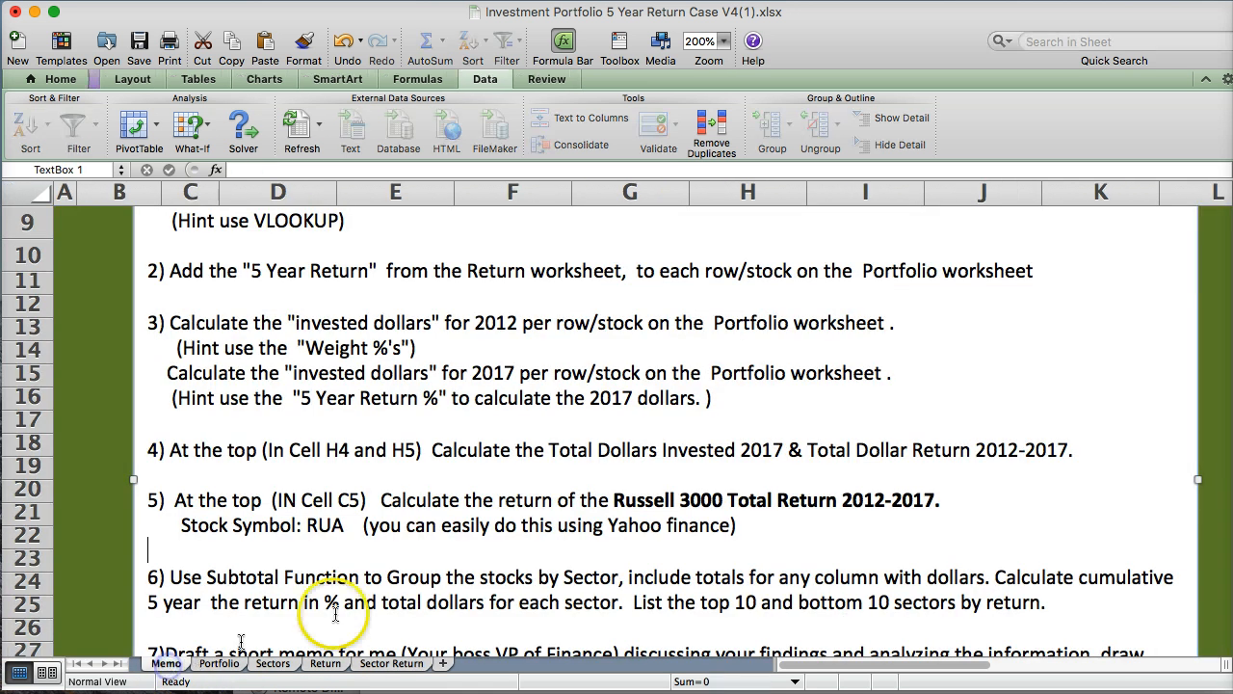
{"action": "scroll", "coordinate": [405, 578], "scroll_direction": "down", "scroll_amount": 3}
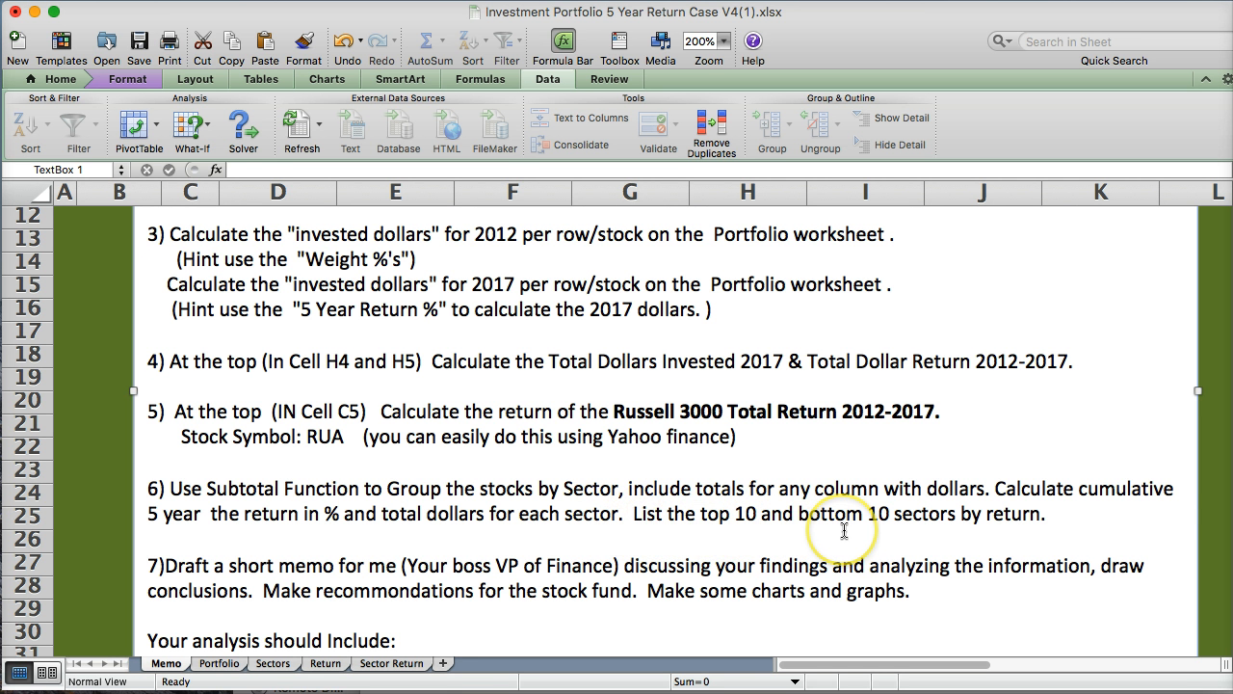
{"action": "left_click", "coordinate": [371, 664]}
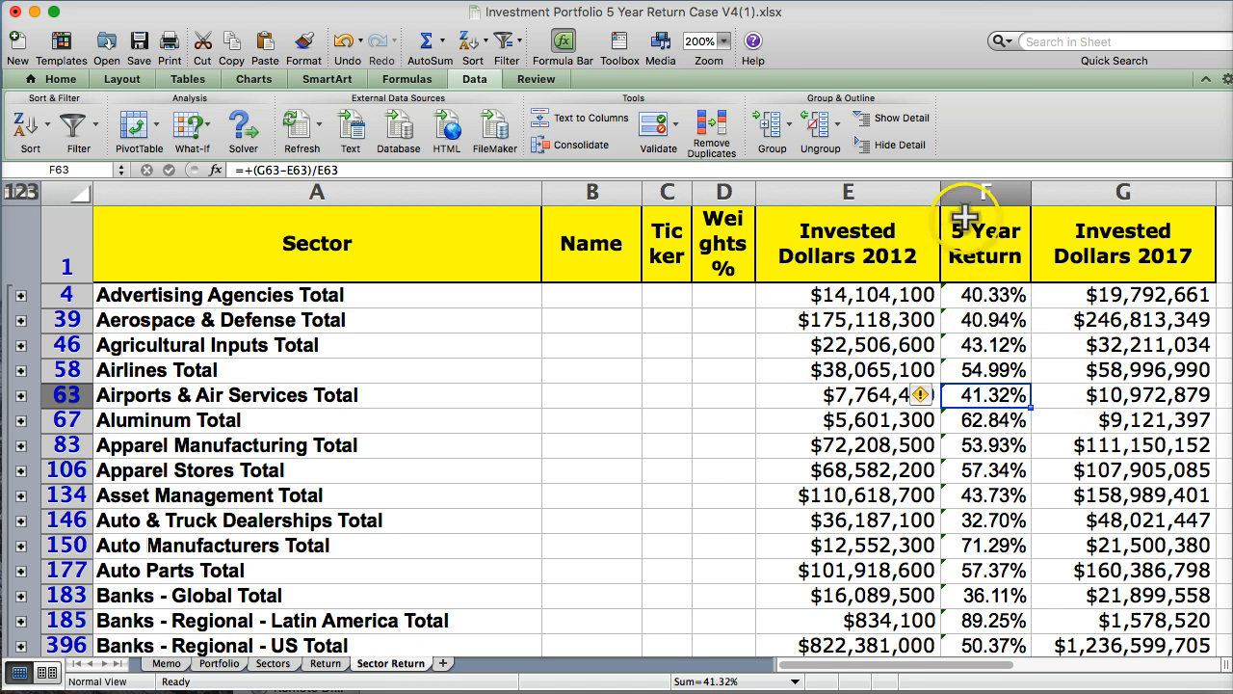
{"action": "left_click", "coordinate": [518, 44]}
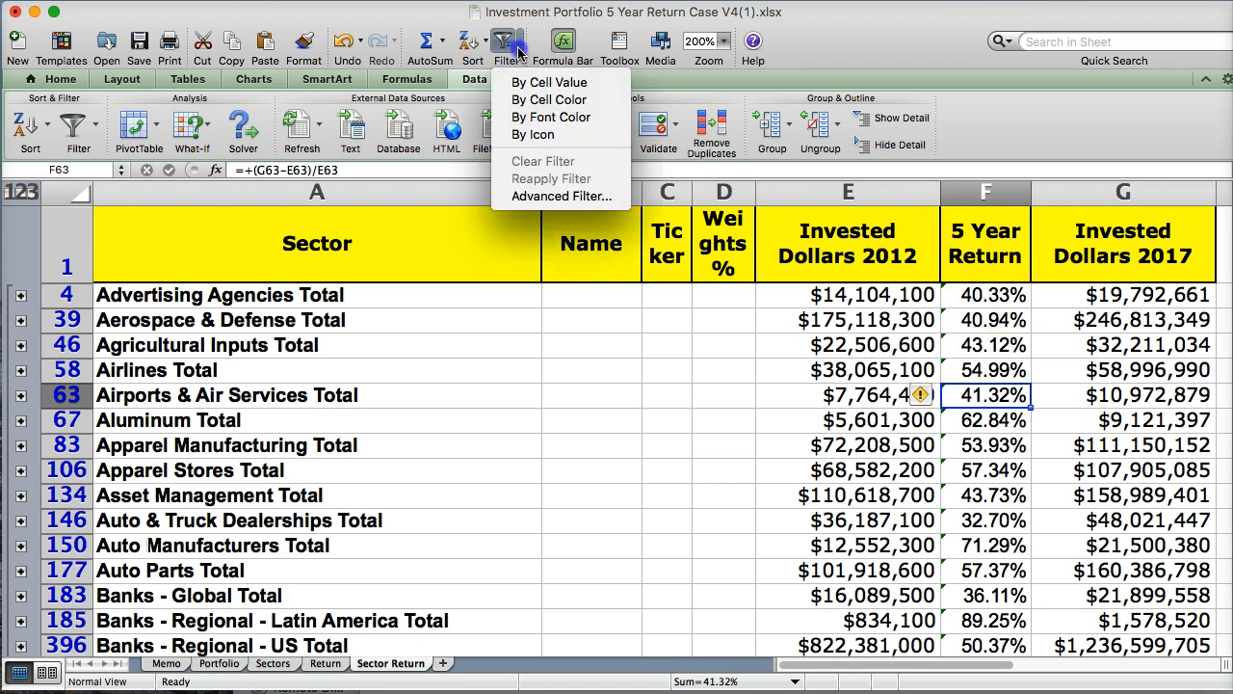
{"action": "left_click", "coordinate": [562, 195]}
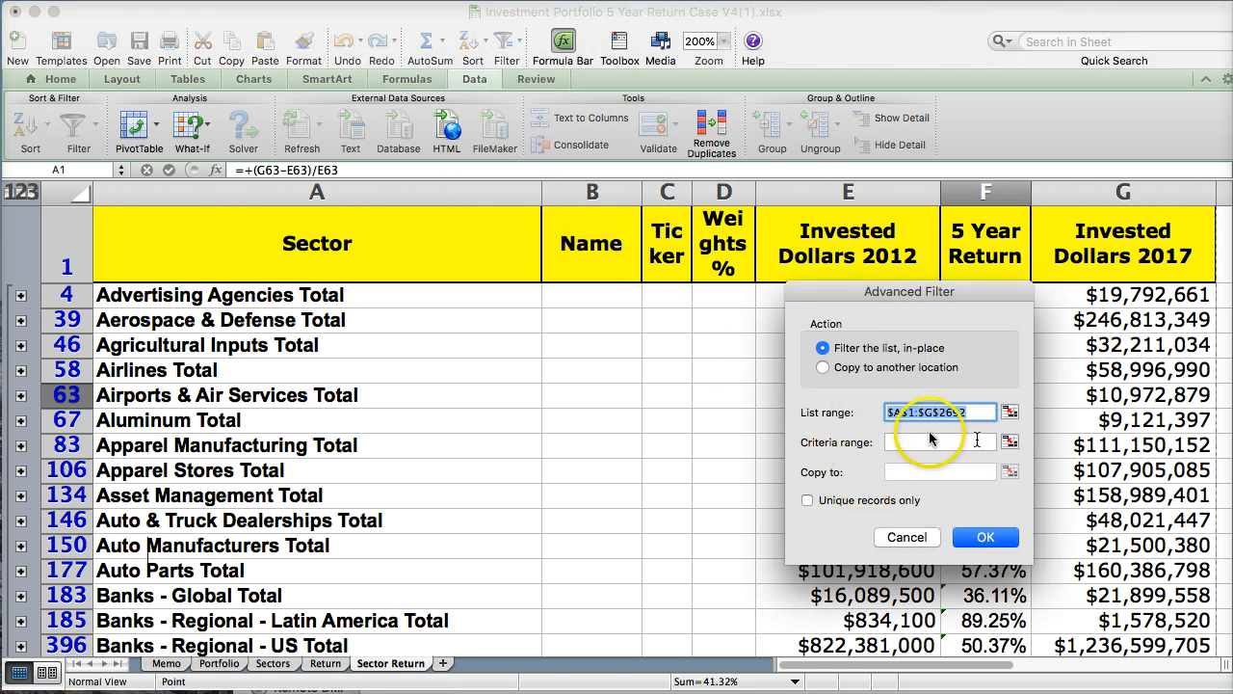
{"action": "left_click", "coordinate": [1011, 444]}
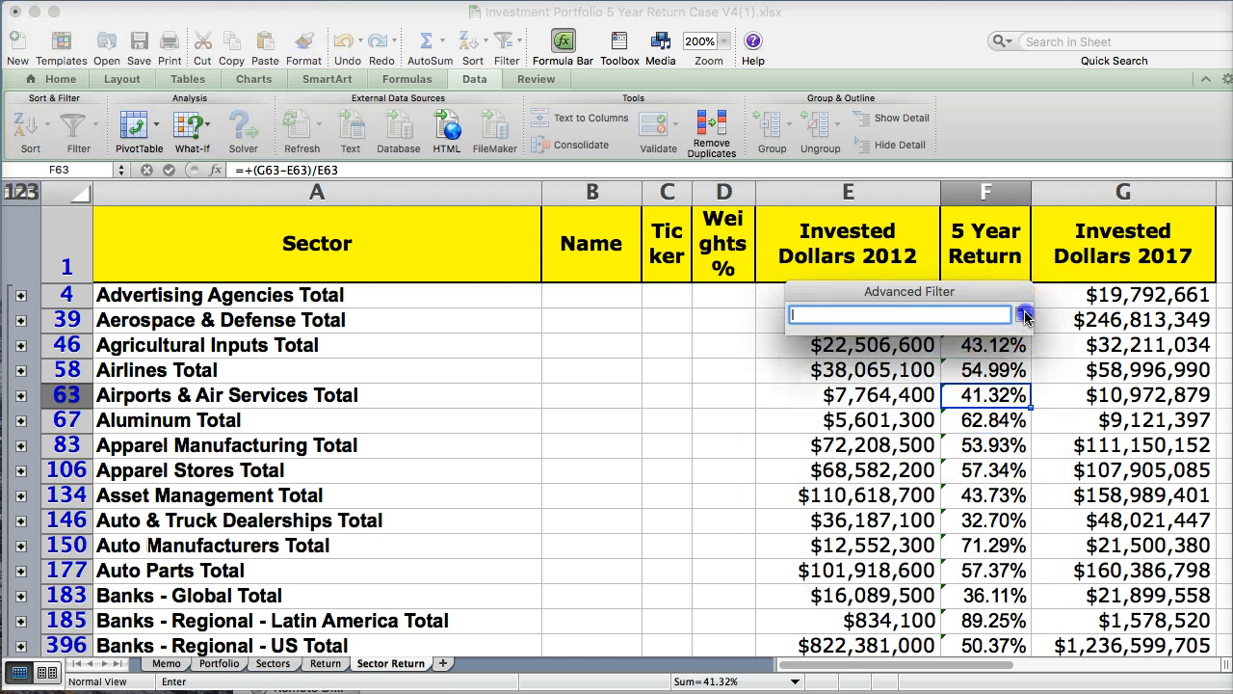
{"action": "left_click", "coordinate": [1024, 315]}
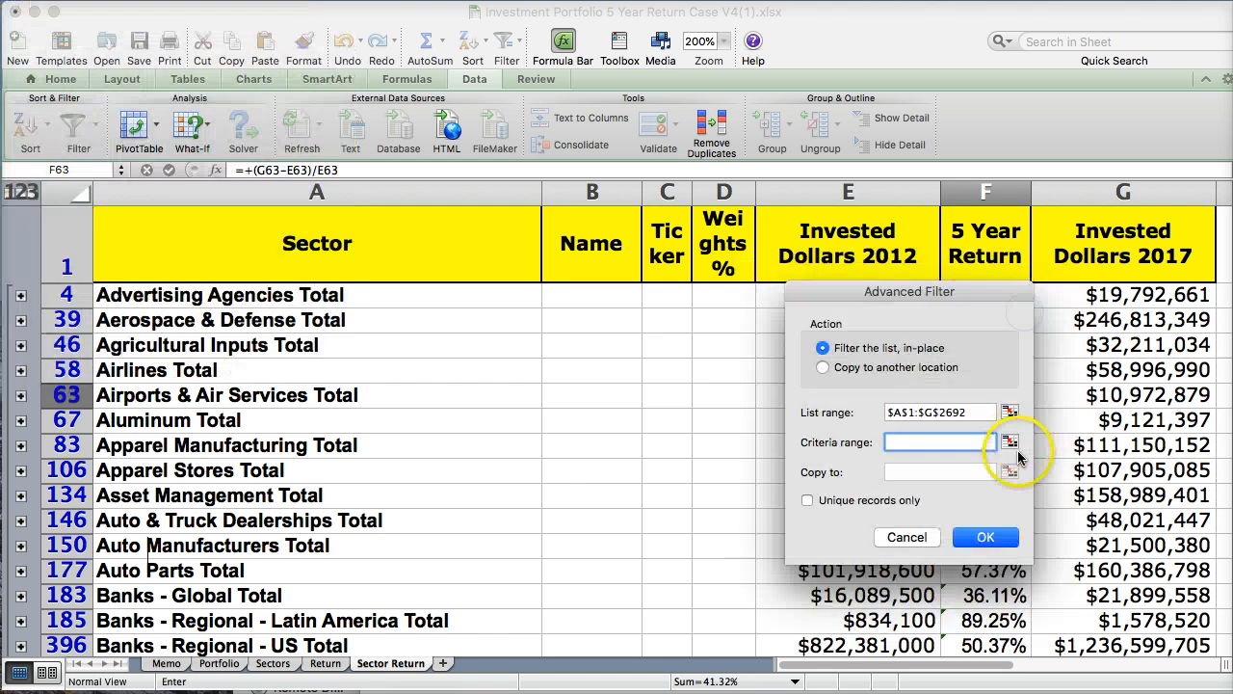
{"action": "left_click", "coordinate": [907, 537]}
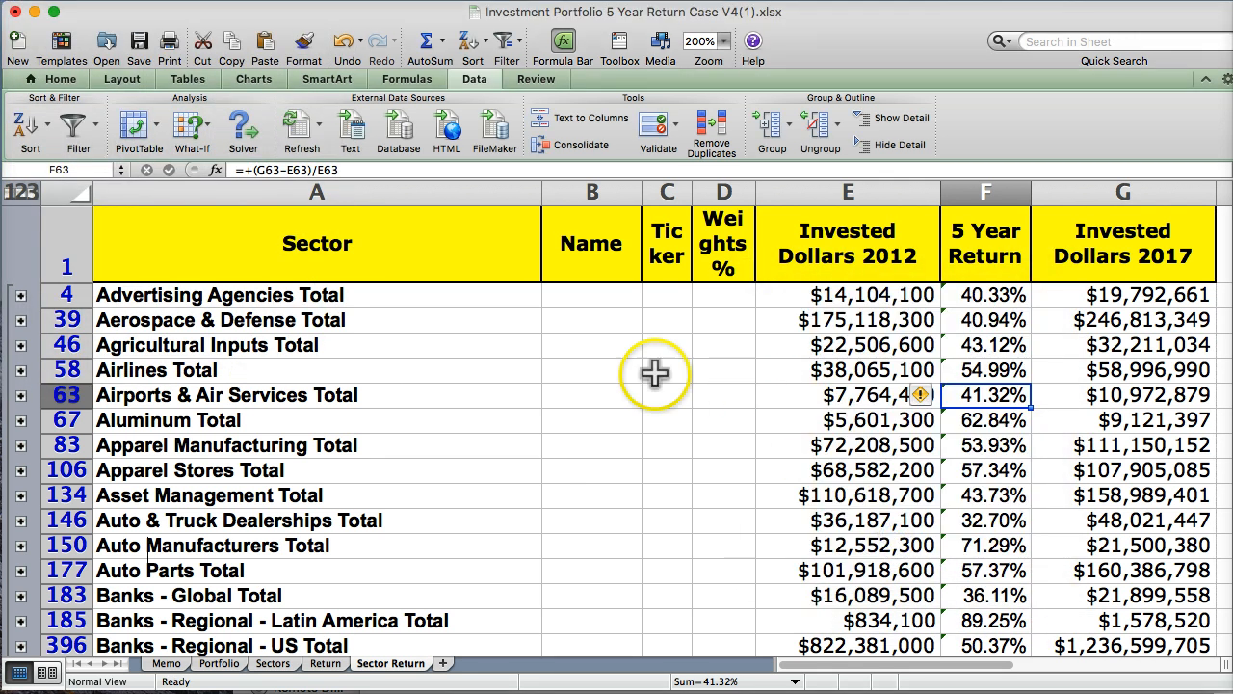
{"action": "scroll", "coordinate": [355, 385], "scroll_direction": "down", "scroll_amount": 2}
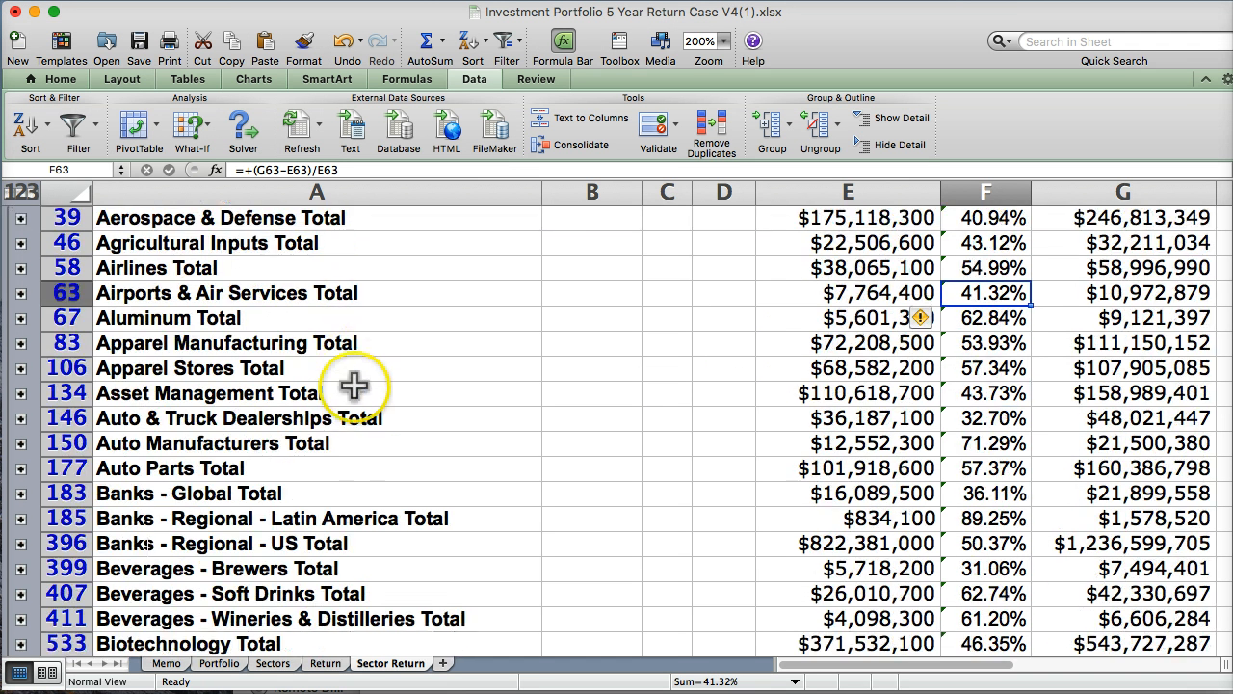
{"action": "scroll", "coordinate": [317, 352], "scroll_direction": "up", "scroll_amount": 2}
{"action": "left_click_drag", "start_coordinate": [128, 292], "coordinate": [1073, 463]}
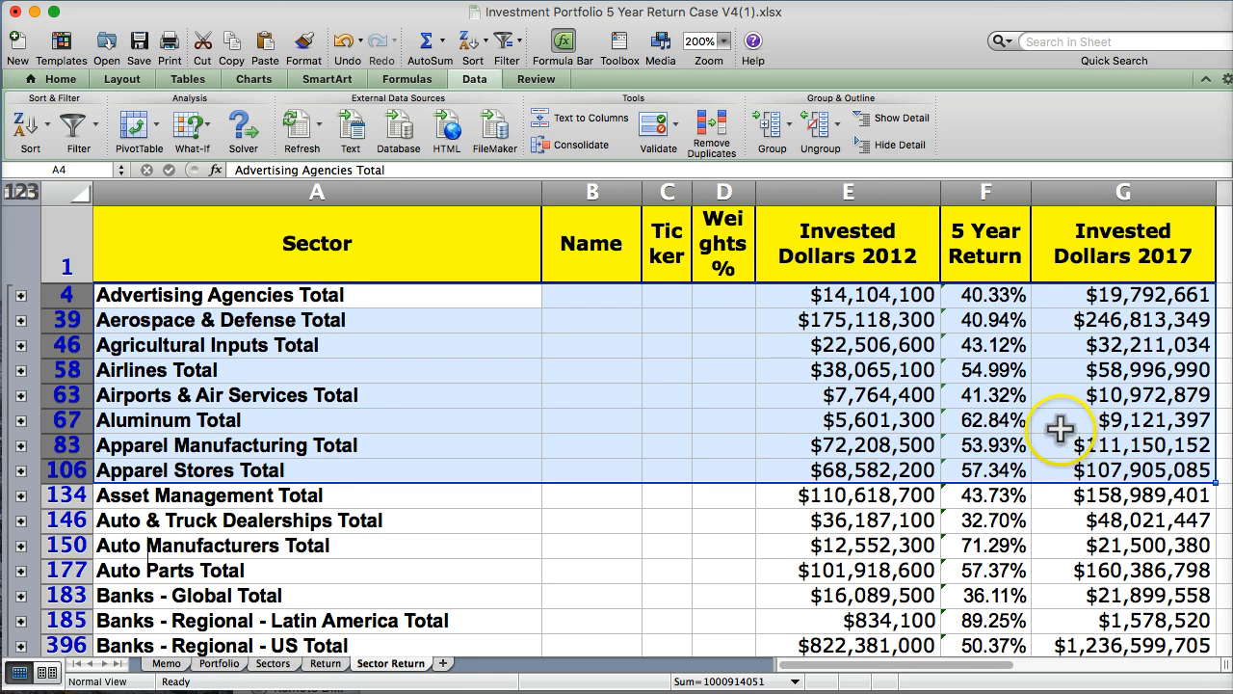
{"action": "scroll", "coordinate": [1058, 431], "scroll_direction": "down", "scroll_amount": 2}
{"action": "scroll", "coordinate": [1059, 431], "scroll_direction": "up", "scroll_amount": 2}
{"action": "scroll", "coordinate": [1059, 430], "scroll_direction": "down", "scroll_amount": 5}
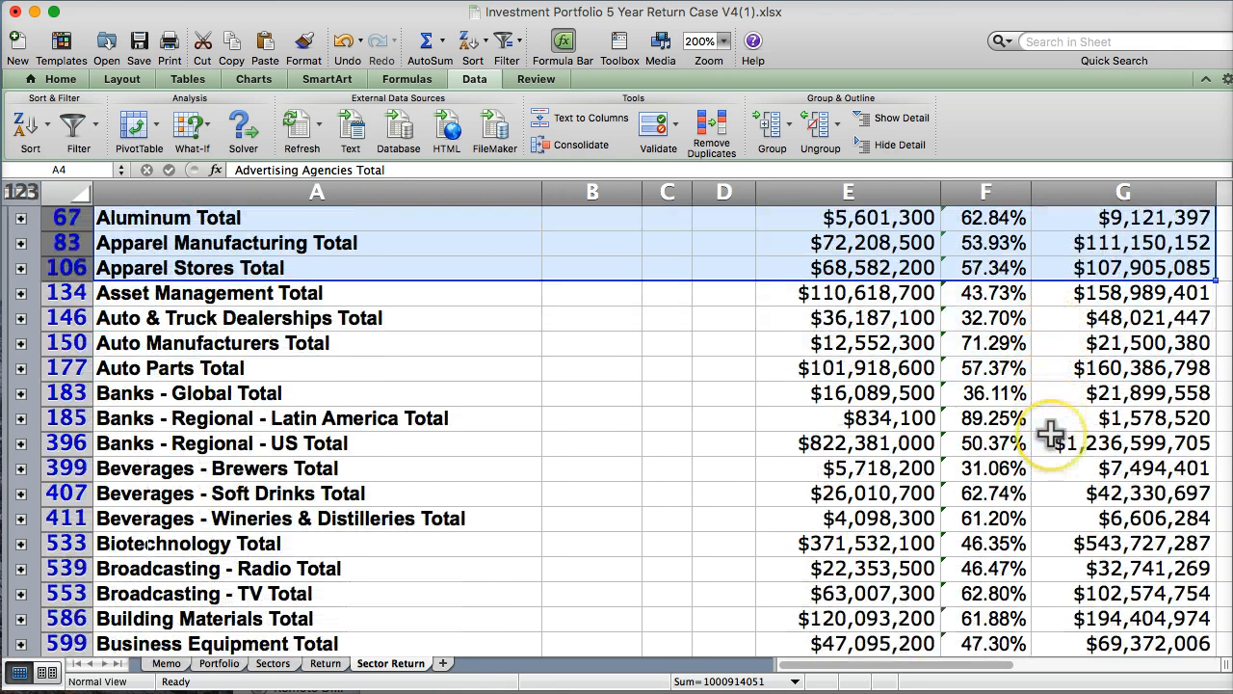
{"action": "scroll", "coordinate": [1050, 433], "scroll_direction": "up", "scroll_amount": 1}
{"action": "scroll", "coordinate": [1050, 433], "scroll_direction": "up", "scroll_amount": 3}
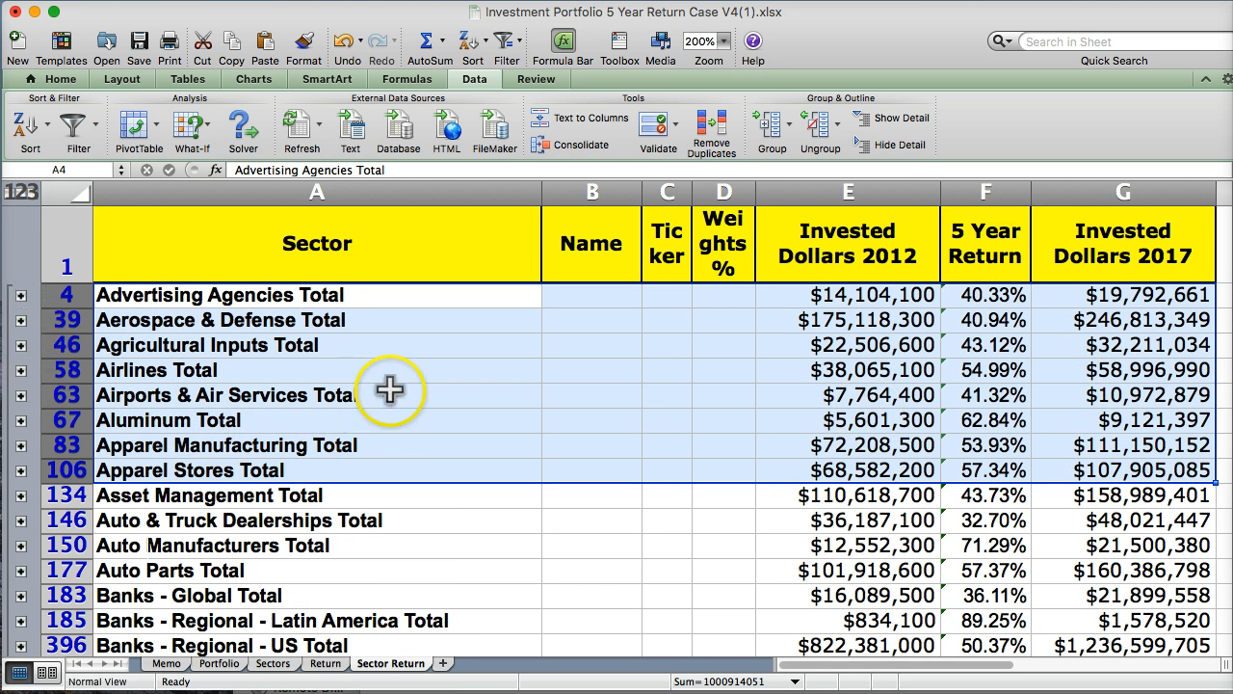
Select columns A to G from the Sector header row through the Waste Management Total row, leaving out the Grand Total.
{"action": "left_click_drag", "start_coordinate": [289, 241], "coordinate": [1088, 319]}
{"action": "scroll", "coordinate": [935, 498], "scroll_direction": "down", "scroll_amount": 3}
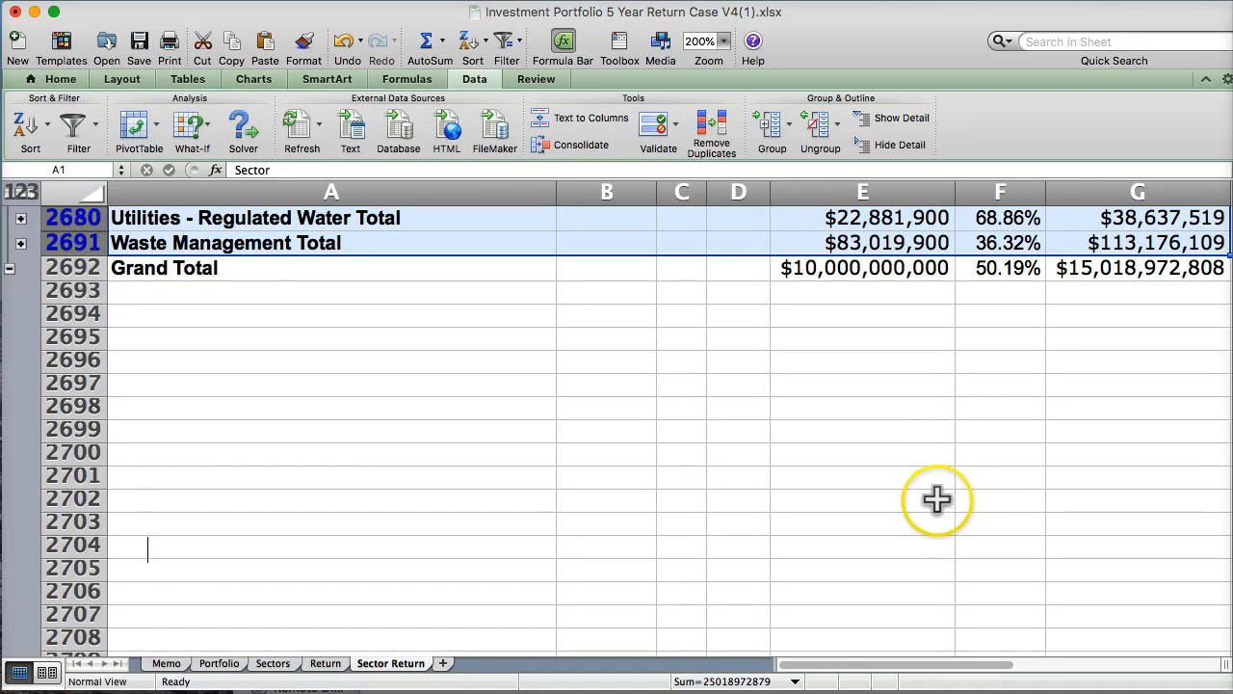
{"action": "scroll", "coordinate": [931, 497], "scroll_direction": "up", "scroll_amount": 4}
{"action": "scroll", "coordinate": [932, 497], "scroll_direction": "up", "scroll_amount": 12}
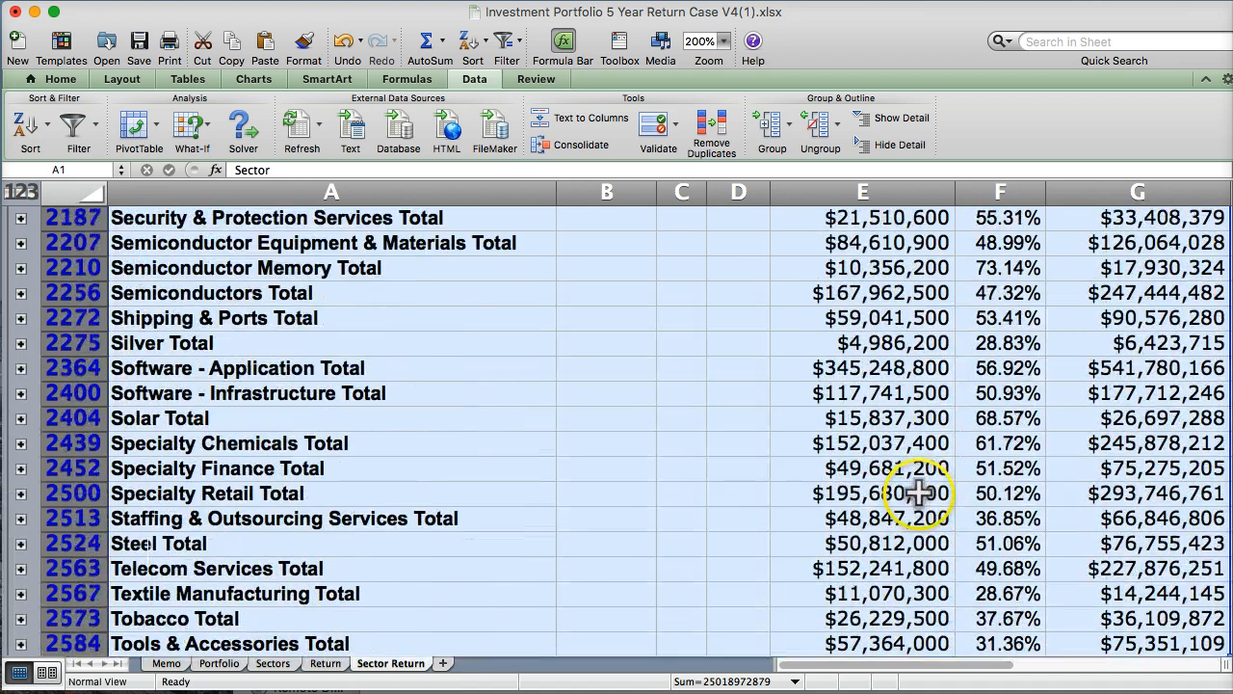
{"action": "scroll", "coordinate": [916, 492], "scroll_direction": "up", "scroll_amount": 10}
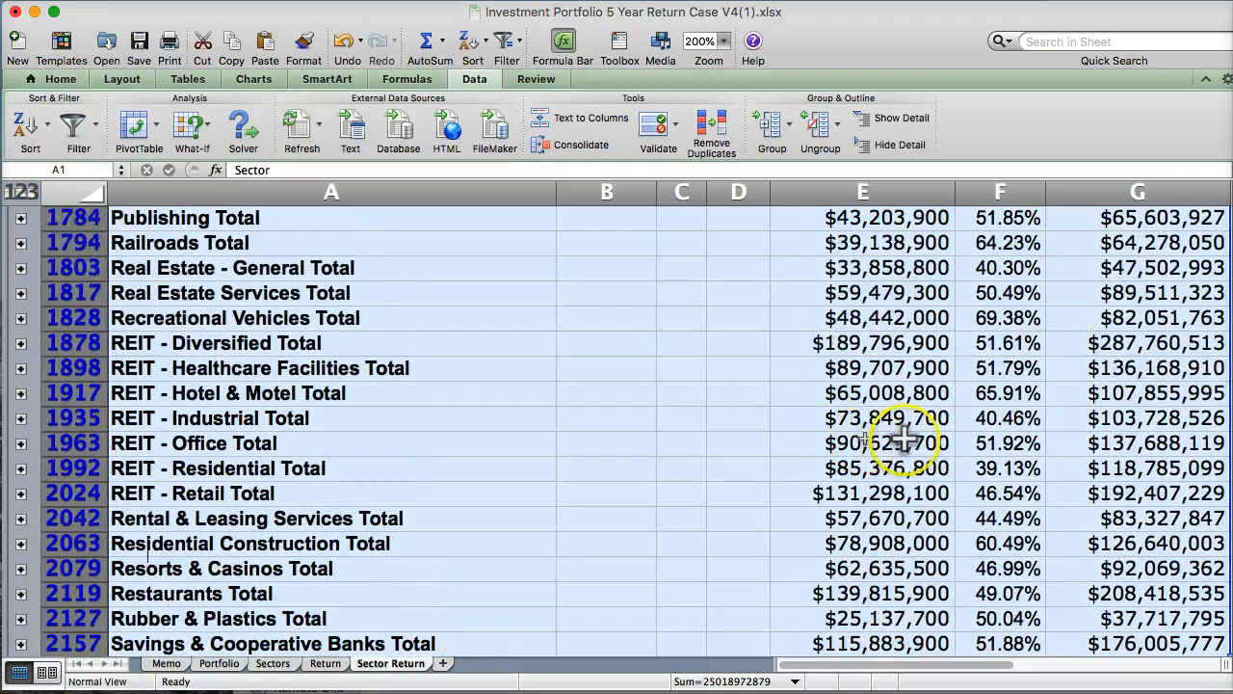
{"action": "scroll", "coordinate": [915, 492], "scroll_direction": "up", "scroll_amount": 15}
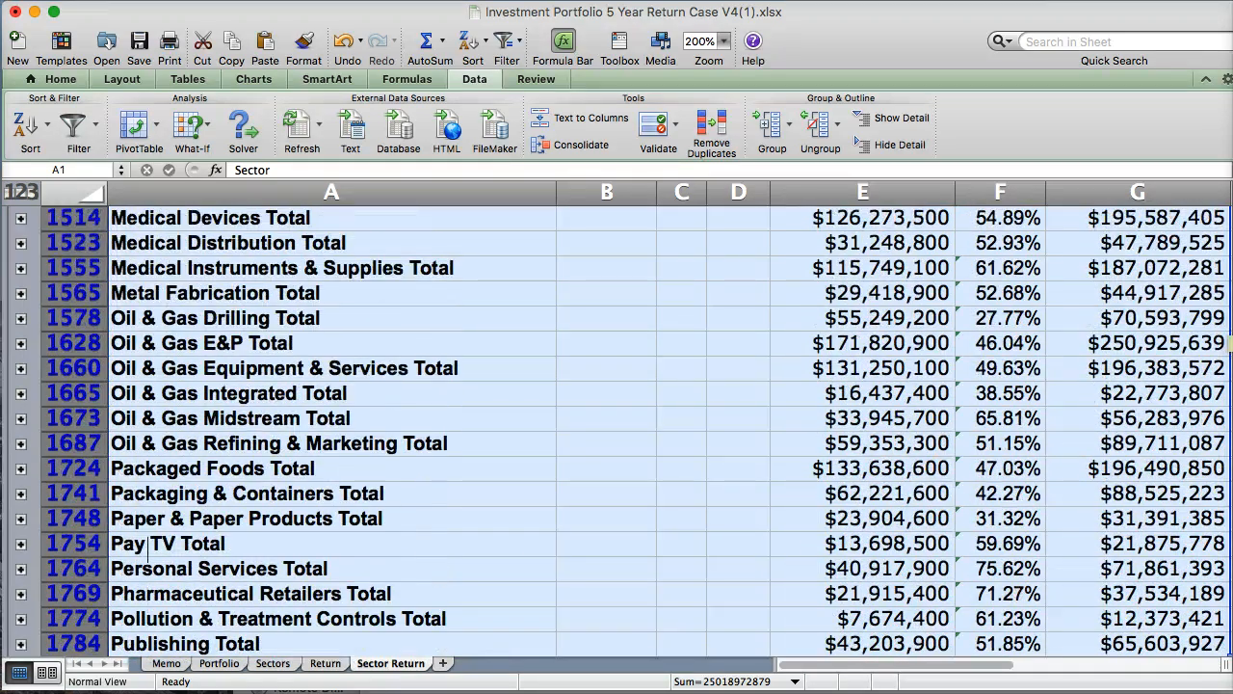
{"action": "scroll", "coordinate": [146, 543], "scroll_direction": "up", "scroll_amount": 4}
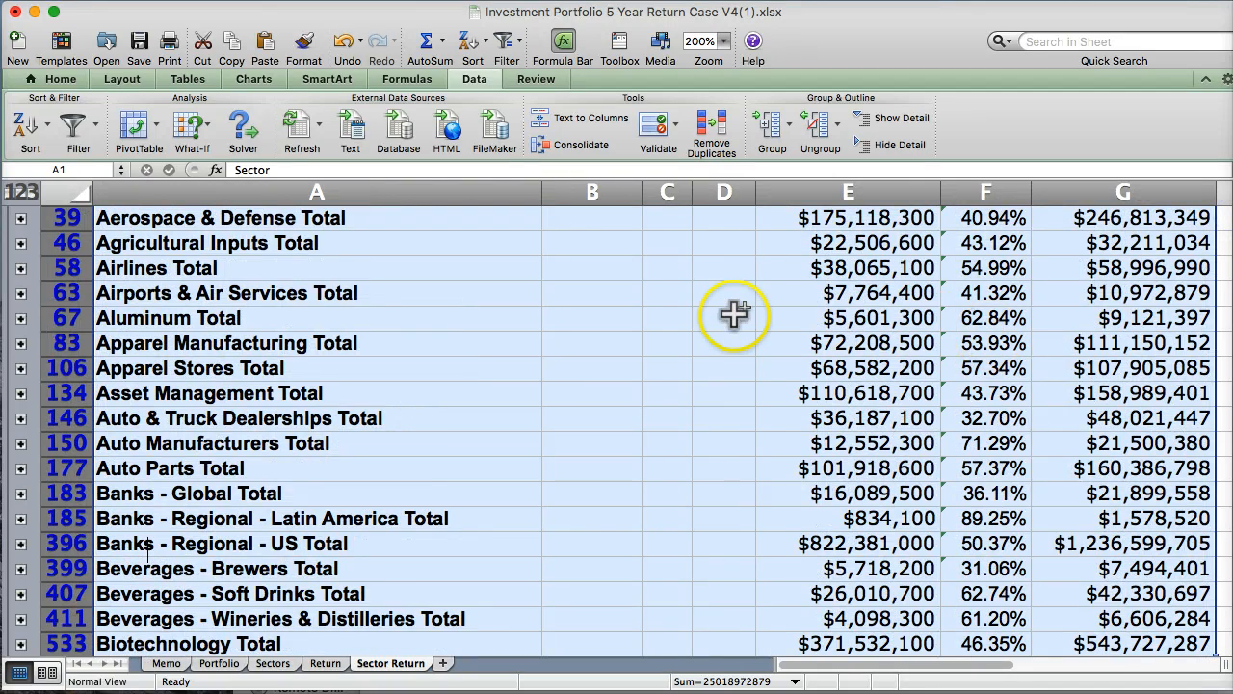
{"action": "scroll", "coordinate": [518, 356], "scroll_direction": "down", "scroll_amount": 1}
{"action": "scroll", "coordinate": [515, 366], "scroll_direction": "up", "scroll_amount": 2}
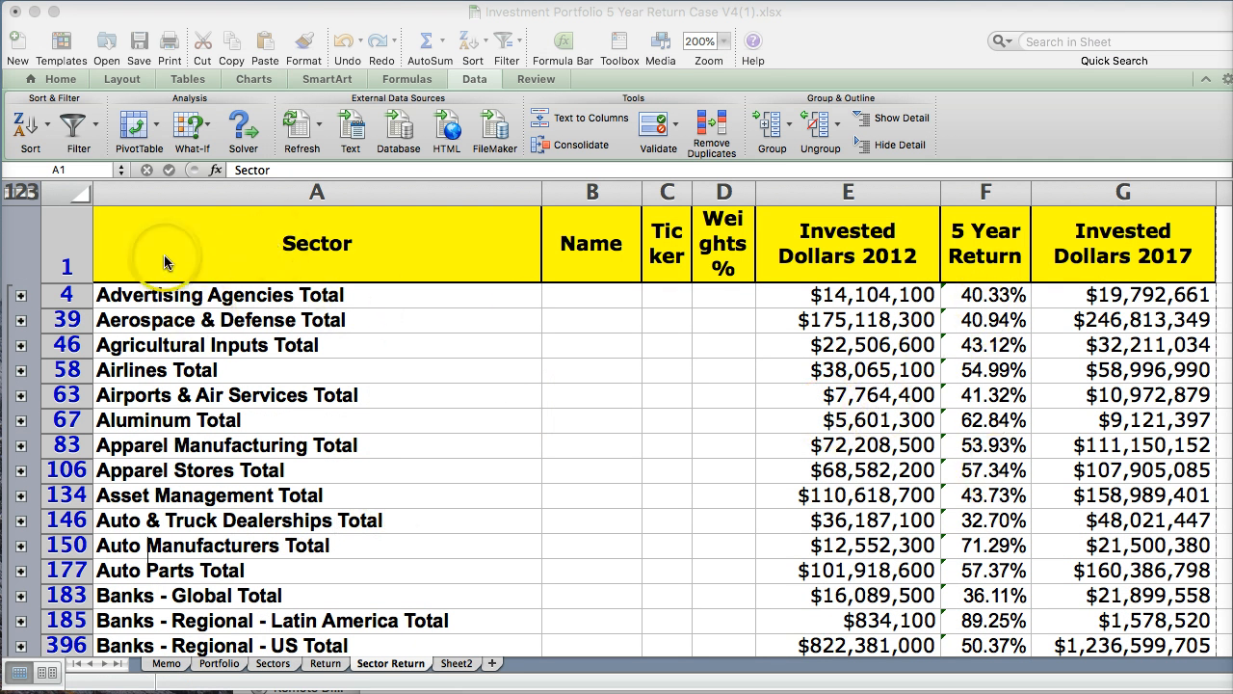
Expand the Aerospace & Defense detail rows and copy the table in columns A to G from the header through Waste Management Total.
{"action": "left_click", "coordinate": [22, 300]}
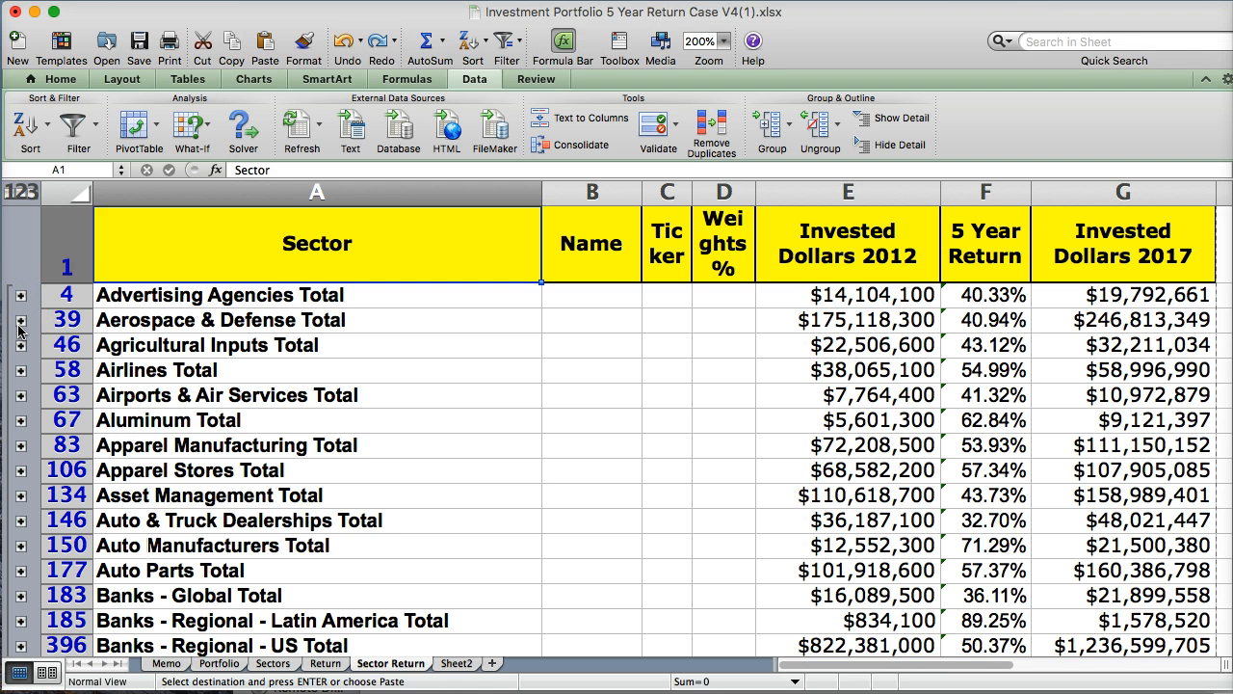
{"action": "left_click", "coordinate": [20, 322]}
{"action": "scroll", "coordinate": [159, 400], "scroll_direction": "up", "scroll_amount": 6}
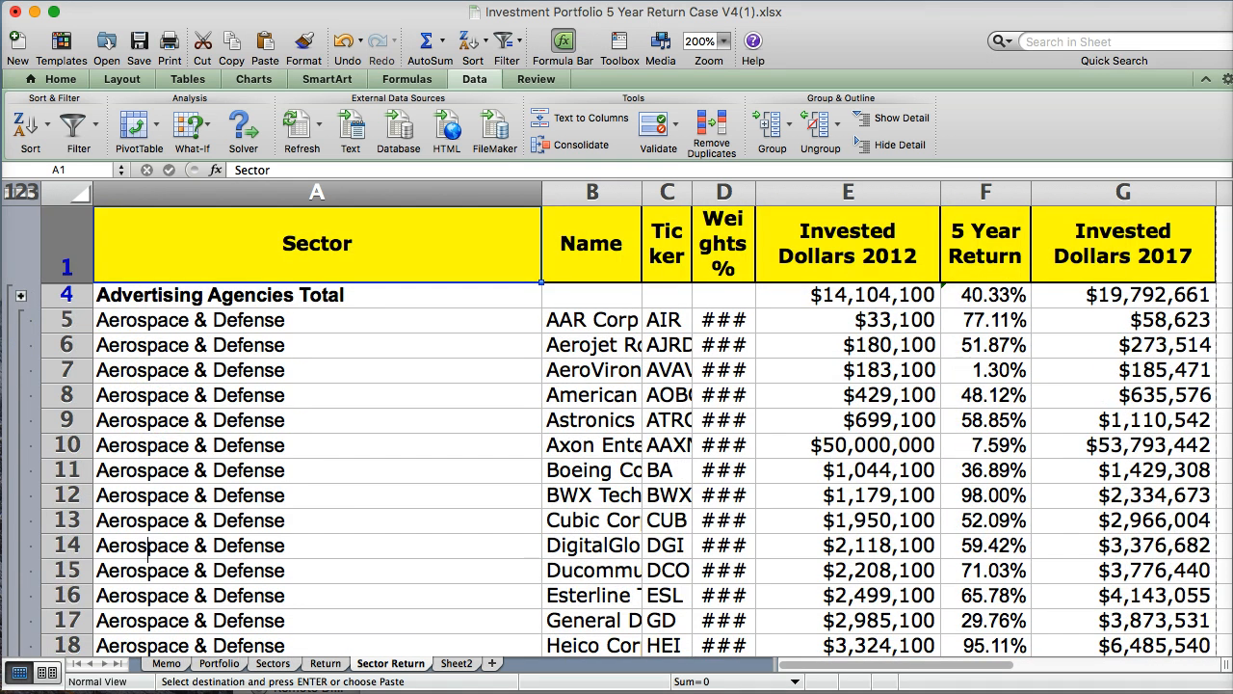
{"action": "left_click", "coordinate": [21, 300]}
{"action": "left_click", "coordinate": [20, 347]}
{"action": "left_click_drag", "start_coordinate": [137, 248], "coordinate": [1126, 403]}
{"action": "key", "text": "shift+Down"}
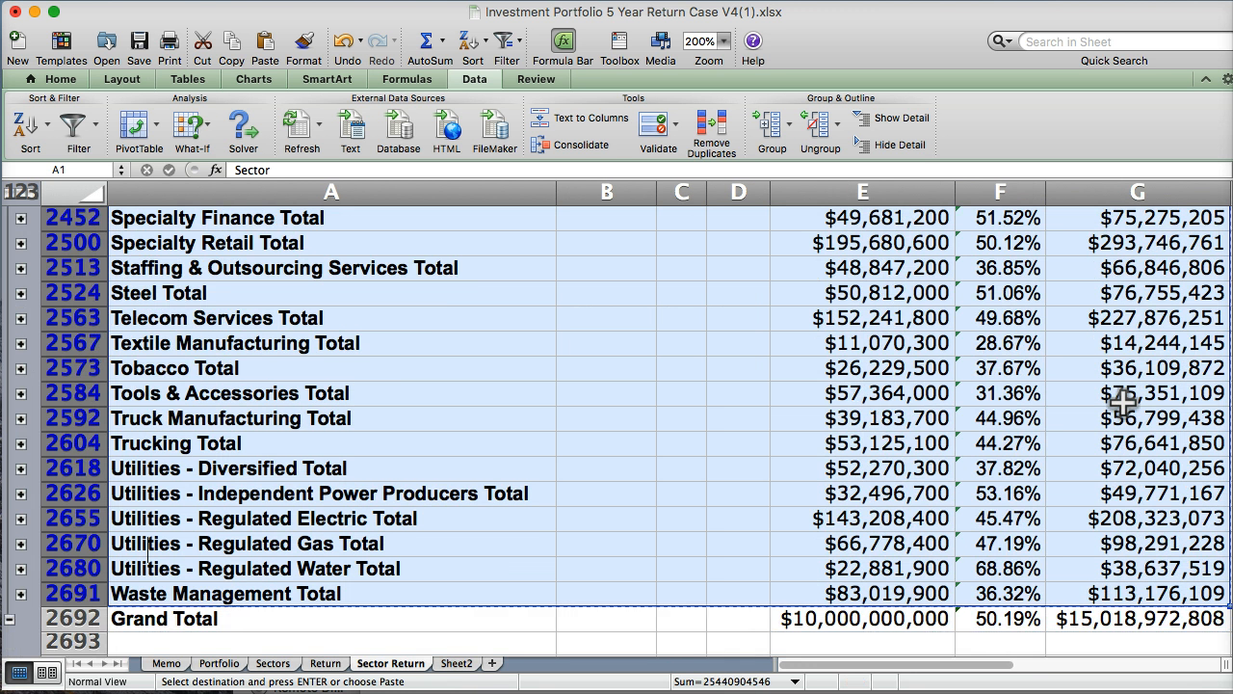
{"action": "key", "text": "ctrl+BackSpace"}
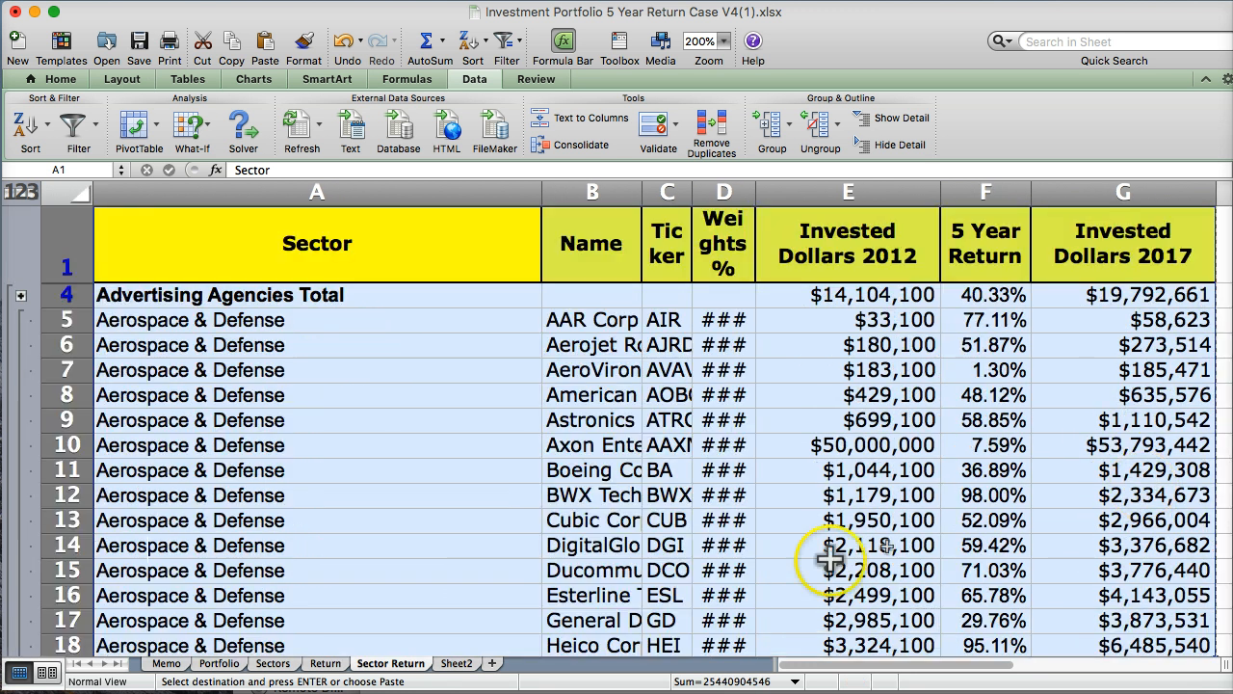
Rename Sheet2 as TOP 10.
{"action": "left_click", "coordinate": [371, 674]}
{"action": "left_click", "coordinate": [453, 665]}
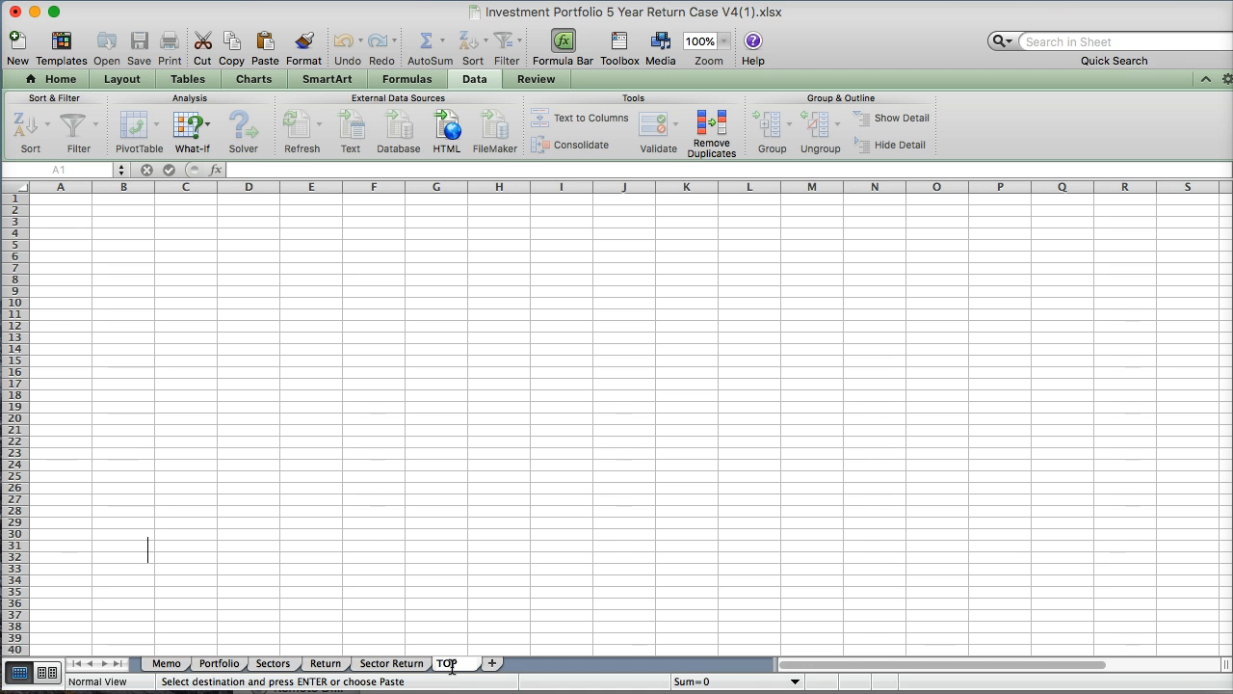
{"action": "left_click", "coordinate": [308, 476]}
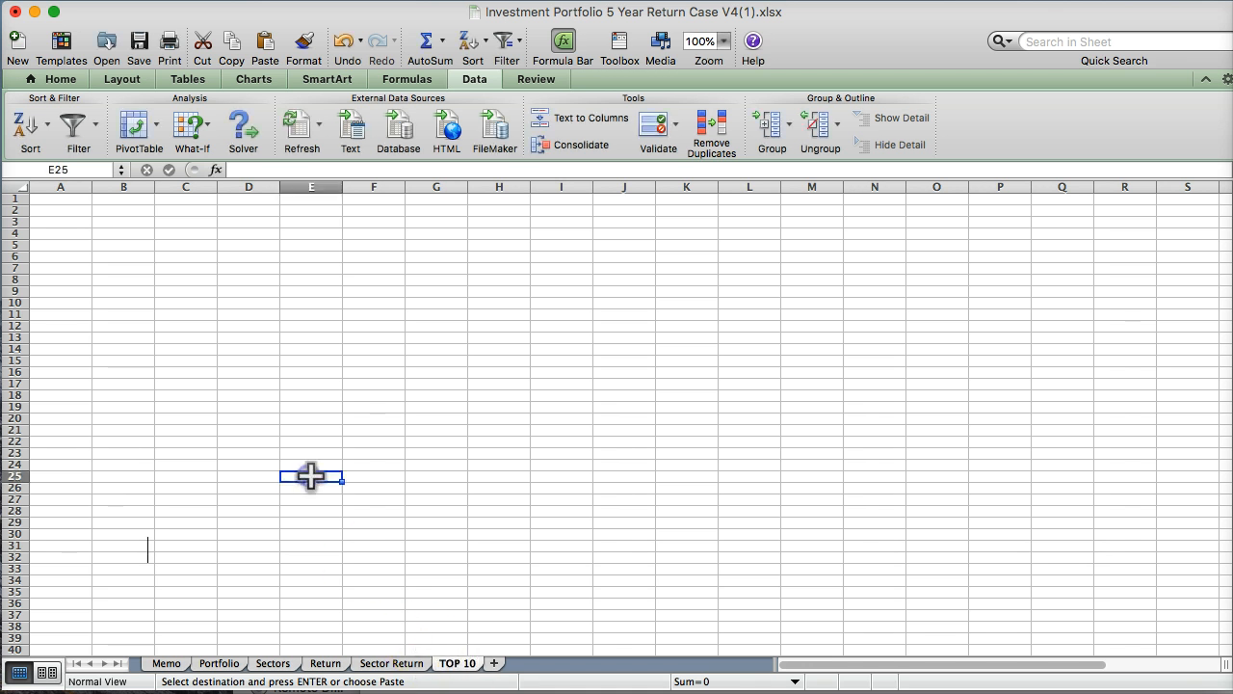
Paste the copied sector table into the TOP 10 sheet starting at cell A1.
{"action": "left_click", "coordinate": [62, 198]}
{"action": "right_click", "coordinate": [62, 197]}
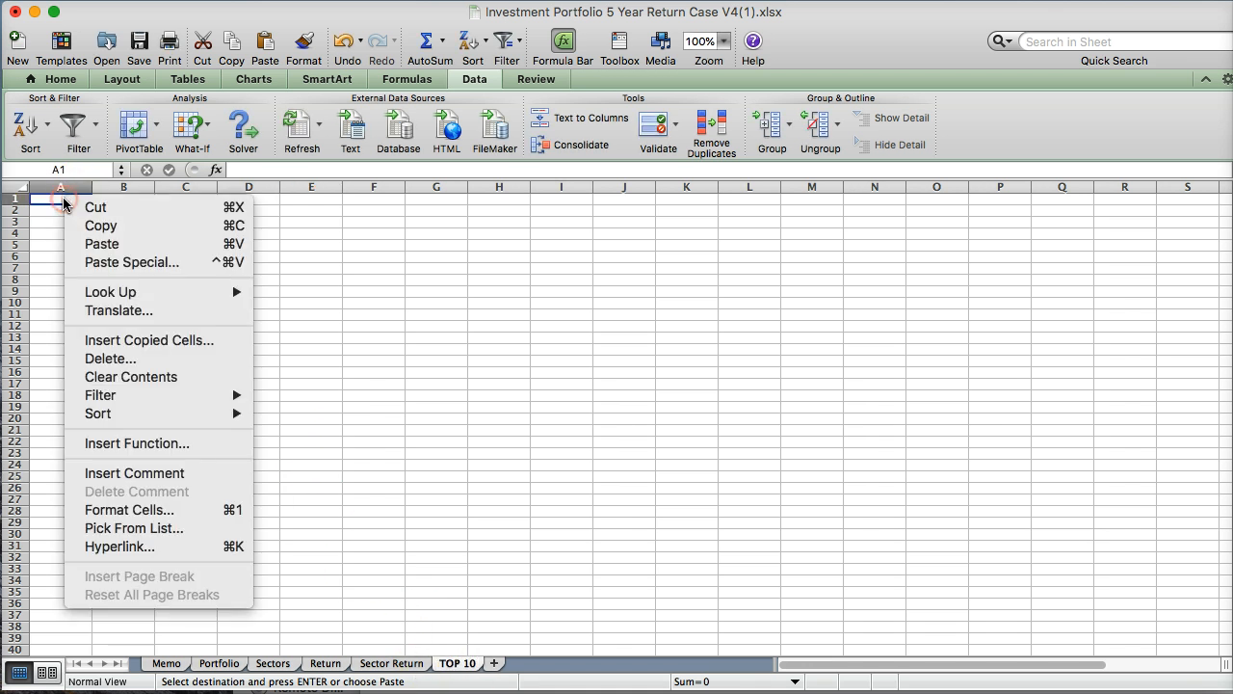
{"action": "left_click", "coordinate": [83, 248]}
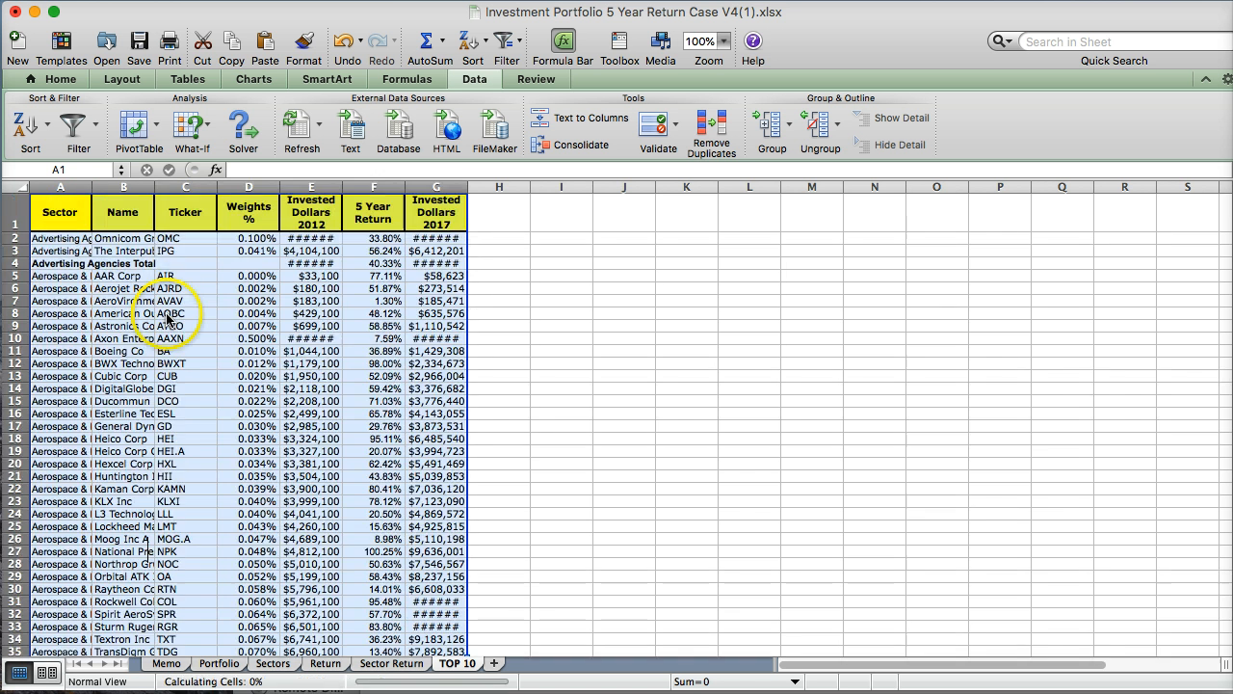
{"action": "left_click", "coordinate": [125, 313]}
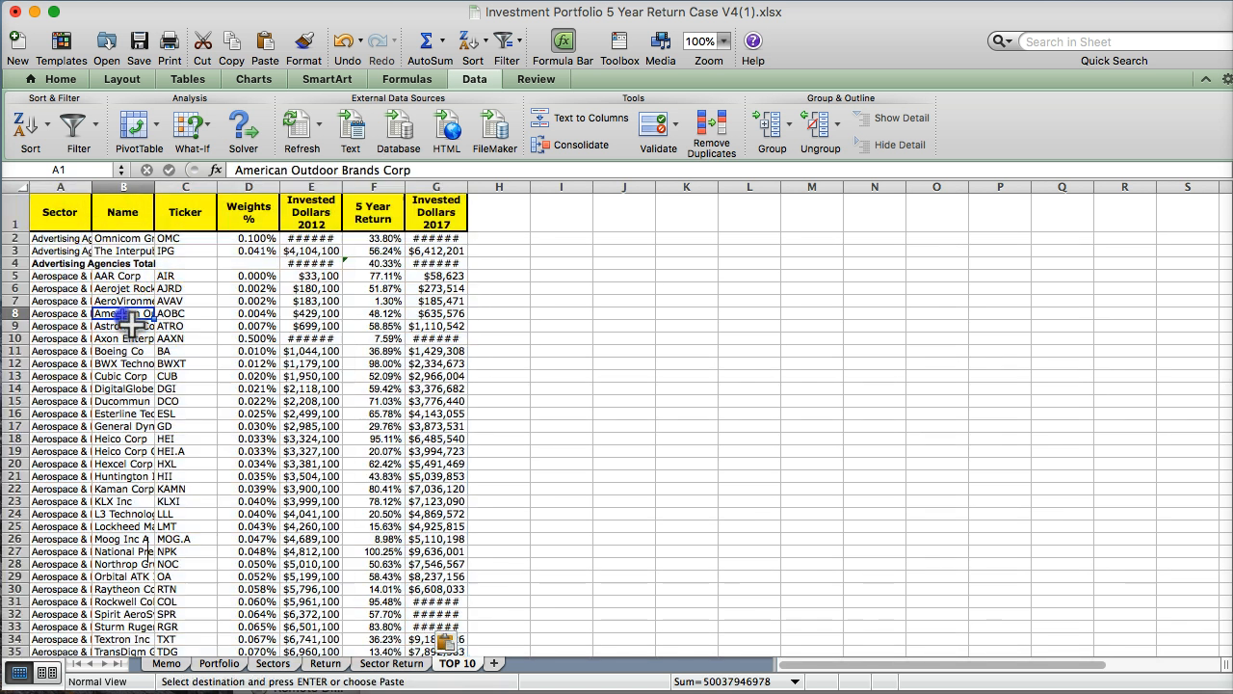
Collapse the outline on the Sector Return sheet to the level that shows only the sector totals.
{"action": "left_click", "coordinate": [384, 665]}
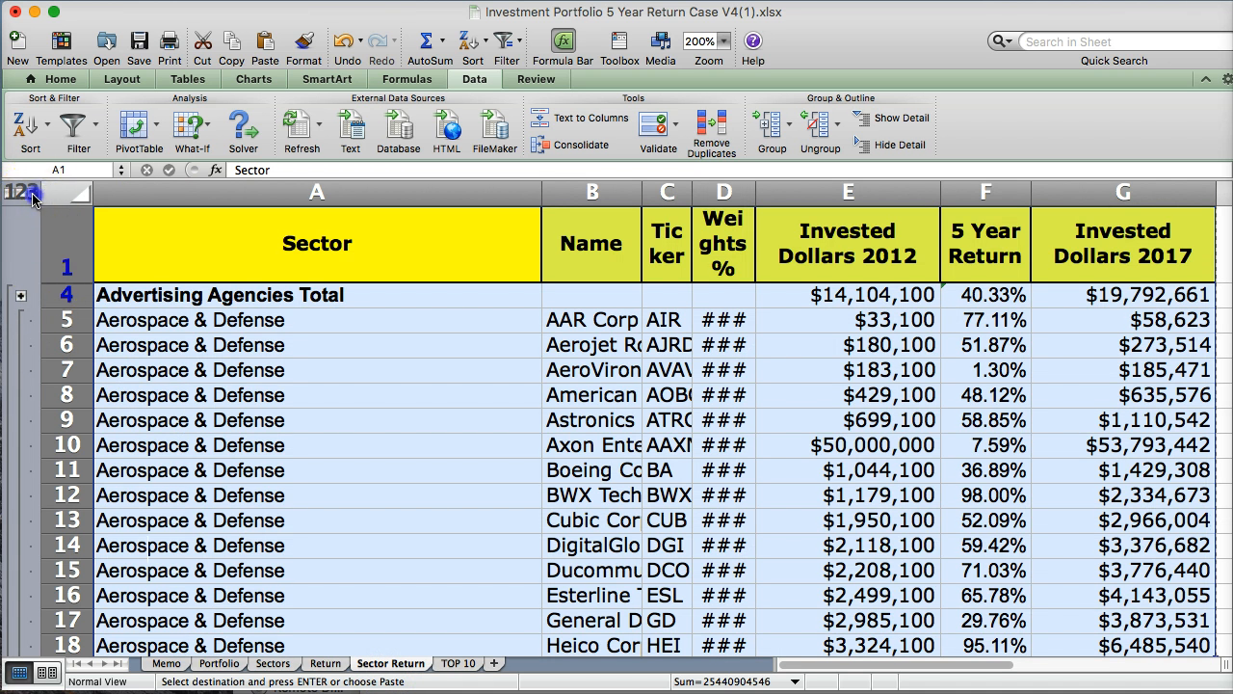
{"action": "left_click", "coordinate": [19, 193]}
{"action": "left_click", "coordinate": [10, 193]}
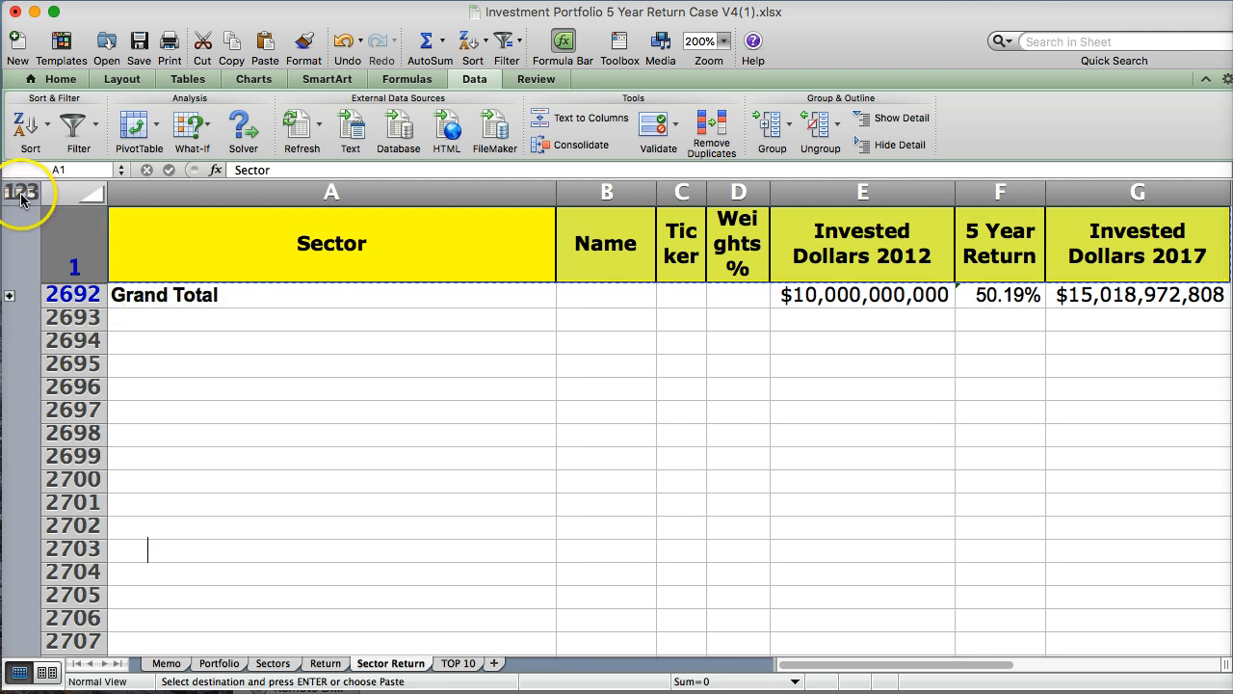
{"action": "left_click", "coordinate": [22, 194]}
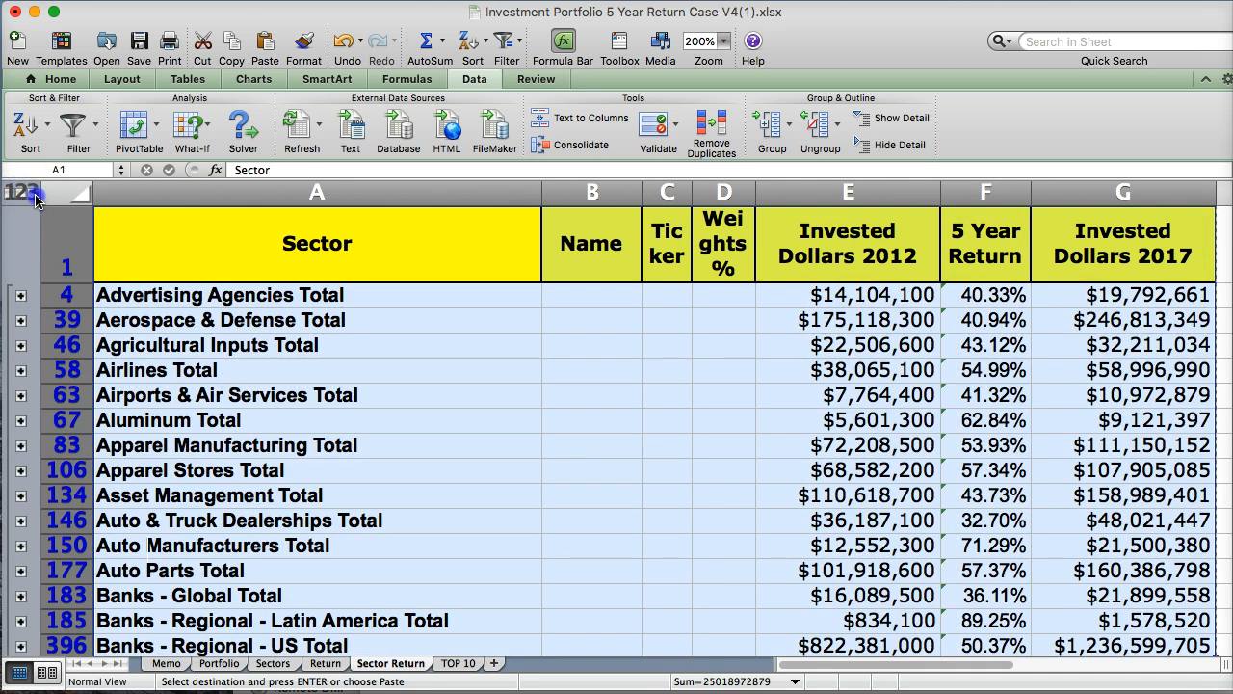
Show all detail rows on the Sector Return sheet and fit the Sector column's width on the TOP 10 sheet.
{"action": "left_click", "coordinate": [34, 194]}
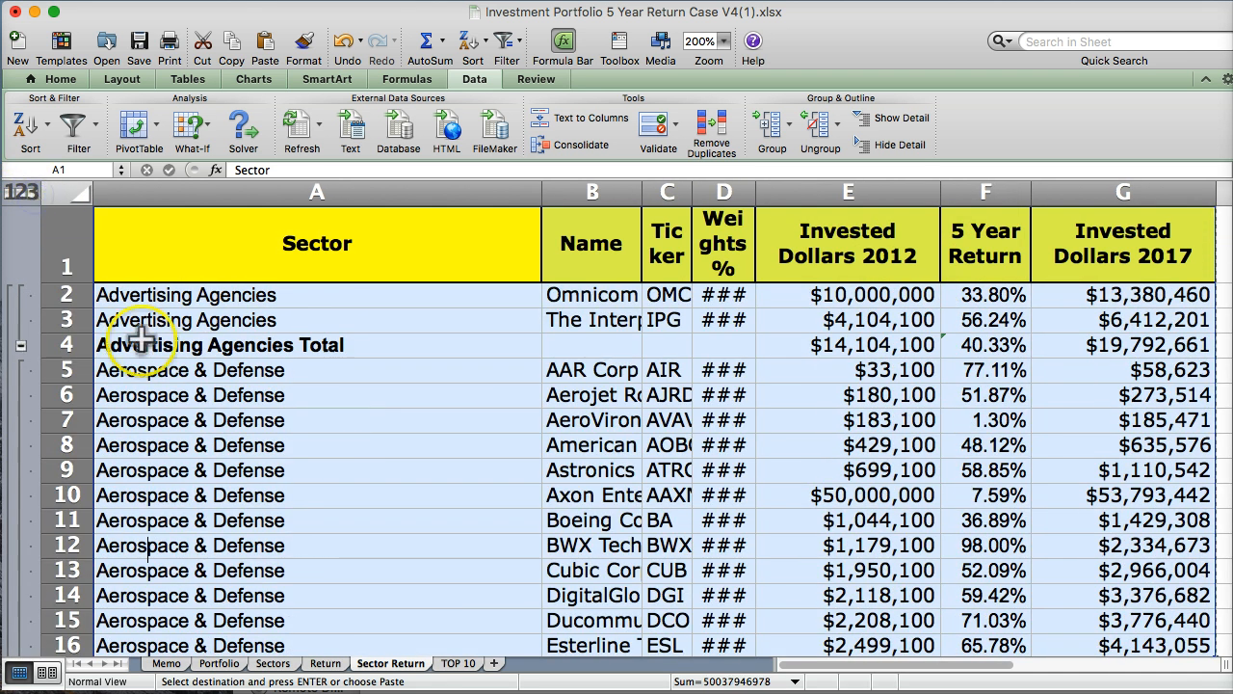
{"action": "left_click", "coordinate": [445, 665]}
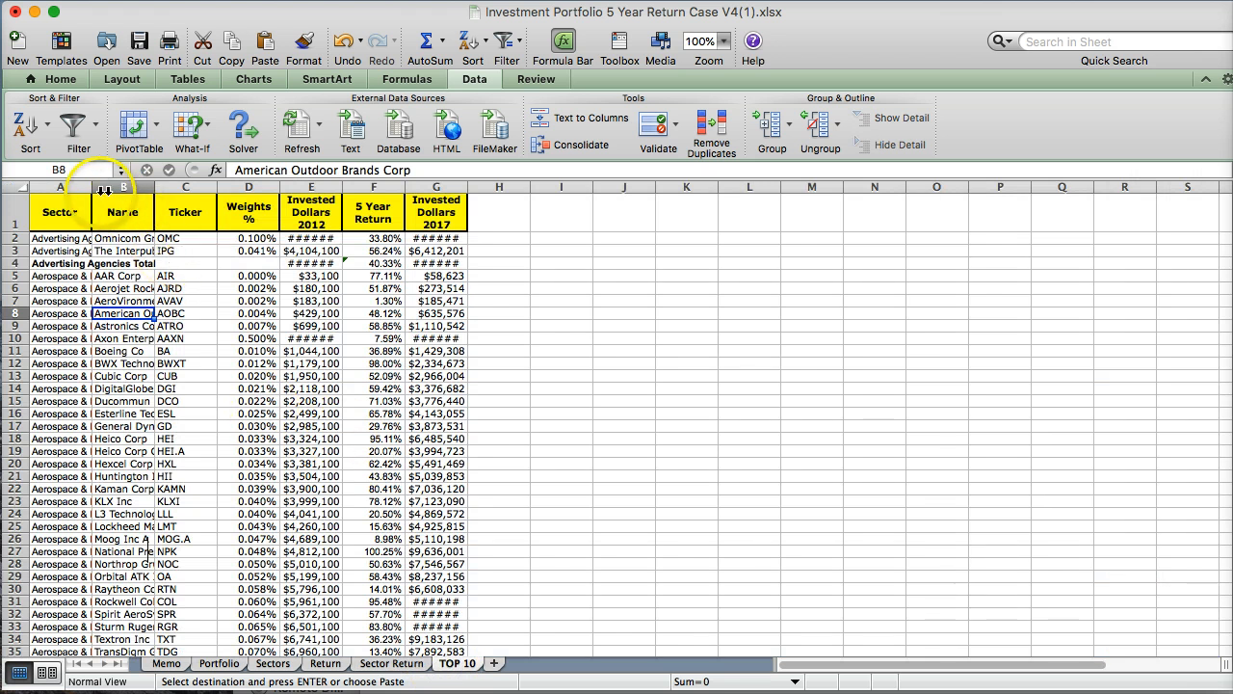
{"action": "double_click", "coordinate": [91, 189]}
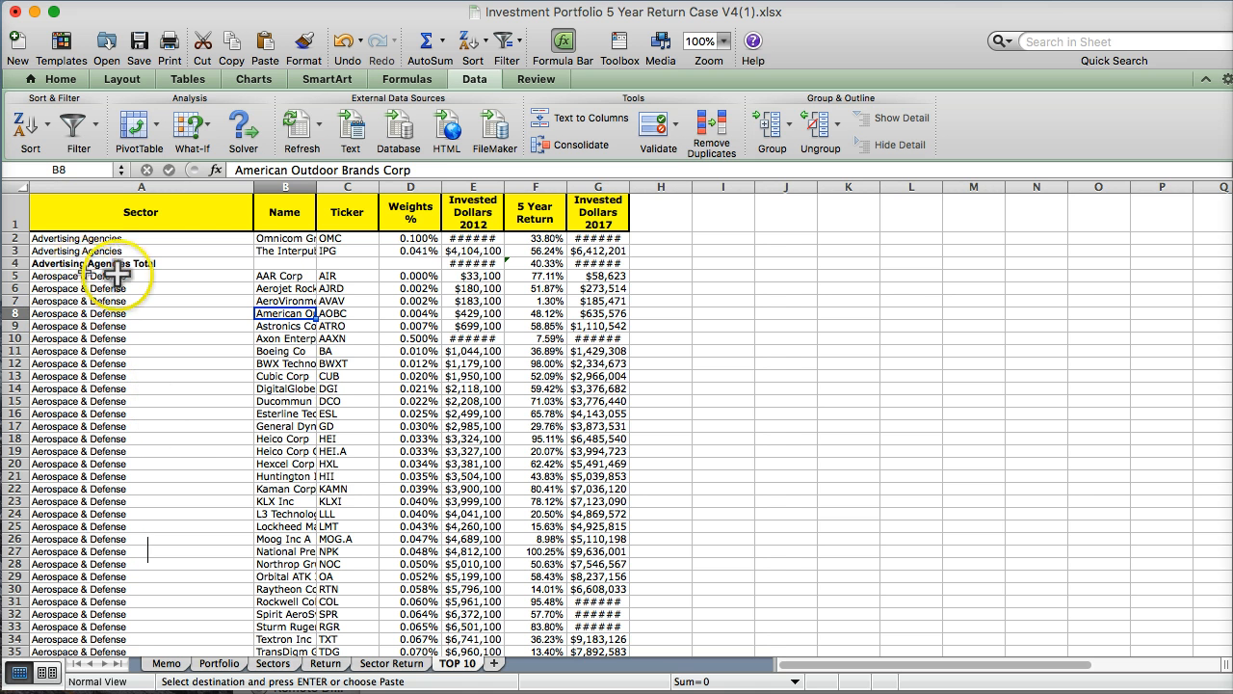
Sort the TOP 10 data rows in columns A to G, down through Waste Management Total, by Name from A to Z.
{"action": "left_click", "coordinate": [276, 263]}
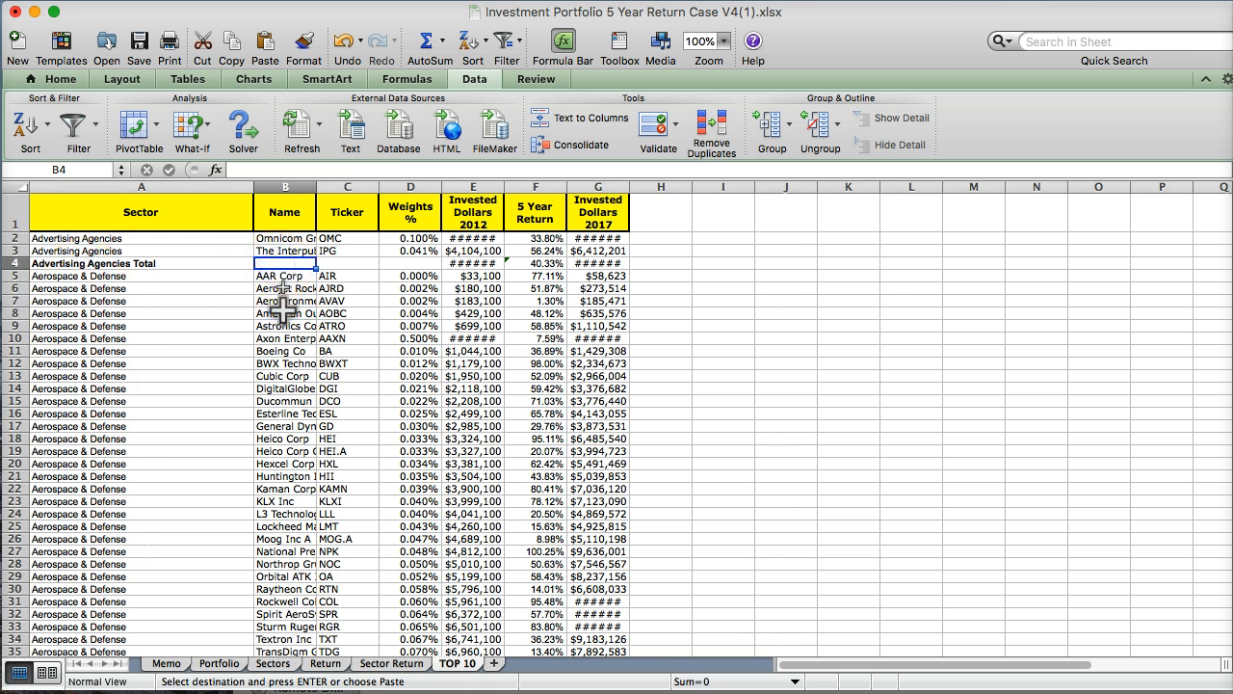
{"action": "left_click_drag", "start_coordinate": [77, 240], "coordinate": [584, 326]}
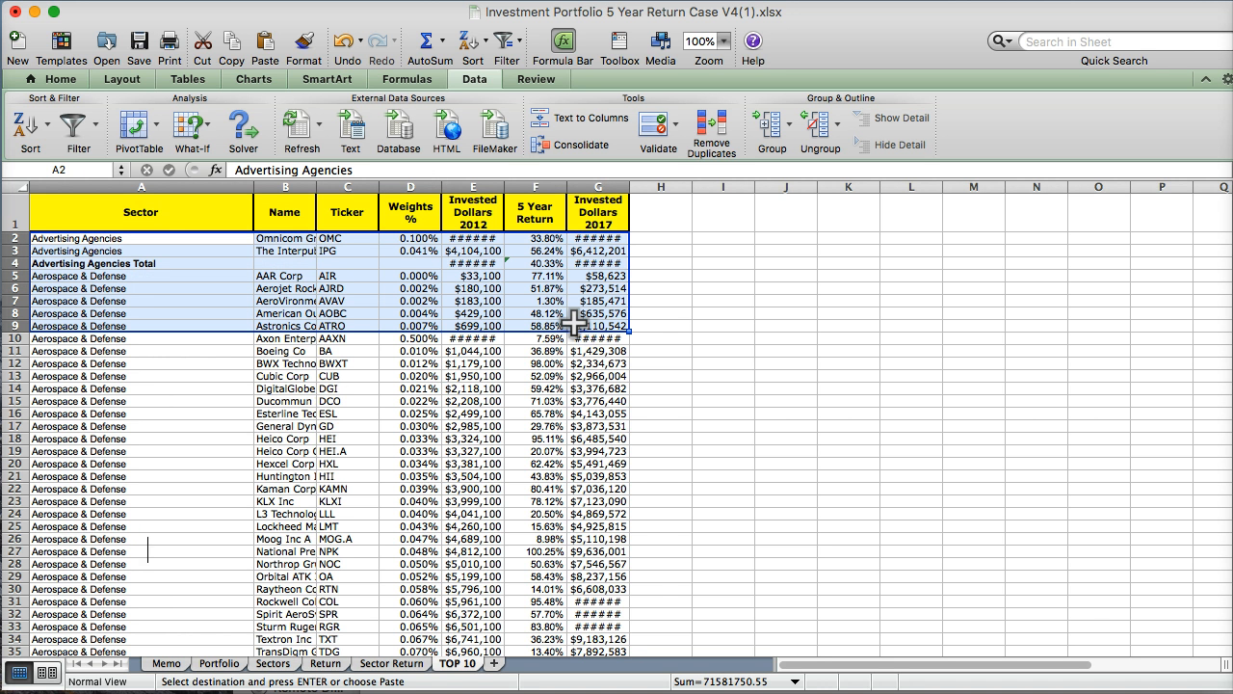
{"action": "left_click", "coordinate": [724, 41]}
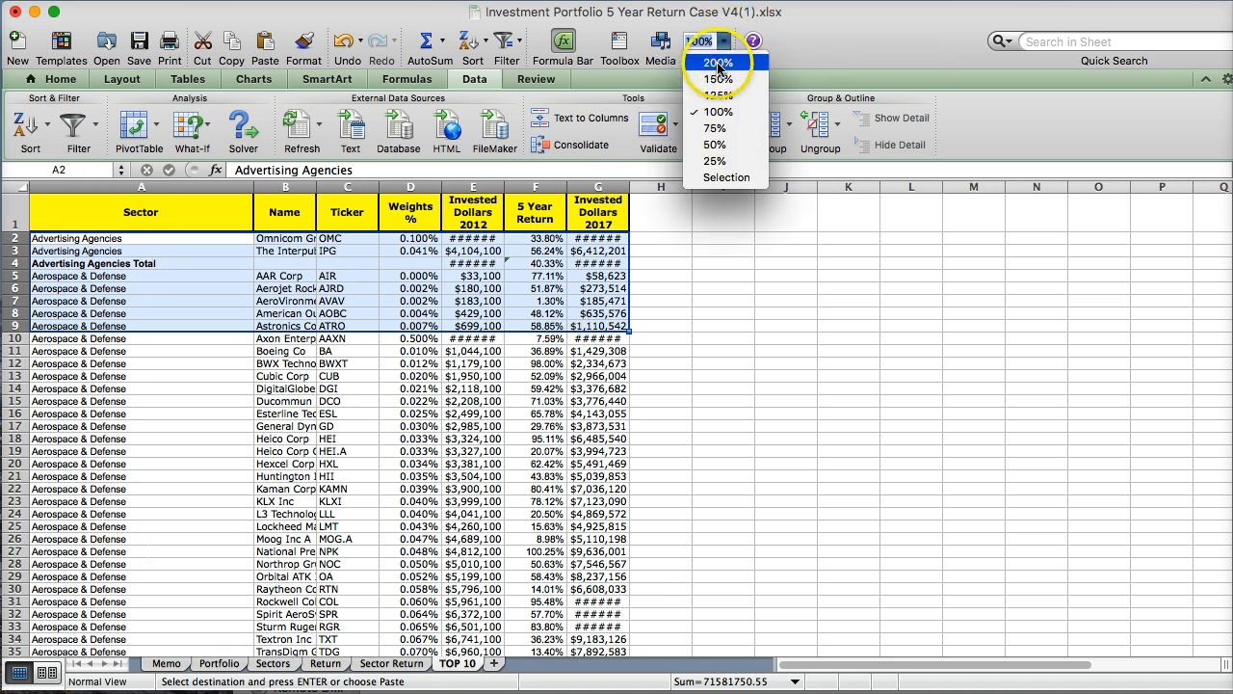
{"action": "left_click", "coordinate": [718, 63]}
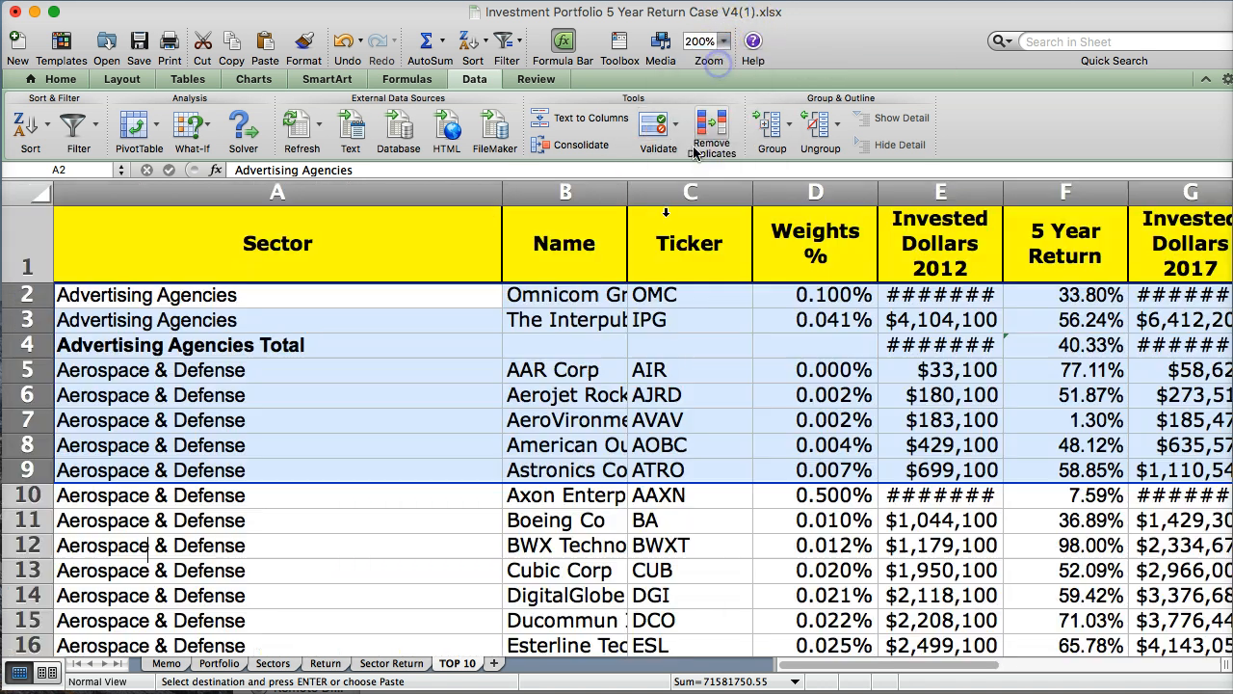
{"action": "left_click", "coordinate": [724, 42]}
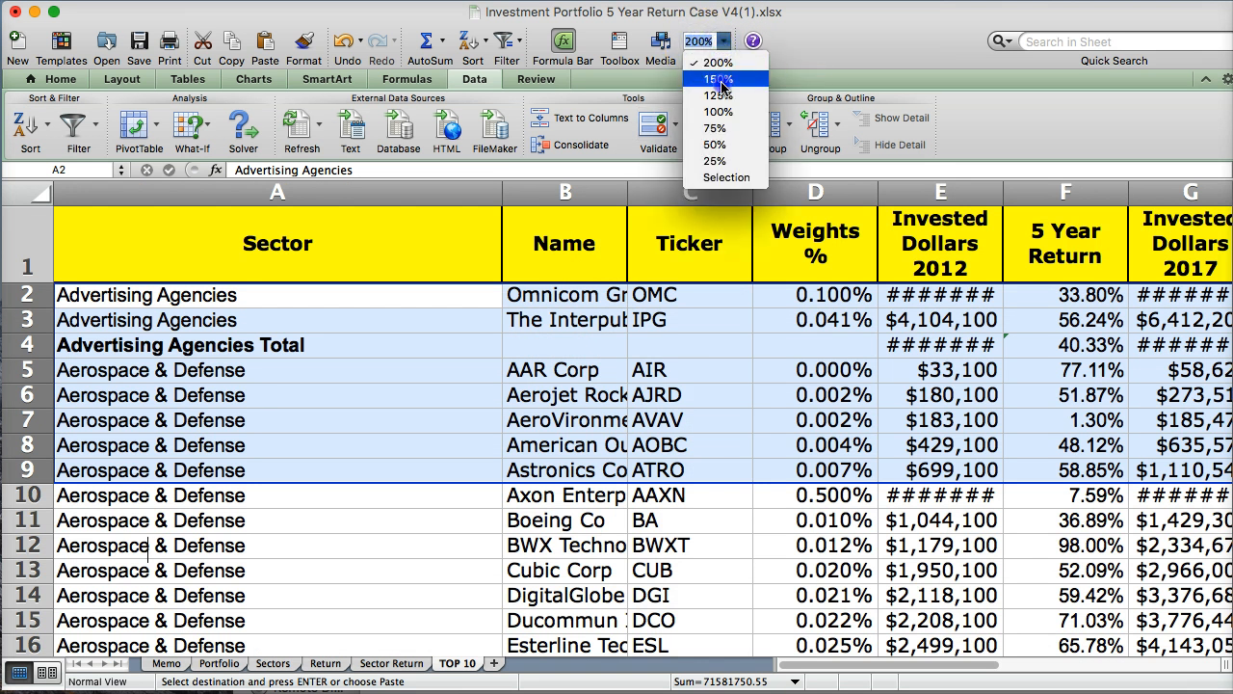
{"action": "left_click", "coordinate": [718, 79]}
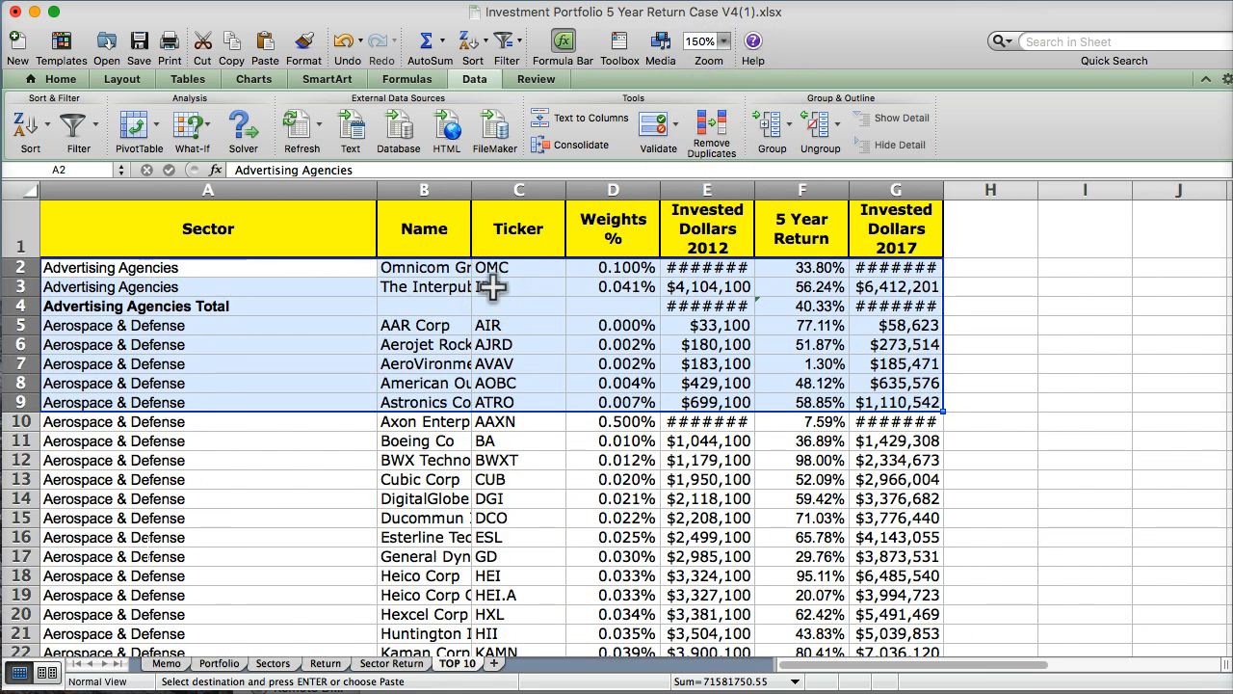
{"action": "key", "text": "shift+Down"}
{"action": "key", "text": "super+shift+Down"}
{"action": "key", "text": "shift+Up"}
{"action": "key", "text": "shift+Up"}
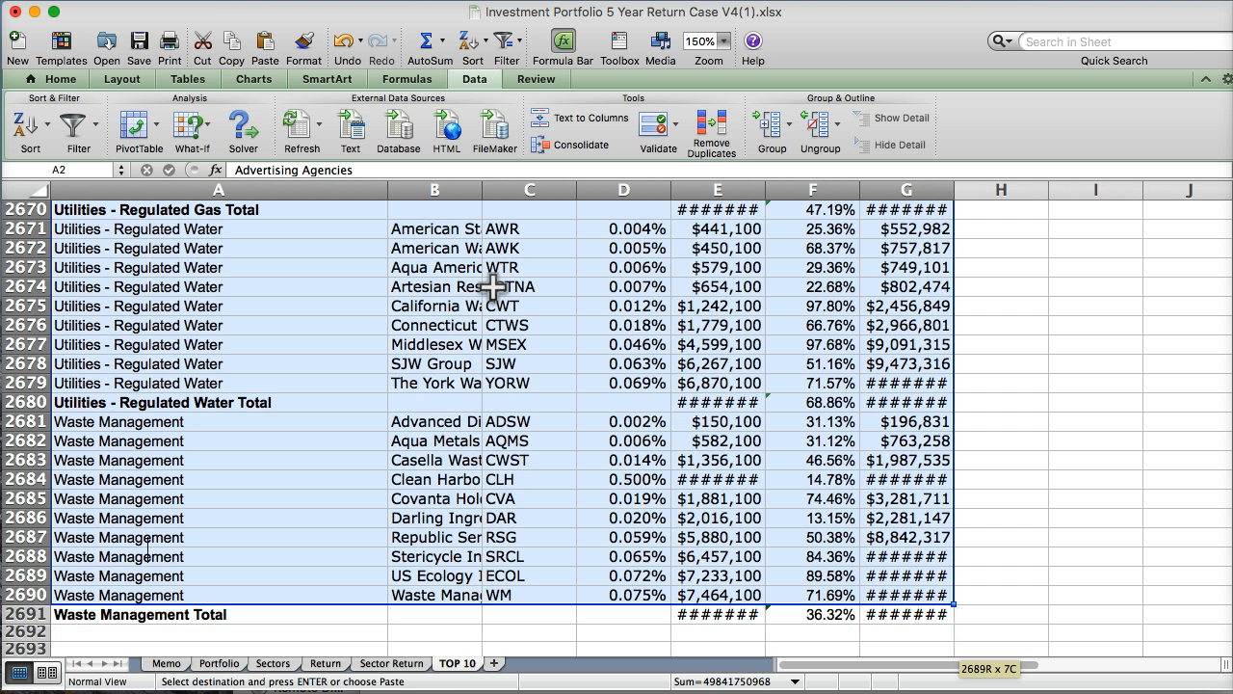
{"action": "key", "text": "shift+Down"}
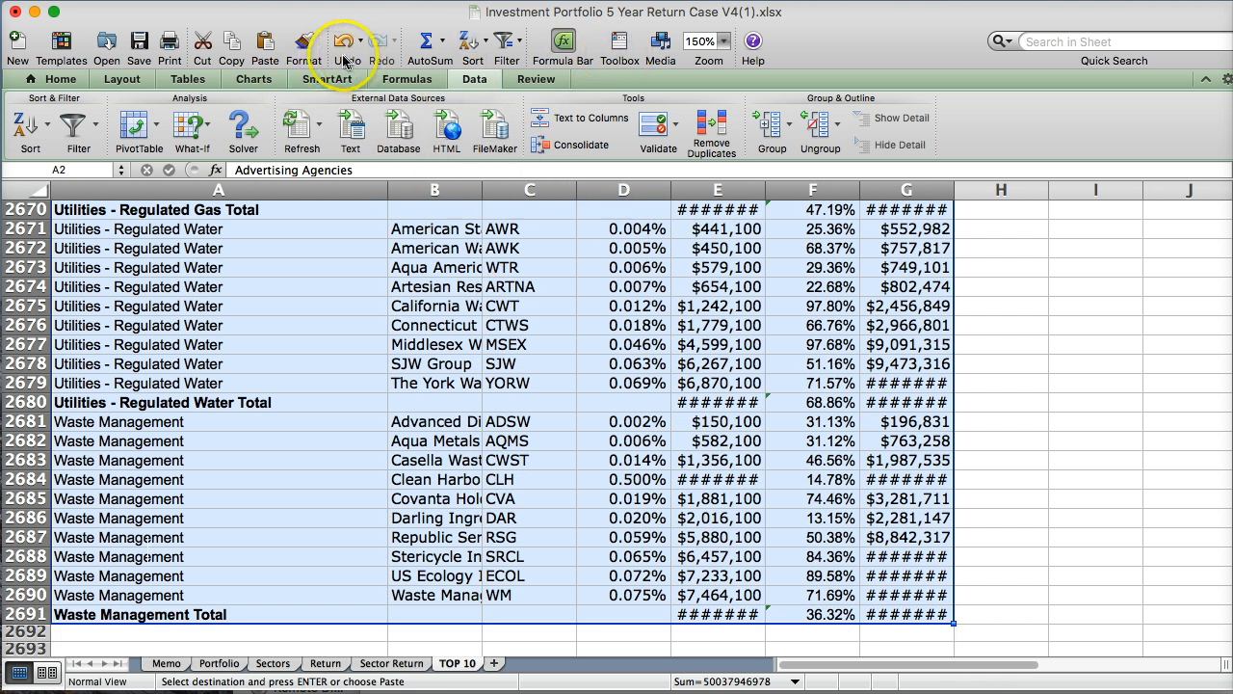
{"action": "left_click", "coordinate": [483, 47]}
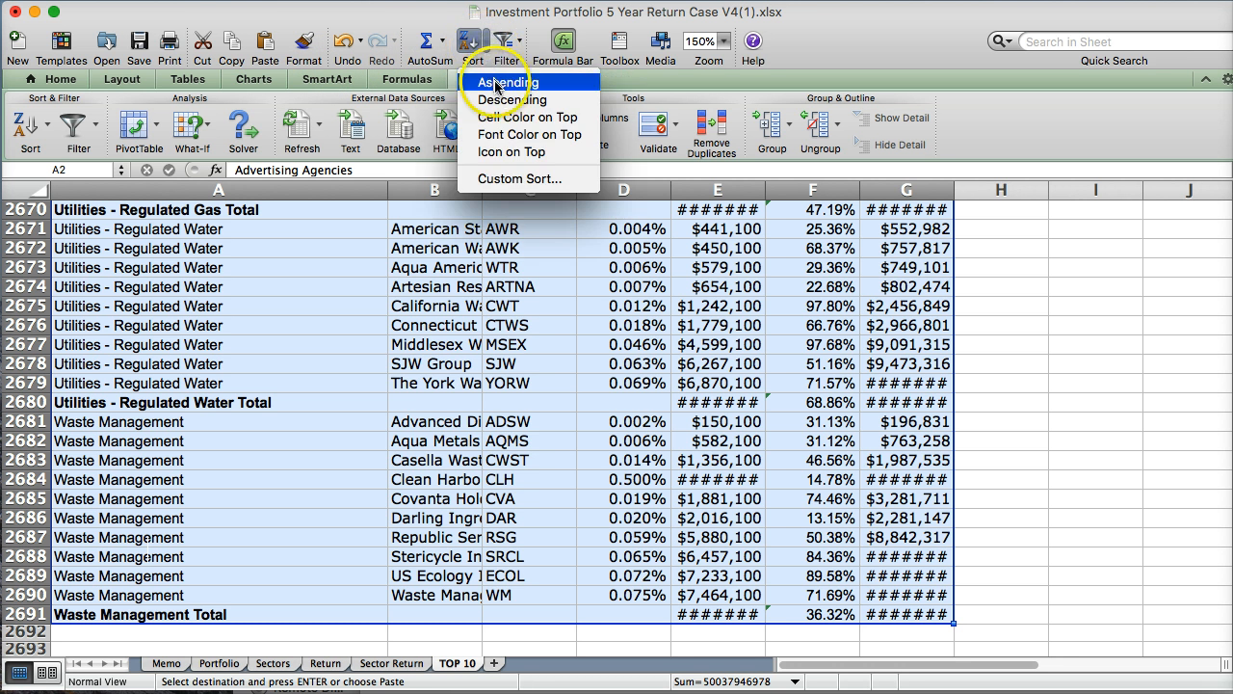
{"action": "left_click", "coordinate": [511, 179]}
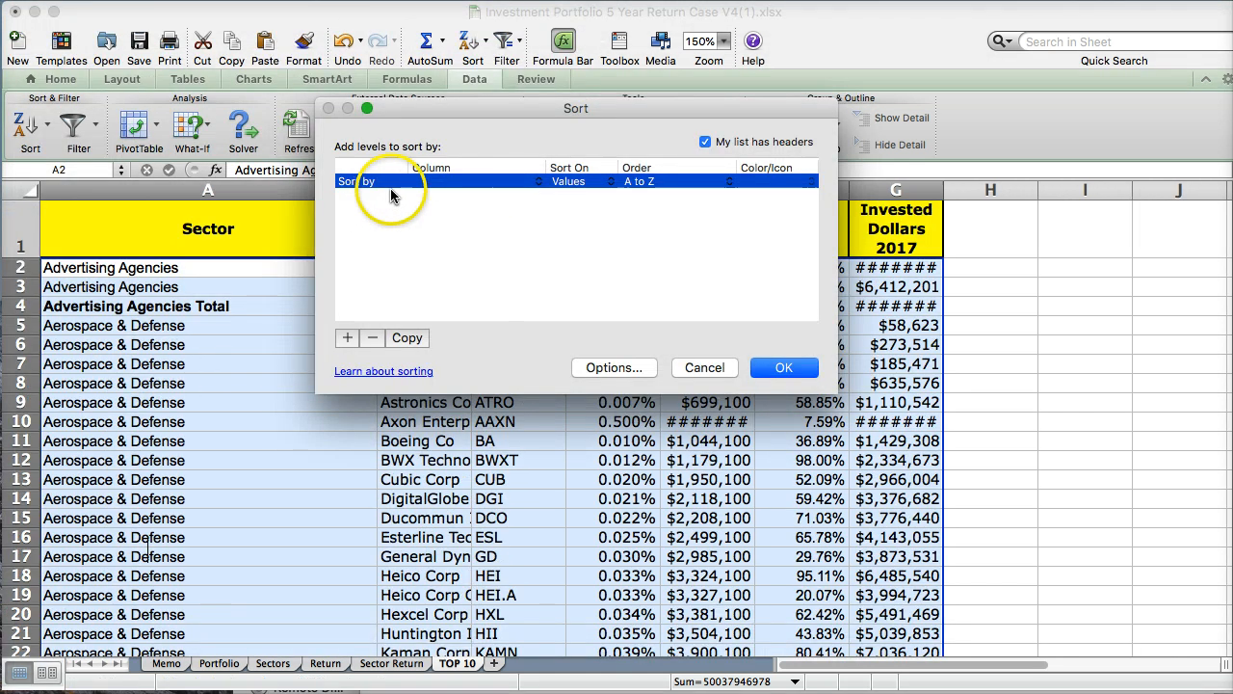
{"action": "left_click", "coordinate": [451, 183]}
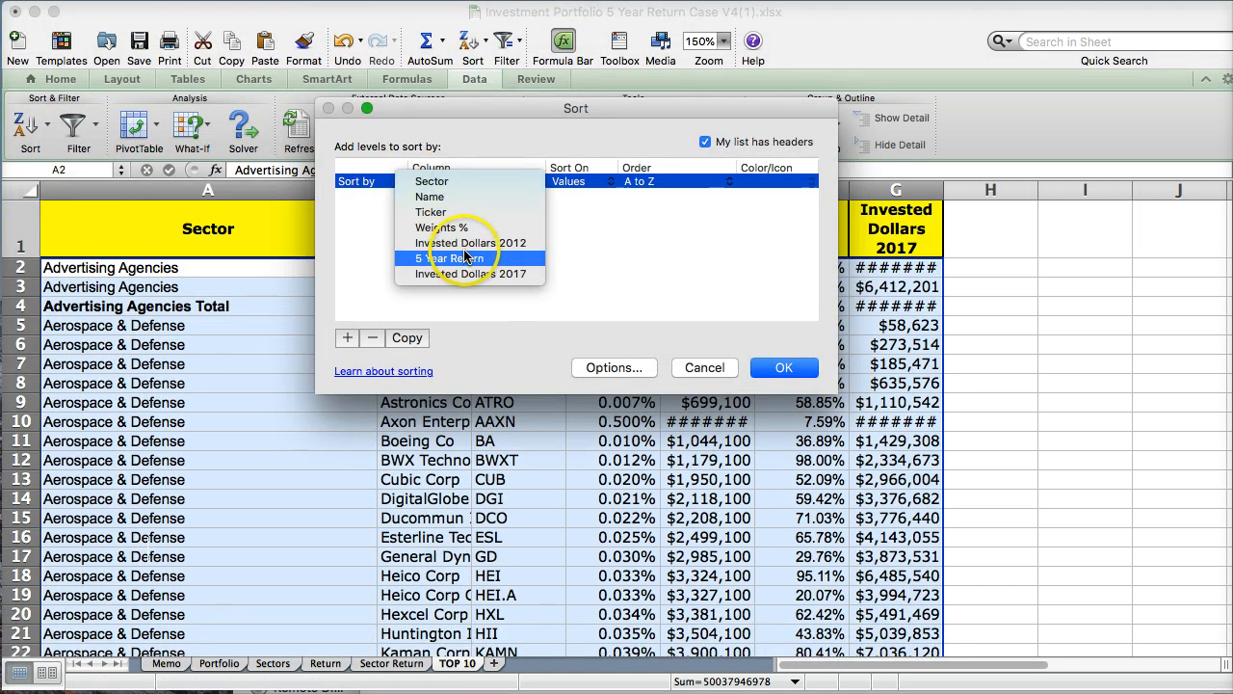
{"action": "left_click", "coordinate": [453, 200]}
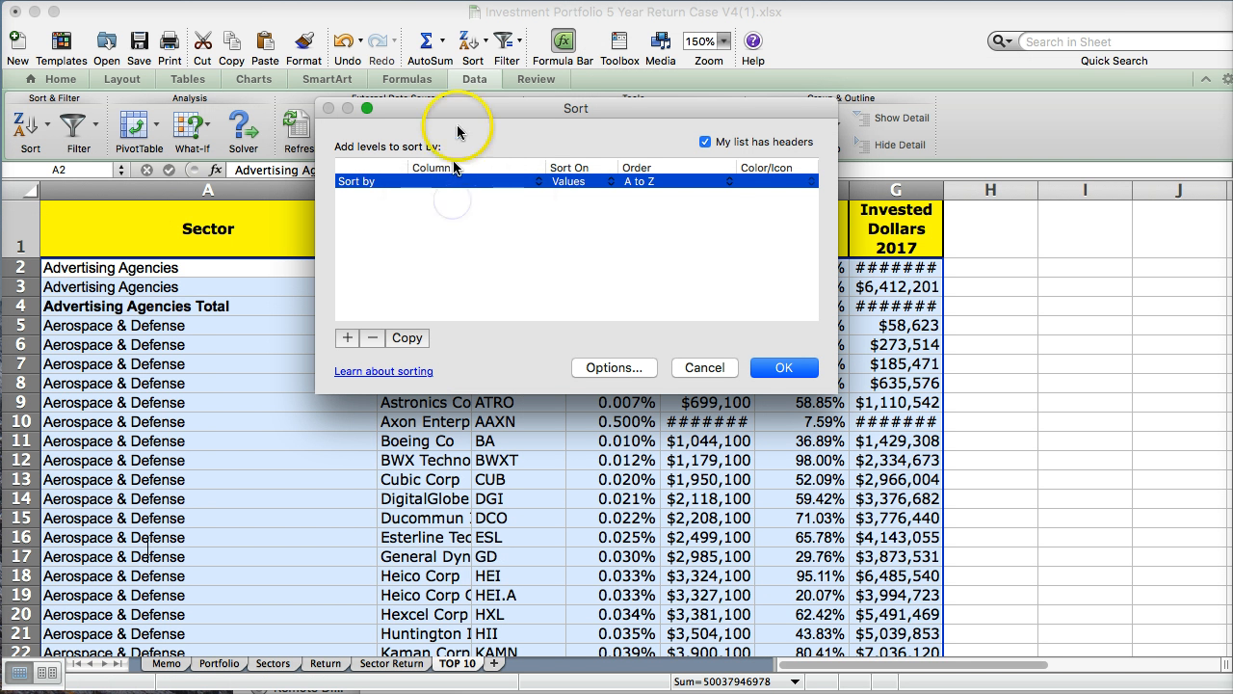
{"action": "left_click_drag", "start_coordinate": [453, 113], "coordinate": [603, 131]}
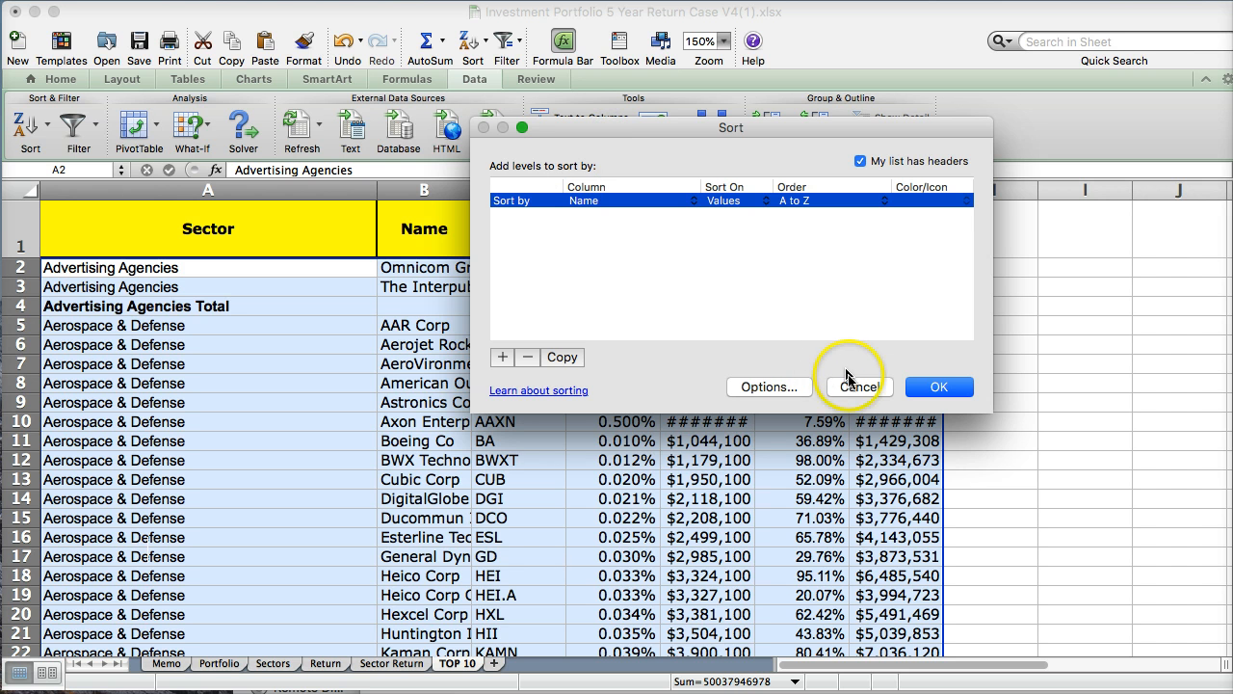
{"action": "left_click", "coordinate": [937, 388]}
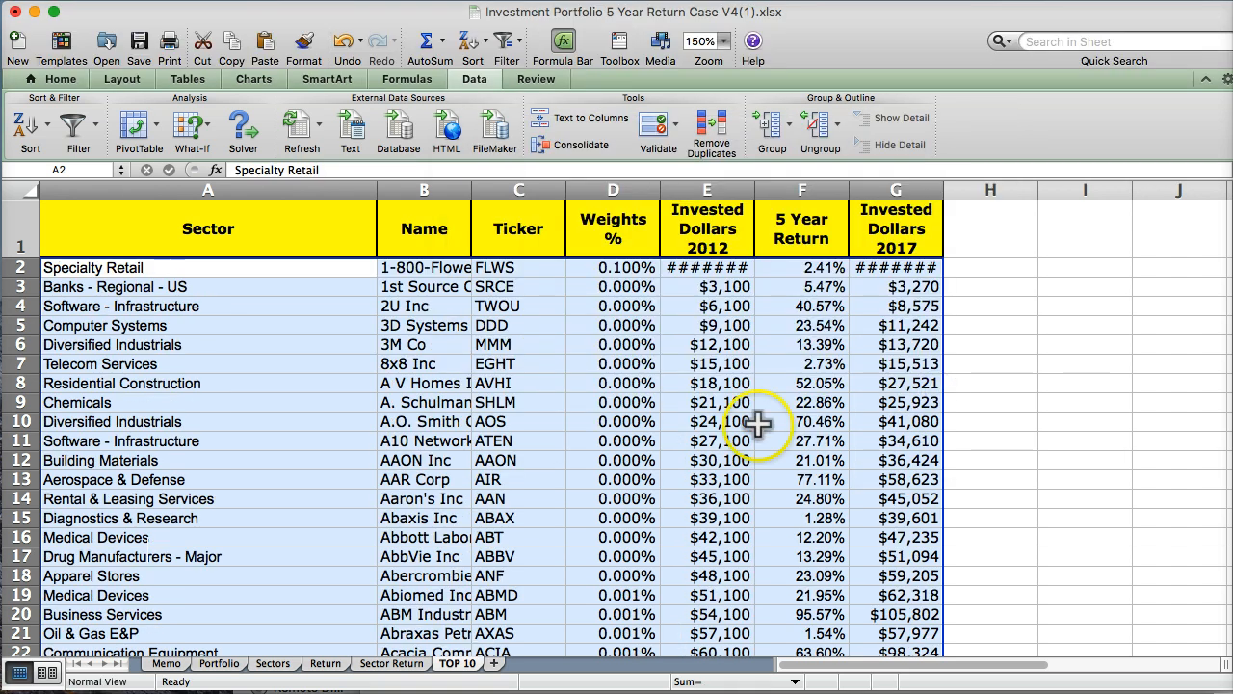
Re-sort the selected TOP 10 rows by Name in Z to A order.
{"action": "left_click", "coordinate": [474, 41]}
{"action": "left_click", "coordinate": [517, 179]}
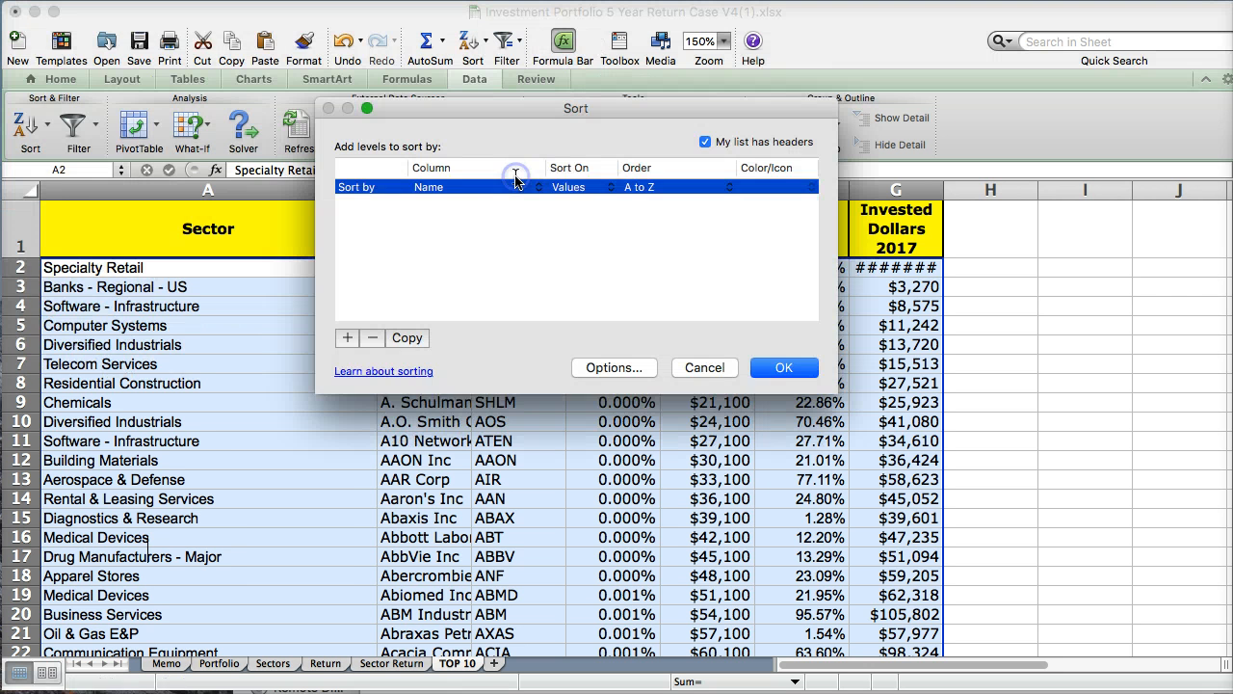
{"action": "left_click", "coordinate": [649, 187]}
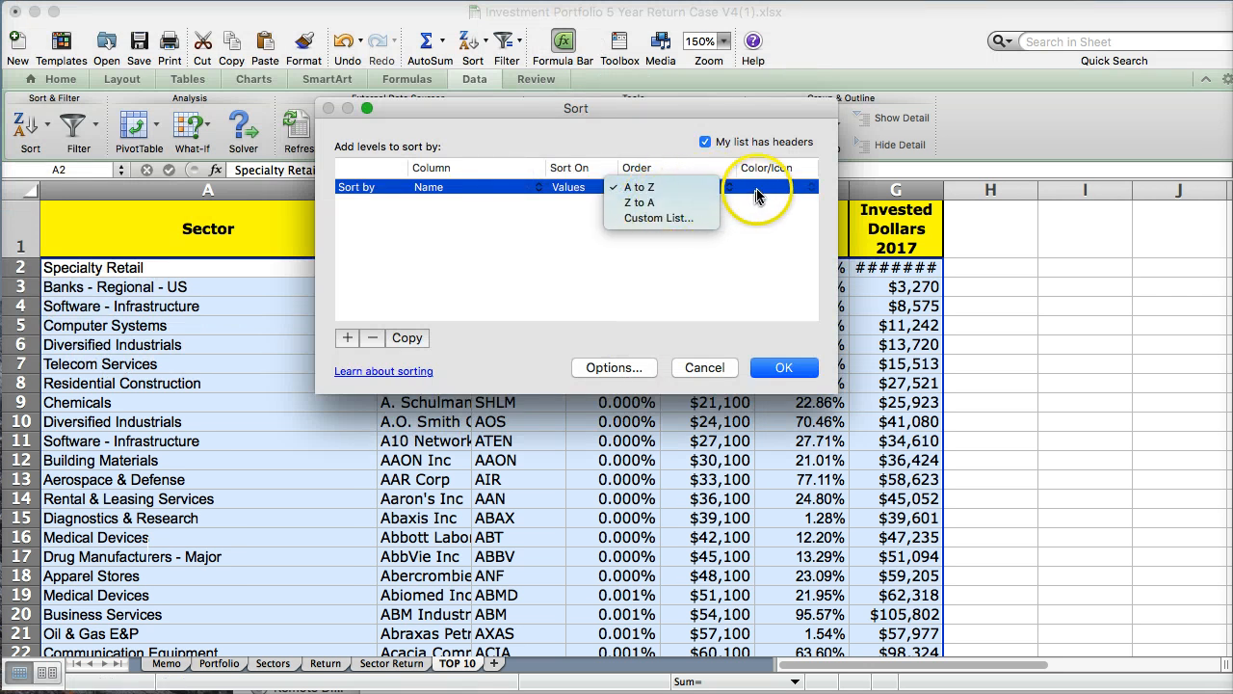
{"action": "left_click", "coordinate": [663, 204]}
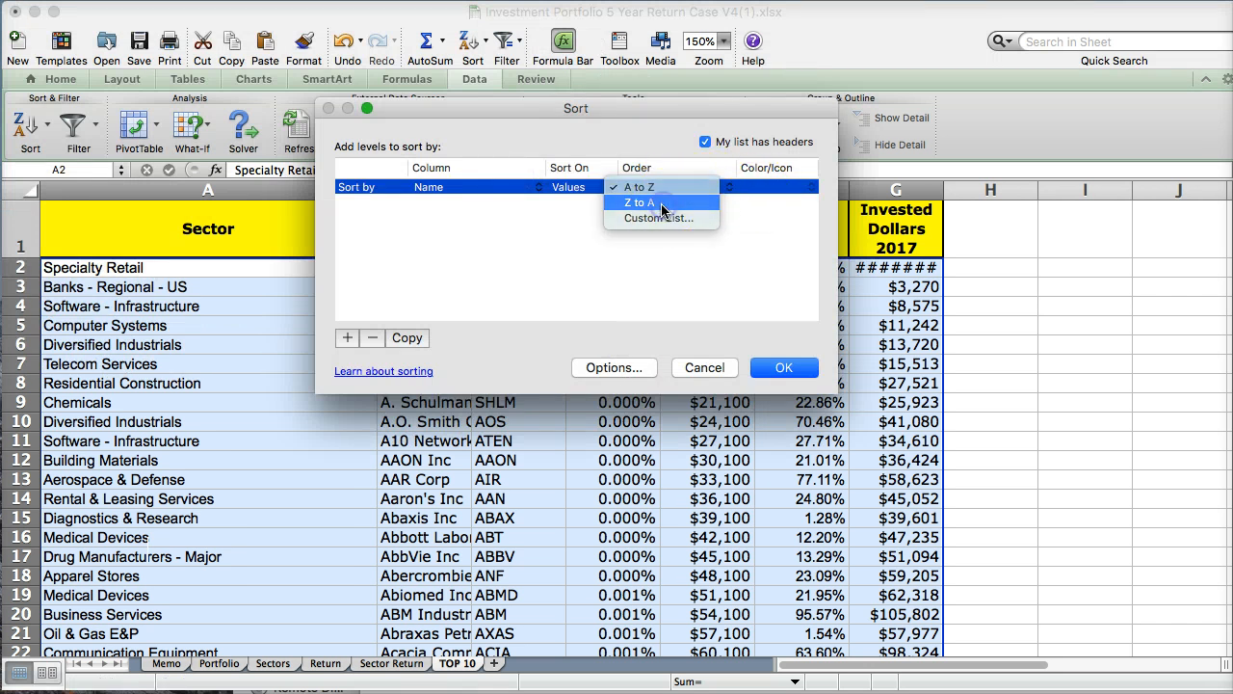
{"action": "left_click", "coordinate": [784, 371]}
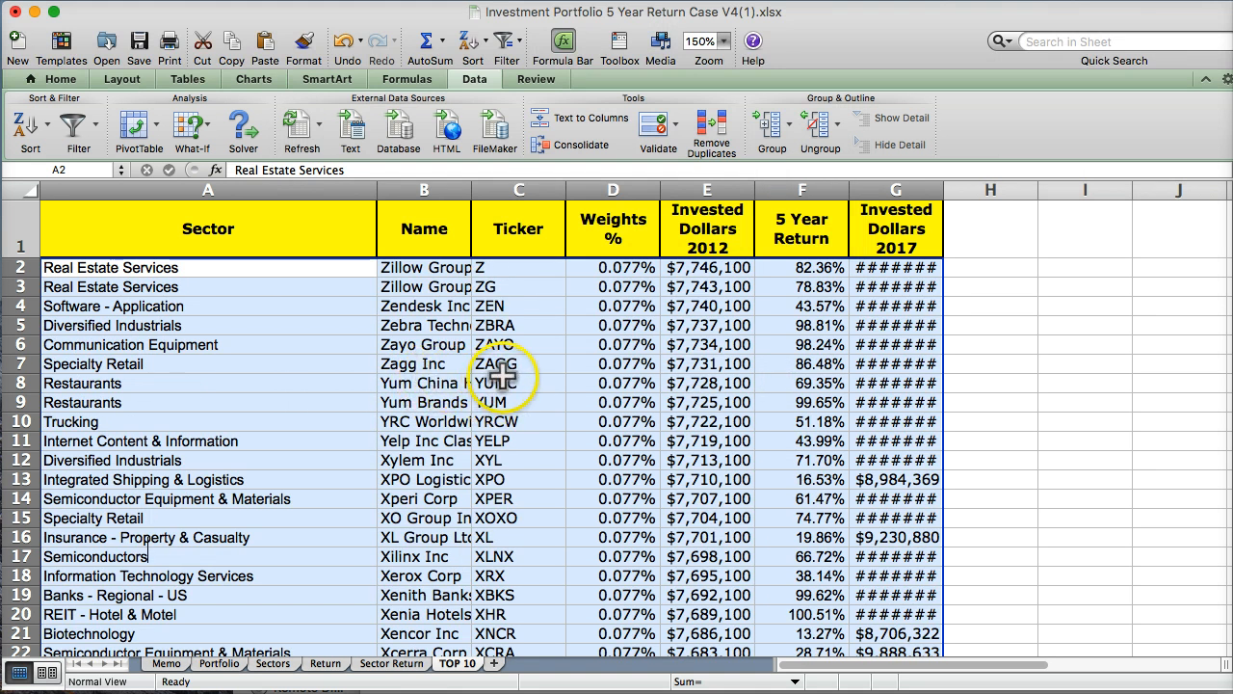
Go to the sector total rows below the company rows and widen the Invested Dollars 2012 and Invested Dollars 2017 columns.
{"action": "left_click", "coordinate": [424, 365]}
{"action": "left_click", "coordinate": [438, 383]}
{"action": "key", "text": "ctrl+Down"}
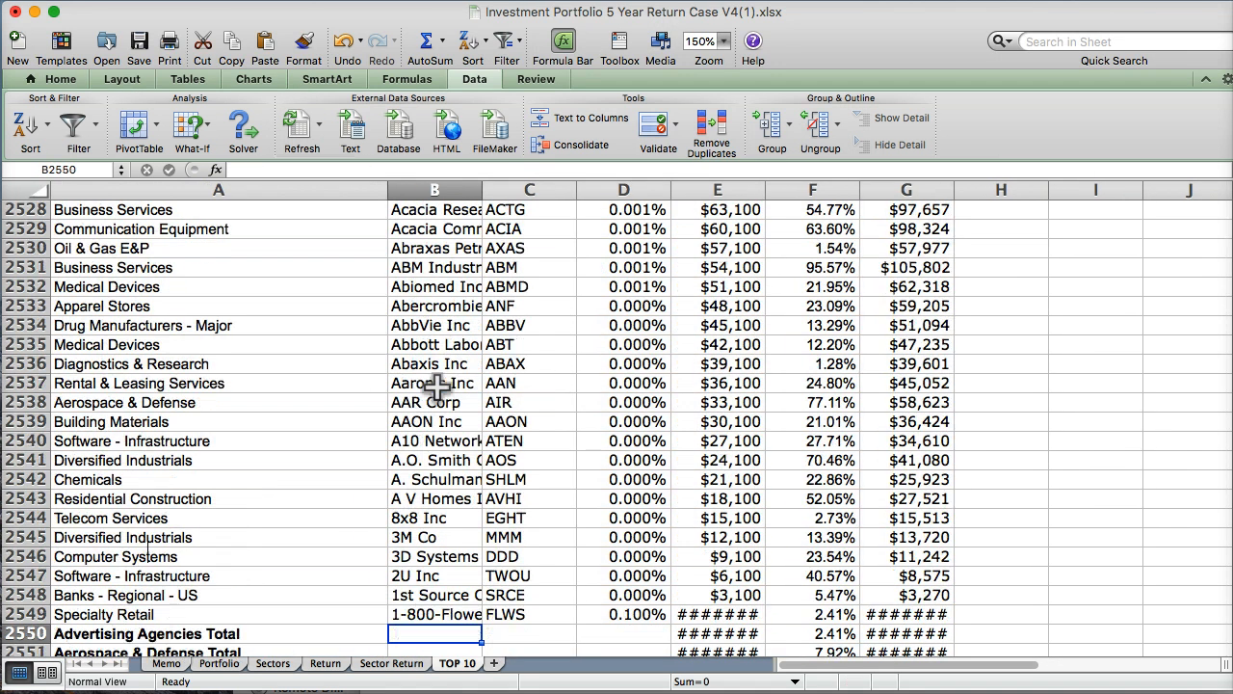
{"action": "key", "text": "Down"}
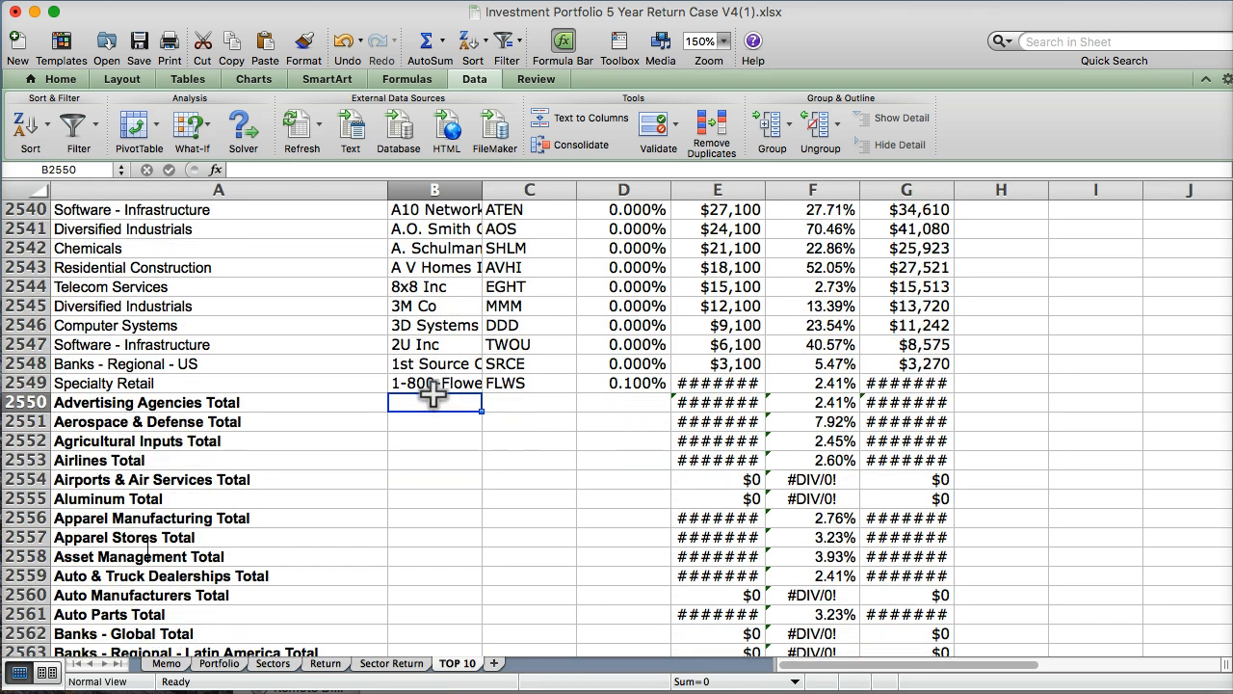
{"action": "scroll", "coordinate": [337, 427], "scroll_direction": "down", "scroll_amount": 3}
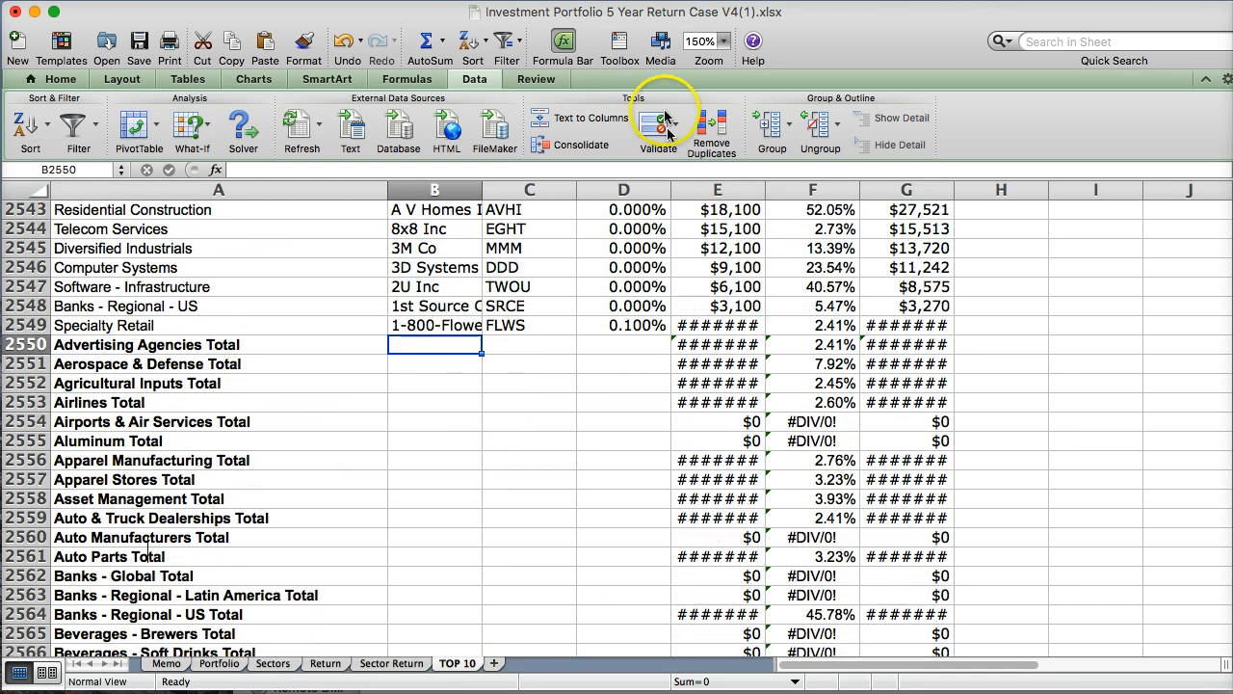
{"action": "left_click_drag", "start_coordinate": [764, 193], "coordinate": [805, 190]}
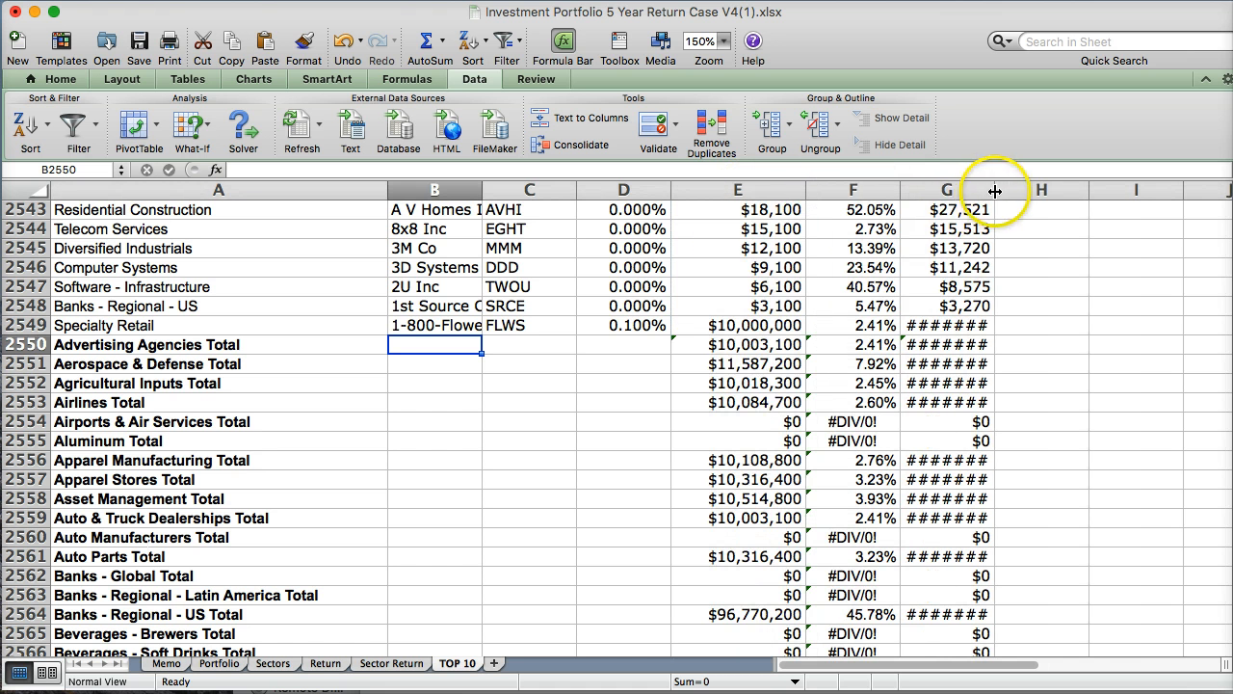
{"action": "left_click_drag", "start_coordinate": [995, 190], "coordinate": [1032, 191]}
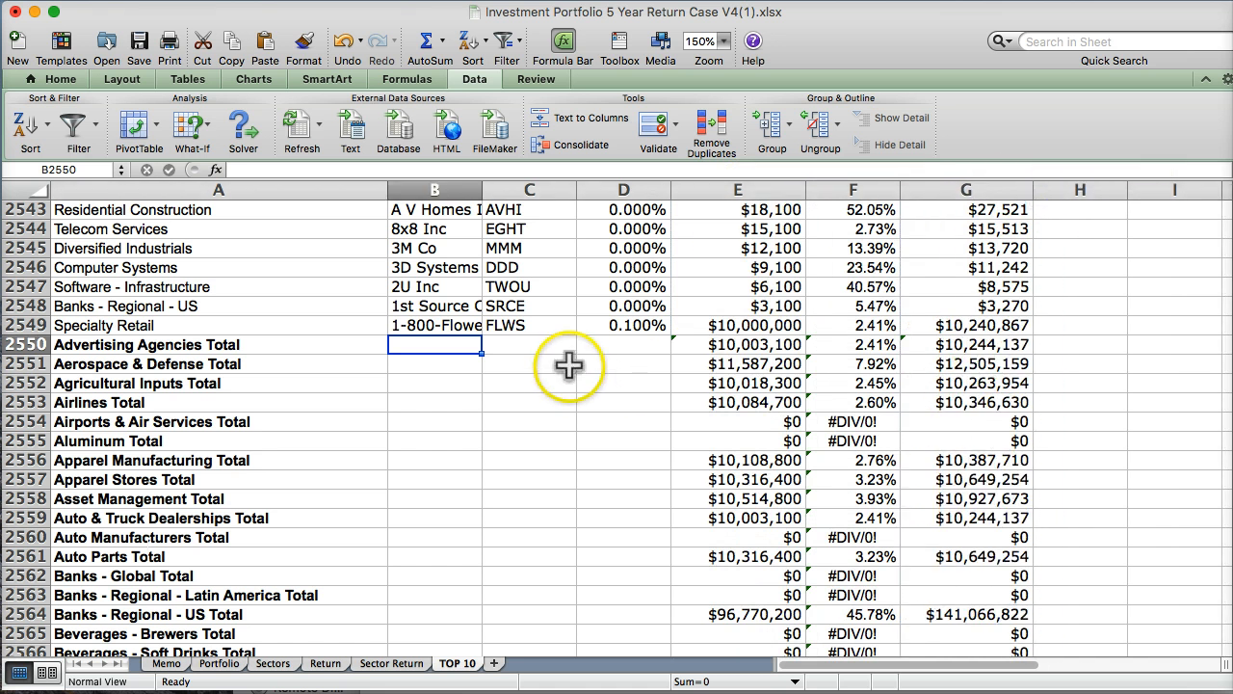
Select the sector total rows in columns A to H from Advertising Agencies Total down and examine their invested dollars and 5-year returns.
{"action": "left_click_drag", "start_coordinate": [132, 344], "coordinate": [990, 465]}
{"action": "scroll", "coordinate": [1170, 600], "scroll_direction": "up", "scroll_amount": 20}
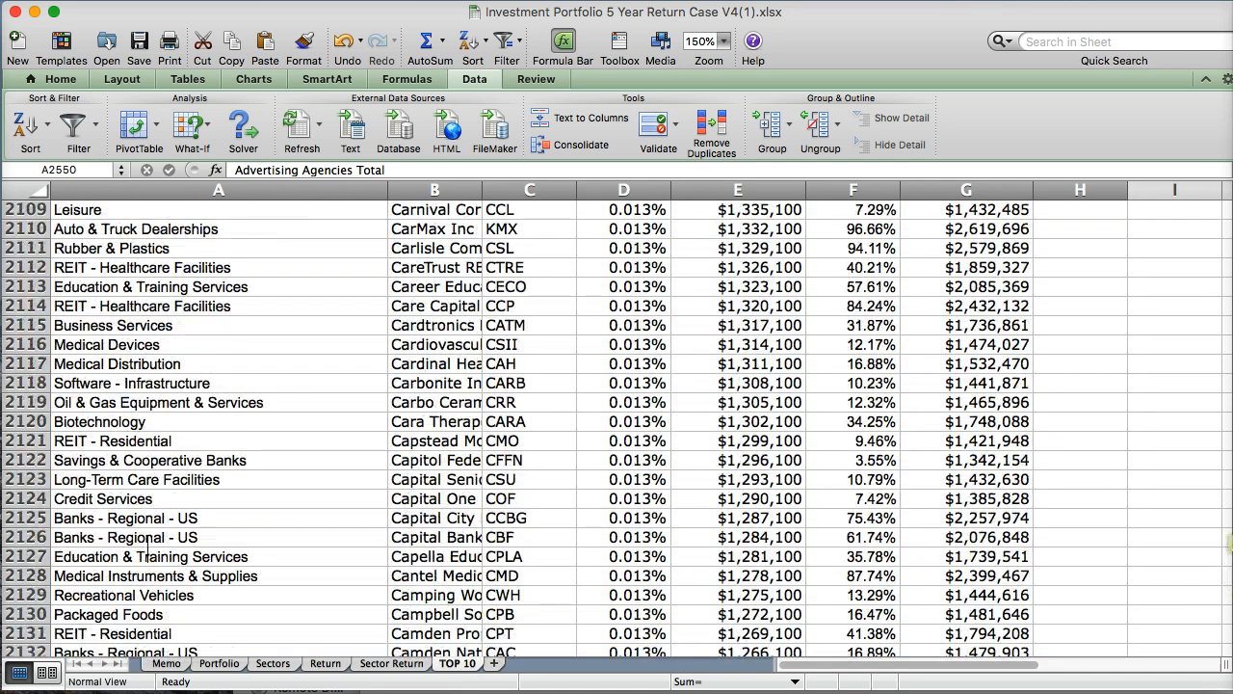
{"action": "scroll", "coordinate": [147, 556], "scroll_direction": "down", "scroll_amount": 20}
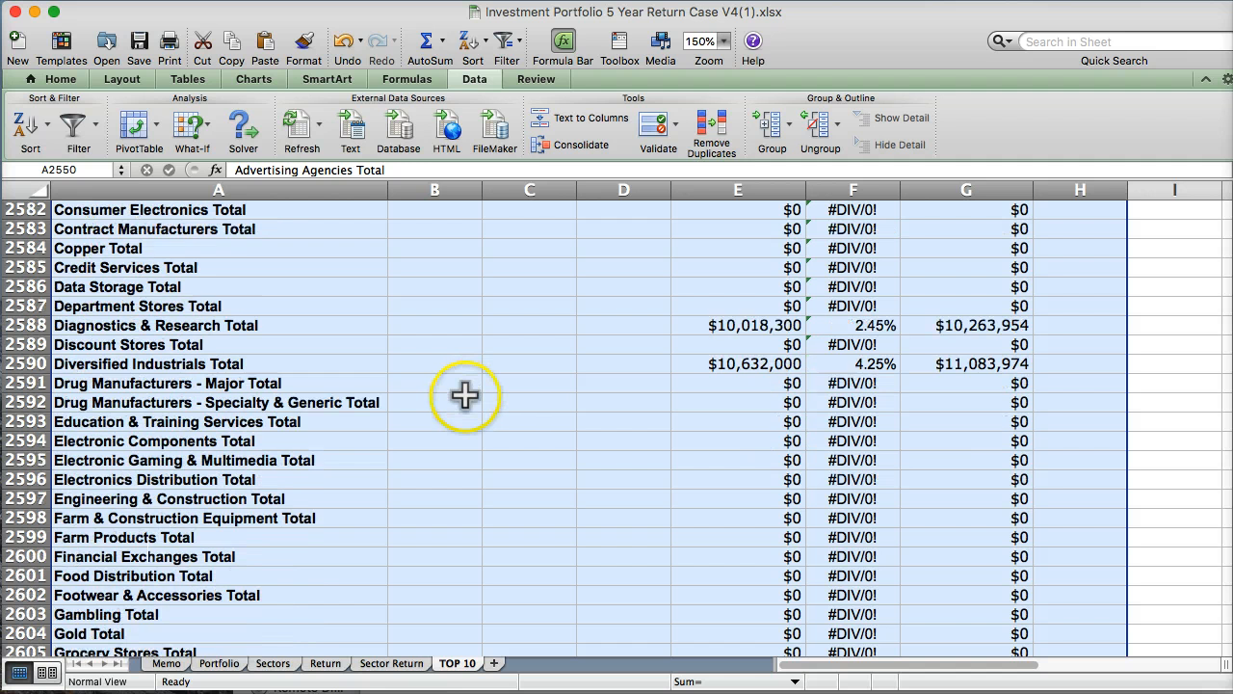
{"action": "scroll", "coordinate": [448, 385], "scroll_direction": "up", "scroll_amount": 15}
{"action": "scroll", "coordinate": [461, 389], "scroll_direction": "down", "scroll_amount": 15}
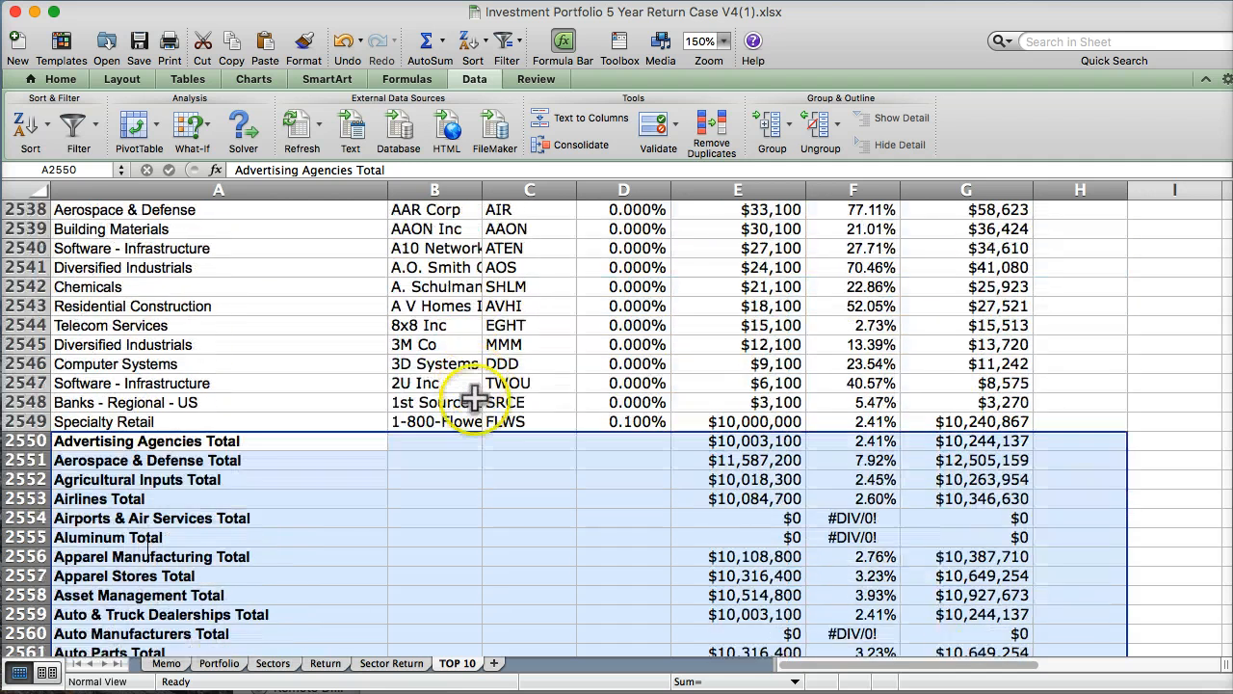
{"action": "scroll", "coordinate": [508, 408], "scroll_direction": "down", "scroll_amount": 20}
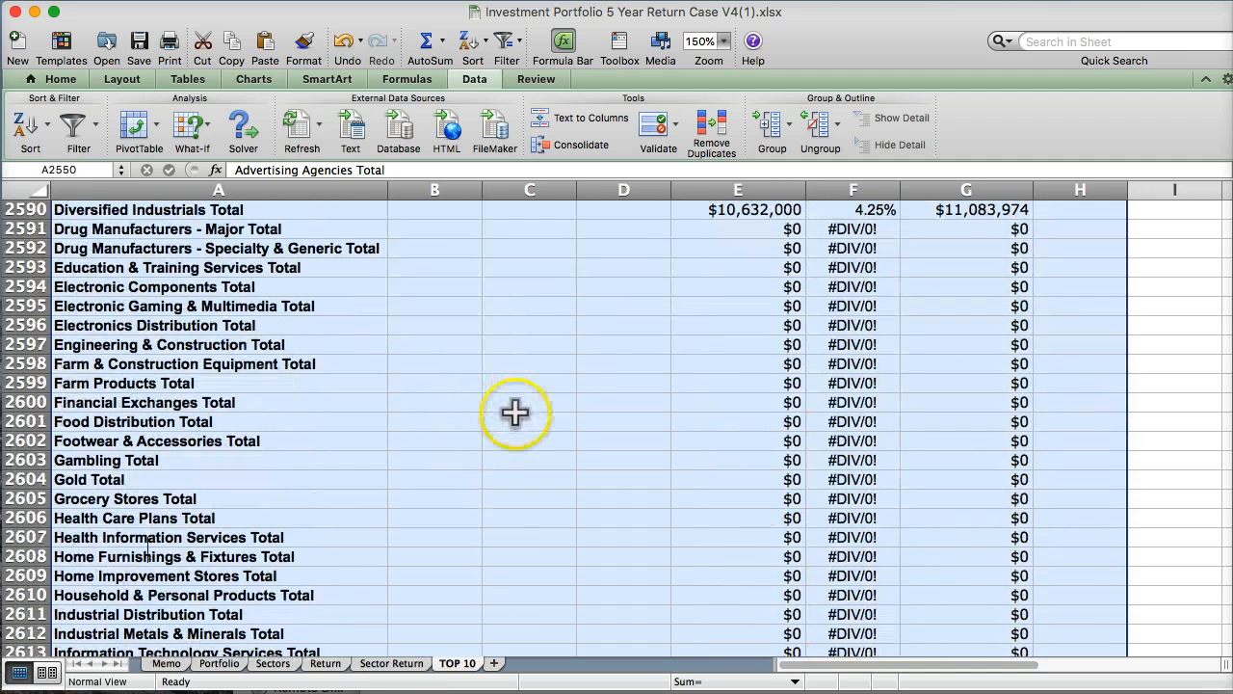
{"action": "scroll", "coordinate": [512, 415], "scroll_direction": "down", "scroll_amount": 20}
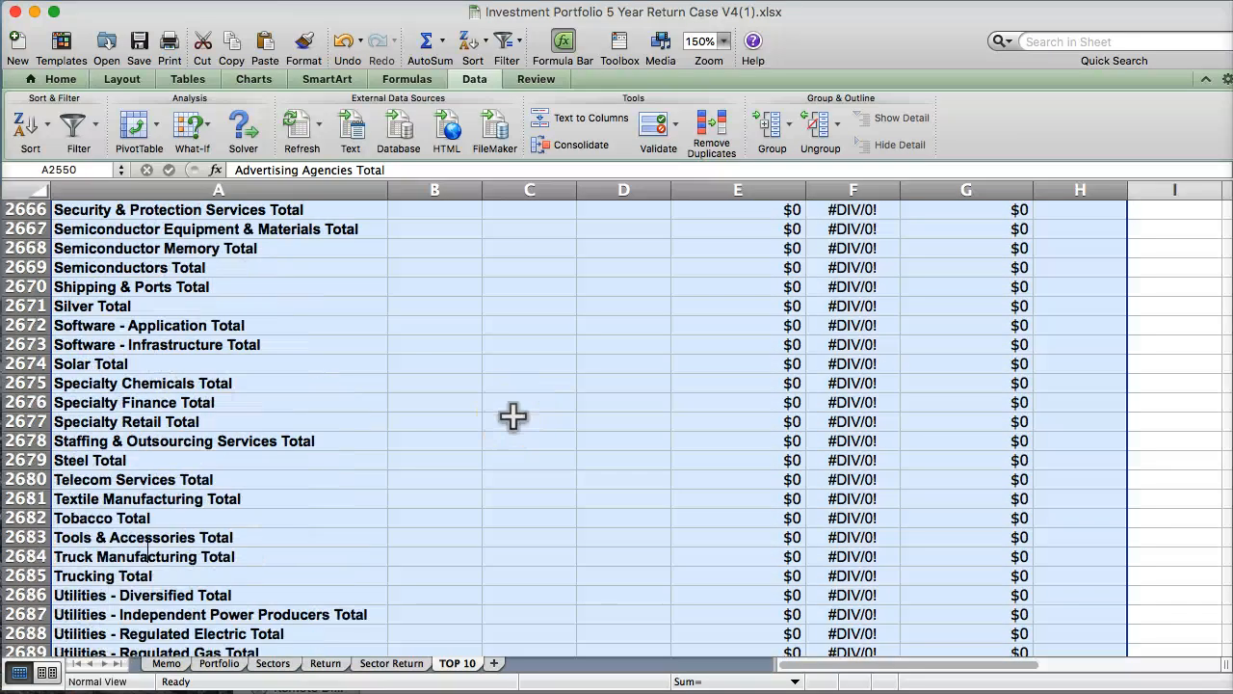
{"action": "scroll", "coordinate": [511, 412], "scroll_direction": "up", "scroll_amount": 10}
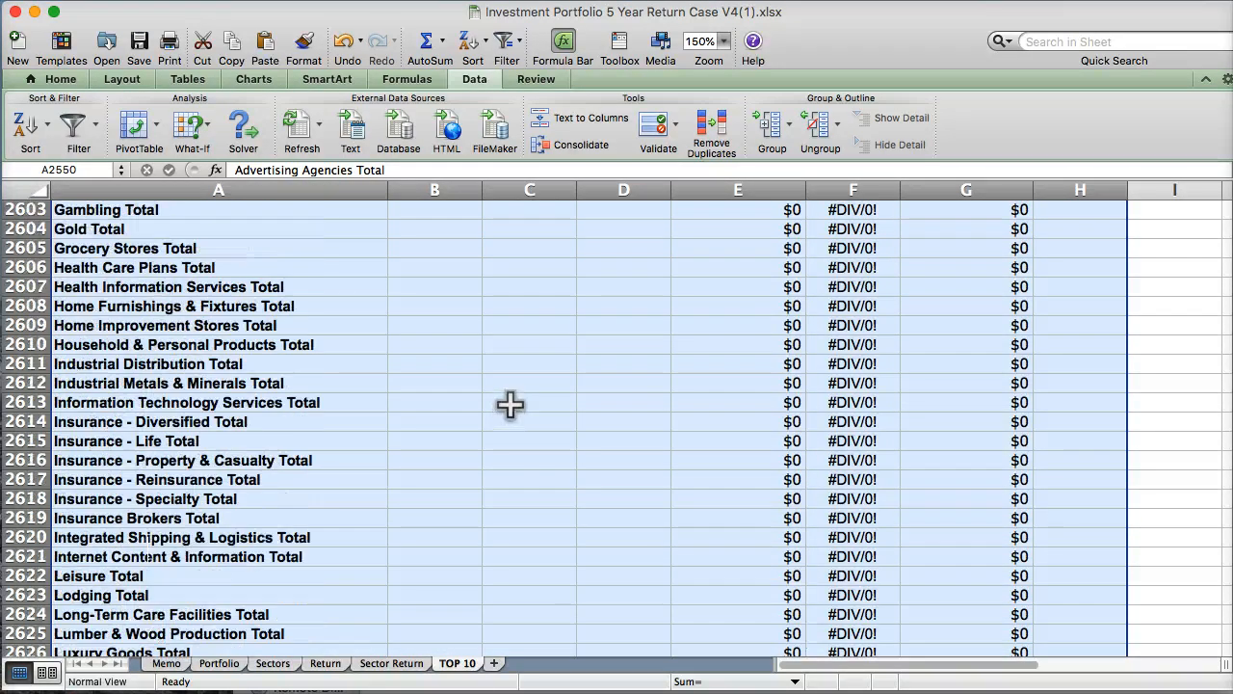
{"action": "scroll", "coordinate": [512, 402], "scroll_direction": "up", "scroll_amount": 15}
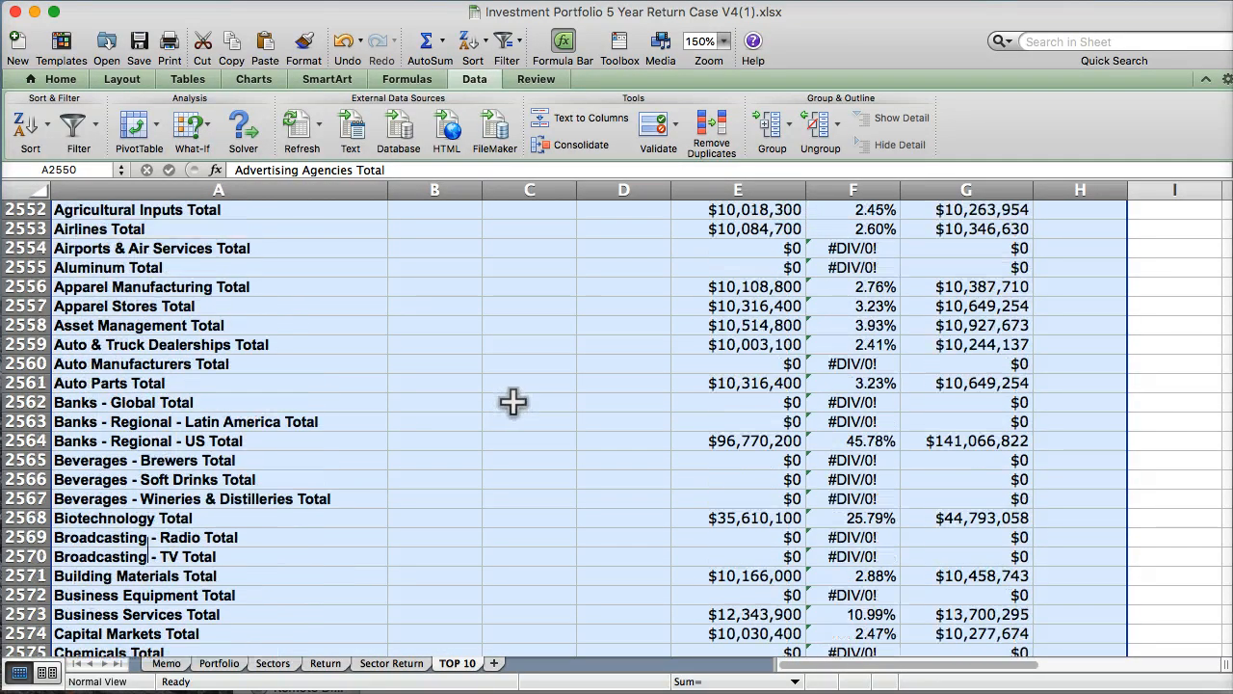
{"action": "scroll", "coordinate": [520, 404], "scroll_direction": "up", "scroll_amount": 2}
{"action": "scroll", "coordinate": [501, 428], "scroll_direction": "down", "scroll_amount": 1}
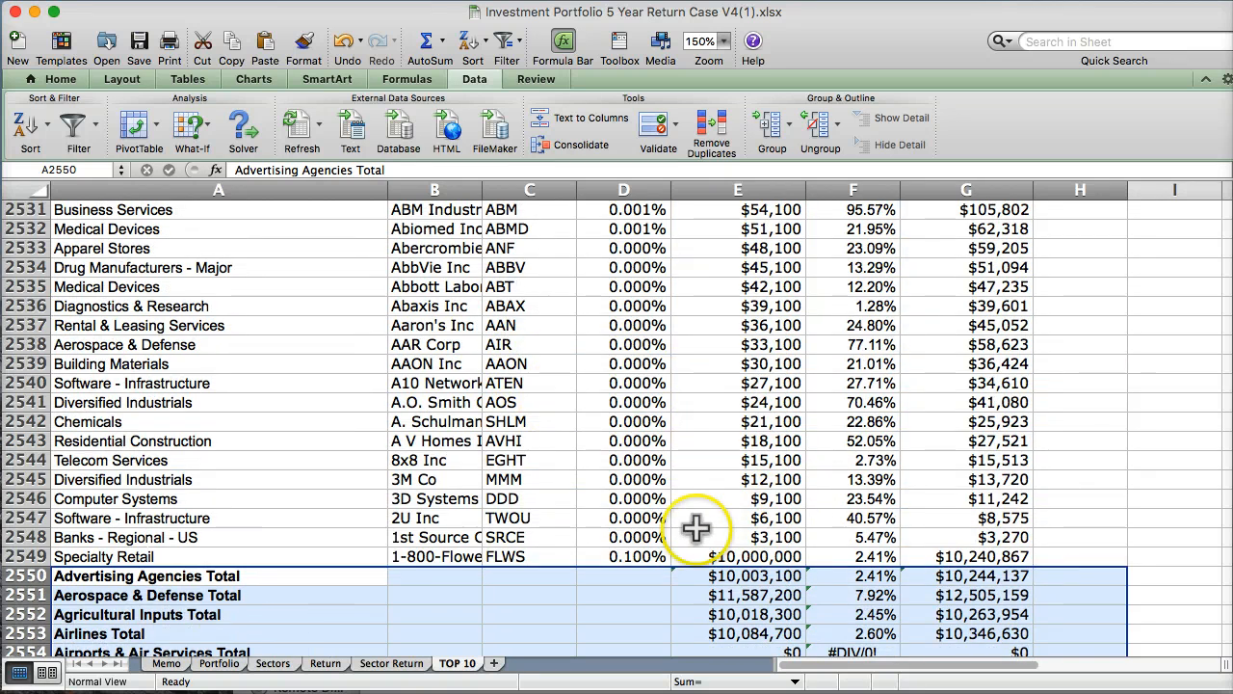
Collapse the Sector Return sheet's outline to the sector total level and review the totals.
{"action": "left_click", "coordinate": [391, 662]}
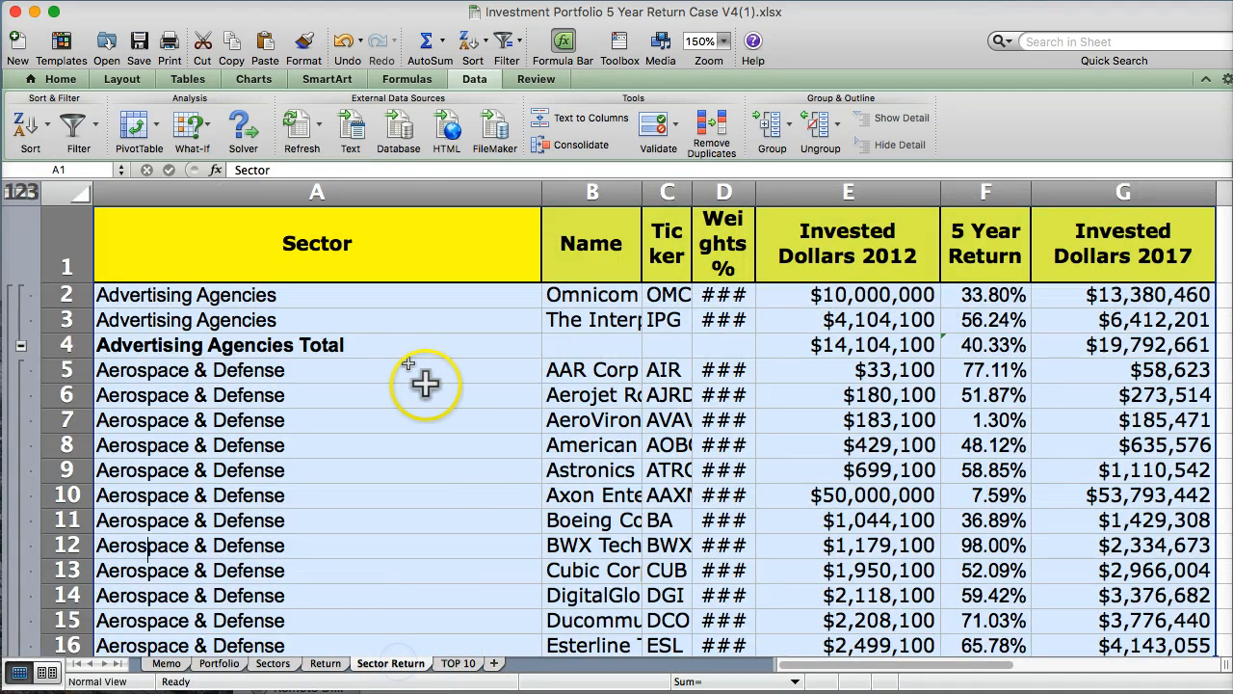
{"action": "scroll", "coordinate": [427, 379], "scroll_direction": "up", "scroll_amount": 2}
{"action": "scroll", "coordinate": [255, 368], "scroll_direction": "up", "scroll_amount": 3}
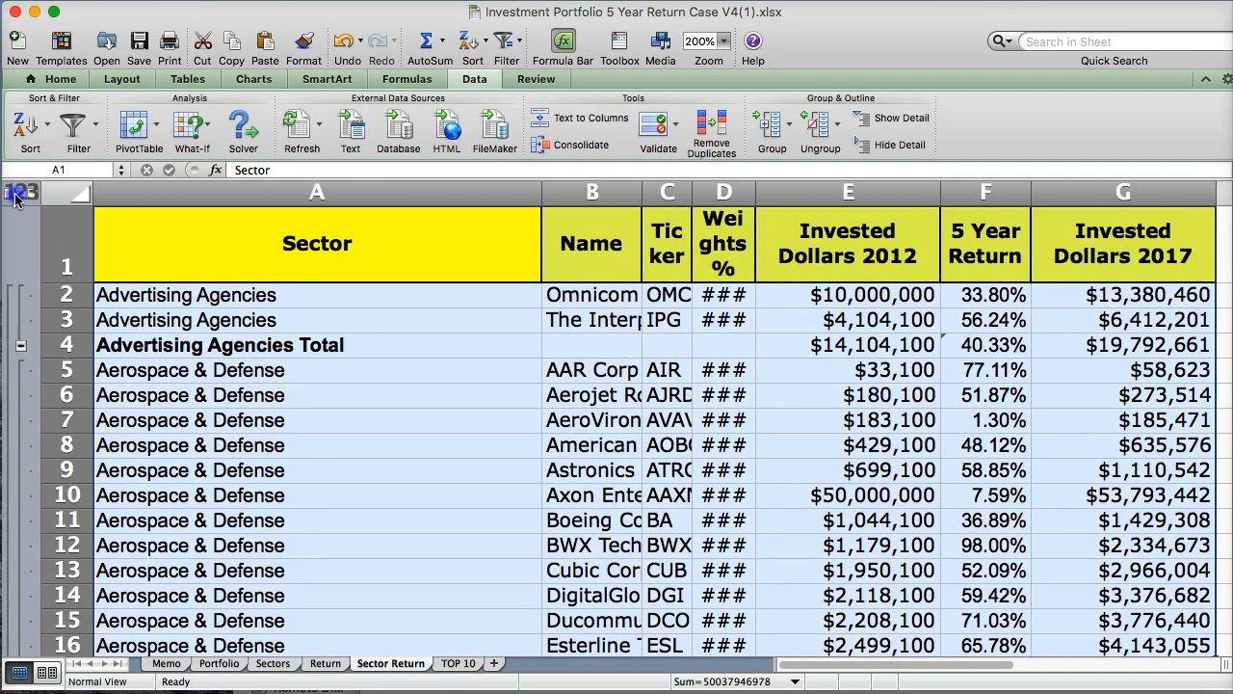
{"action": "left_click", "coordinate": [21, 192]}
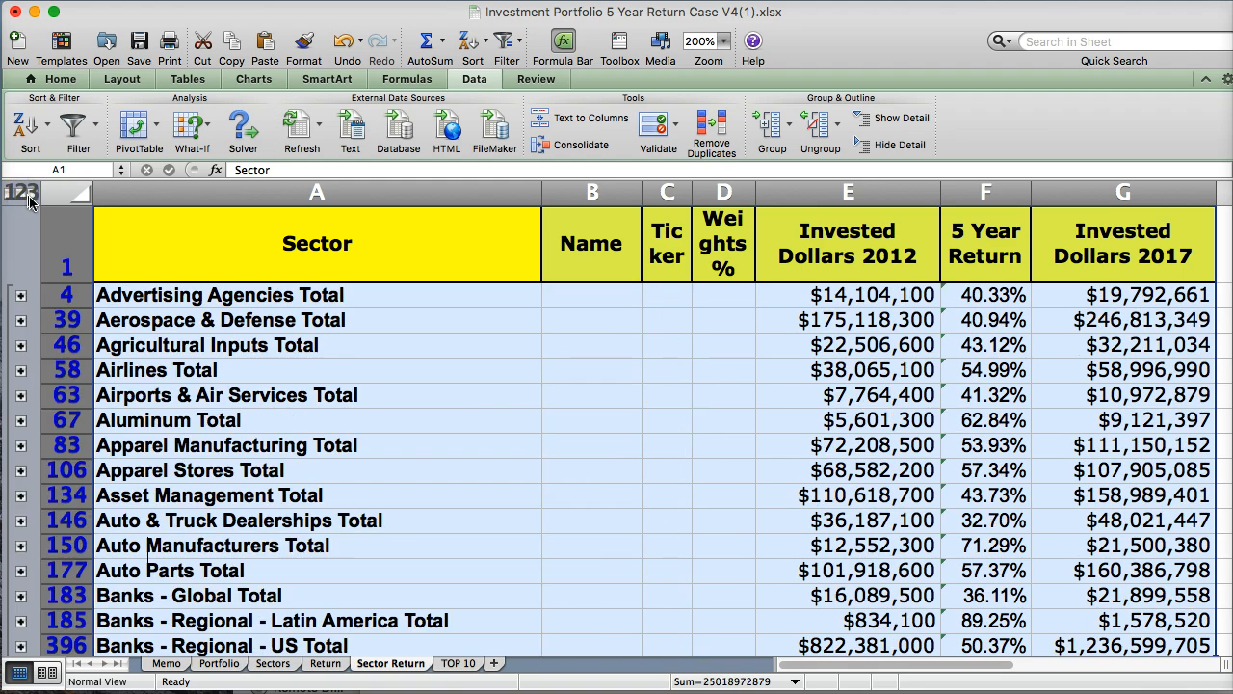
{"action": "scroll", "coordinate": [396, 427], "scroll_direction": "down", "scroll_amount": 10}
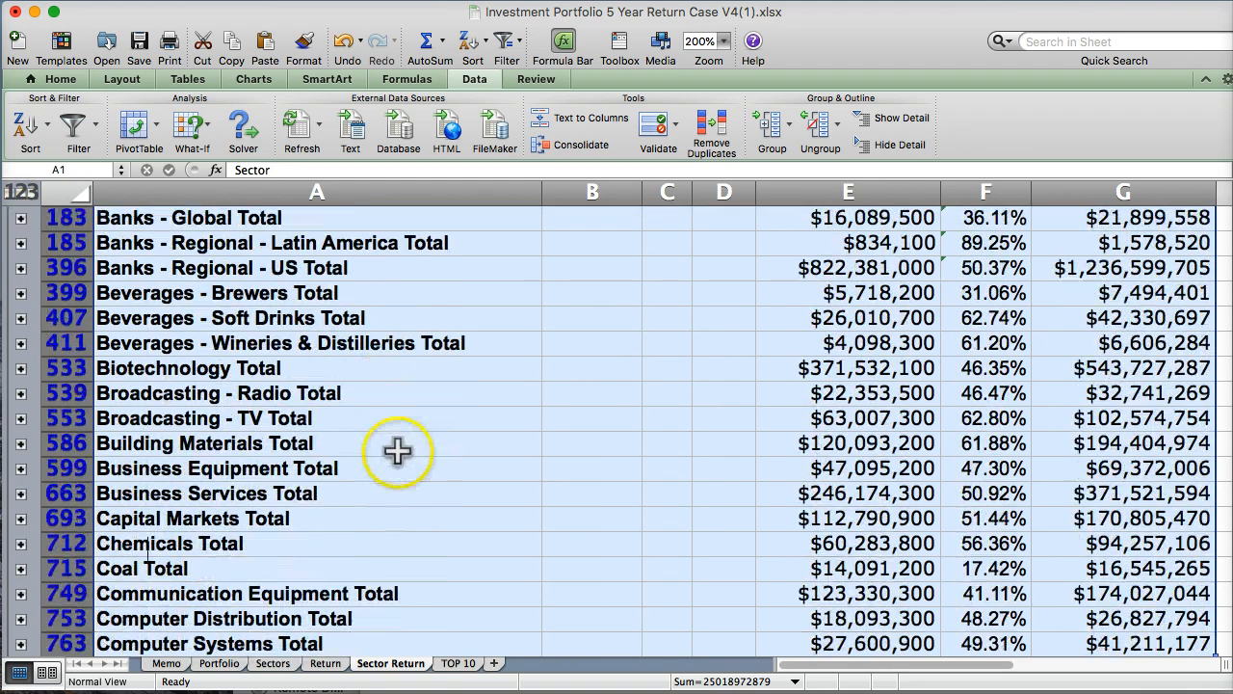
{"action": "scroll", "coordinate": [401, 455], "scroll_direction": "down", "scroll_amount": 12}
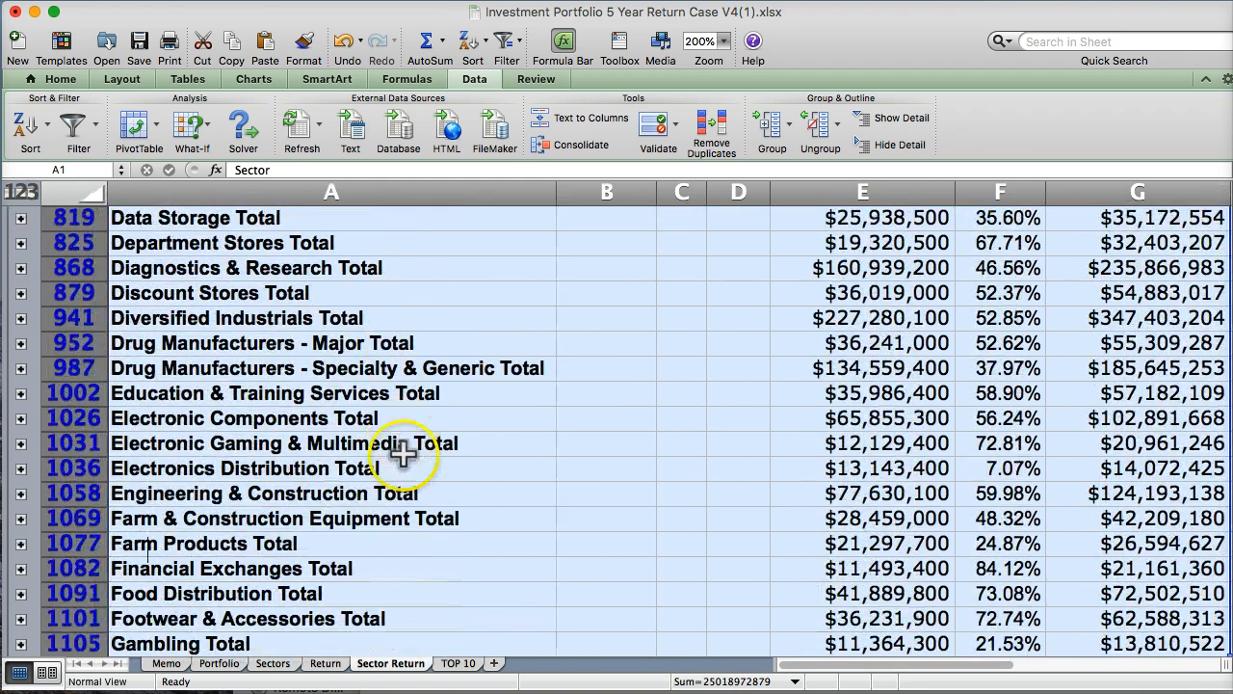
{"action": "scroll", "coordinate": [405, 444], "scroll_direction": "down", "scroll_amount": 2}
{"action": "scroll", "coordinate": [404, 438], "scroll_direction": "up", "scroll_amount": 9}
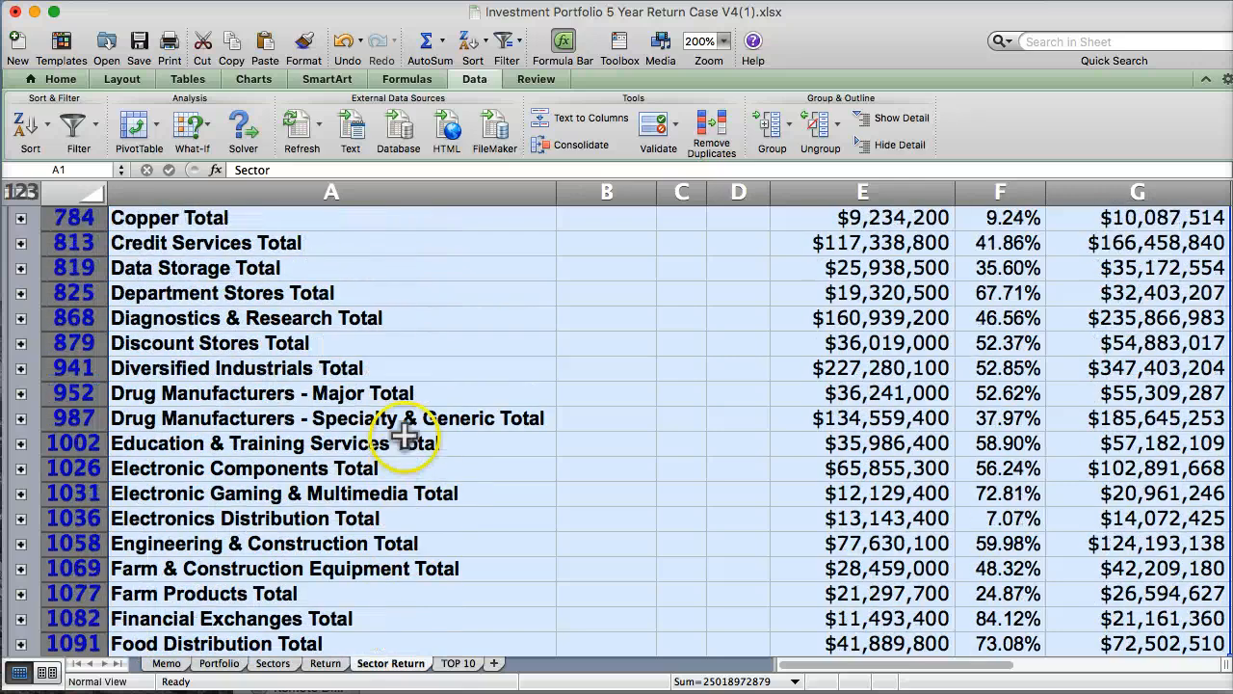
{"action": "scroll", "coordinate": [405, 429], "scroll_direction": "up", "scroll_amount": 12}
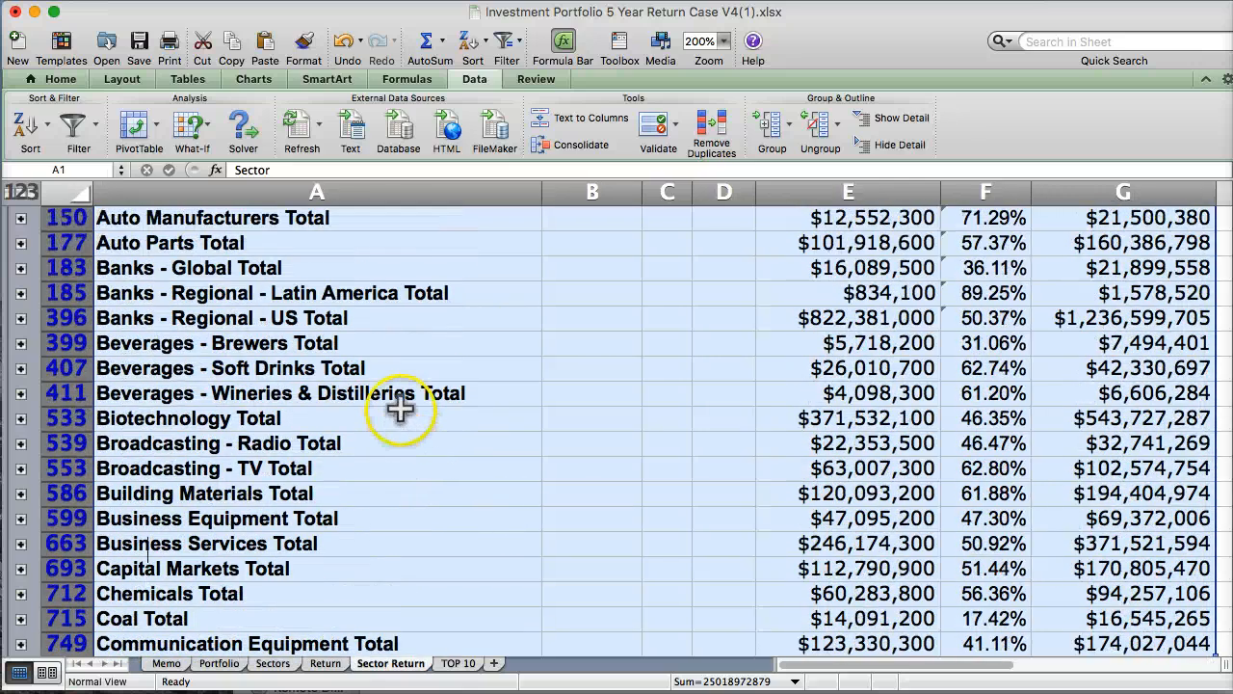
{"action": "scroll", "coordinate": [399, 408], "scroll_direction": "up", "scroll_amount": 4}
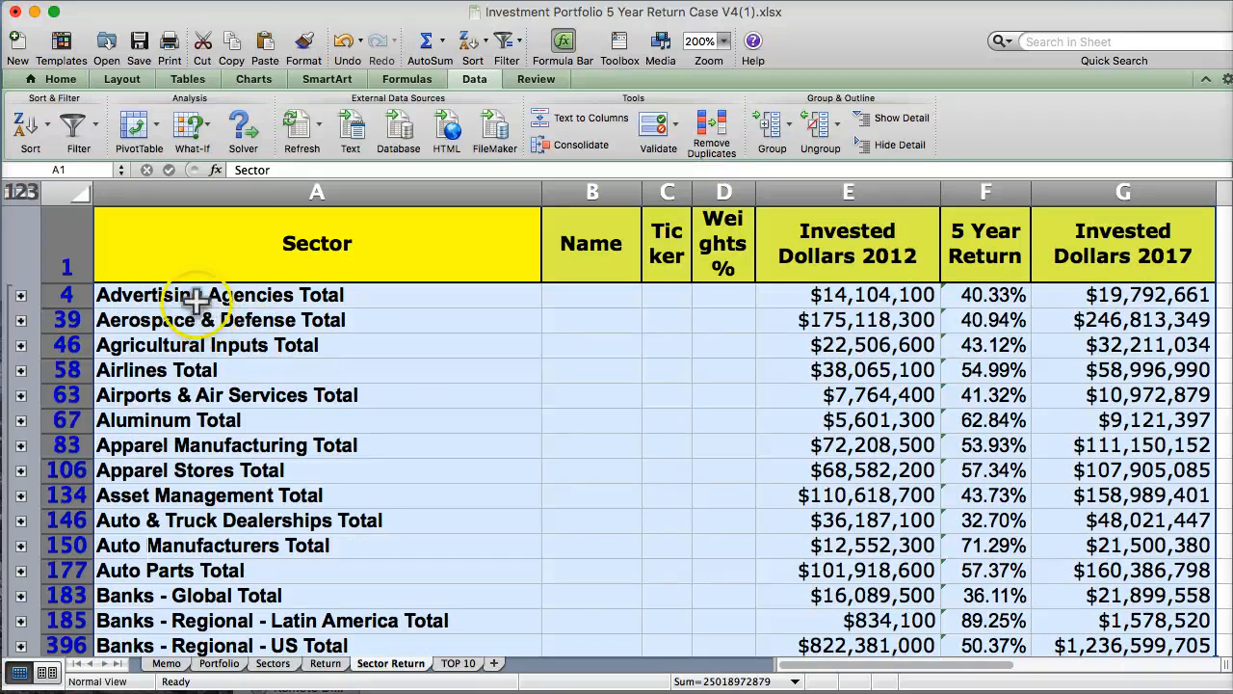
Clear all contents from the TOP 10 sheet and return to its first cell.
{"action": "left_click", "coordinate": [458, 663]}
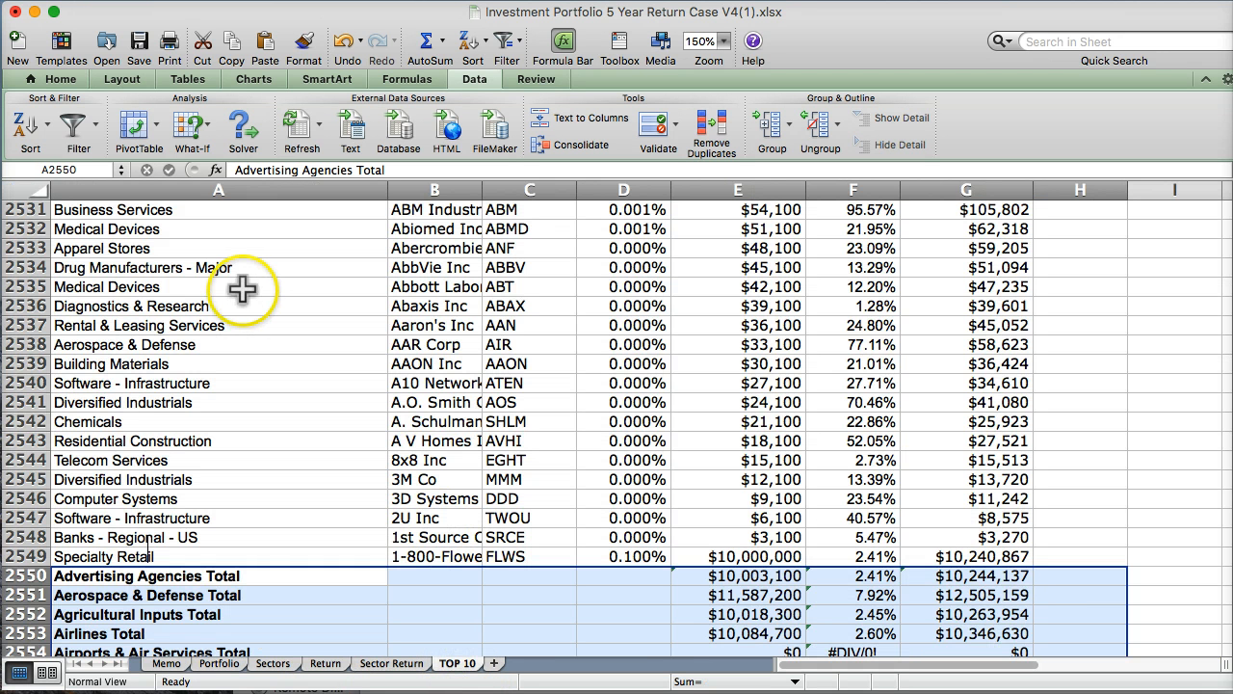
{"action": "left_click", "coordinate": [29, 189]}
{"action": "key", "text": "Delete"}
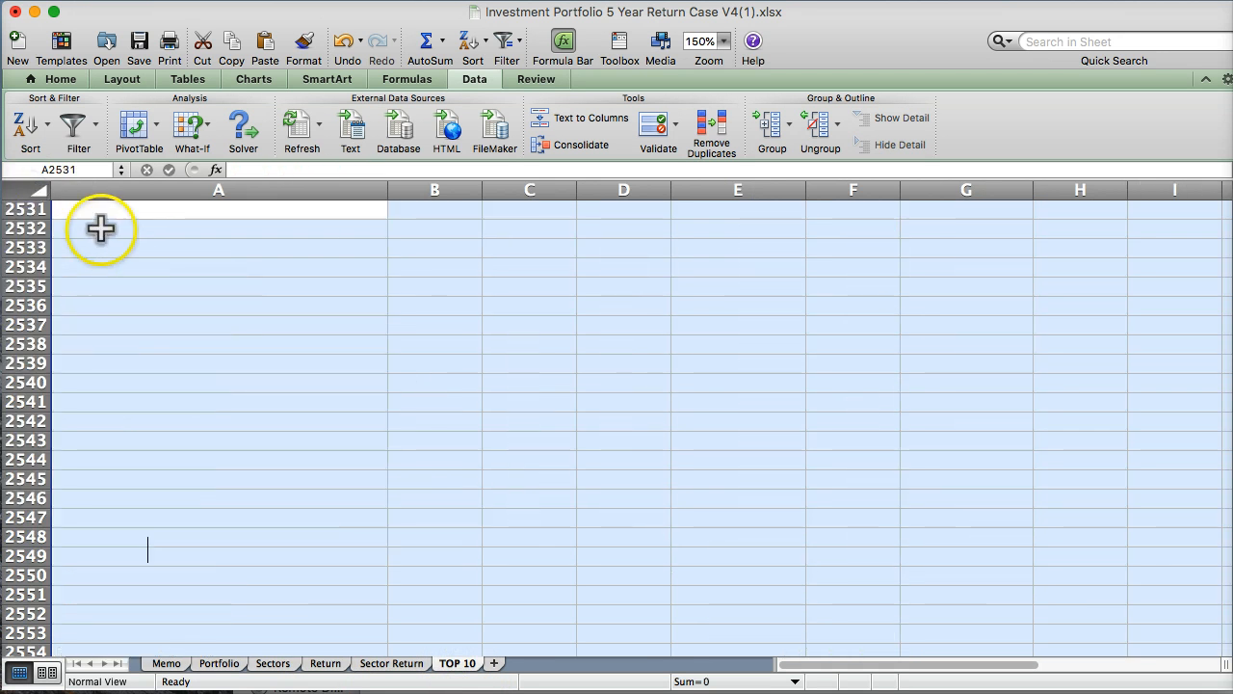
{"action": "left_click", "coordinate": [175, 291]}
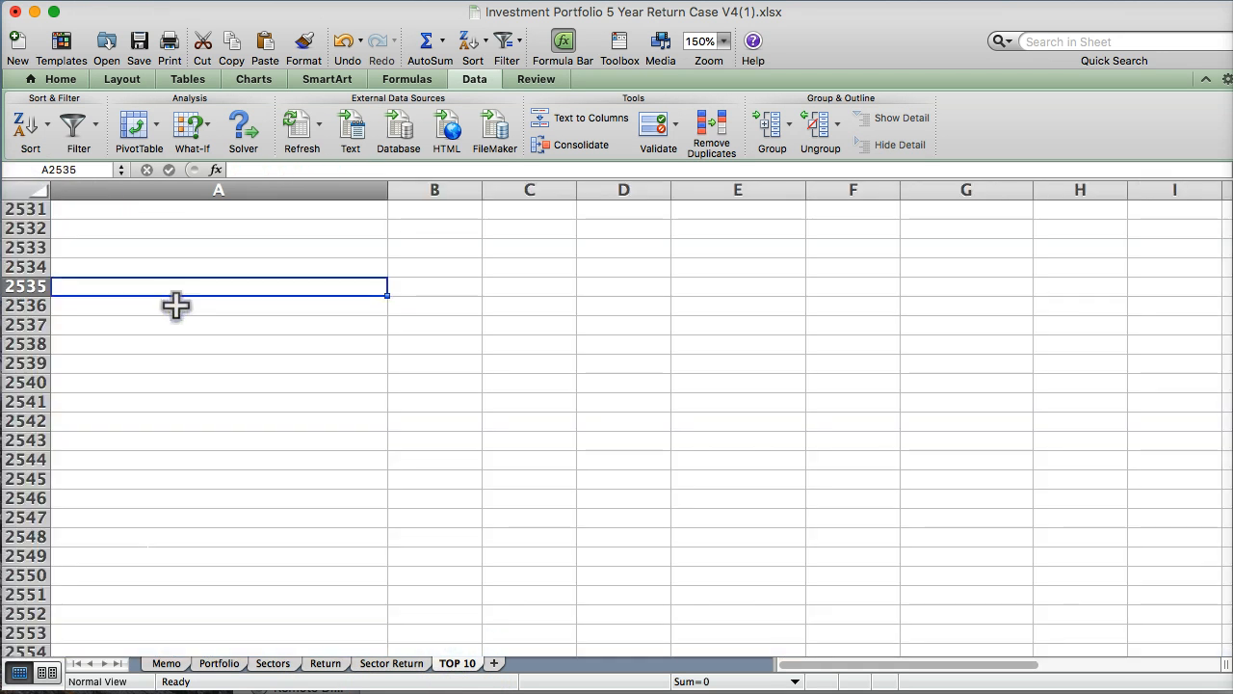
{"action": "key", "text": "ctrl+Home"}
Copy columns A to G of the Sector Return sheet from the header row through Waste Management Total, leaving out Grand Total.
{"action": "left_click", "coordinate": [380, 663]}
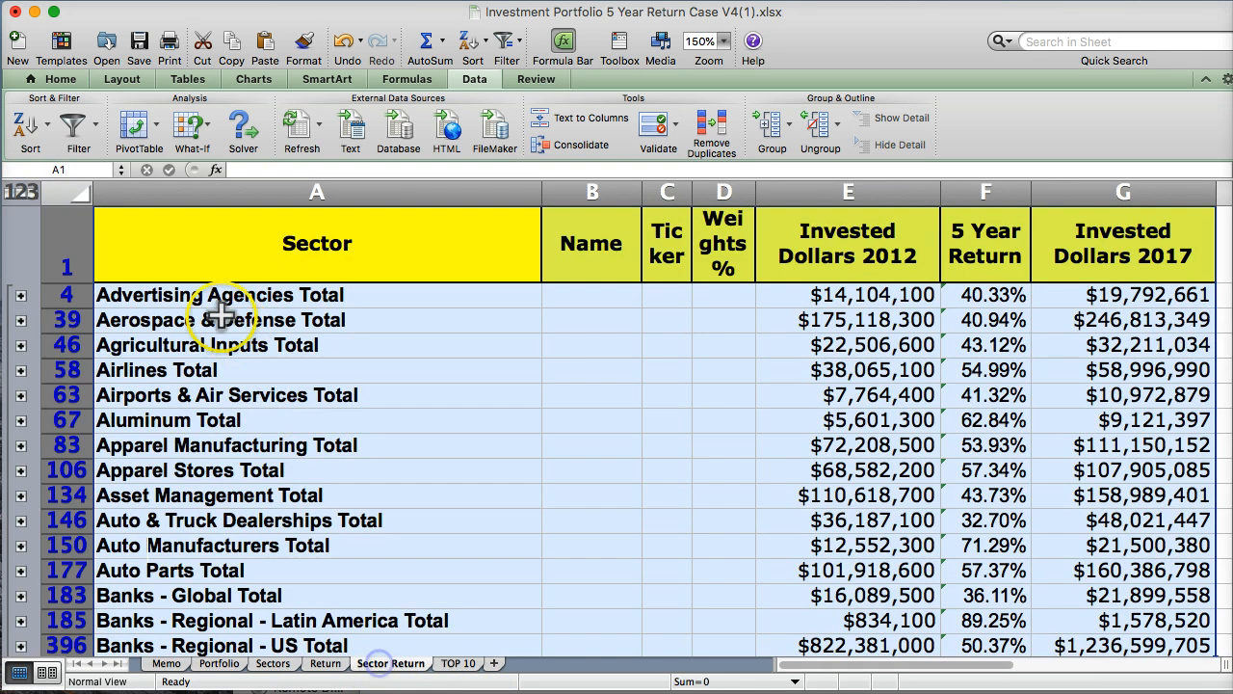
{"action": "left_click", "coordinate": [203, 257]}
{"action": "key", "text": "ctrl+shift+Down"}
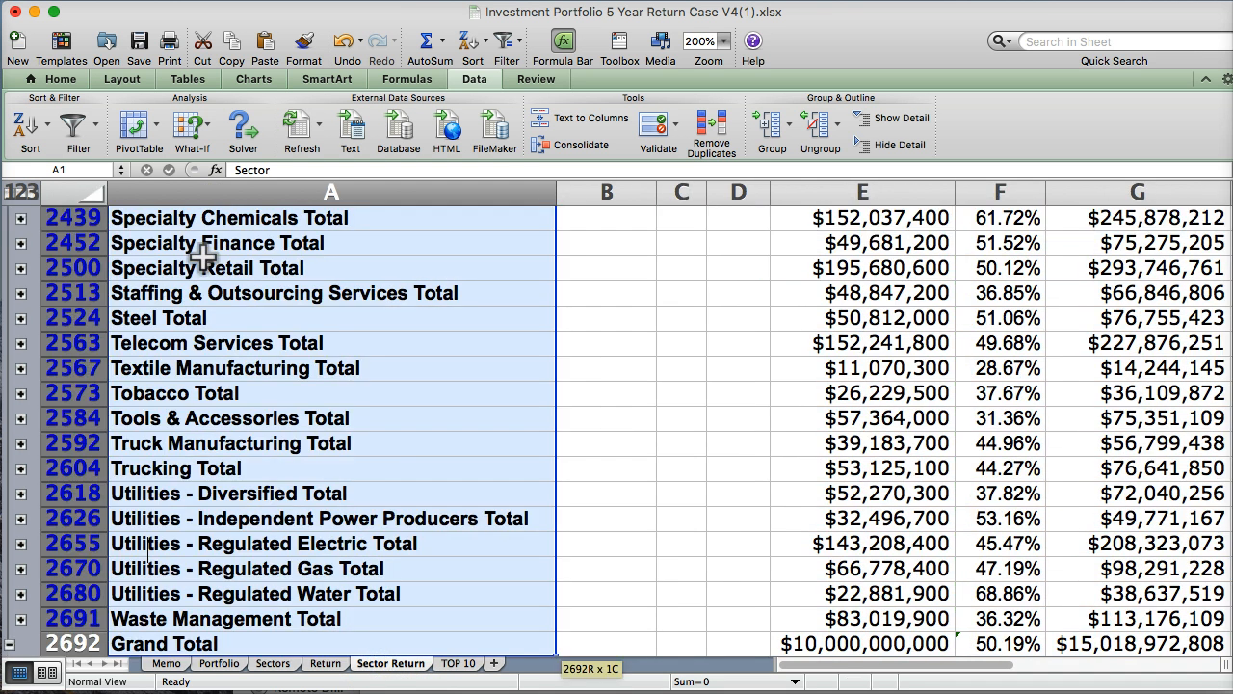
{"action": "key", "text": "shift+Up"}
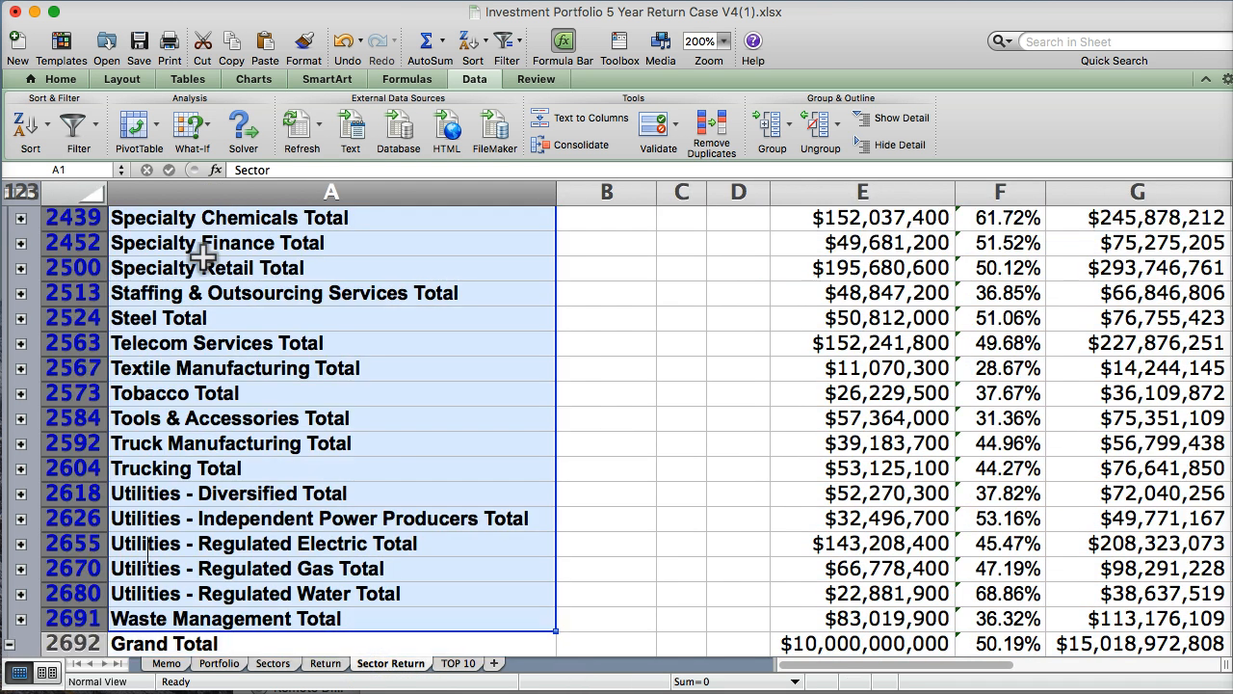
{"action": "key", "text": "shift+Down"}
{"action": "key", "text": "shift+Up"}
{"action": "key", "text": "shift+Right"}
{"action": "key", "text": "shift+Right"}
{"action": "key", "text": "shift+Right"}
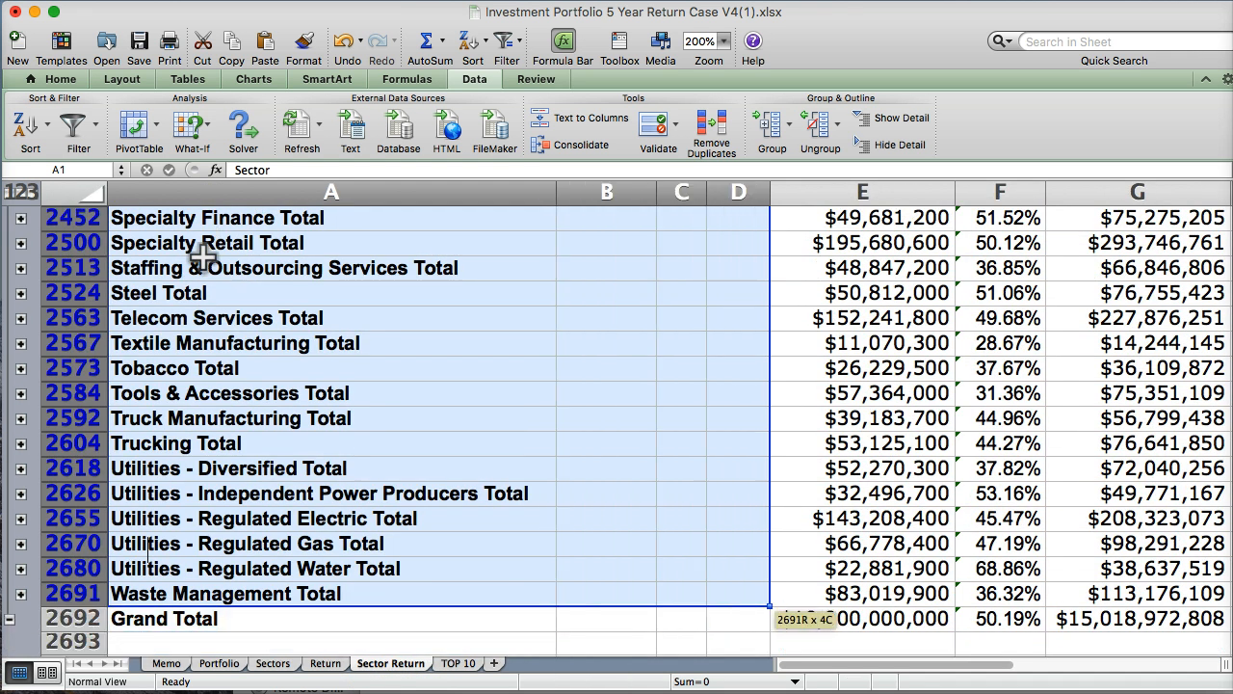
{"action": "key", "text": "shift+Right"}
{"action": "key", "text": "shift+Right"}
{"action": "key", "text": "shift+Right"}
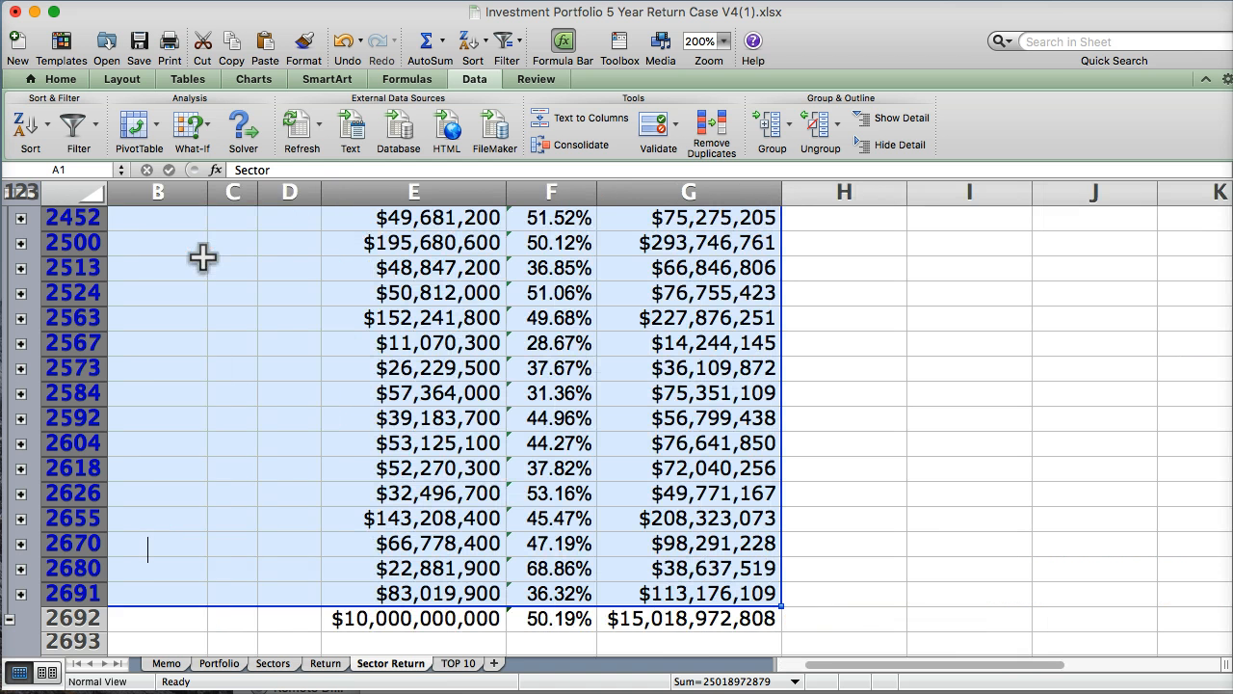
{"action": "key", "text": "super+c"}
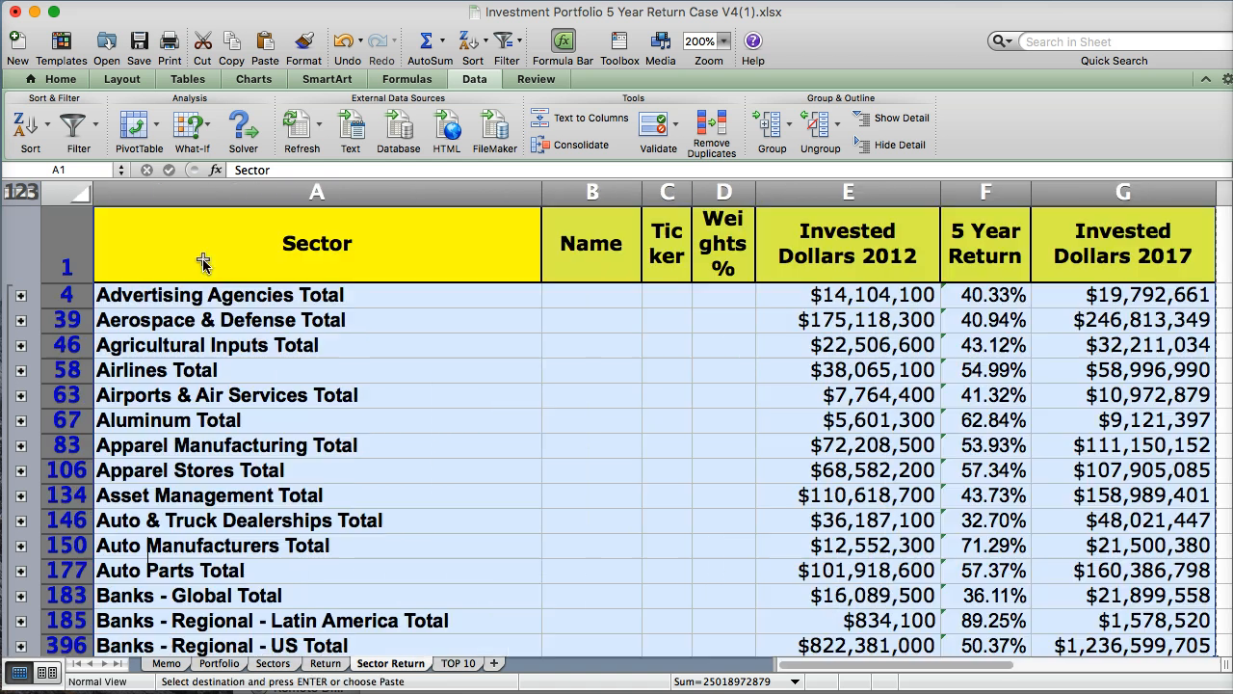
Paste the copied data into cell A1 of the TOP 10 sheet as values and number formats only.
{"action": "left_click", "coordinate": [459, 663]}
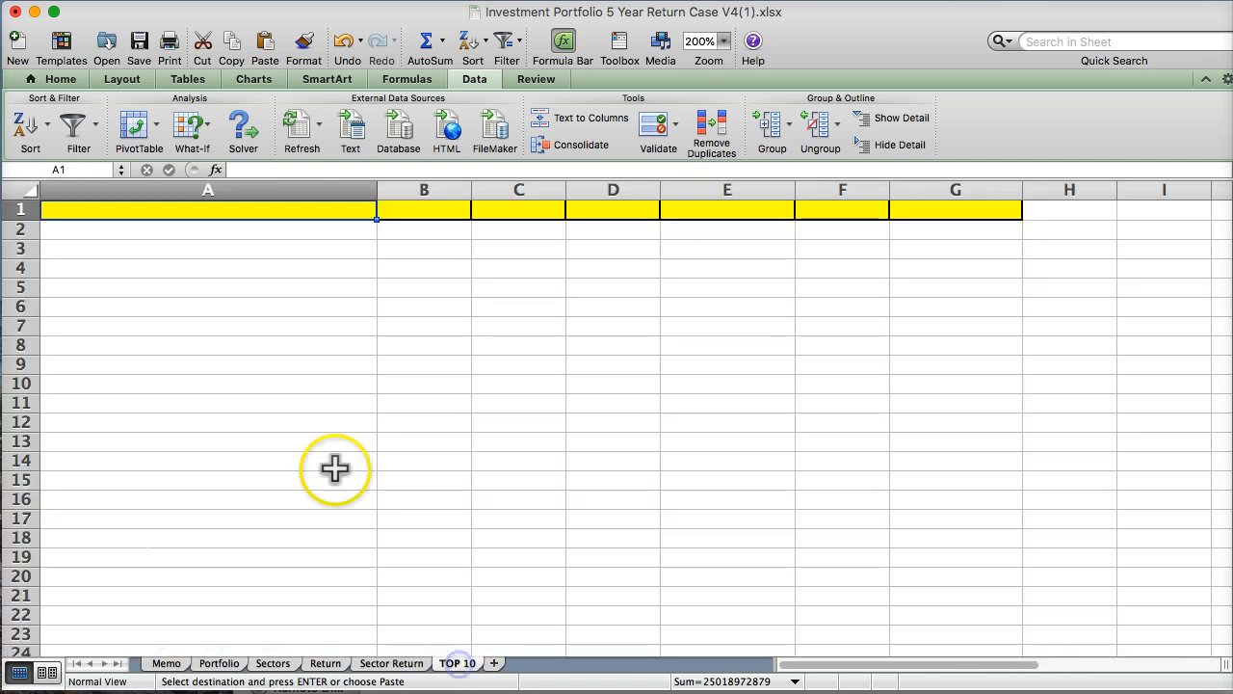
{"action": "right_click", "coordinate": [84, 211]}
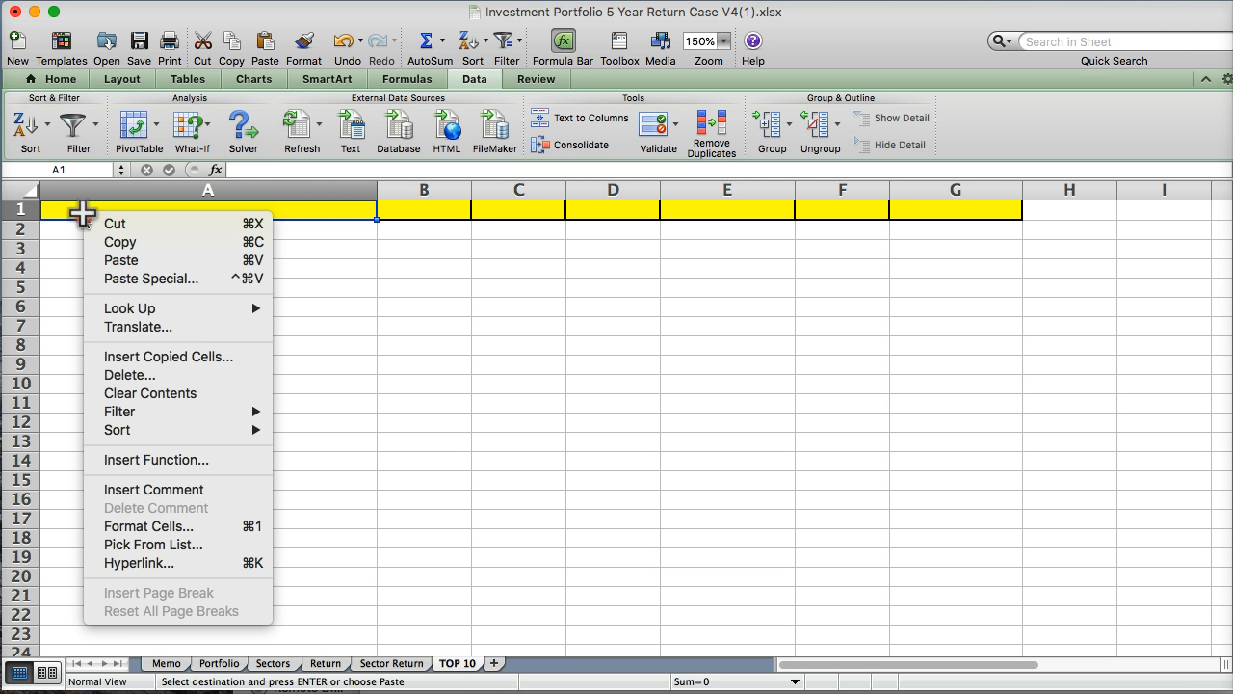
{"action": "left_click", "coordinate": [112, 280]}
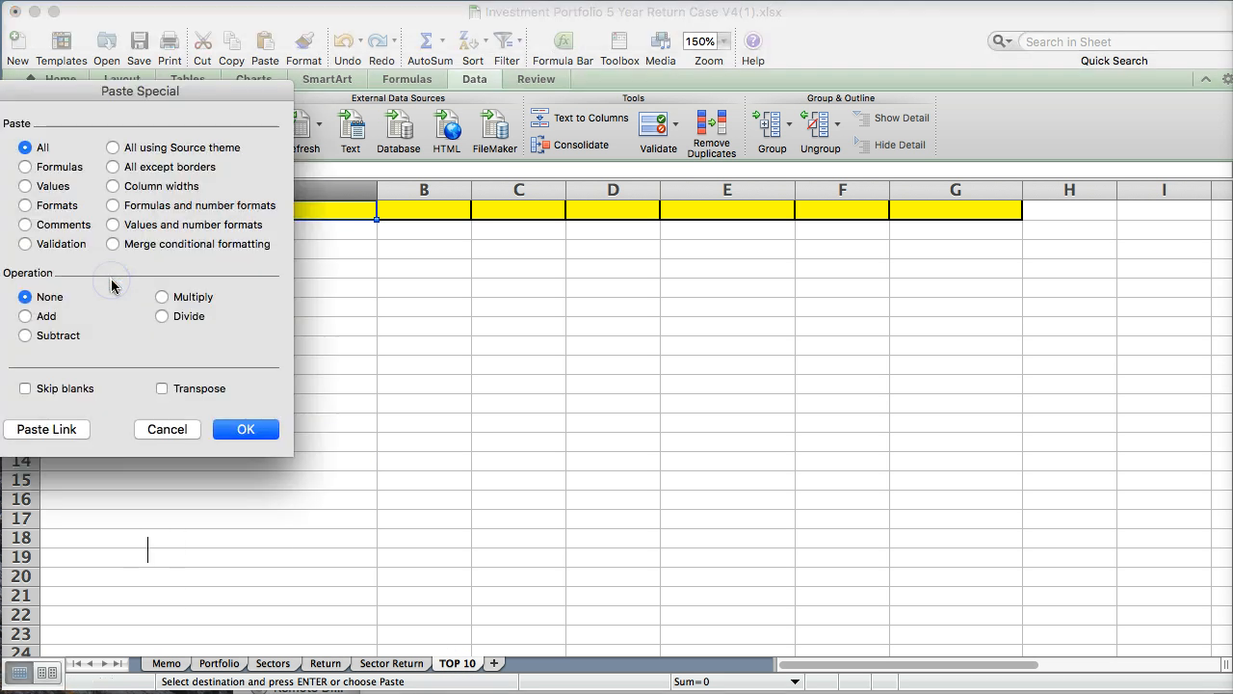
{"action": "left_click", "coordinate": [112, 224]}
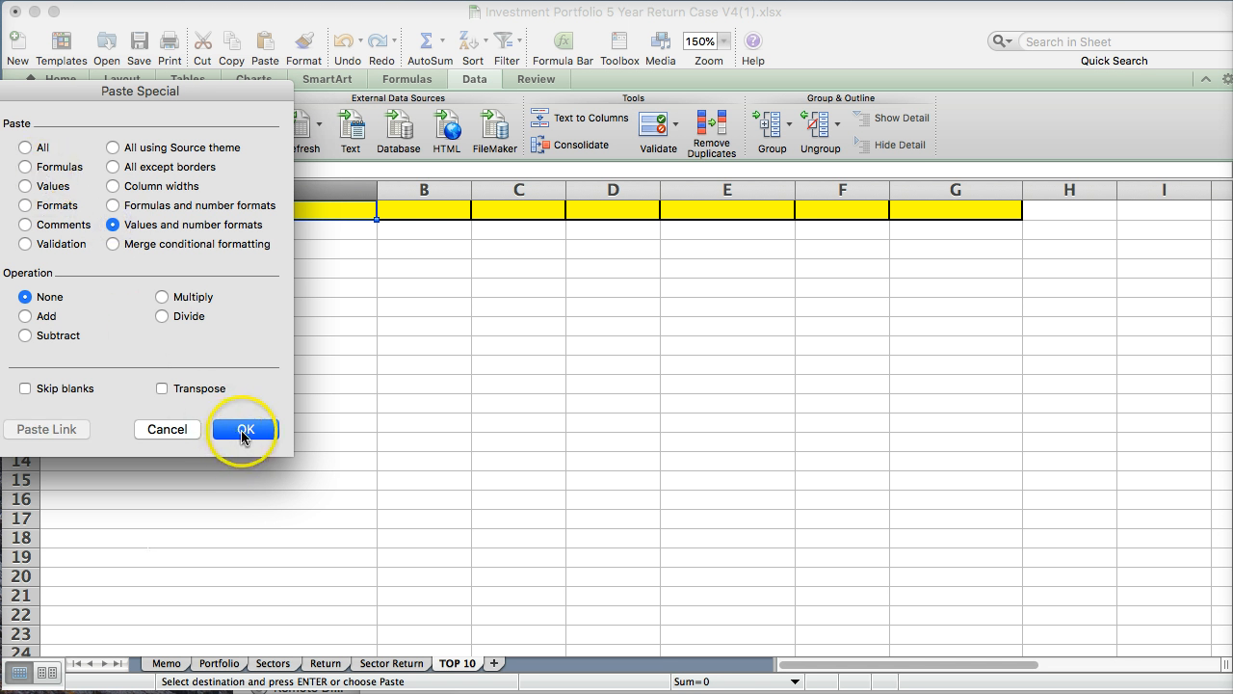
{"action": "left_click", "coordinate": [245, 430]}
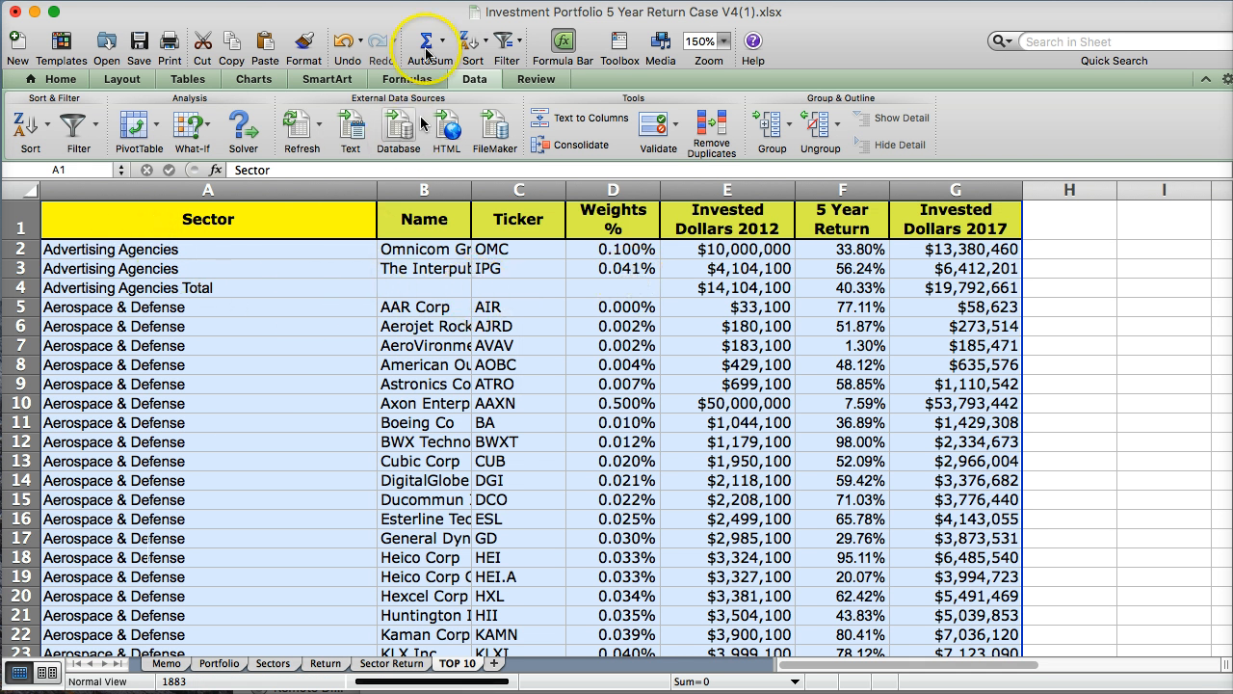
Sort the pasted TOP 10 data by Name in A to Z order, treating the first row as headers.
{"action": "left_click", "coordinate": [487, 46]}
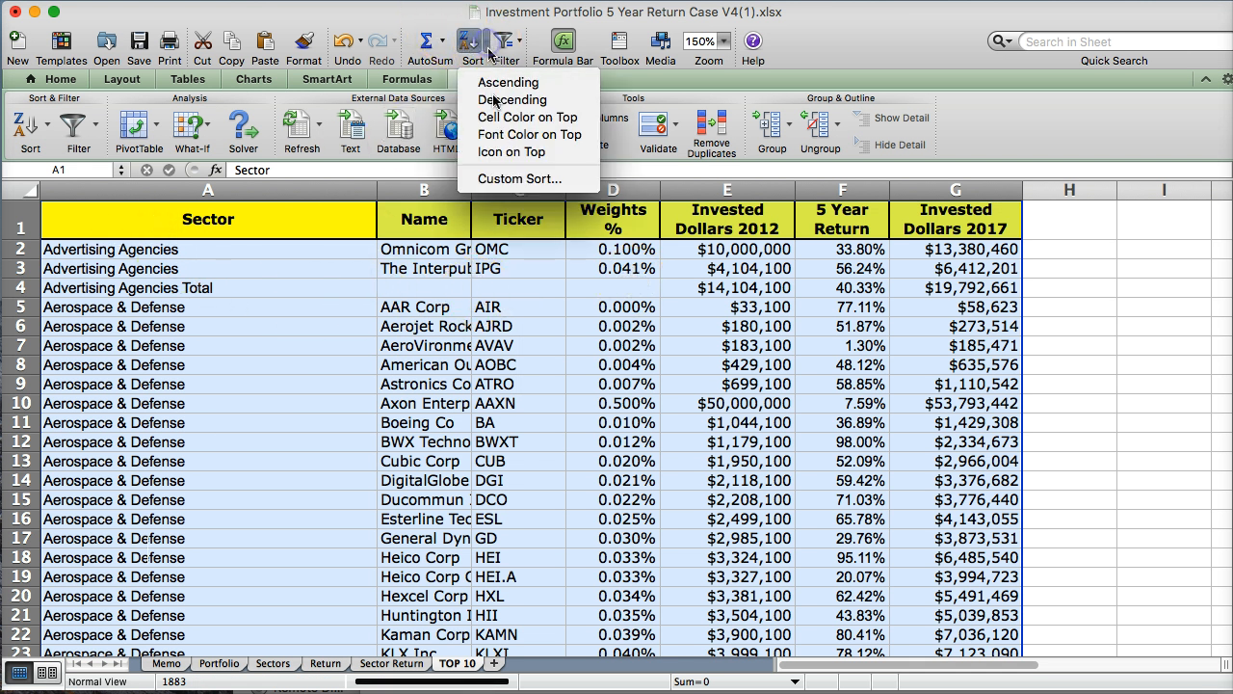
{"action": "left_click", "coordinate": [500, 179]}
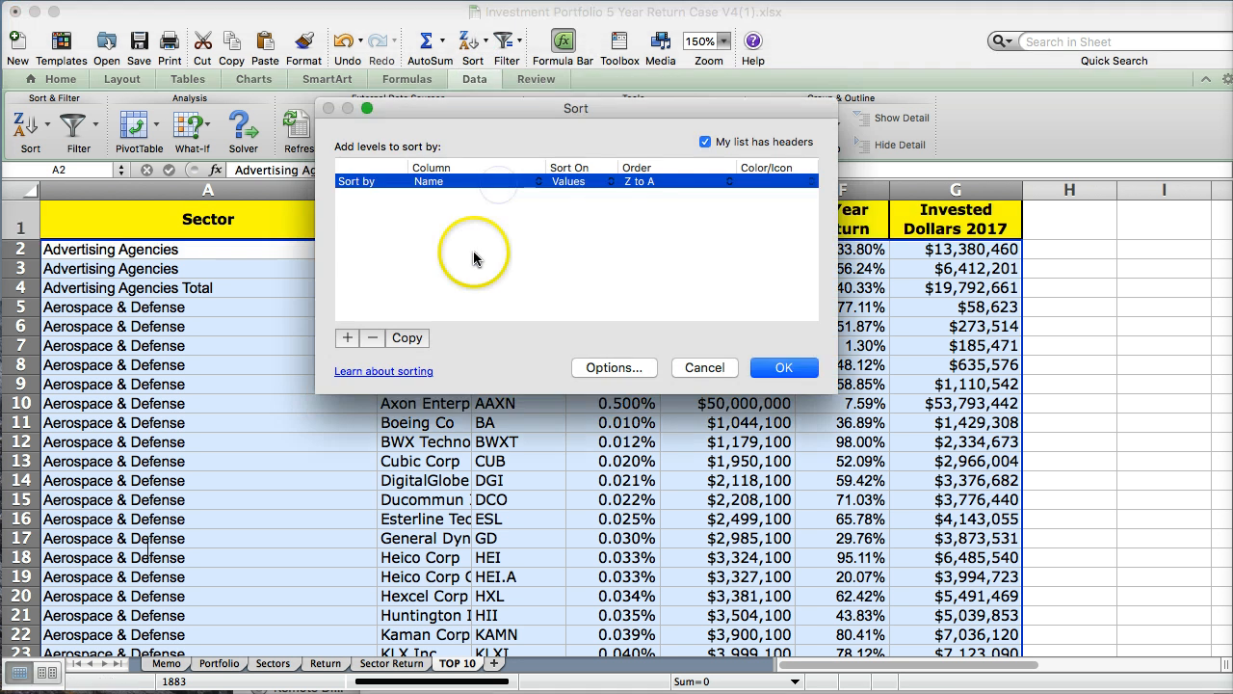
{"action": "left_click", "coordinate": [439, 179]}
{"action": "left_click", "coordinate": [439, 173]}
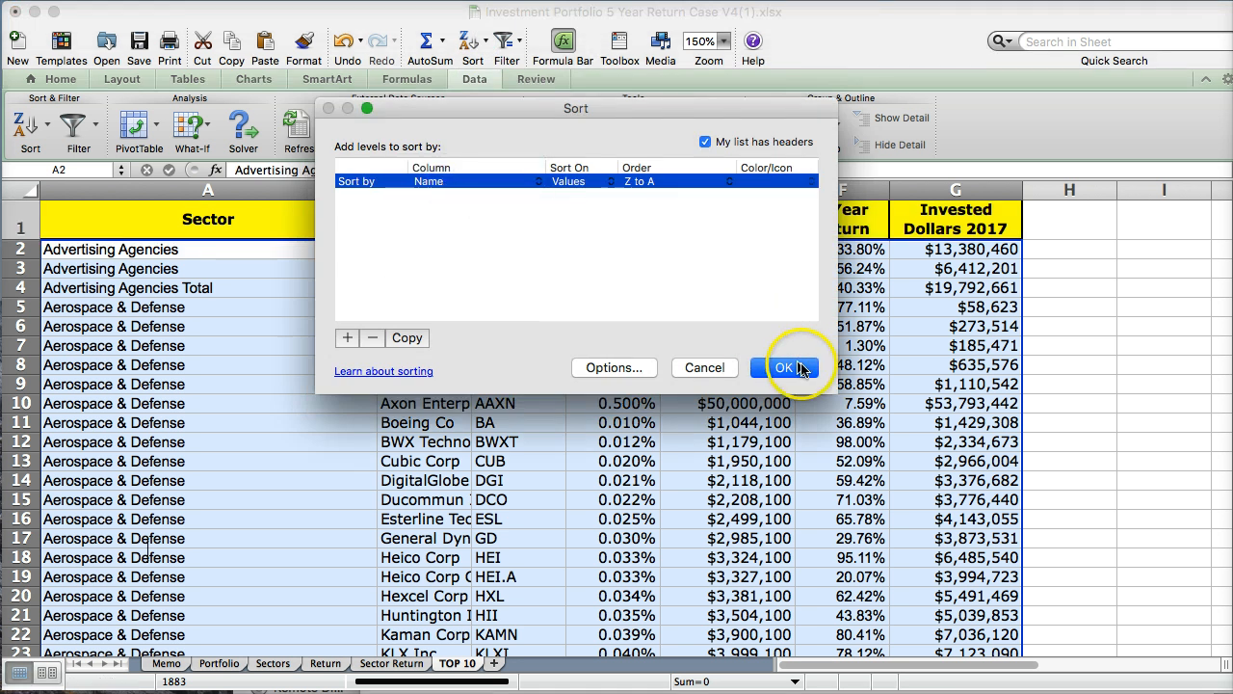
{"action": "left_click", "coordinate": [672, 181]}
{"action": "left_click", "coordinate": [658, 164]}
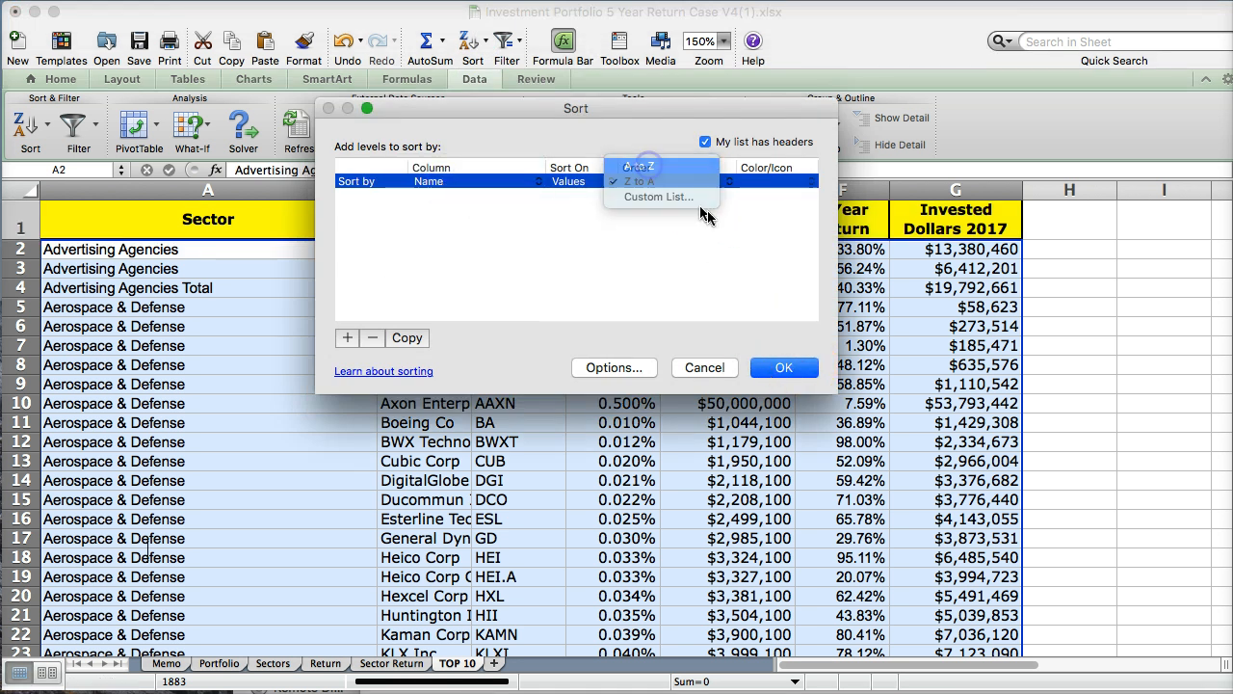
{"action": "left_click", "coordinate": [782, 367]}
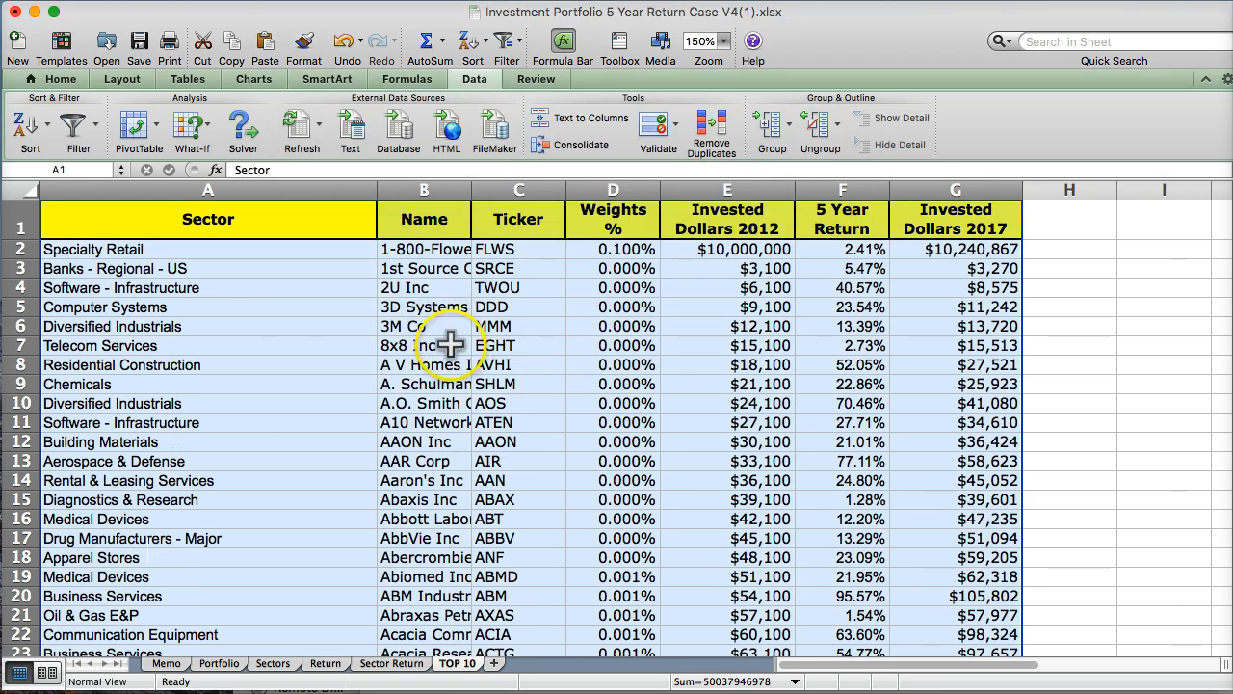
Examine the end of the sorted TOP 10 list and locate where the company rows end and the sector totals begin.
{"action": "left_click", "coordinate": [725, 364]}
{"action": "key", "text": "super+Down"}
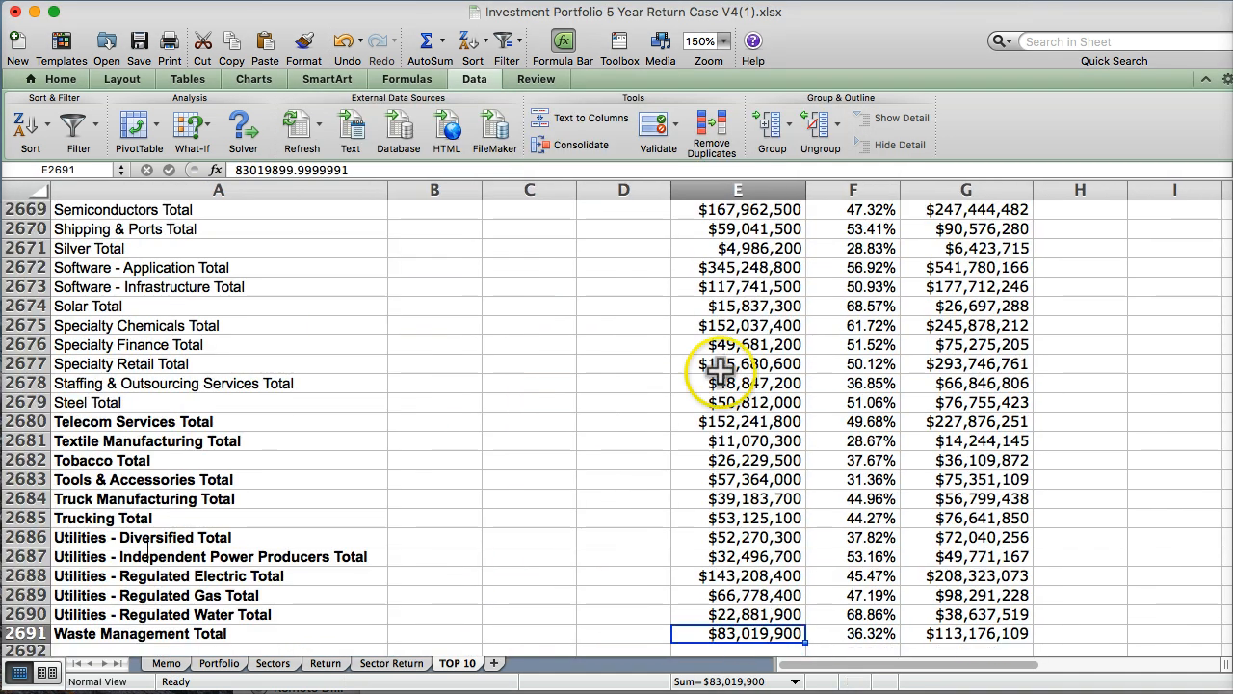
{"action": "scroll", "coordinate": [720, 371], "scroll_direction": "down", "scroll_amount": 3}
{"action": "scroll", "coordinate": [713, 361], "scroll_direction": "up", "scroll_amount": 15}
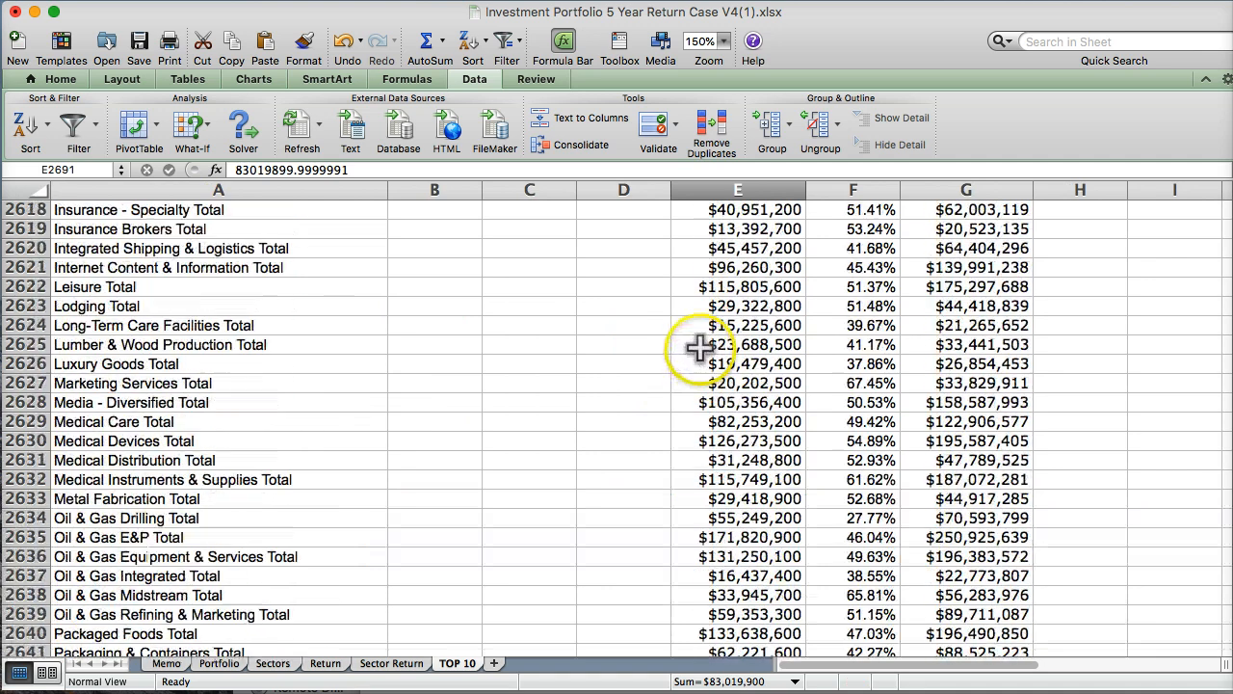
{"action": "scroll", "coordinate": [699, 347], "scroll_direction": "up", "scroll_amount": 10}
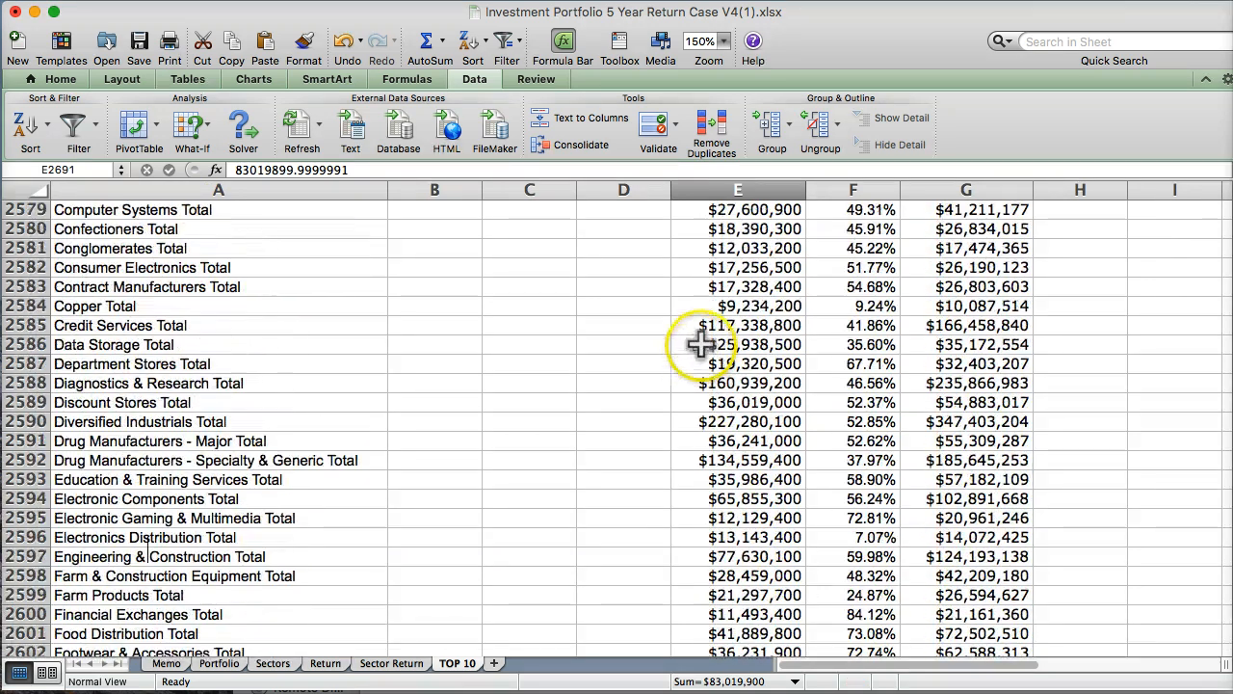
{"action": "scroll", "coordinate": [700, 344], "scroll_direction": "up", "scroll_amount": 14}
{"action": "scroll", "coordinate": [697, 356], "scroll_direction": "down", "scroll_amount": 3}
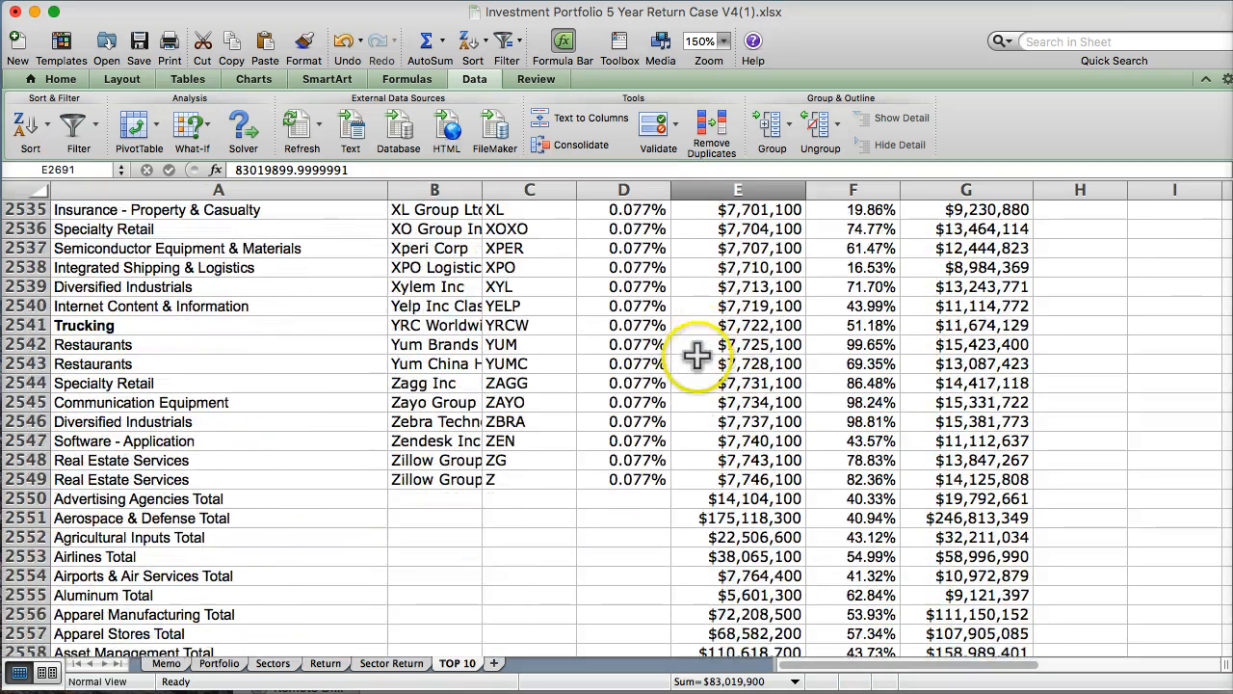
{"action": "scroll", "coordinate": [697, 356], "scroll_direction": "down", "scroll_amount": 3}
Sort the sector total rows A2550 to G2691 by column F from smallest to largest, treating the list as having no headers.
{"action": "left_click", "coordinate": [101, 349]}
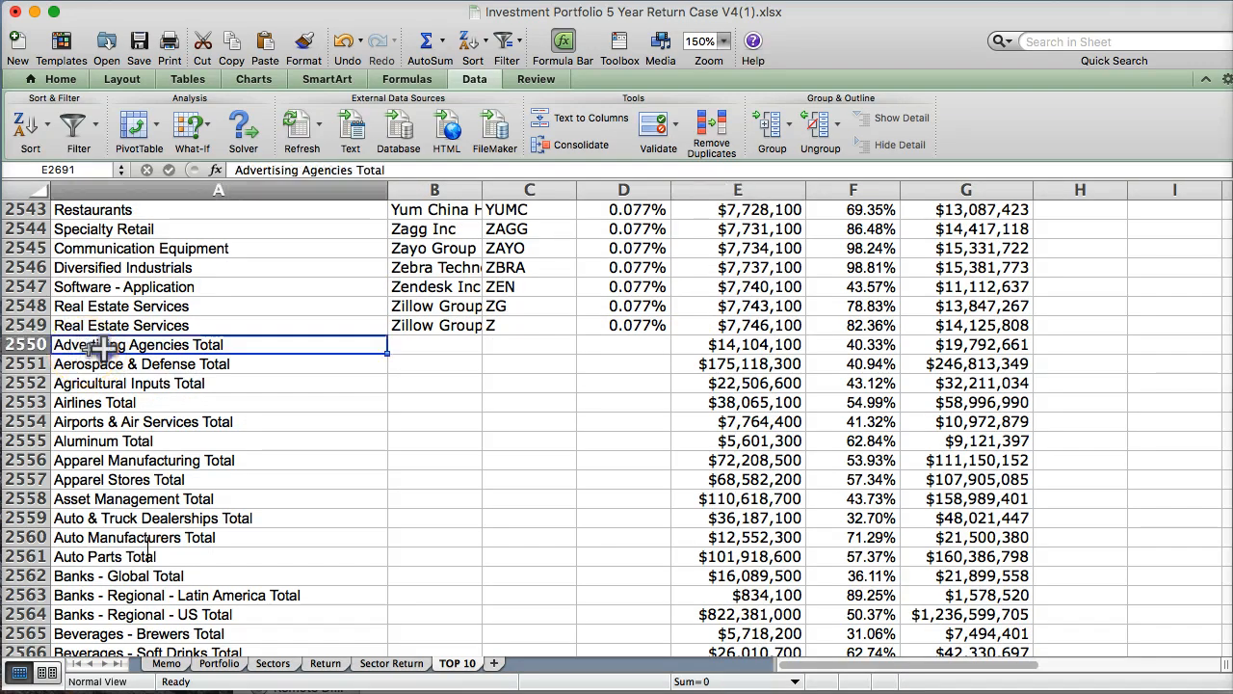
{"action": "left_click_drag", "start_coordinate": [101, 349], "coordinate": [946, 289]}
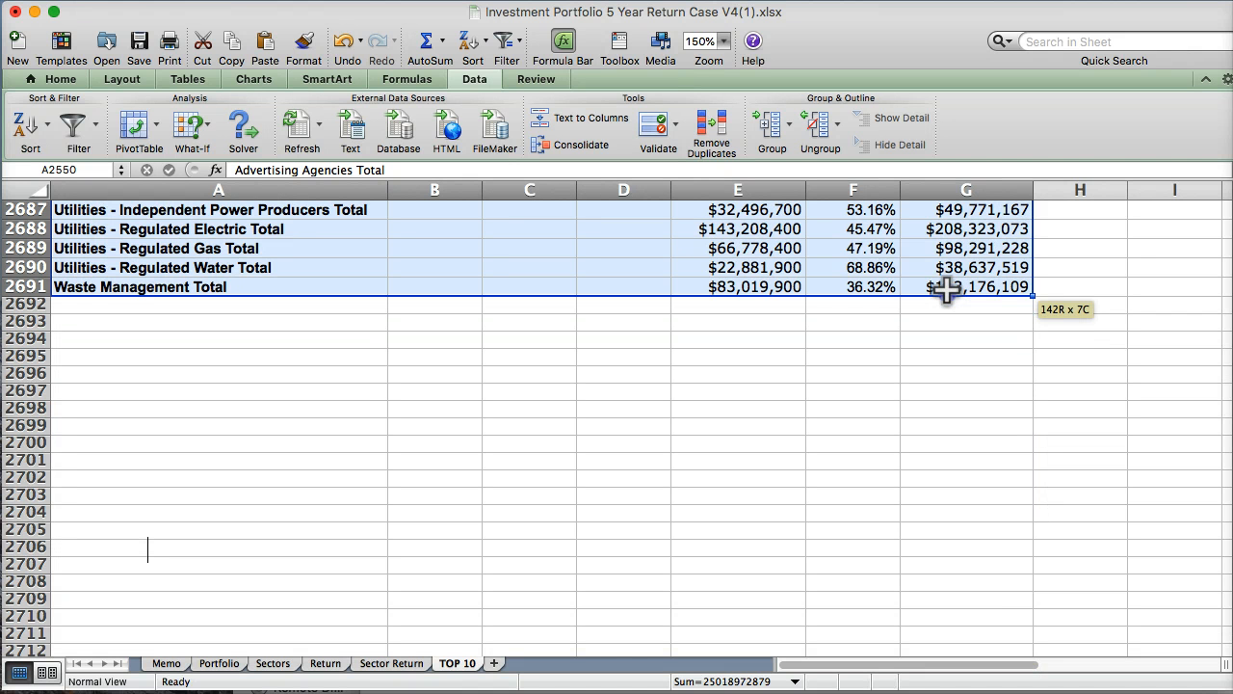
{"action": "left_click", "coordinate": [485, 48]}
{"action": "left_click", "coordinate": [481, 46]}
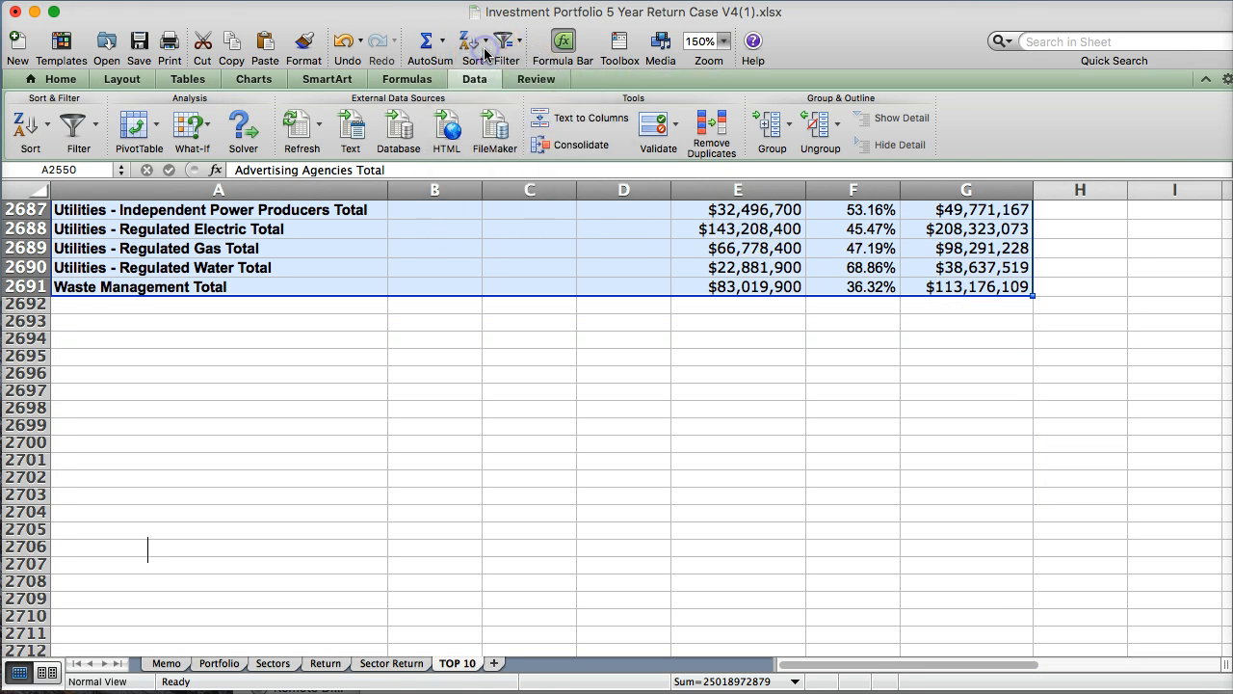
{"action": "scroll", "coordinate": [148, 549], "scroll_direction": "up", "scroll_amount": 20}
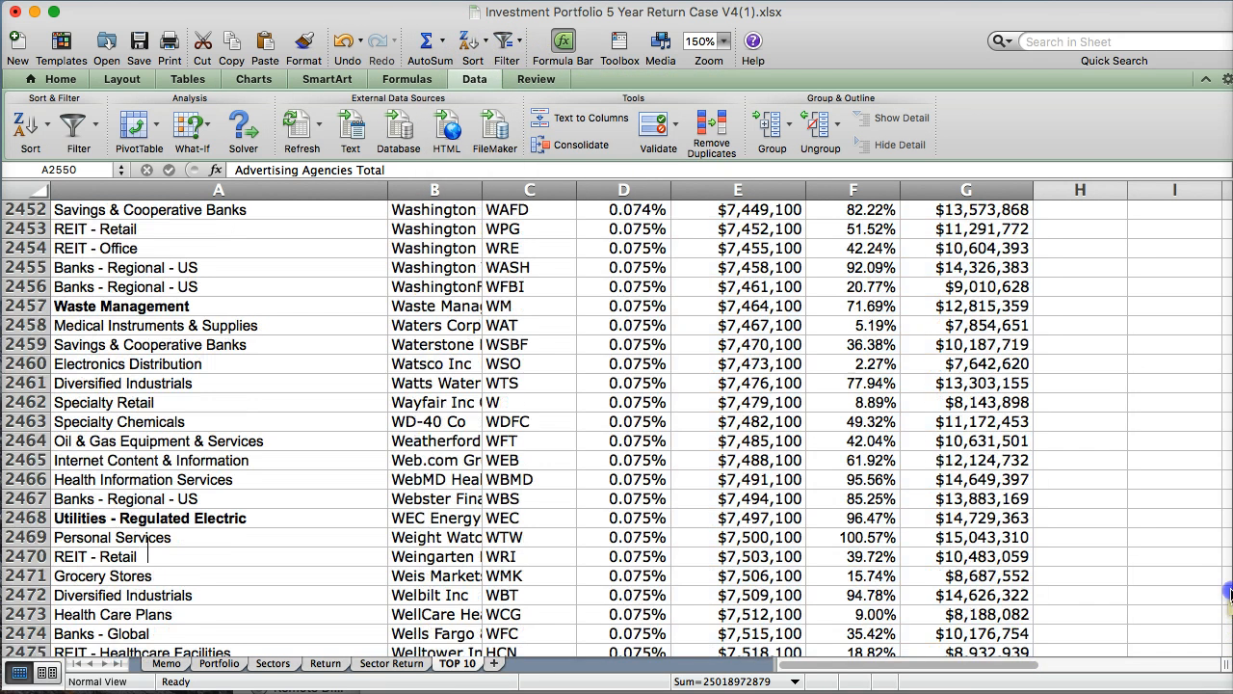
{"action": "scroll", "coordinate": [147, 554], "scroll_direction": "down", "scroll_amount": 8}
{"action": "scroll", "coordinate": [147, 554], "scroll_direction": "down", "scroll_amount": 7}
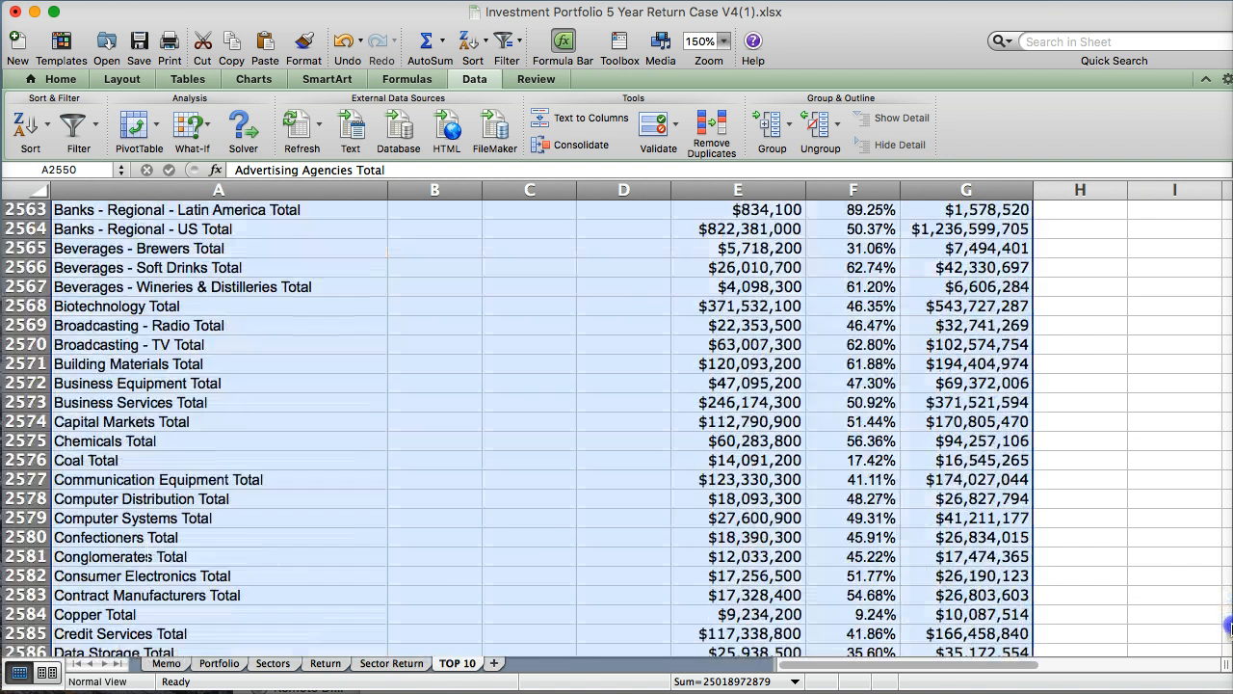
{"action": "scroll", "coordinate": [154, 555], "scroll_direction": "up", "scroll_amount": 3}
{"action": "scroll", "coordinate": [159, 556], "scroll_direction": "down", "scroll_amount": 2}
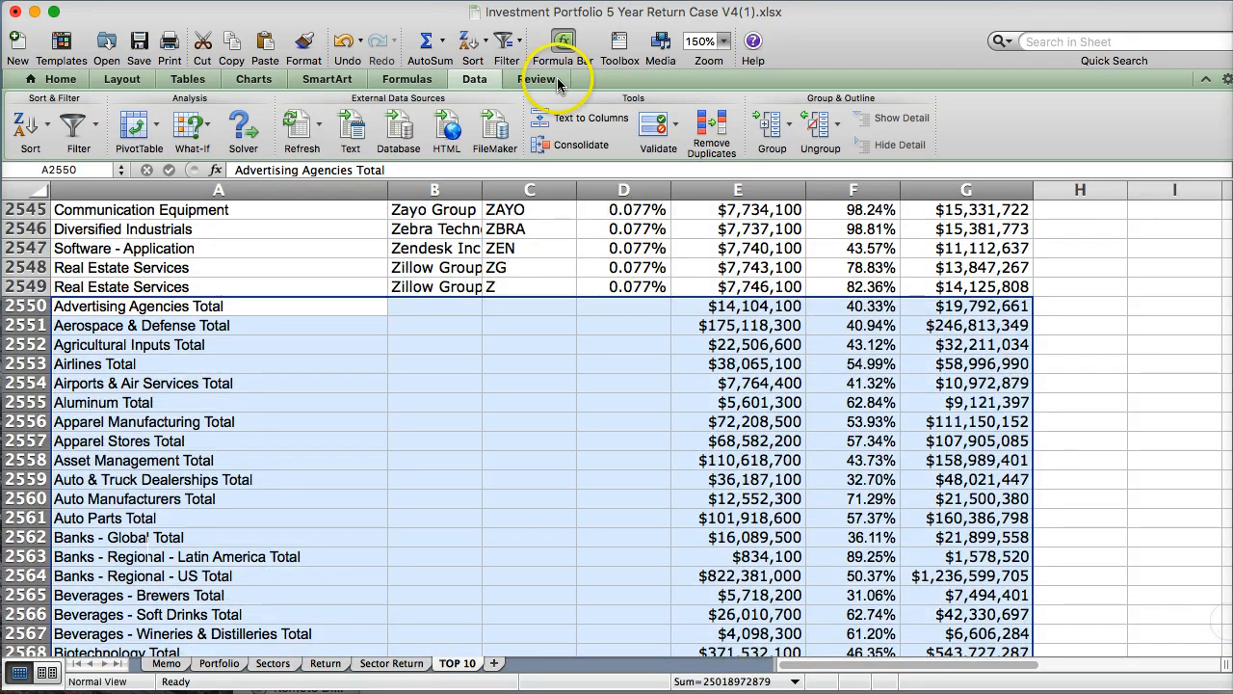
{"action": "left_click", "coordinate": [486, 46]}
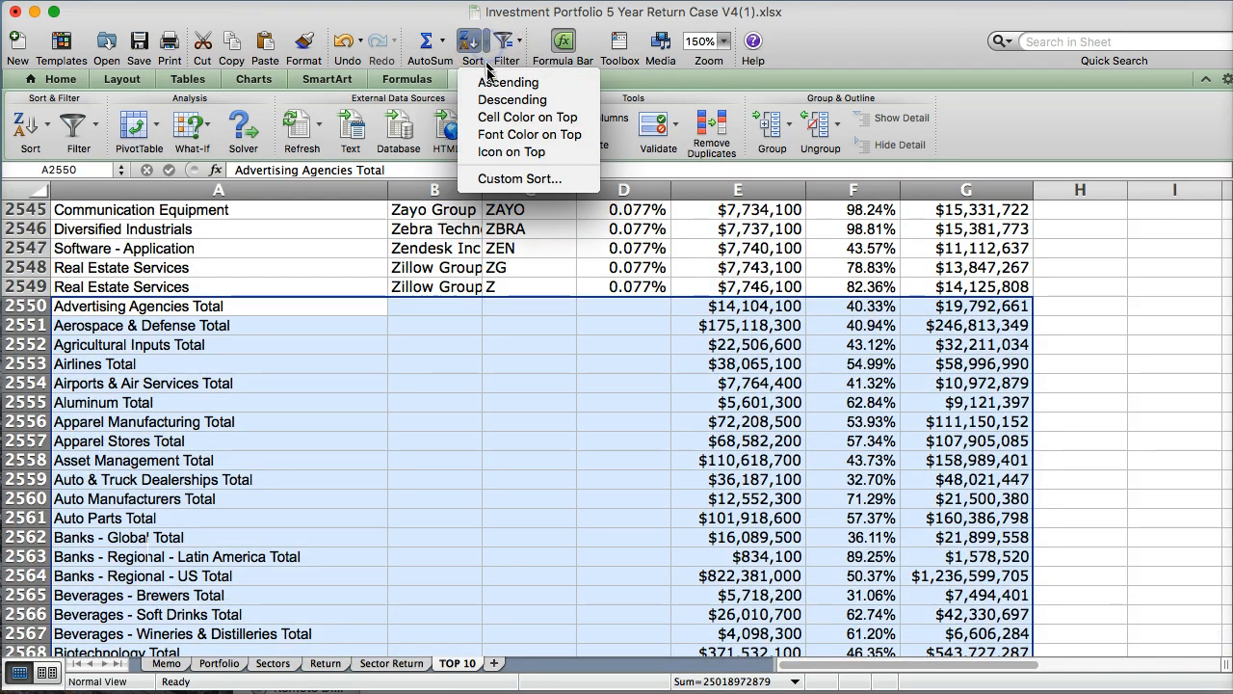
{"action": "left_click", "coordinate": [502, 178]}
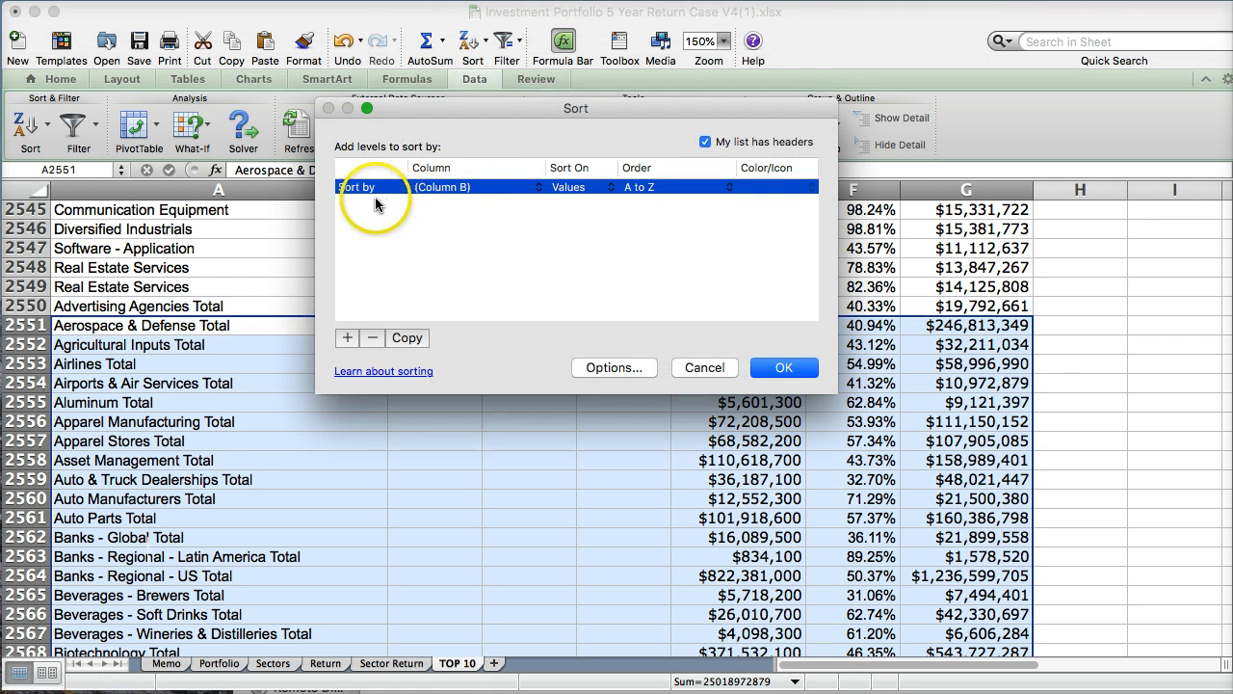
{"action": "left_click", "coordinate": [483, 188]}
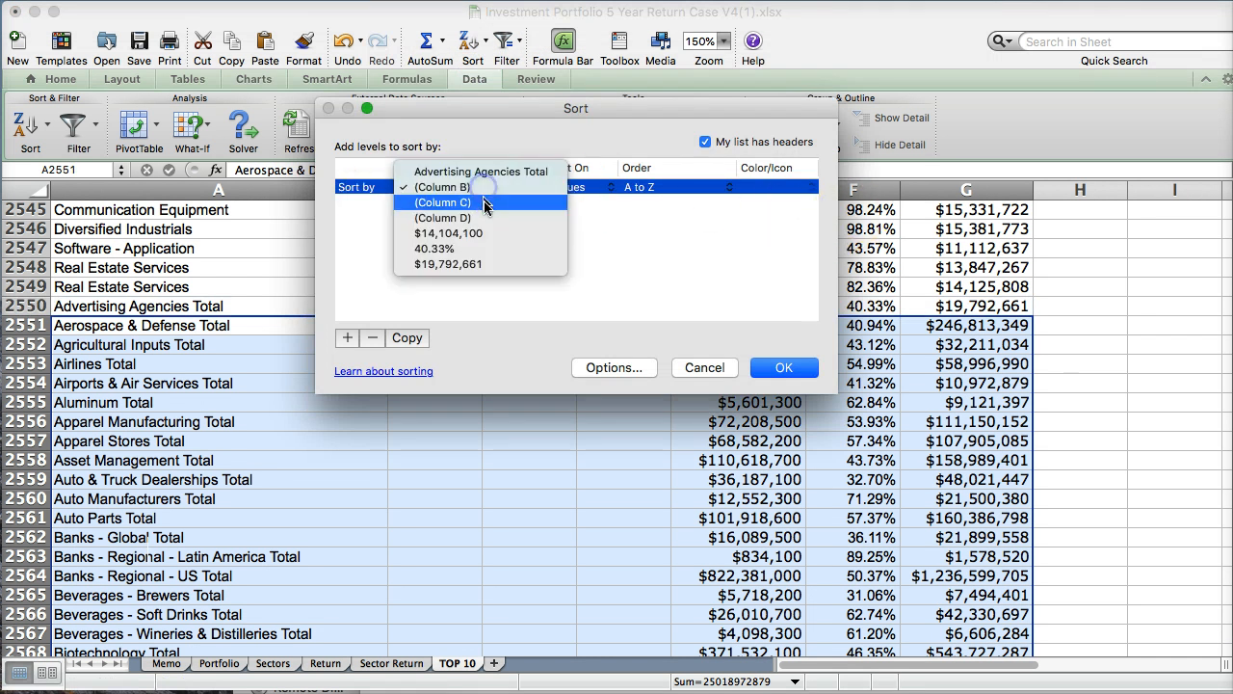
{"action": "left_click", "coordinate": [470, 248]}
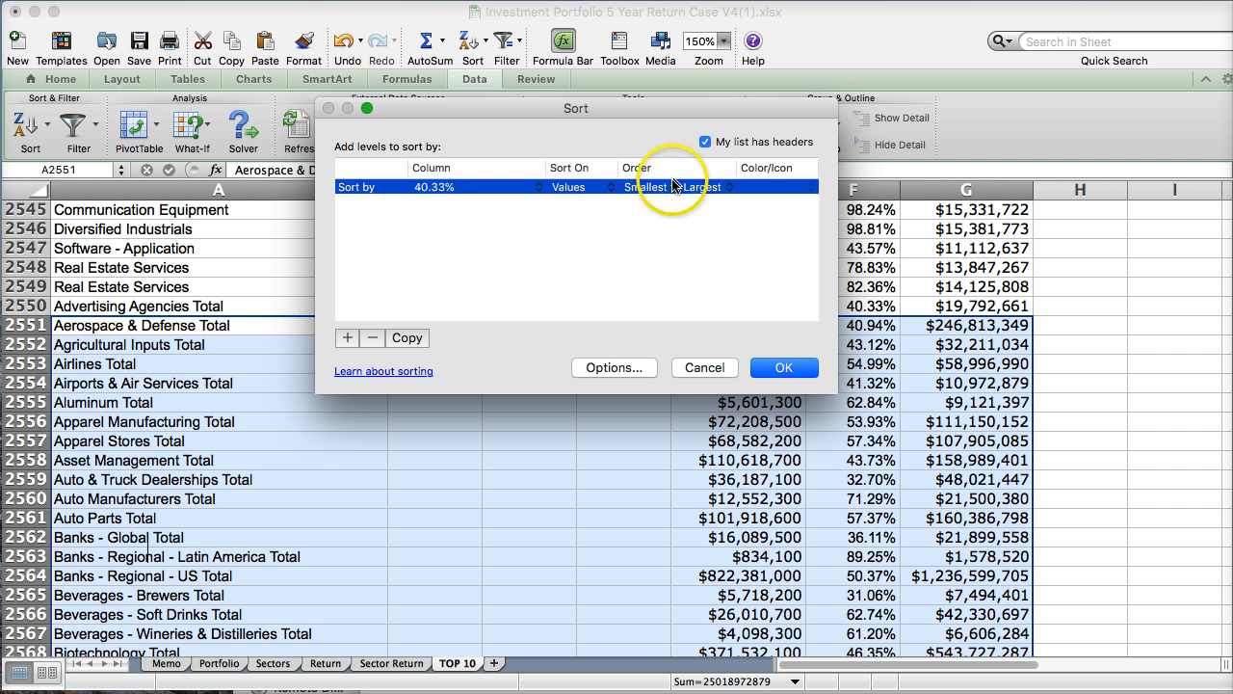
{"action": "left_click", "coordinate": [706, 142]}
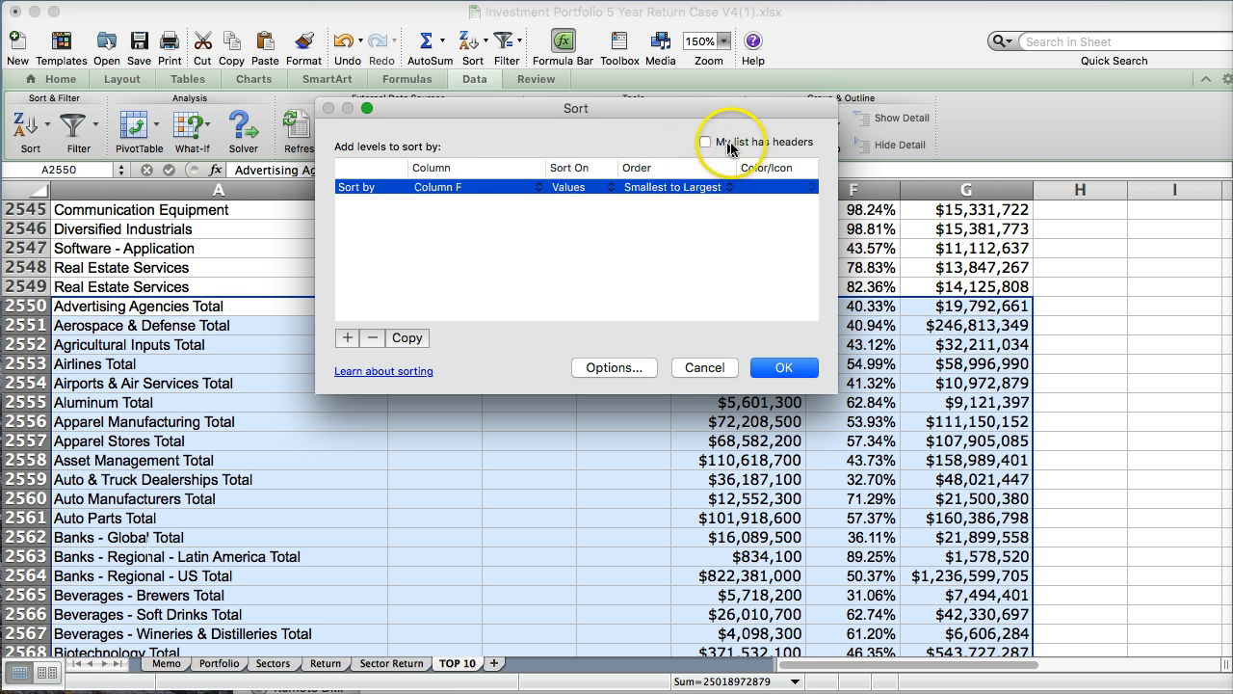
{"action": "left_click", "coordinate": [784, 375]}
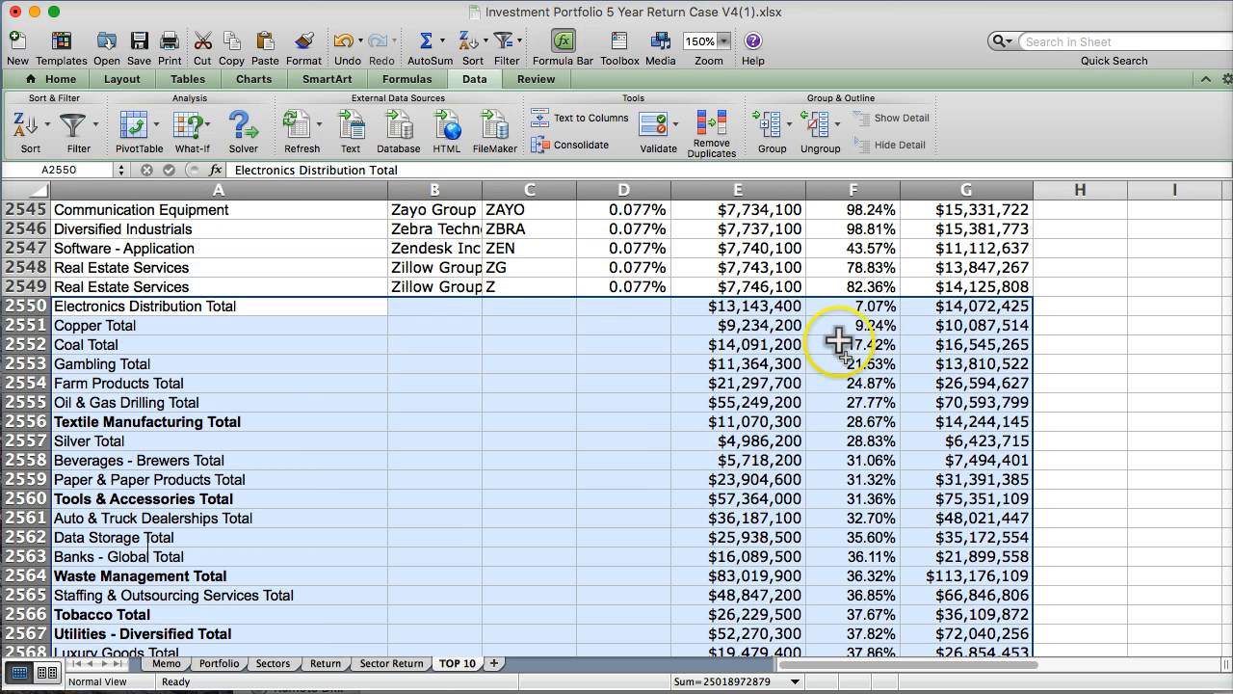
Select the eleven sector total rows with the highest returns, A2681 to G2691, at the end of the sorted list.
{"action": "left_click_drag", "start_coordinate": [113, 306], "coordinate": [961, 505]}
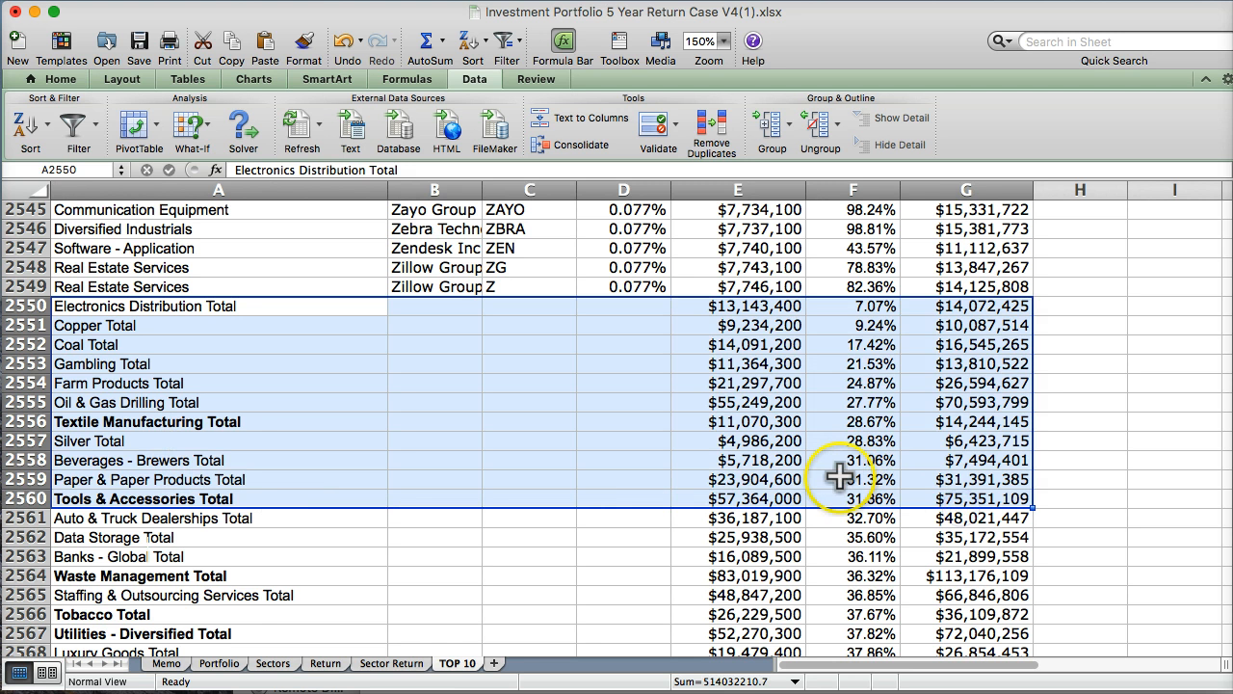
{"action": "scroll", "coordinate": [852, 482], "scroll_direction": "down", "scroll_amount": 15}
{"action": "scroll", "coordinate": [836, 536], "scroll_direction": "down", "scroll_amount": 10}
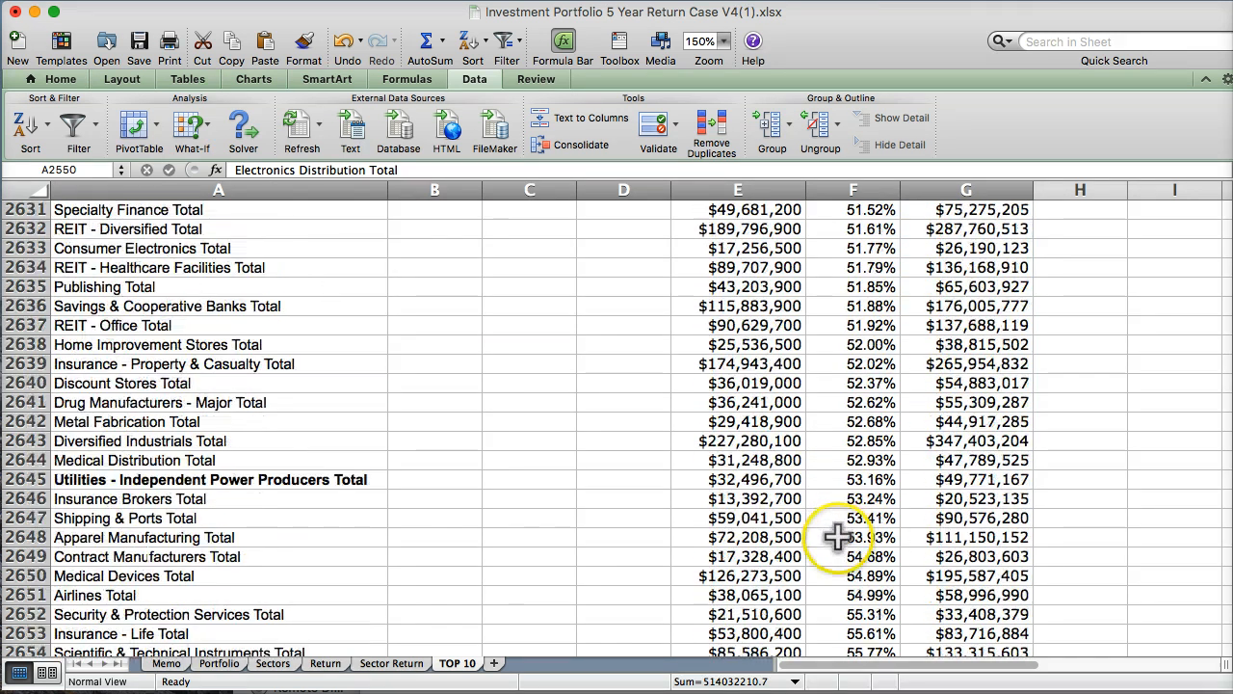
{"action": "left_click_drag", "start_coordinate": [939, 514], "coordinate": [83, 325]}
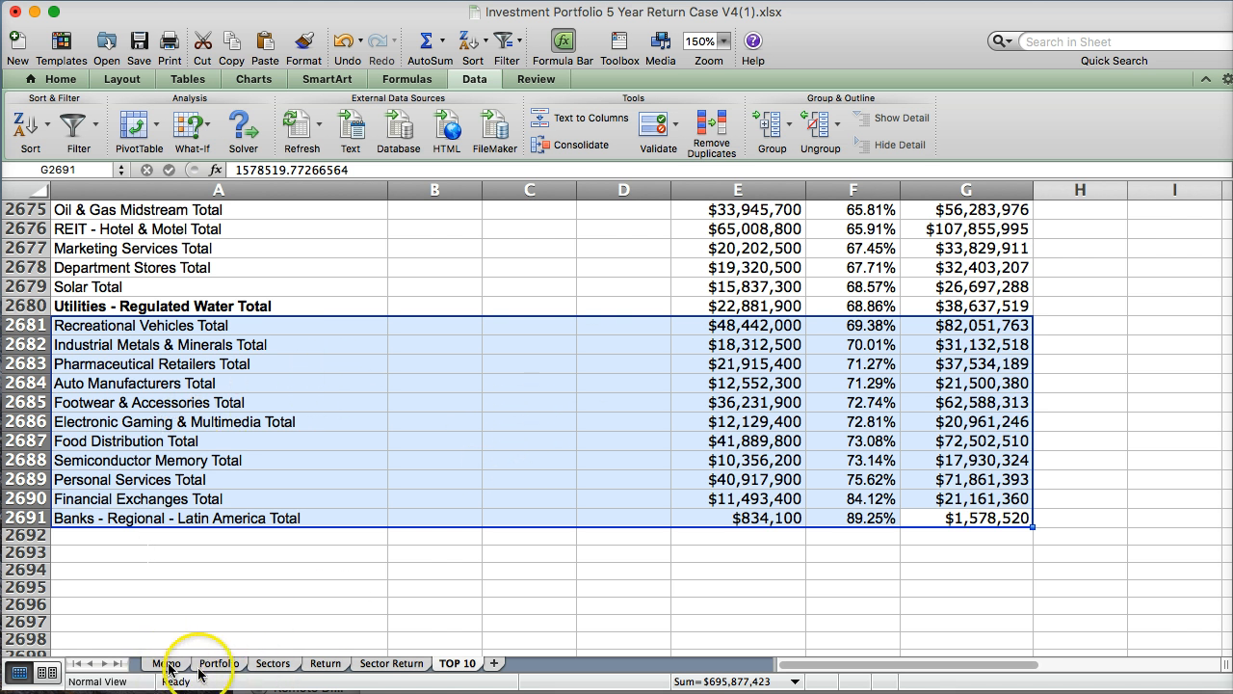
Add a new worksheet named Exc Sum and move it in front of the Memo sheet.
{"action": "left_click", "coordinate": [493, 664]}
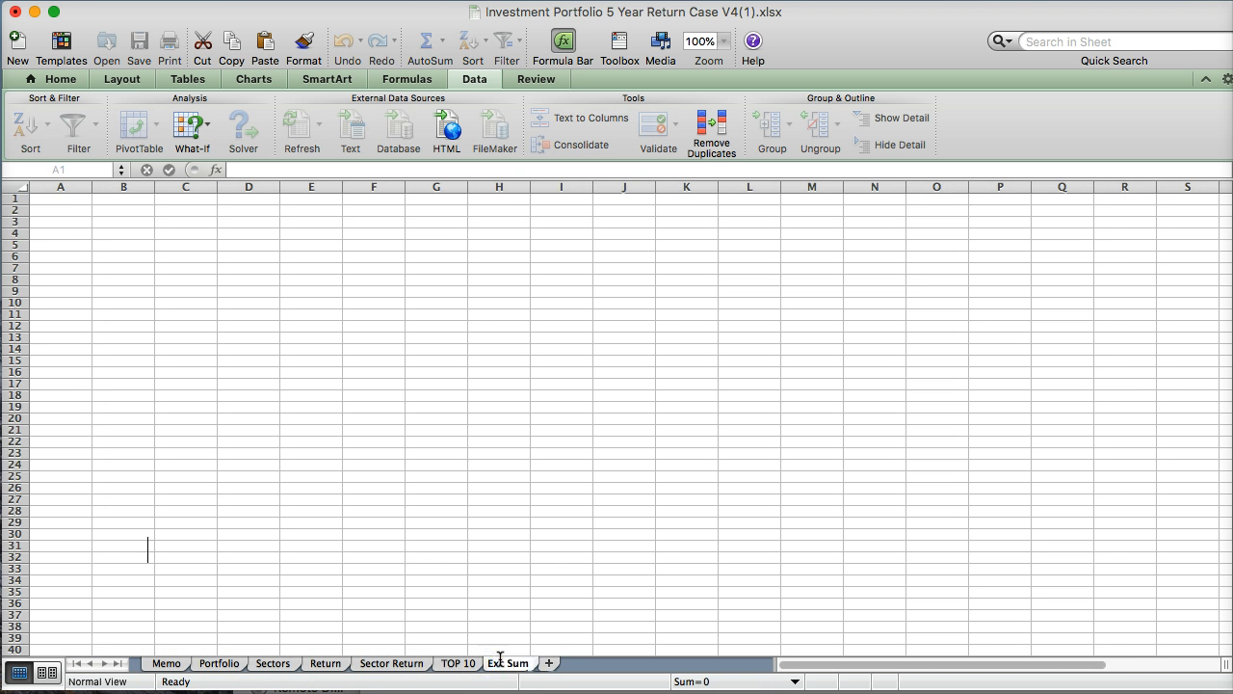
{"action": "left_click", "coordinate": [490, 593]}
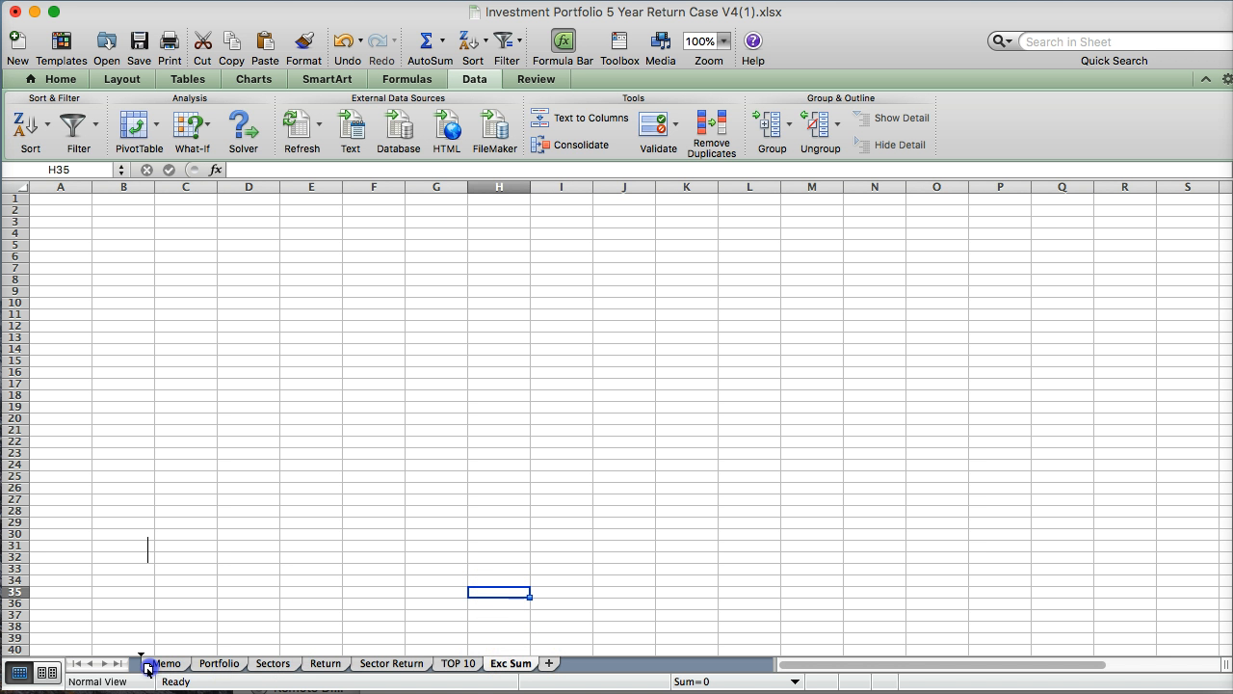
{"action": "left_click_drag", "start_coordinate": [147, 667], "coordinate": [159, 672]}
Copy the selected highest-return sector rows from the TOP 10 sheet and paste them into cell K12 of Exc Sum.
{"action": "left_click", "coordinate": [510, 662]}
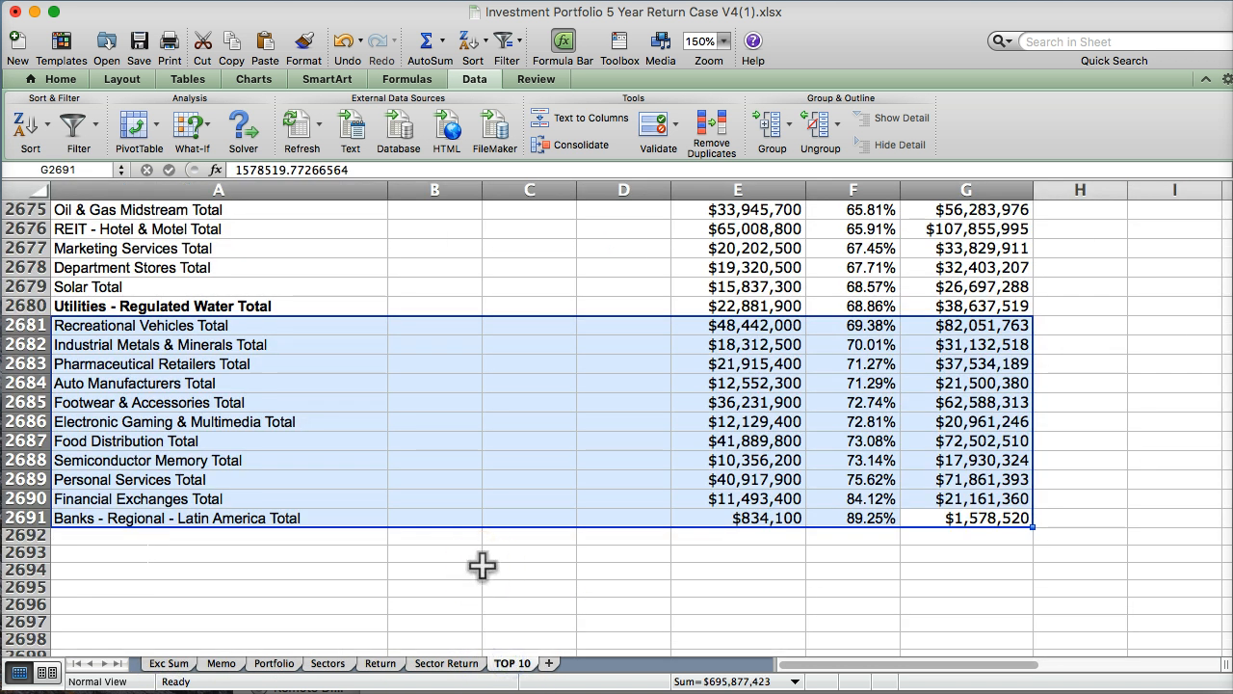
{"action": "key", "text": "super+c"}
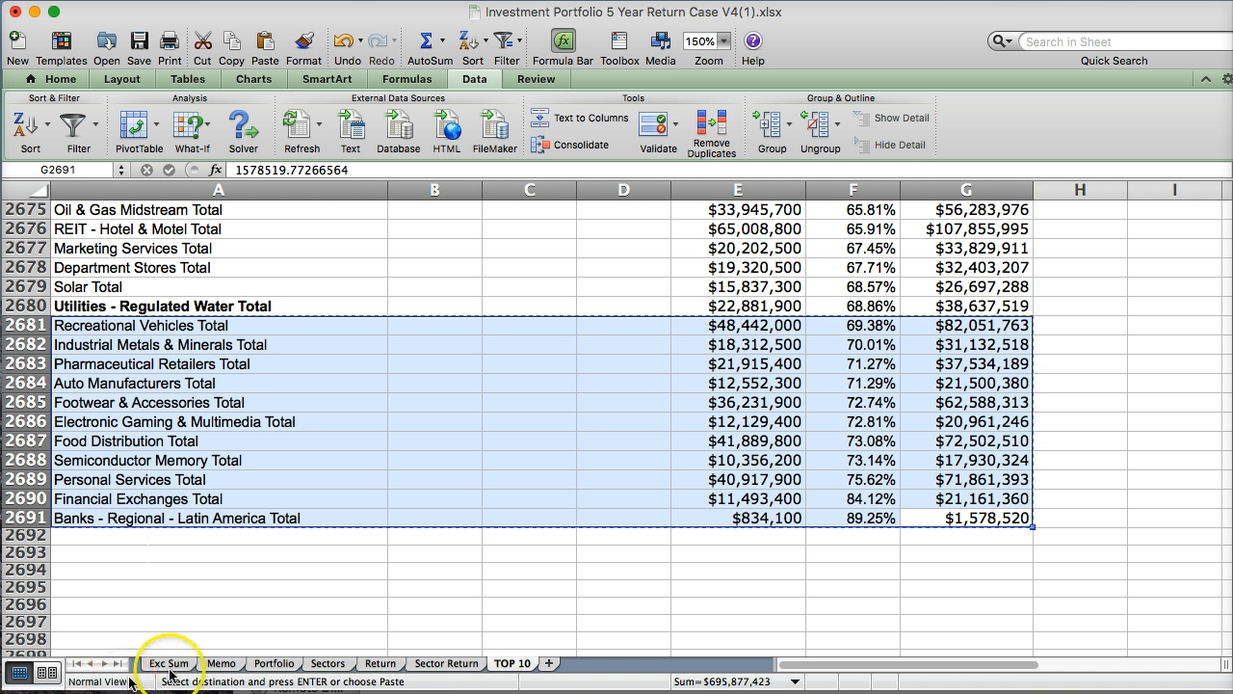
{"action": "left_click", "coordinate": [168, 664]}
{"action": "left_click", "coordinate": [684, 325]}
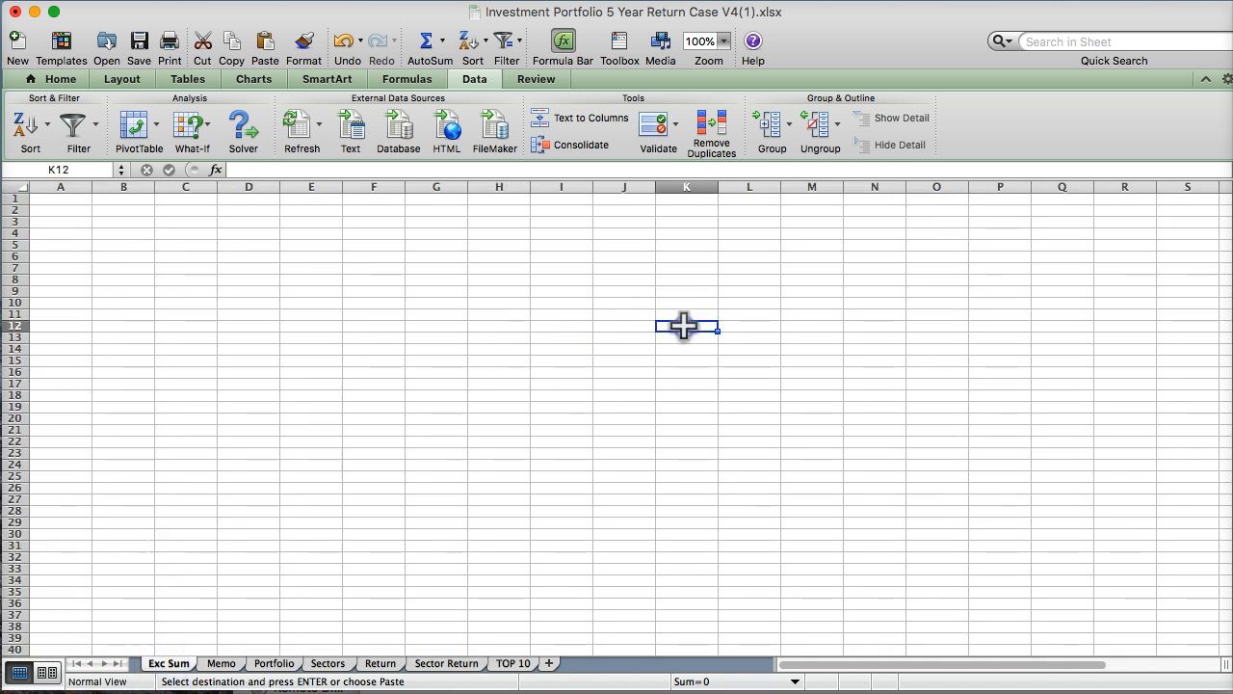
{"action": "key", "text": "super+v"}
{"action": "left_click", "coordinate": [988, 363]}
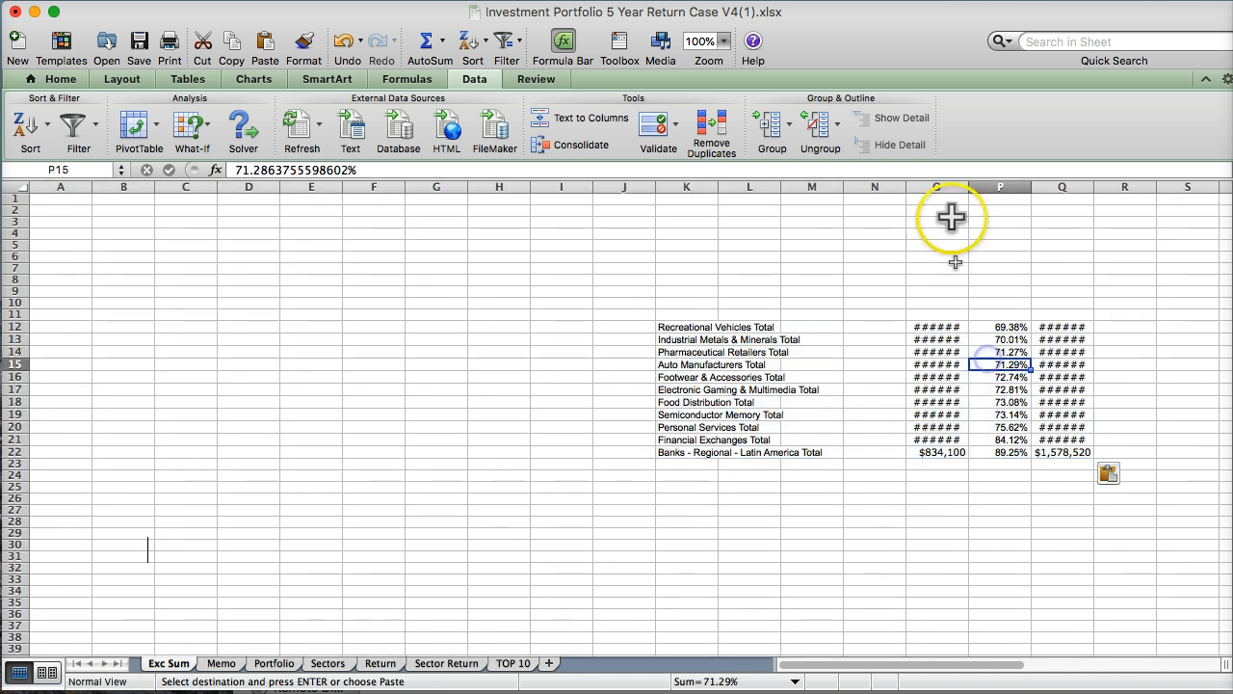
Delete the empty columns L to N between the sector names and the amounts on Exc Sum.
{"action": "left_click_drag", "start_coordinate": [831, 187], "coordinate": [851, 286]}
{"action": "right_click", "coordinate": [852, 287]}
{"action": "left_click", "coordinate": [751, 187]}
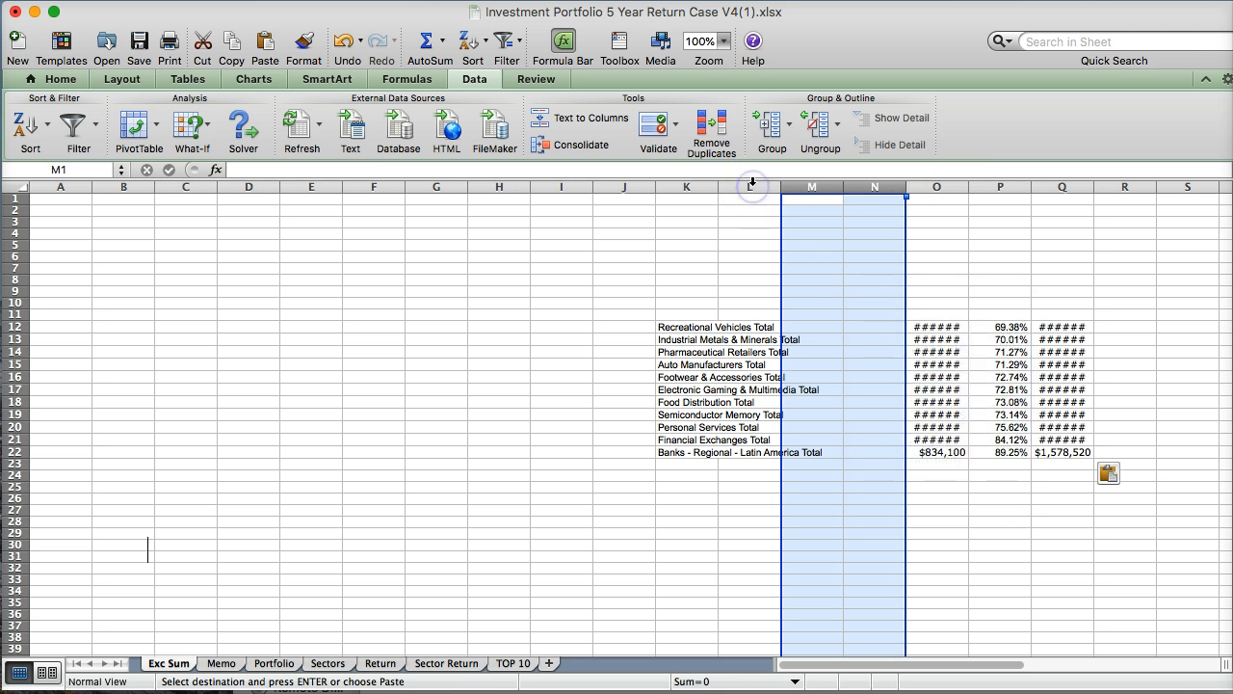
{"action": "left_click_drag", "start_coordinate": [752, 187], "coordinate": [874, 190]}
{"action": "right_click", "coordinate": [826, 324]}
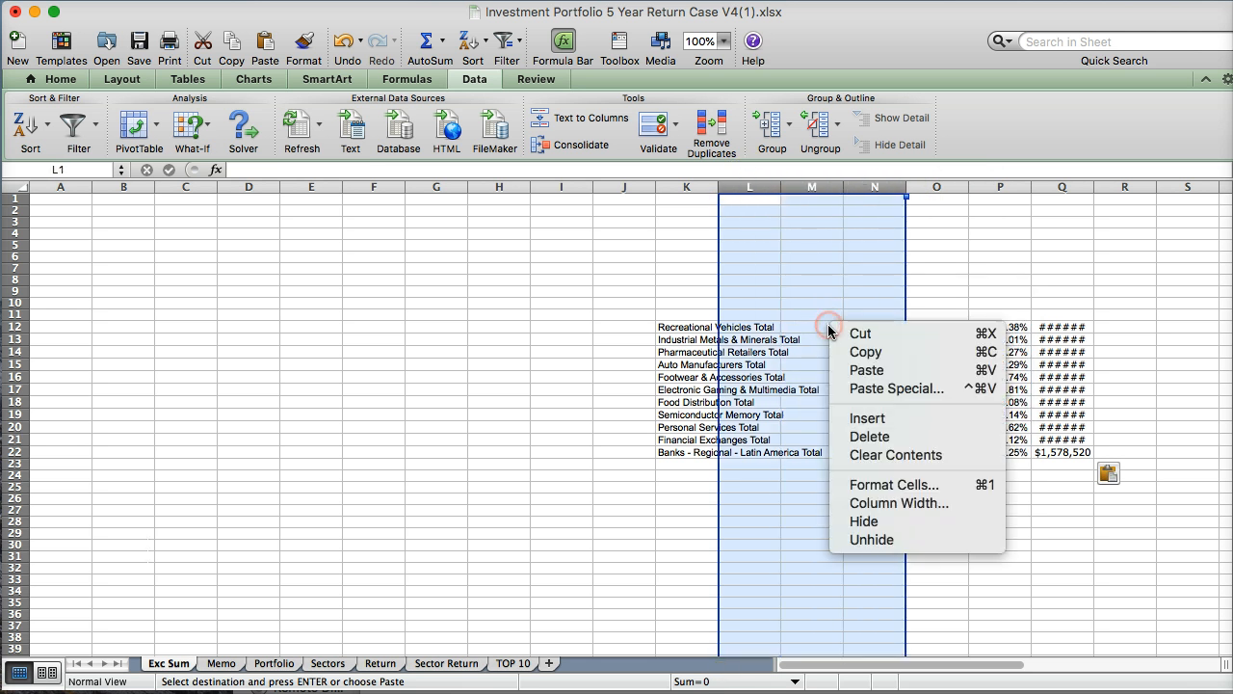
{"action": "left_click", "coordinate": [870, 437]}
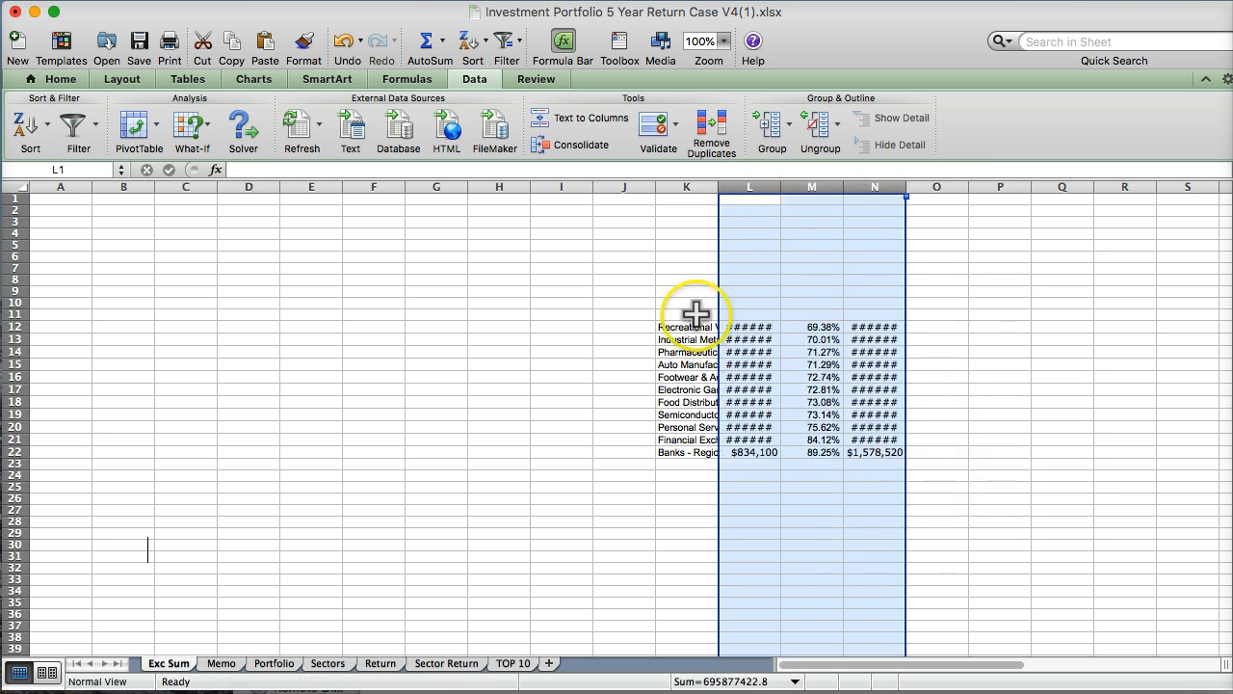
Apply all borders and a thick box border to the sector table in K12 to N22.
{"action": "left_click_drag", "start_coordinate": [689, 327], "coordinate": [872, 451]}
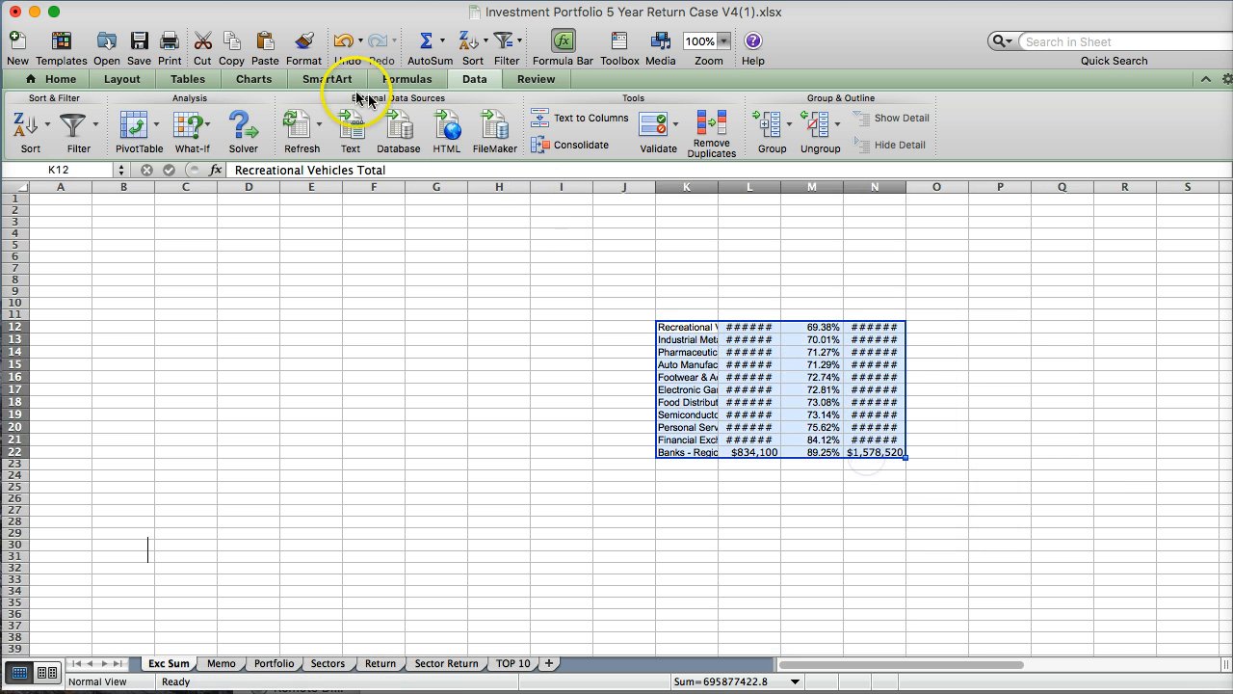
{"action": "left_click", "coordinate": [61, 79]}
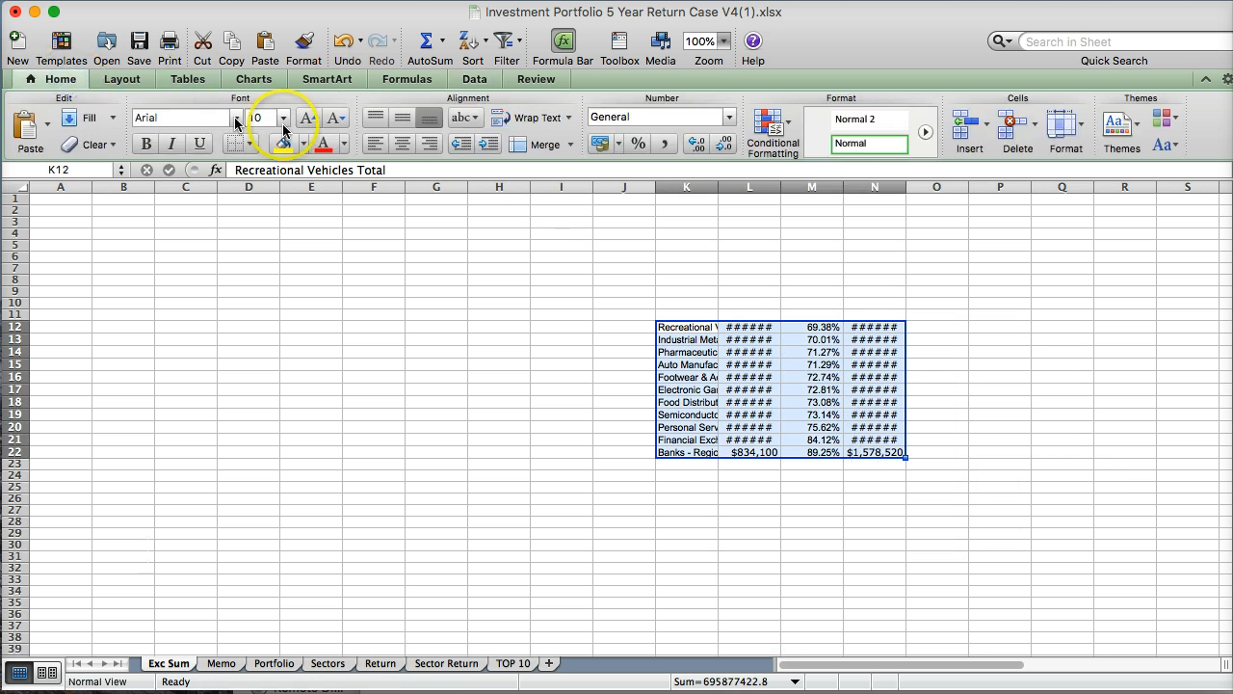
{"action": "left_click", "coordinate": [243, 144]}
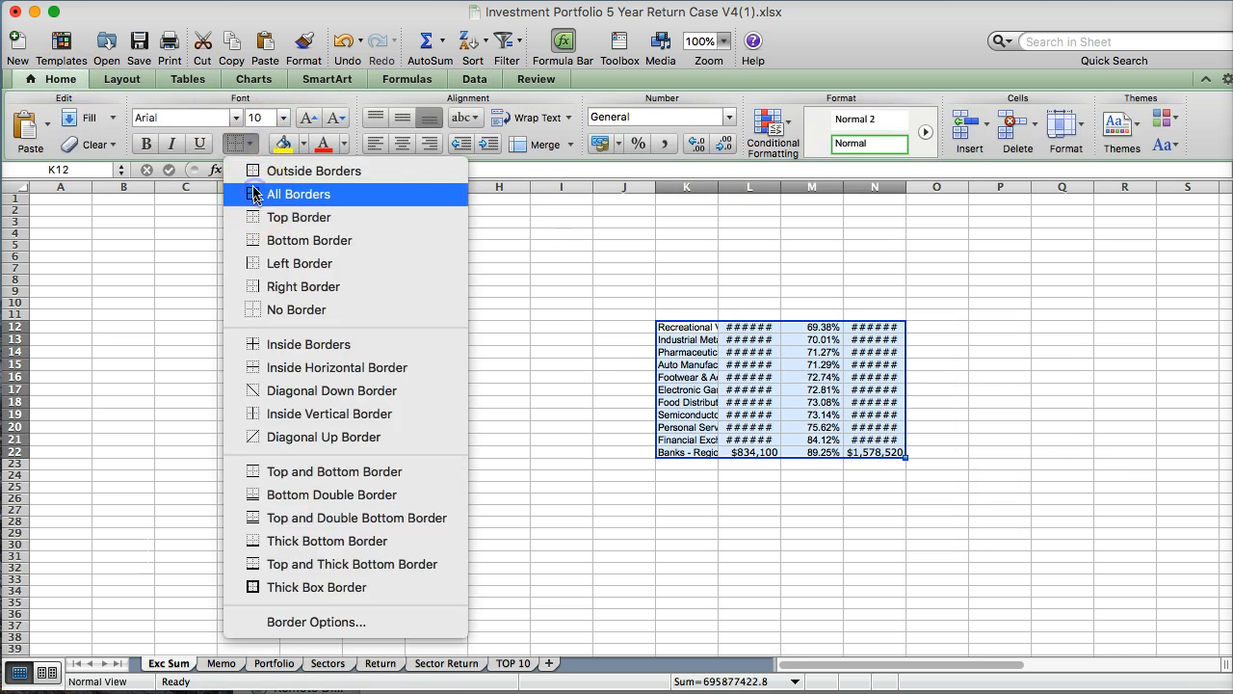
{"action": "left_click", "coordinate": [256, 194]}
{"action": "left_click", "coordinate": [251, 147]}
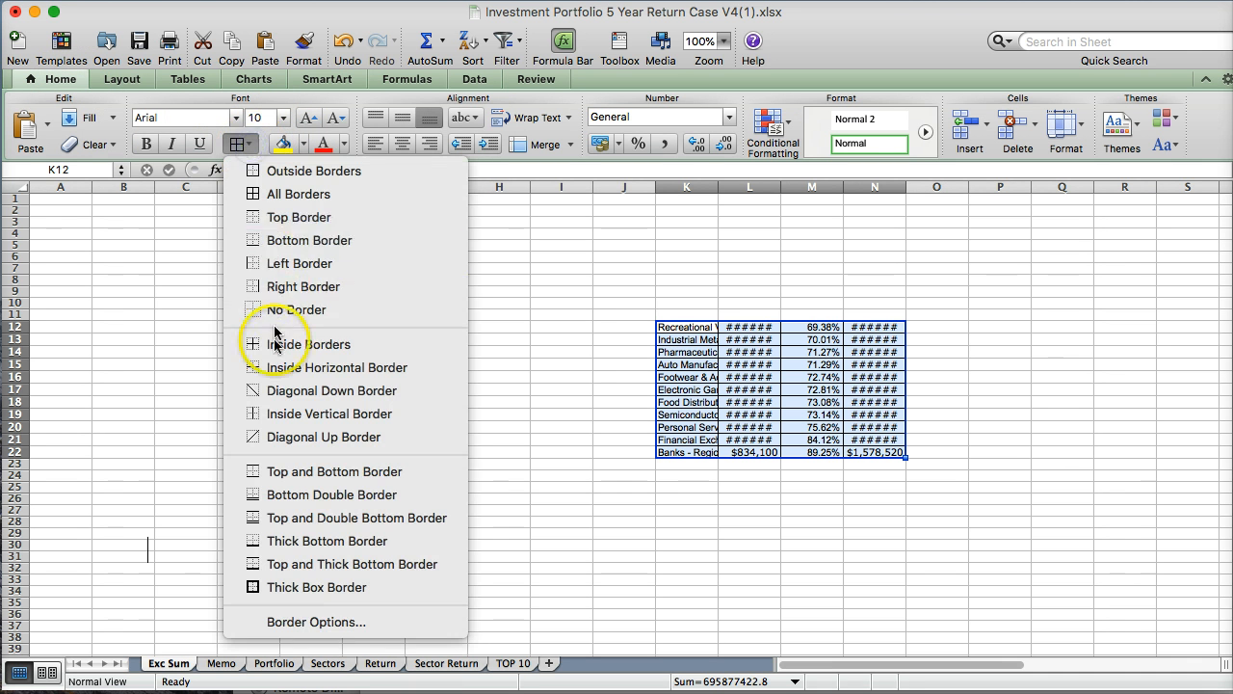
{"action": "left_click", "coordinate": [251, 587]}
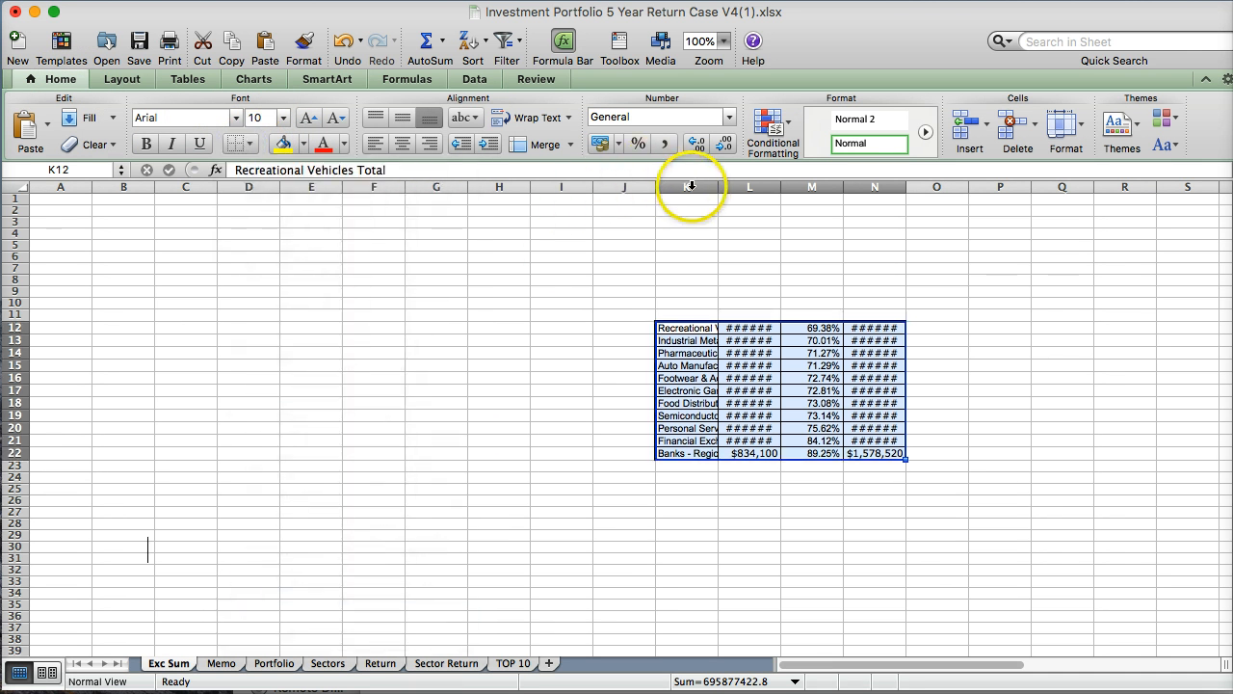
Autofit the widths of columns K, L and N so the sector names and dollar amounts fit.
{"action": "double_click", "coordinate": [720, 188]}
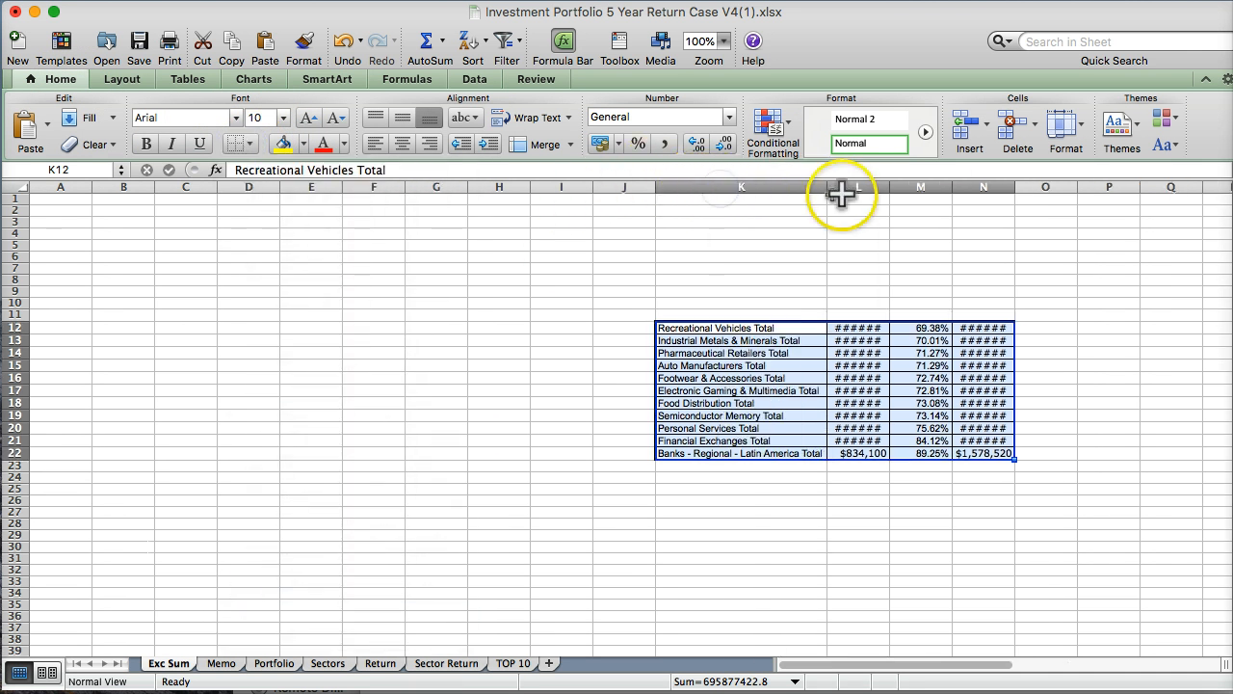
{"action": "left_click_drag", "start_coordinate": [889, 190], "coordinate": [889, 190]}
{"action": "double_click", "coordinate": [889, 190]}
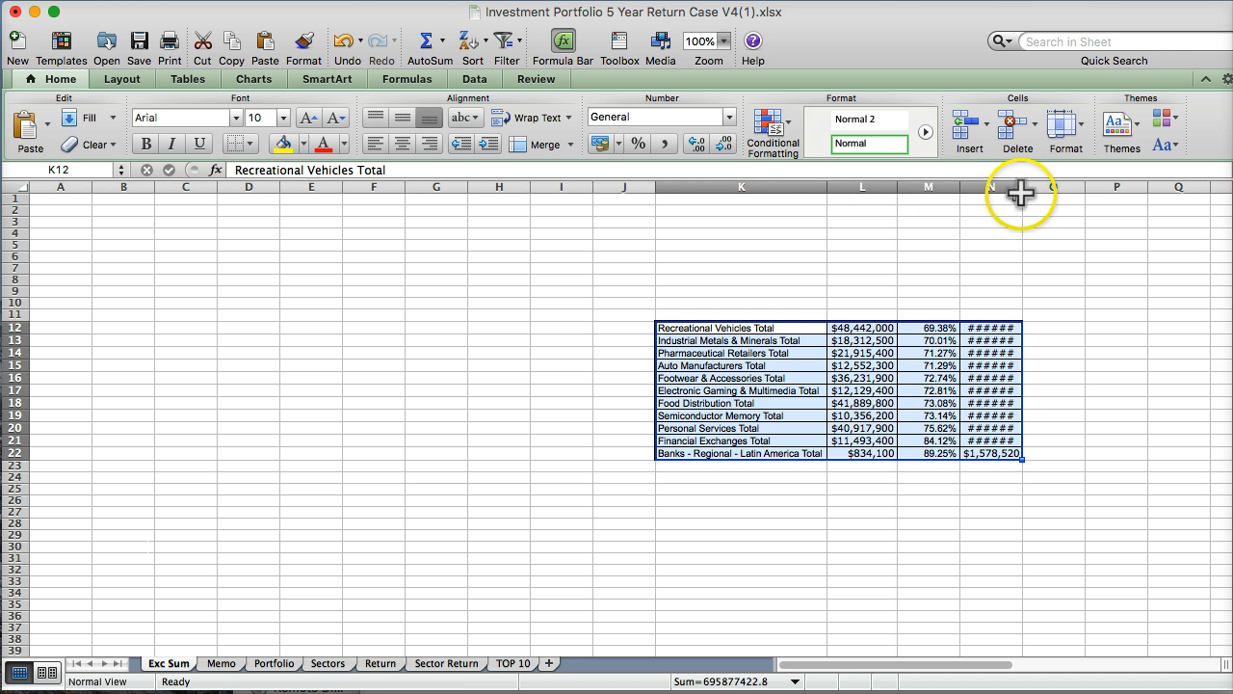
{"action": "double_click", "coordinate": [1021, 188]}
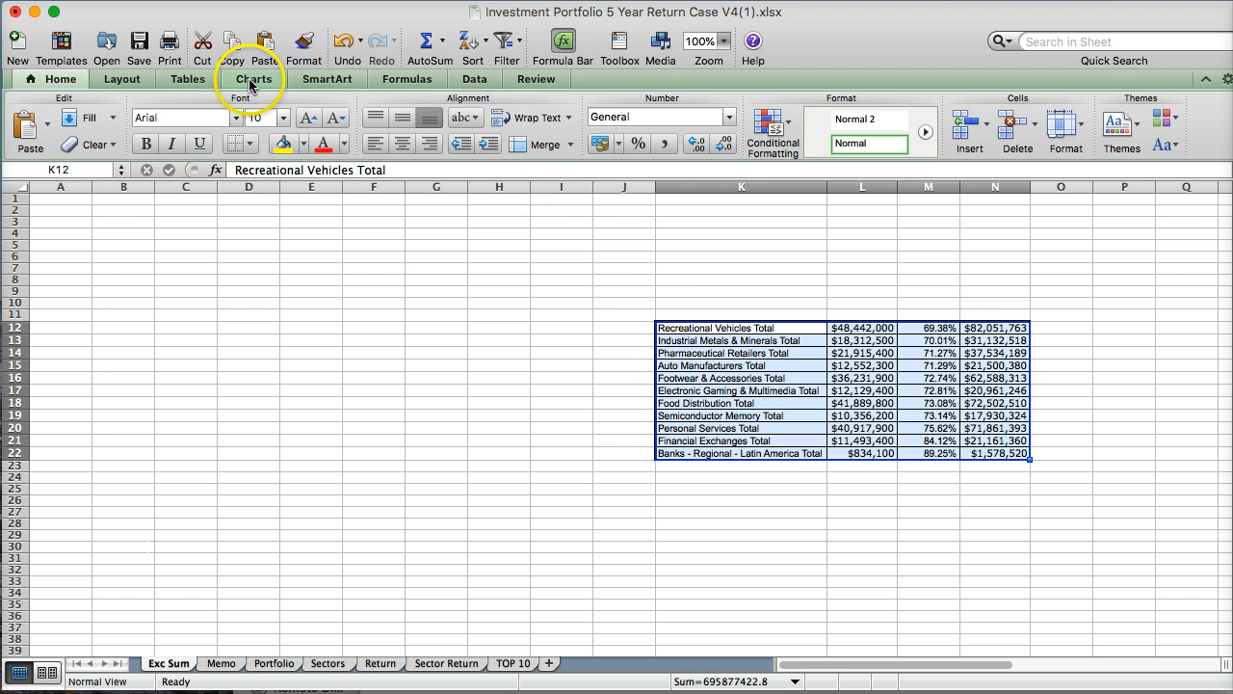
Label the sector table's columns in row 11 with Sector in K11, 2012 in L11, Return in M11 and 2017 in N11.
{"action": "left_click", "coordinate": [717, 312]}
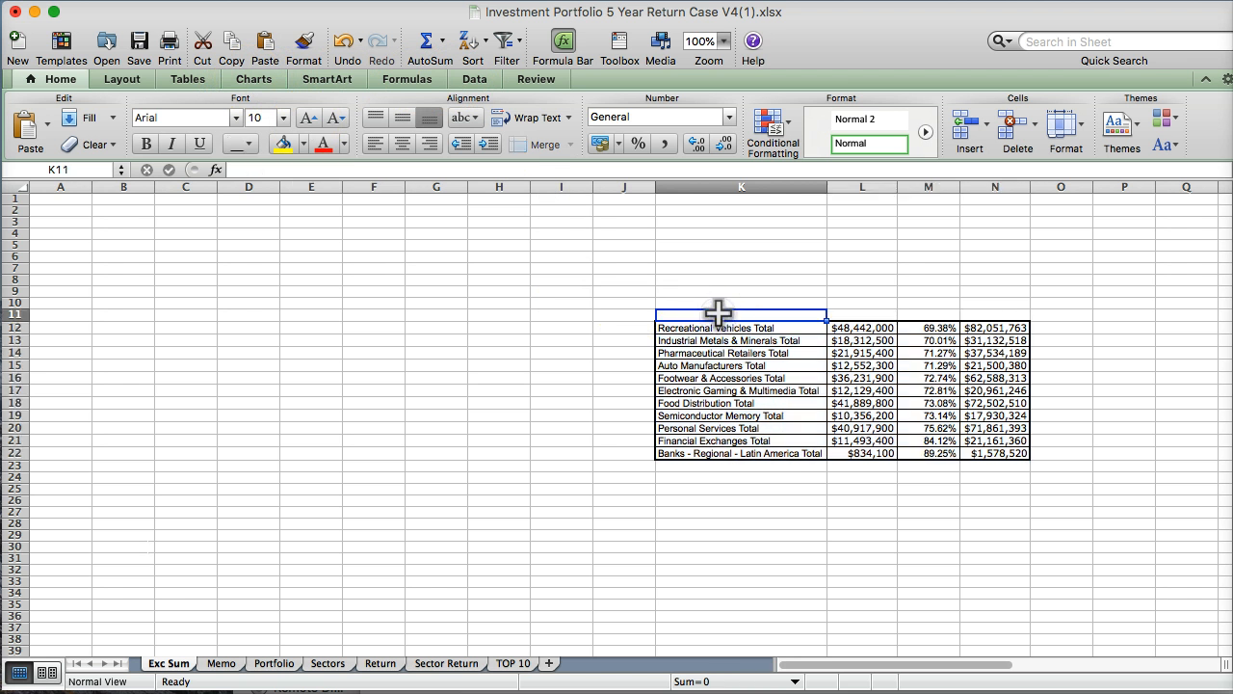
{"action": "type", "text": "Sec"}
{"action": "key", "text": "BackSpace"}
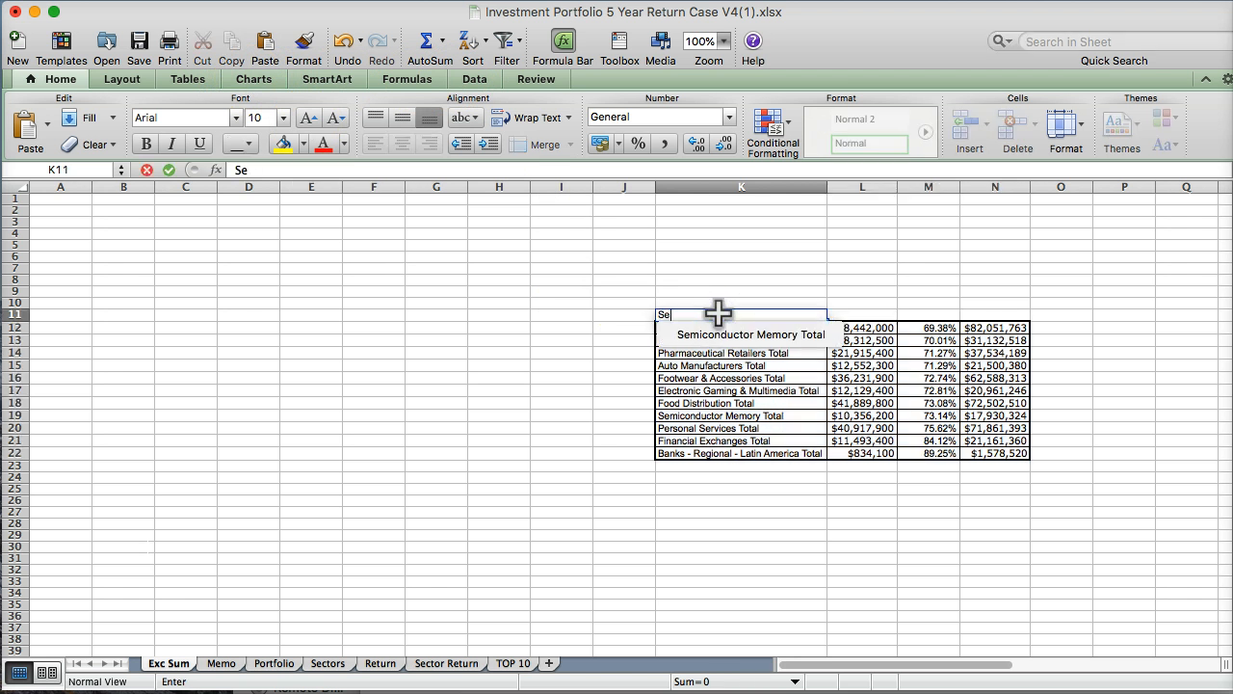
{"action": "type", "text": "ctor"}
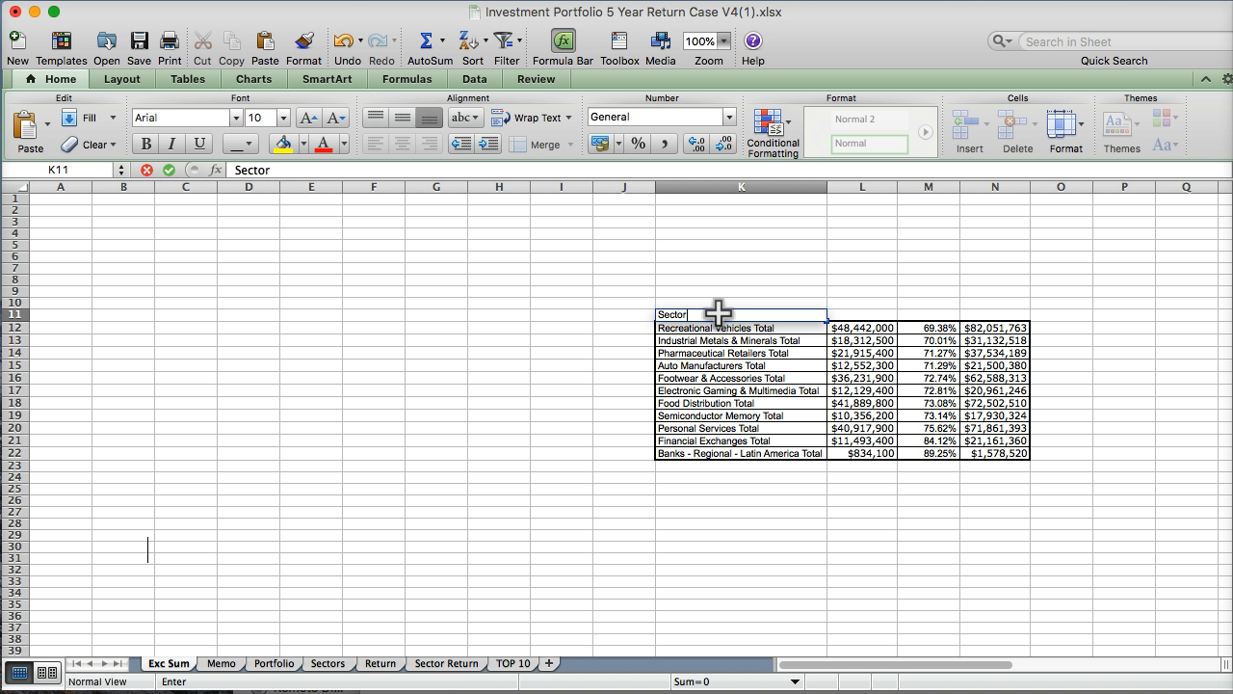
{"action": "key", "text": "Tab"}
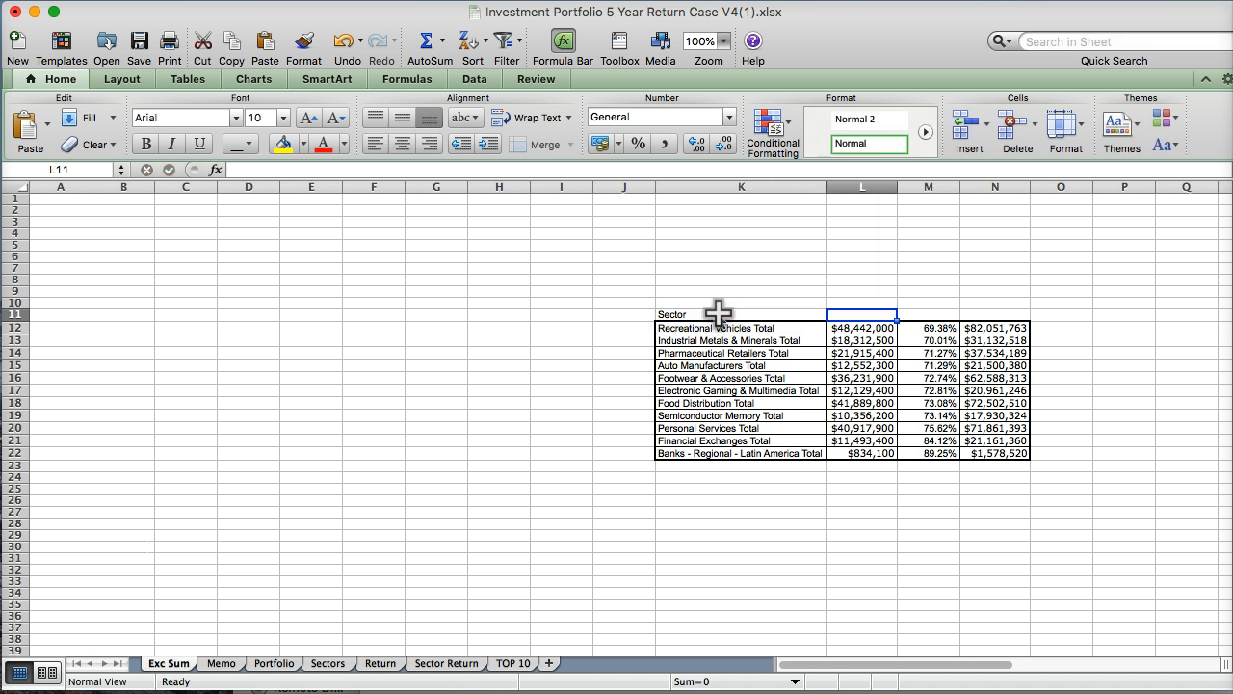
{"action": "type", "text": "20"}
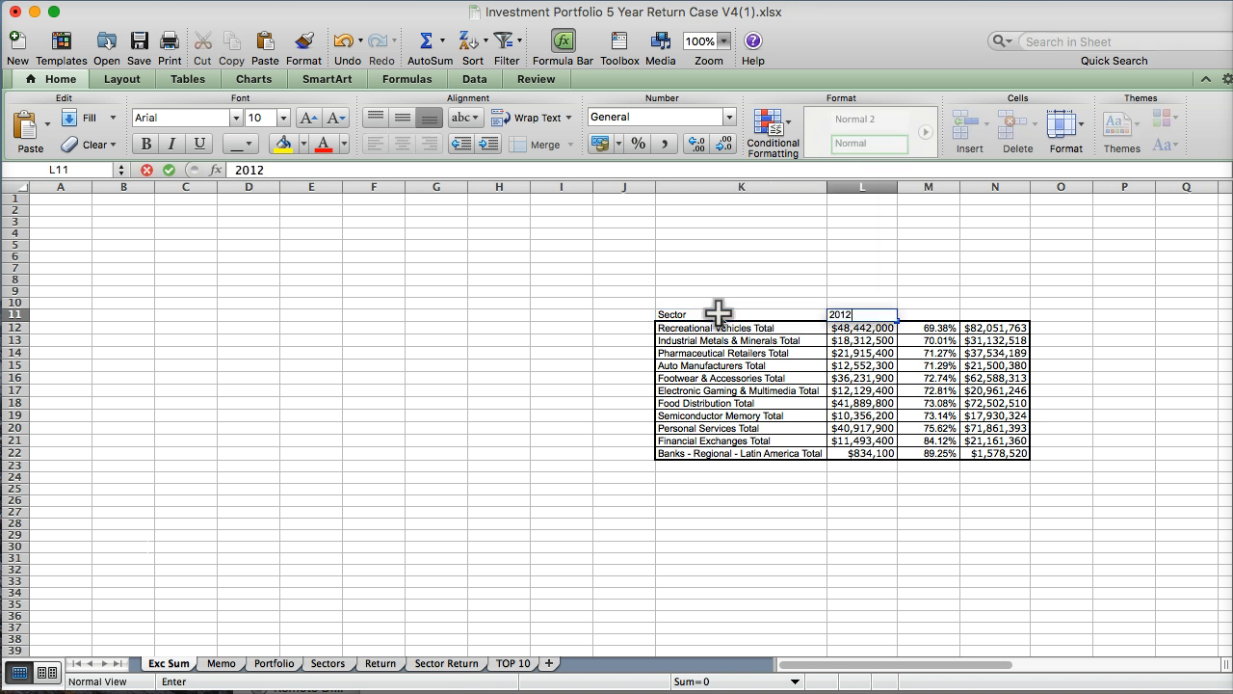
{"action": "type", "text": "12"}
{"action": "key", "text": "Tab"}
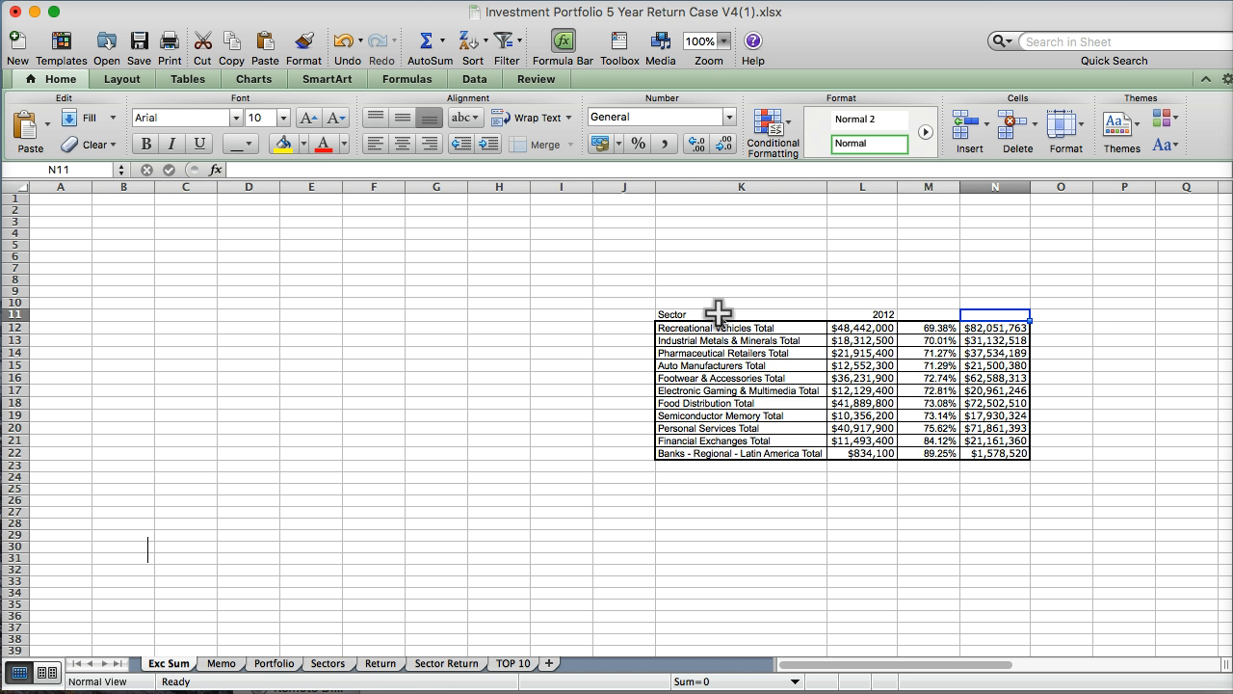
{"action": "type", "text": "2017"}
{"action": "key", "text": "Left"}
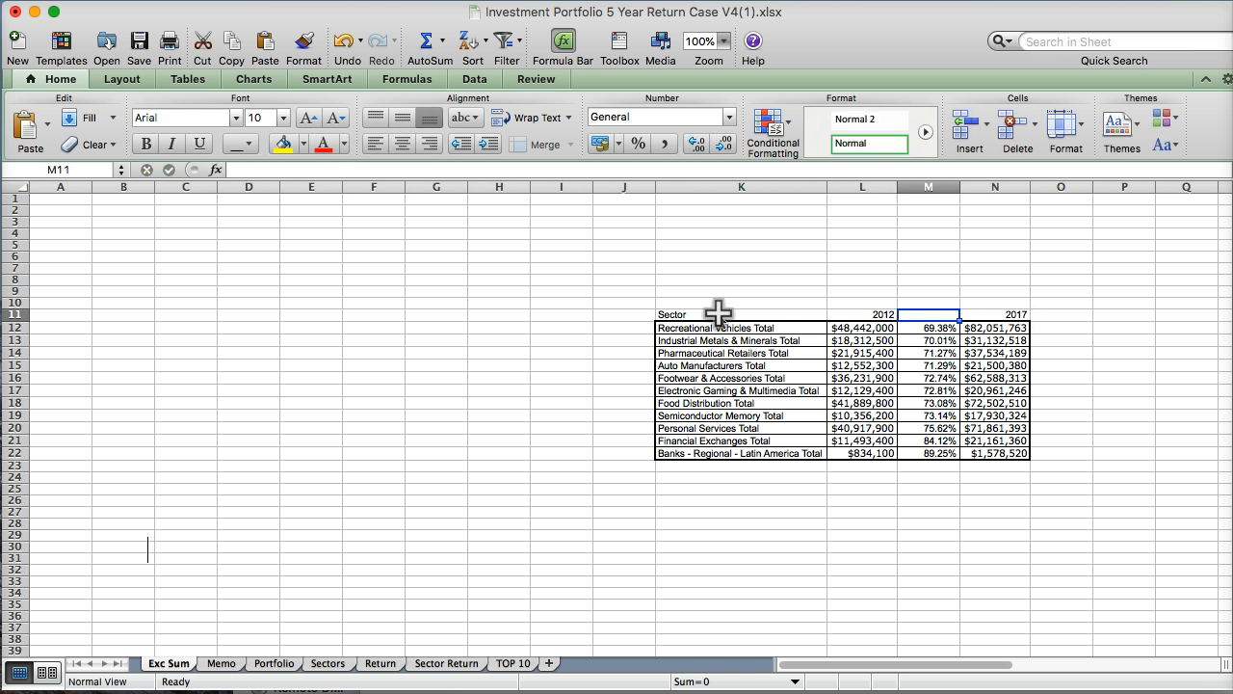
{"action": "type", "text": "R"}
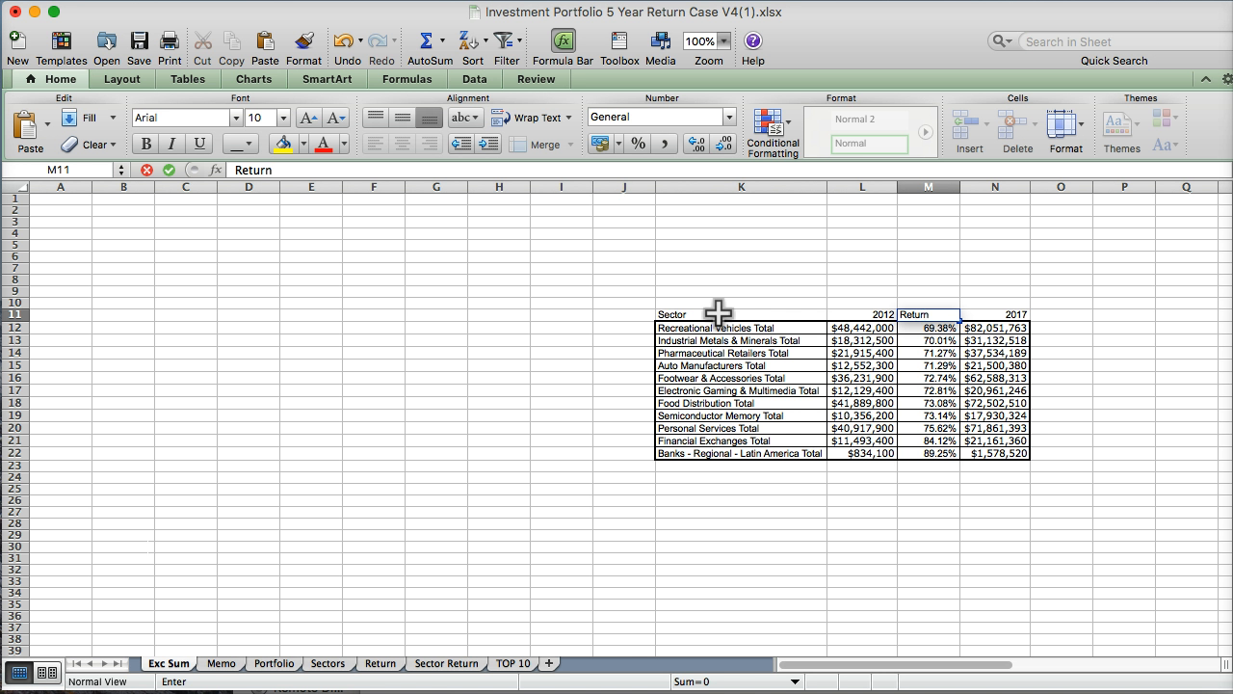
{"action": "type", "text": "eturn"}
{"action": "left_click", "coordinate": [736, 477]}
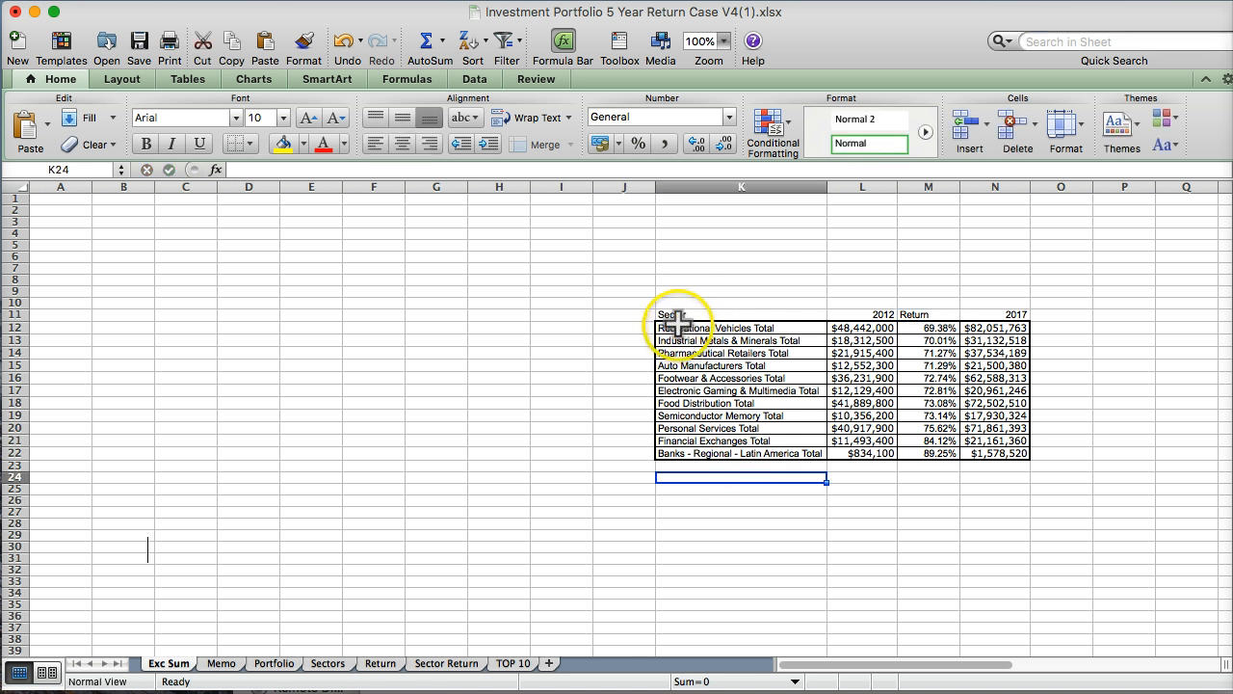
Copy the formatting of the Recreational Vehicles row, K12 to N12, onto the header row K11 to N11.
{"action": "left_click_drag", "start_coordinate": [677, 324], "coordinate": [970, 324]}
{"action": "left_click", "coordinate": [227, 62]}
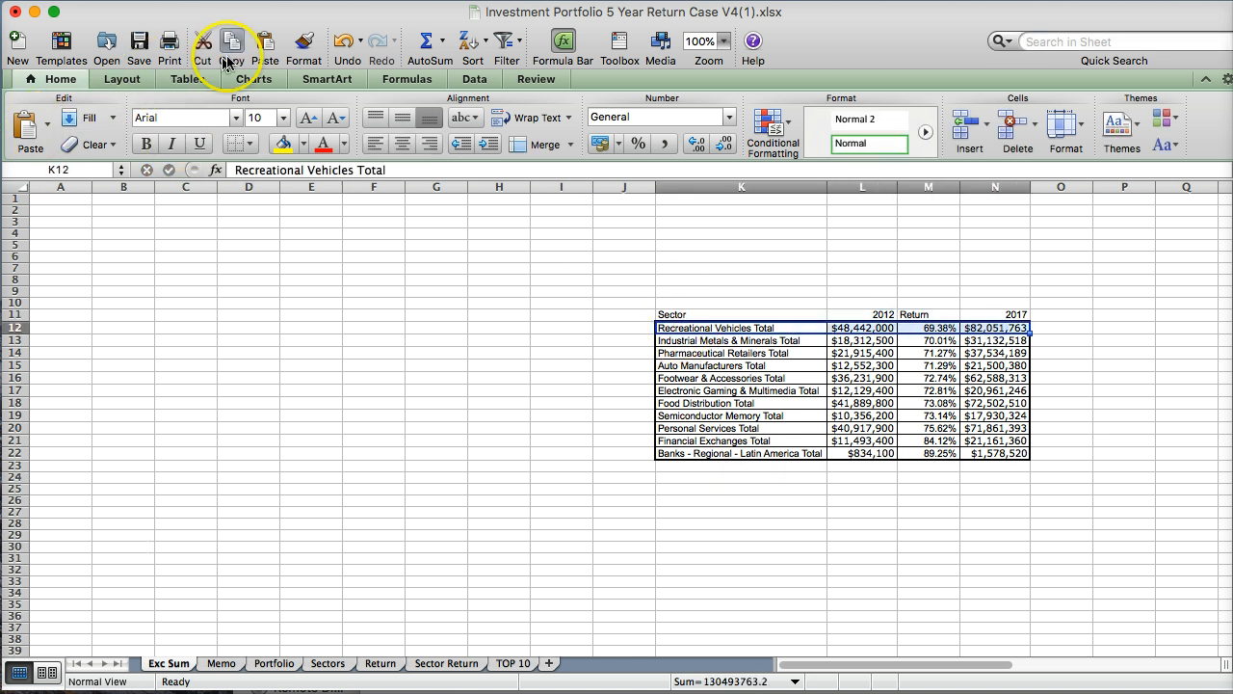
{"action": "left_click", "coordinate": [309, 47]}
{"action": "left_click_drag", "start_coordinate": [680, 314], "coordinate": [855, 318]}
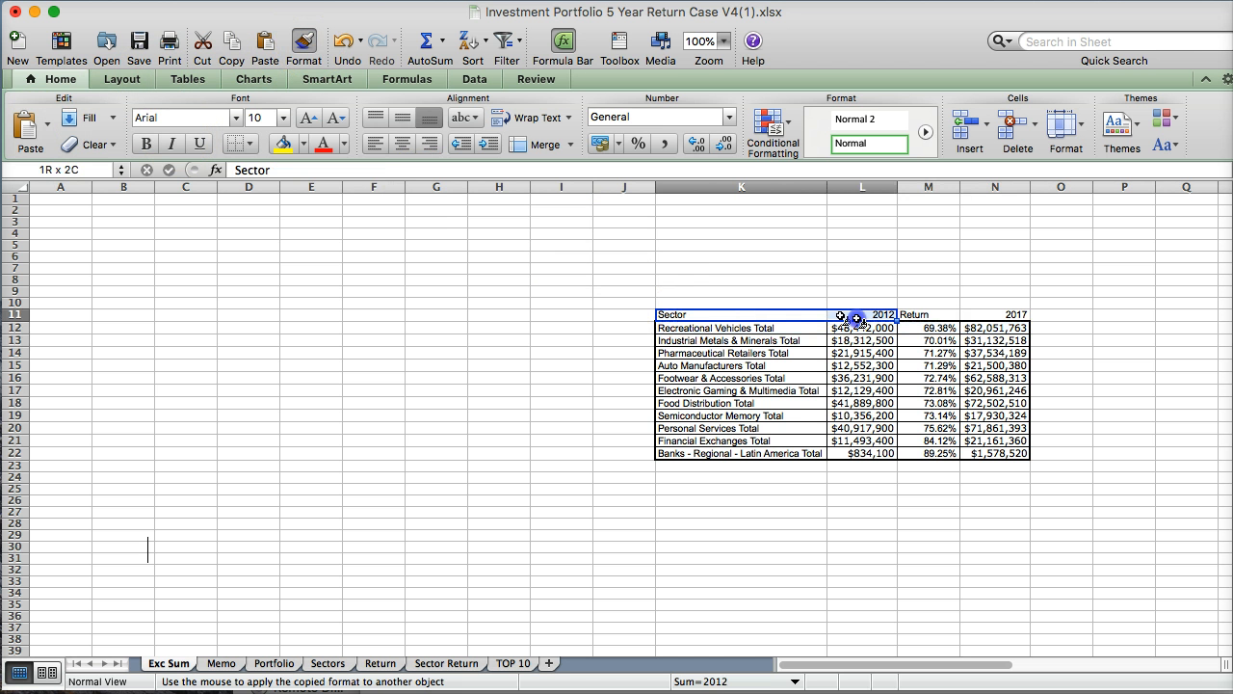
{"action": "left_click_drag", "start_coordinate": [982, 318], "coordinate": [984, 319]}
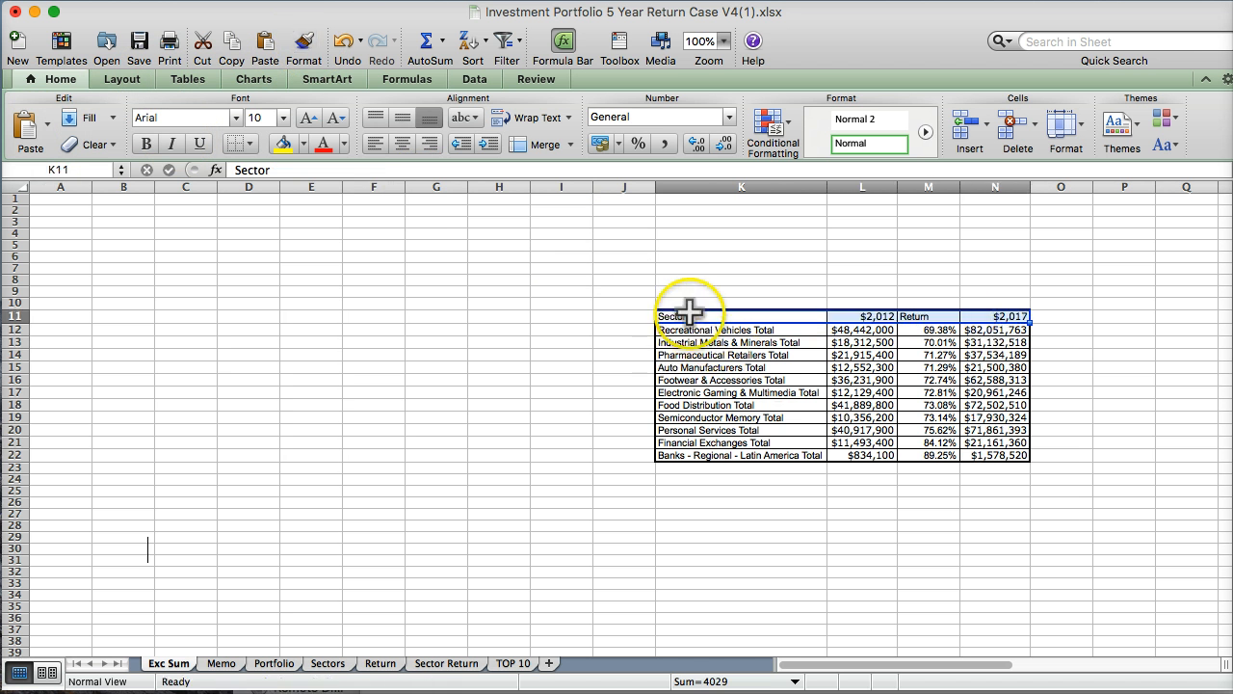
Format the year header in L11 as a Number with no decimal places.
{"action": "left_click", "coordinate": [860, 310]}
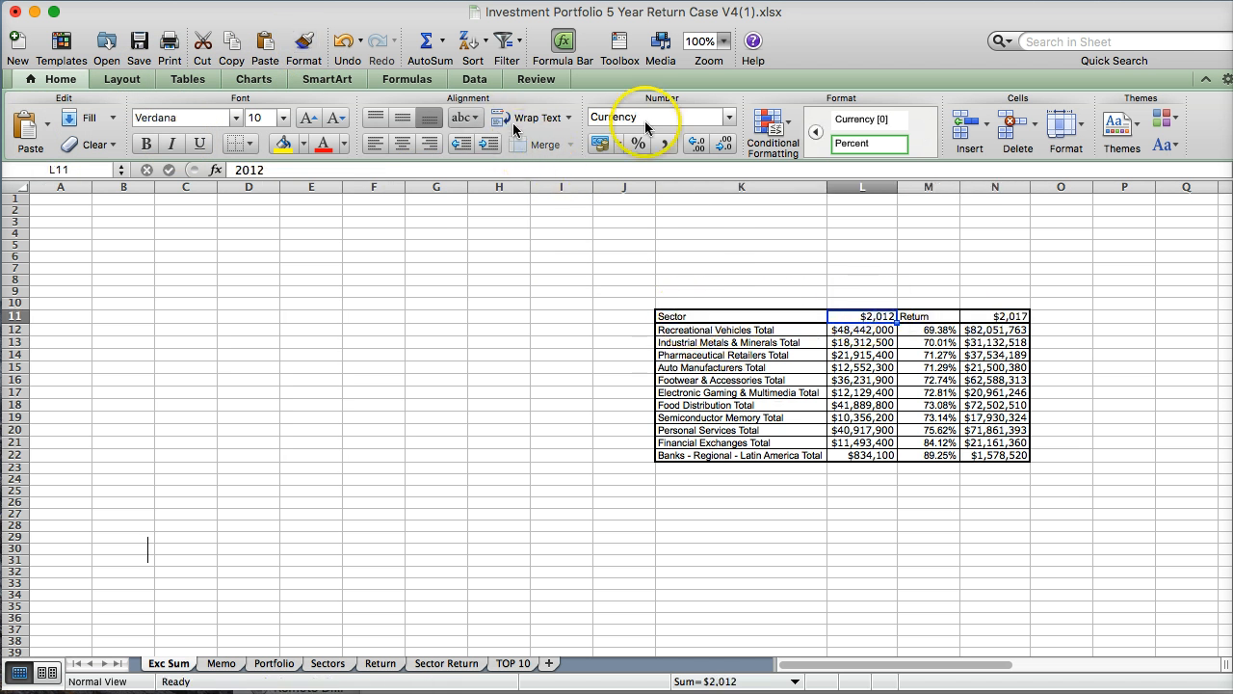
{"action": "left_click", "coordinate": [729, 120]}
{"action": "left_click", "coordinate": [621, 151]}
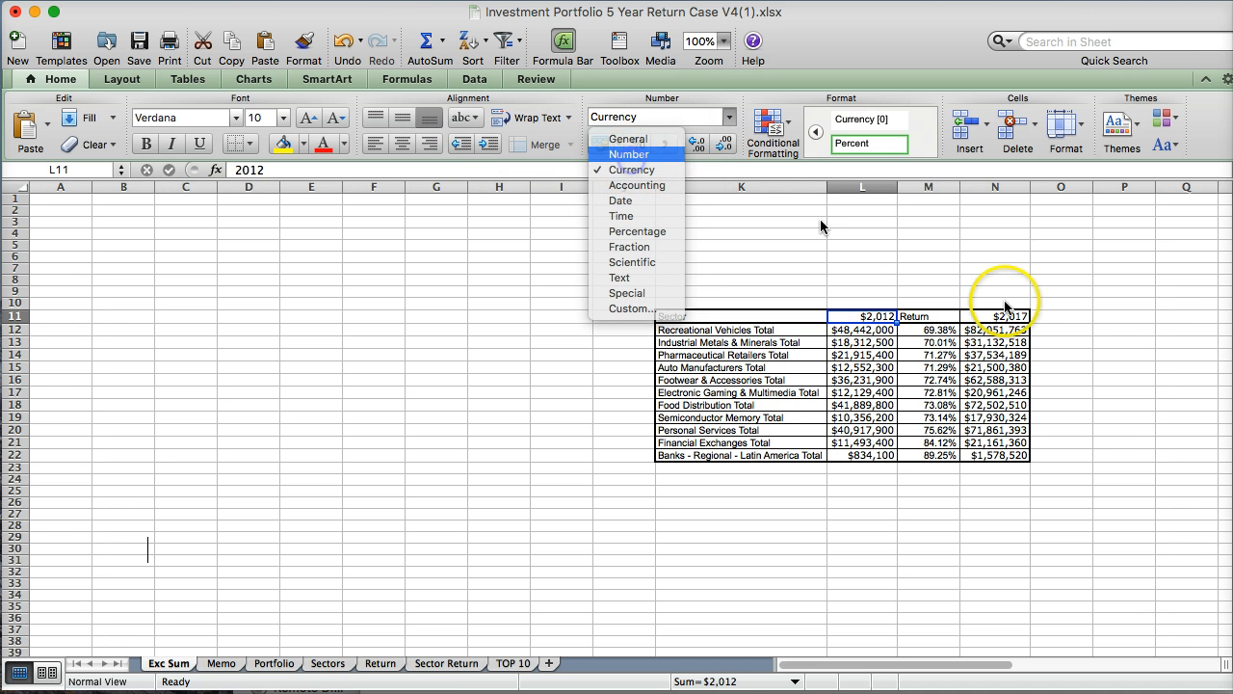
{"action": "double_click", "coordinate": [726, 144]}
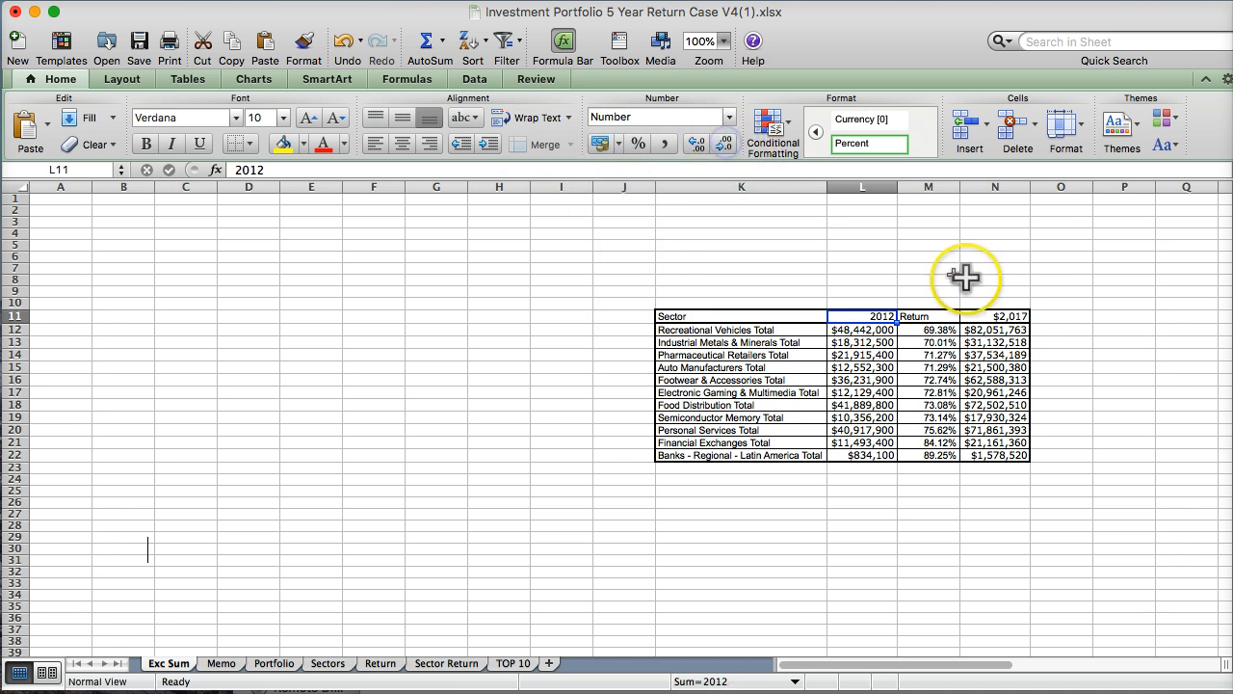
Copy the number format of the 2012 header in L11 onto the 2017 header in N11.
{"action": "left_click", "coordinate": [1002, 316]}
{"action": "left_click", "coordinate": [840, 318]}
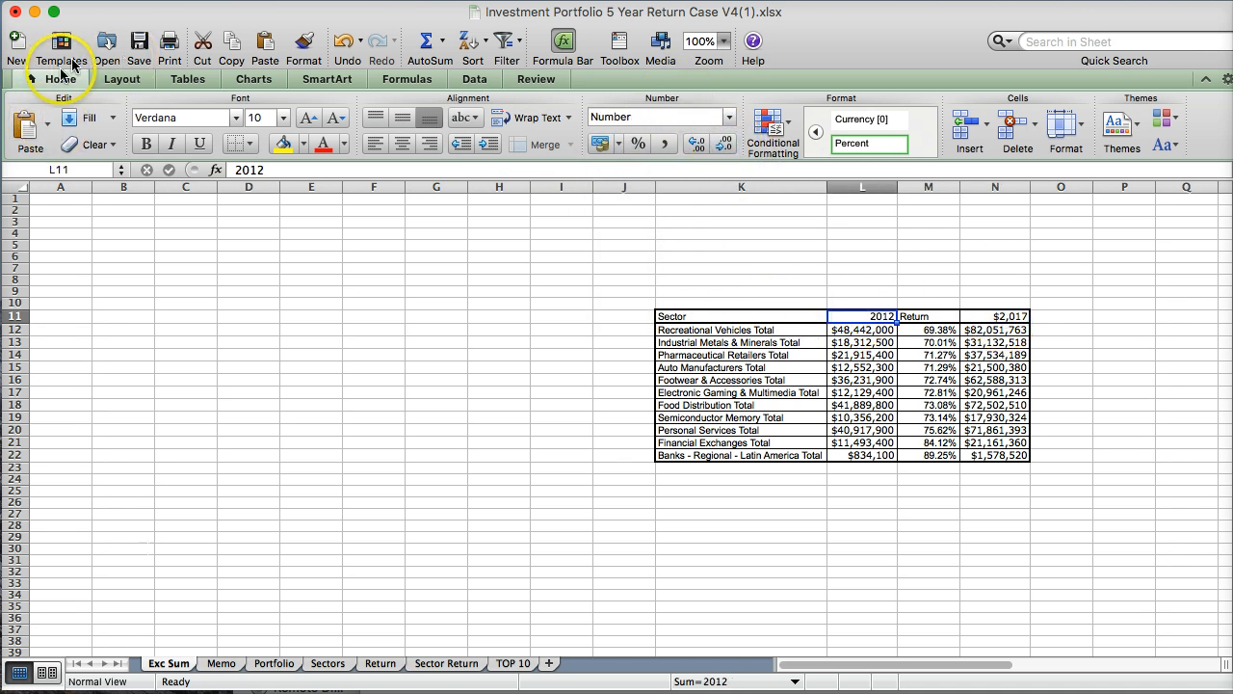
{"action": "left_click", "coordinate": [305, 48]}
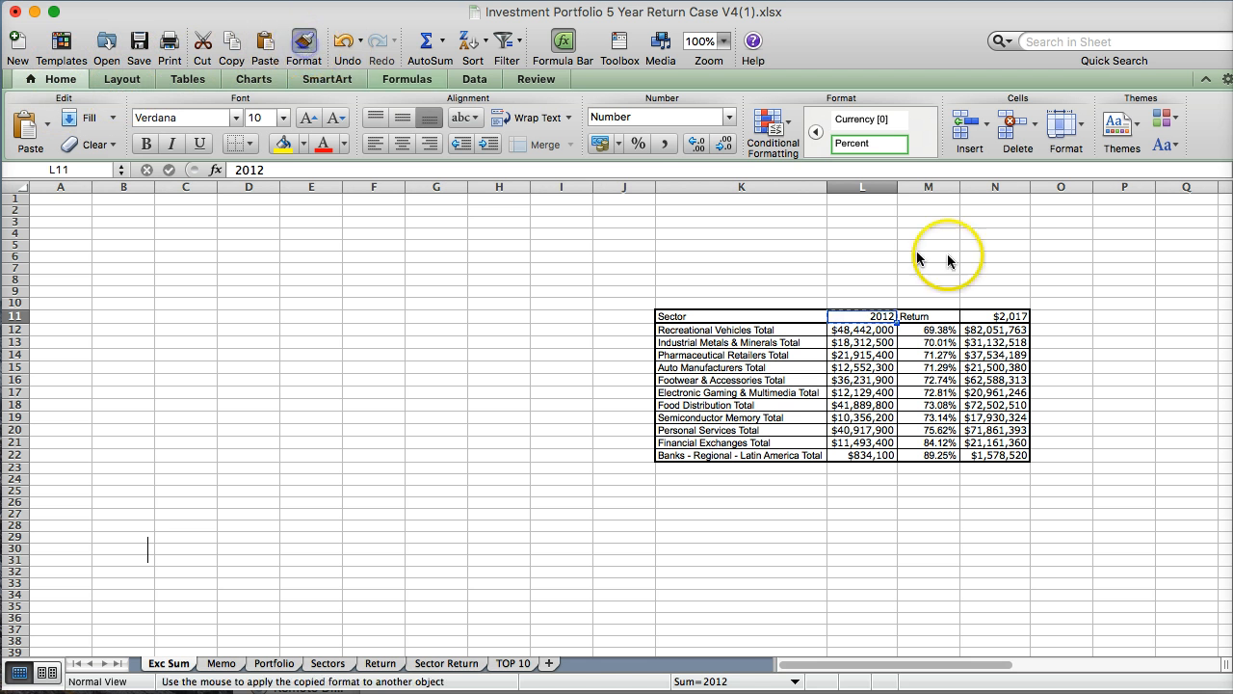
{"action": "left_click", "coordinate": [996, 318]}
{"action": "left_click", "coordinate": [878, 538]}
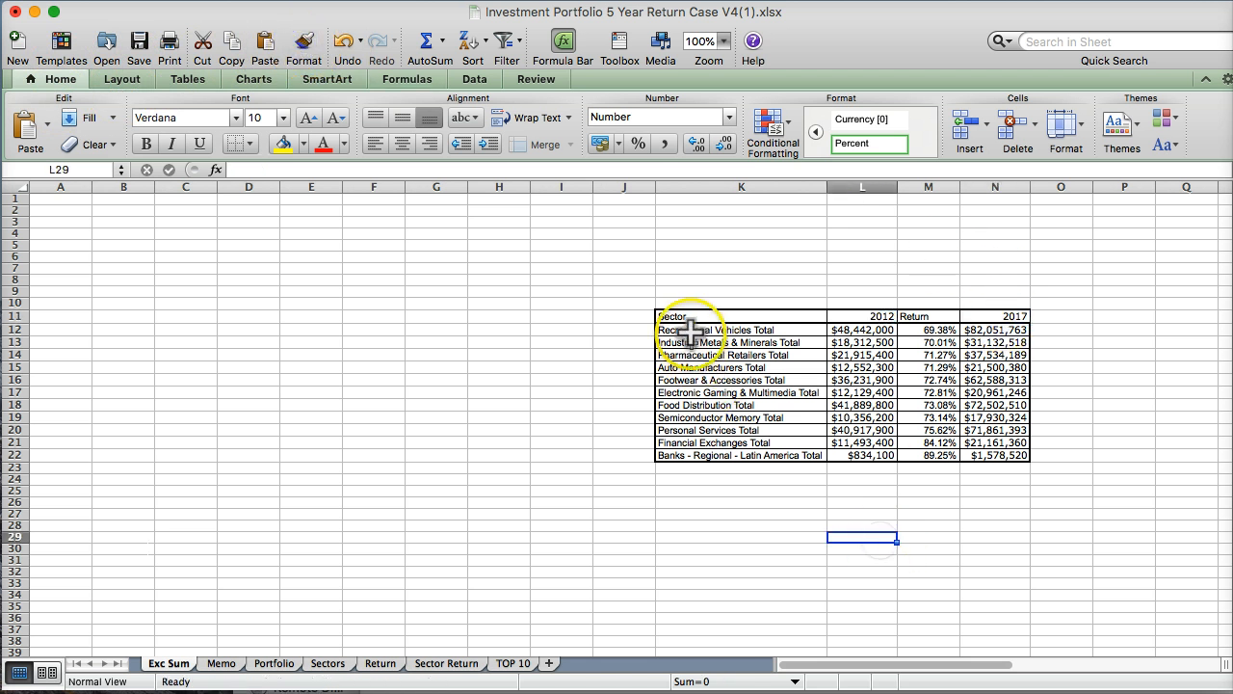
Insert a 2-D line chart of the table in K11 to N22 and move it clear of the data, over columns D to I.
{"action": "left_click_drag", "start_coordinate": [680, 316], "coordinate": [1001, 457]}
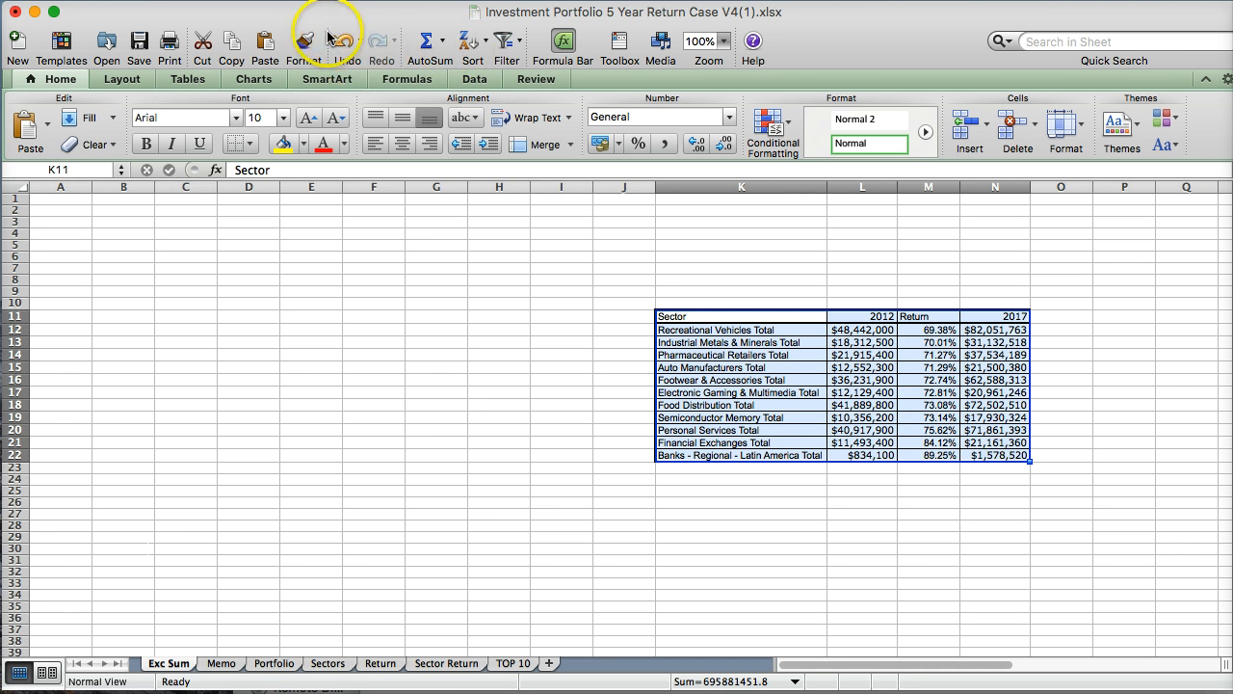
{"action": "left_click", "coordinate": [255, 81]}
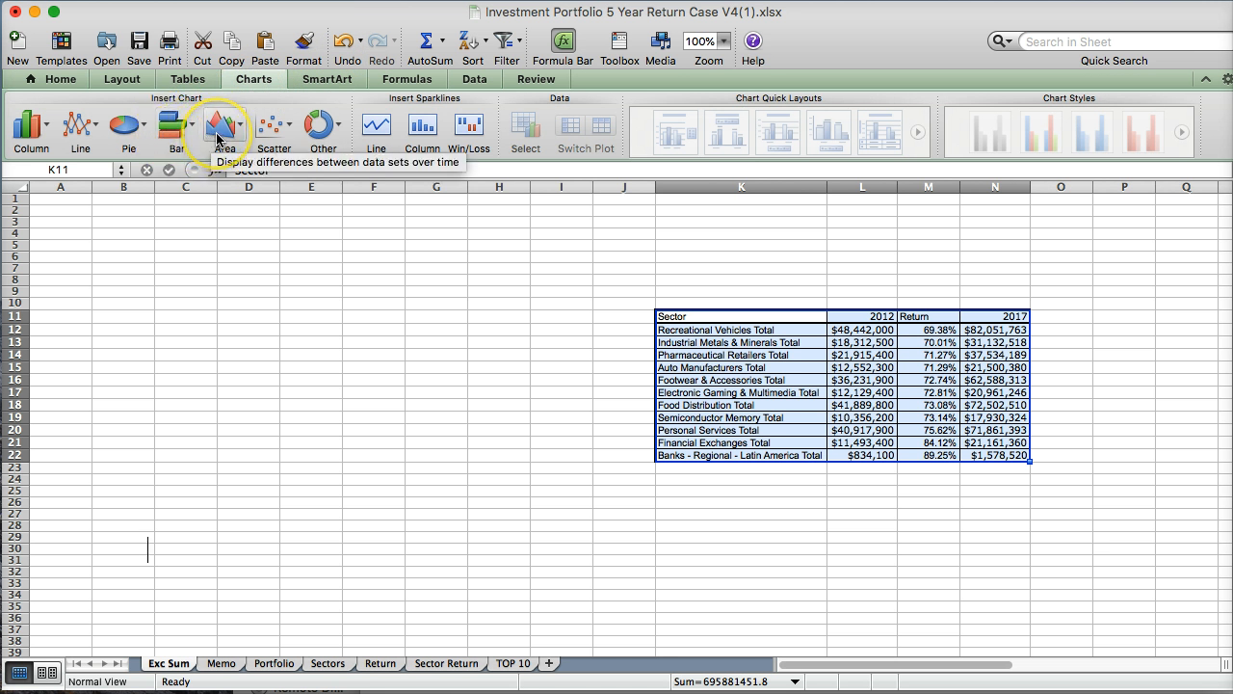
{"action": "left_click", "coordinate": [75, 130]}
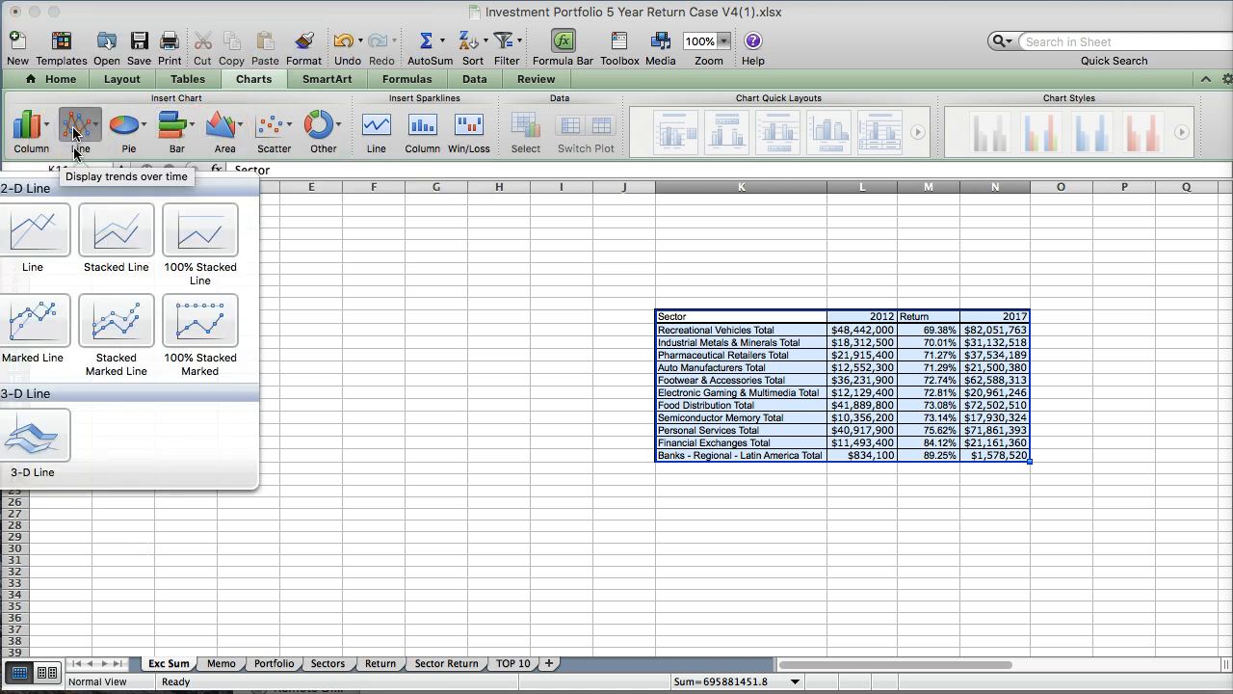
{"action": "left_click", "coordinate": [35, 238]}
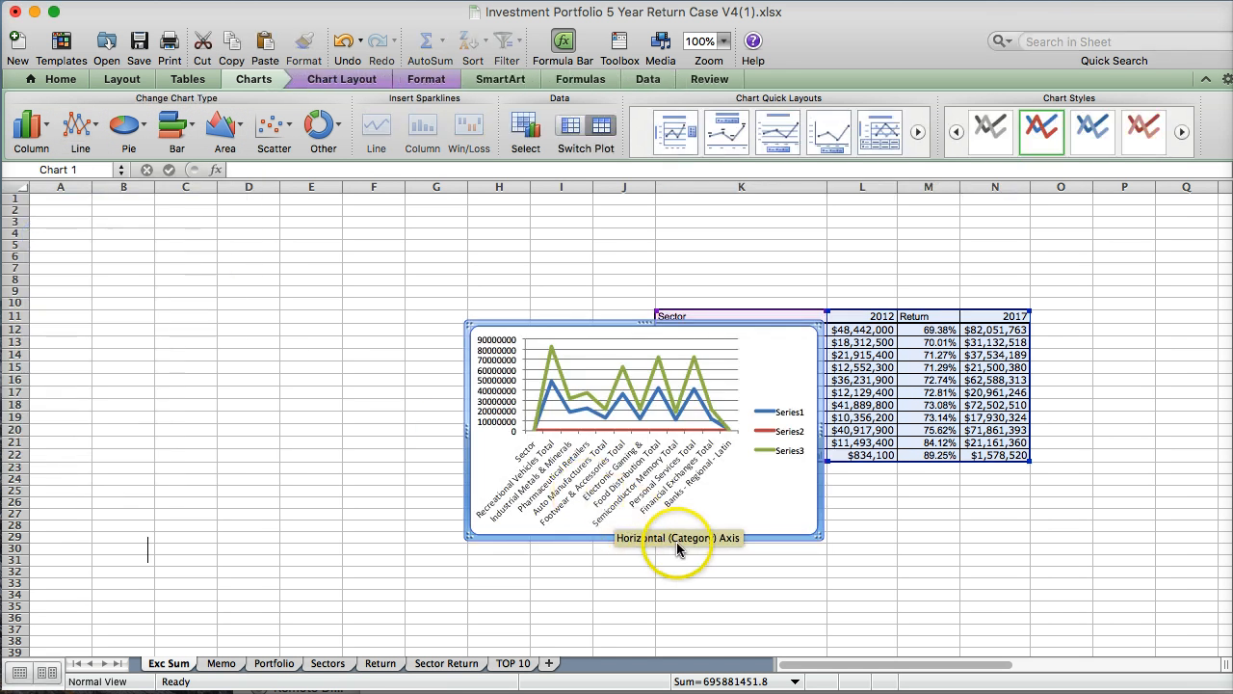
{"action": "left_click", "coordinate": [729, 352]}
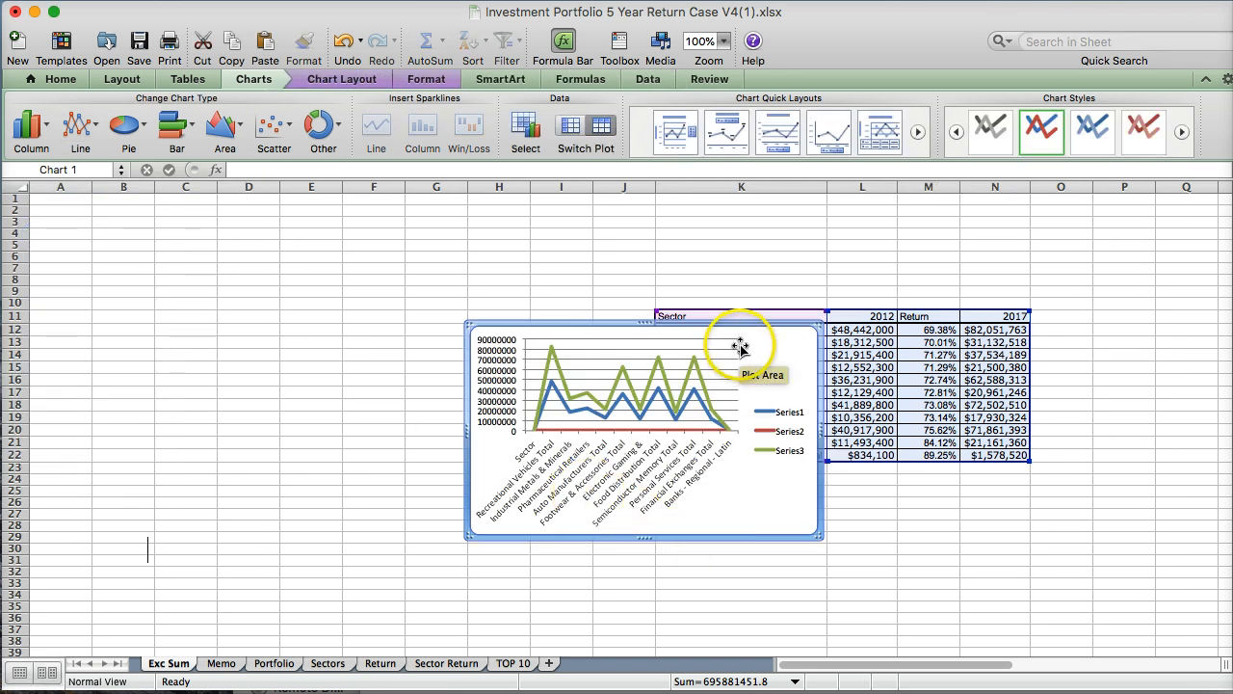
{"action": "left_click_drag", "start_coordinate": [739, 327], "coordinate": [509, 376]}
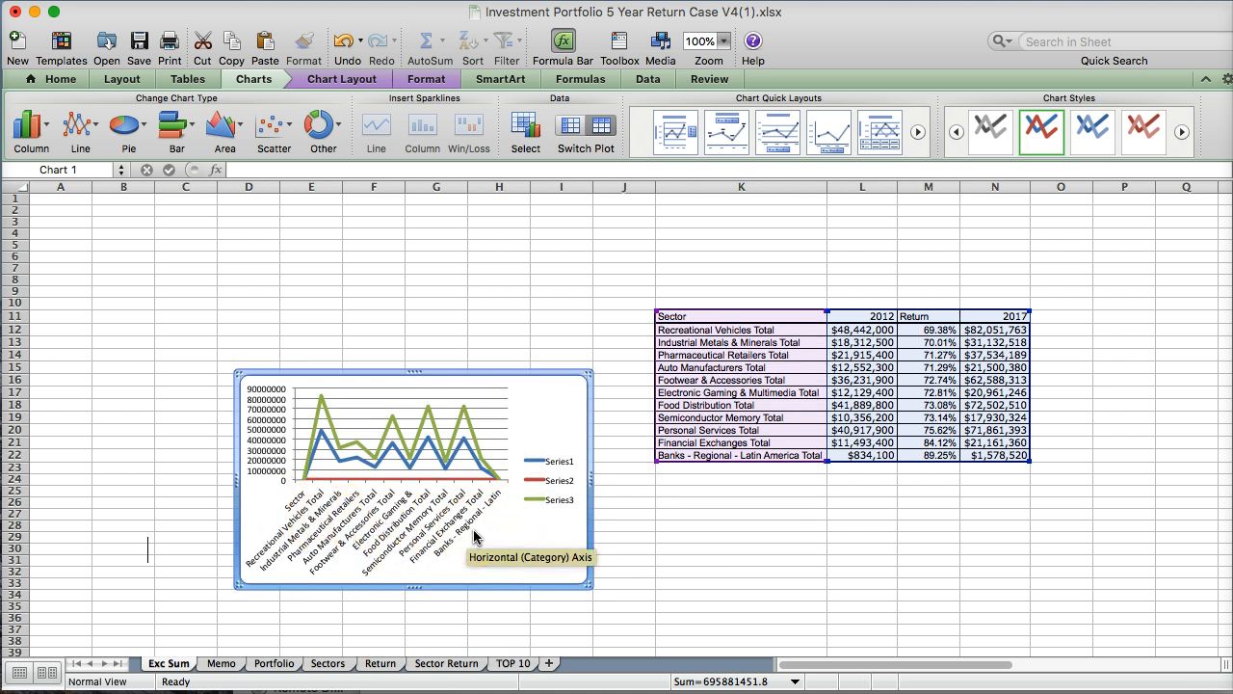
Delete the line chart from the Exc Sum sheet.
{"action": "left_click", "coordinate": [509, 516]}
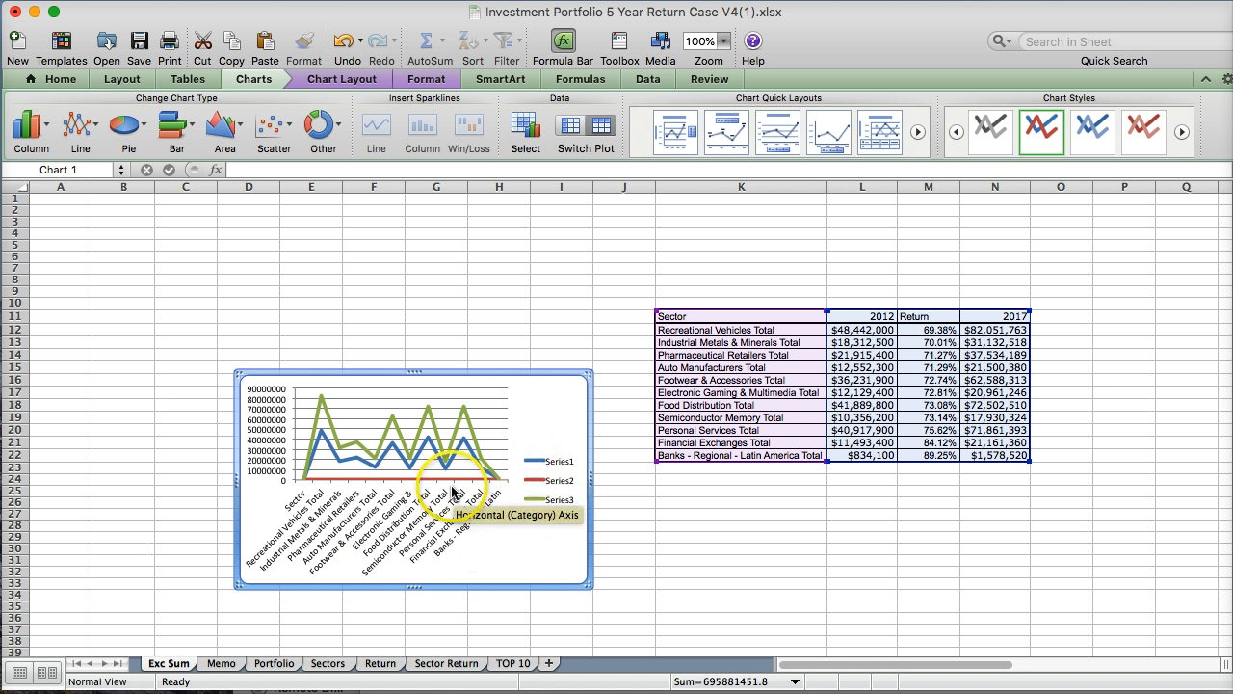
{"action": "left_click", "coordinate": [530, 404]}
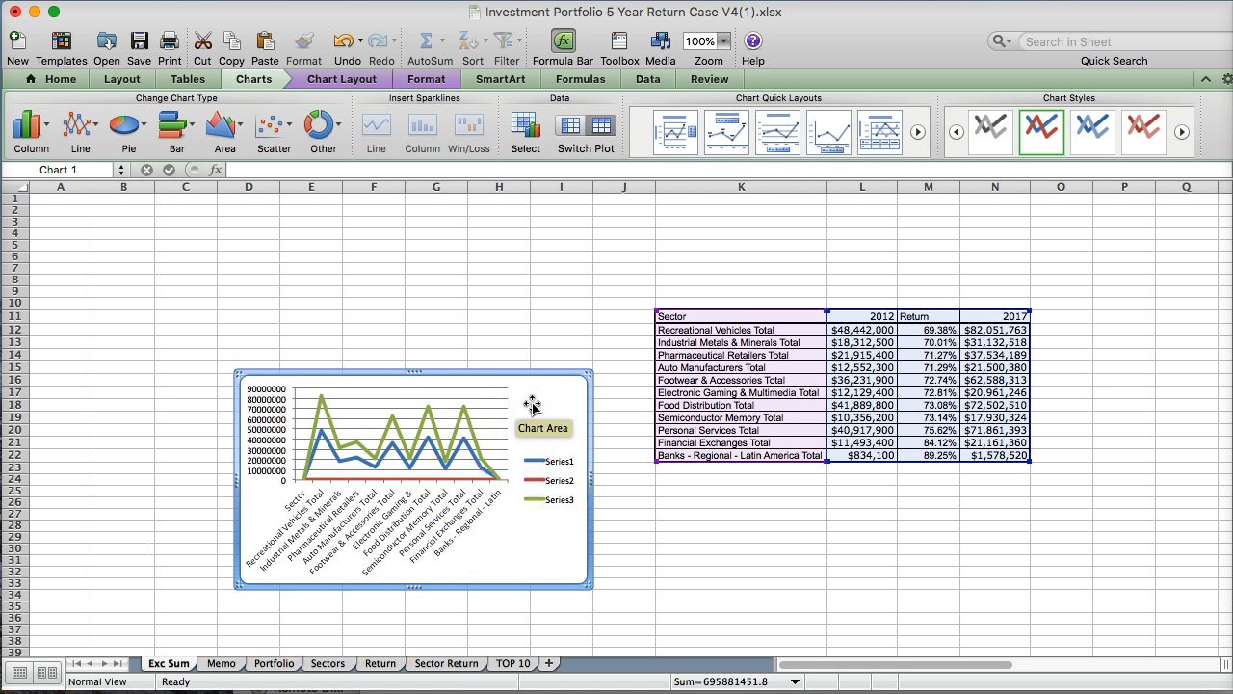
{"action": "key", "text": "Delete"}
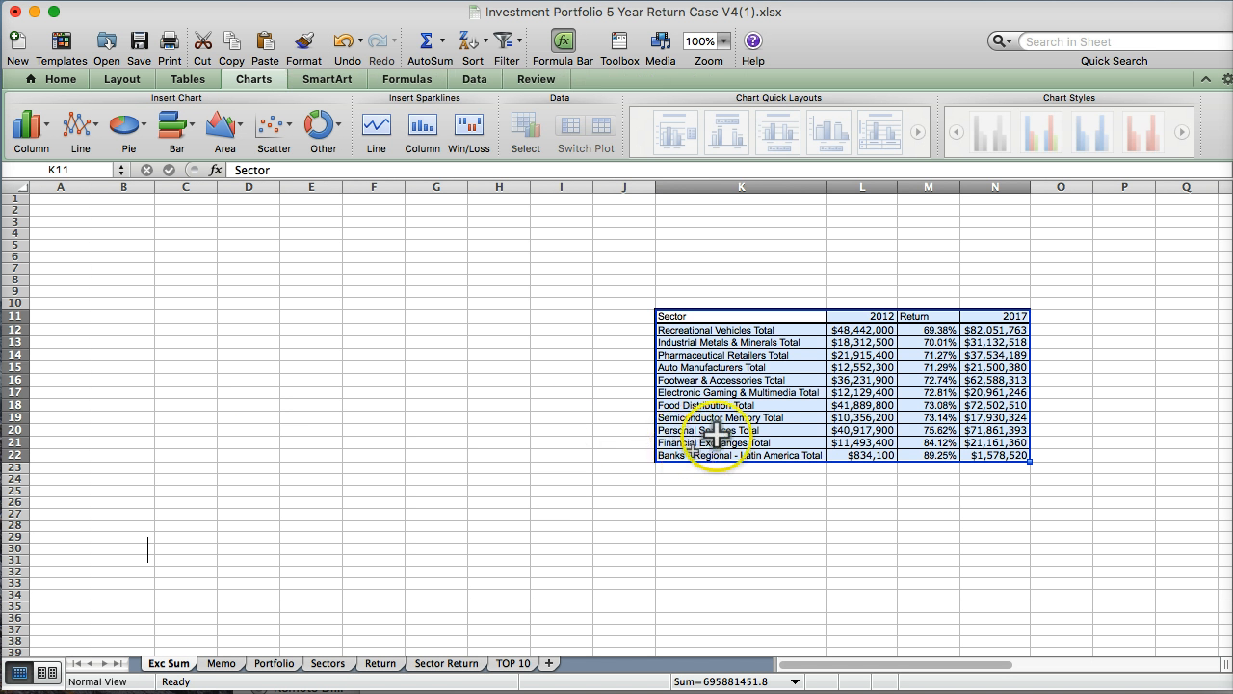
Try a 2-D clustered column chart of the Sector and 2012 columns, K11 to L22, and delete it.
{"action": "left_click", "coordinate": [710, 343]}
{"action": "left_click_drag", "start_coordinate": [665, 316], "coordinate": [856, 458]}
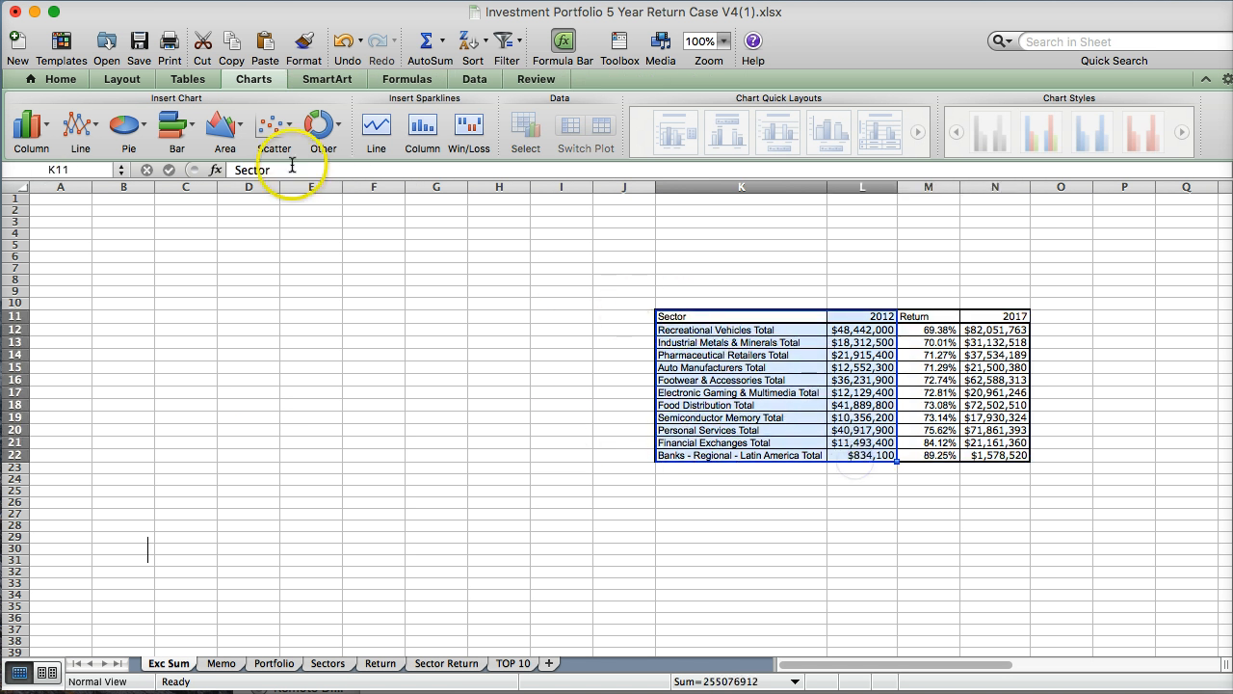
{"action": "left_click", "coordinate": [176, 136]}
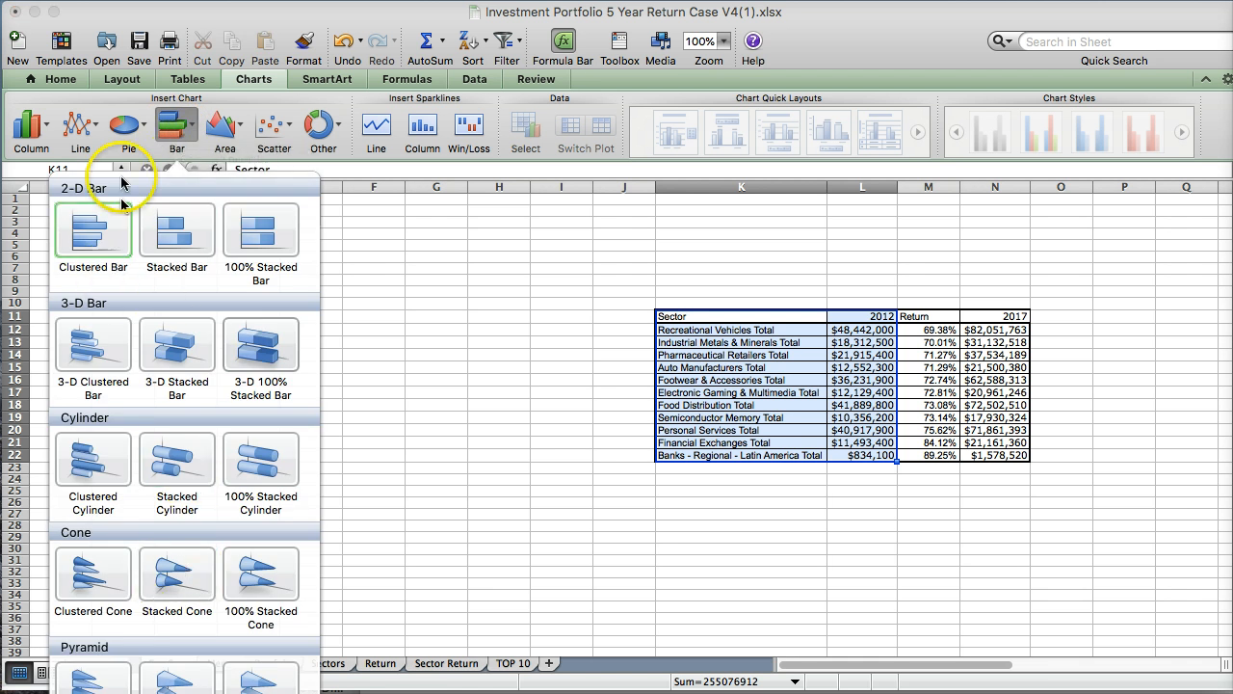
{"action": "left_click", "coordinate": [43, 135]}
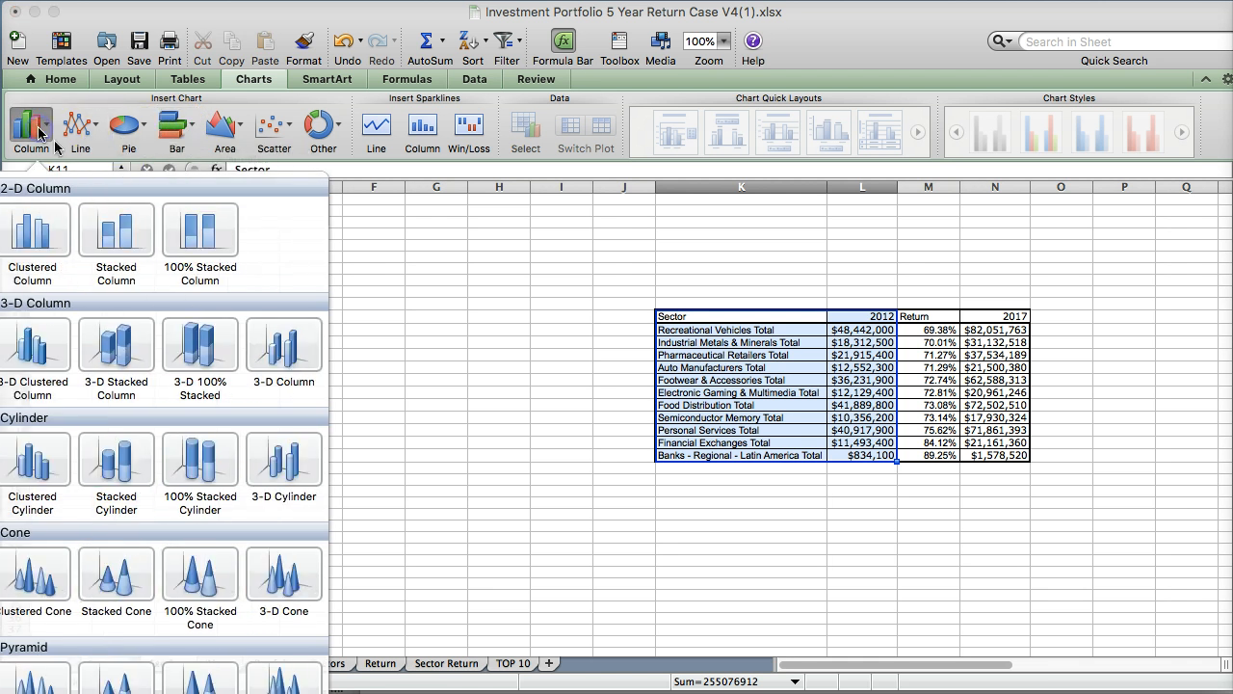
{"action": "left_click", "coordinate": [44, 226]}
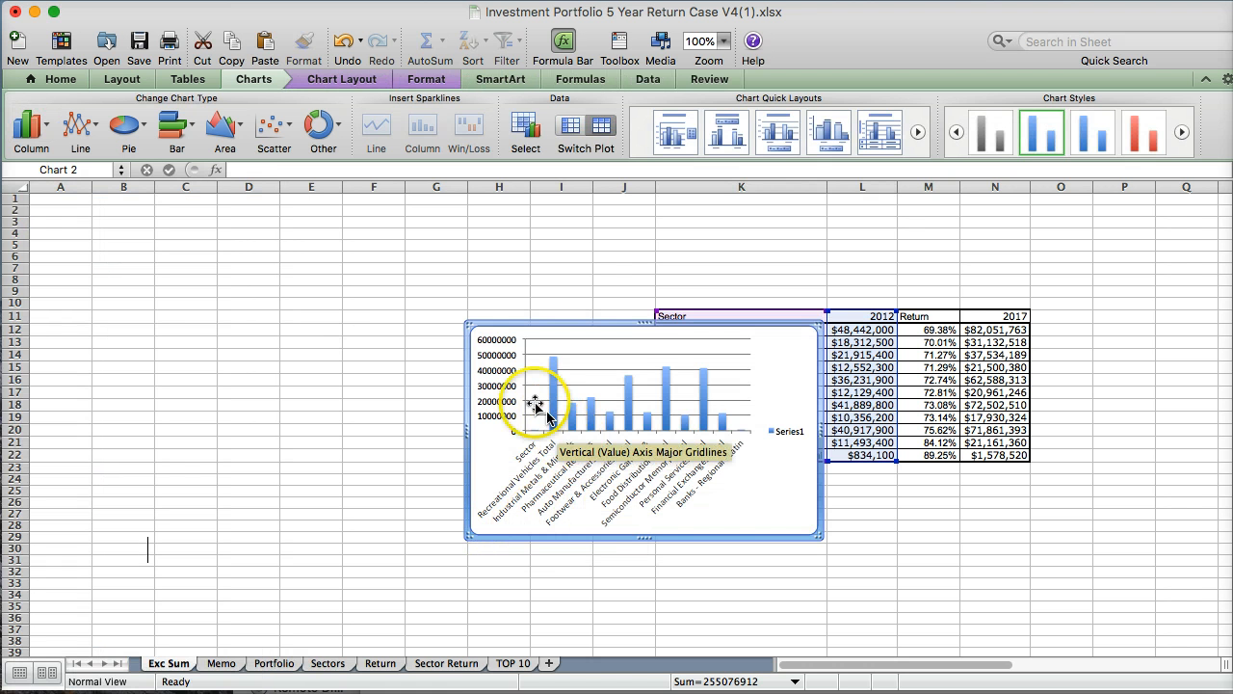
{"action": "key", "text": "Delete"}
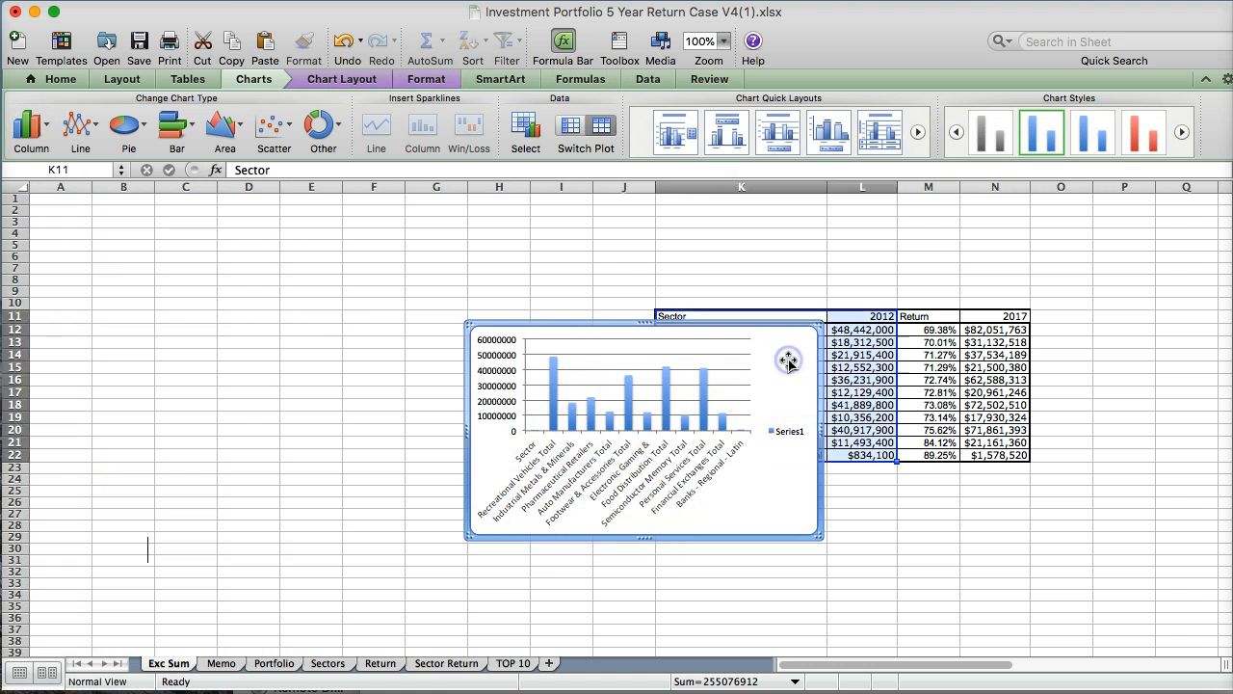
Insert a large text box on the Exc Sum sheet, from row 3 down over columns A to I, beside the sector table.
{"action": "left_click", "coordinate": [307, 356]}
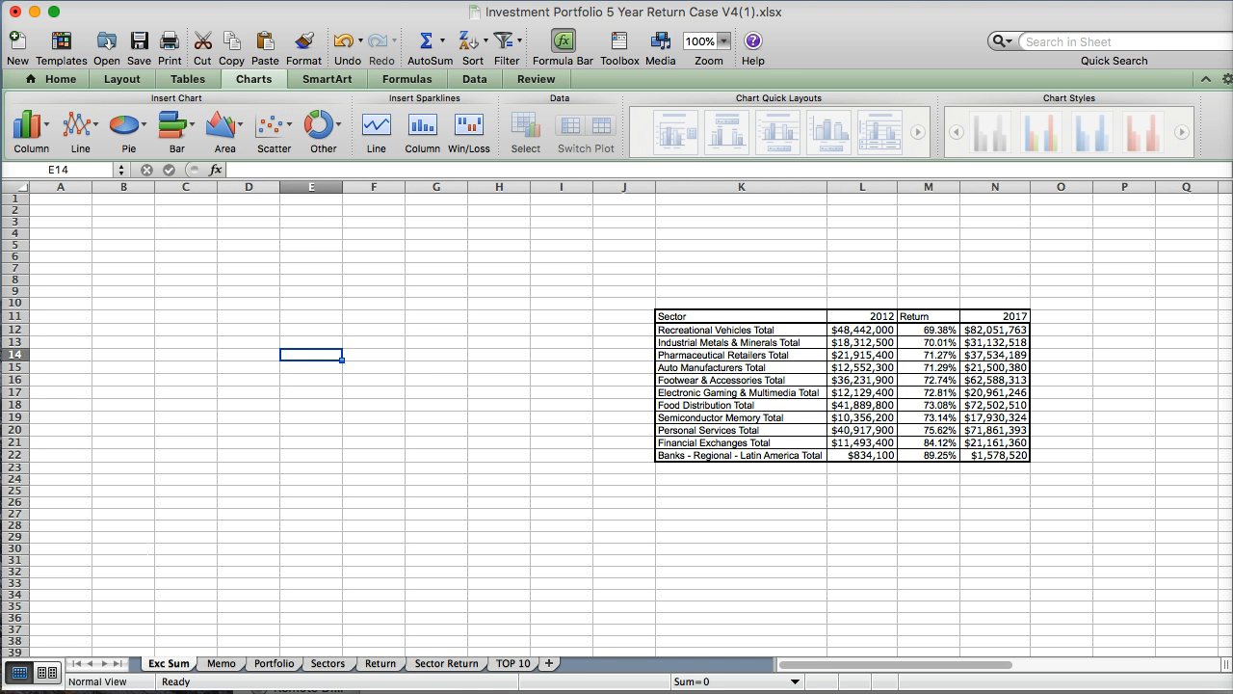
{"action": "left_click", "coordinate": [236, 0]}
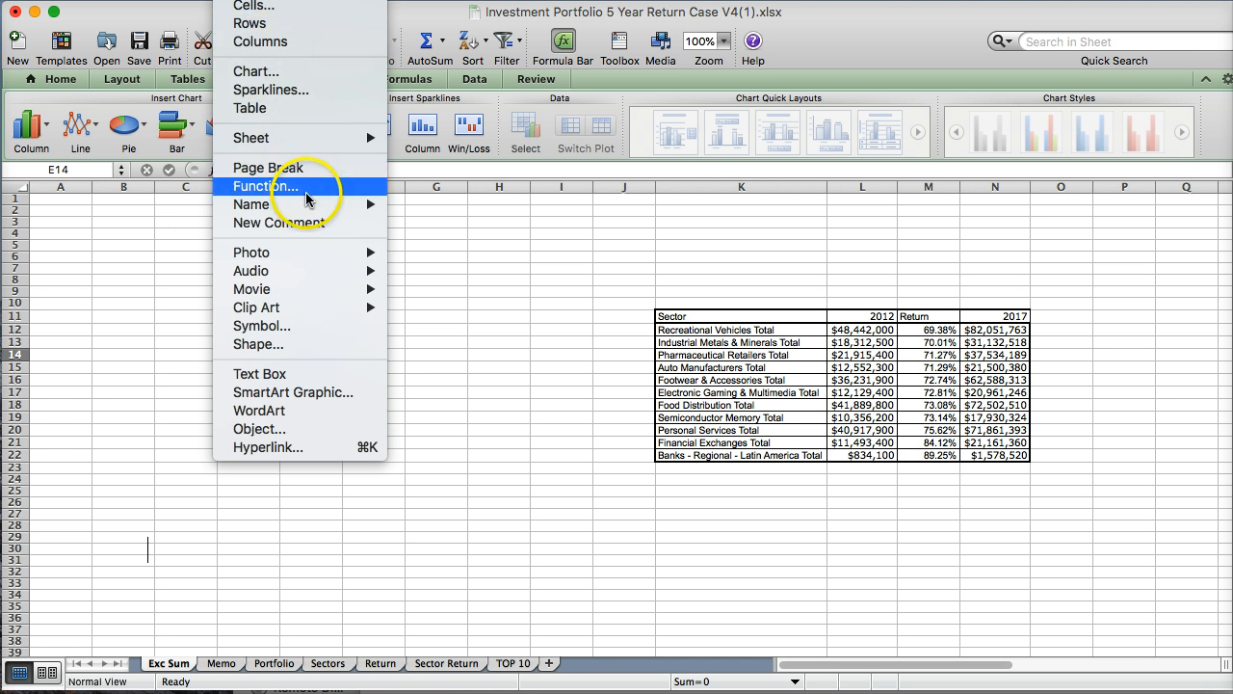
{"action": "mouse_move", "coordinate": [306, 201]}
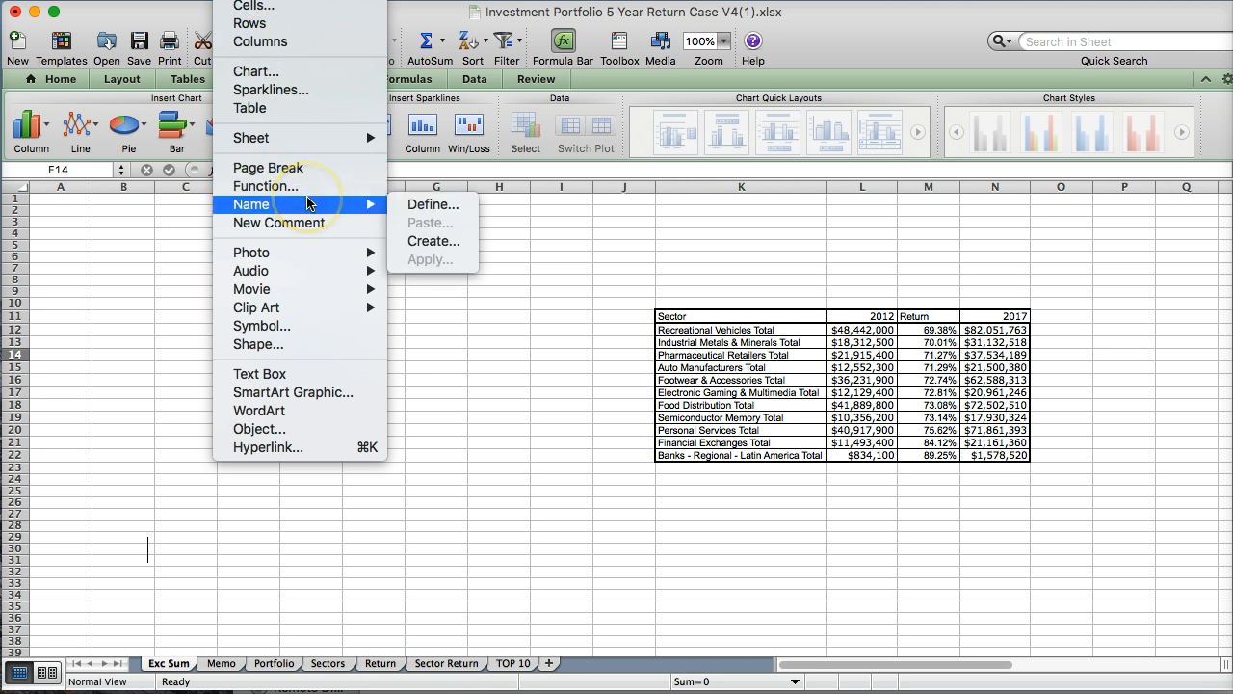
{"action": "left_click", "coordinate": [294, 379]}
{"action": "left_click_drag", "start_coordinate": [69, 220], "coordinate": [589, 665]}
{"action": "scroll", "coordinate": [341, 507], "scroll_direction": "down", "scroll_amount": 1}
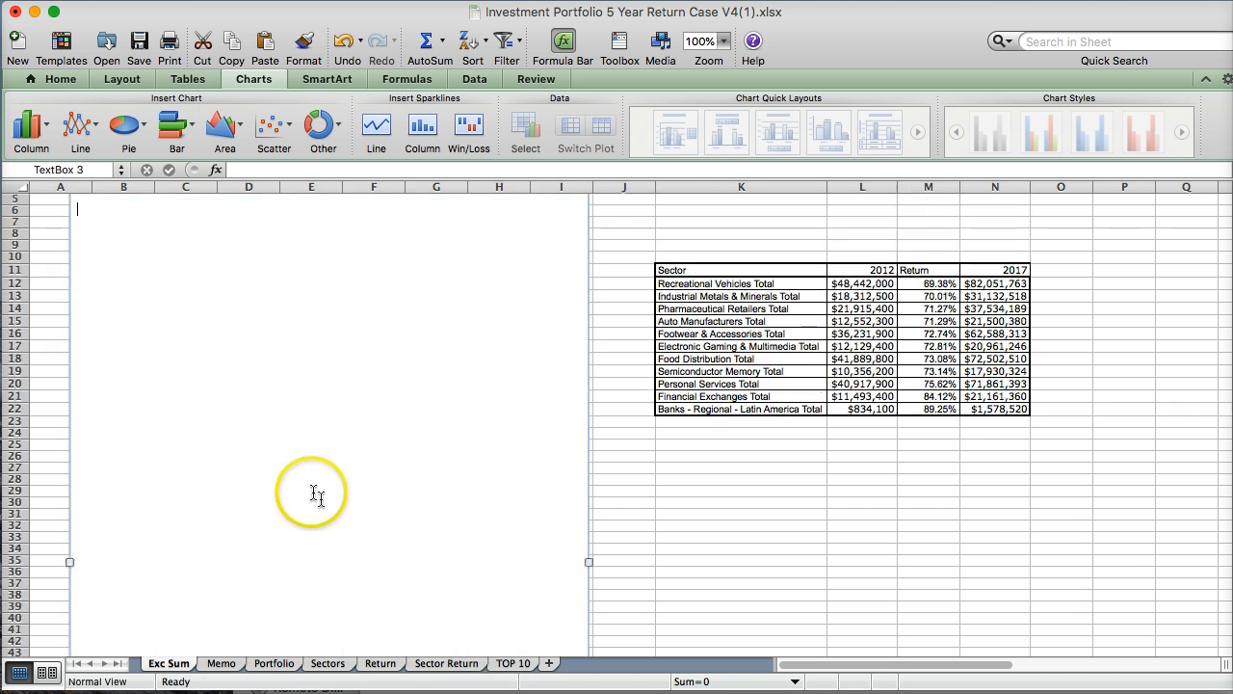
{"action": "scroll", "coordinate": [312, 495], "scroll_direction": "up", "scroll_amount": 2}
{"action": "left_click", "coordinate": [125, 260]}
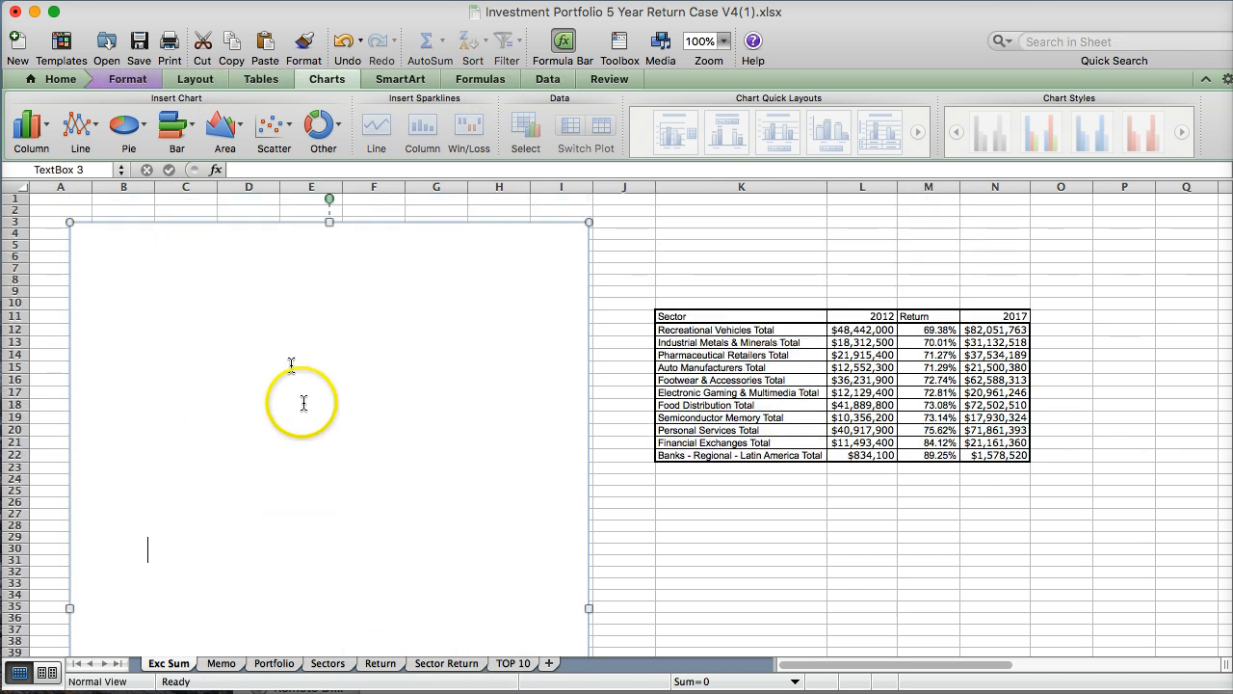
Review the Memo sheet's instructions for drafting the memo and the lists the analysis should include.
{"action": "left_click", "coordinate": [221, 663]}
{"action": "scroll", "coordinate": [352, 478], "scroll_direction": "down", "scroll_amount": 4}
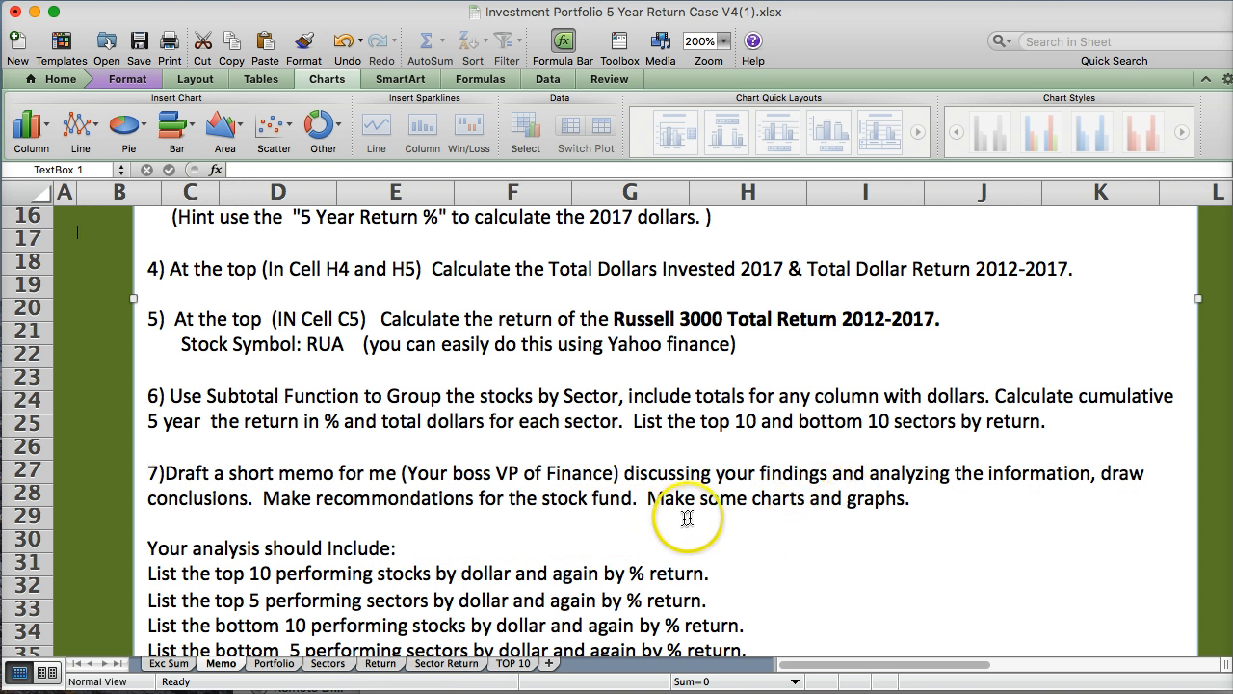
{"action": "scroll", "coordinate": [874, 510], "scroll_direction": "down", "scroll_amount": 5}
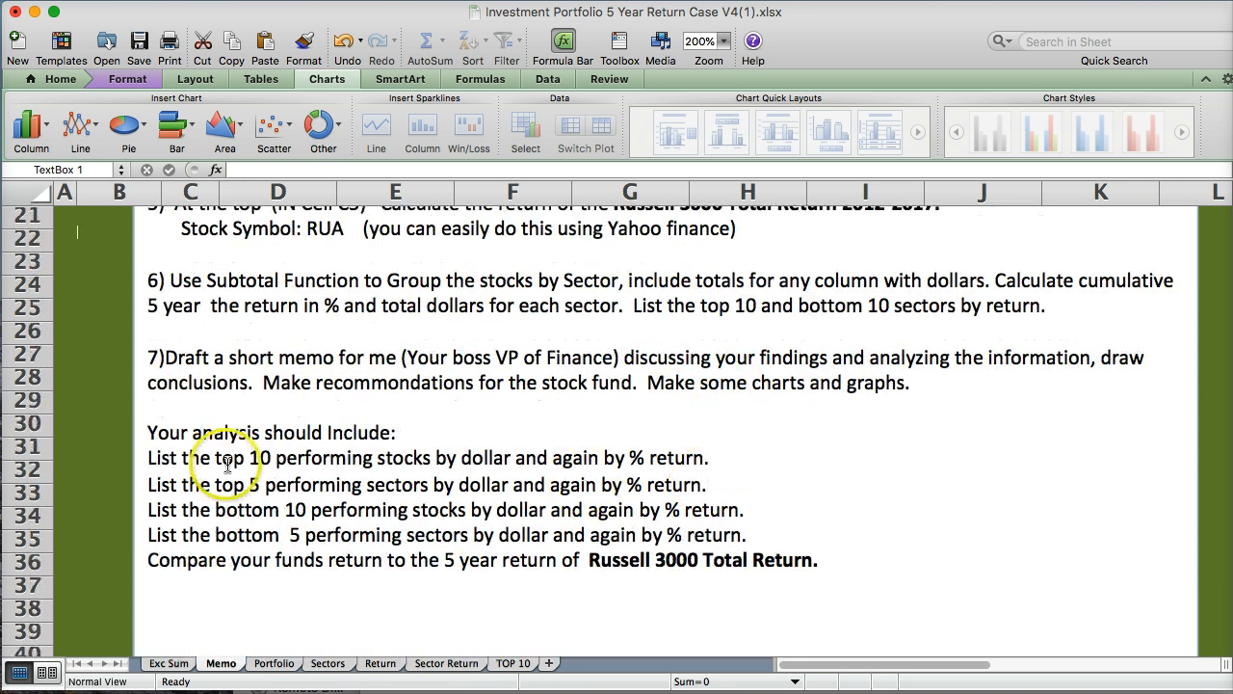
{"action": "left_click", "coordinate": [148, 459]}
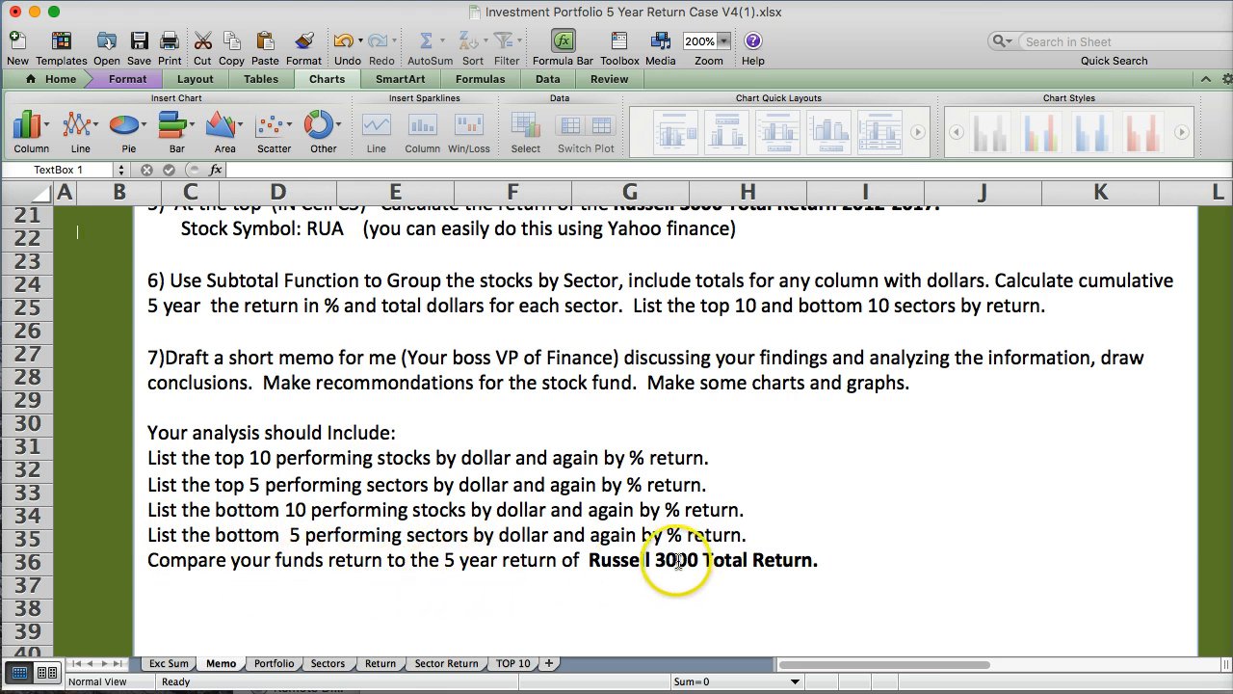
{"action": "scroll", "coordinate": [540, 512], "scroll_direction": "up", "scroll_amount": 3}
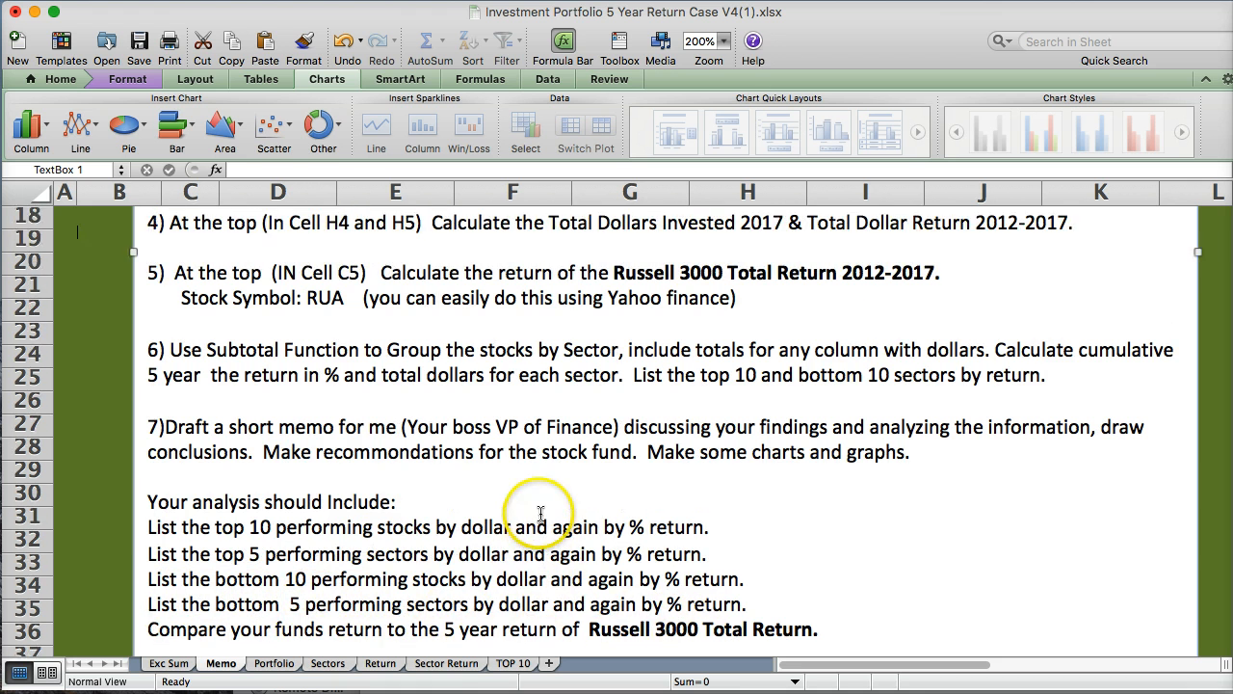
{"action": "scroll", "coordinate": [541, 512], "scroll_direction": "up", "scroll_amount": 3}
{"action": "scroll", "coordinate": [521, 491], "scroll_direction": "down", "scroll_amount": 2}
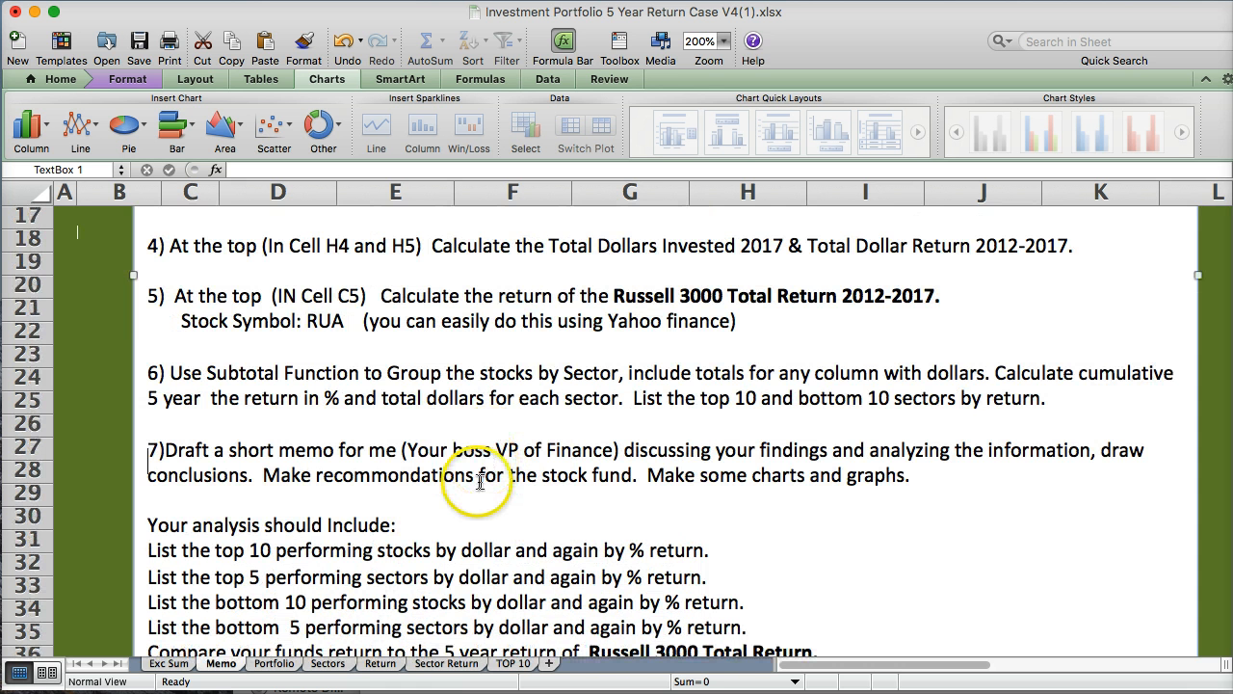
Look through the Portfolio, Sectors, Return, Sector Return and TOP 10 sheets for data that can support the memo.
{"action": "left_click", "coordinate": [262, 665]}
{"action": "left_click", "coordinate": [331, 614]}
{"action": "scroll", "coordinate": [330, 514], "scroll_direction": "down", "scroll_amount": 3}
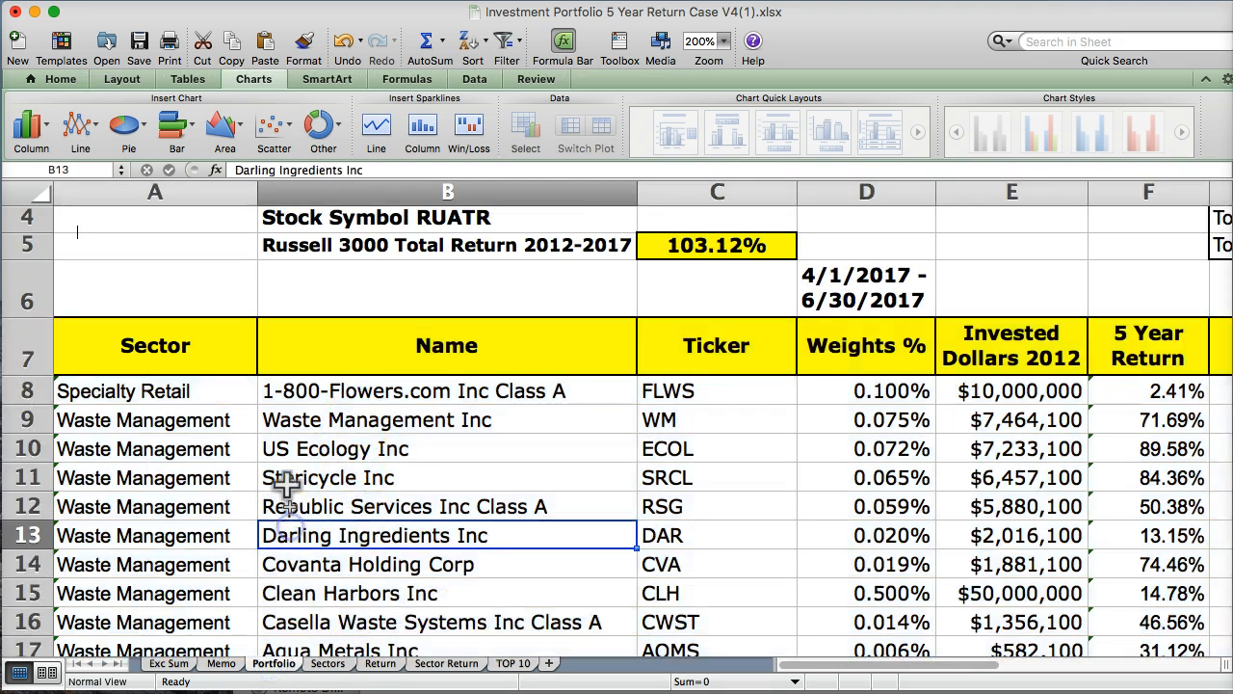
{"action": "left_click", "coordinate": [328, 664]}
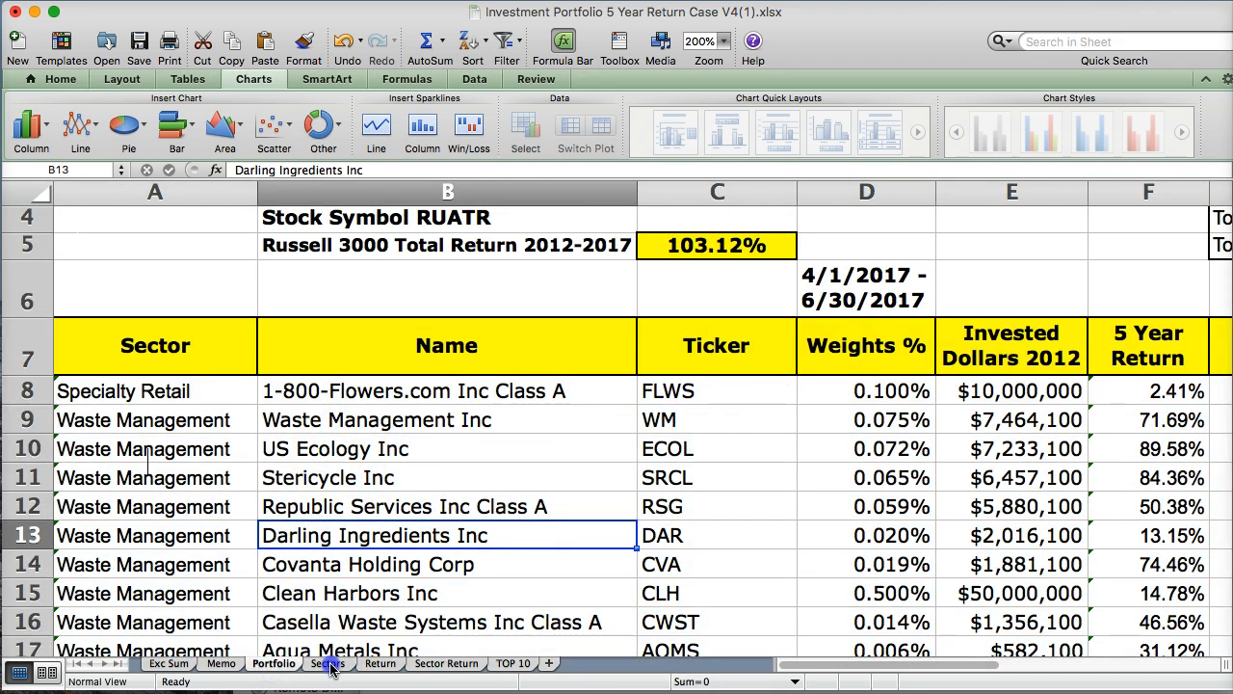
{"action": "left_click", "coordinate": [375, 664]}
{"action": "left_click", "coordinate": [436, 664]}
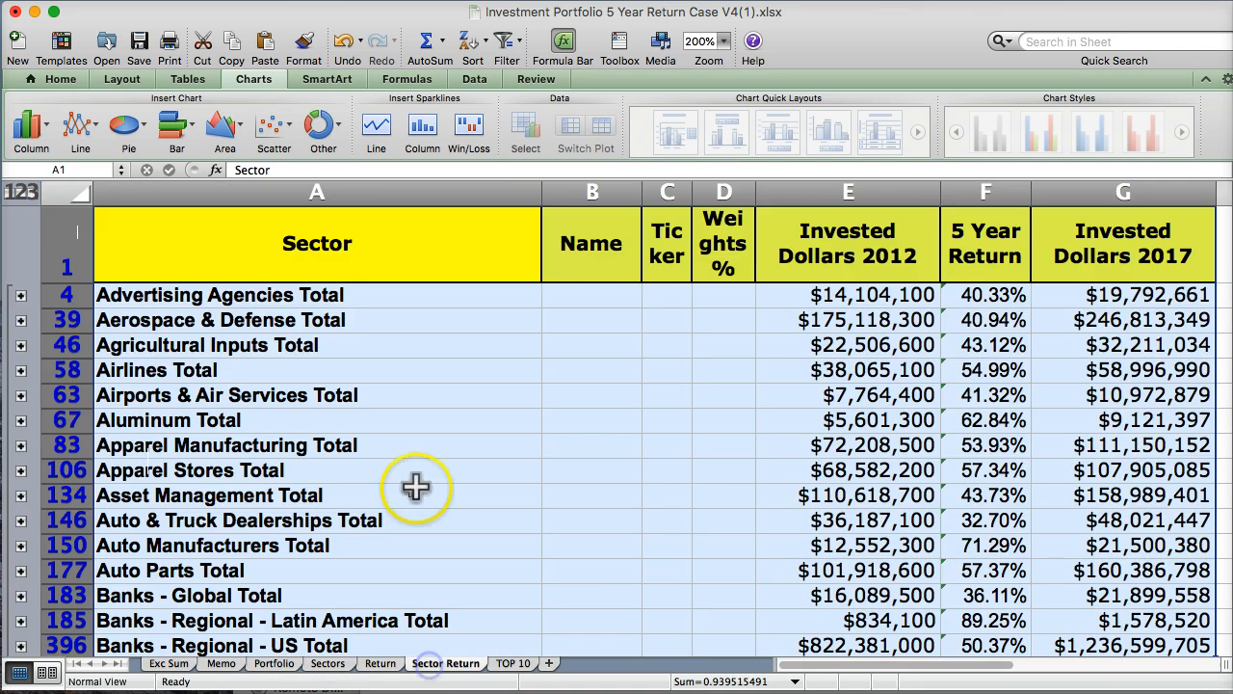
{"action": "left_click", "coordinate": [512, 662]}
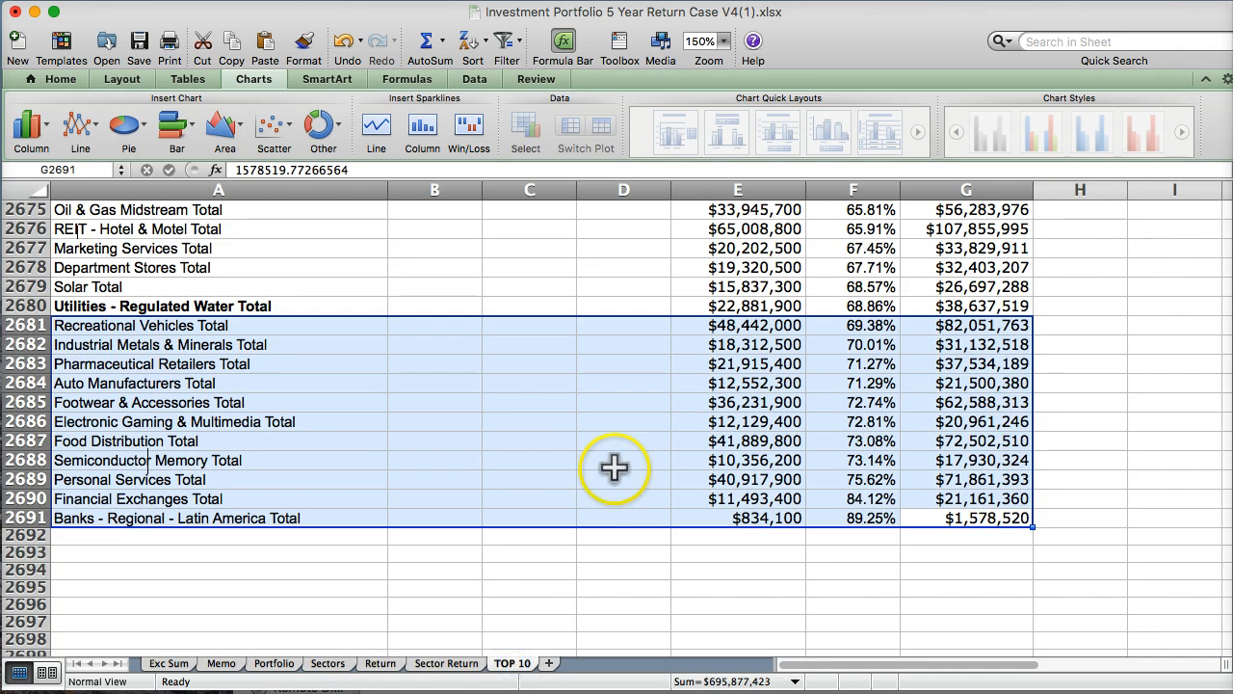
{"action": "scroll", "coordinate": [615, 467], "scroll_direction": "up", "scroll_amount": 12}
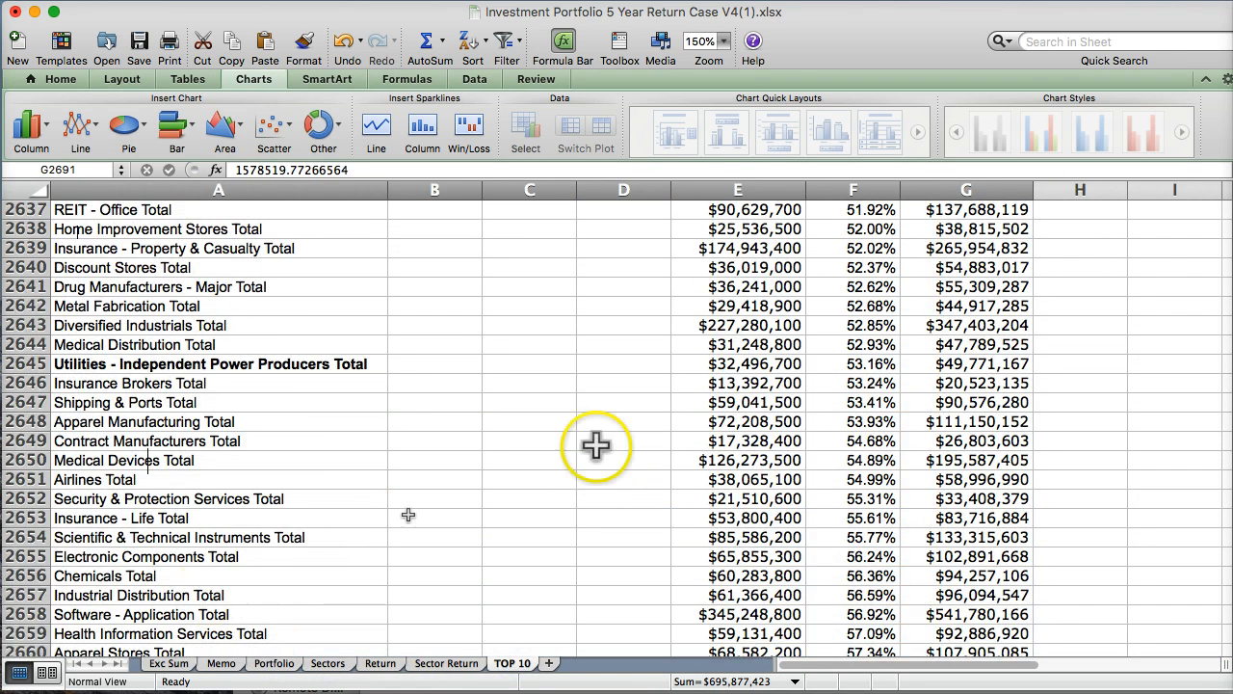
{"action": "scroll", "coordinate": [595, 444], "scroll_direction": "up", "scroll_amount": 4}
Check the required analysis lists on the Memo sheet again and return to the empty text box on Exc Sum.
{"action": "left_click", "coordinate": [162, 663]}
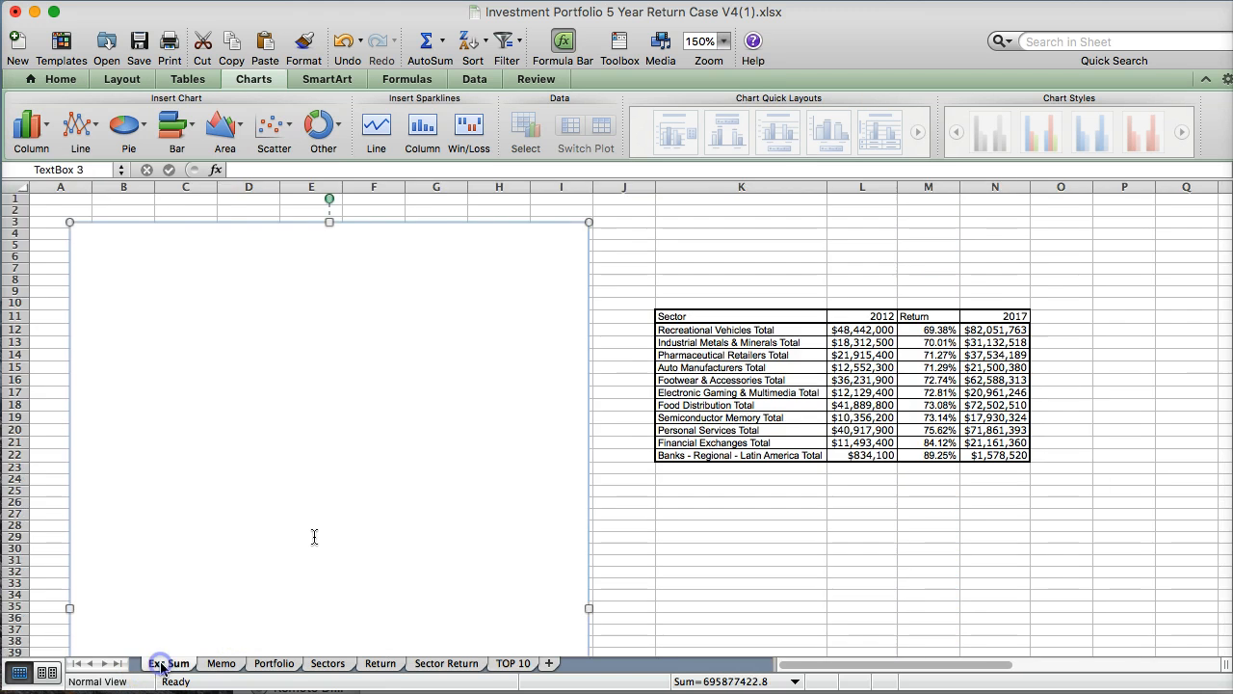
{"action": "left_click", "coordinate": [220, 663]}
{"action": "scroll", "coordinate": [309, 539], "scroll_direction": "down", "scroll_amount": 3}
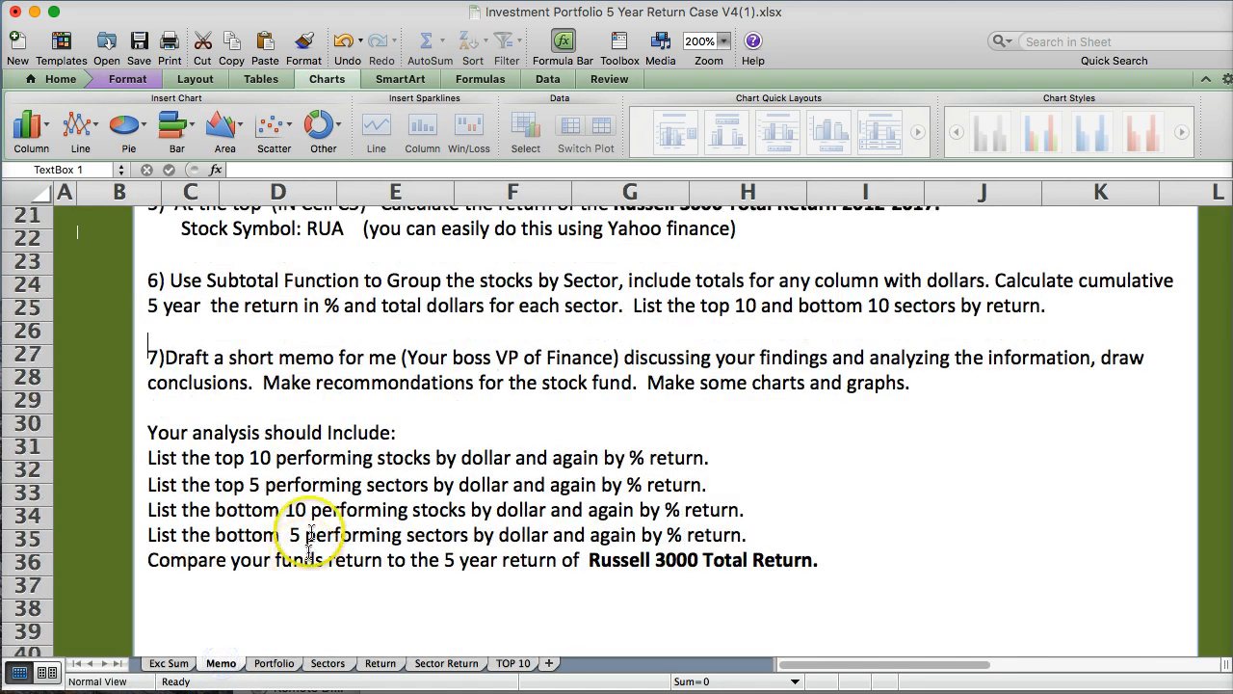
{"action": "left_click", "coordinate": [166, 662]}
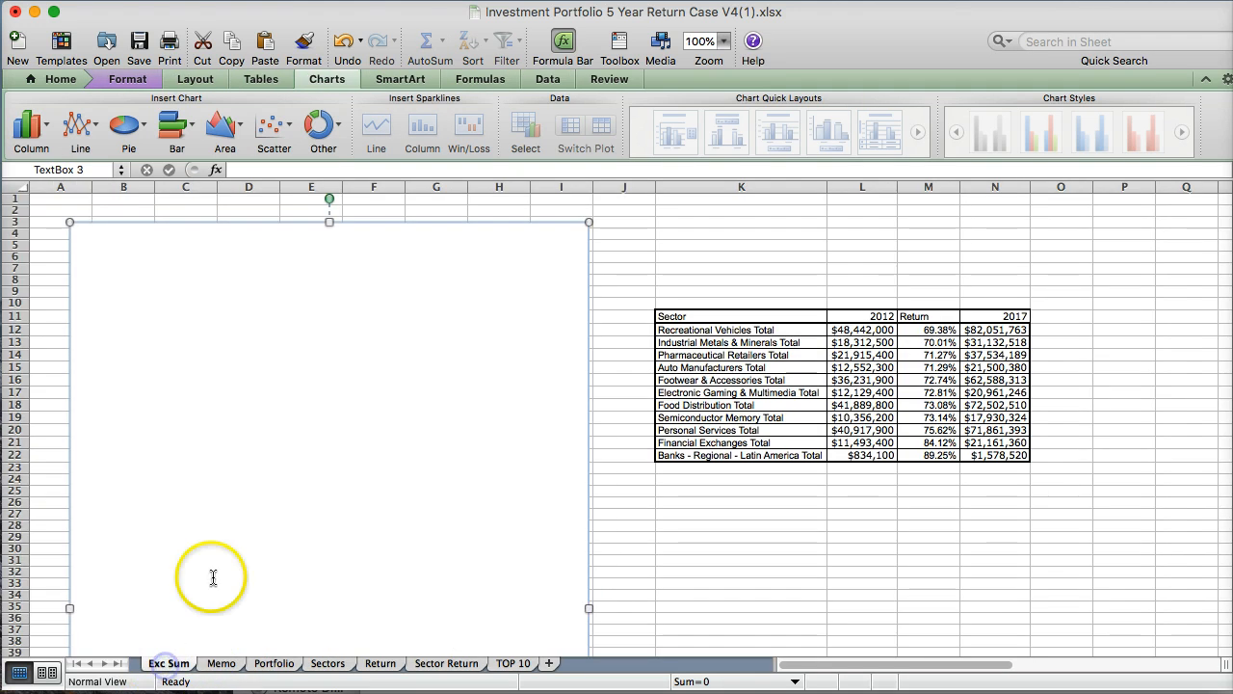
{"action": "left_click", "coordinate": [213, 577]}
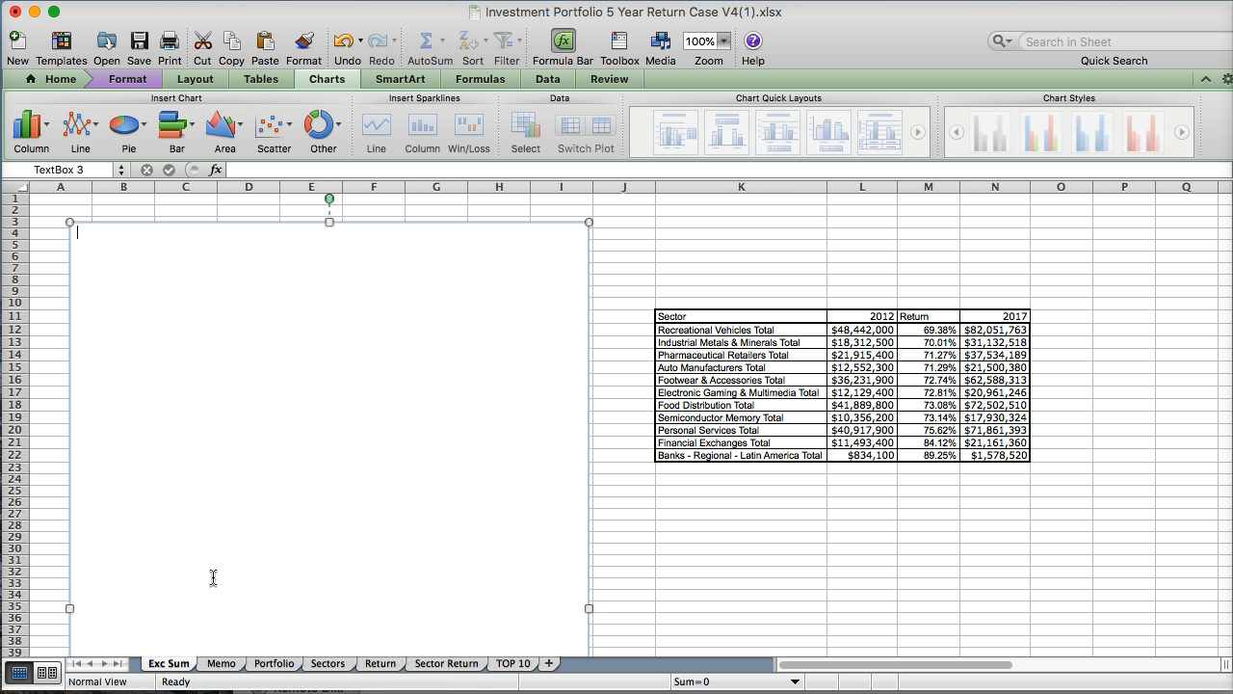
Examine the Russell 3000 total return, the stock weights and the fund's total dollar return on the Portfolio sheet.
{"action": "left_click", "coordinate": [275, 663]}
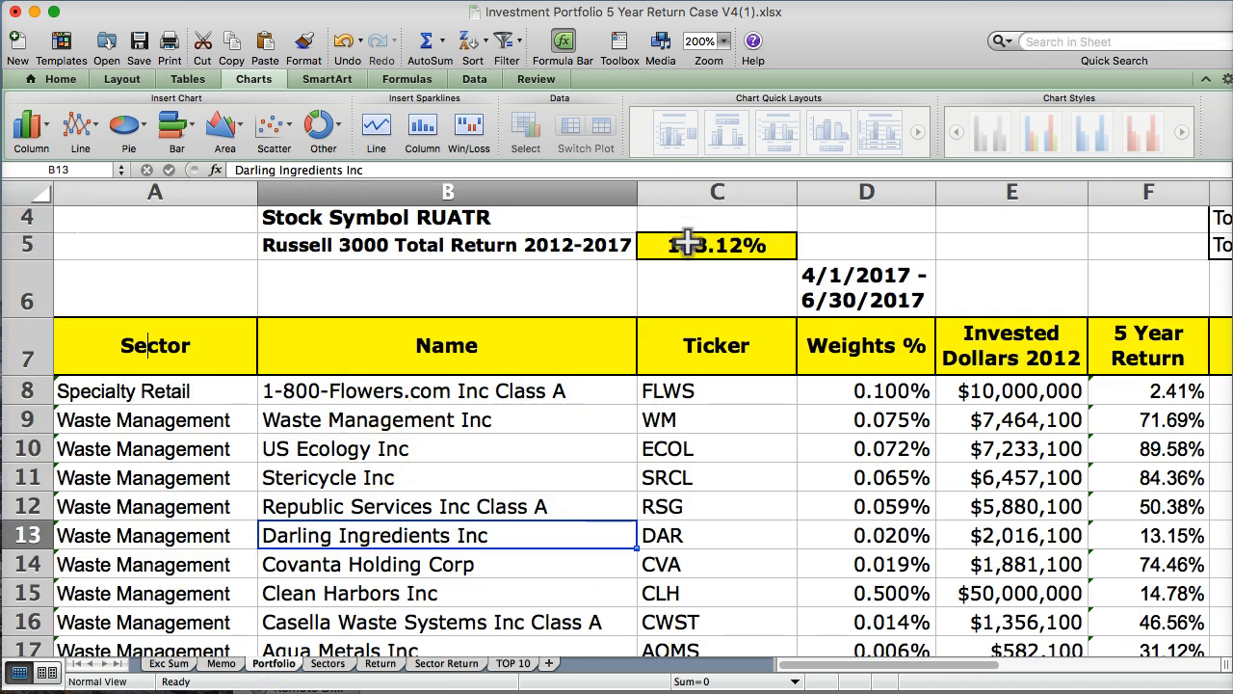
{"action": "left_click", "coordinate": [689, 245]}
{"action": "left_click_drag", "start_coordinate": [840, 671], "coordinate": [875, 665]}
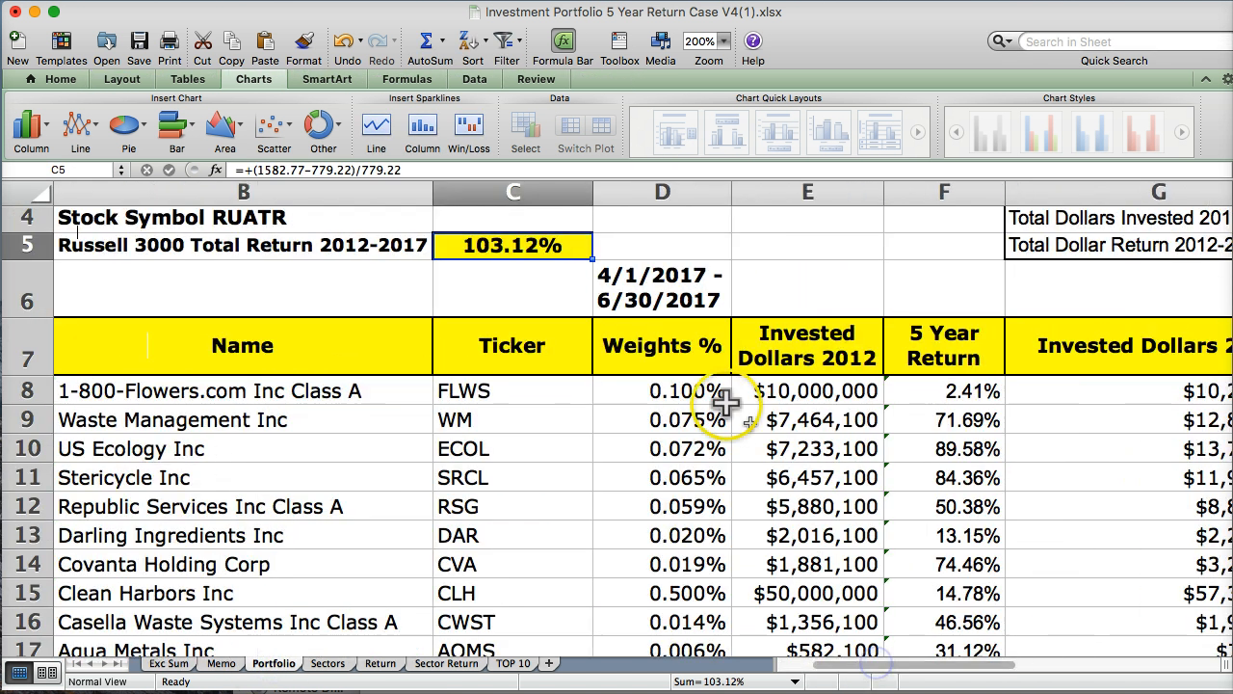
{"action": "left_click", "coordinate": [680, 390]}
{"action": "left_click", "coordinate": [669, 479]}
{"action": "left_click", "coordinate": [655, 564]}
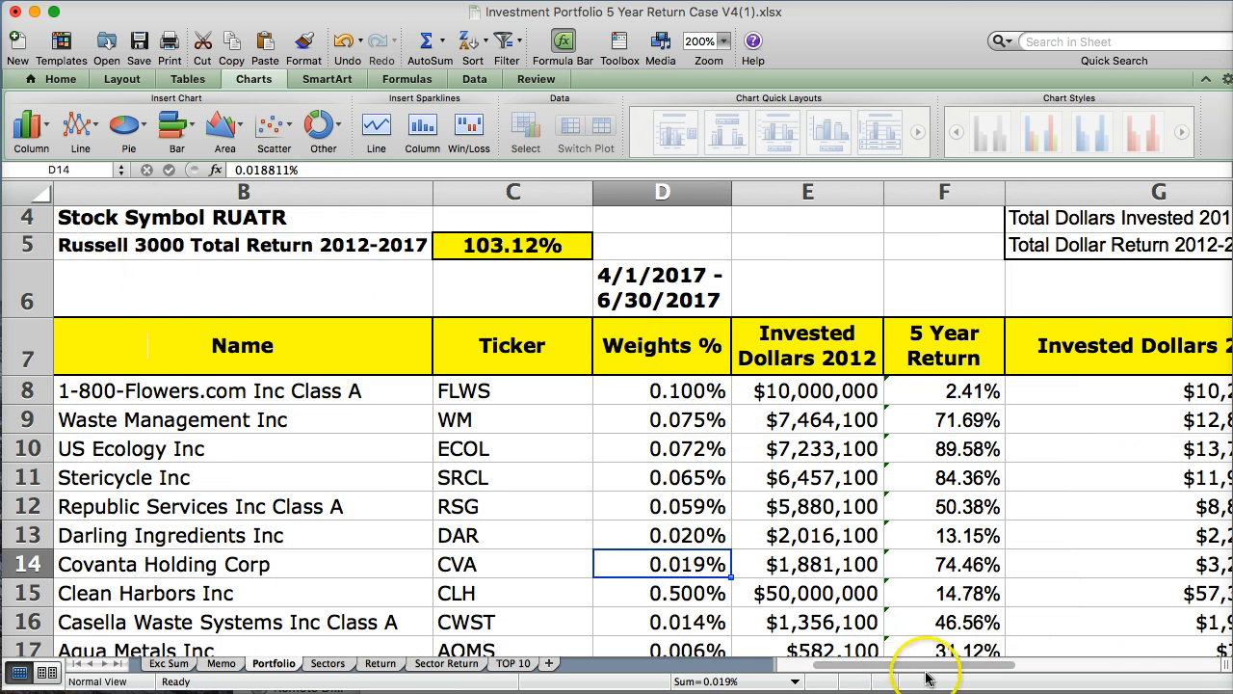
{"action": "left_click_drag", "start_coordinate": [940, 672], "coordinate": [941, 672]}
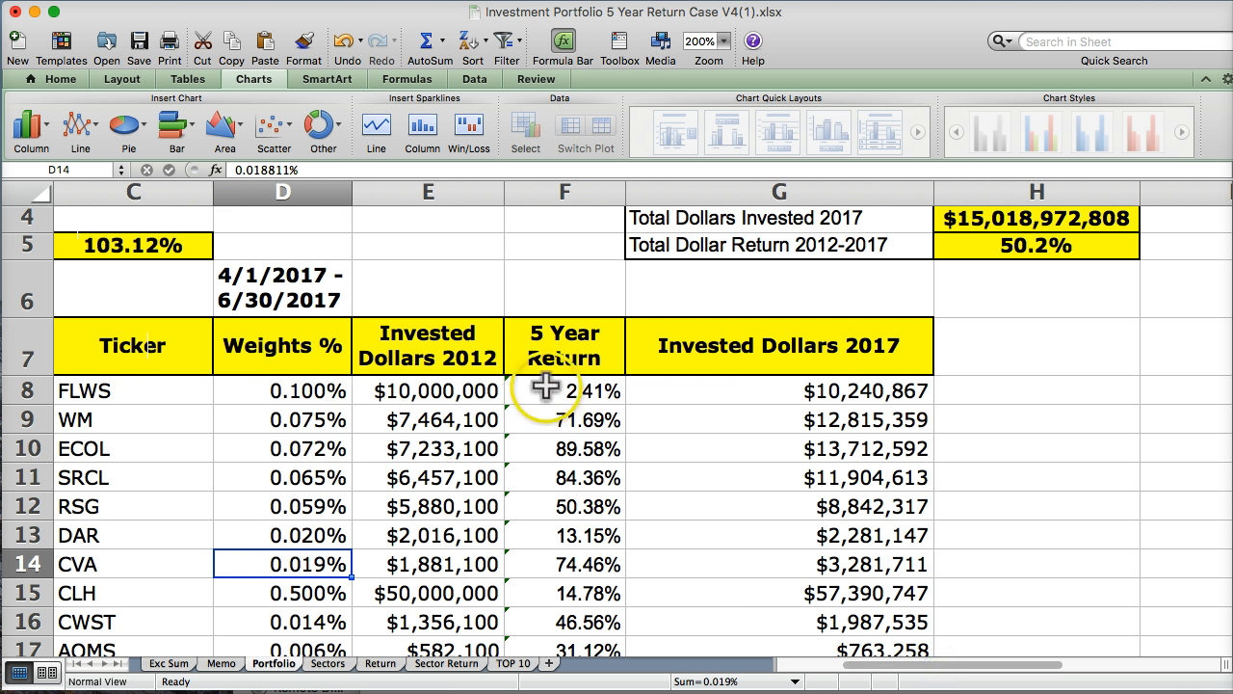
{"action": "left_click_drag", "start_coordinate": [850, 671], "coordinate": [839, 671]}
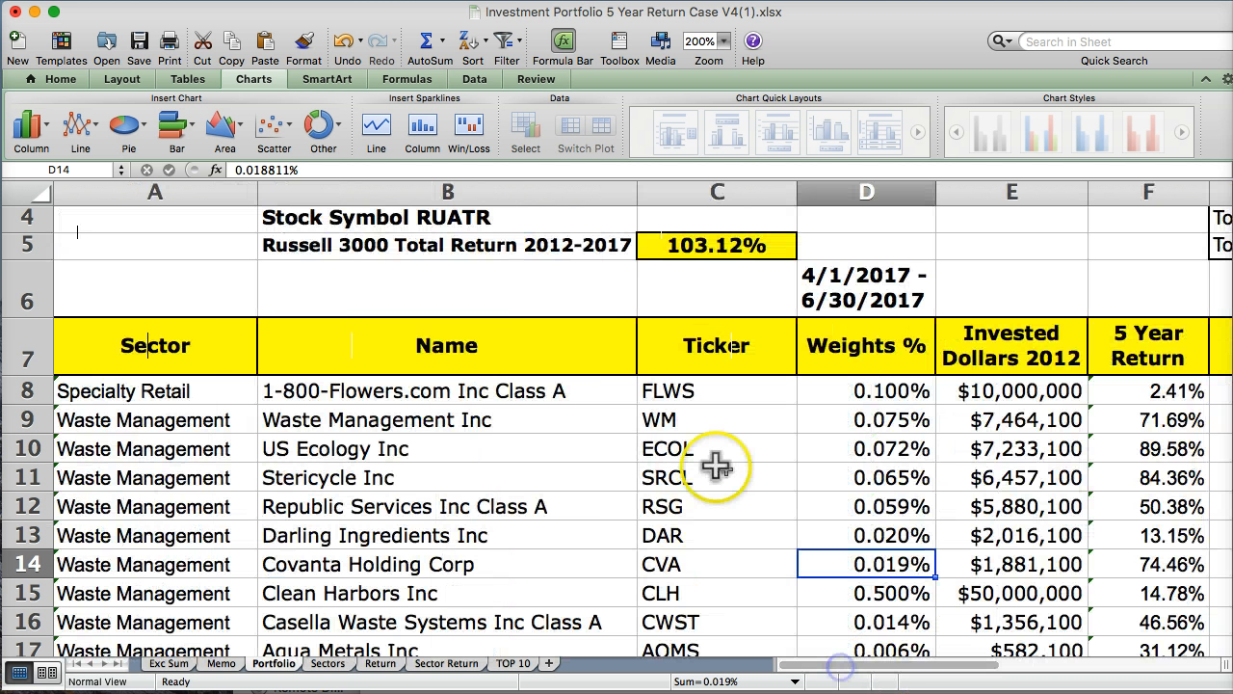
Consult the Memo instructions and enter the lines TO:, FROM:, SUBJECT:, Intro and Financial Analysis in the Exc Sum text box.
{"action": "left_click", "coordinate": [172, 663]}
{"action": "left_click", "coordinate": [231, 666]}
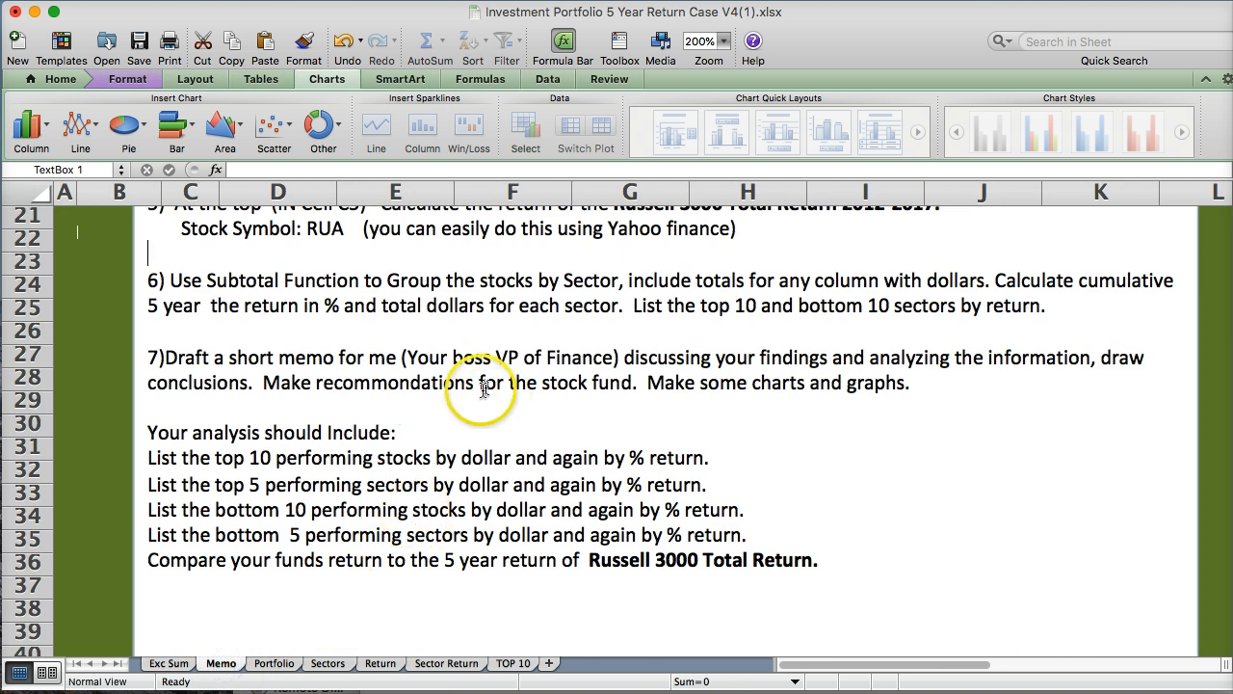
{"action": "left_click", "coordinate": [170, 665]}
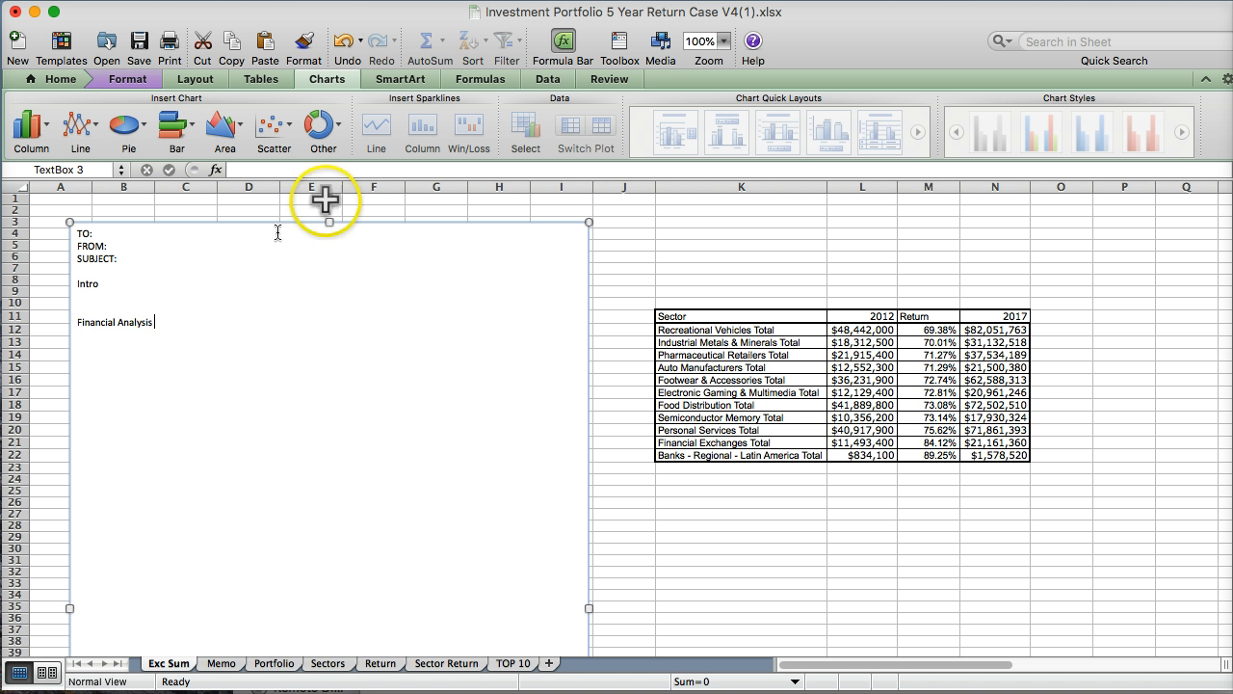
Add the heading "Recommondation" to the memo text box, a few blank lines below Financial Analysis.
{"action": "left_click", "coordinate": [713, 42]}
{"action": "left_click", "coordinate": [723, 42]}
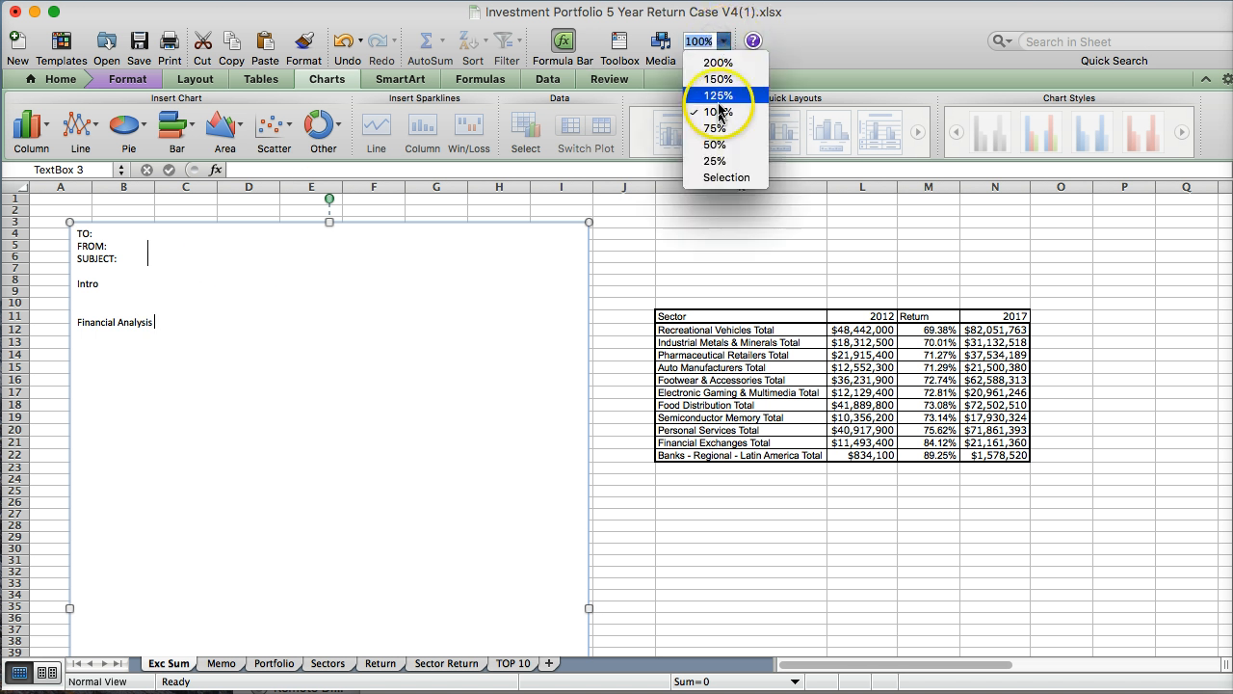
{"action": "left_click", "coordinate": [715, 60]}
{"action": "left_click", "coordinate": [381, 431]}
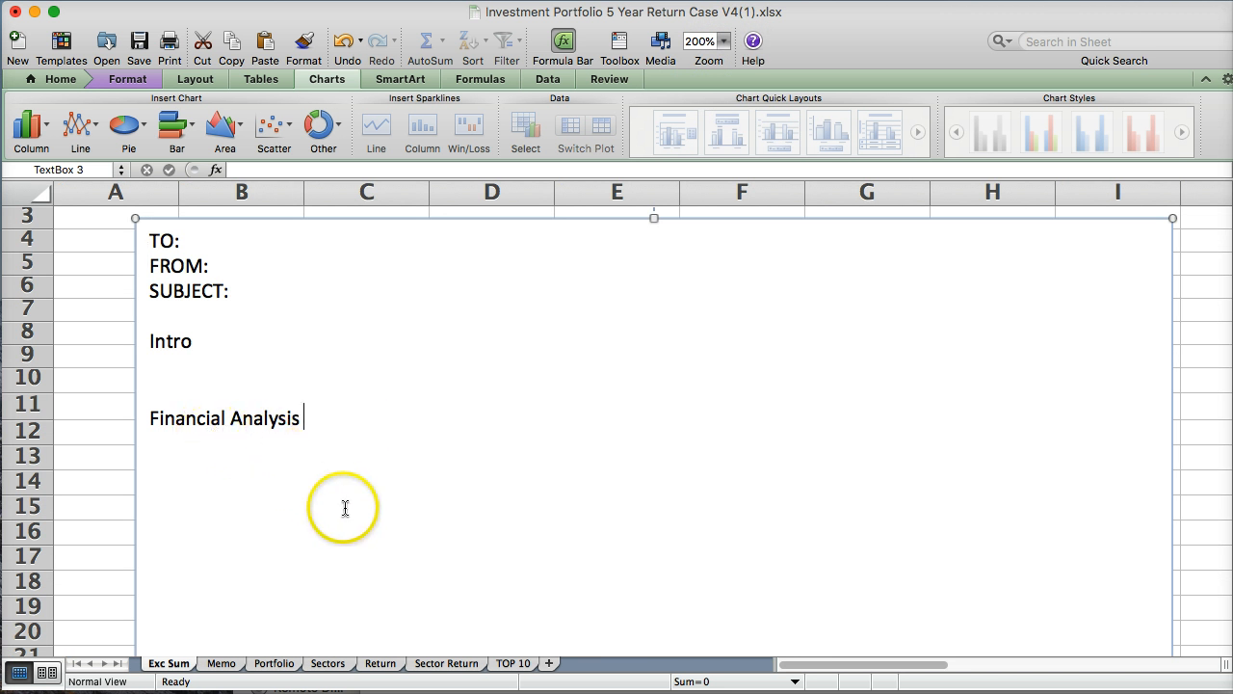
{"action": "key", "text": "Return"}
{"action": "key", "text": "Return"}
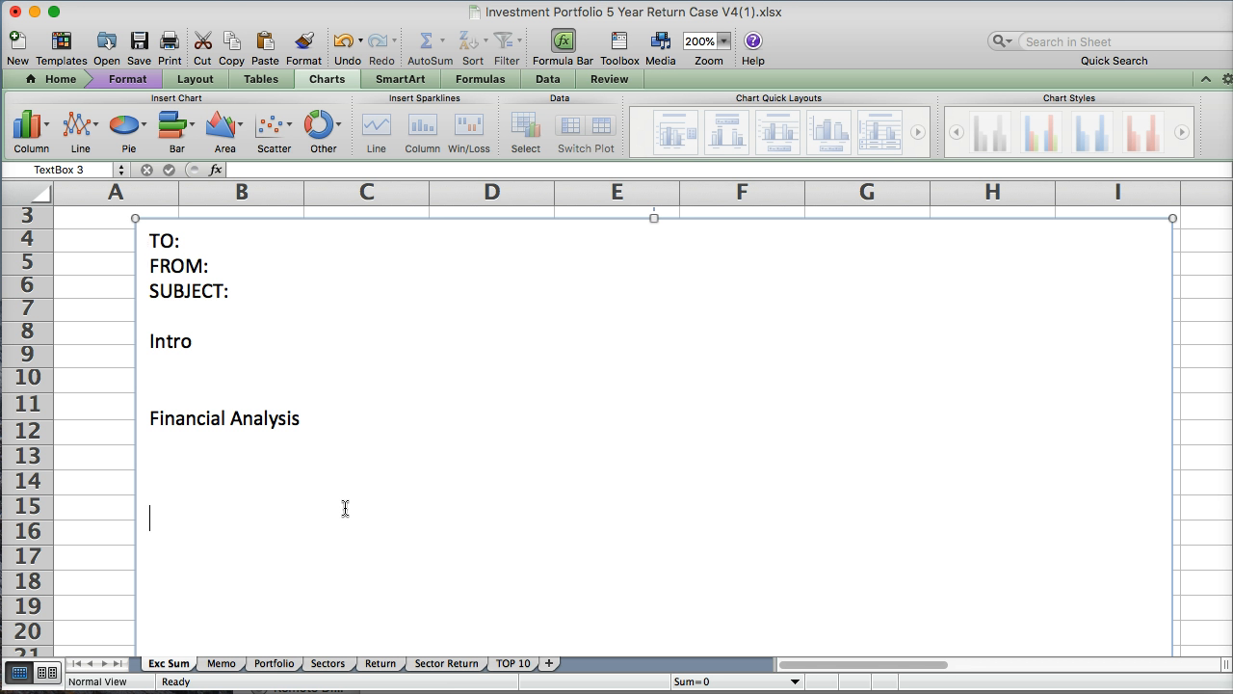
{"action": "type", "text": "Recommondation"}
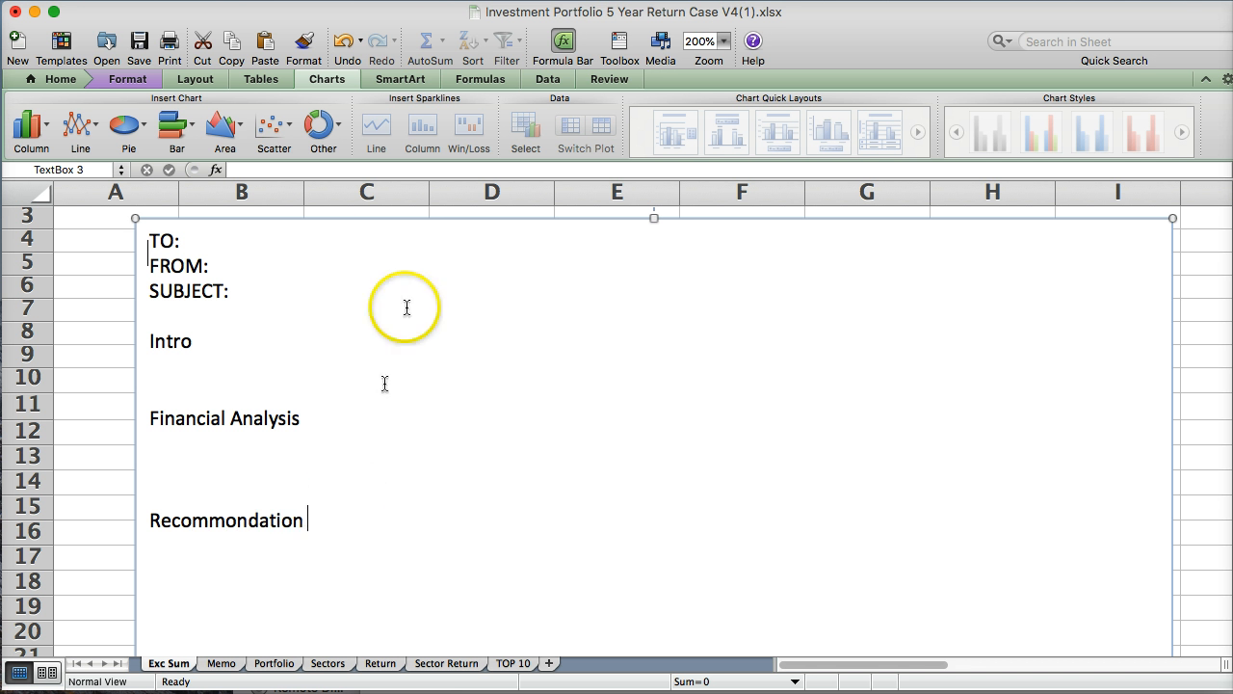
Run the spelling check on the memo text box and change "Recommondation" to "Recommendation".
{"action": "left_click", "coordinate": [609, 79]}
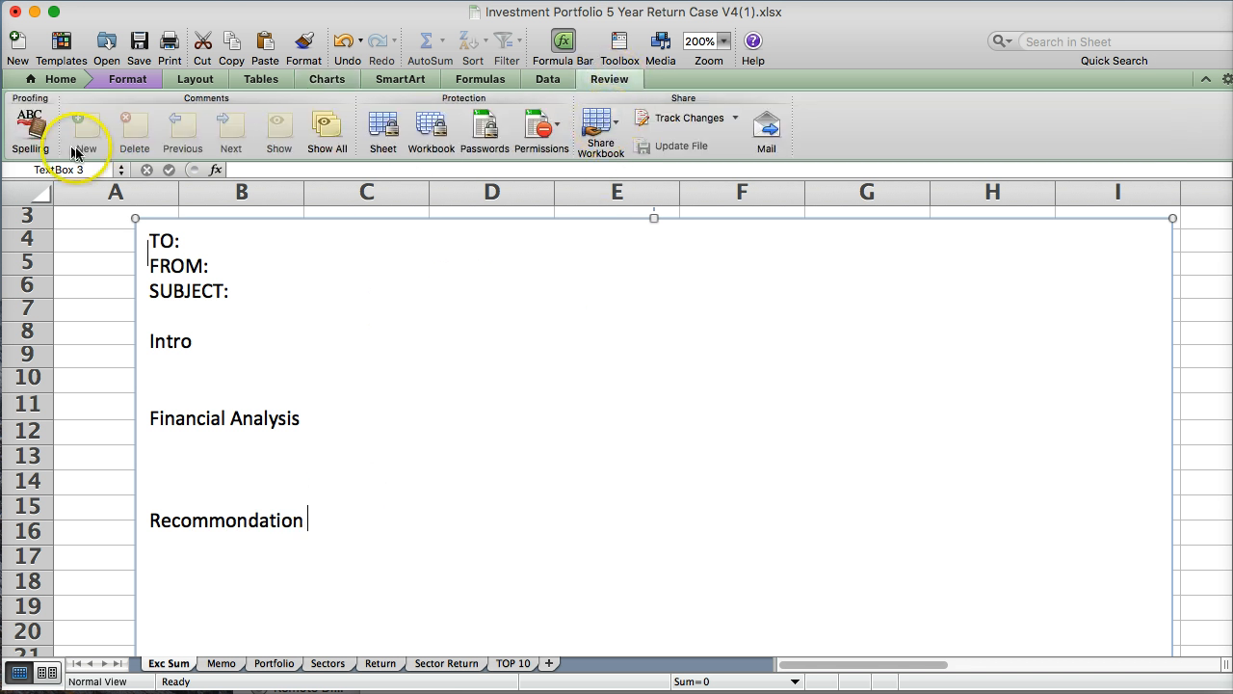
{"action": "left_click", "coordinate": [30, 125]}
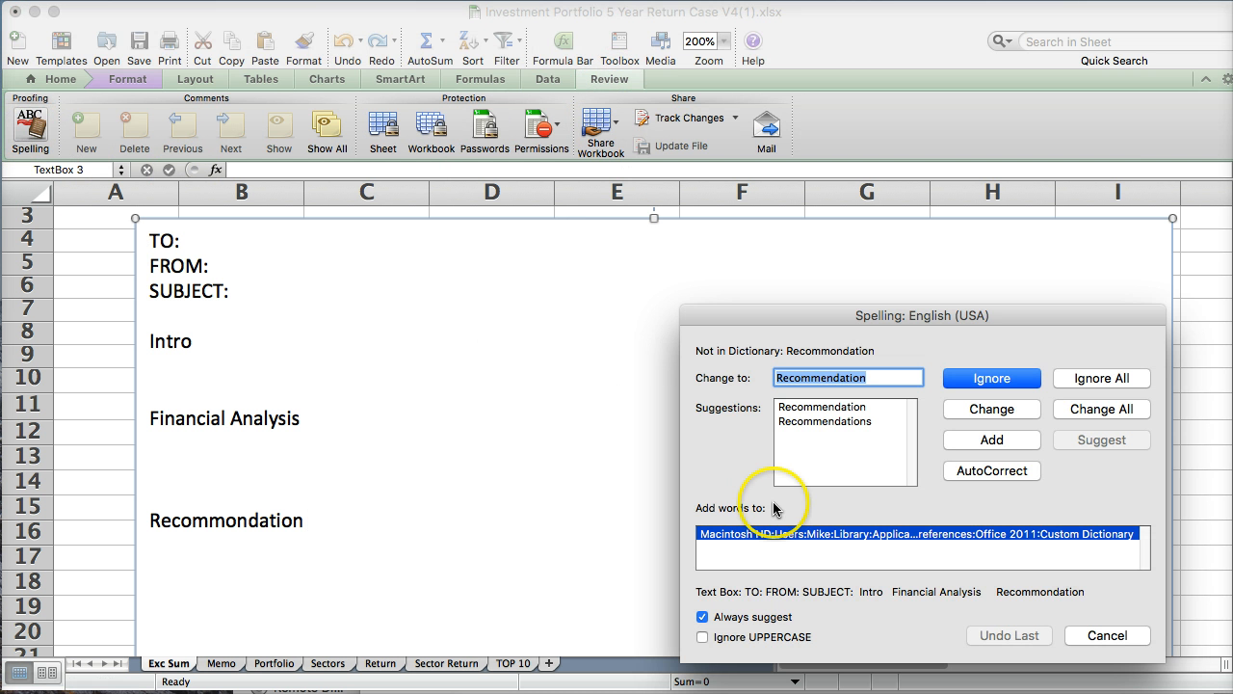
{"action": "left_click", "coordinate": [811, 378]}
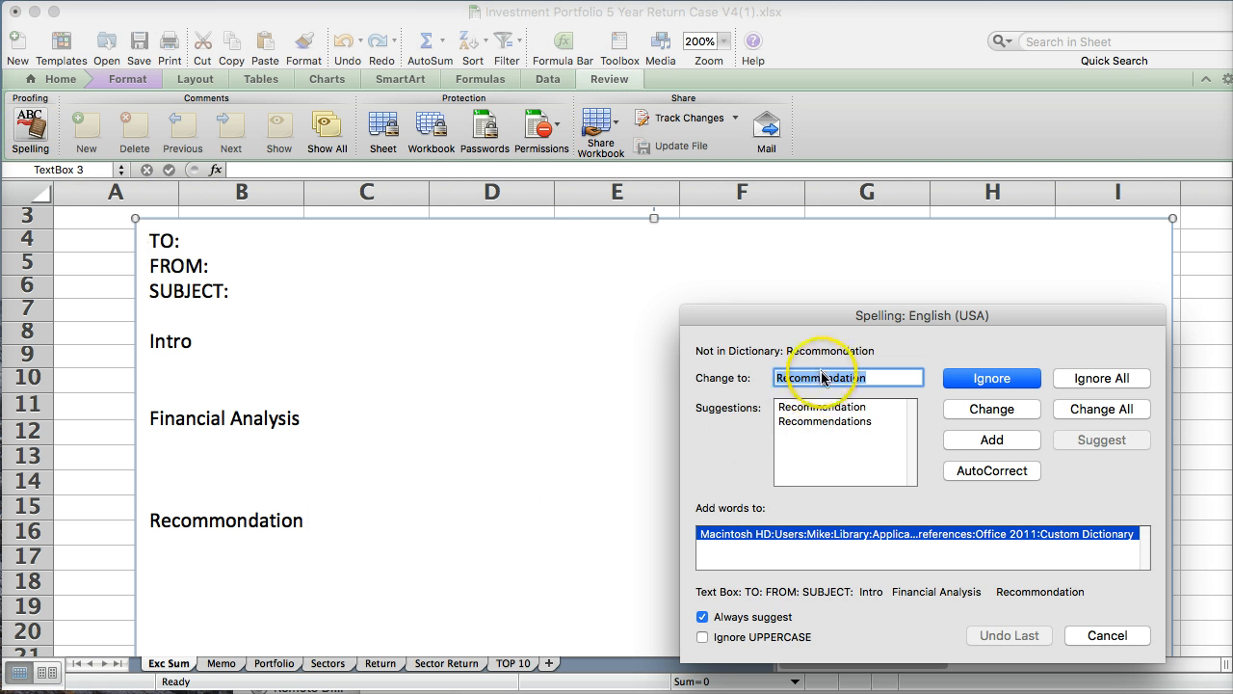
{"action": "double_click", "coordinate": [819, 377]}
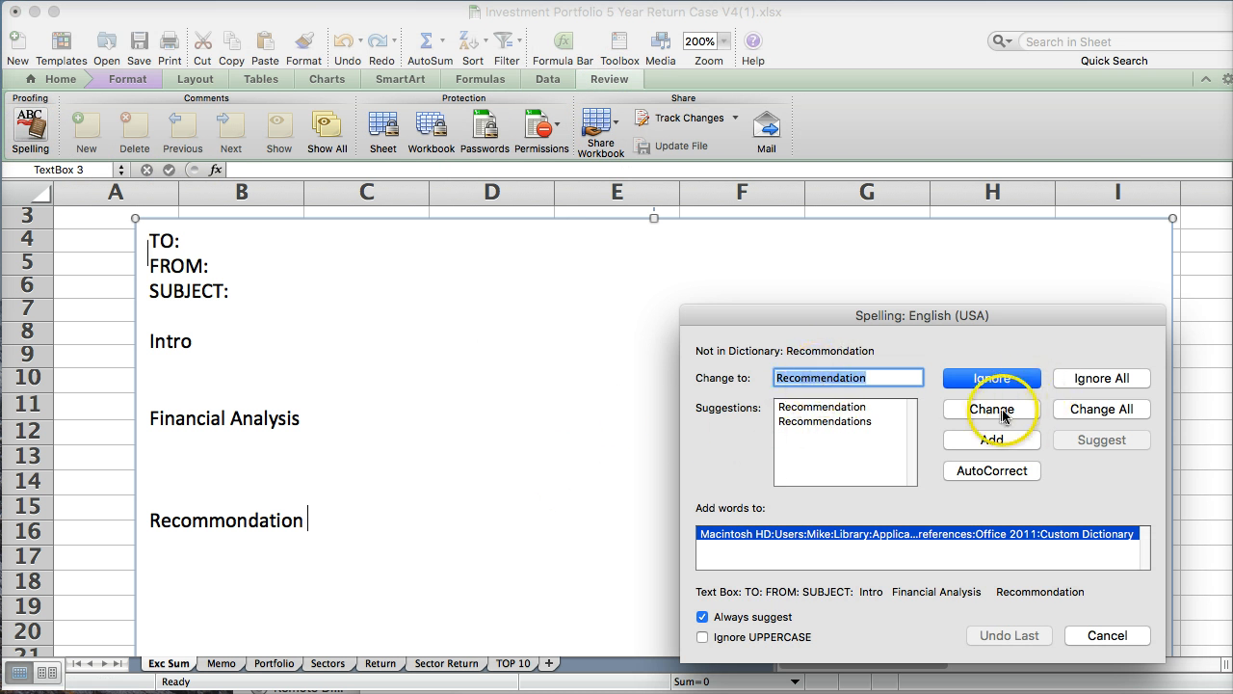
{"action": "left_click", "coordinate": [991, 409]}
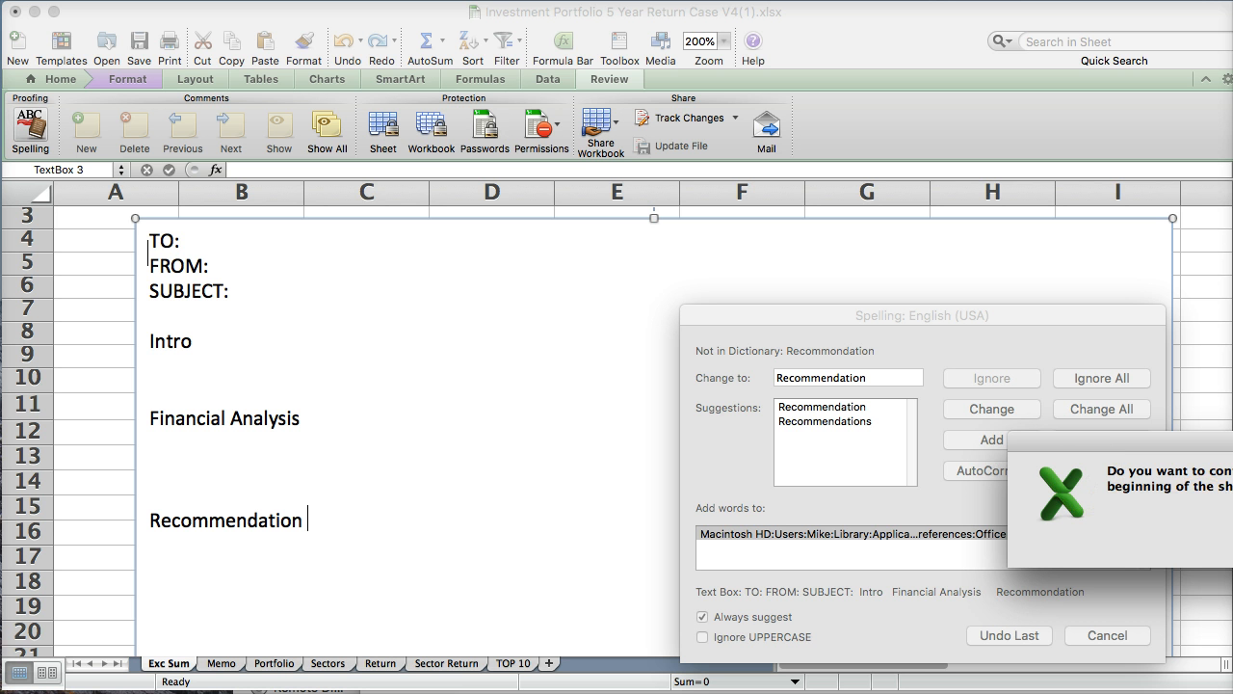
Finish the spelling check from the beginning of the Exc Sum sheet and run it once more through to the end.
{"action": "key", "text": "Return"}
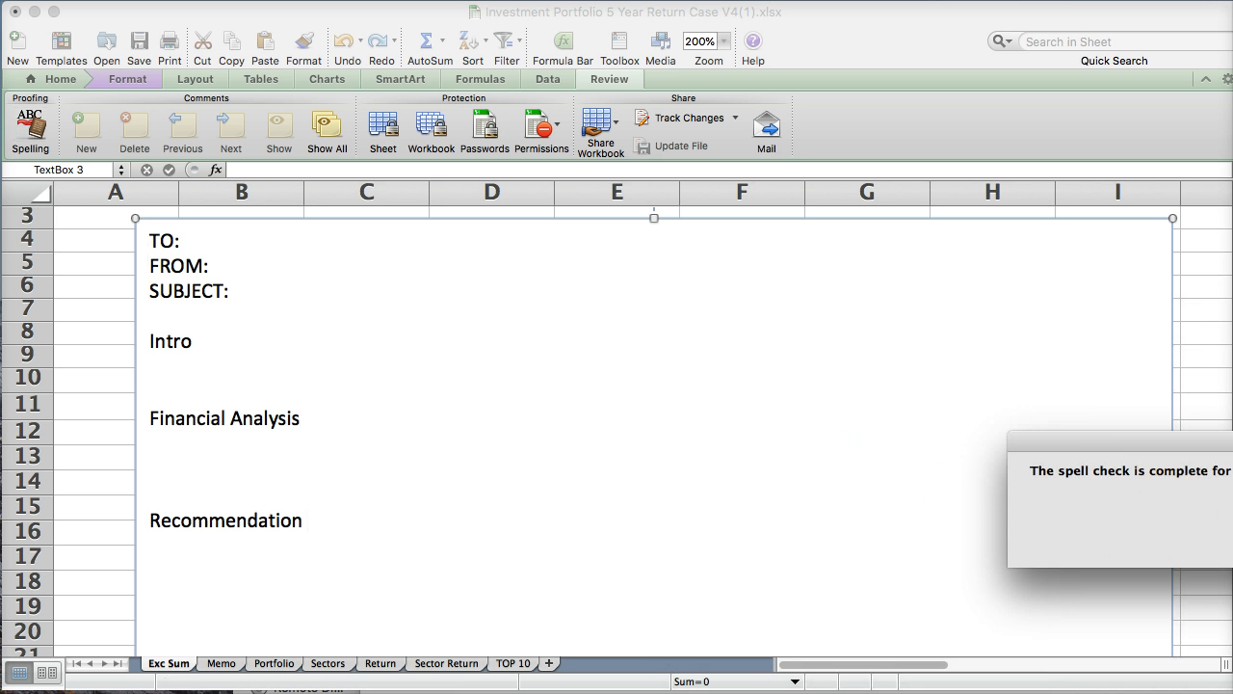
{"action": "left_click", "coordinate": [1226, 517]}
{"action": "left_click", "coordinate": [30, 125]}
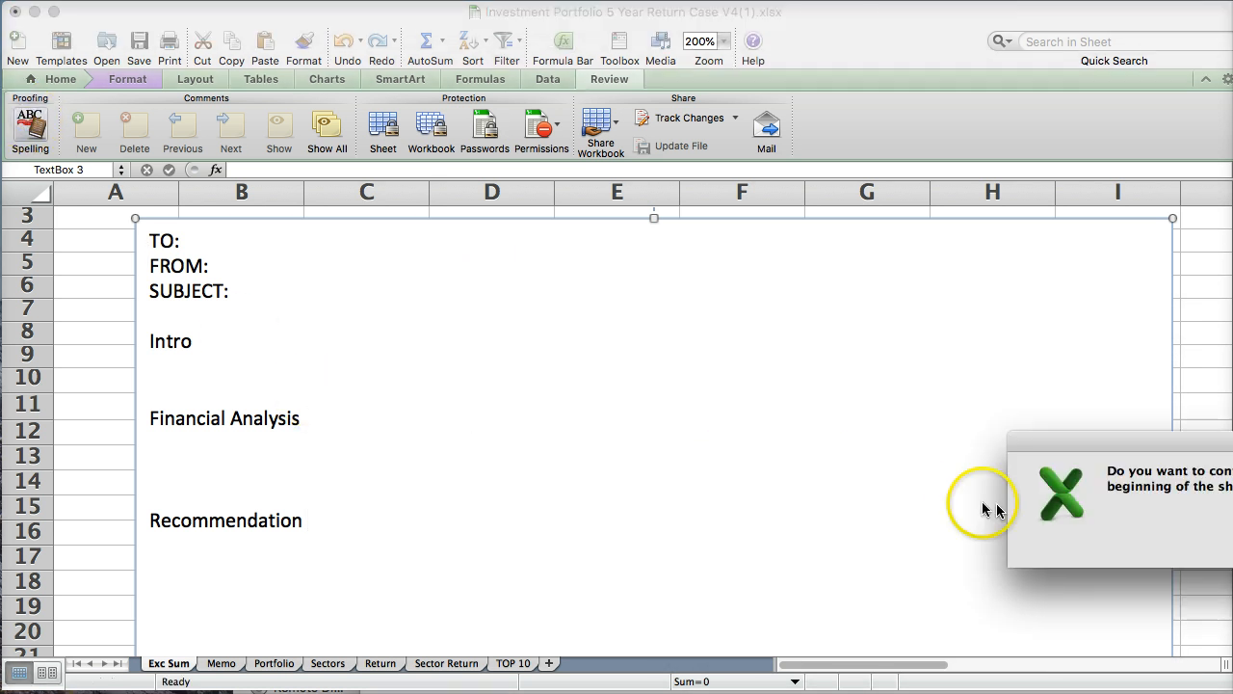
{"action": "key", "text": "Return"}
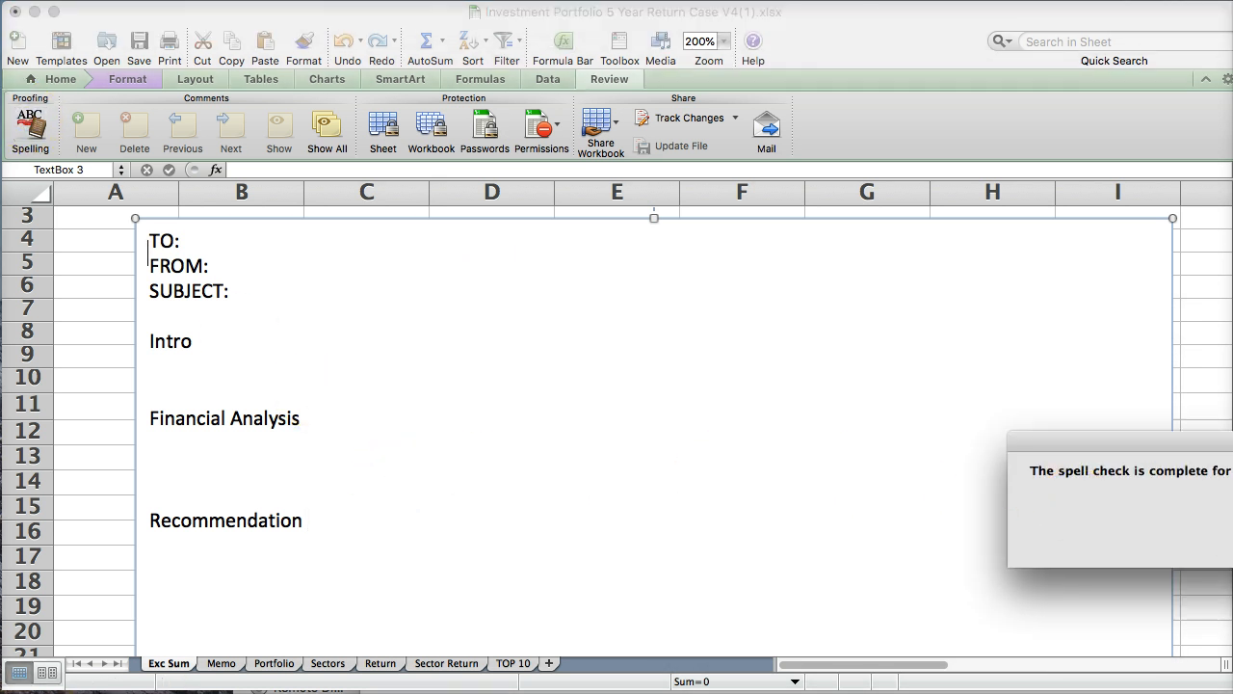
{"action": "key", "text": "Return"}
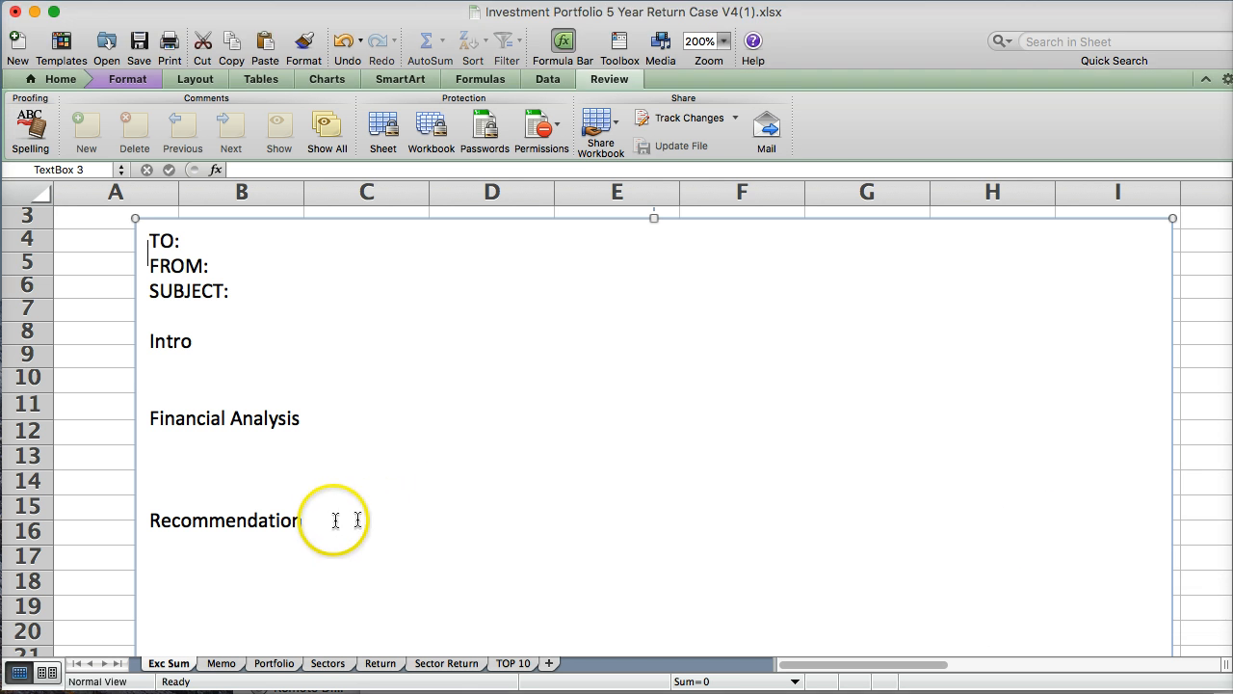
{"action": "left_click", "coordinate": [207, 565]}
{"action": "left_click", "coordinate": [326, 525]}
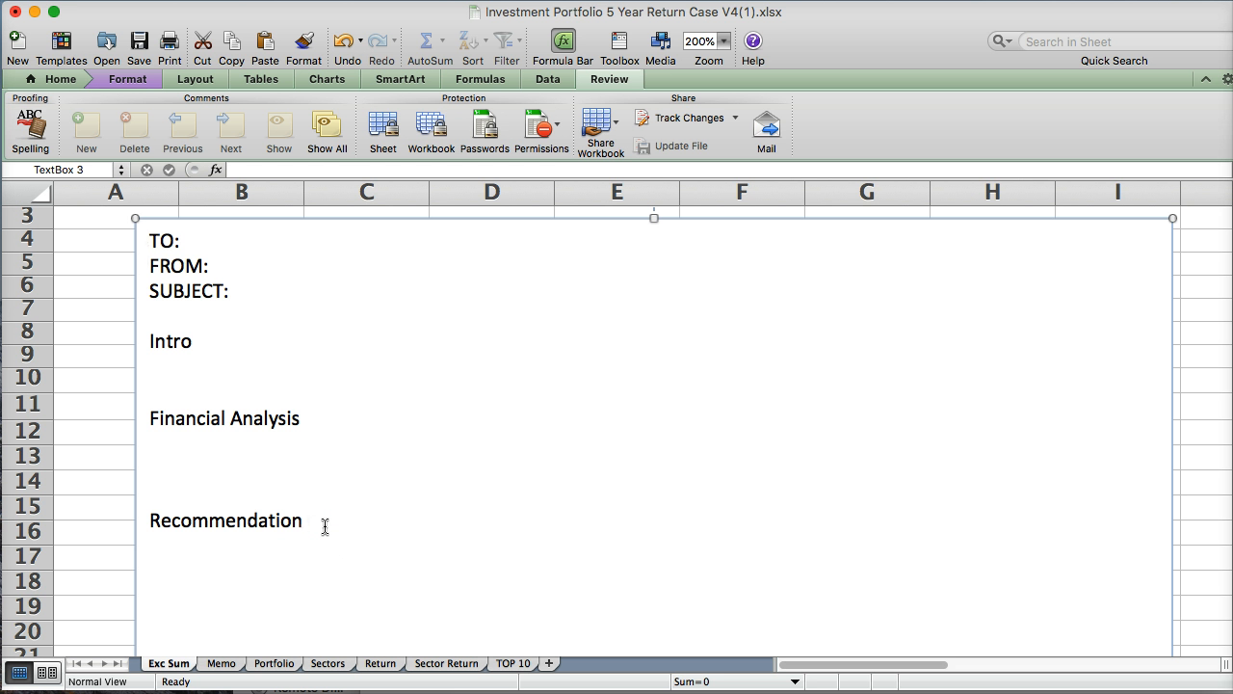
{"action": "left_click", "coordinate": [324, 526]}
{"action": "left_click", "coordinate": [325, 526]}
{"action": "left_click", "coordinate": [324, 526]}
{"action": "left_click", "coordinate": [191, 542]}
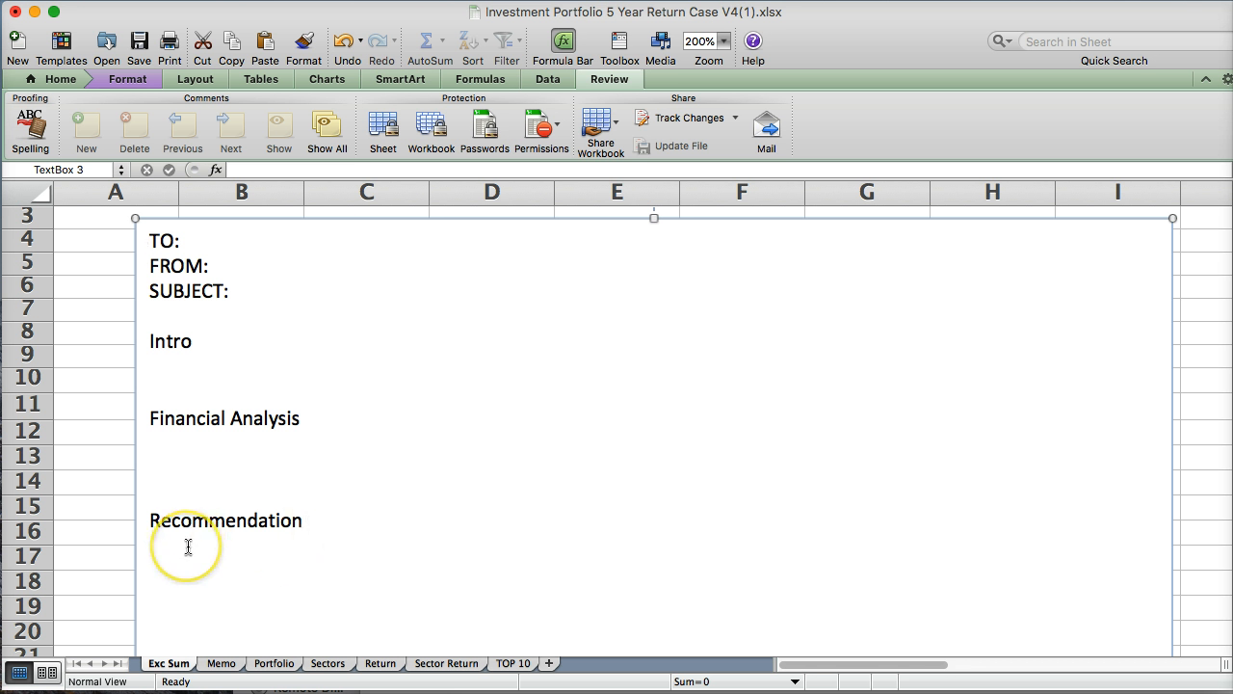